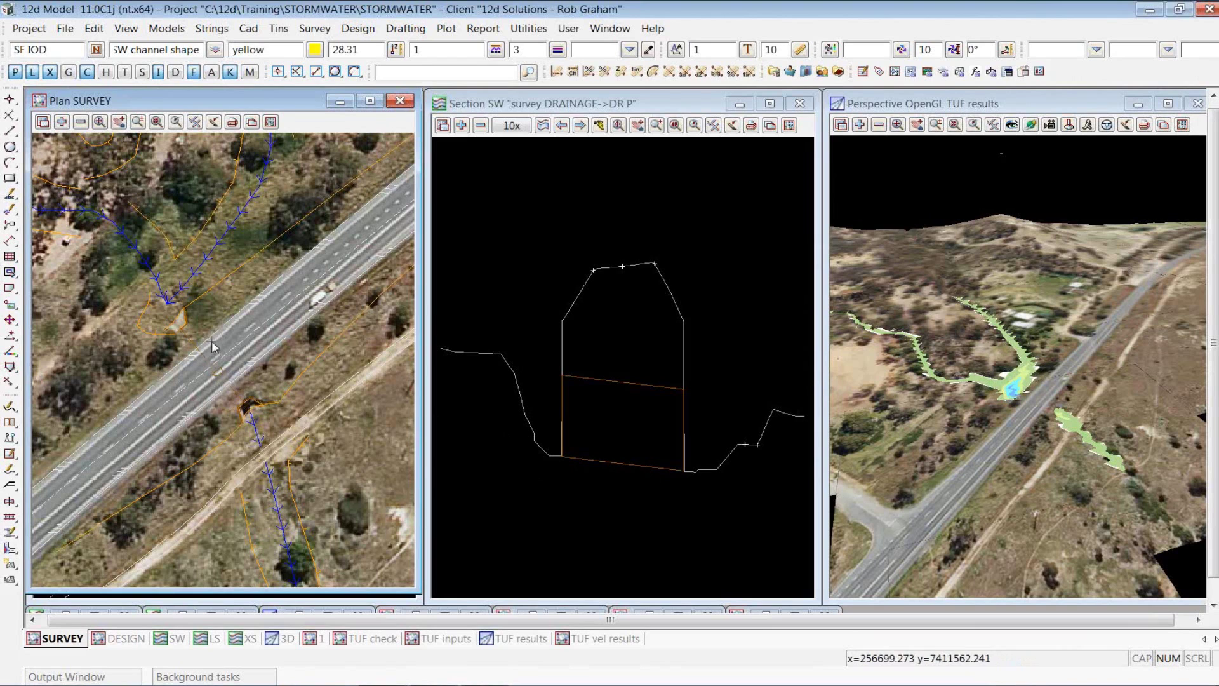
- Hide the aerial image in the SURVEY plan view and display the survey string heights around the culvert's upstream headwall
right_click(199, 127)
click(244, 396)
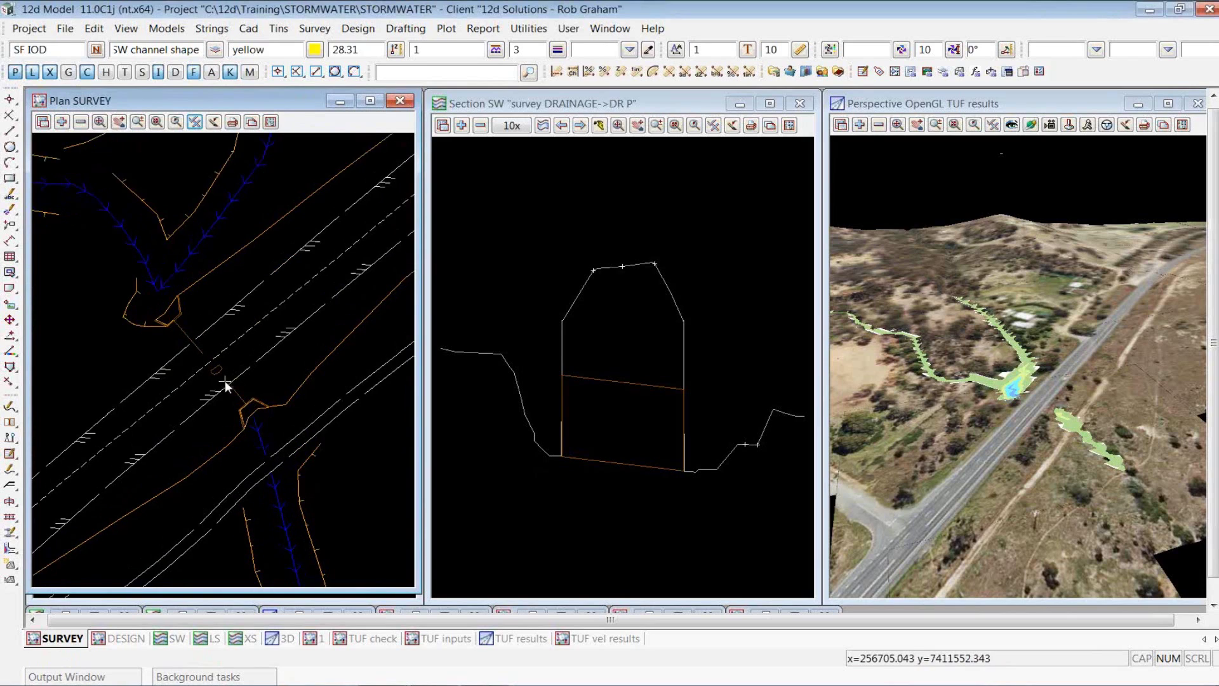
scroll(225, 382, up, 1)
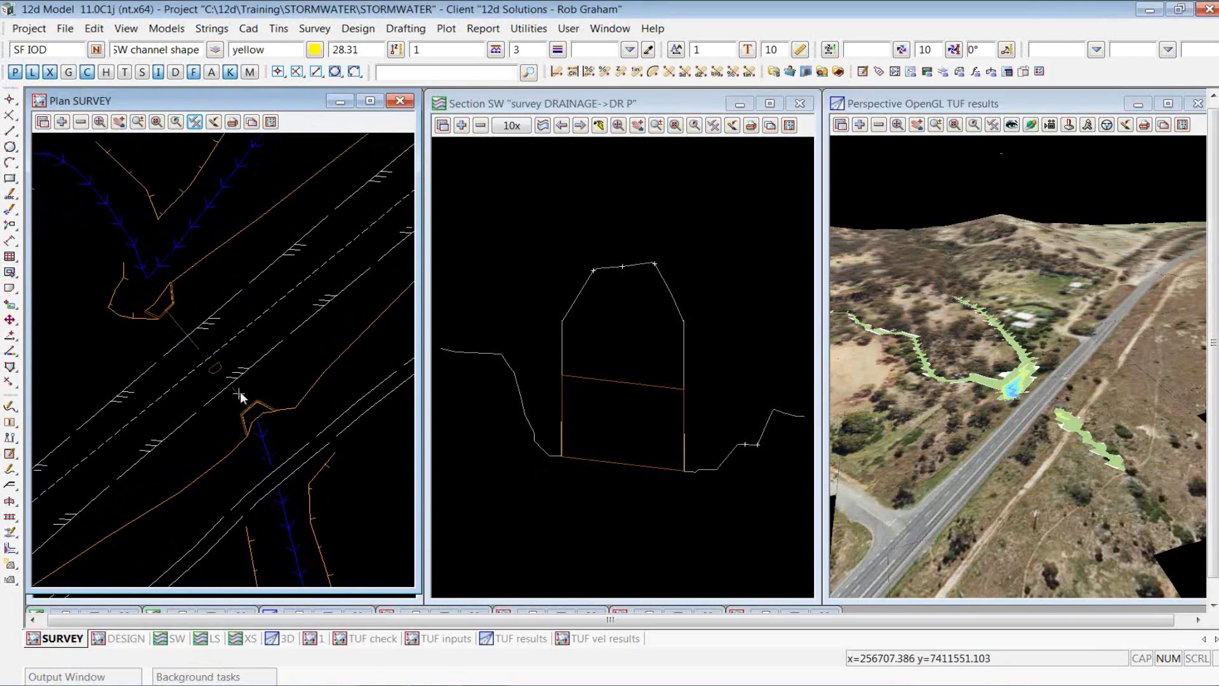
right_click(199, 125)
click(227, 258)
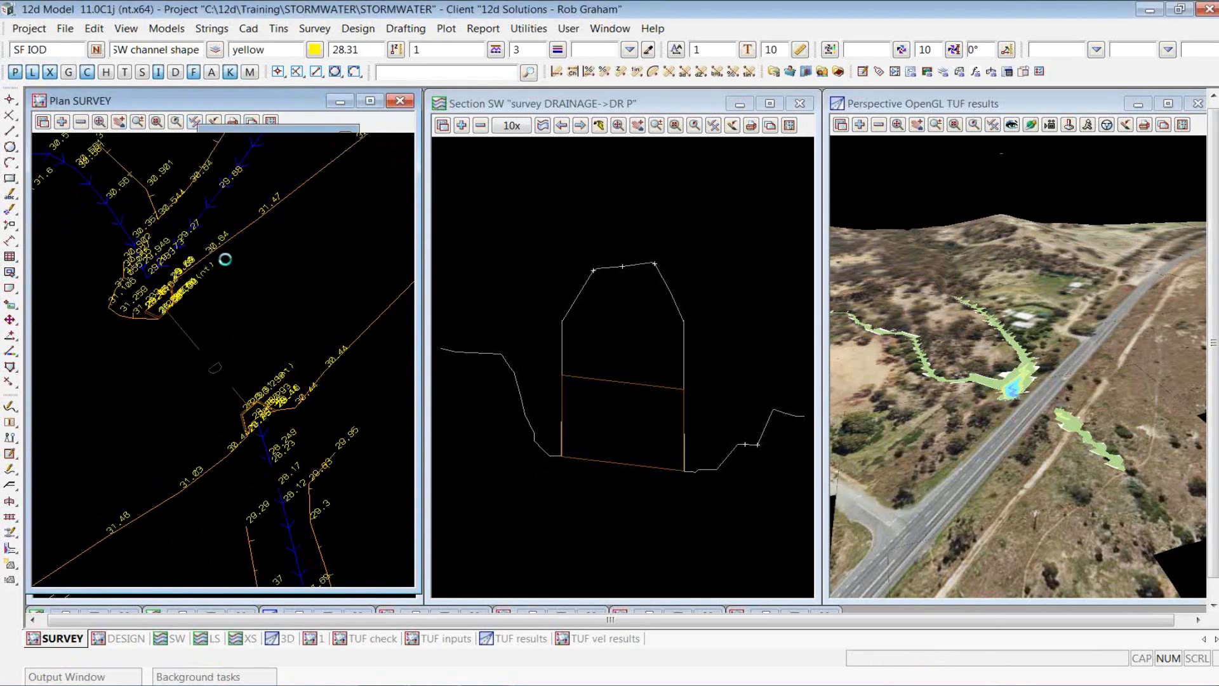
scroll(158, 320, up, 5)
scroll(165, 308, up, 6)
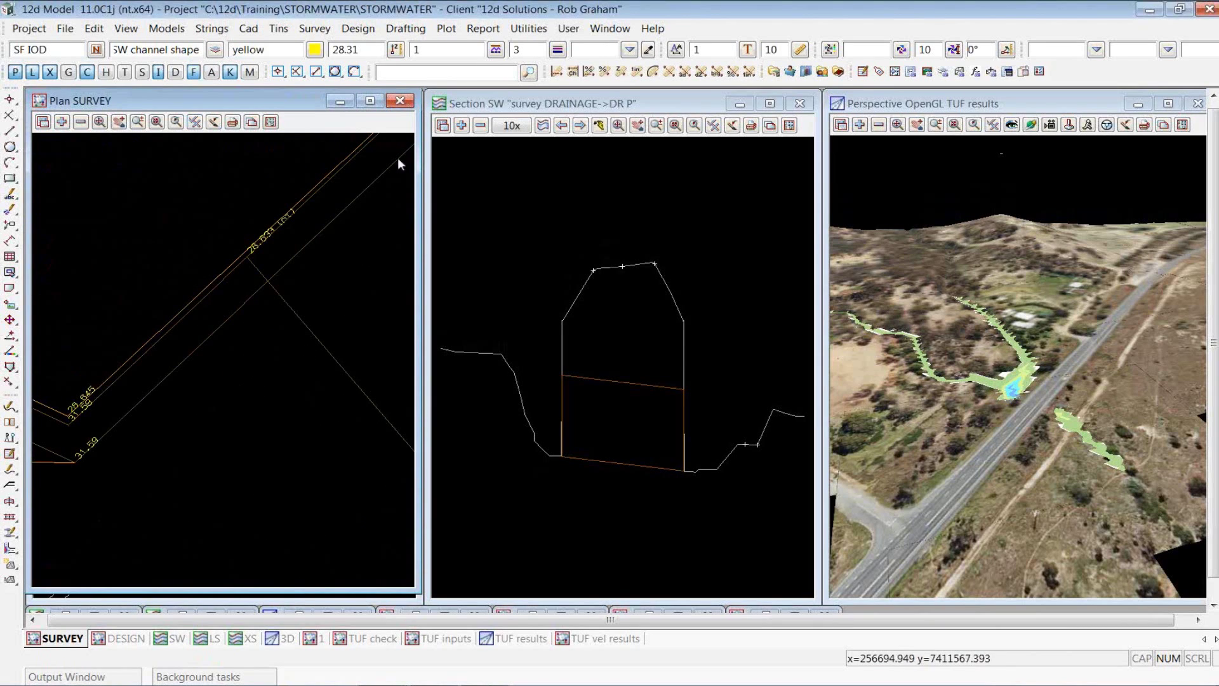
- Open the Drainage-Sewer design tools and bring up the drainage tin defaults to check the default tin
click(363, 29)
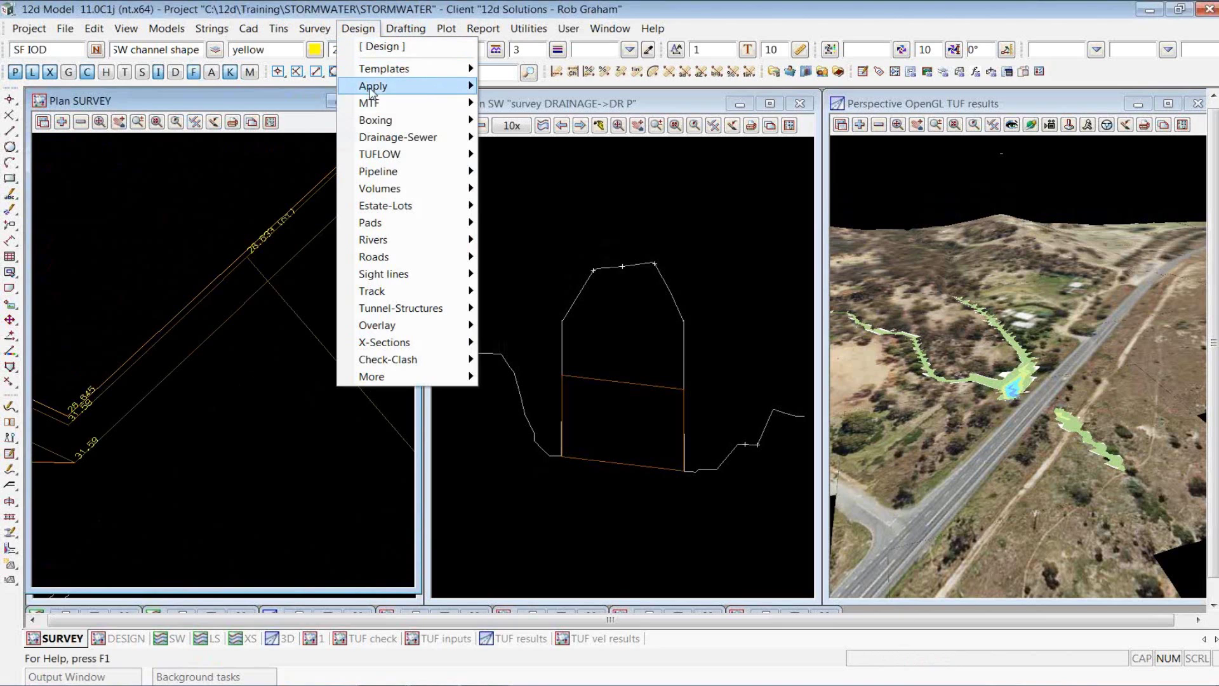
mouse_move(430, 138)
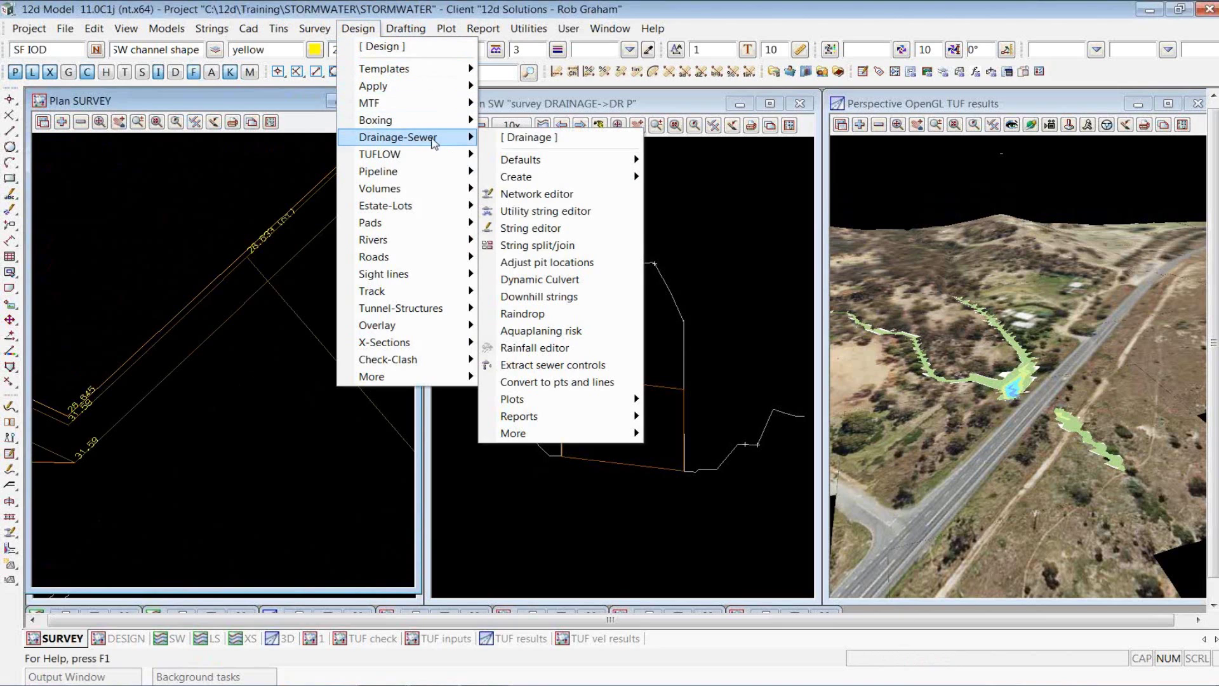
click(505, 147)
drag(506, 155, 106, 156)
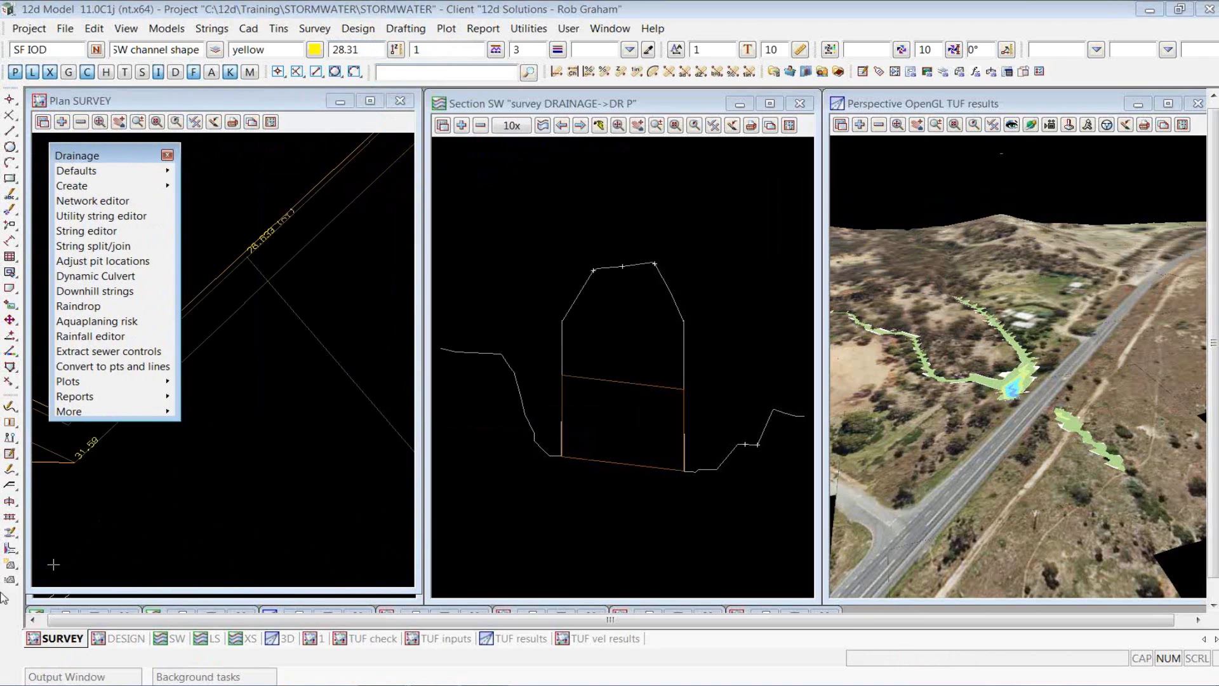
drag(12, 530, 149, 485)
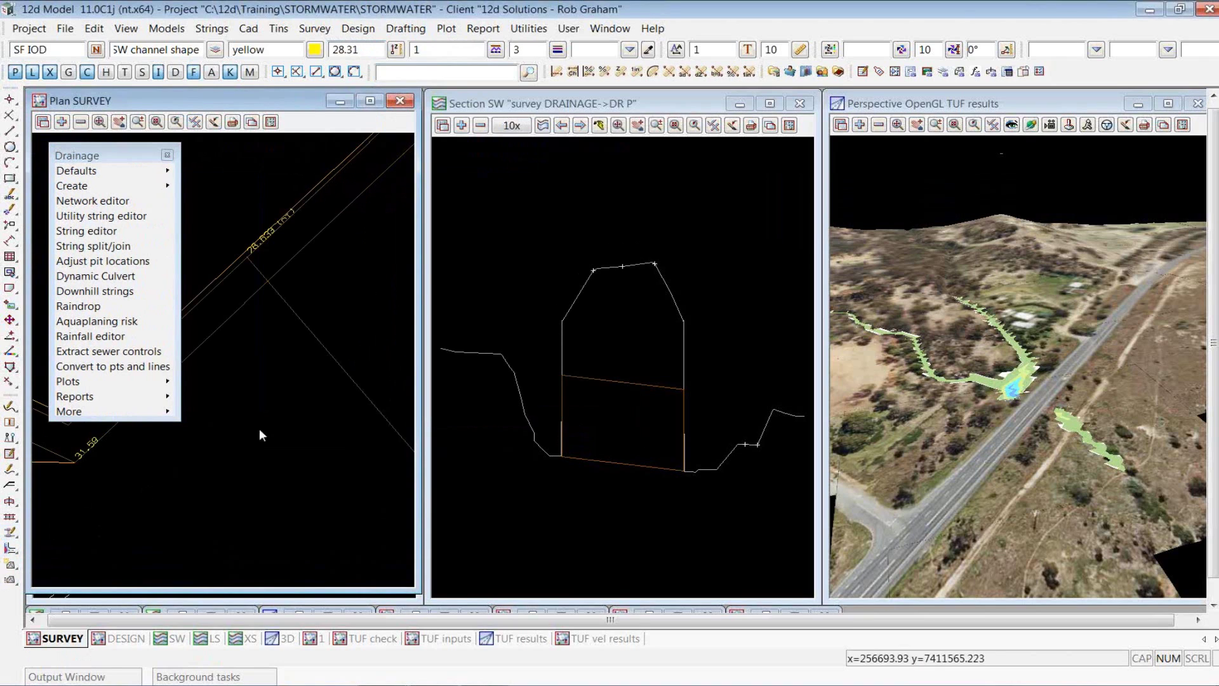
click(162, 170)
click(201, 174)
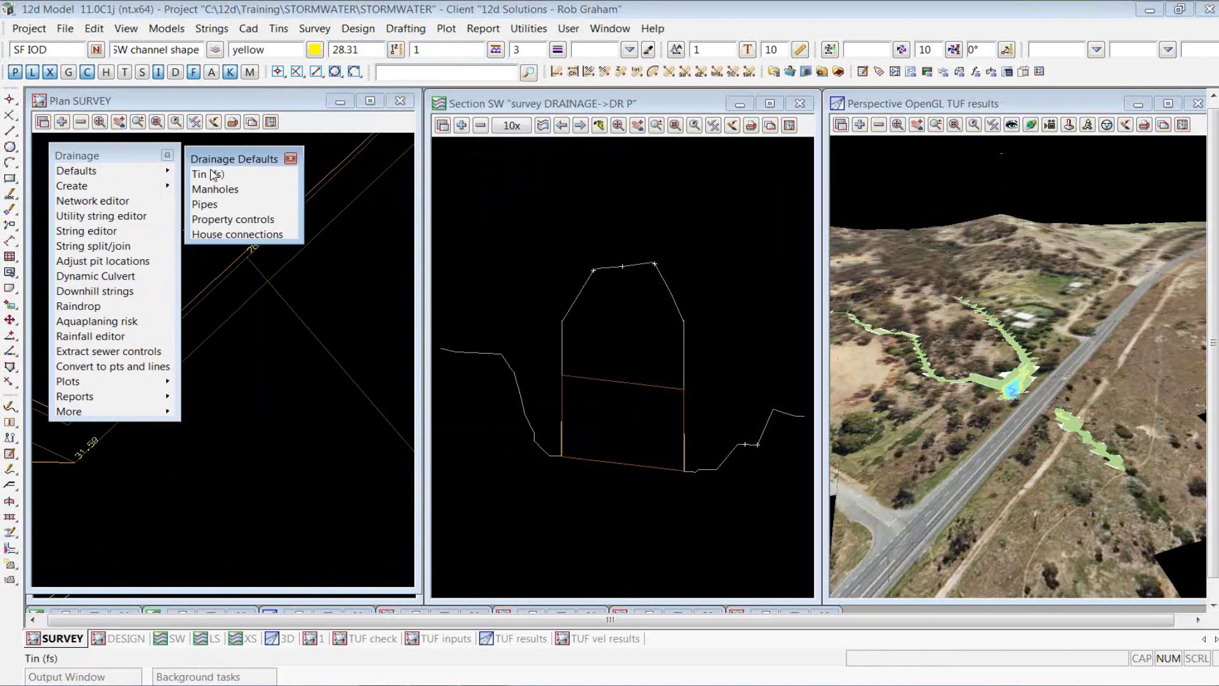
click(202, 174)
drag(331, 199, 442, 170)
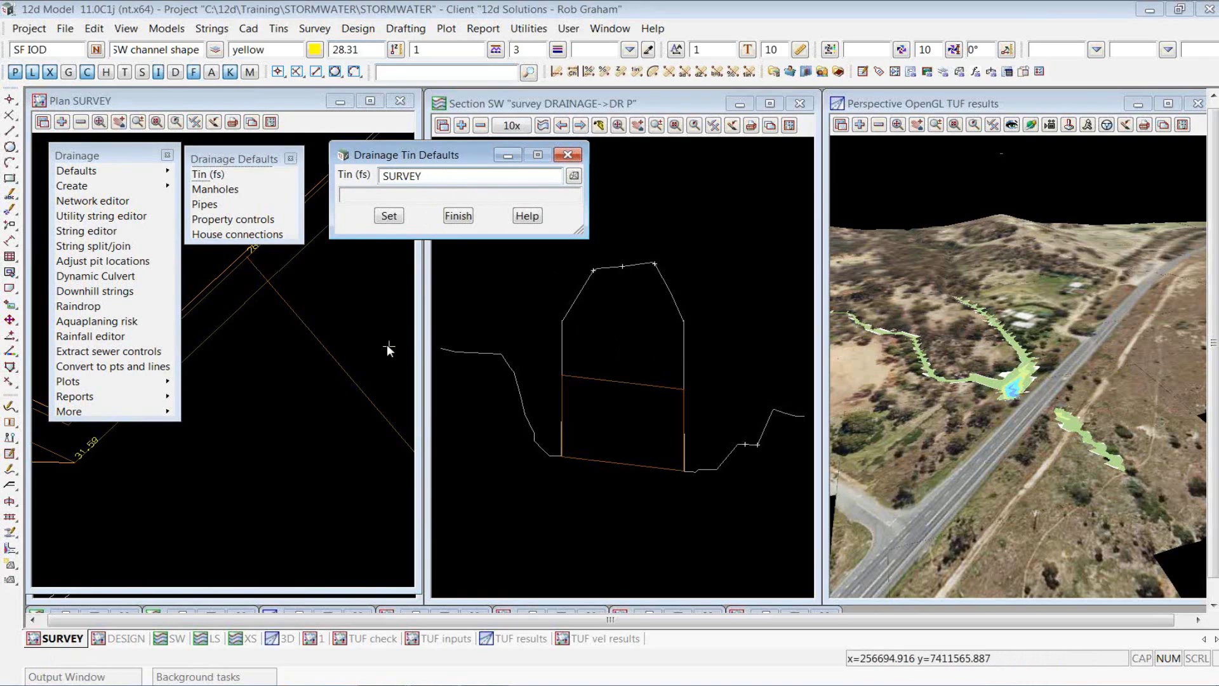
- Set the drainage manhole defaults to type HW IN auto with a diameter of 0
click(211, 189)
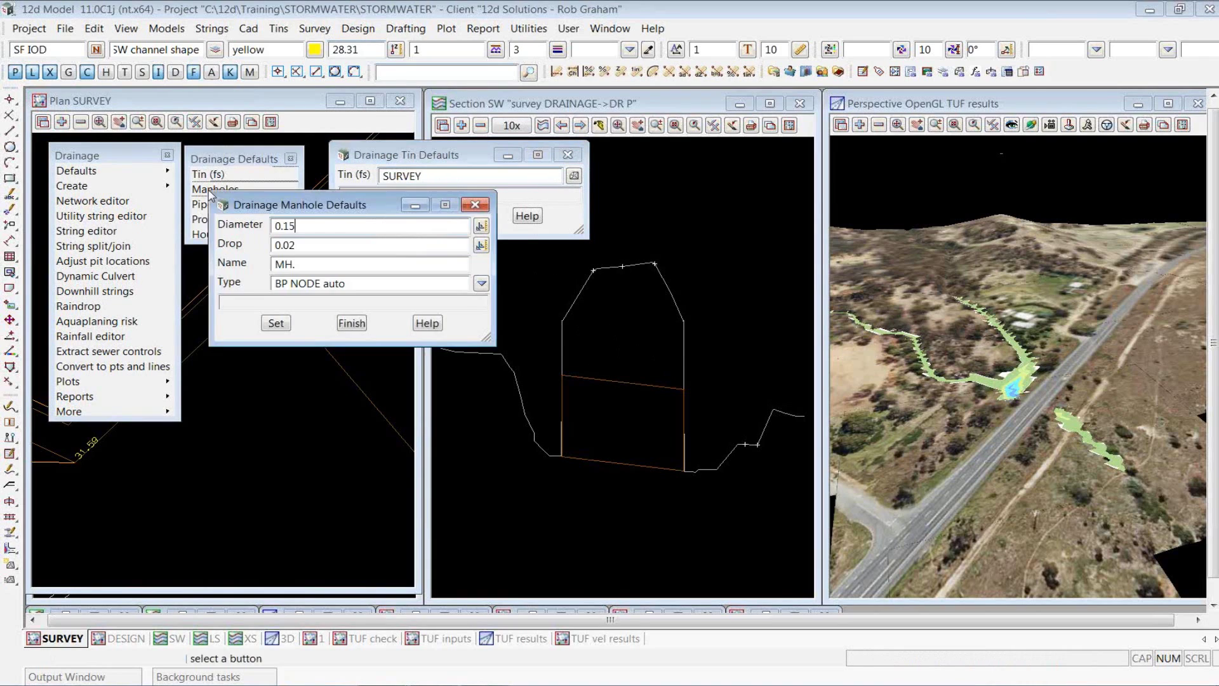
drag(348, 205, 468, 260)
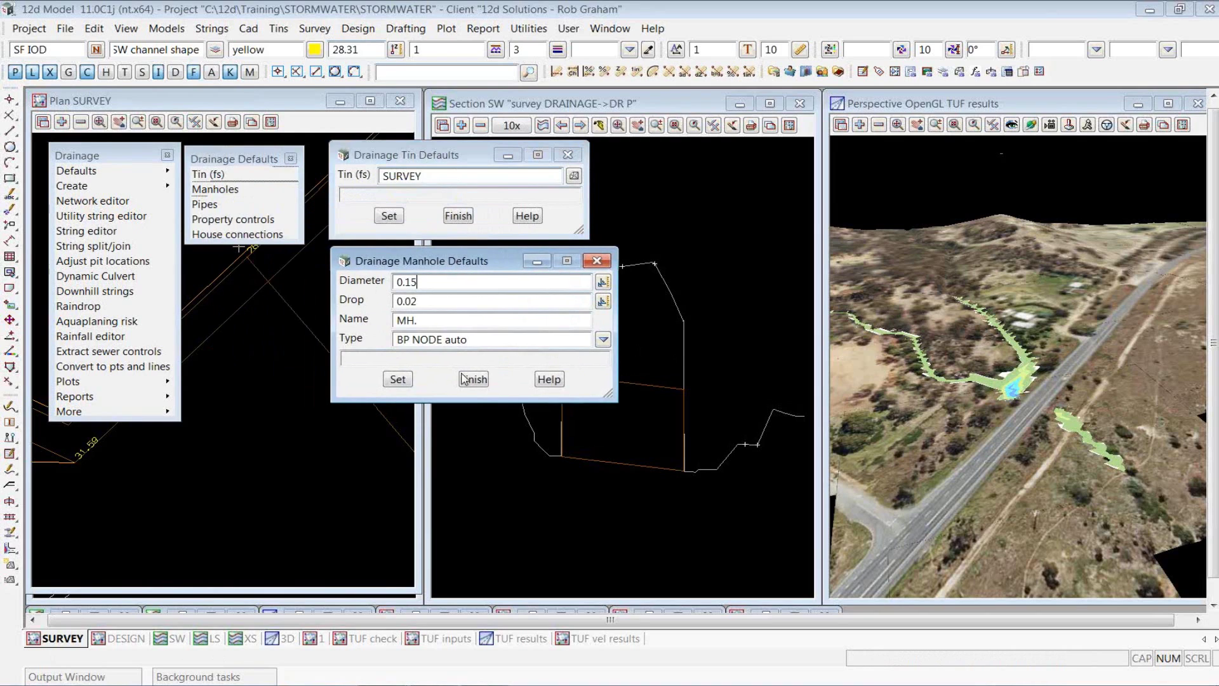
click(604, 341)
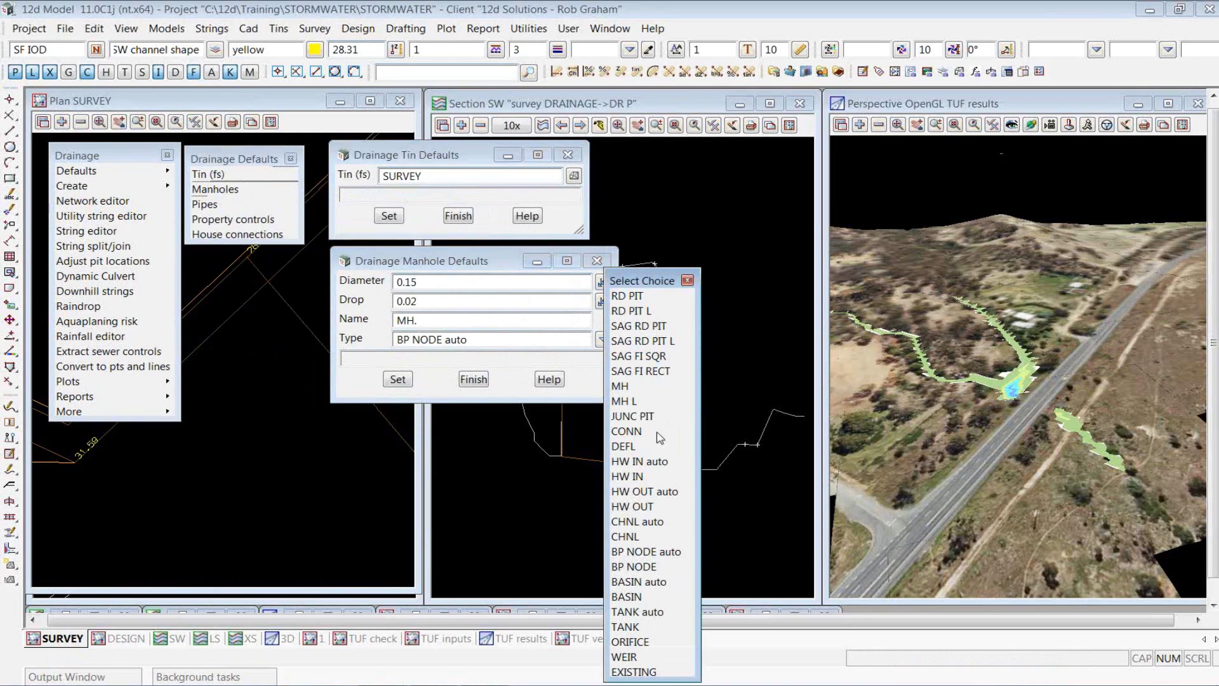
click(644, 465)
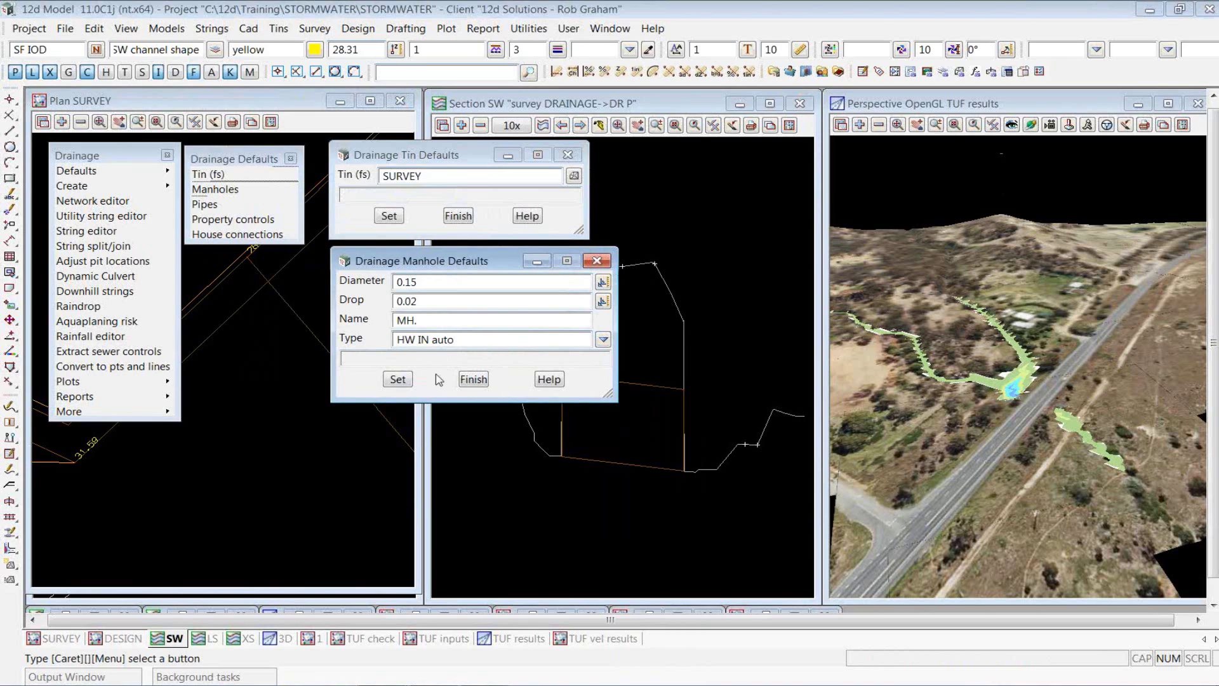
click(391, 379)
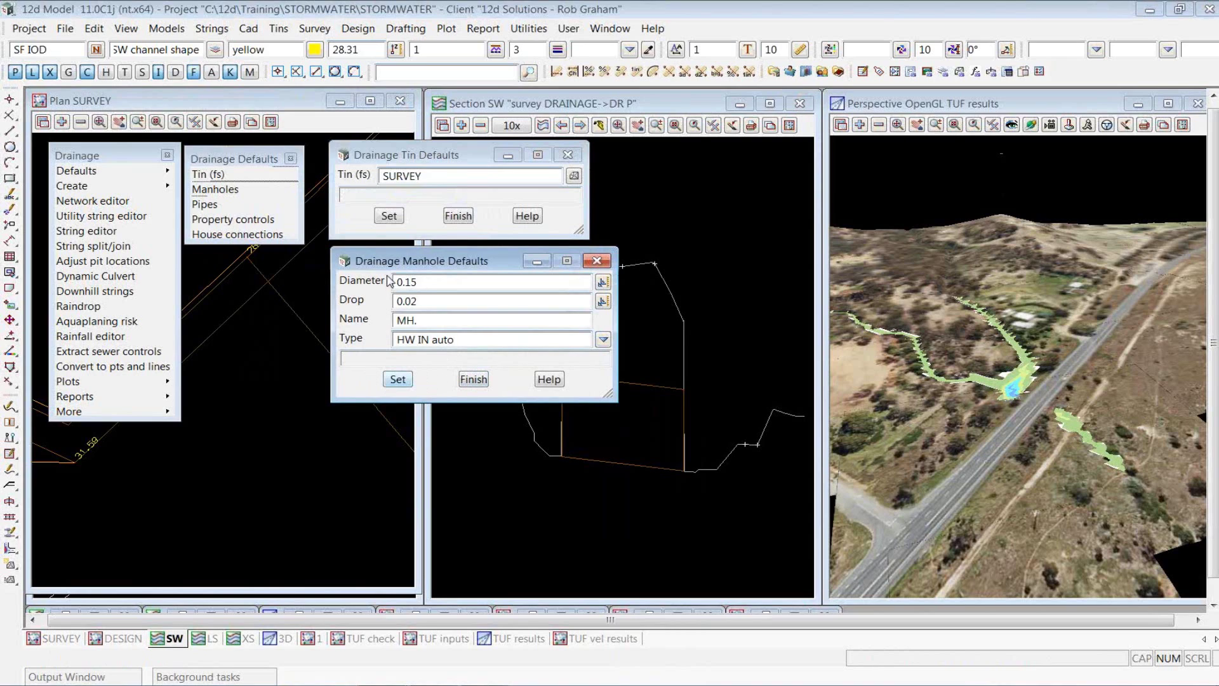
drag(421, 281, 365, 273)
text(0)
click(398, 381)
click(398, 381)
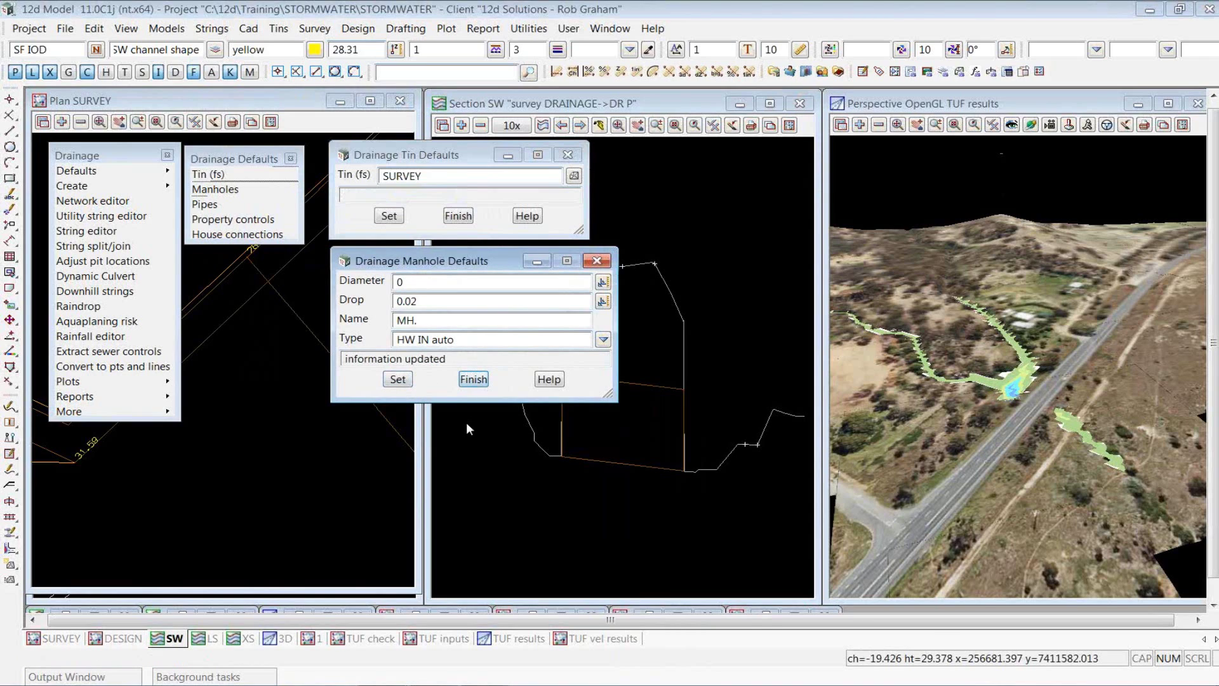
- Set the default drainage pipe type to RCP and close the drainage defaults dialogs
click(211, 205)
drag(363, 212, 463, 432)
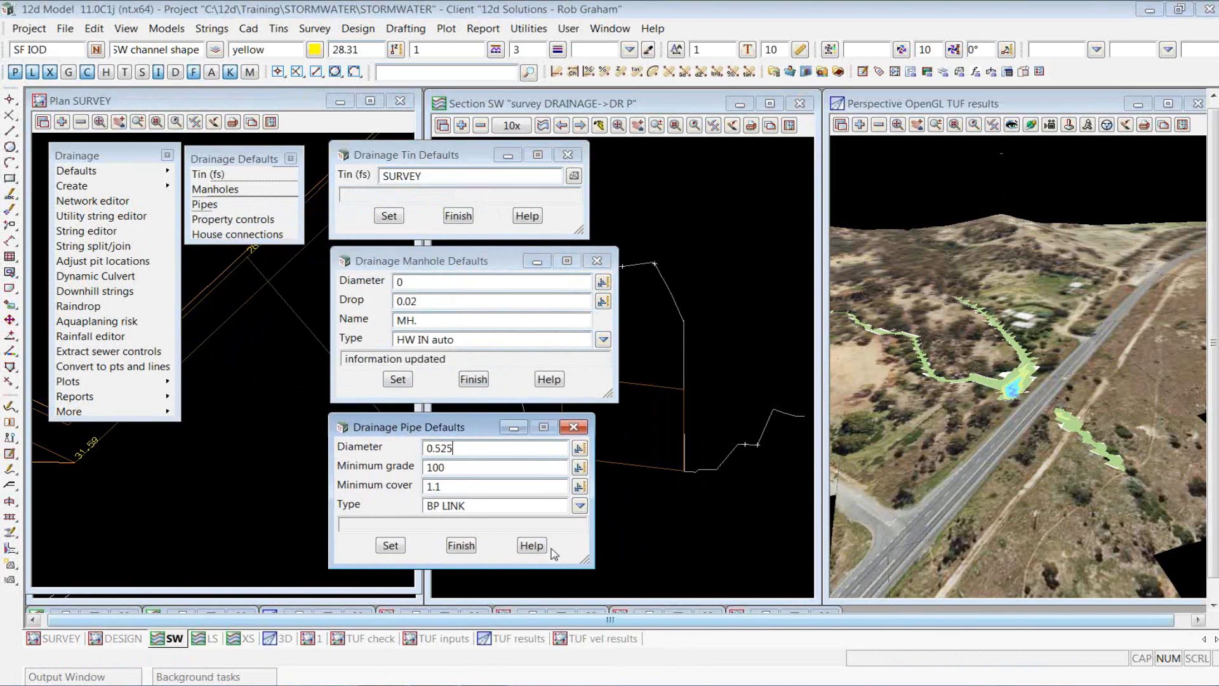
click(580, 505)
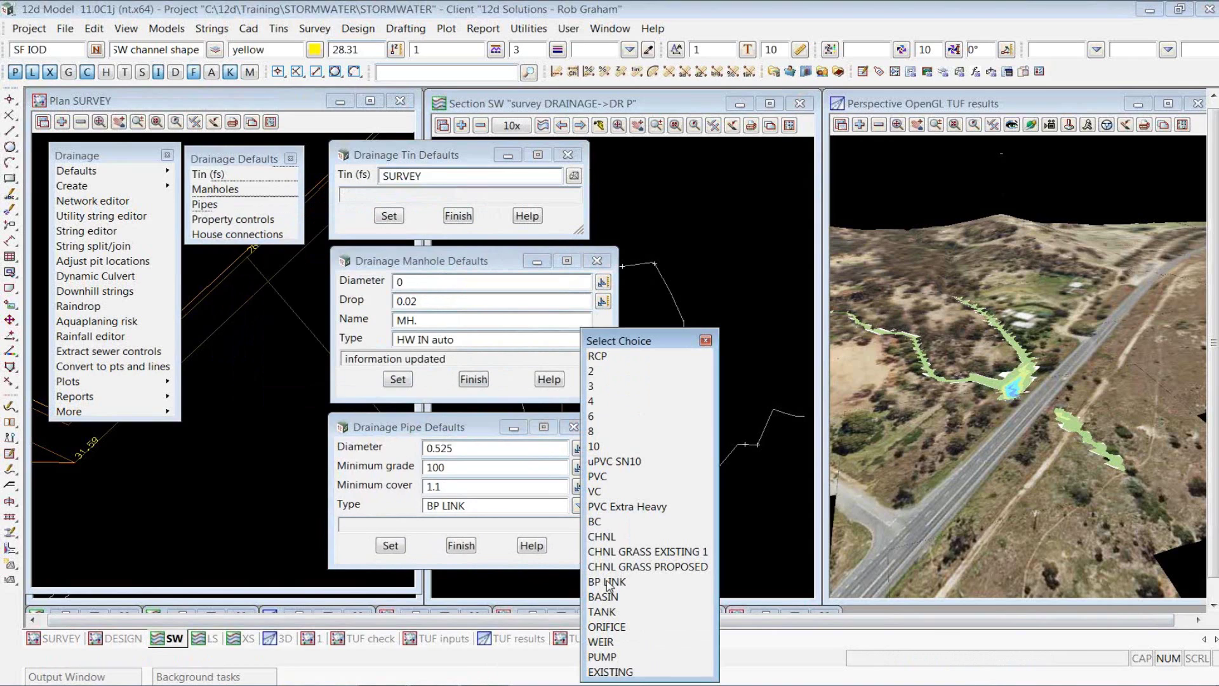
click(605, 357)
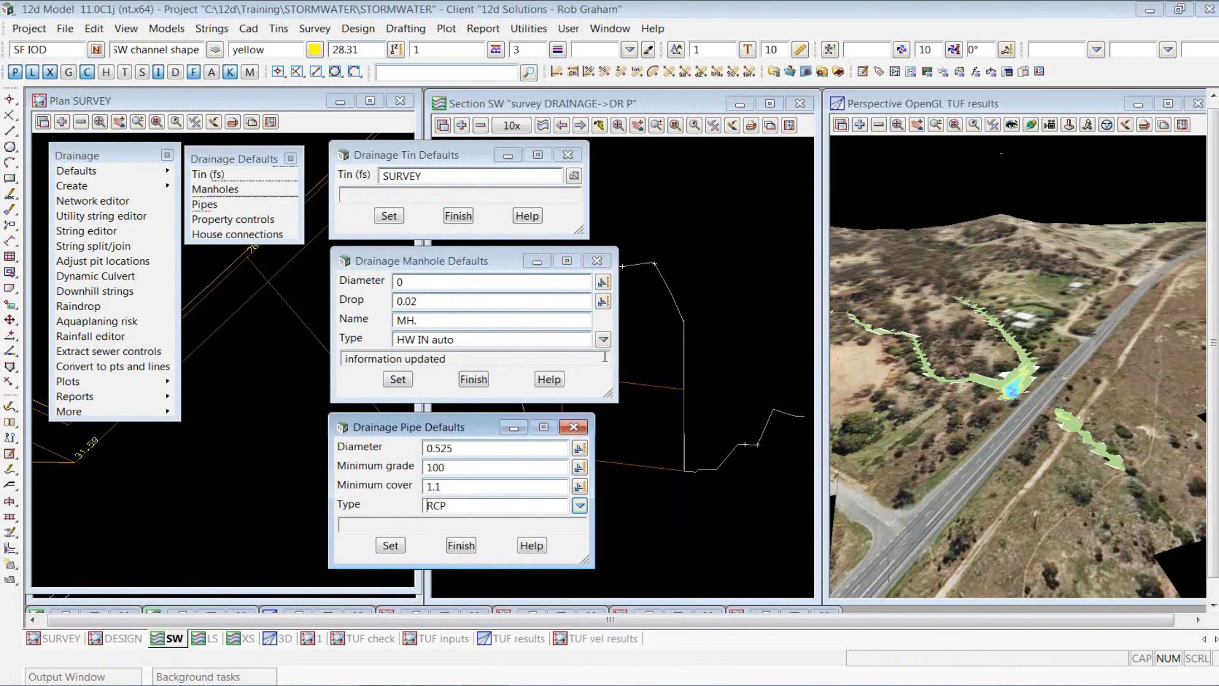
click(475, 447)
click(390, 545)
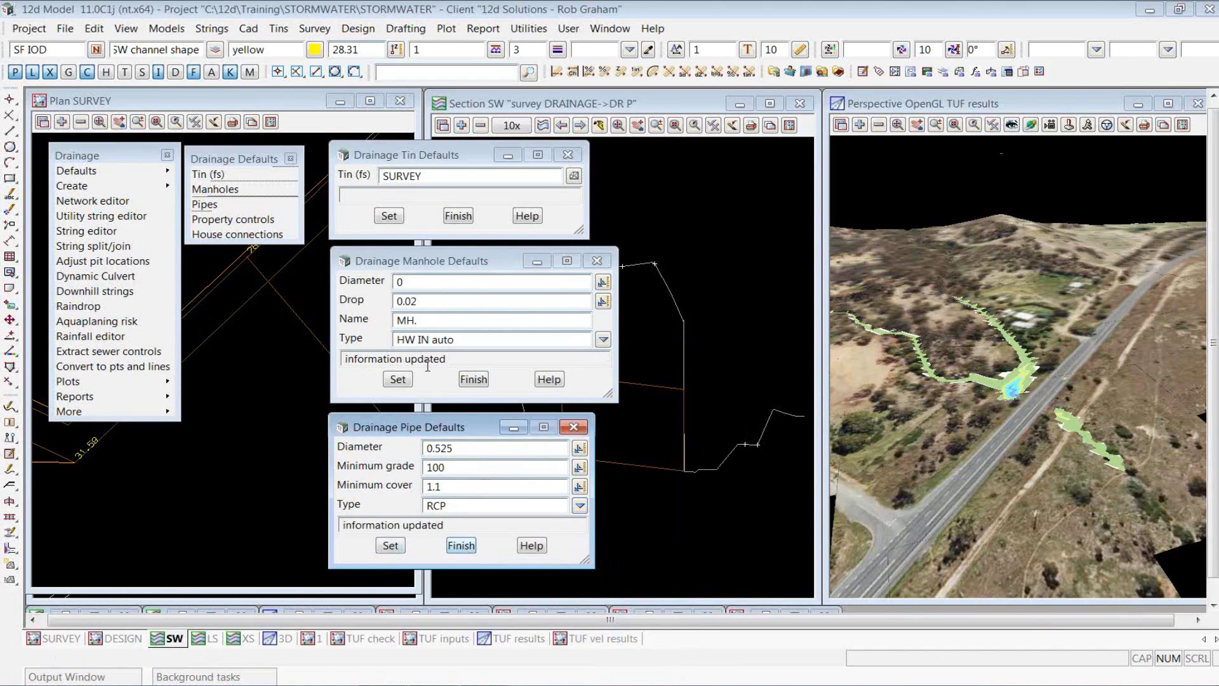
click(467, 217)
click(473, 379)
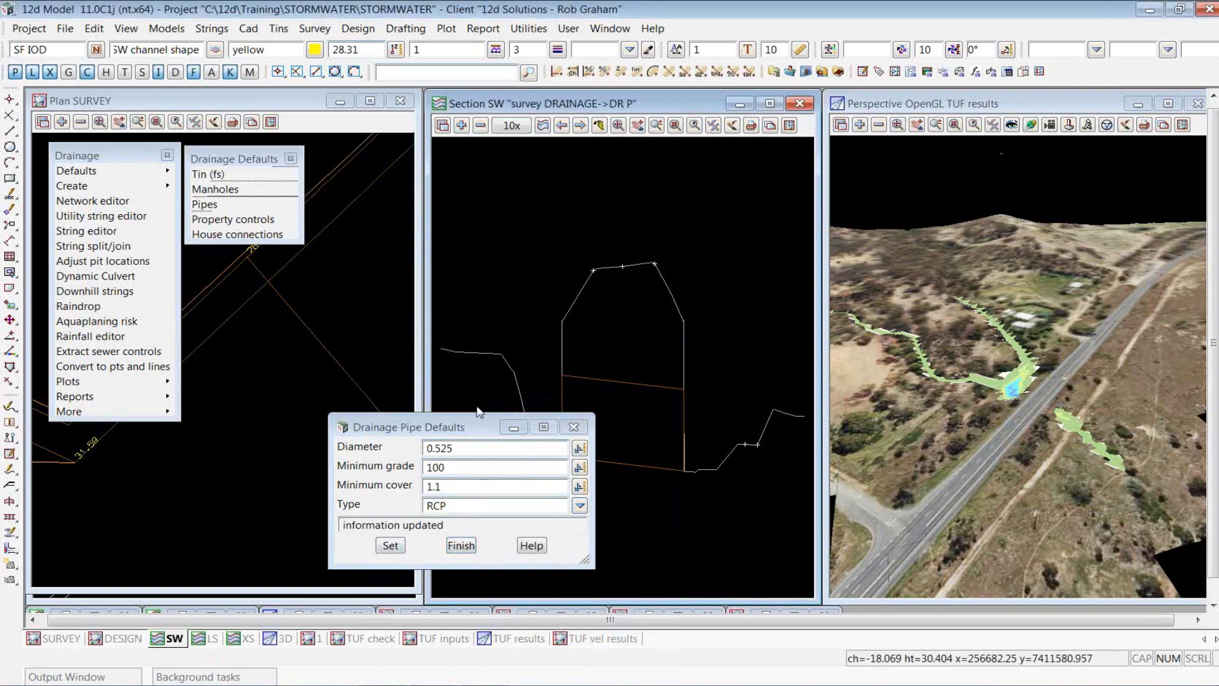
click(461, 545)
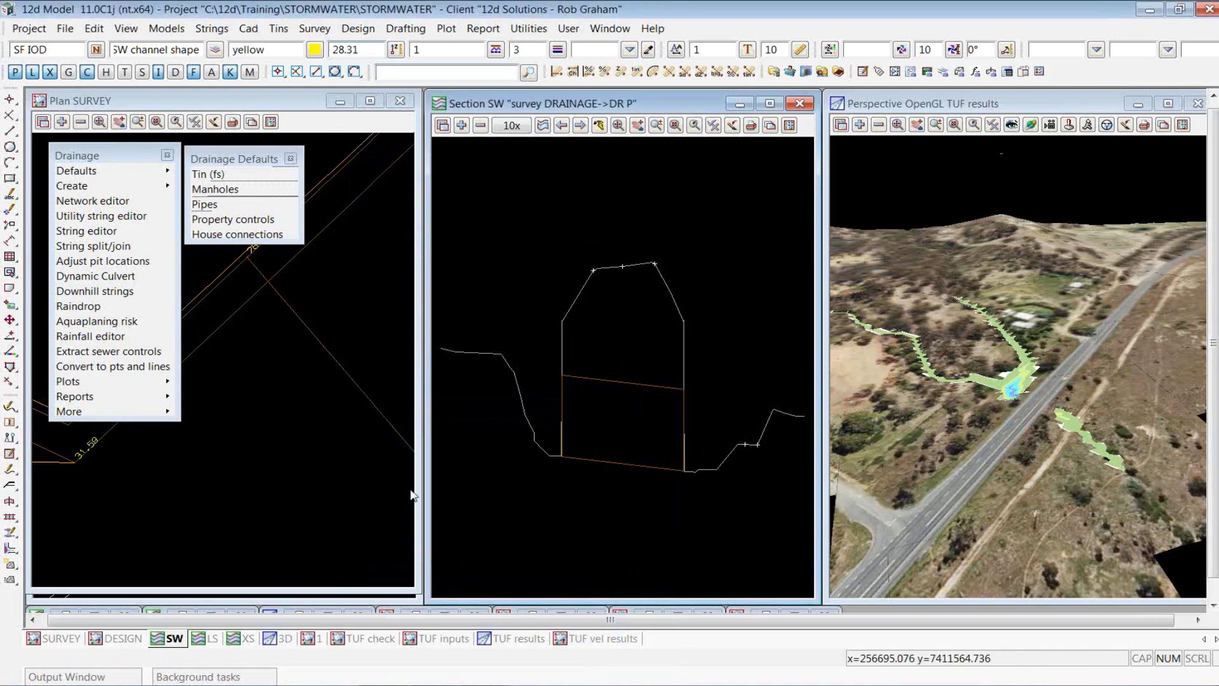
- Start converting to drainage strings and pick the surveyed culvert pipe string DRAINAGE->DR P in plan as the source
click(154, 185)
click(216, 224)
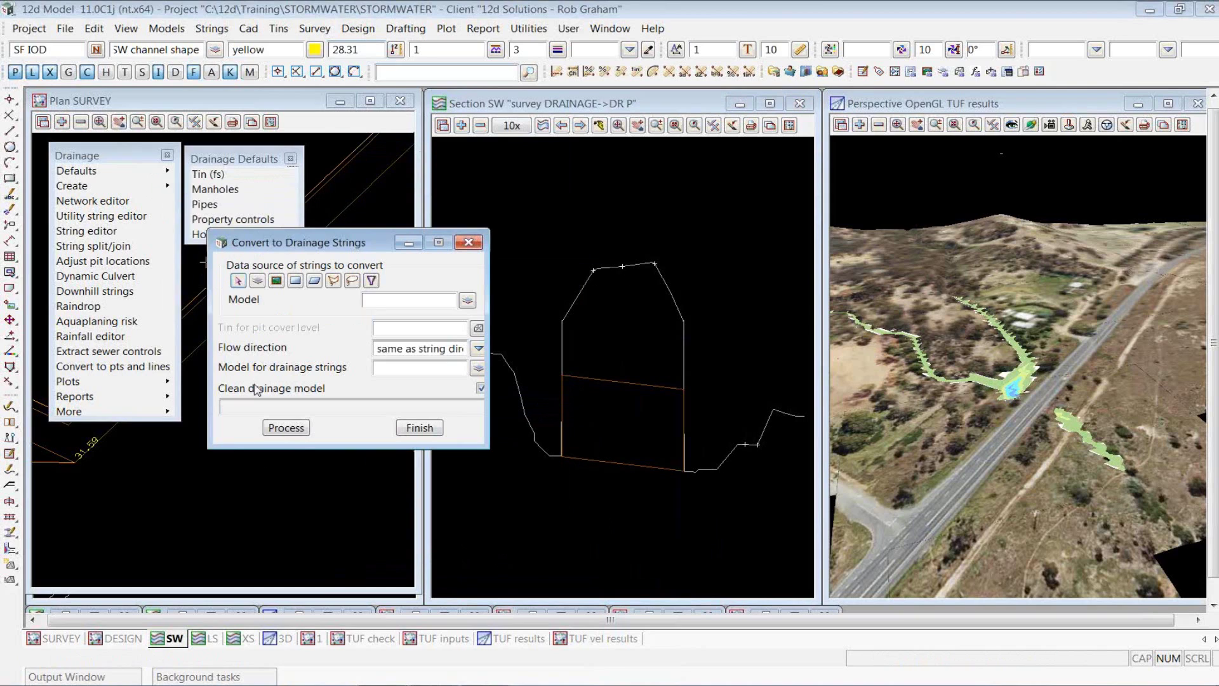
click(237, 280)
click(258, 388)
scroll(264, 382, down, 4)
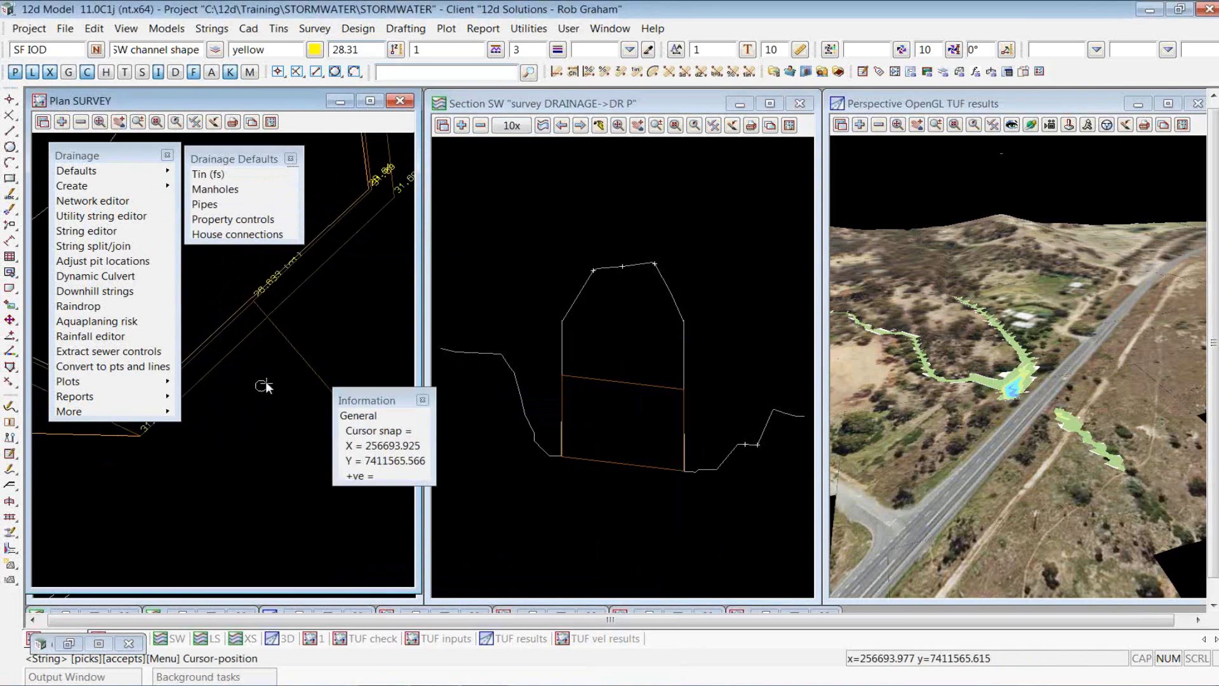
click(294, 386)
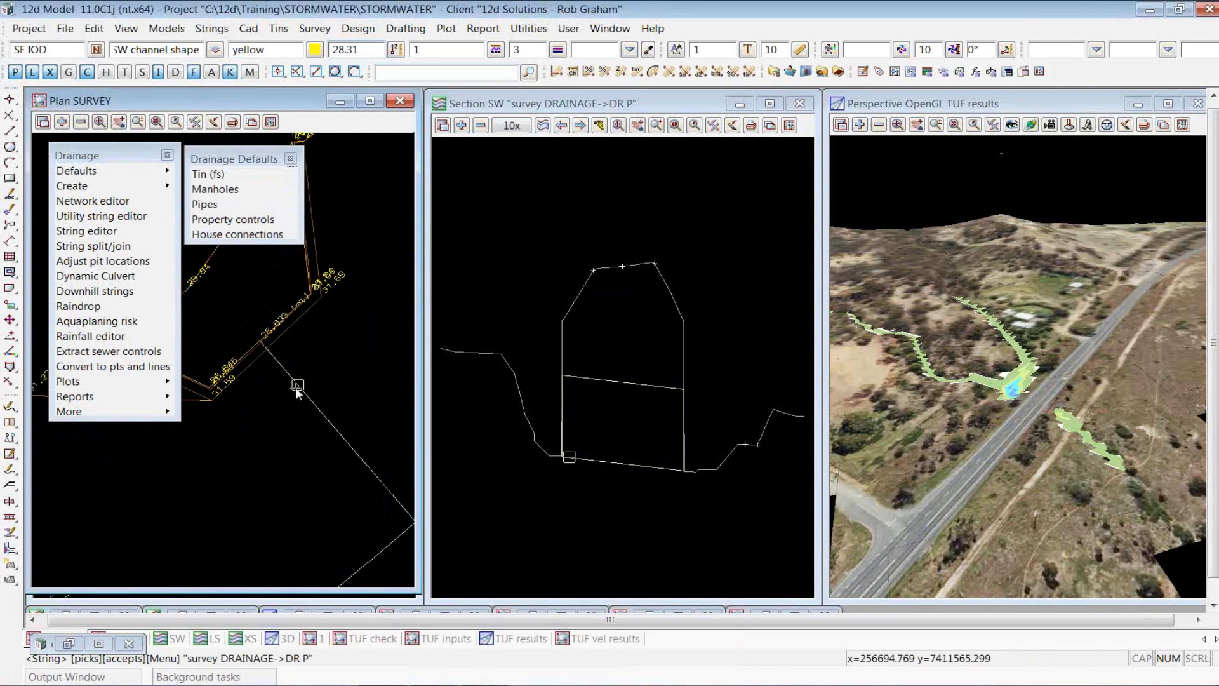
middle_click(295, 387)
- Convert the selected string using the SURVEY tin for pit cover levels and SW new as the drainage string model
click(479, 327)
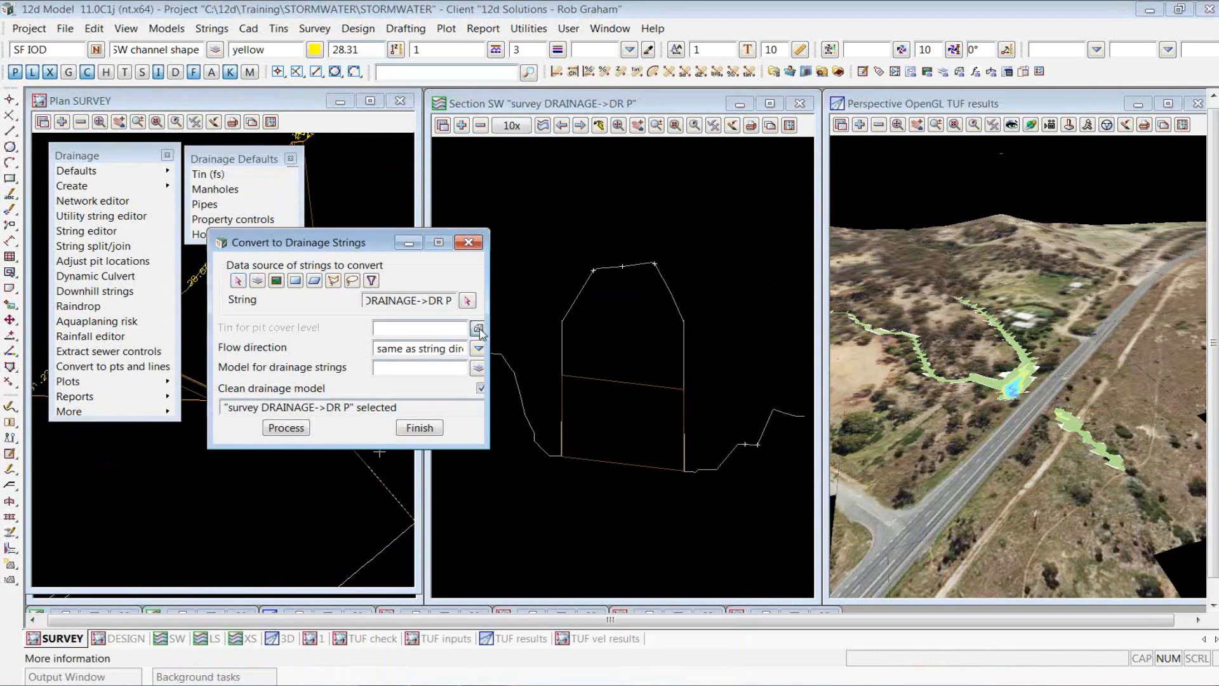
click(526, 373)
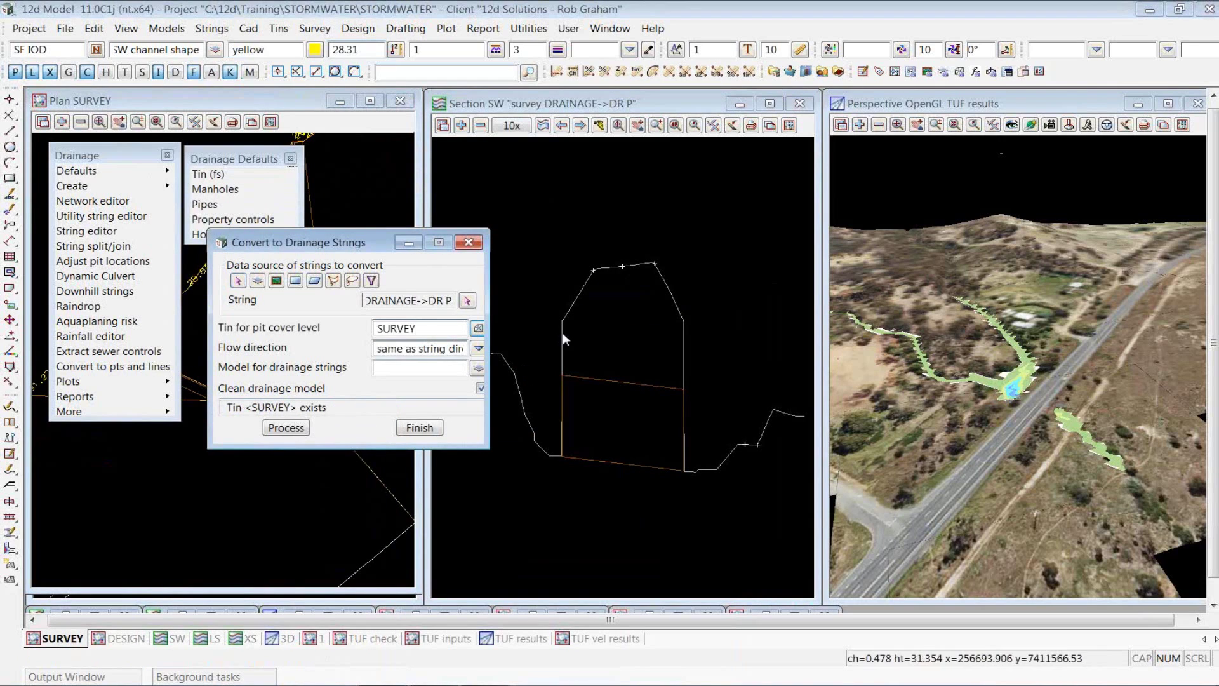
click(436, 368)
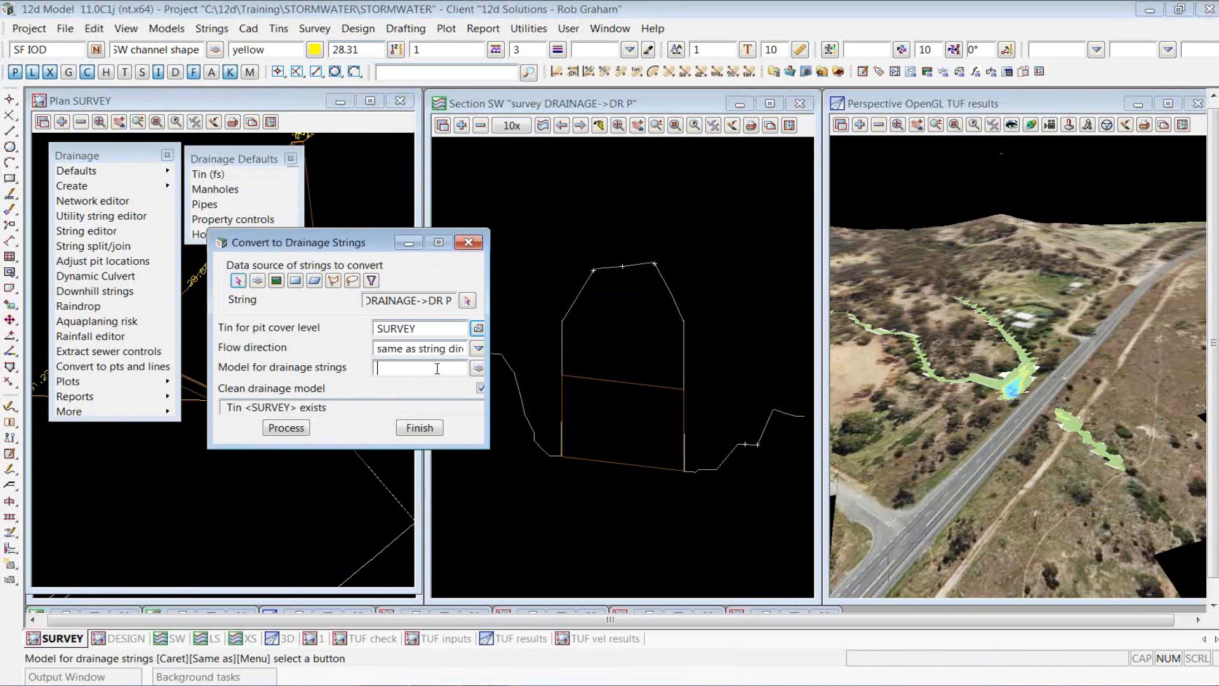
text(SW new)
click(297, 429)
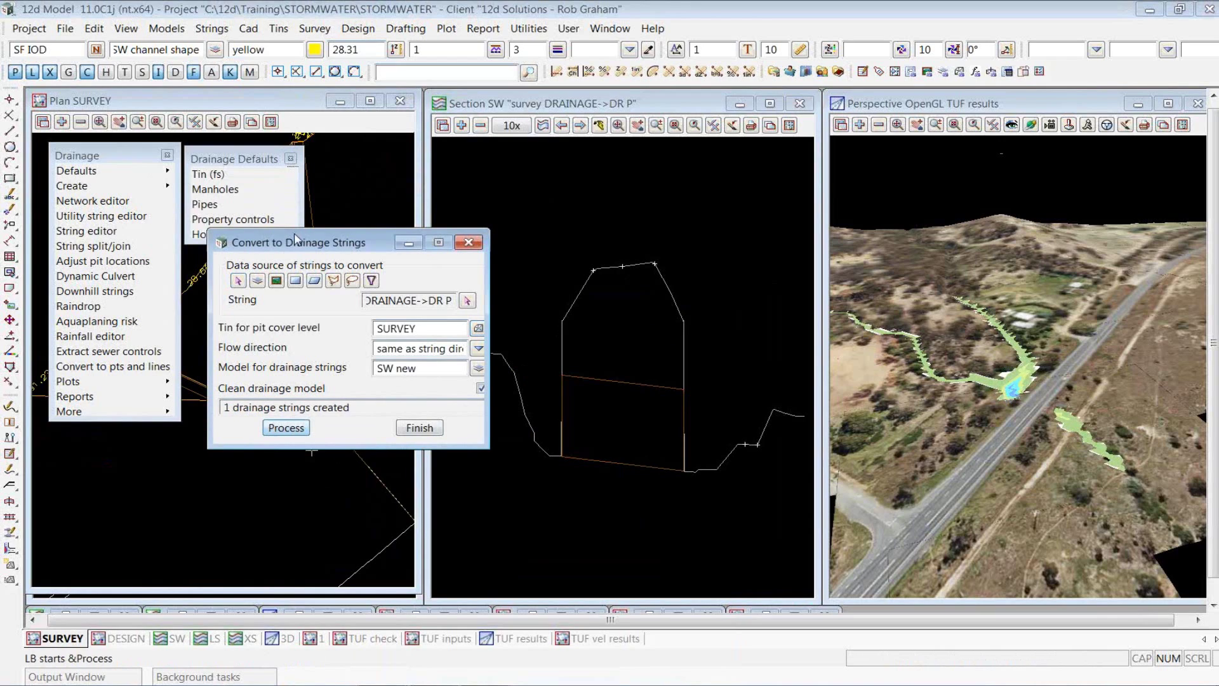
- Move the drainage windows clear of the plan and add the SW new model to the SURVEY plan view
drag(300, 246, 573, 179)
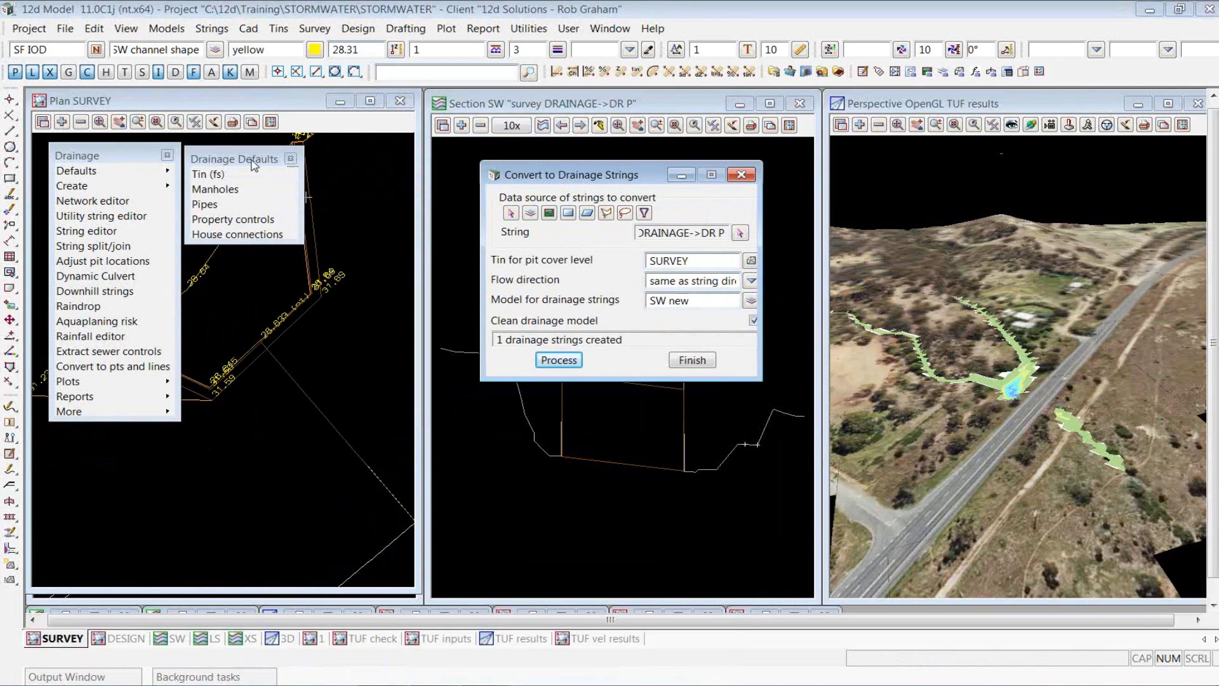
drag(254, 164, 904, 174)
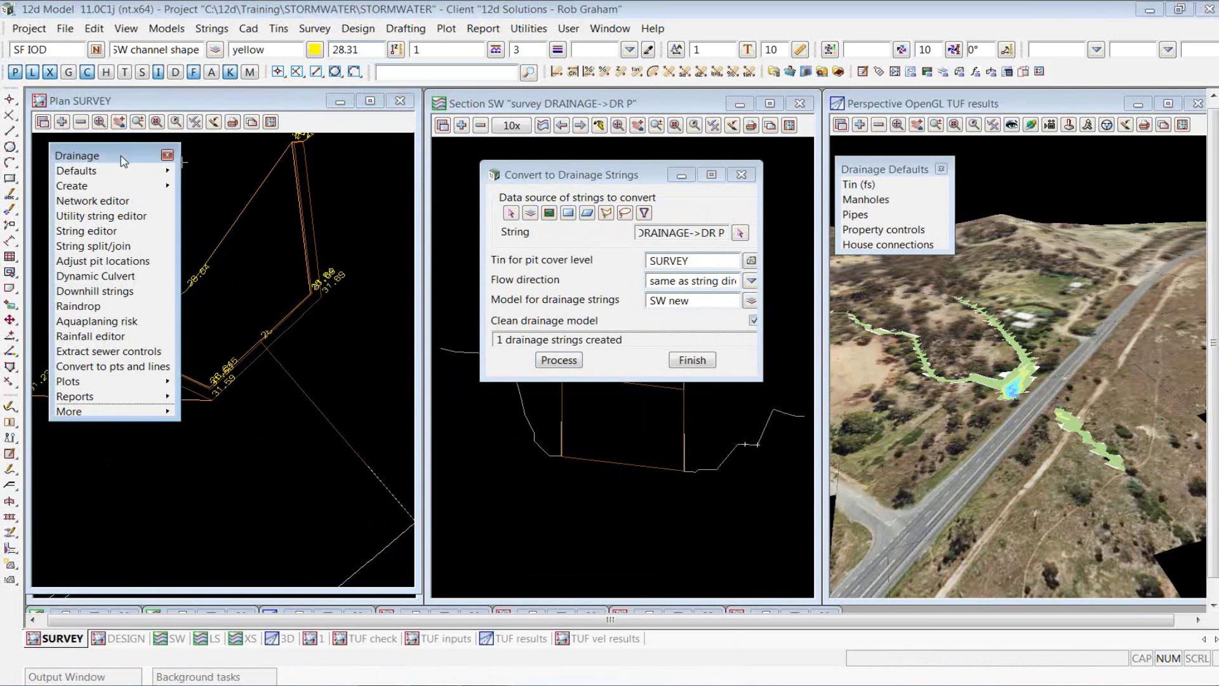
drag(121, 158, 845, 307)
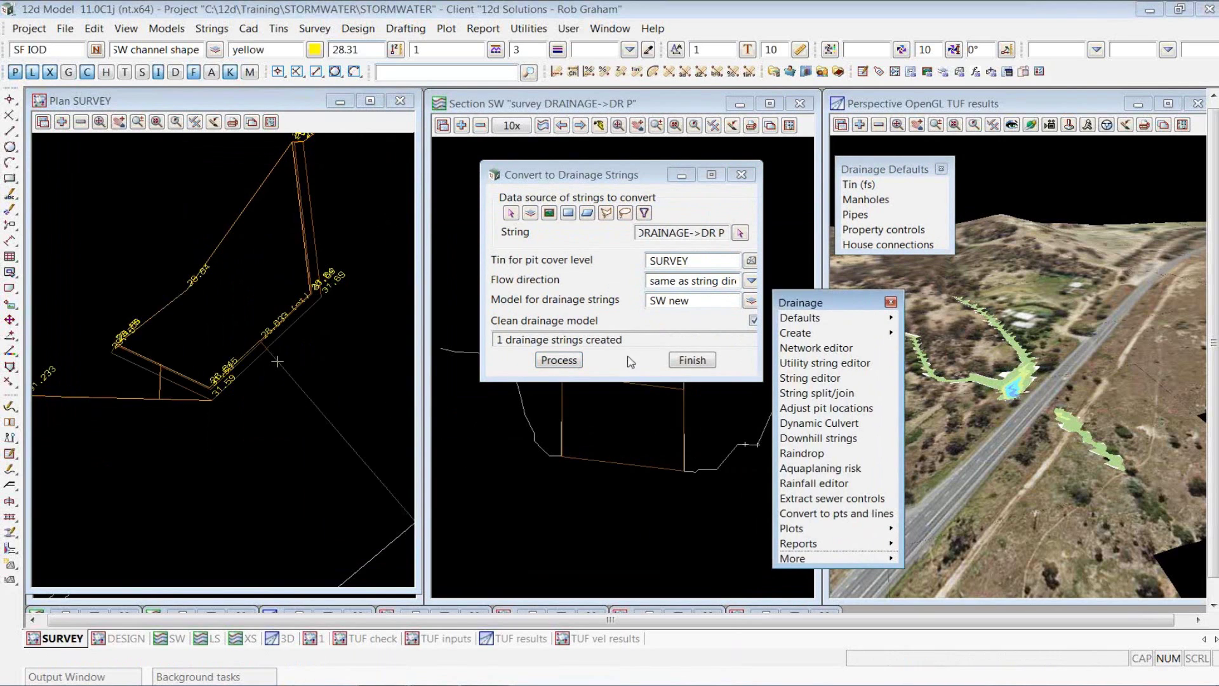
click(697, 302)
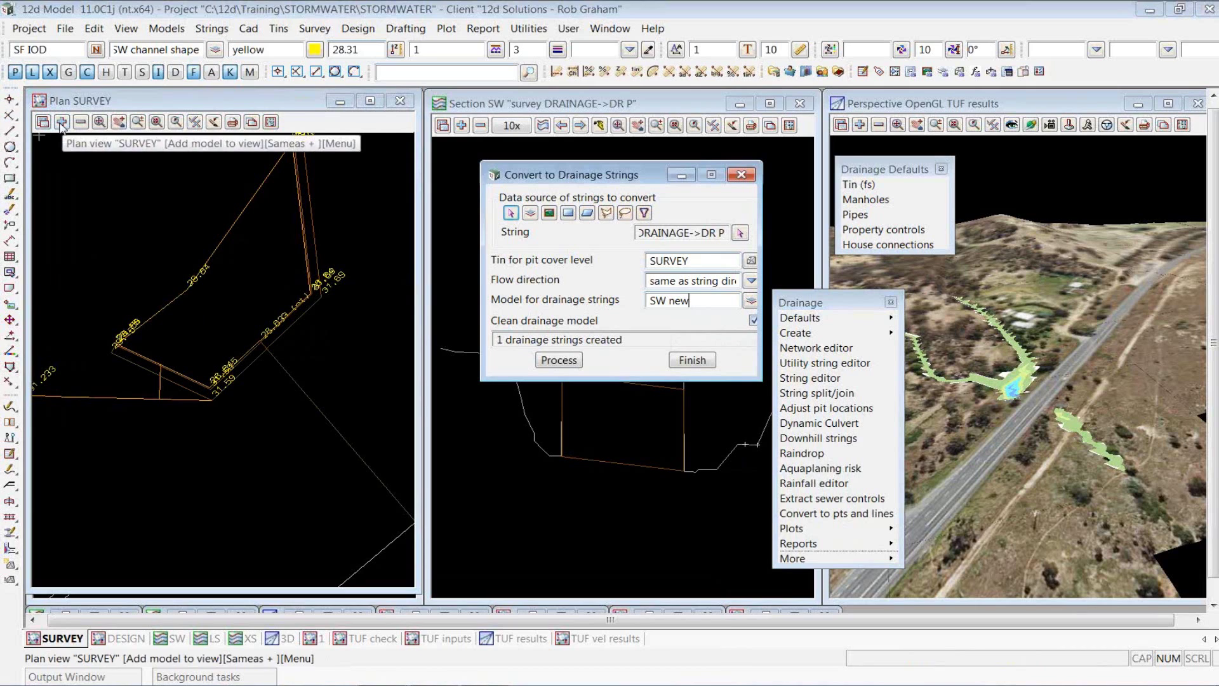
click(62, 122)
click(97, 315)
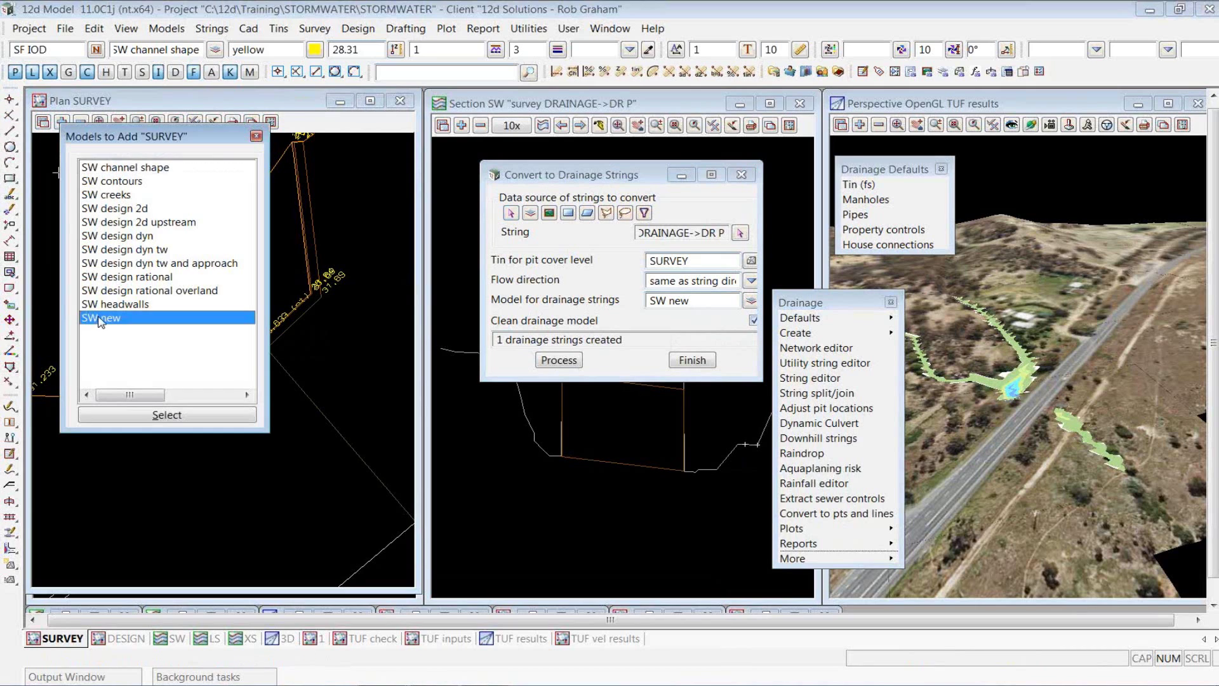
scroll(106, 249, down, 2)
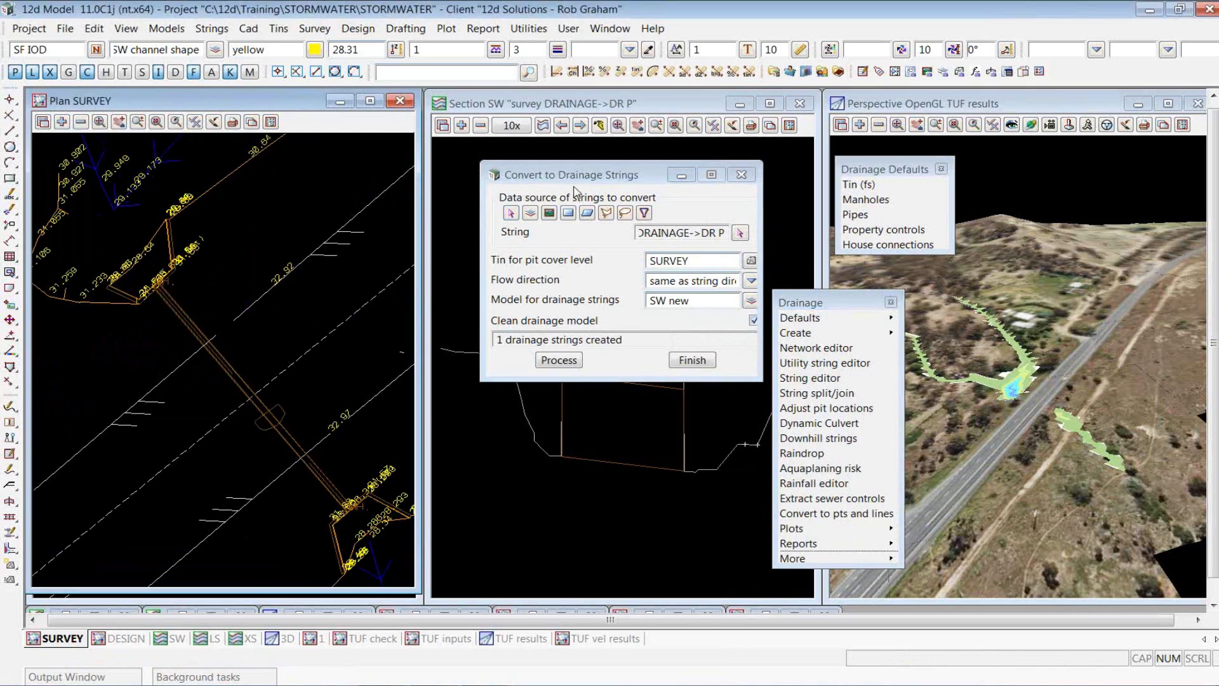
- Move the conversion window clear and profile the converted drainage string SW new->DR P in the SW section view
drag(580, 182, 1077, 132)
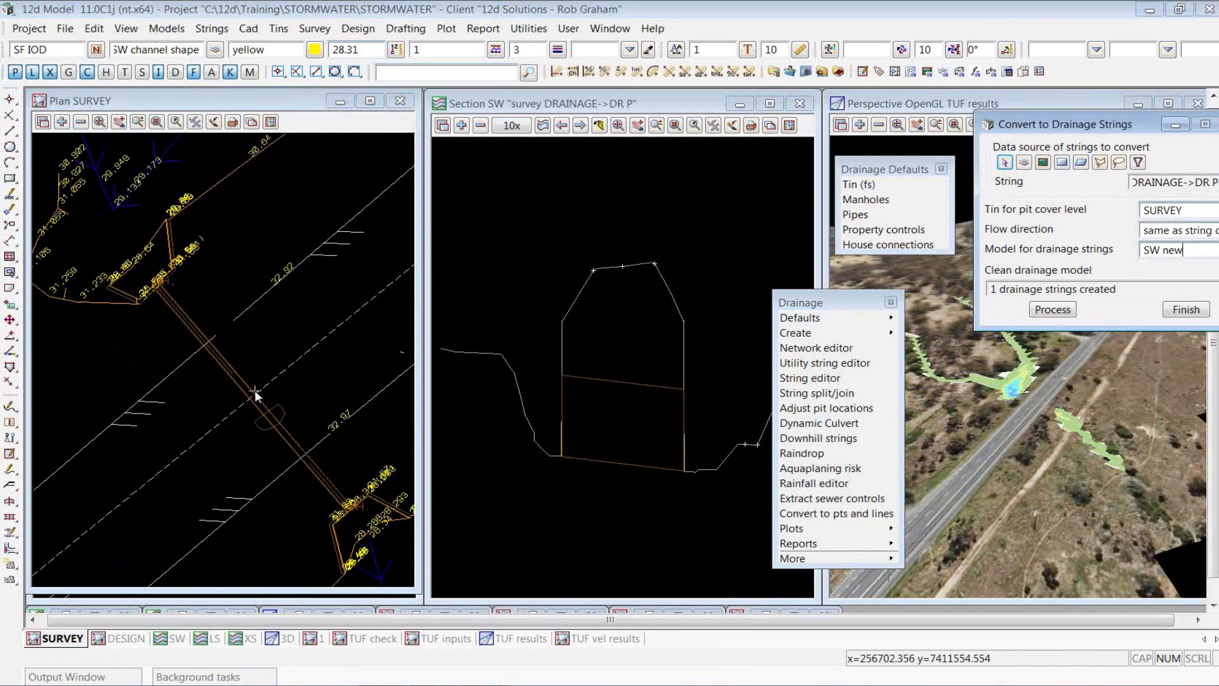
click(544, 125)
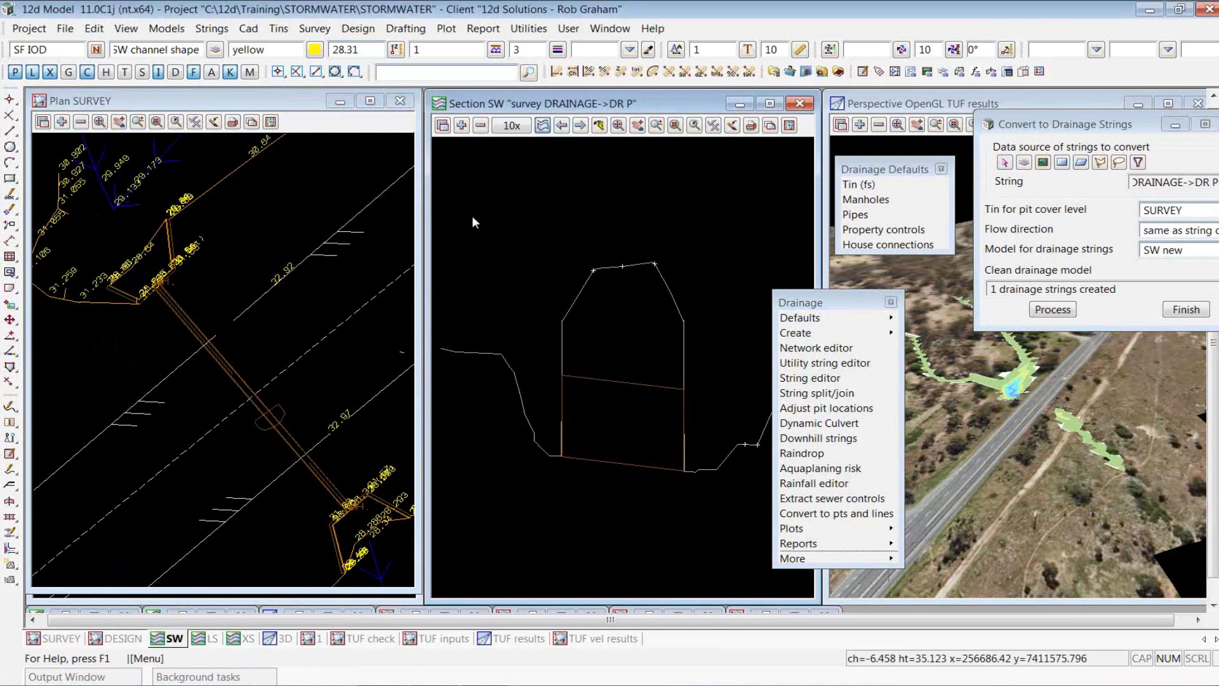
click(188, 319)
click(188, 319)
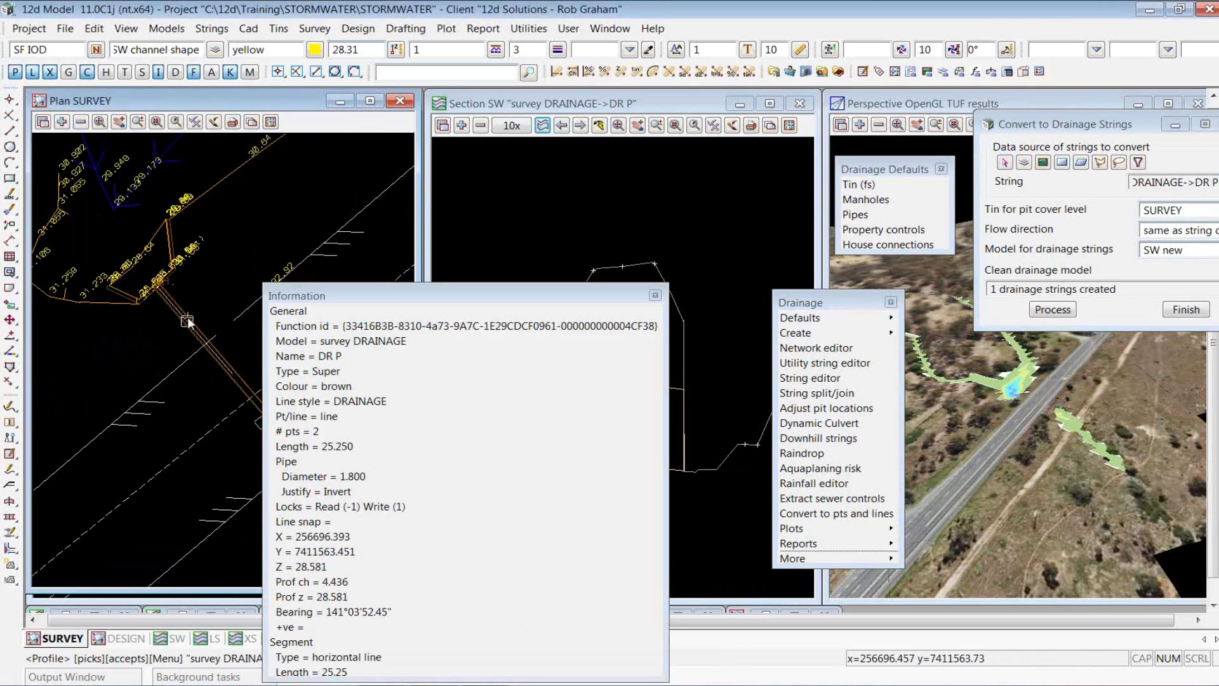
click(188, 318)
middle_click(188, 319)
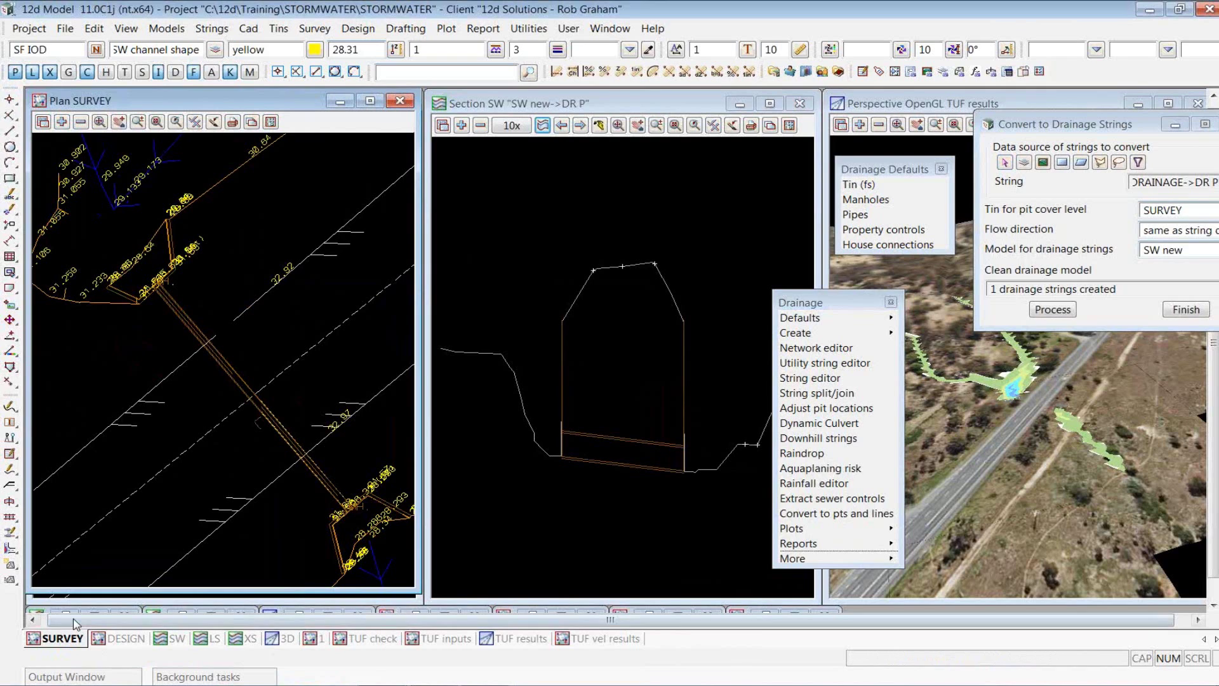
- Add the SW design rational model to the DESIGN plan view and finish the drainage string conversion
click(123, 640)
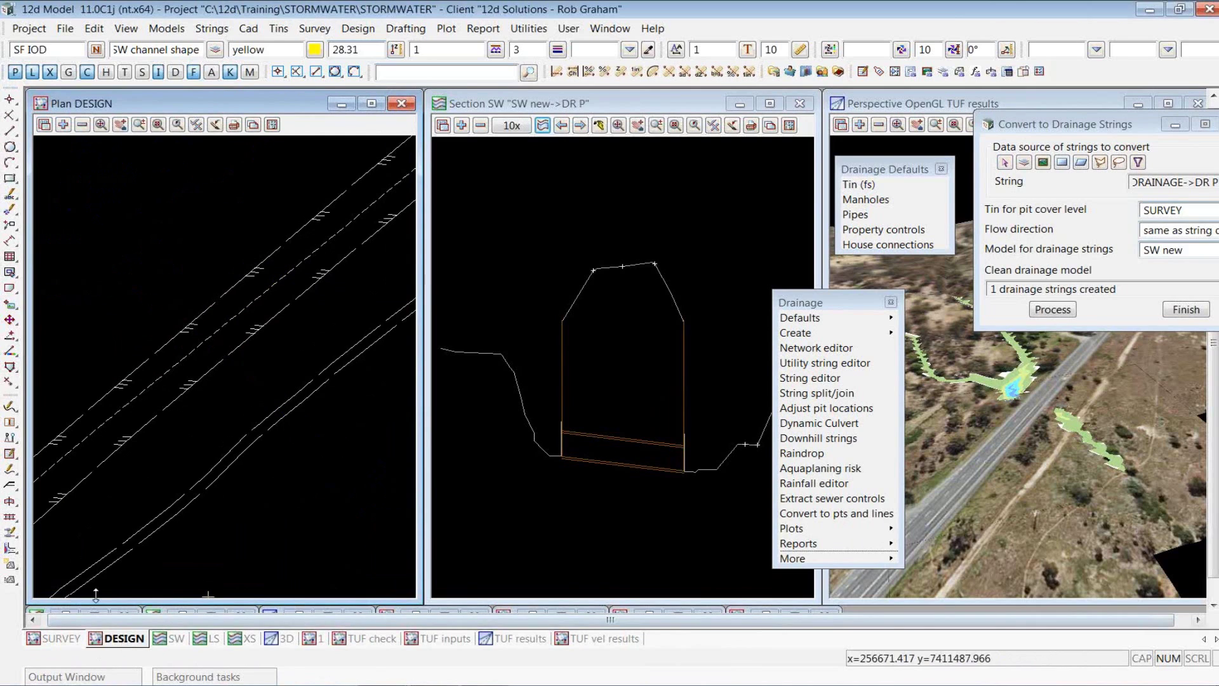
click(63, 127)
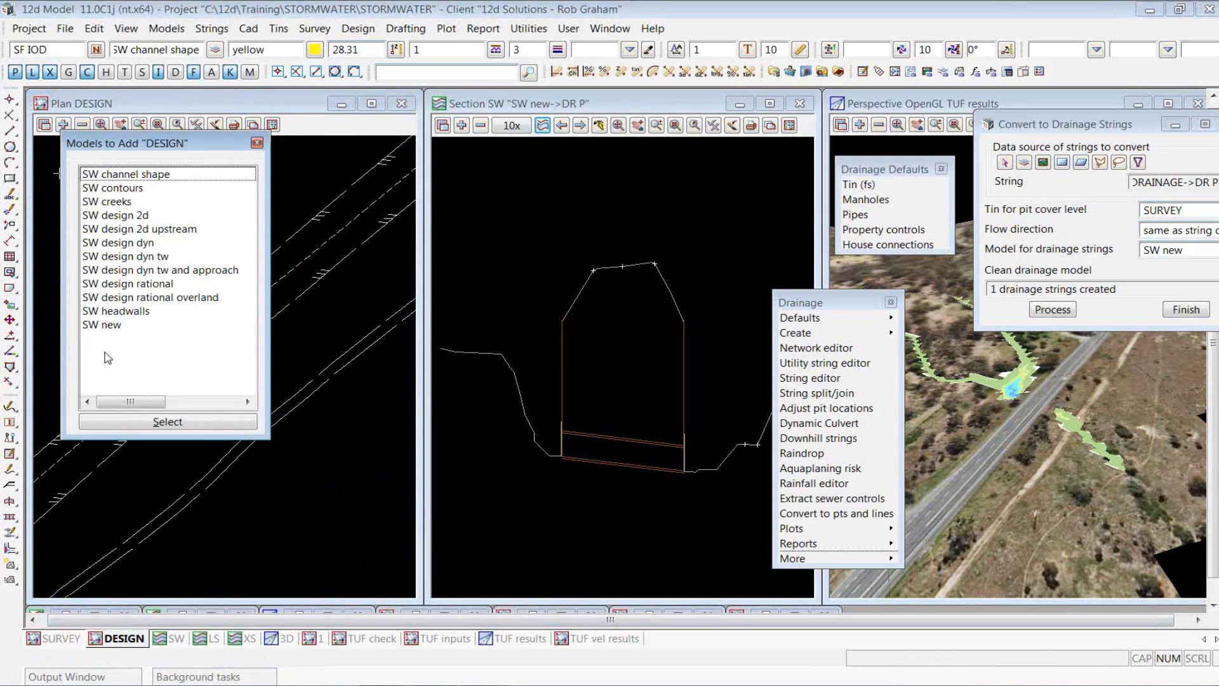
double_click(127, 287)
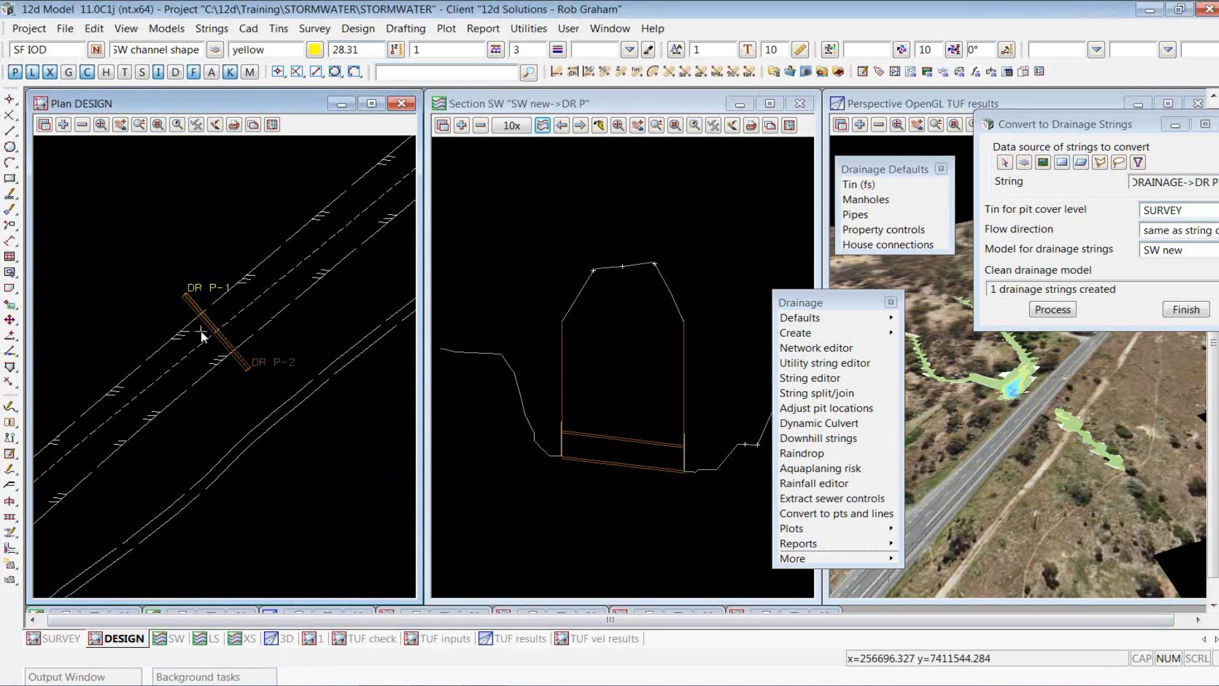
scroll(203, 306, up, 1)
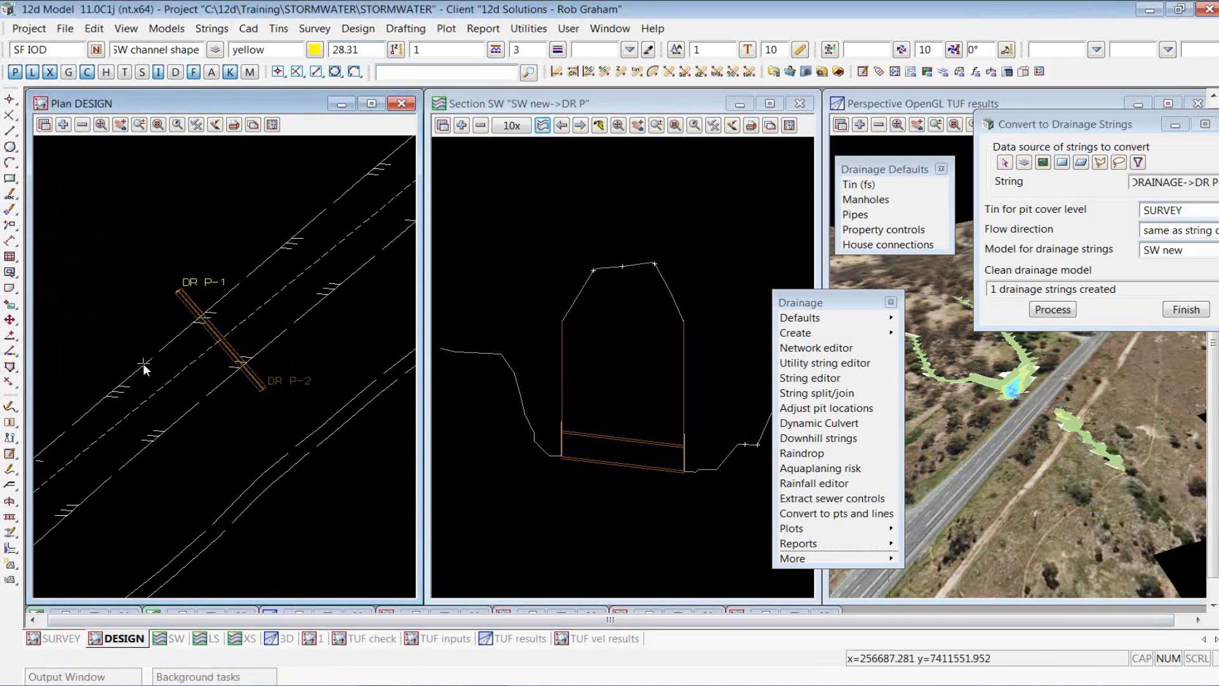
click(1186, 310)
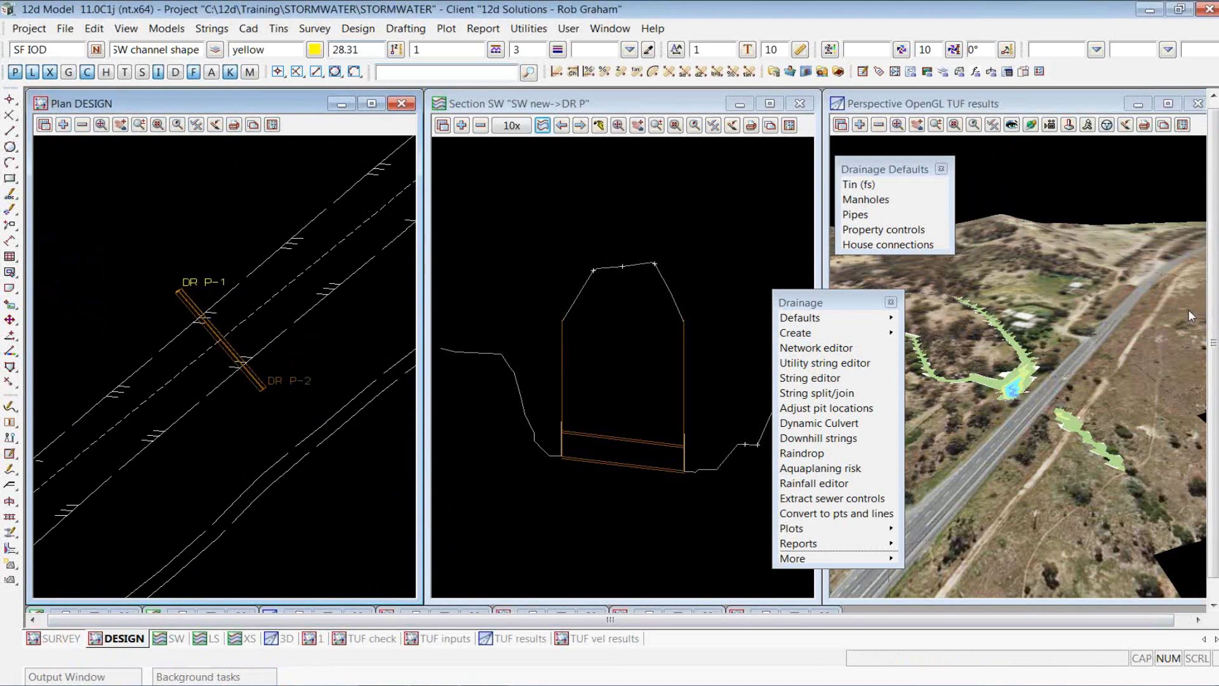
- Open the Drainage Network Editor, load pit DR P-1 of the design culvert and move the editor fully into view
click(833, 348)
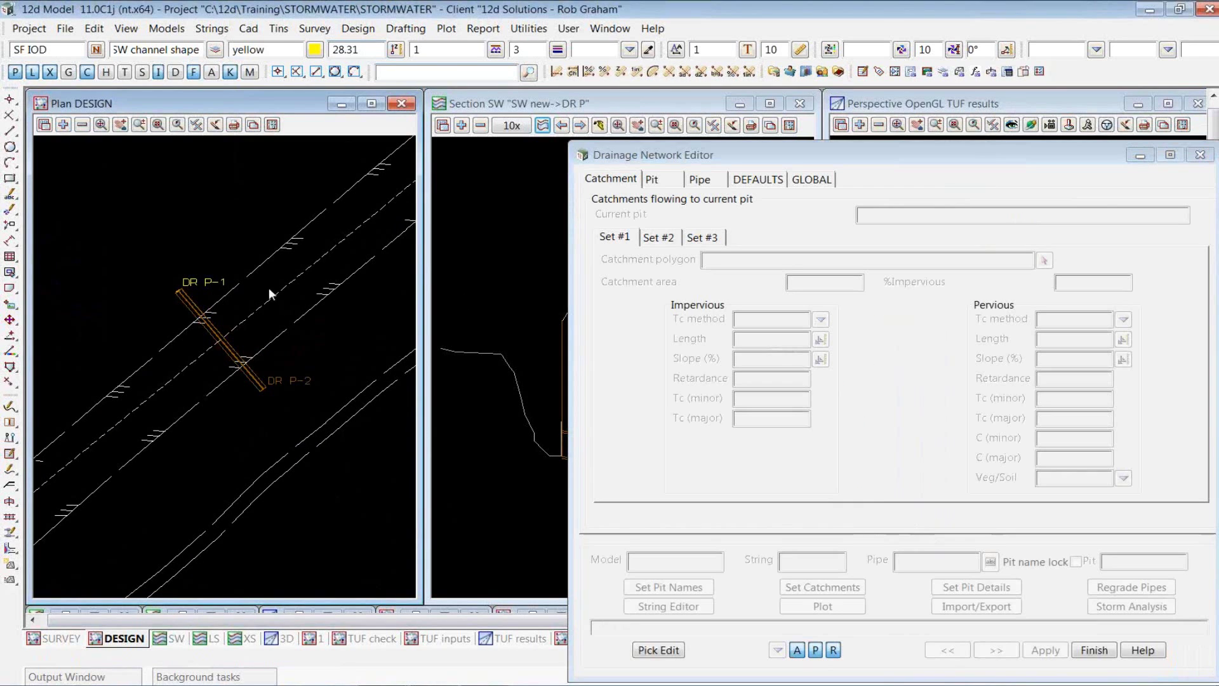
click(179, 294)
middle_click(179, 296)
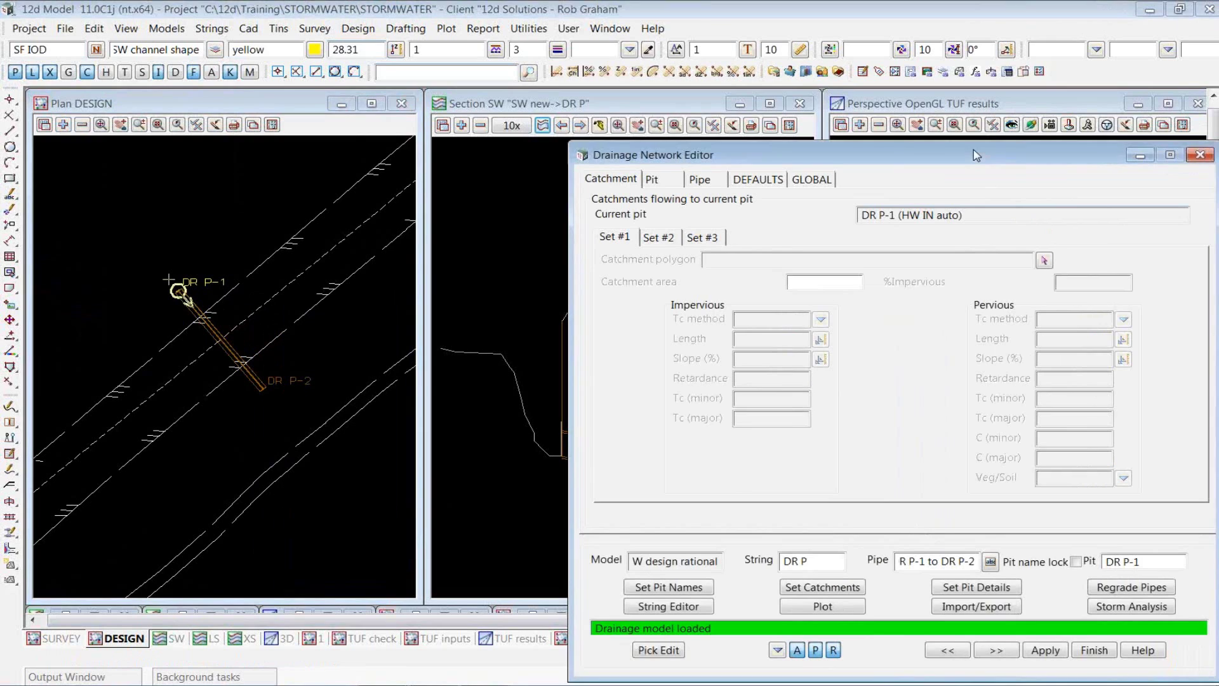
drag(979, 158, 777, 64)
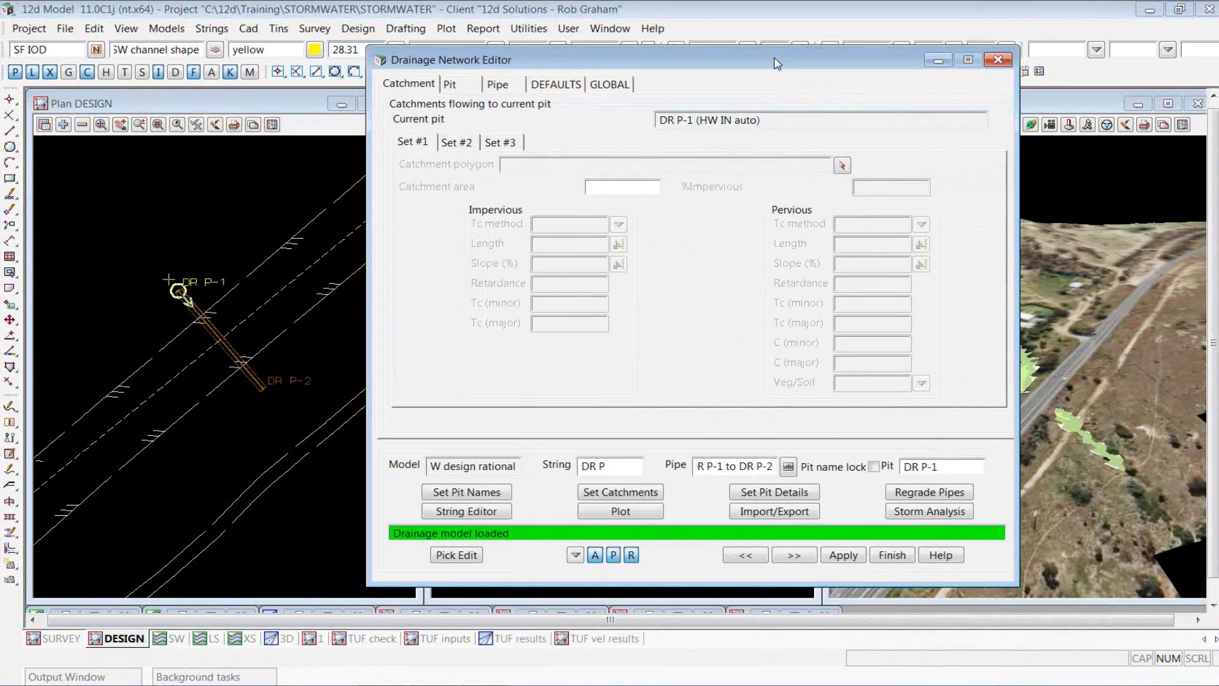
- Change the pit type of DR P-1 to HW IN
click(450, 91)
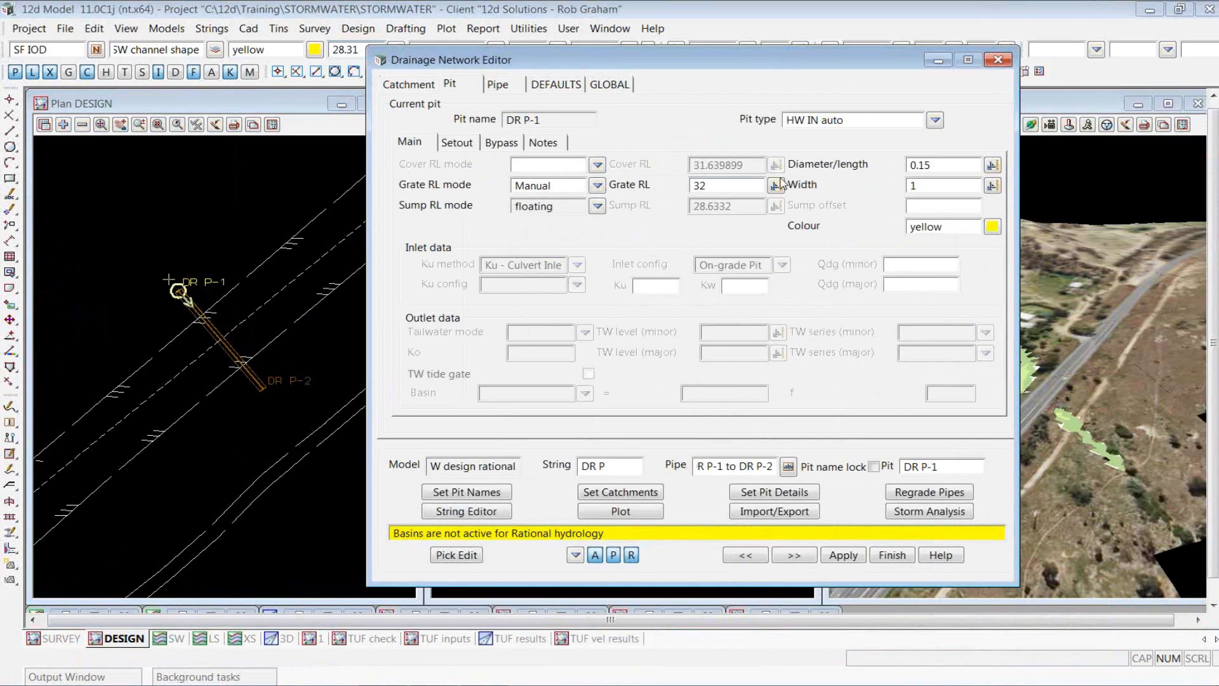
click(849, 121)
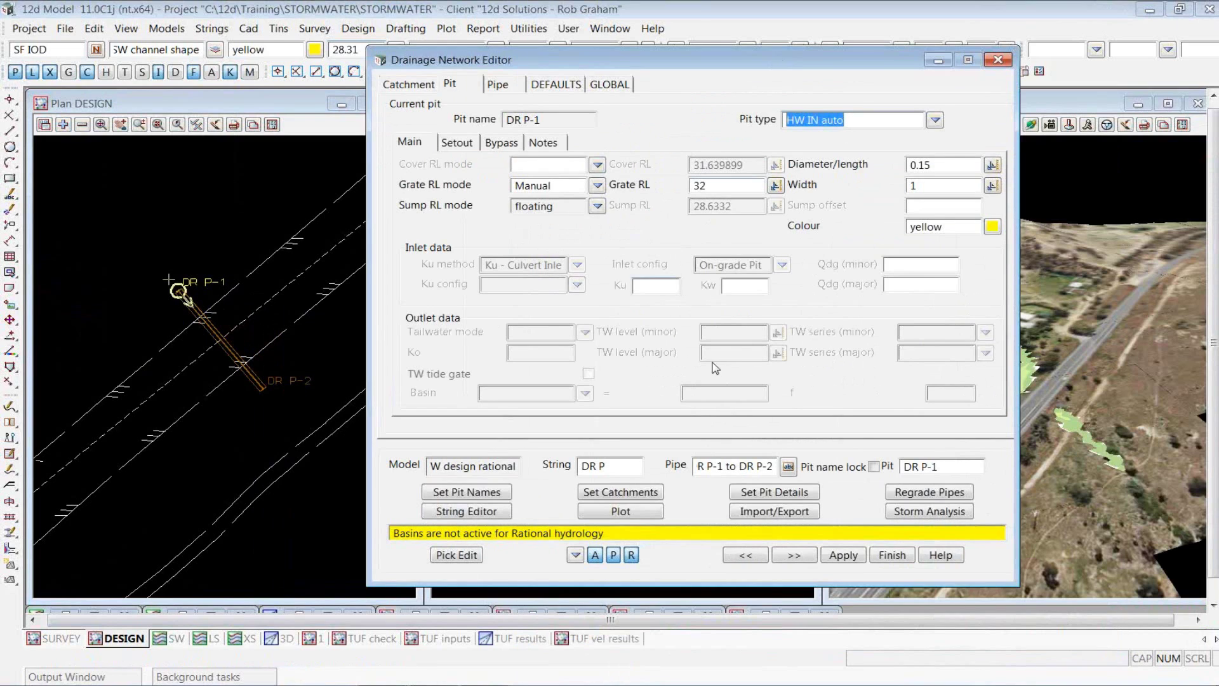
click(855, 120)
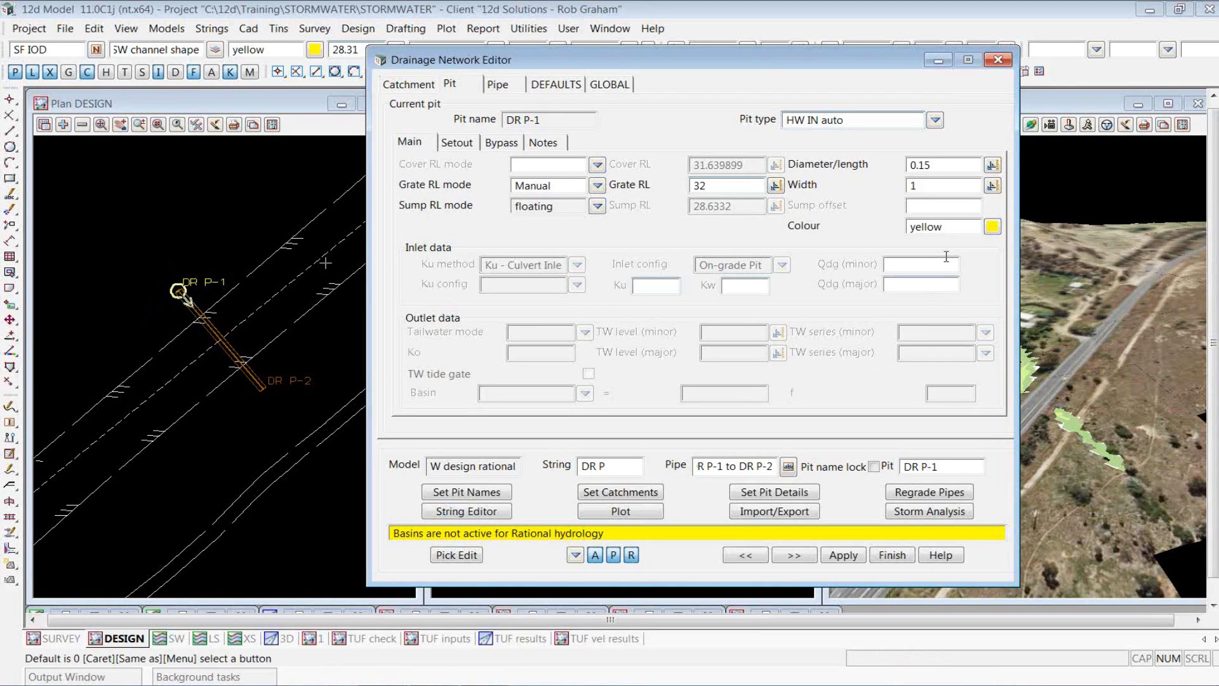
click(935, 121)
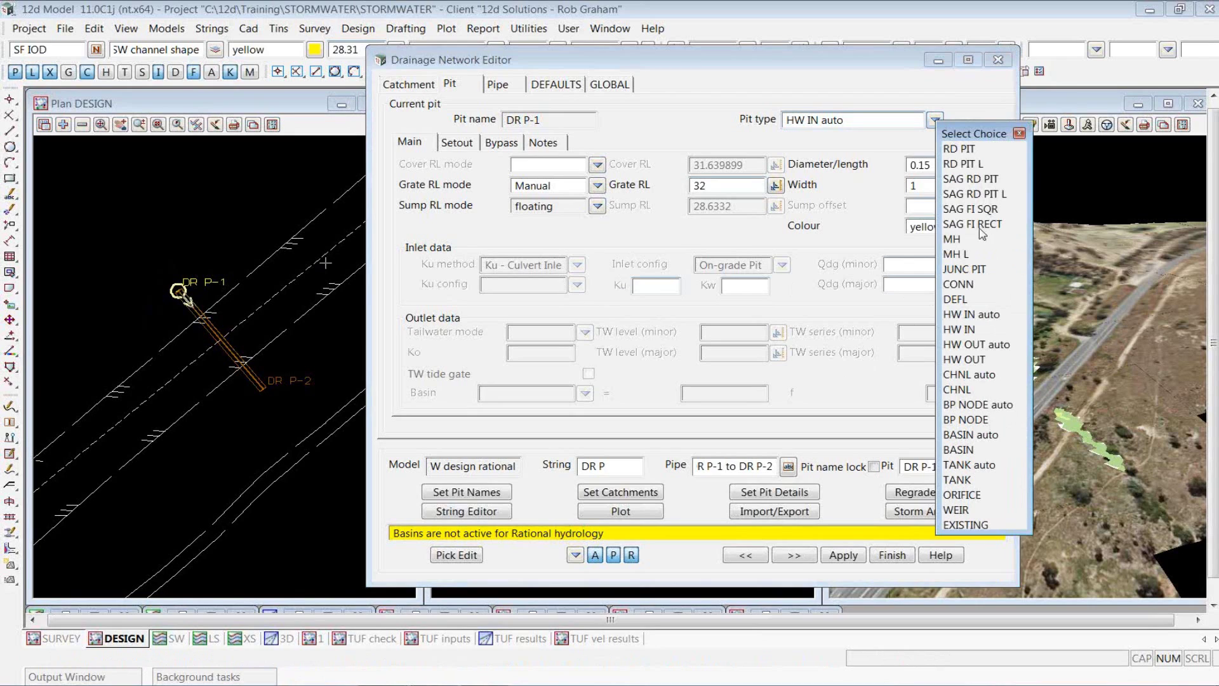
click(972, 329)
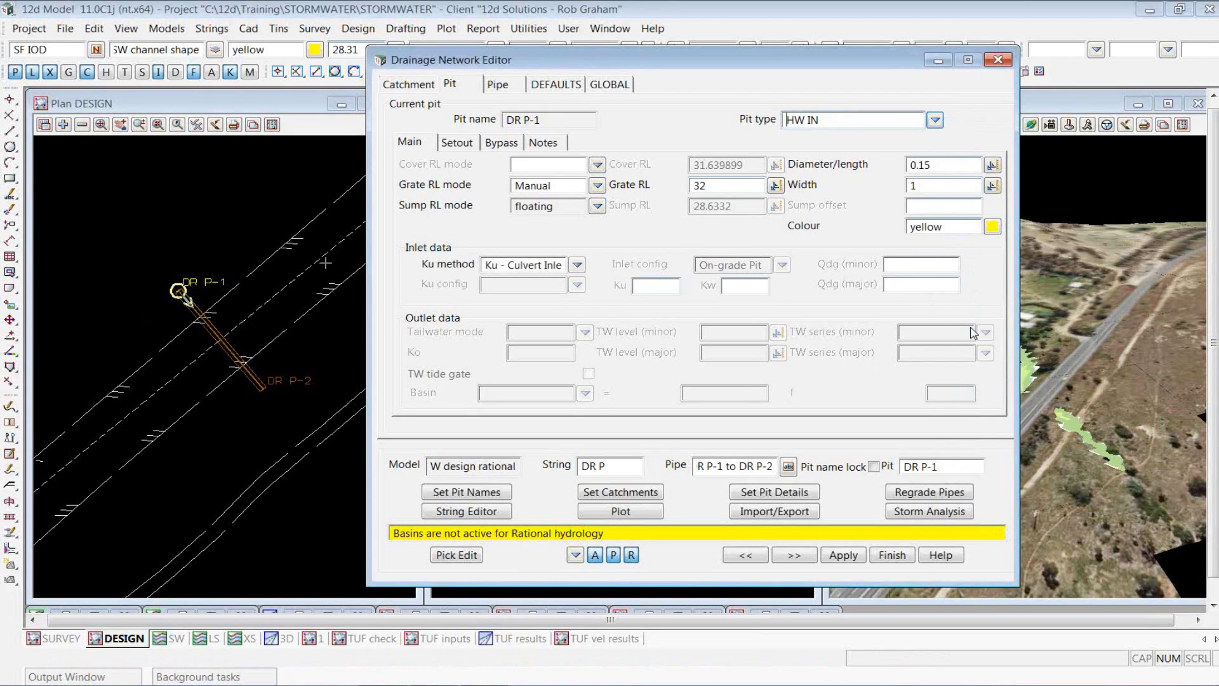
- Look through the culvert inlet choices for the pit's Ku method, saving the project when reminded, and close the list without choosing
click(579, 267)
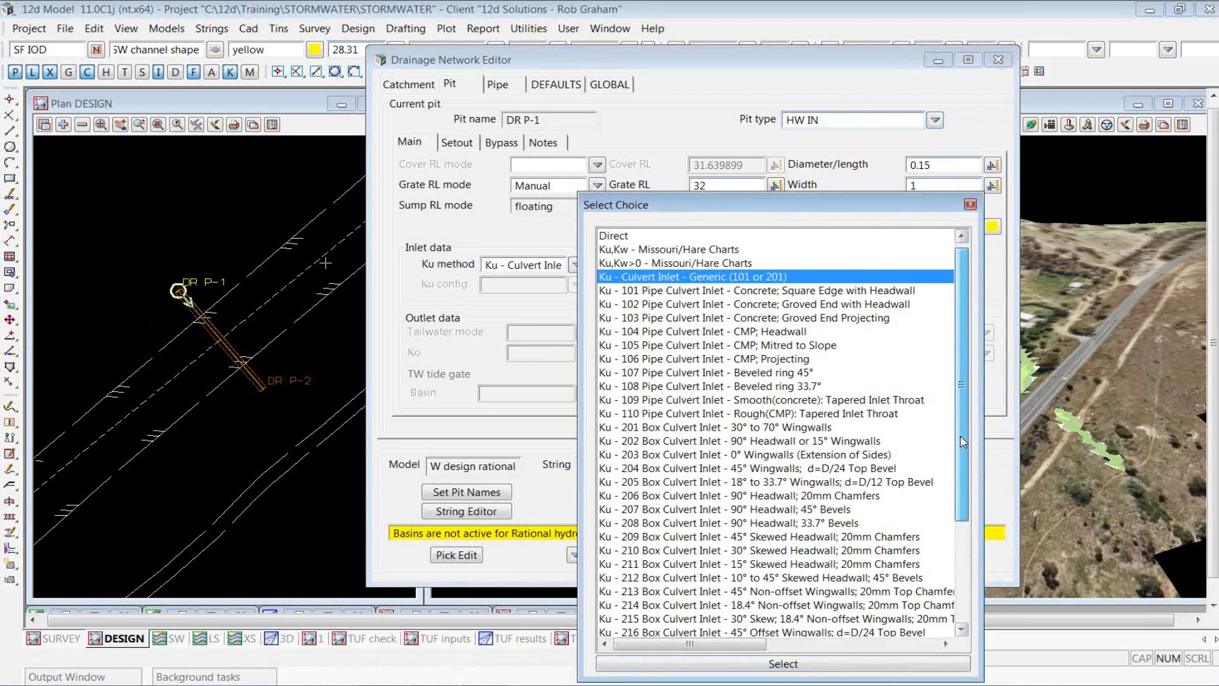
drag(960, 435, 978, 545)
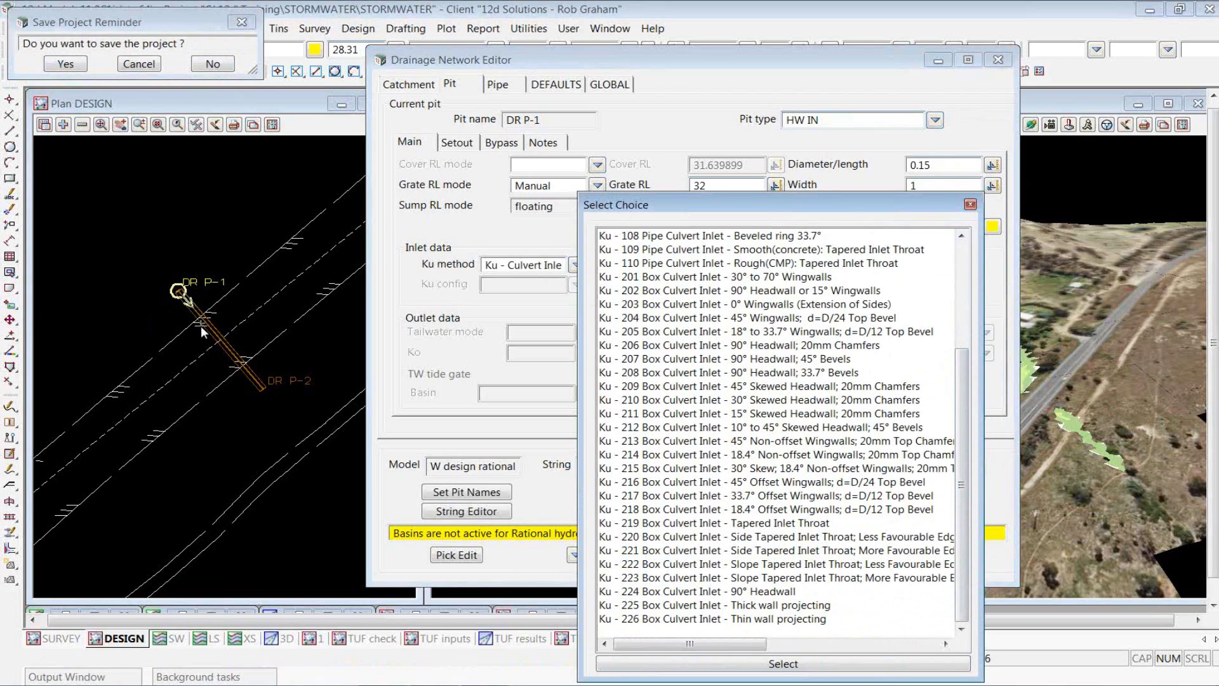
click(62, 64)
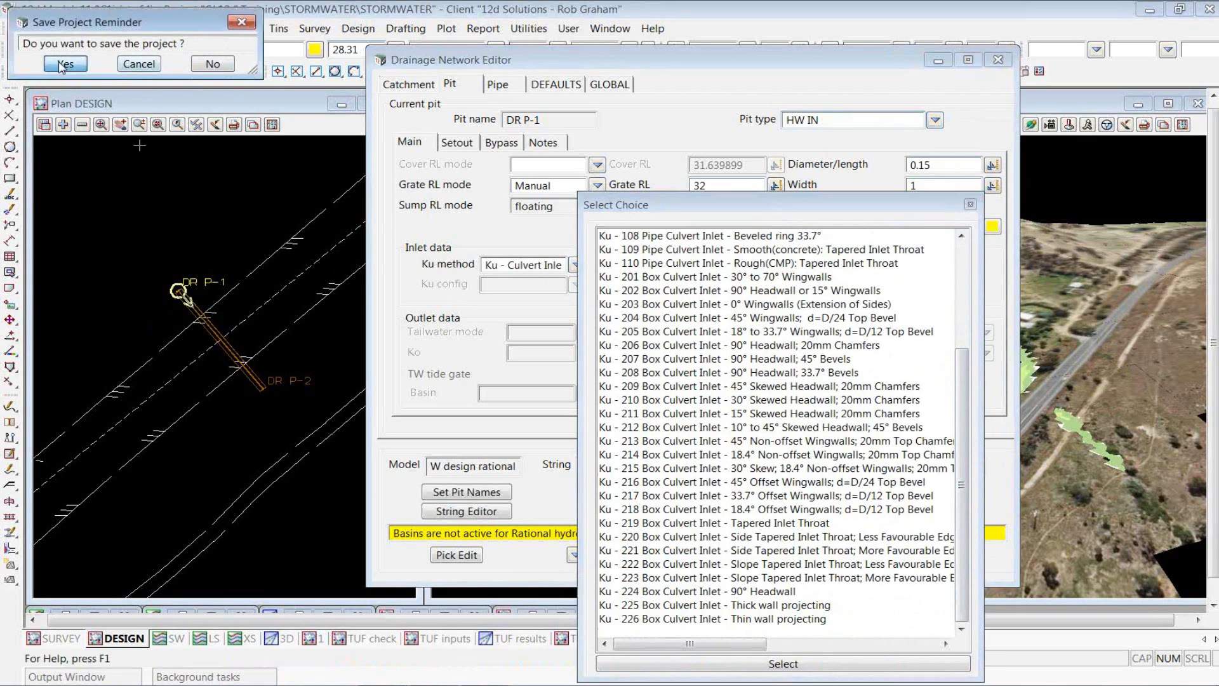
click(969, 204)
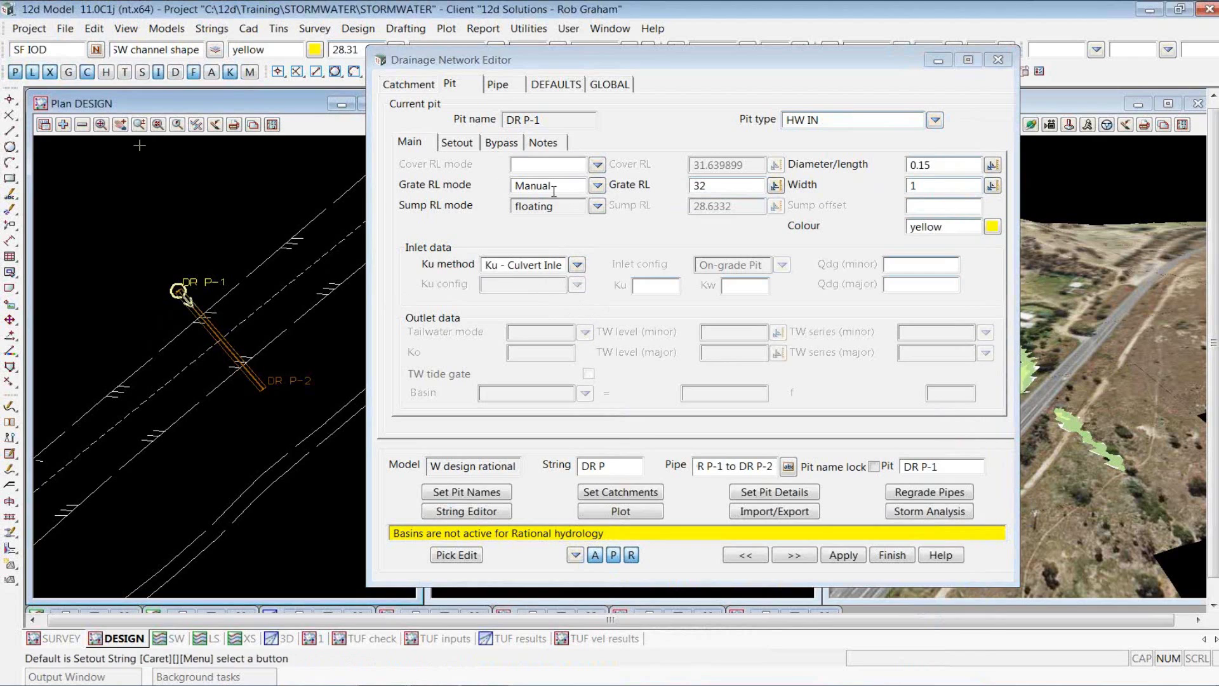
- Review the catchment area, times of concentration and runoff coefficients in Set #3 for DR P-1, plus the global runoff and rainfall settings
click(414, 85)
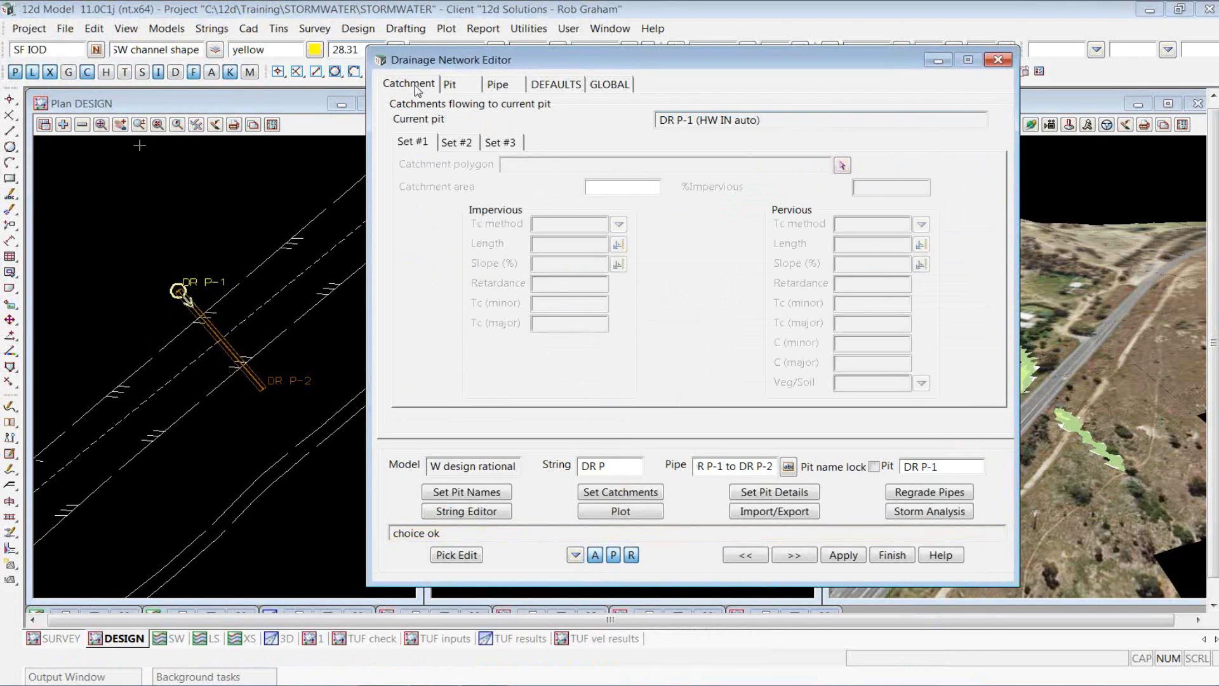
click(505, 141)
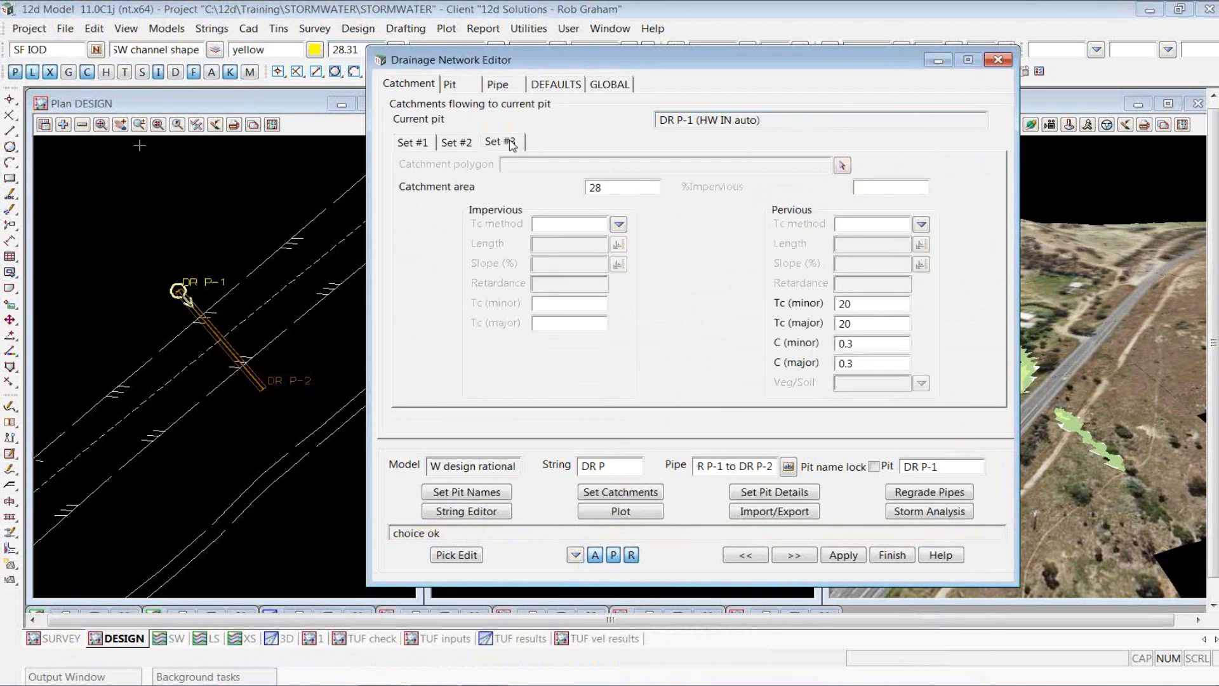
double_click(594, 186)
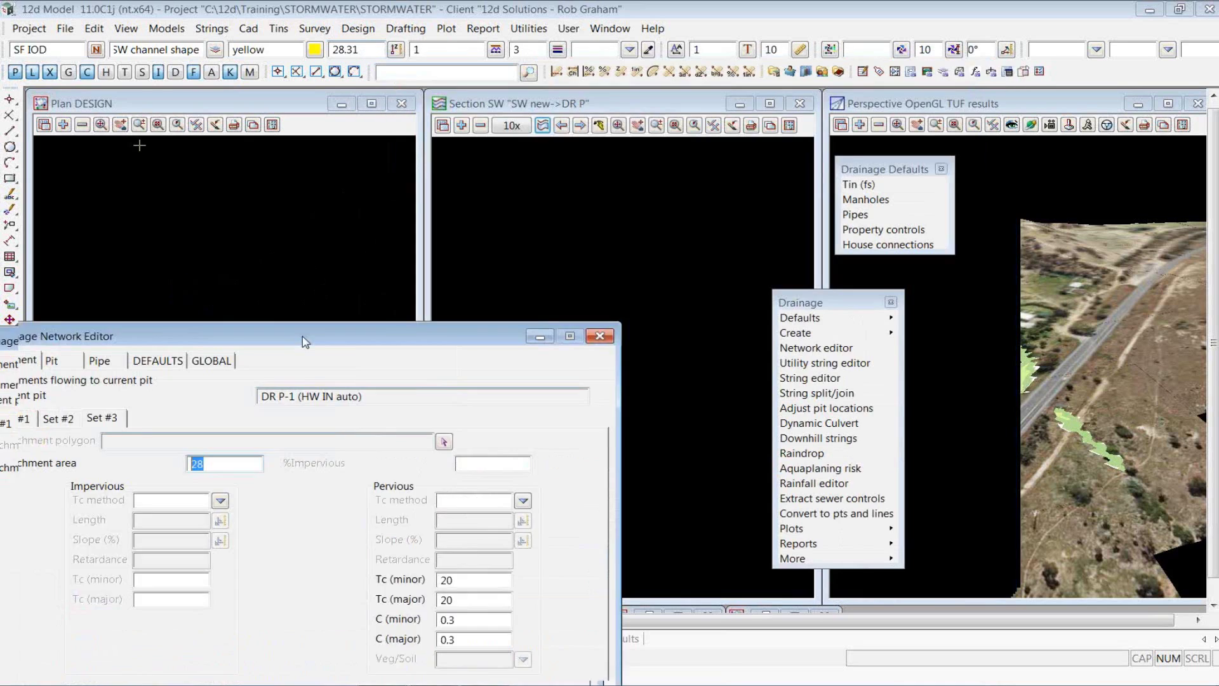
click(1042, 403)
scroll(1077, 418, down, 4)
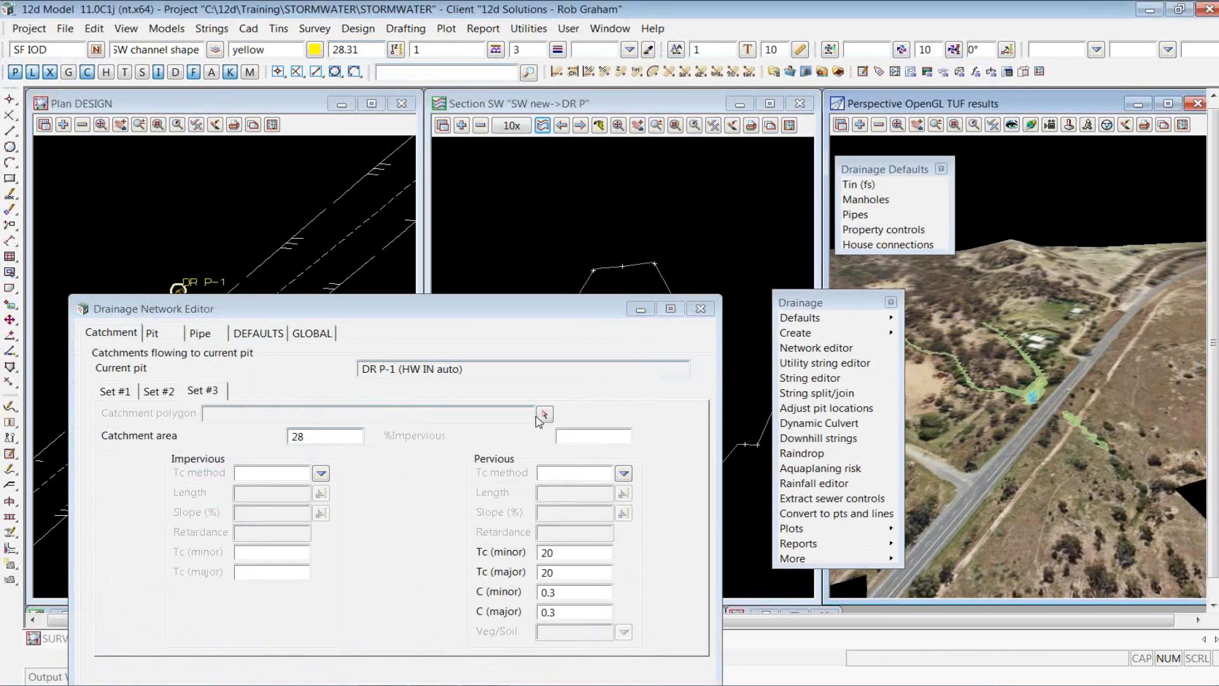
click(321, 439)
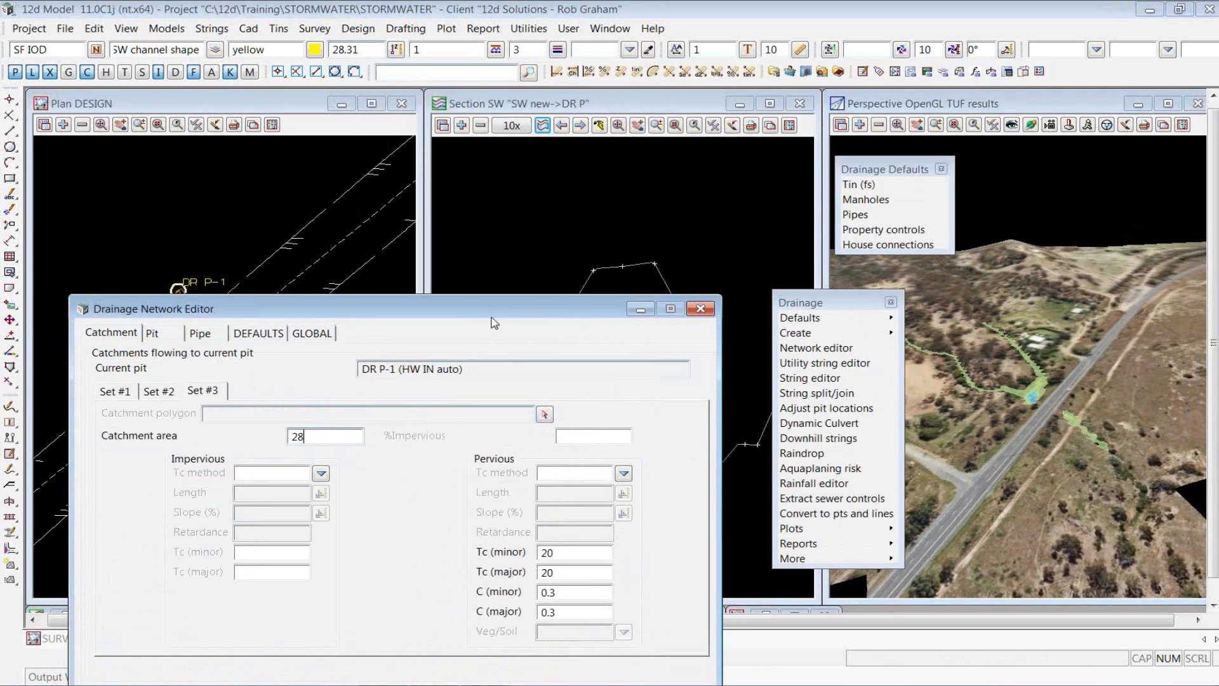
drag(500, 322, 628, 50)
drag(708, 289, 636, 288)
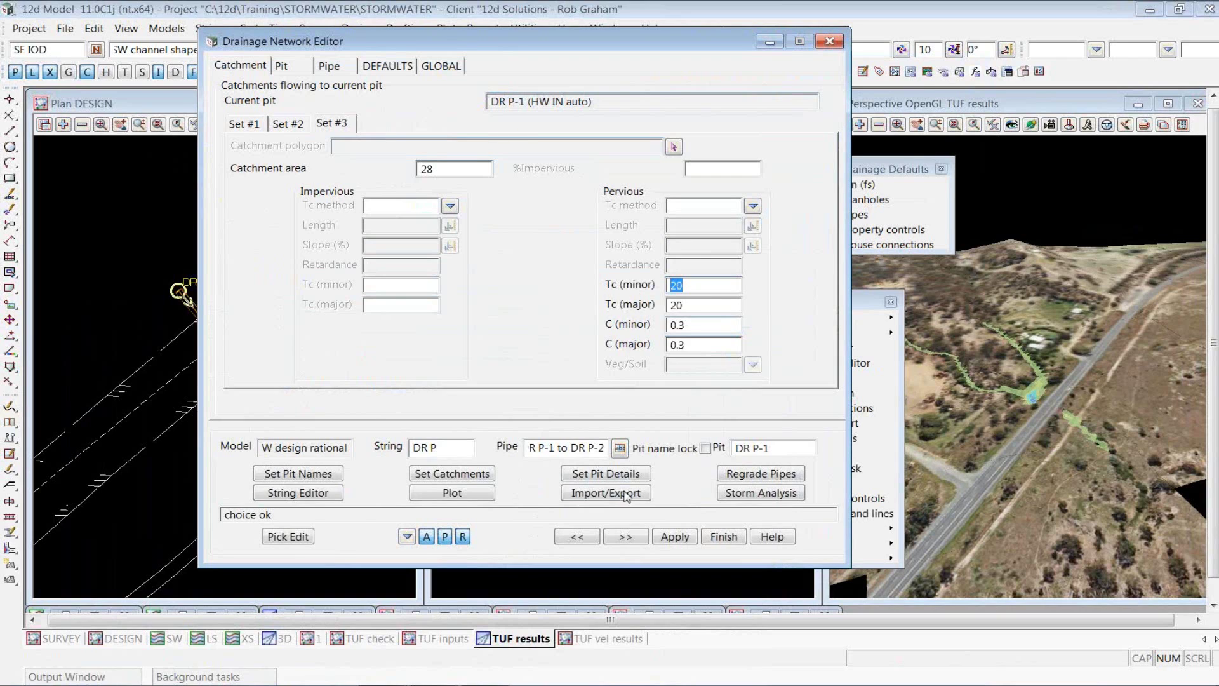
click(452, 68)
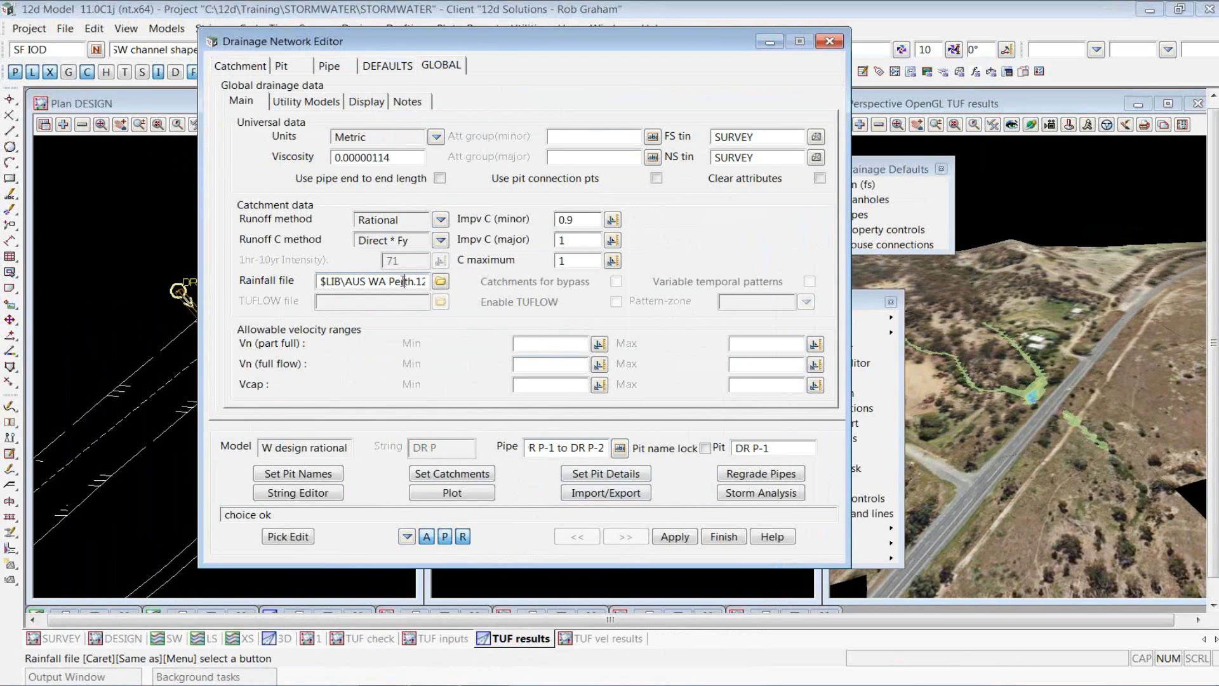
- Run the storm analysis on SW design rational for the Major event with a 50-year recurrence interval and overland flood extents calculated
click(734, 499)
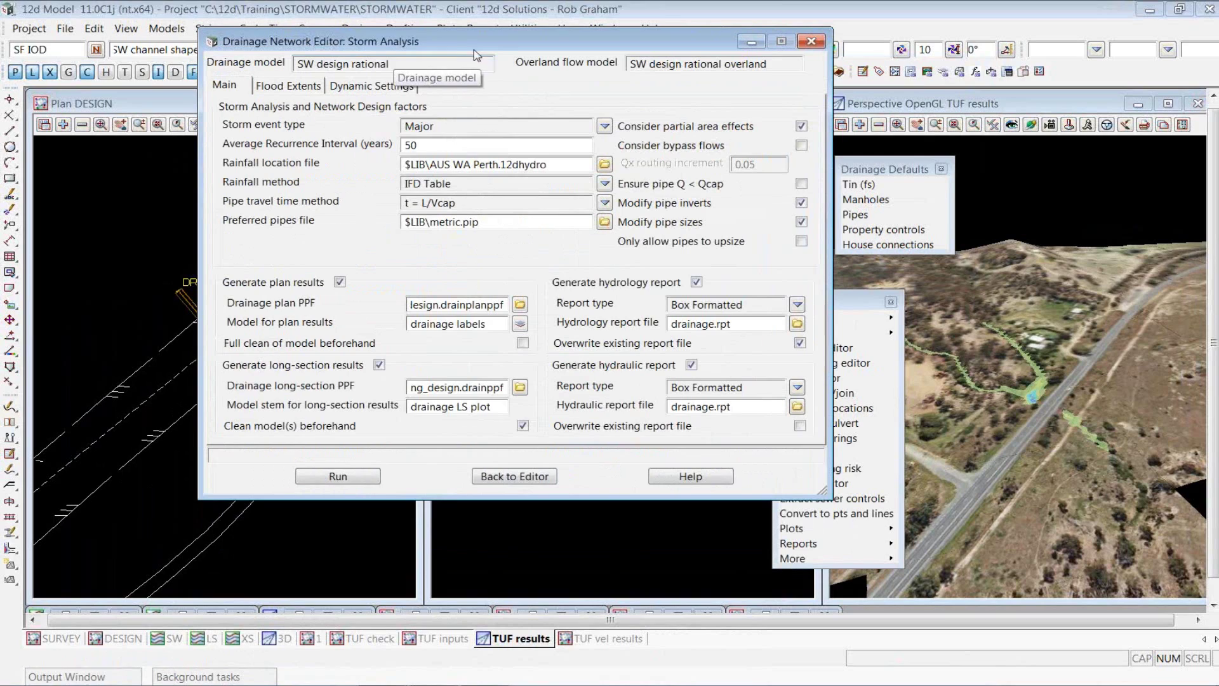
double_click(434, 146)
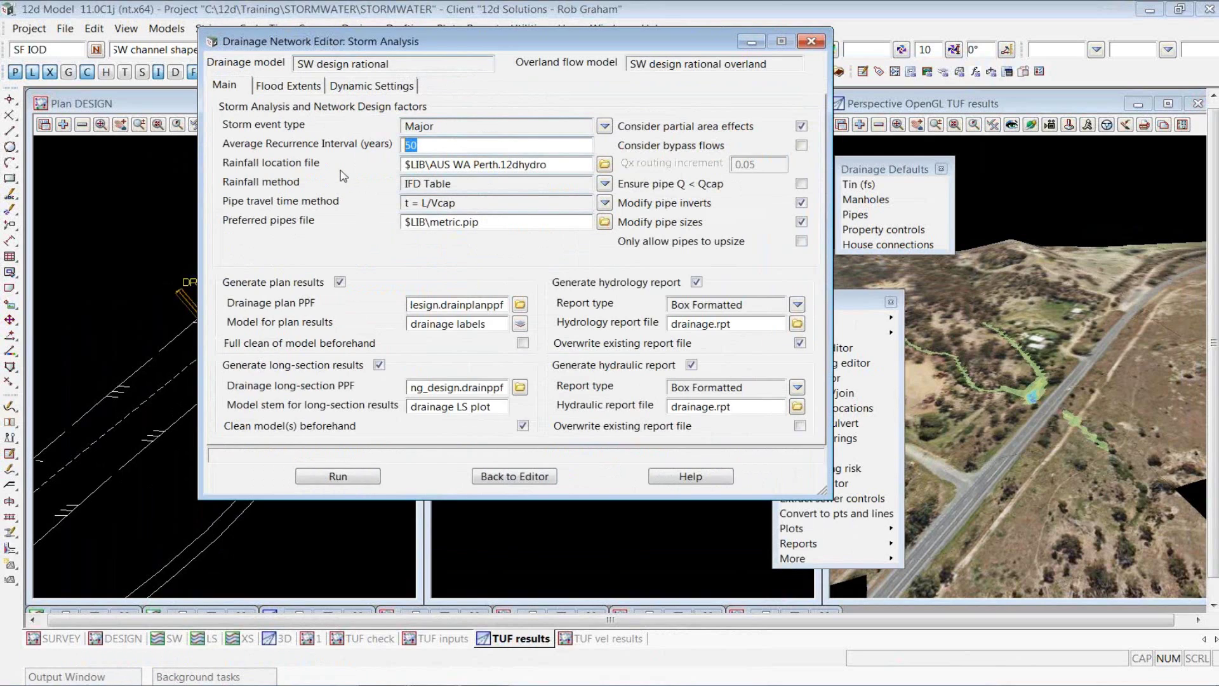
click(309, 87)
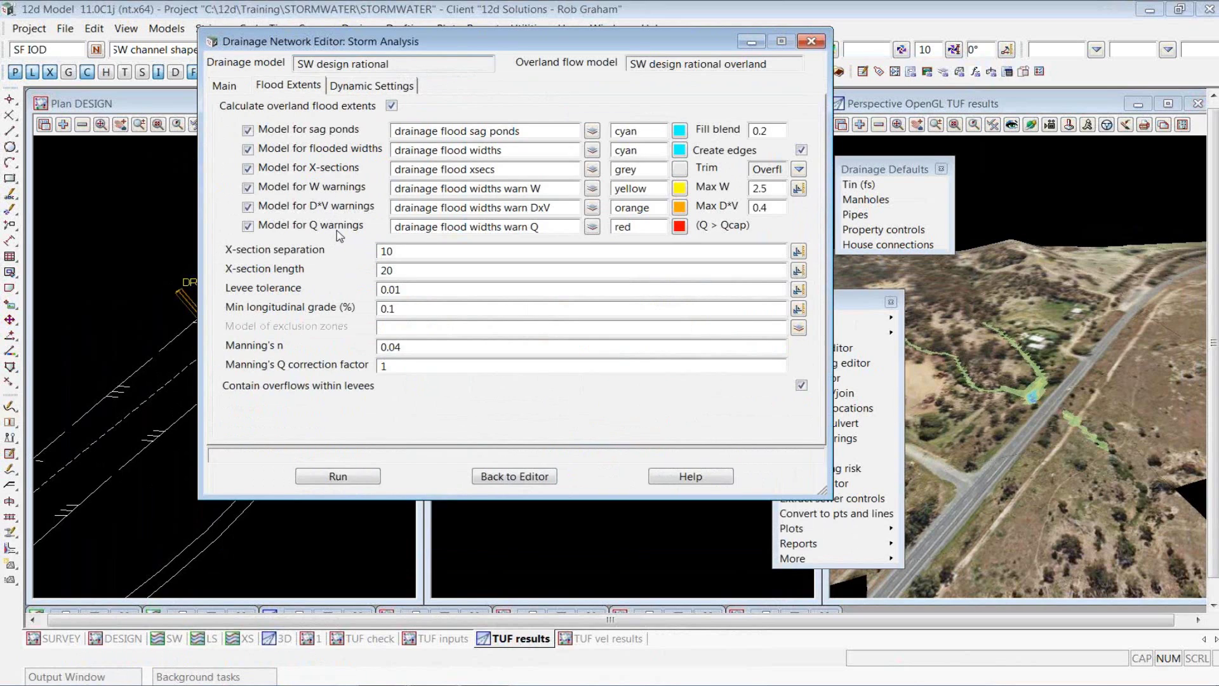
click(339, 477)
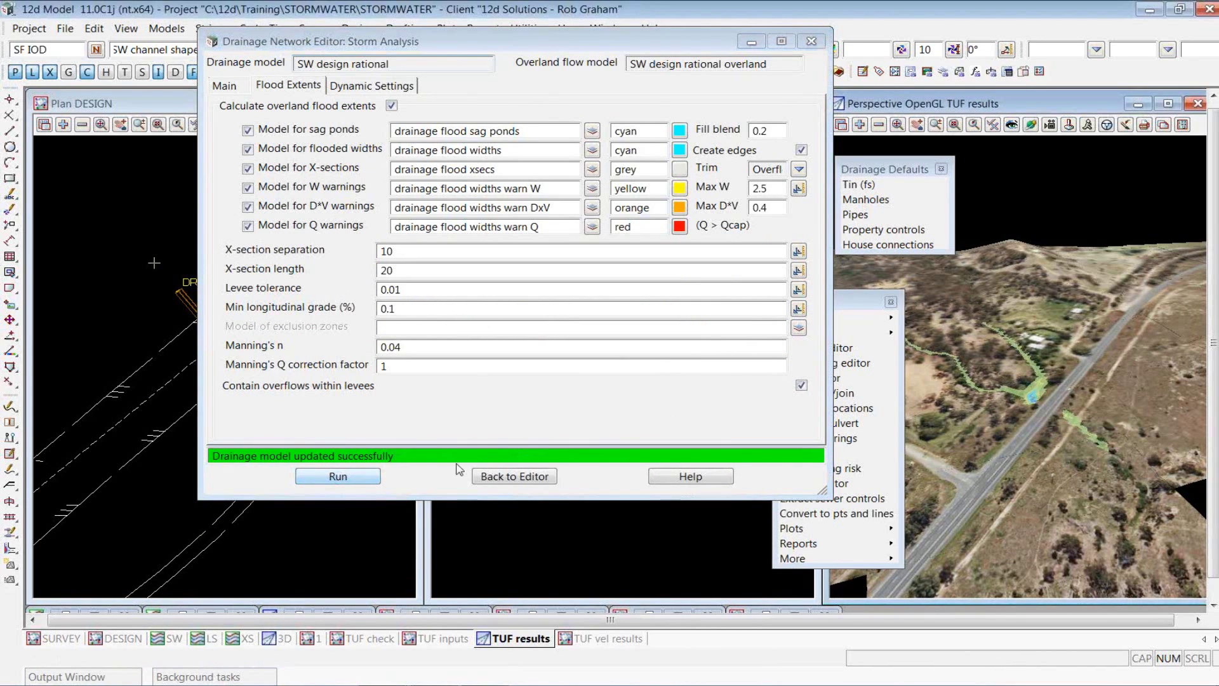
- Add the drainage labels model to the DESIGN plan view to show the storm results along the culvert
click(224, 86)
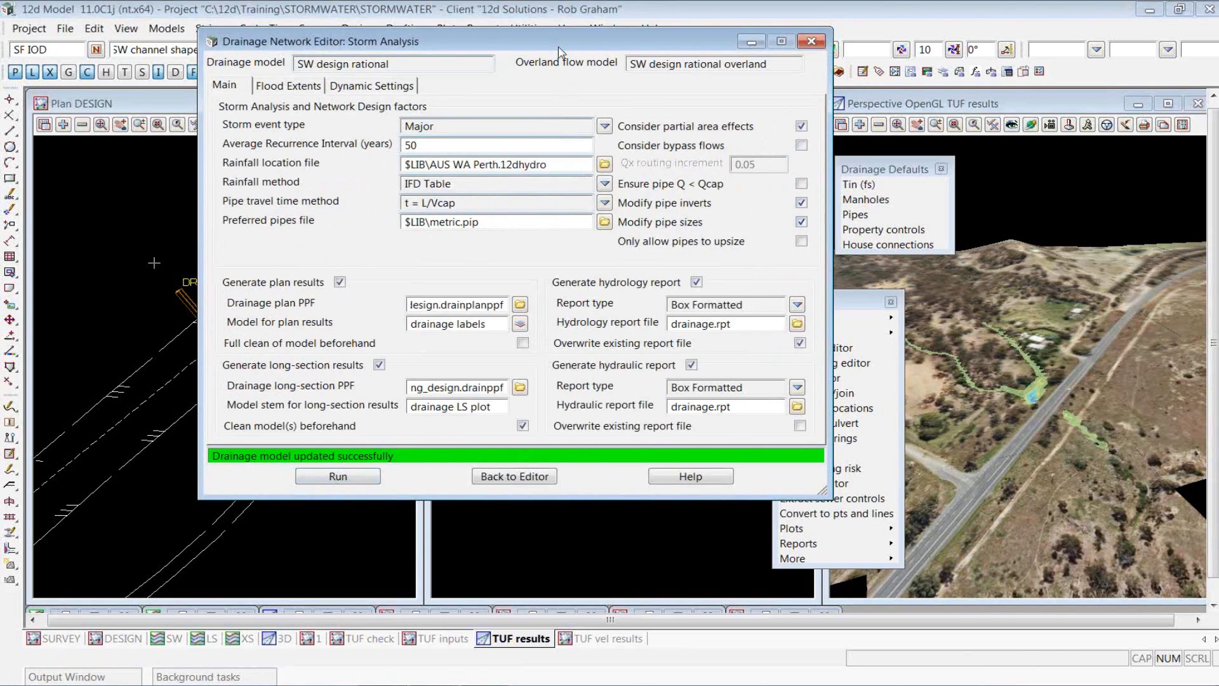
drag(559, 52, 1027, 59)
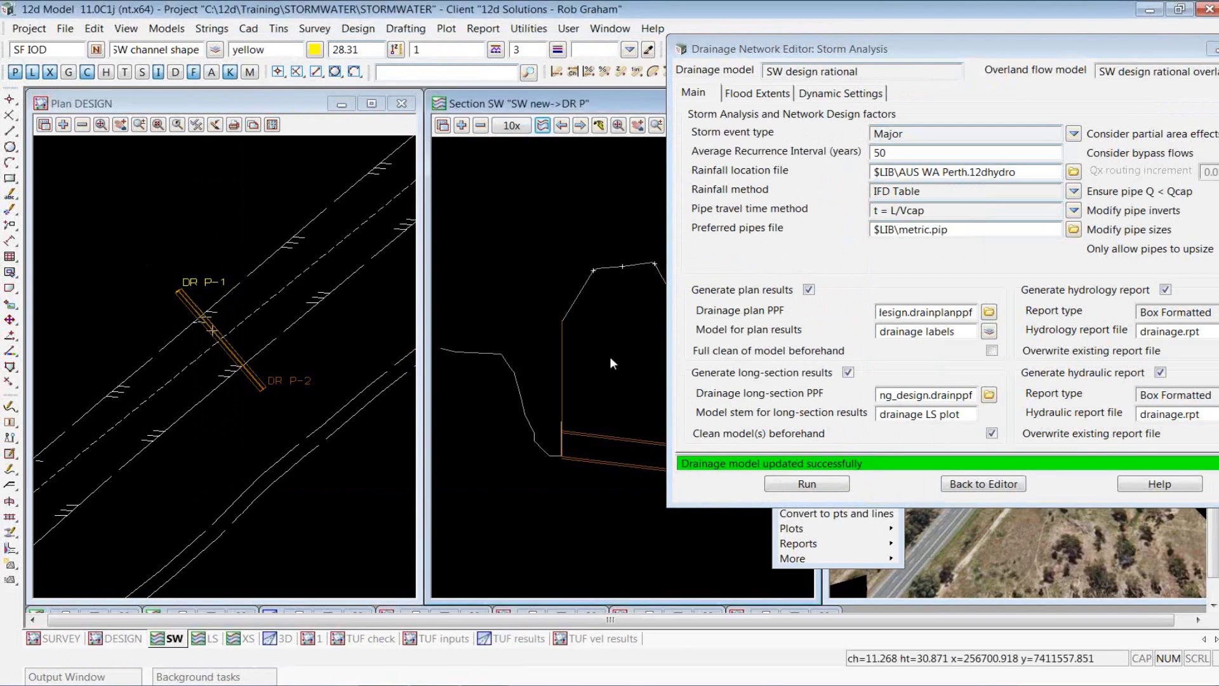
click(63, 125)
click(142, 268)
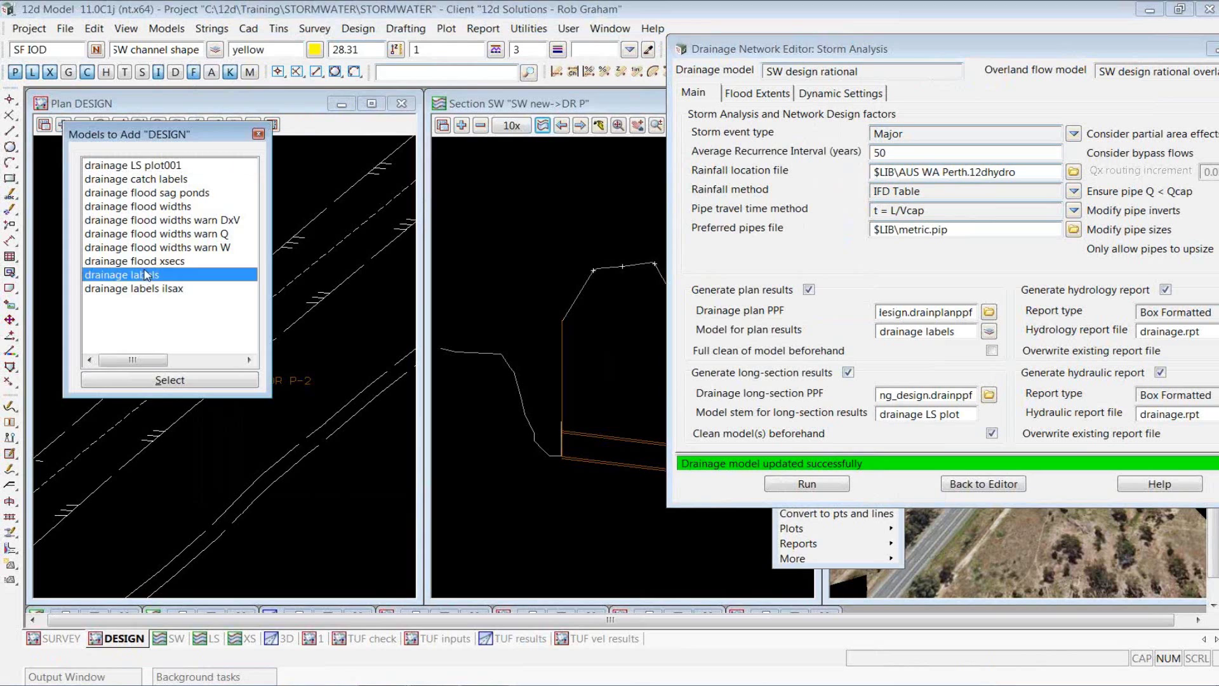
scroll(211, 319, up, 5)
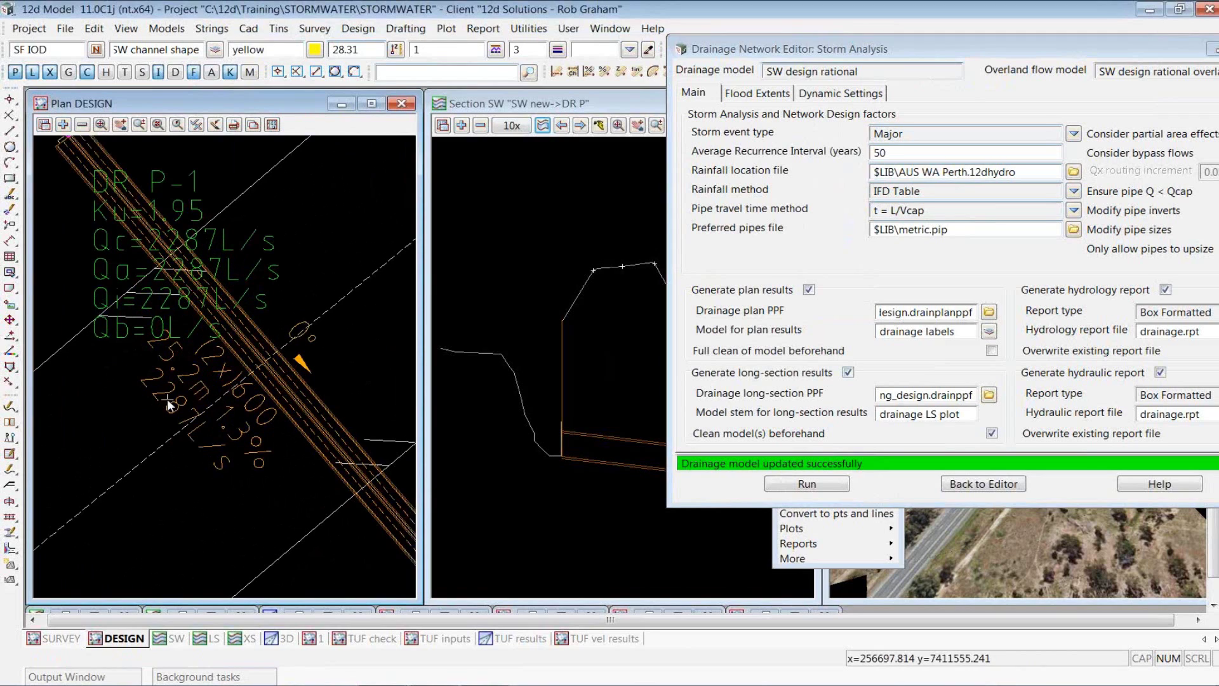
scroll(214, 416, down, 1)
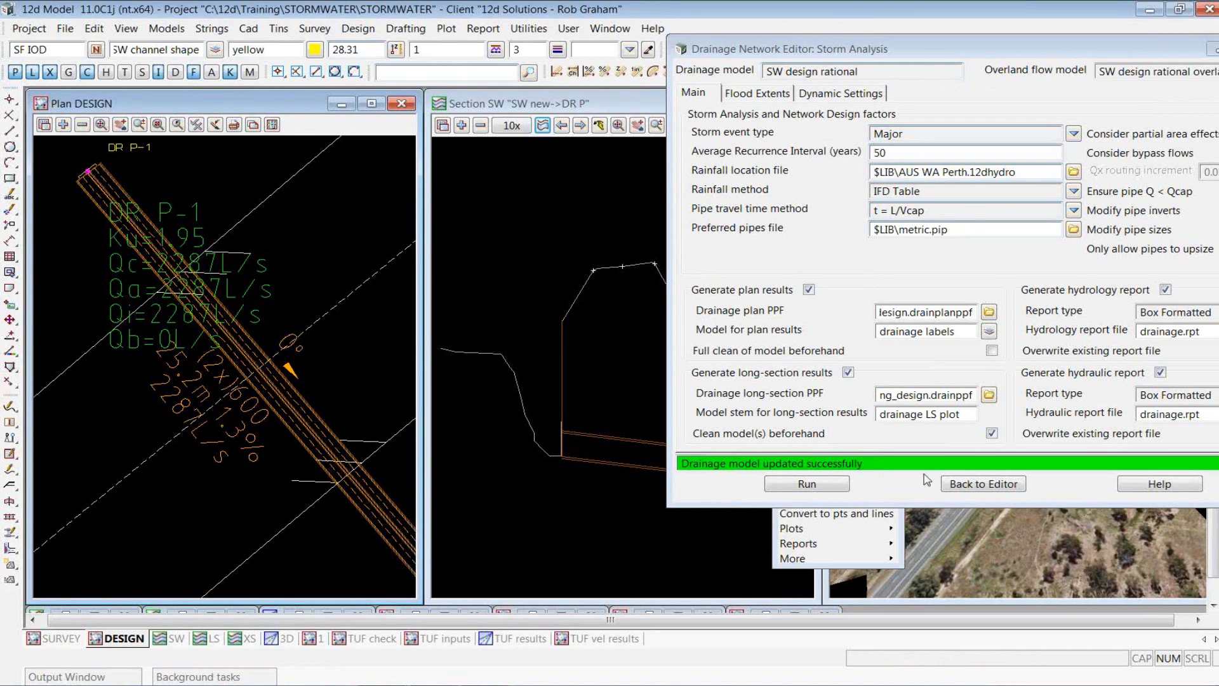
- Return to the network editor and profile the DR P string of SW design rational in the SW section view
click(954, 484)
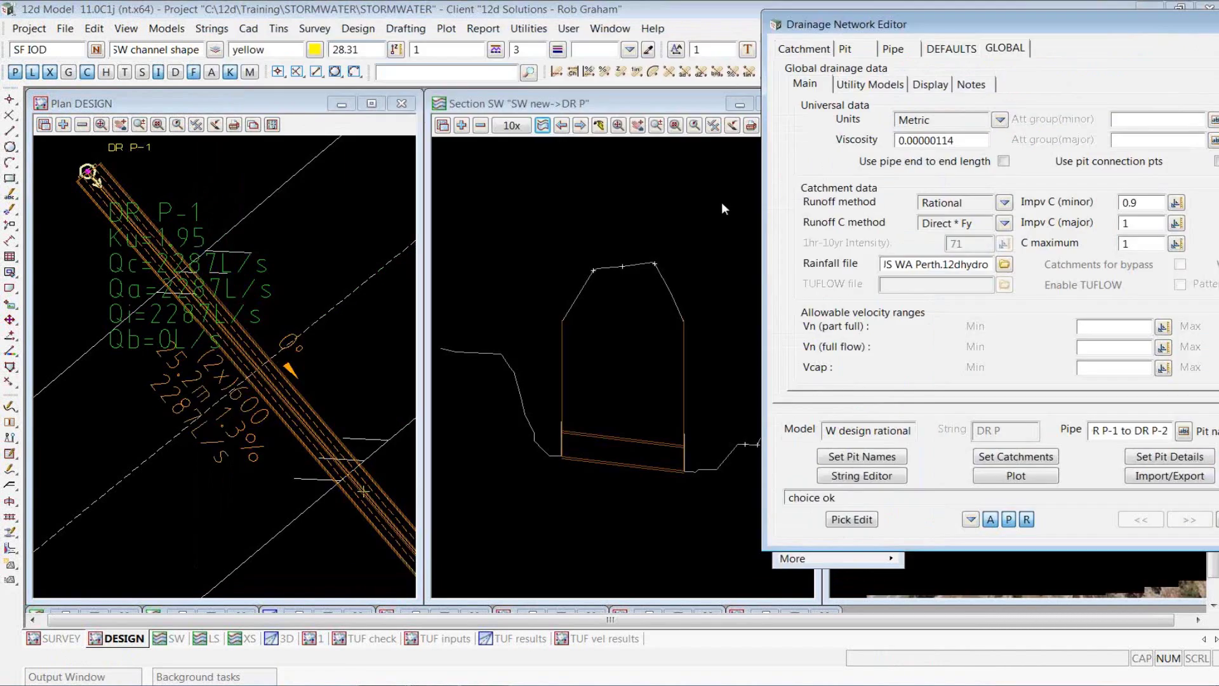
click(541, 125)
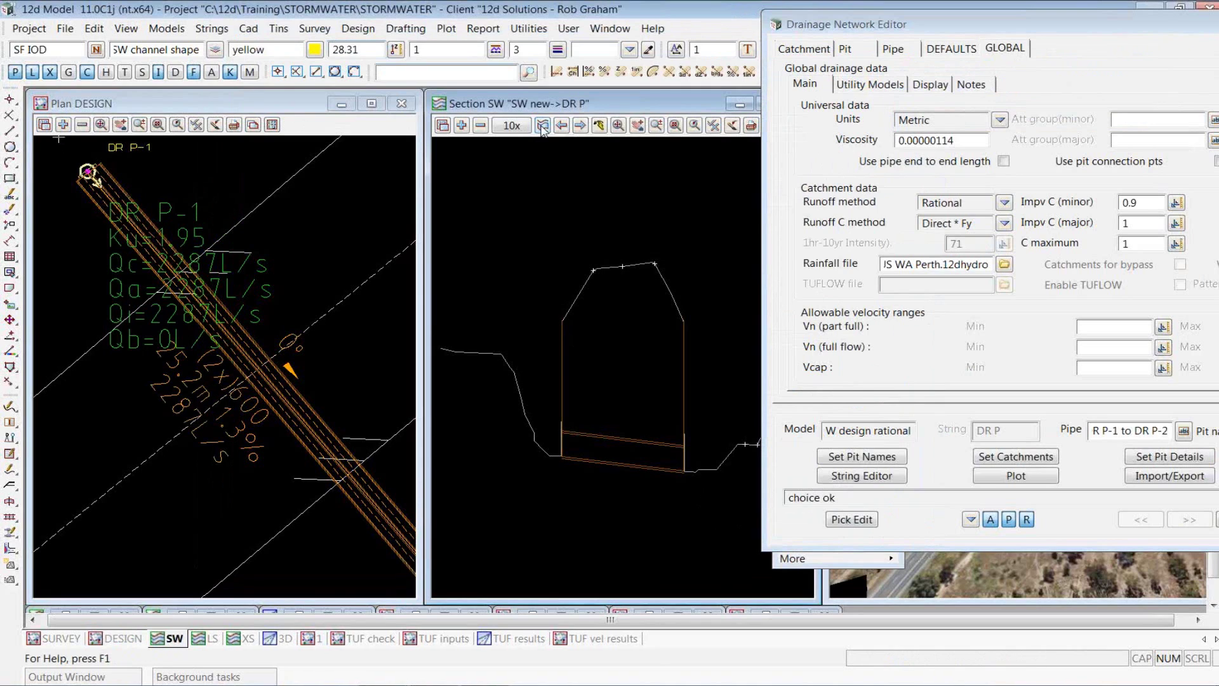
click(122, 212)
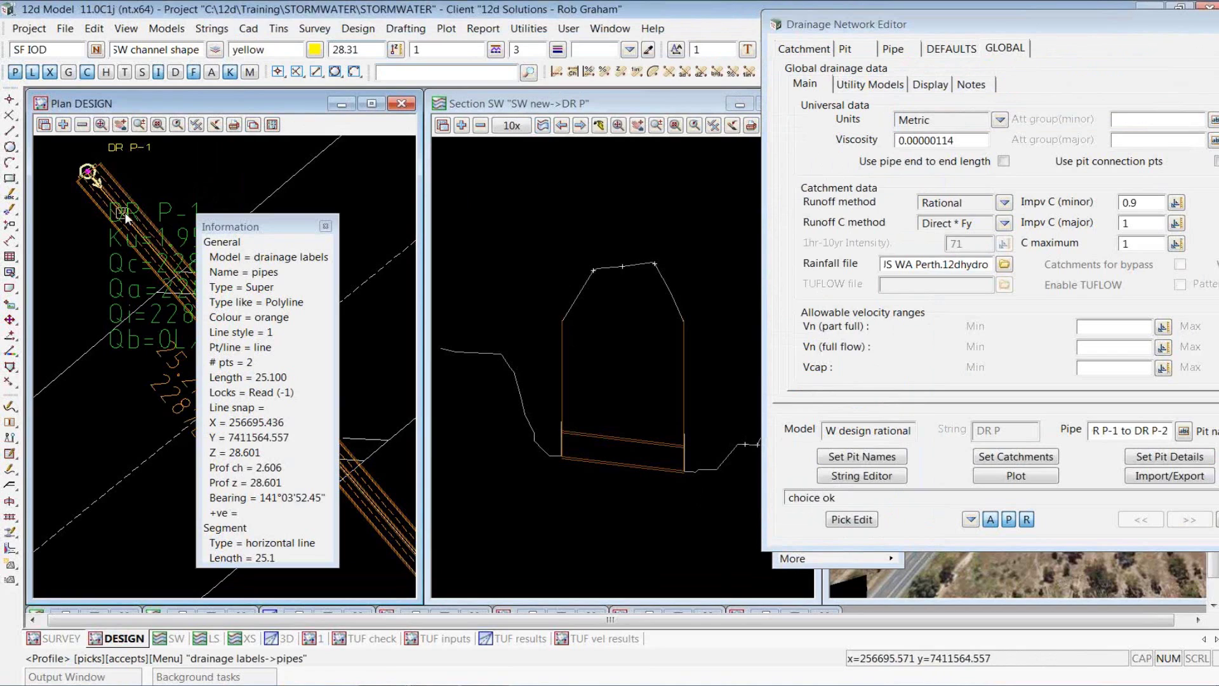
click(125, 213)
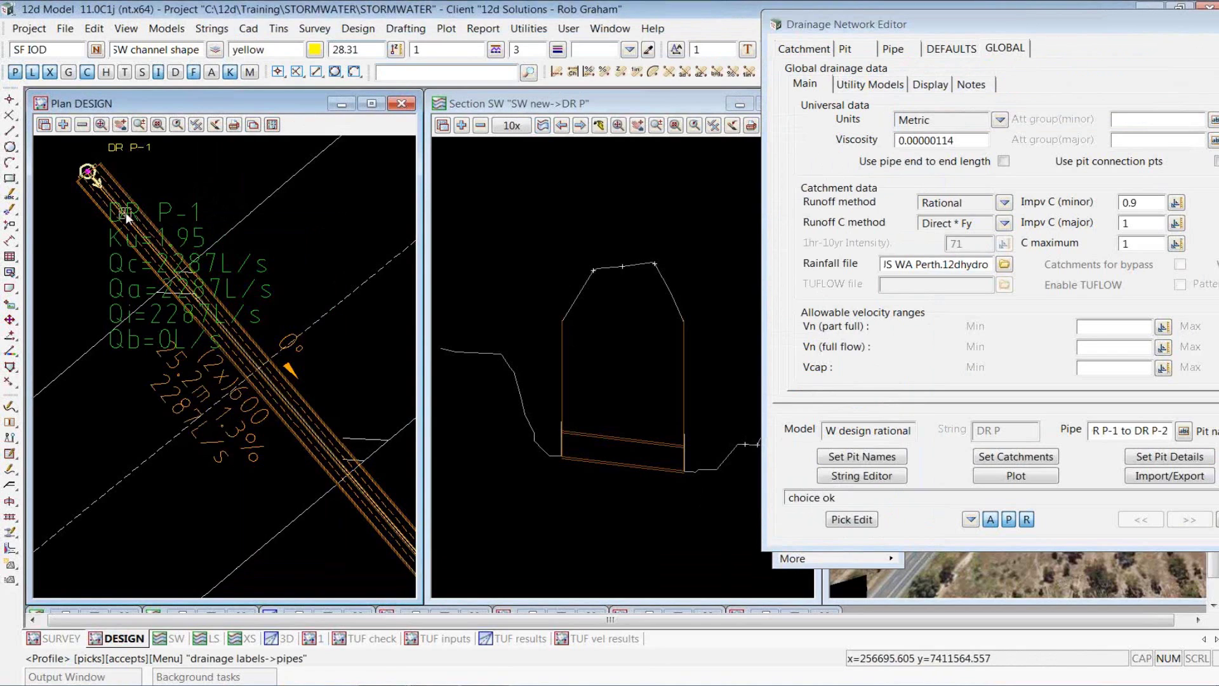
click(127, 214)
middle_click(127, 212)
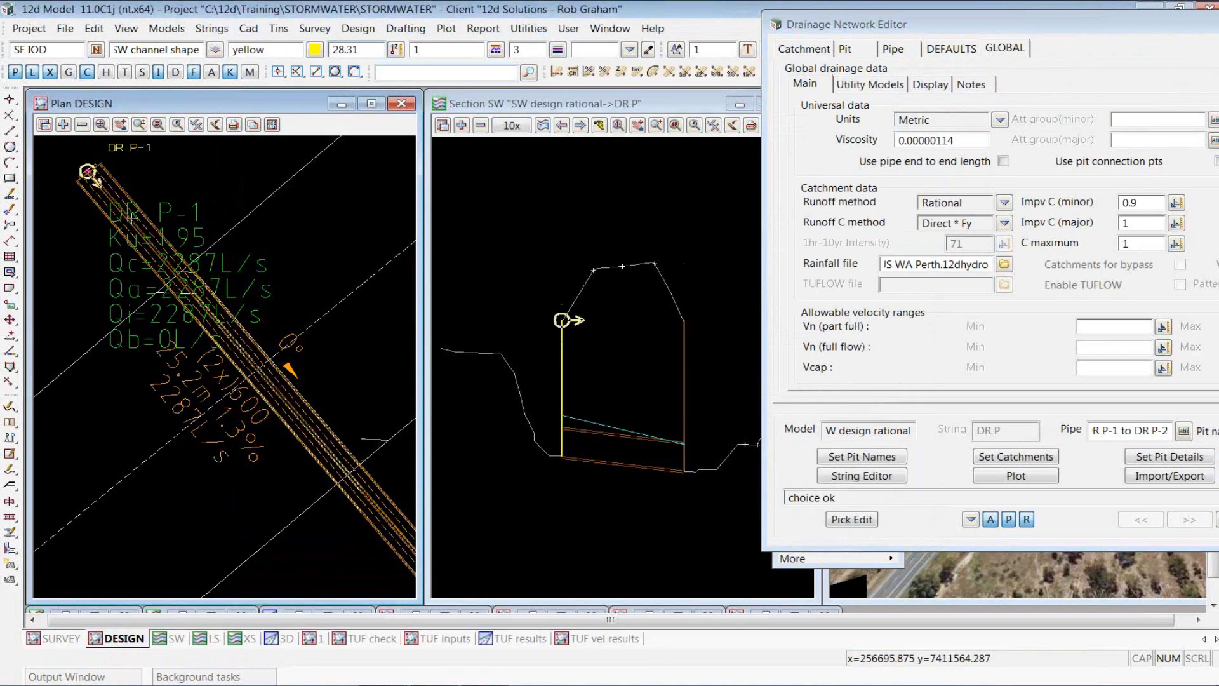
scroll(272, 480, down, 1)
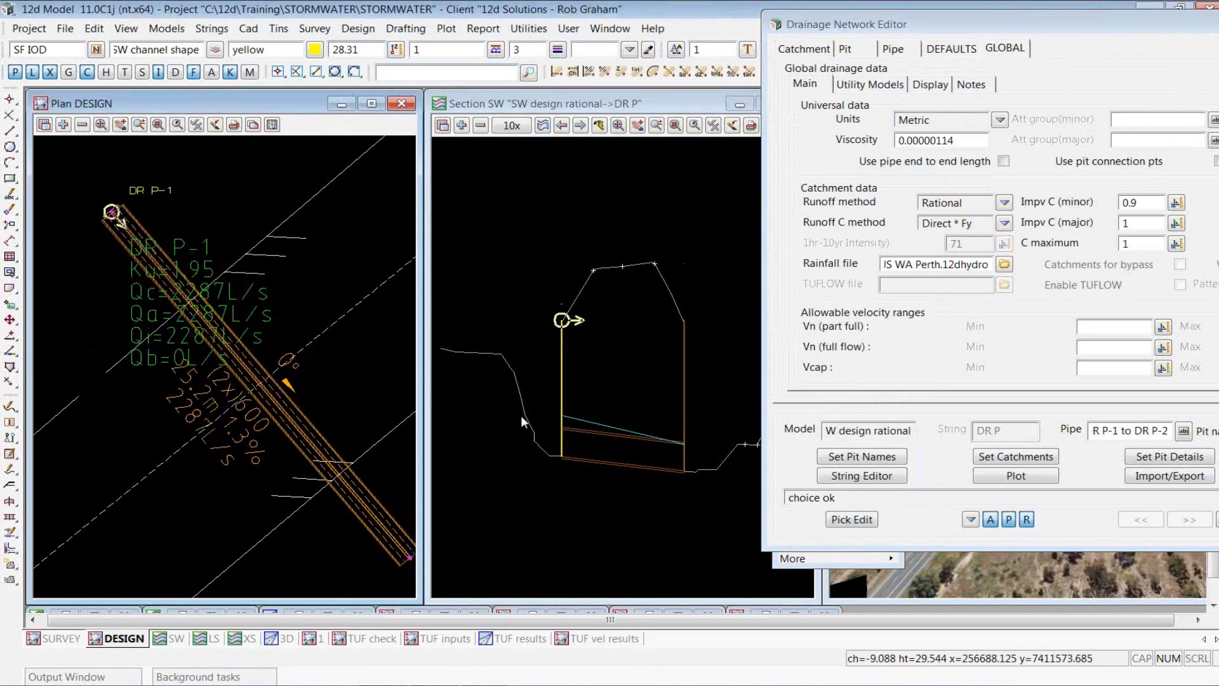
- Bring up the level settings of pit DR P-1 and overlay the tin SURVEY model on the DESIGN plan view
click(855, 50)
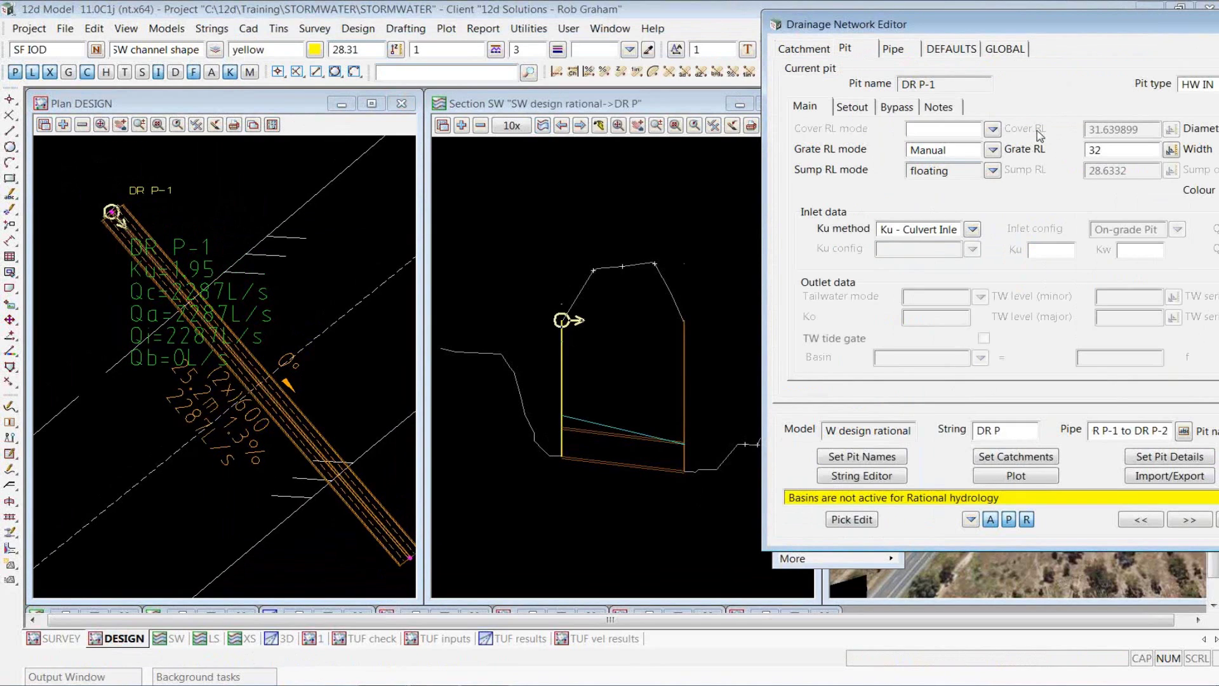
click(969, 152)
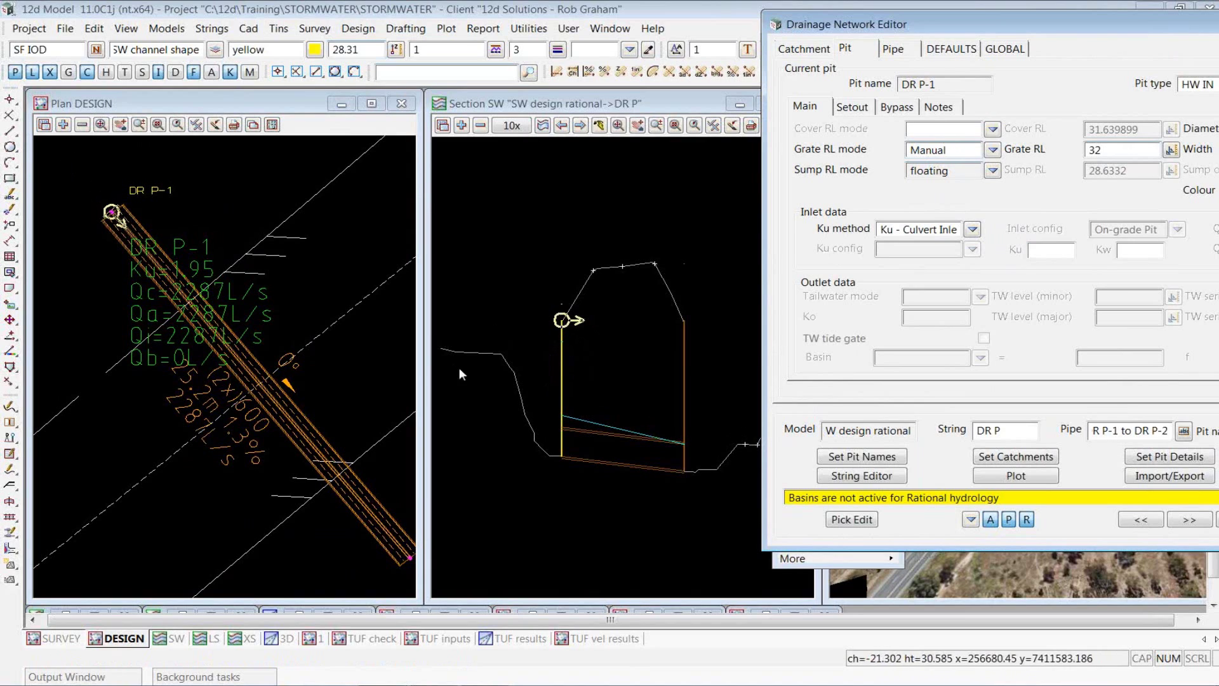
scroll(308, 360, down, 5)
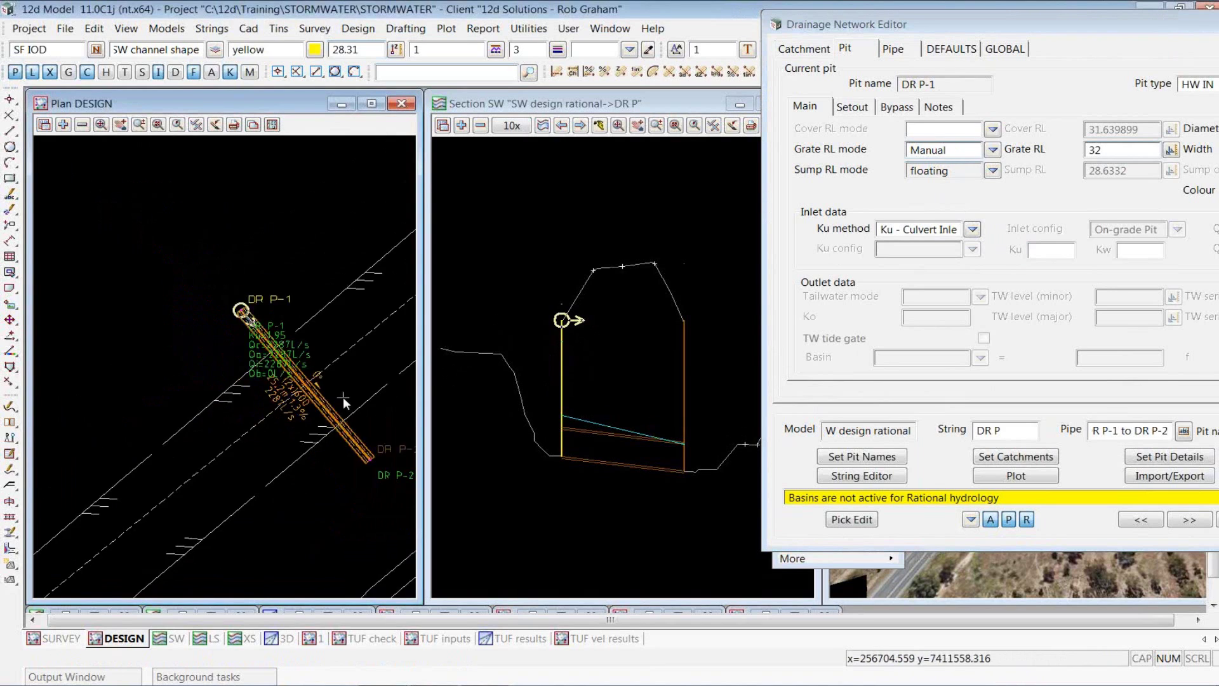
click(62, 126)
click(109, 172)
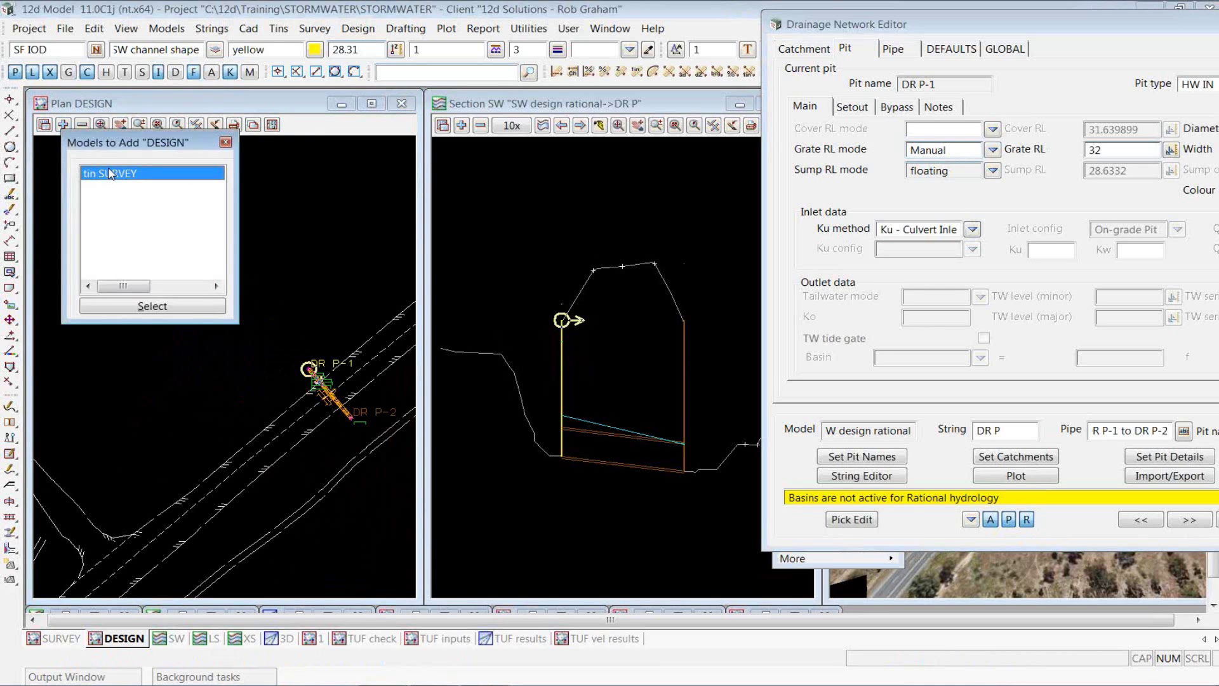
double_click(109, 173)
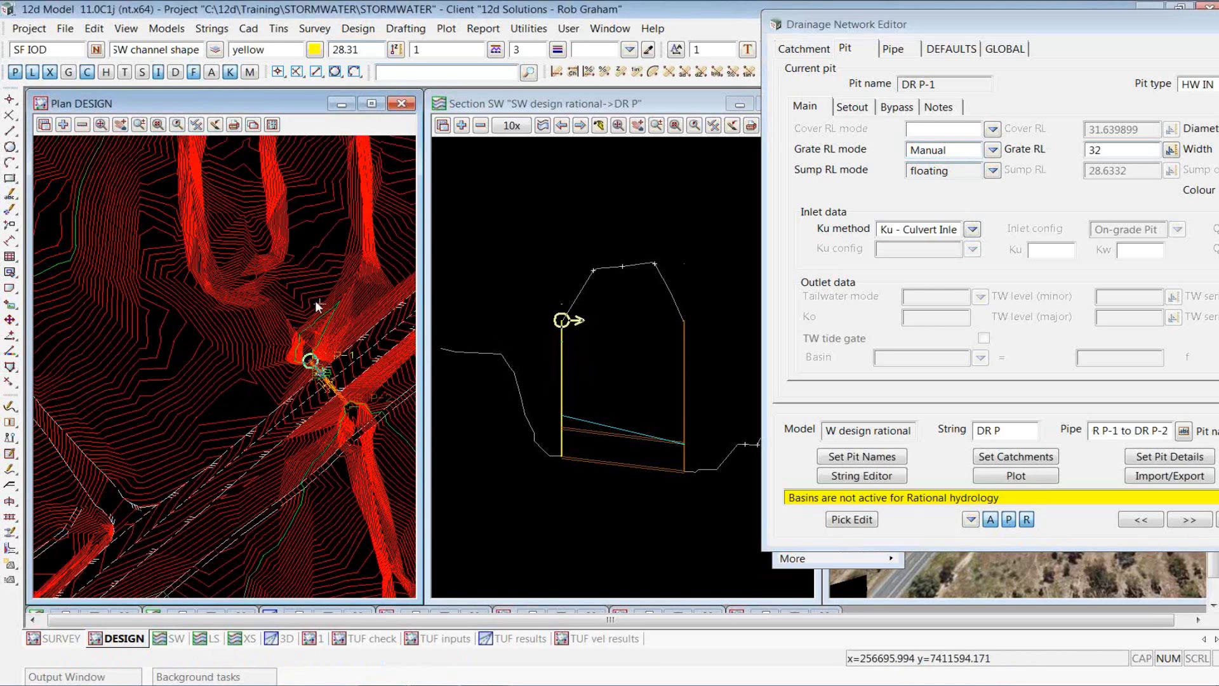
- Inquire the tin height on the ground around the culvert inlet and alongside the road
click(278, 29)
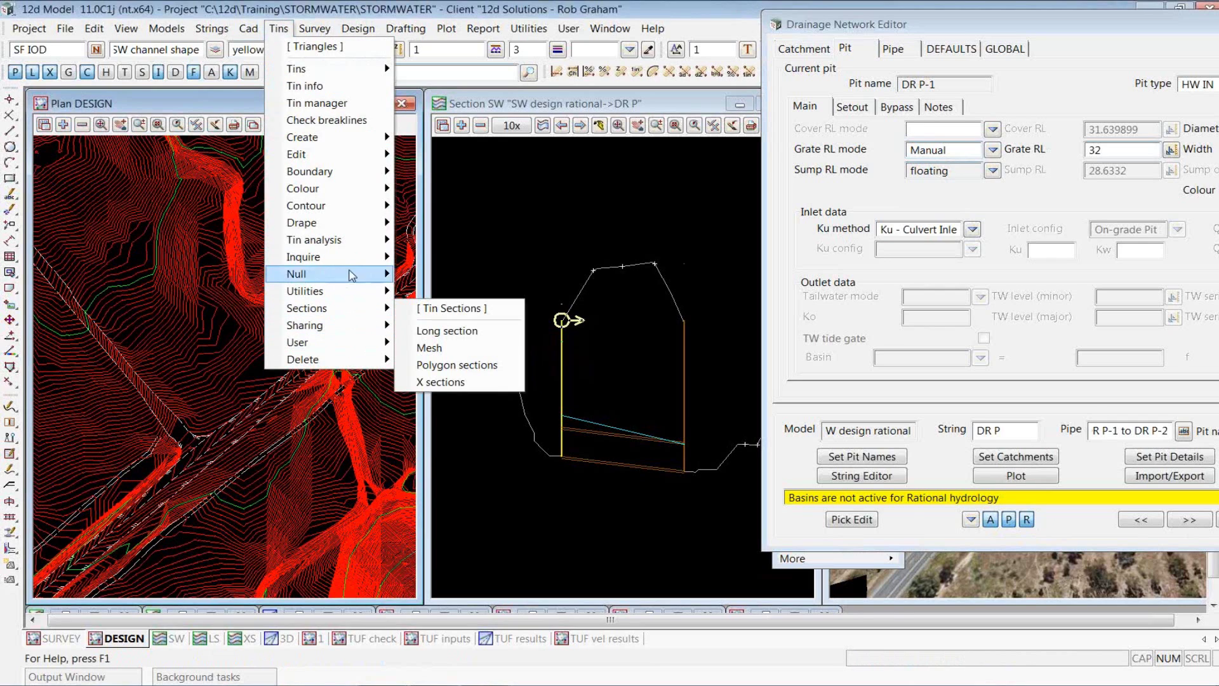
mouse_move(351, 257)
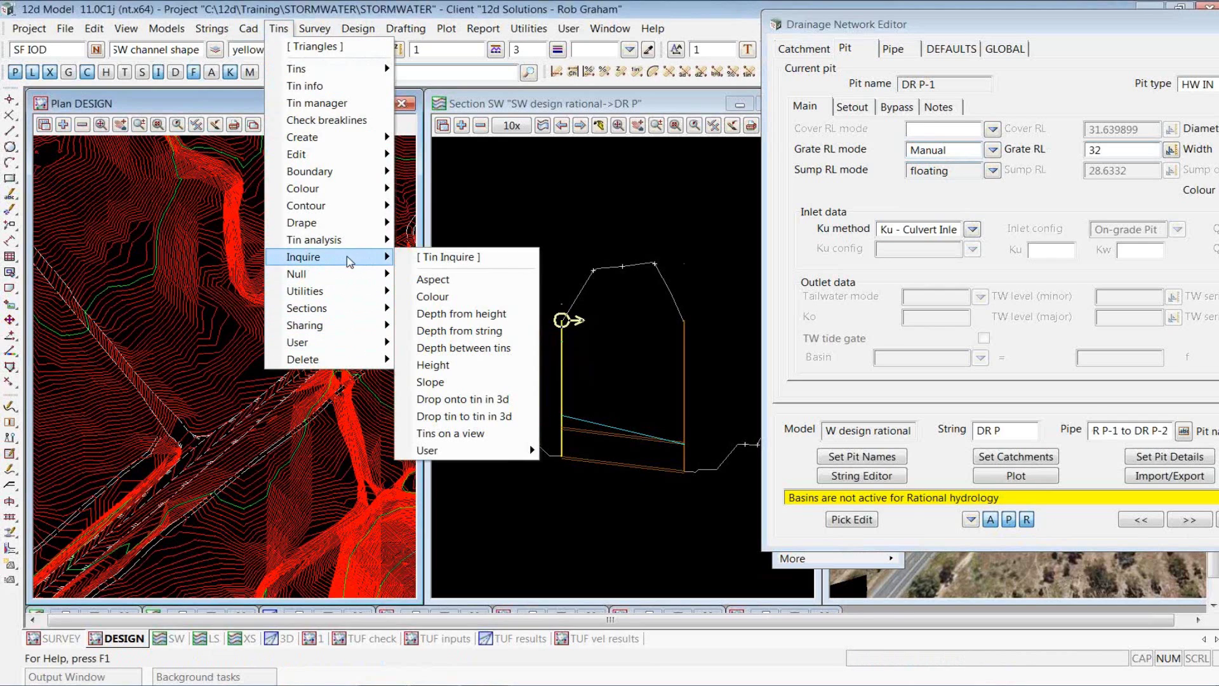
click(452, 362)
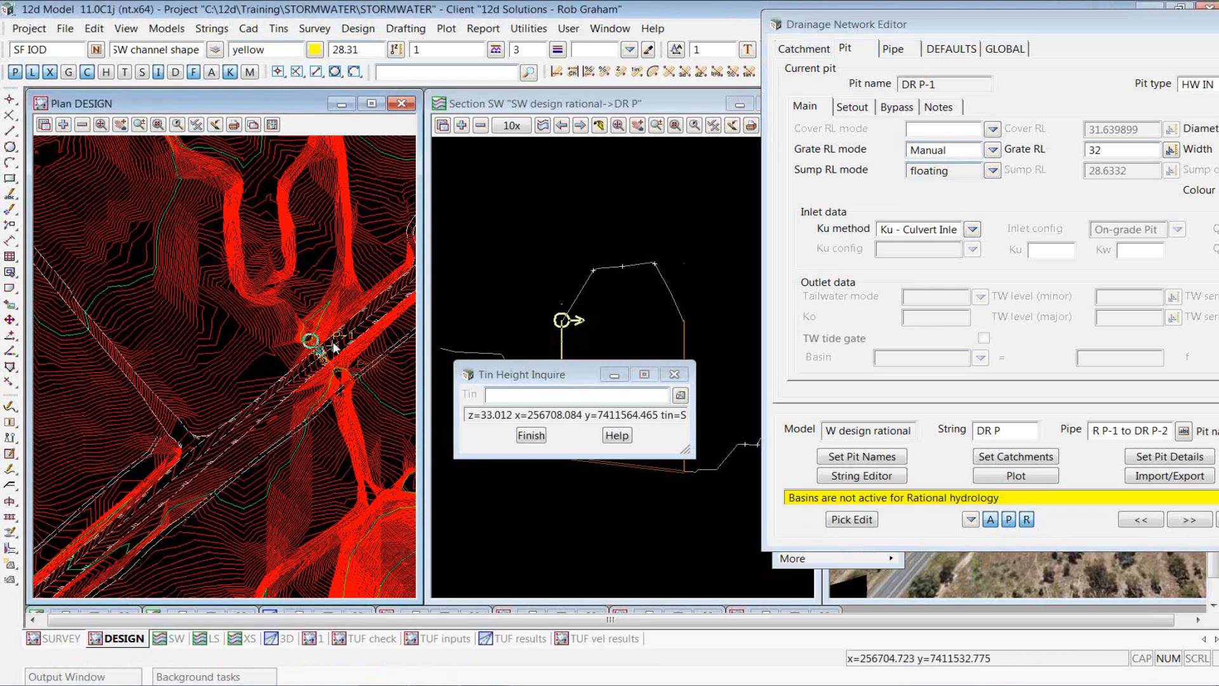
scroll(332, 346, up, 2)
scroll(333, 346, up, 2)
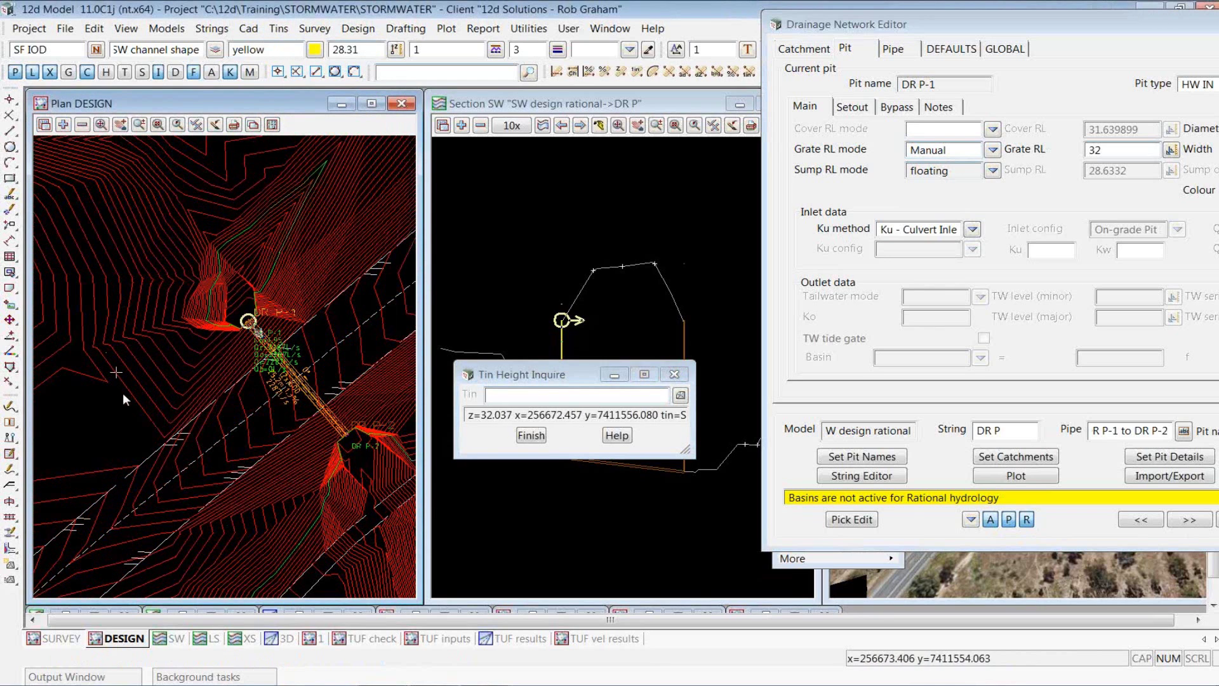
- Draw dark green triangle flow arrows on the DESIGN view's tin with an arrow length of 2
right_click(160, 400)
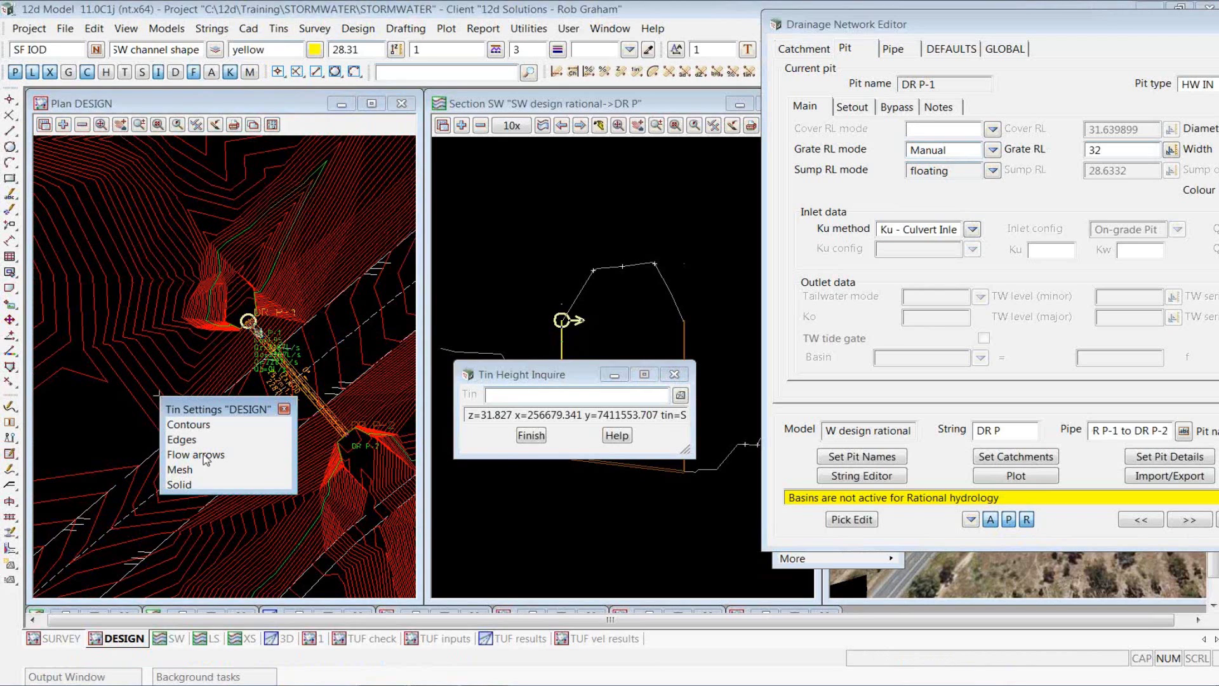
click(202, 454)
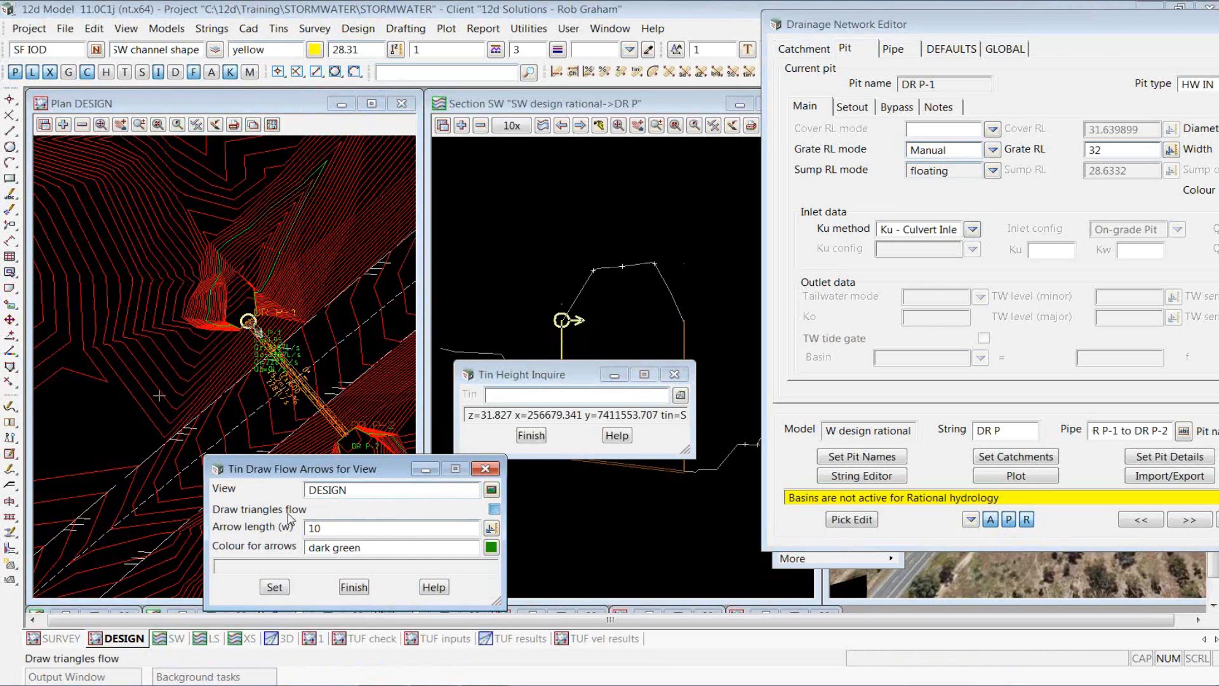
double_click(319, 528)
text(2)
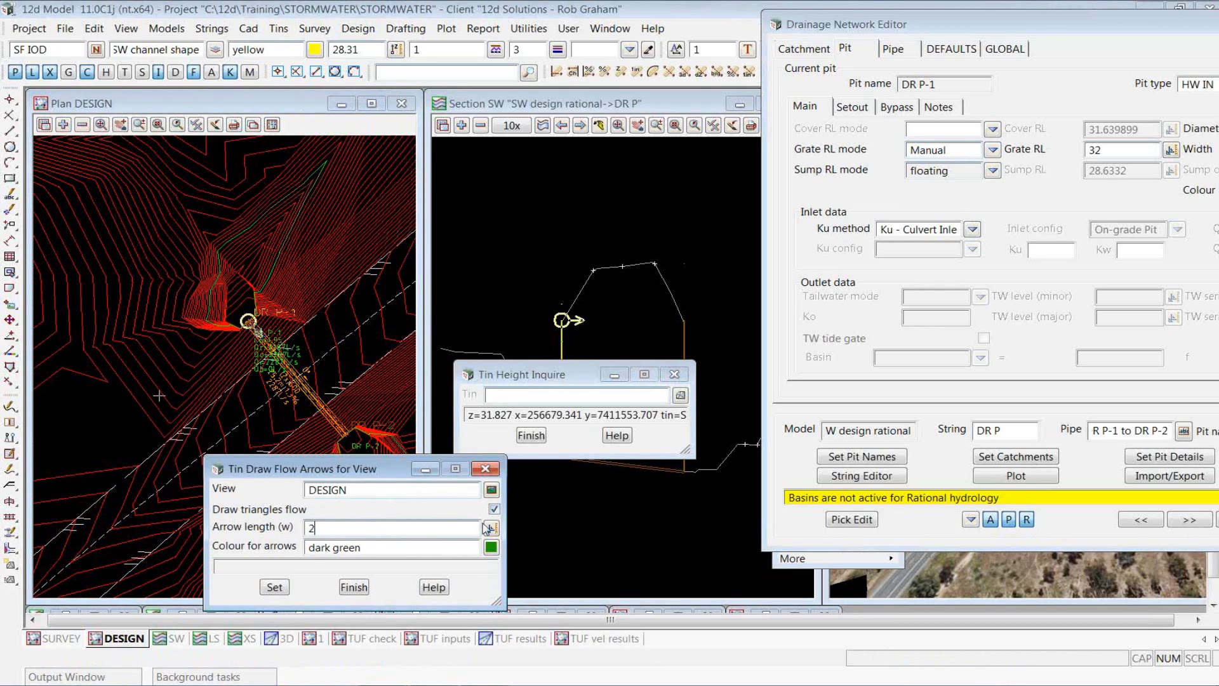
click(280, 587)
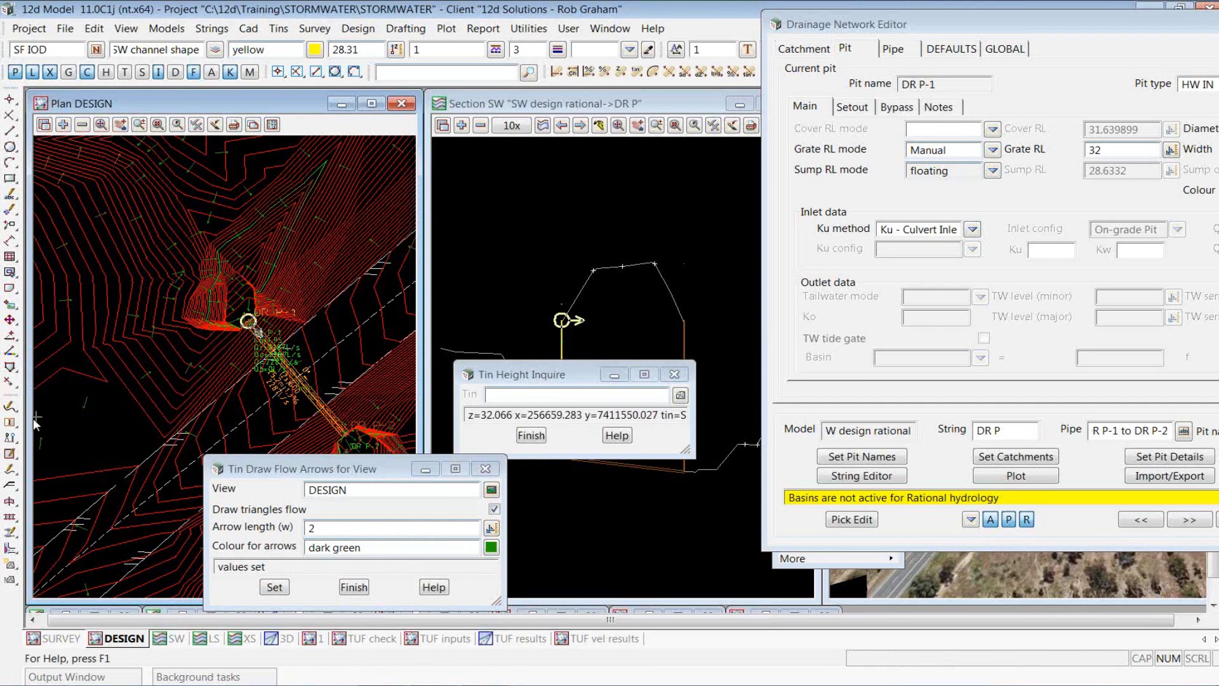
- Finish the tin height inquiry and remove the survey tin from the DESIGN plan view, closing the flow arrow settings
click(1117, 151)
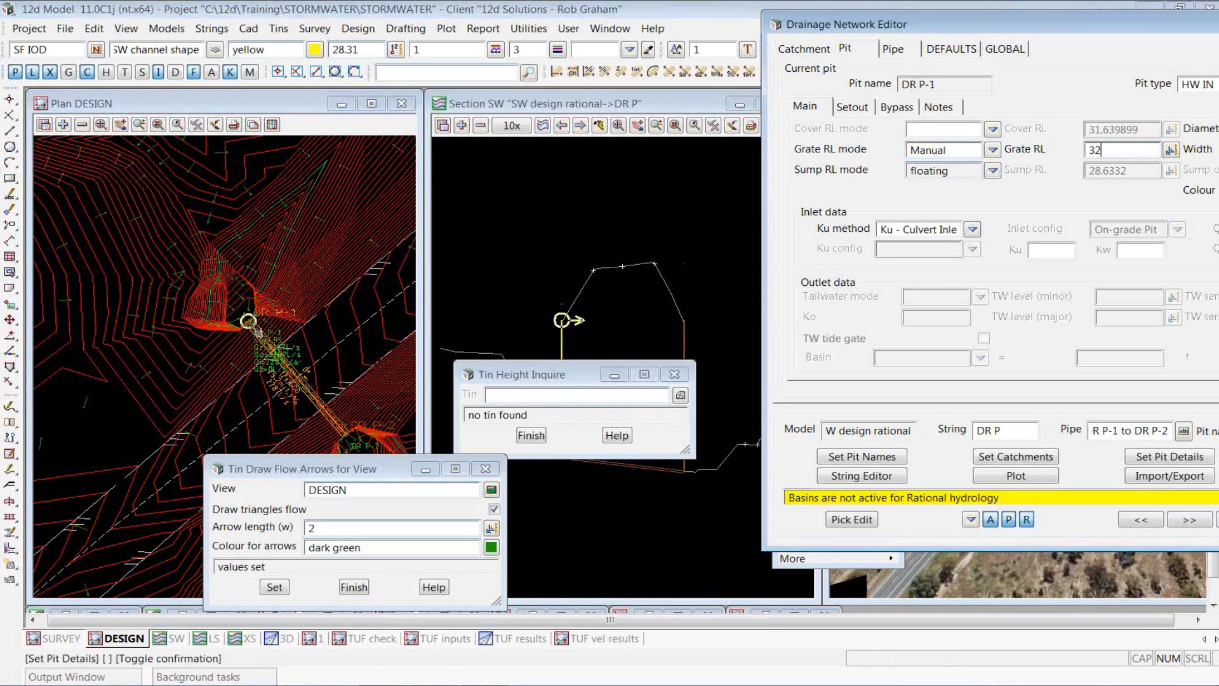
click(531, 435)
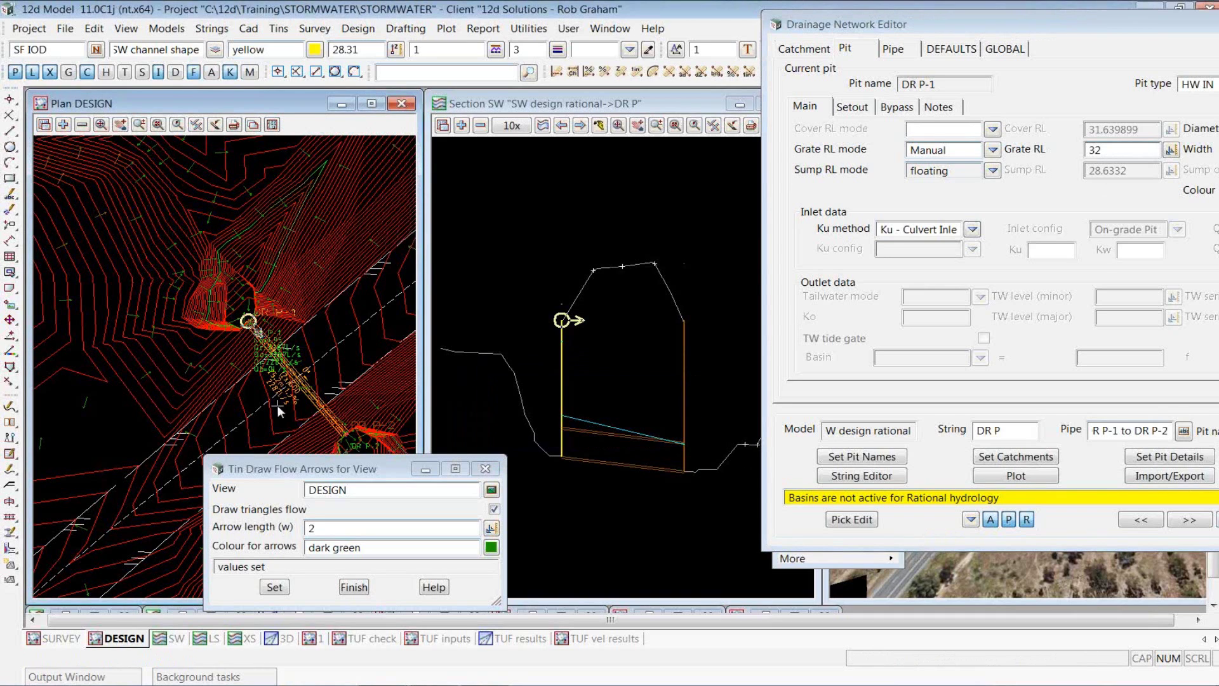
click(82, 124)
double_click(131, 222)
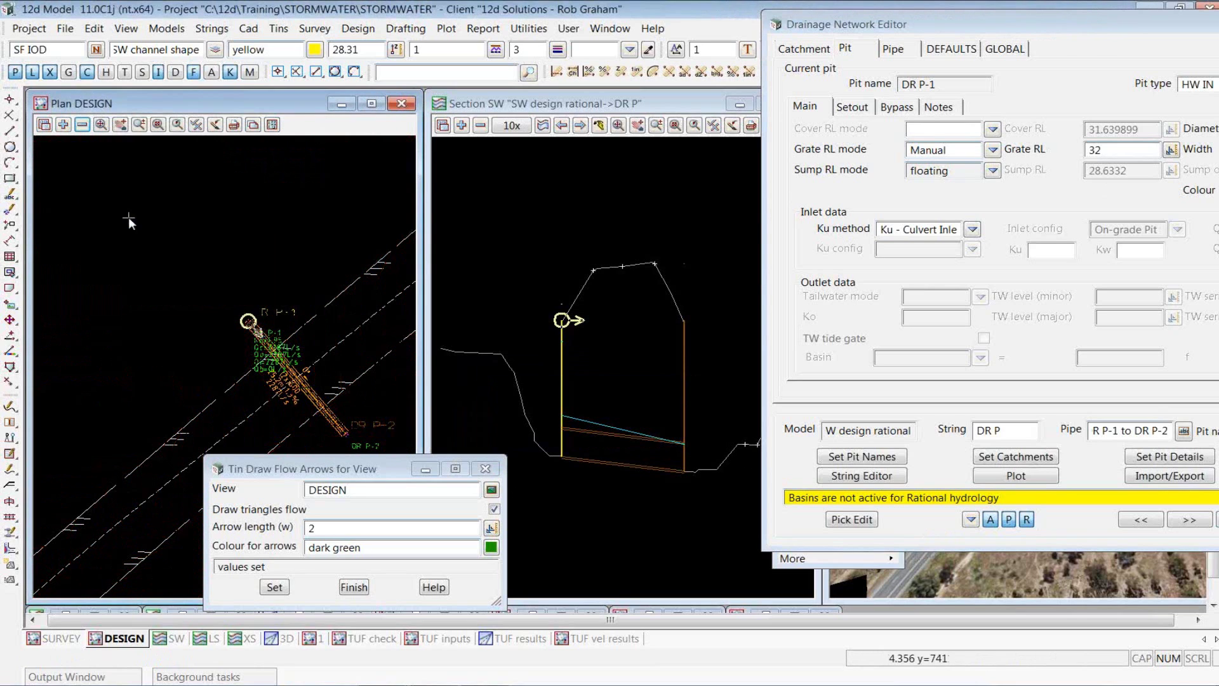
click(488, 470)
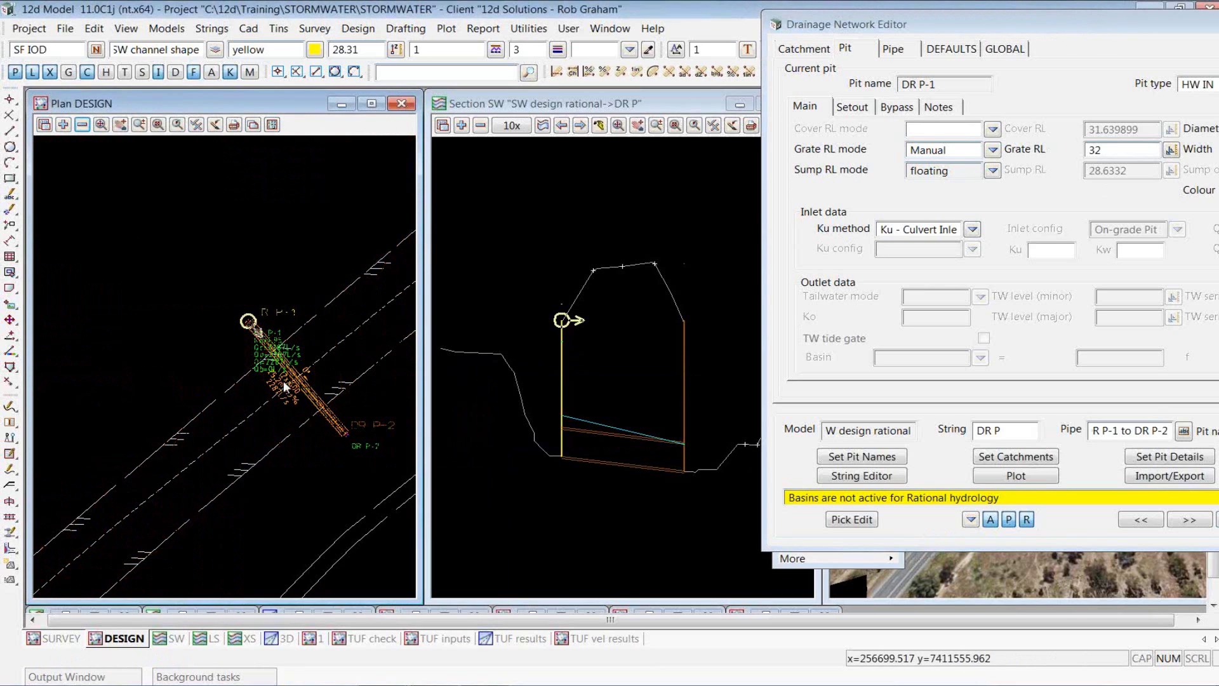
- Read the culvert's result labels, then remove the SW design rational and drainage labels models from the DESIGN plan view
scroll(299, 387, up, 4)
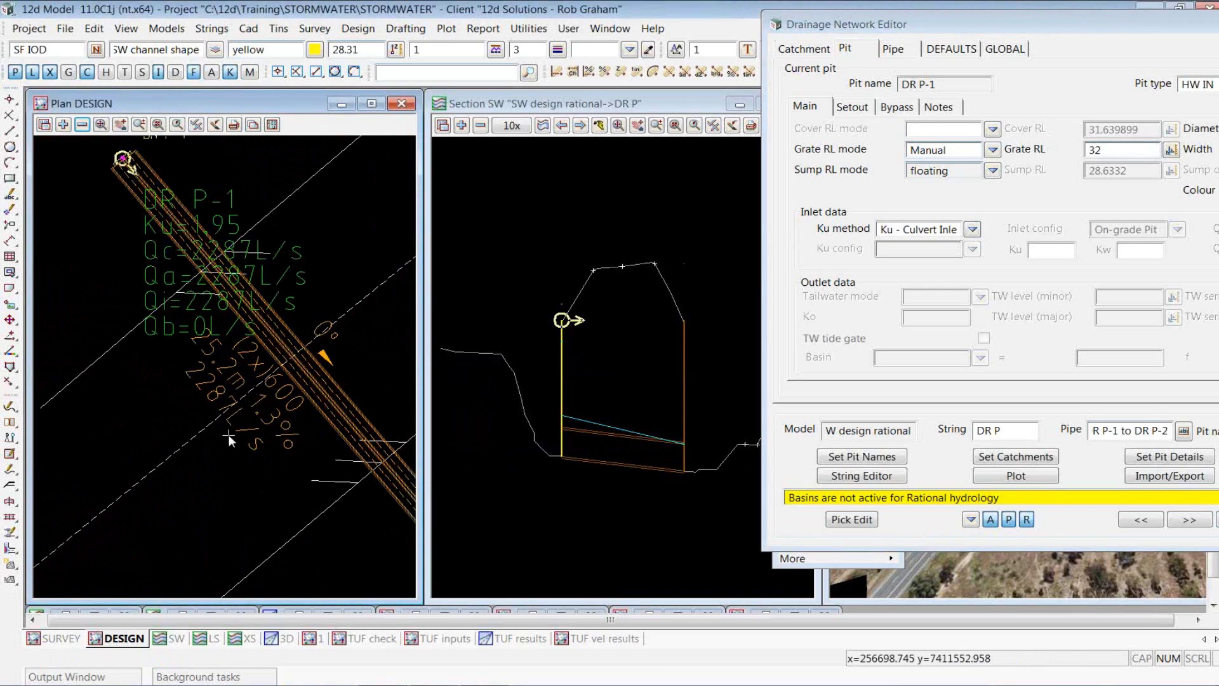
scroll(260, 371, up, 2)
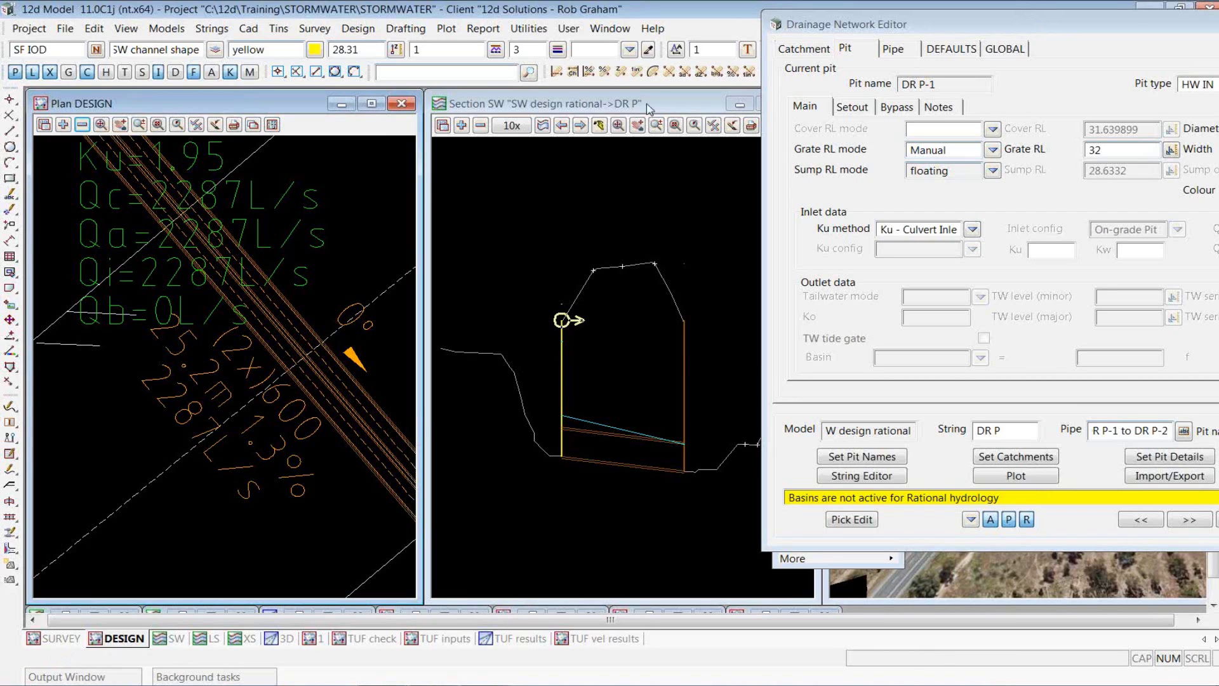
click(82, 124)
click(140, 187)
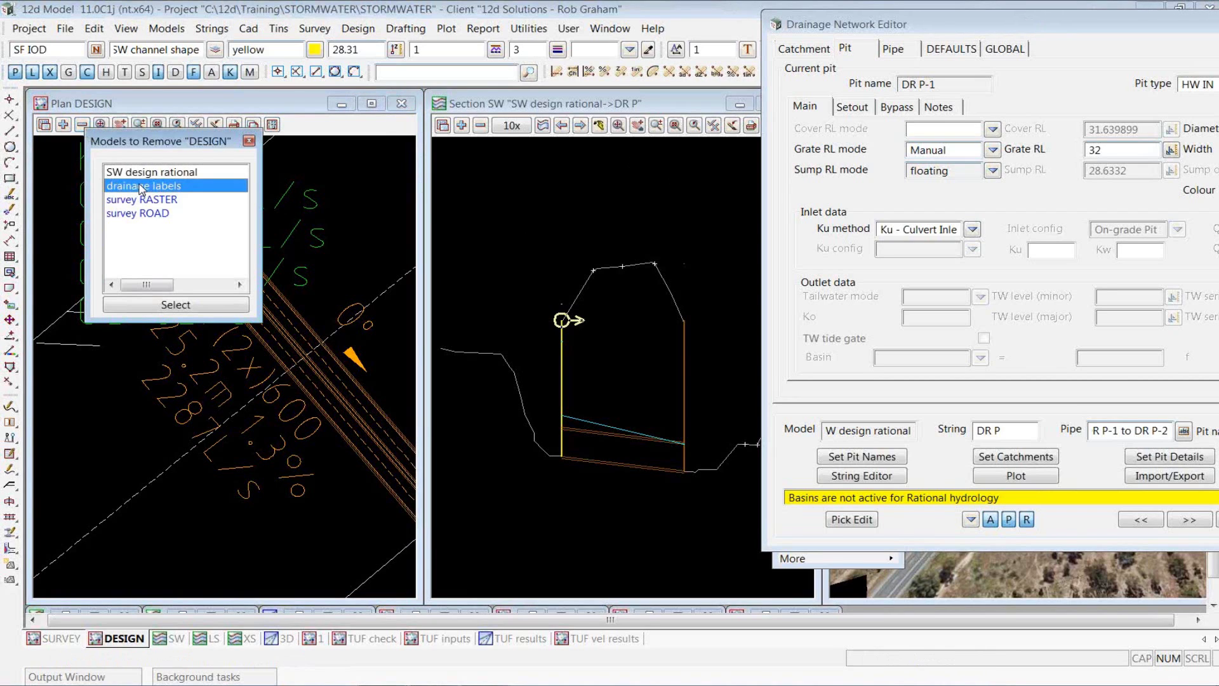
ctrl+click(139, 172)
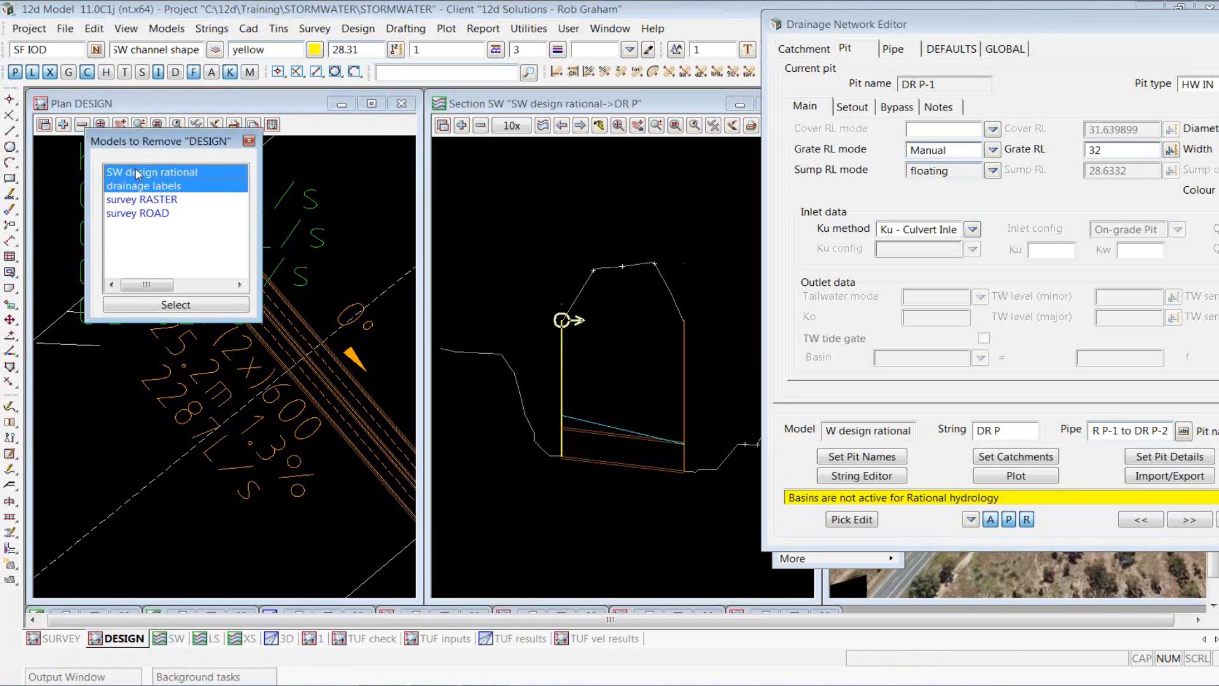
click(177, 305)
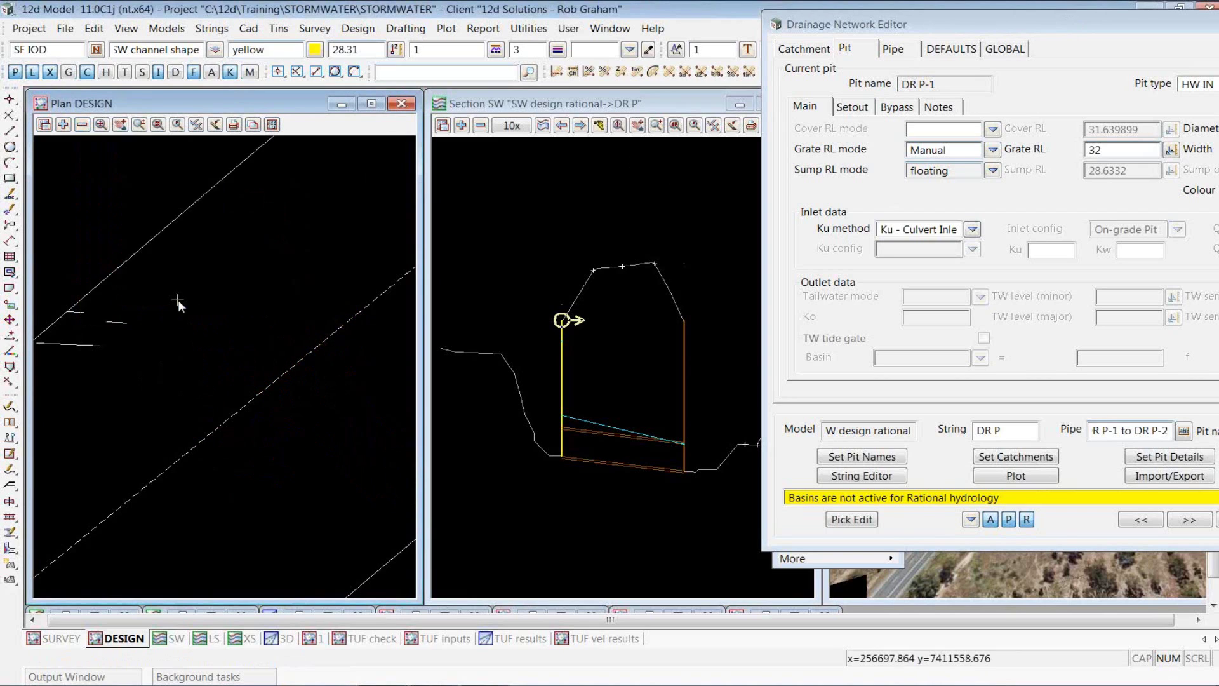
- Add the SW design dyn model to the DESIGN plan view
click(64, 125)
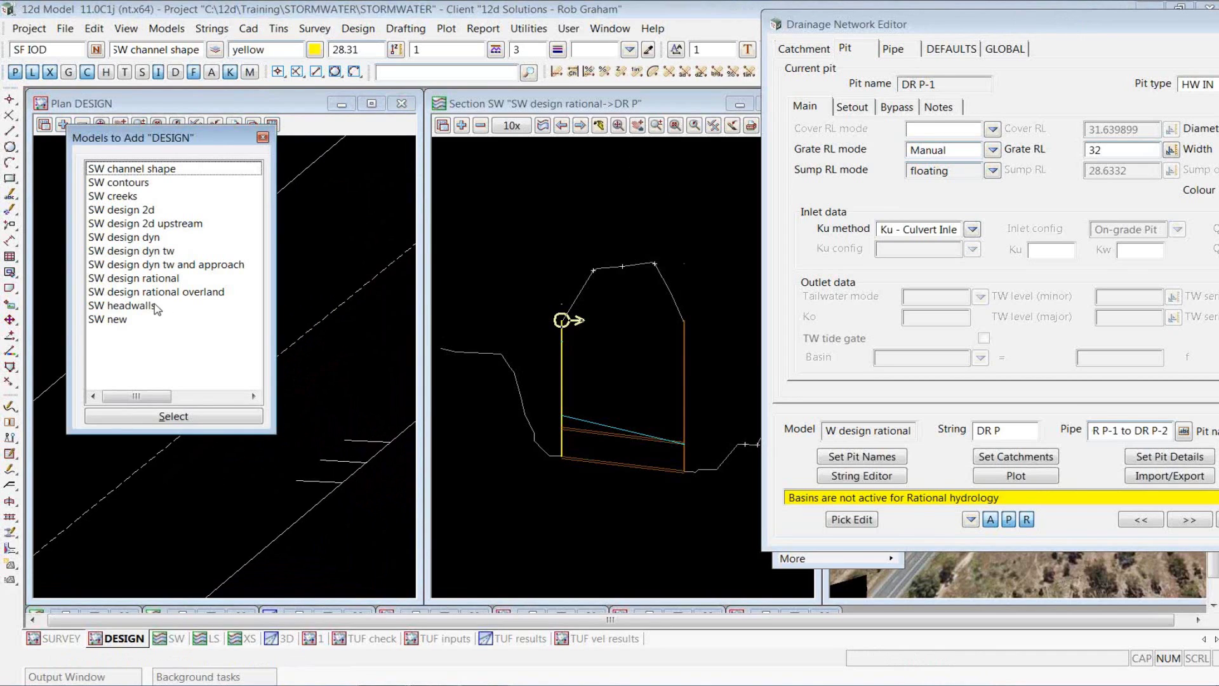
double_click(131, 239)
scroll(195, 310, down, 2)
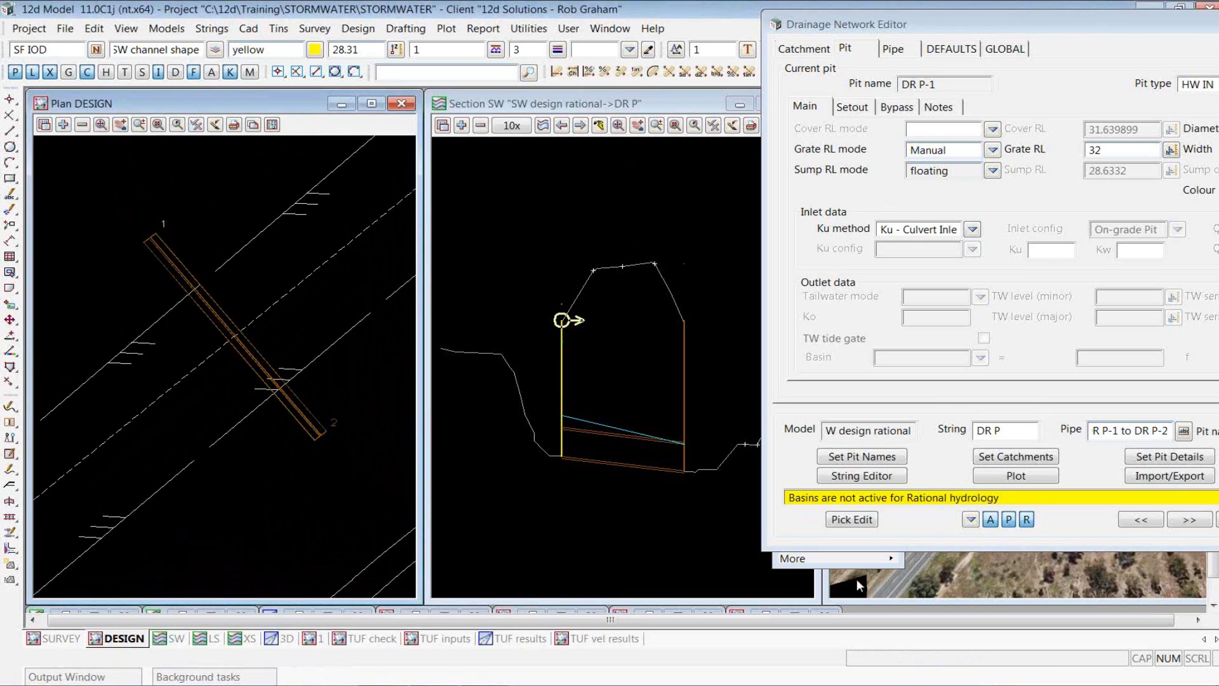
- Load pipe 1 to 2 of the SW design dyn model into the Drainage Network Editor and inspect pit 1's main settings
click(852, 519)
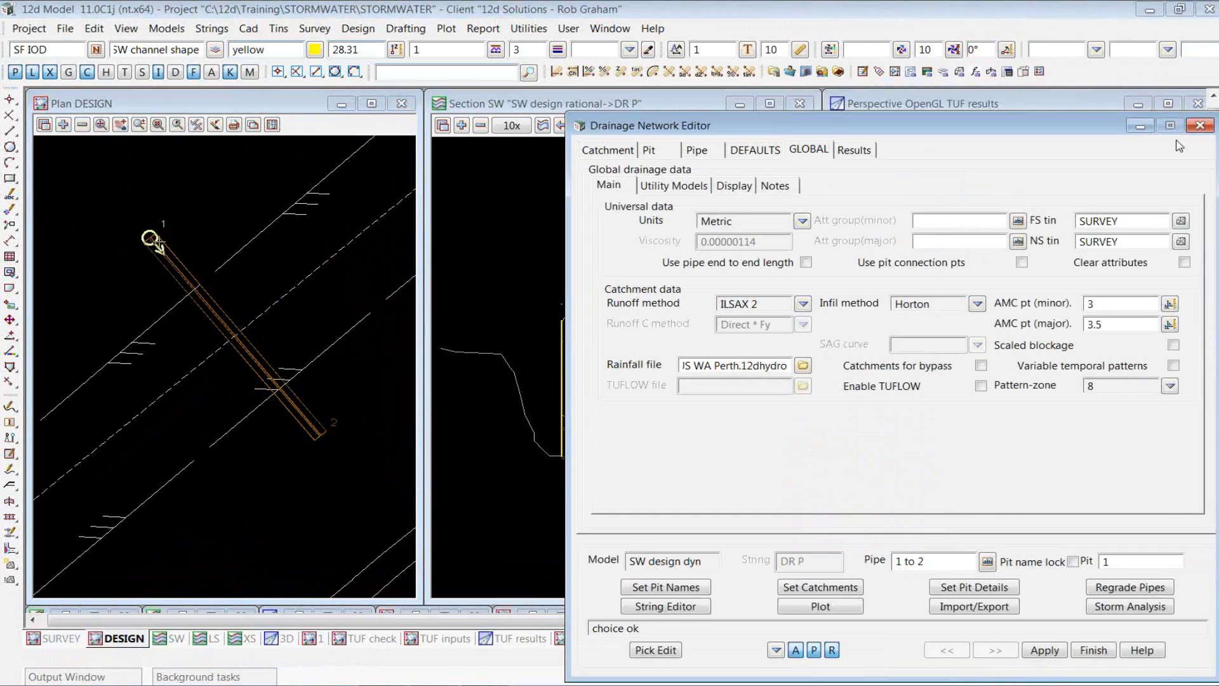
drag(962, 127, 885, 23)
click(573, 47)
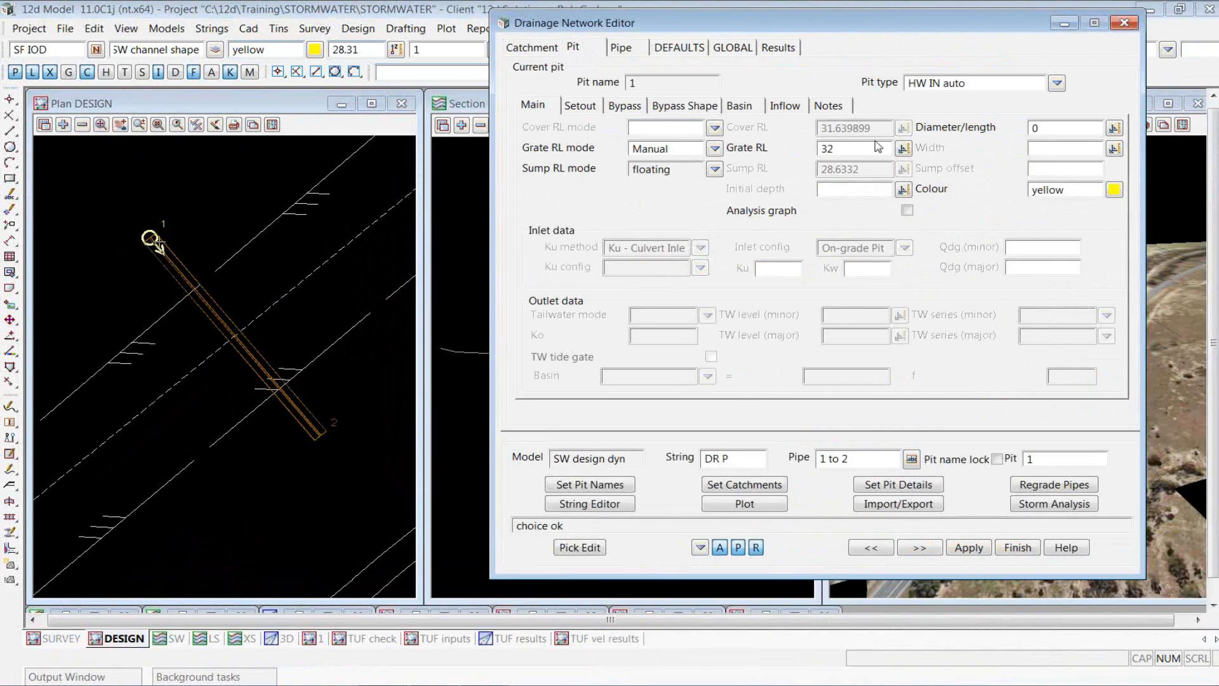
click(851, 148)
- Set the global antecedent moisture condition point for the major event to 3.4
click(734, 48)
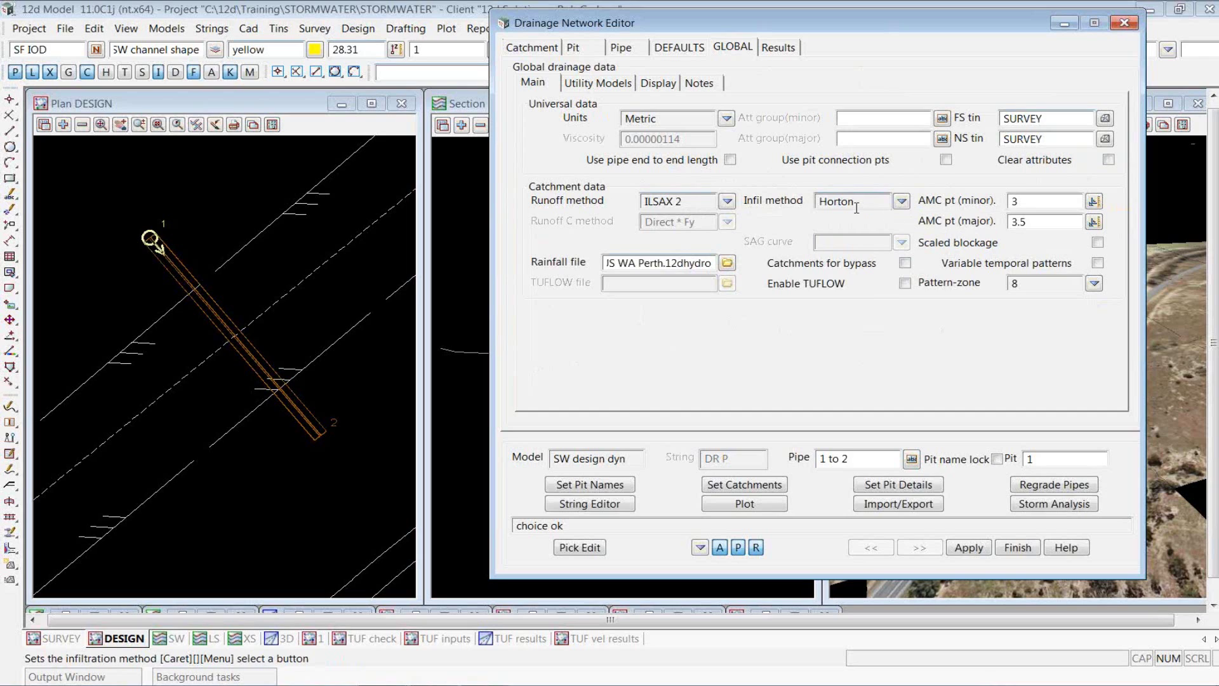
click(1058, 221)
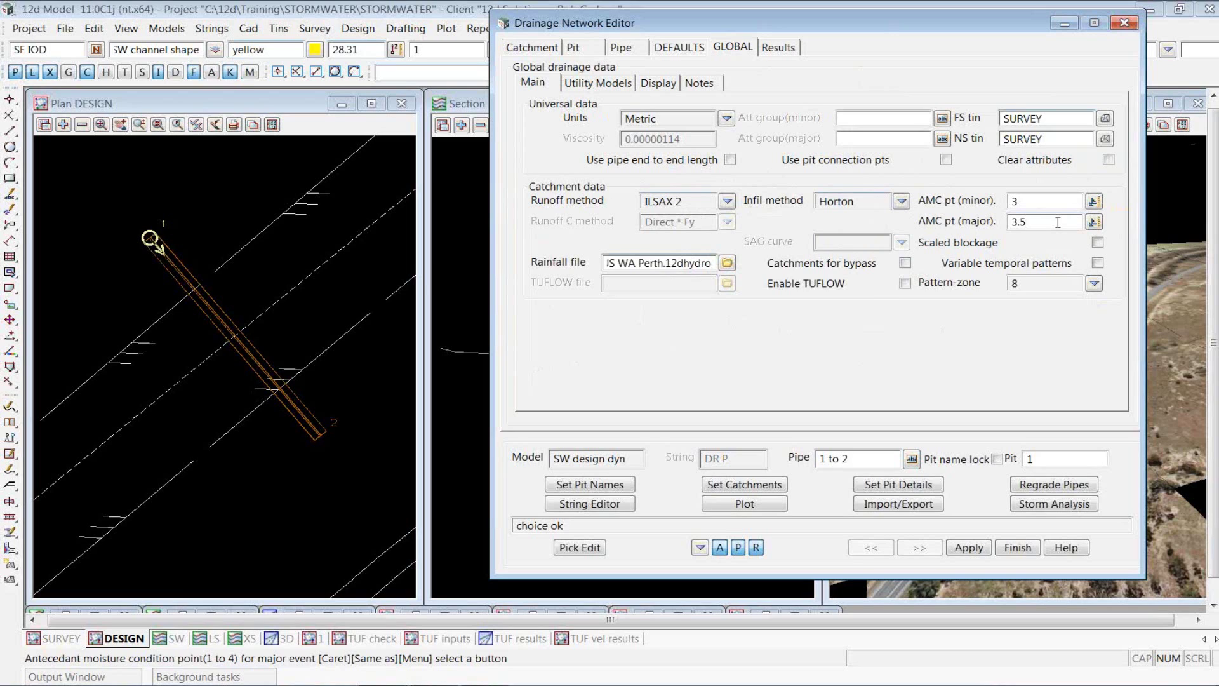
key(BackSpace)
text(4)
- Examine the default catchment sets and pit 1's Set #3 catchment area, pervious times of concentration, loss type options and storage loss
click(685, 54)
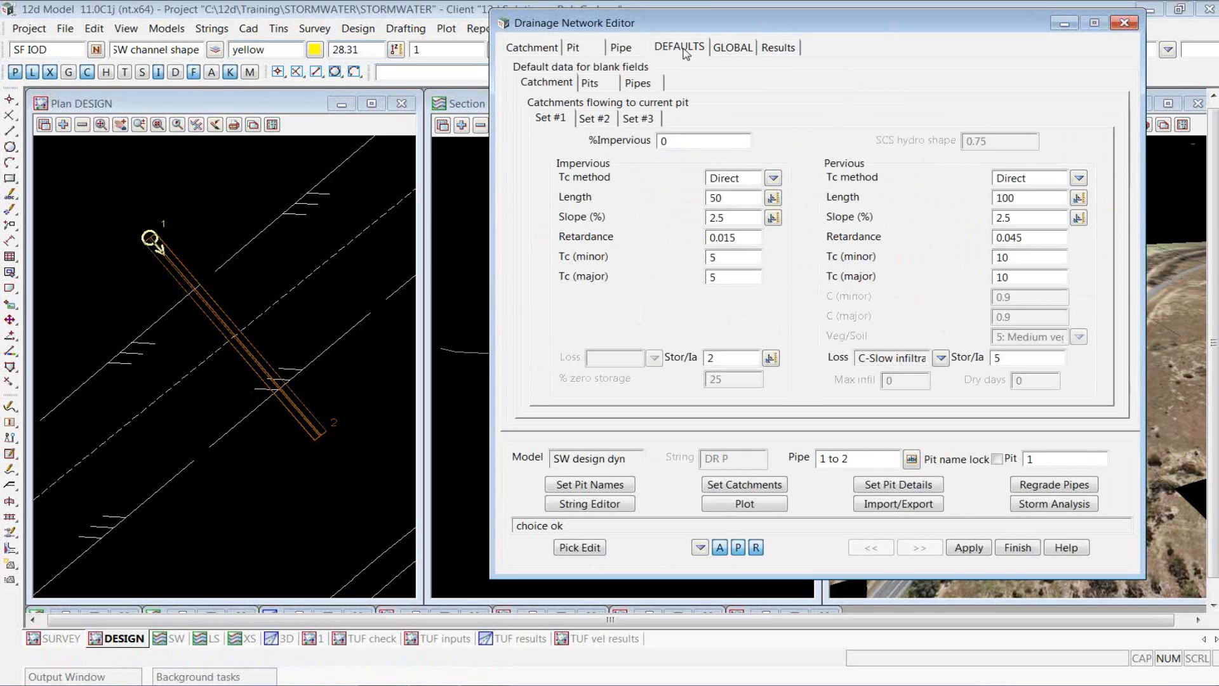
click(649, 120)
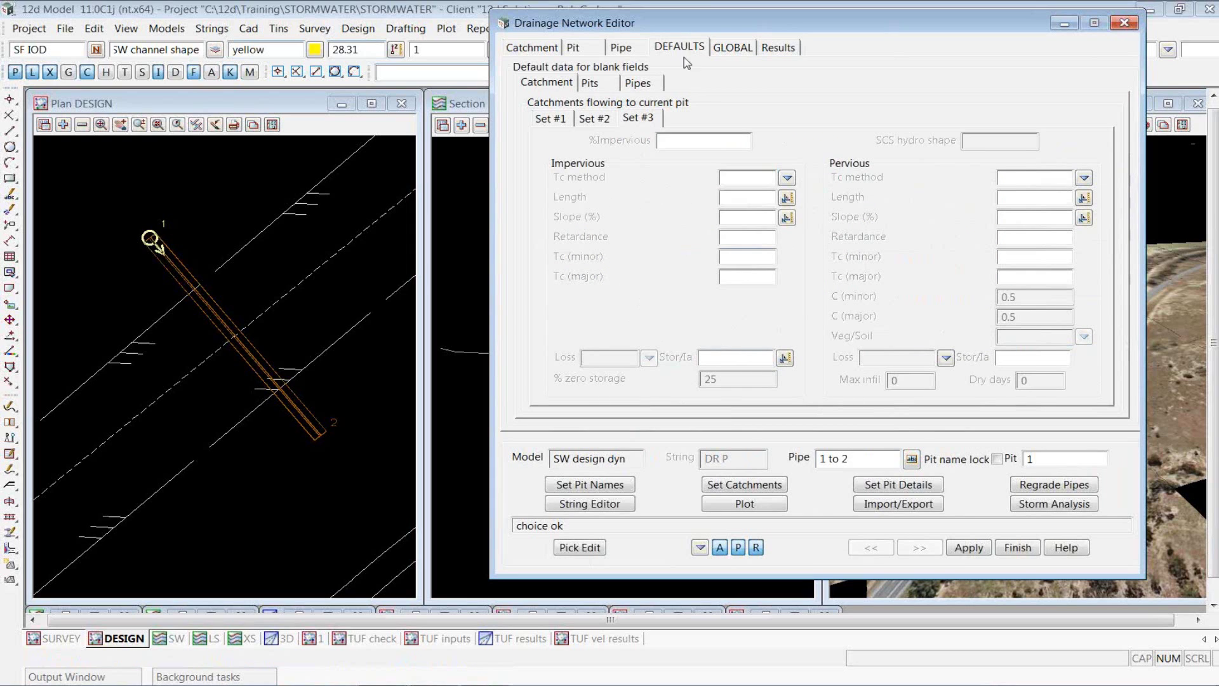
click(542, 49)
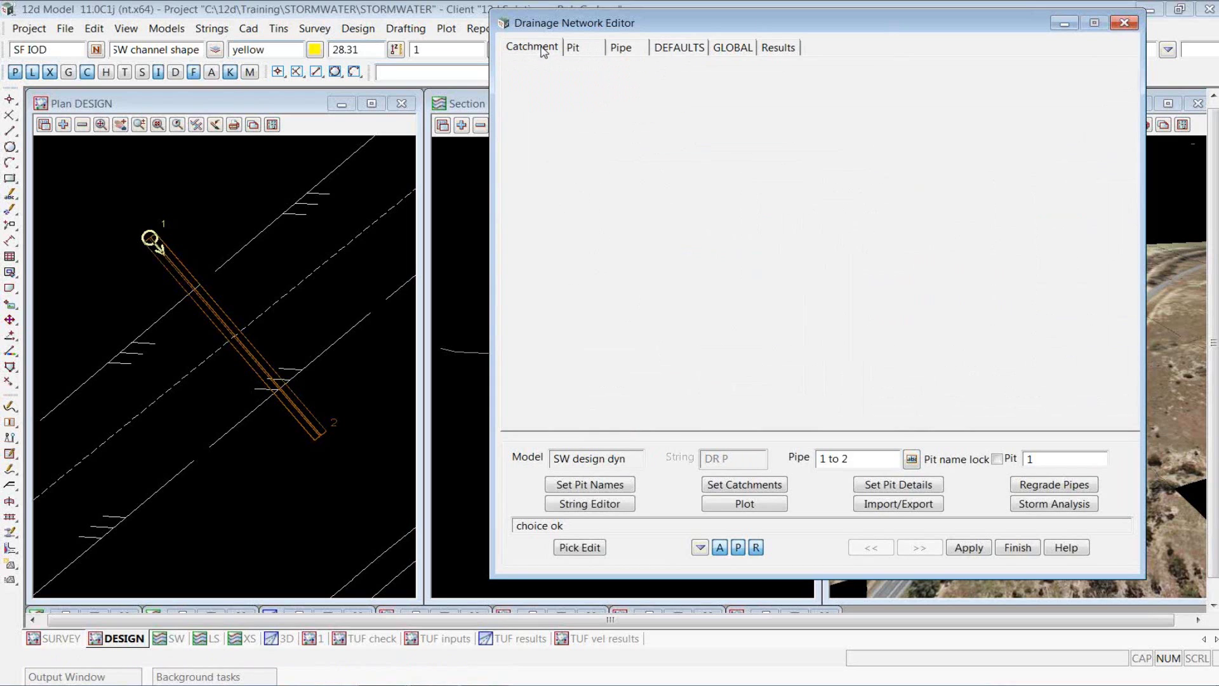
click(624, 106)
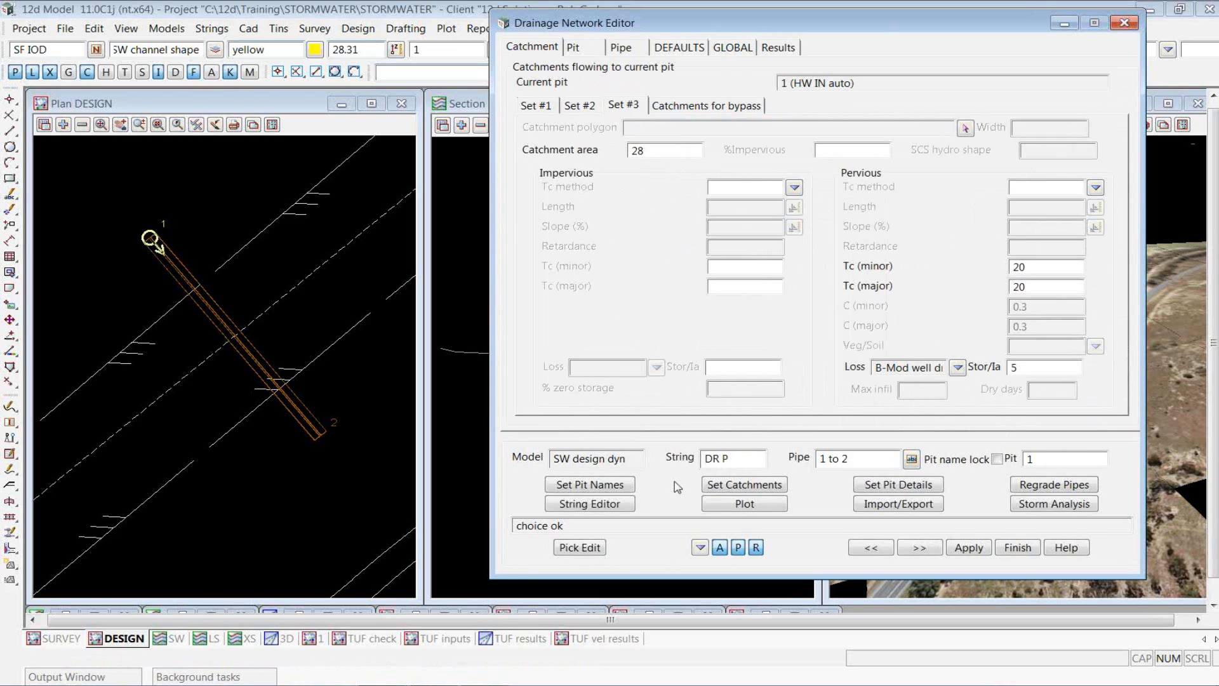
click(654, 151)
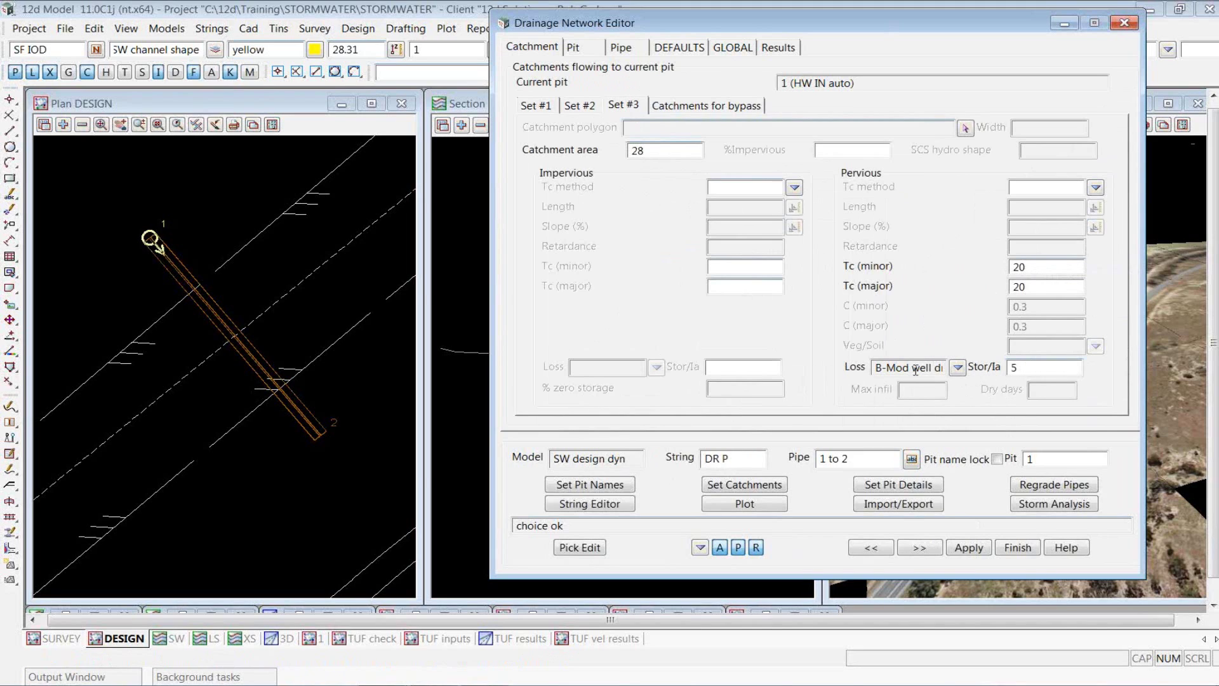
click(957, 370)
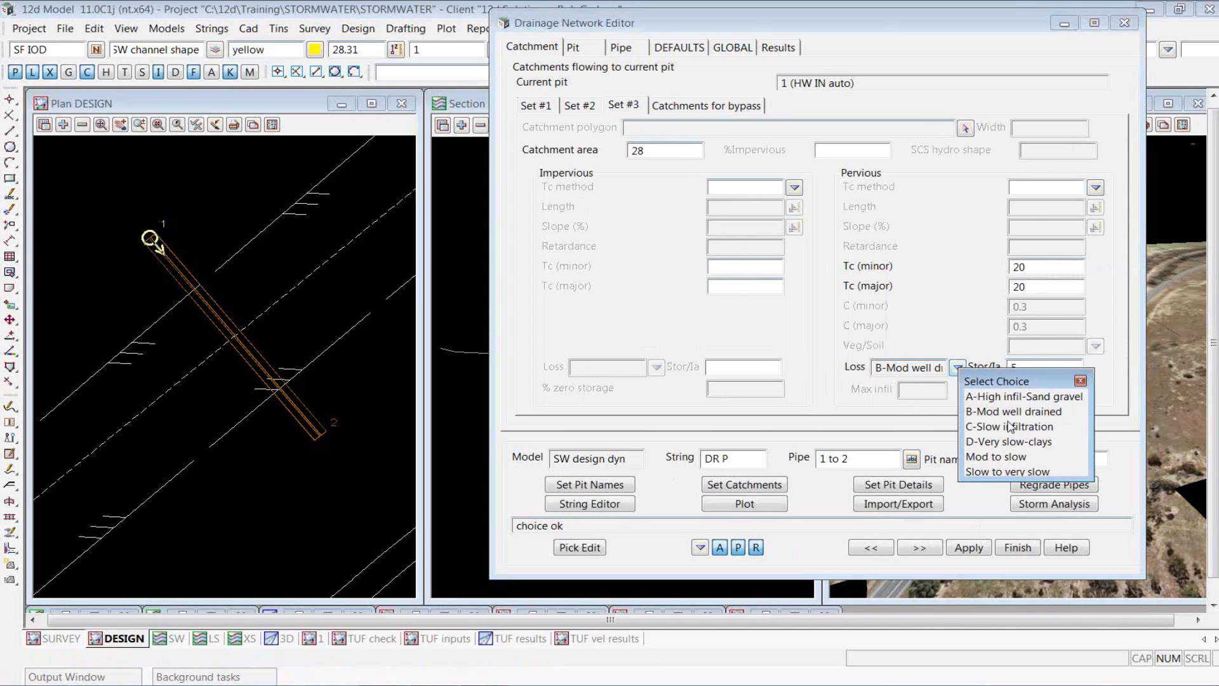
click(1080, 381)
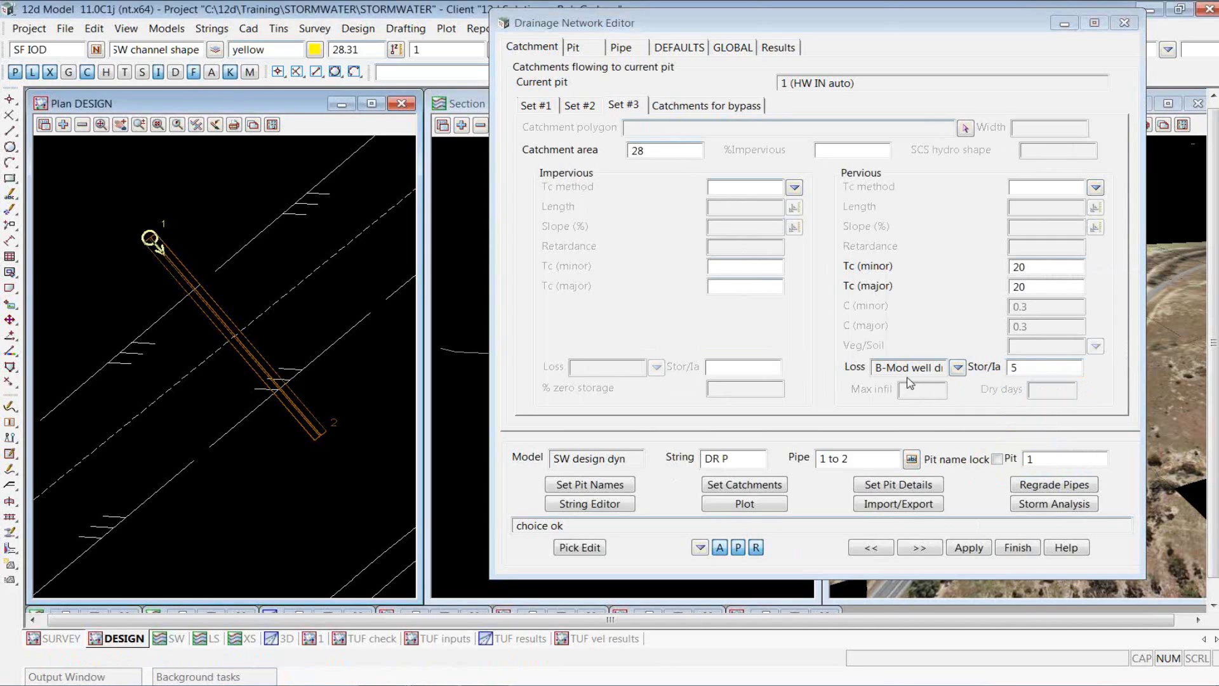
click(1060, 369)
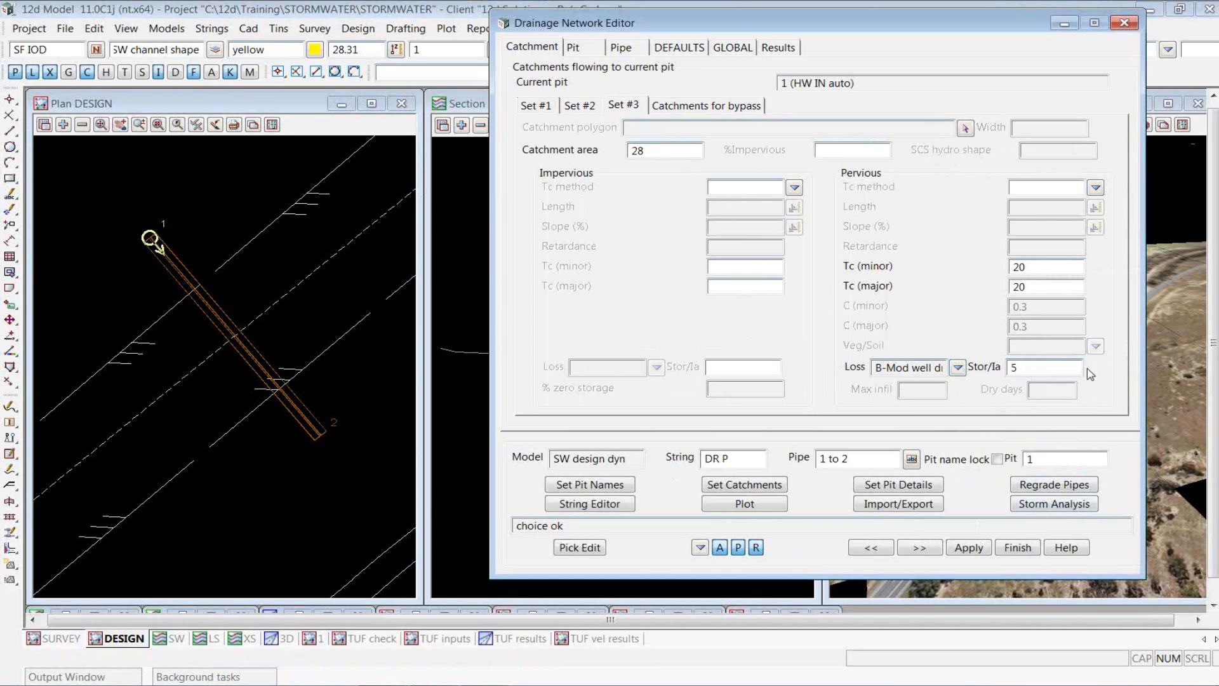
click(1073, 287)
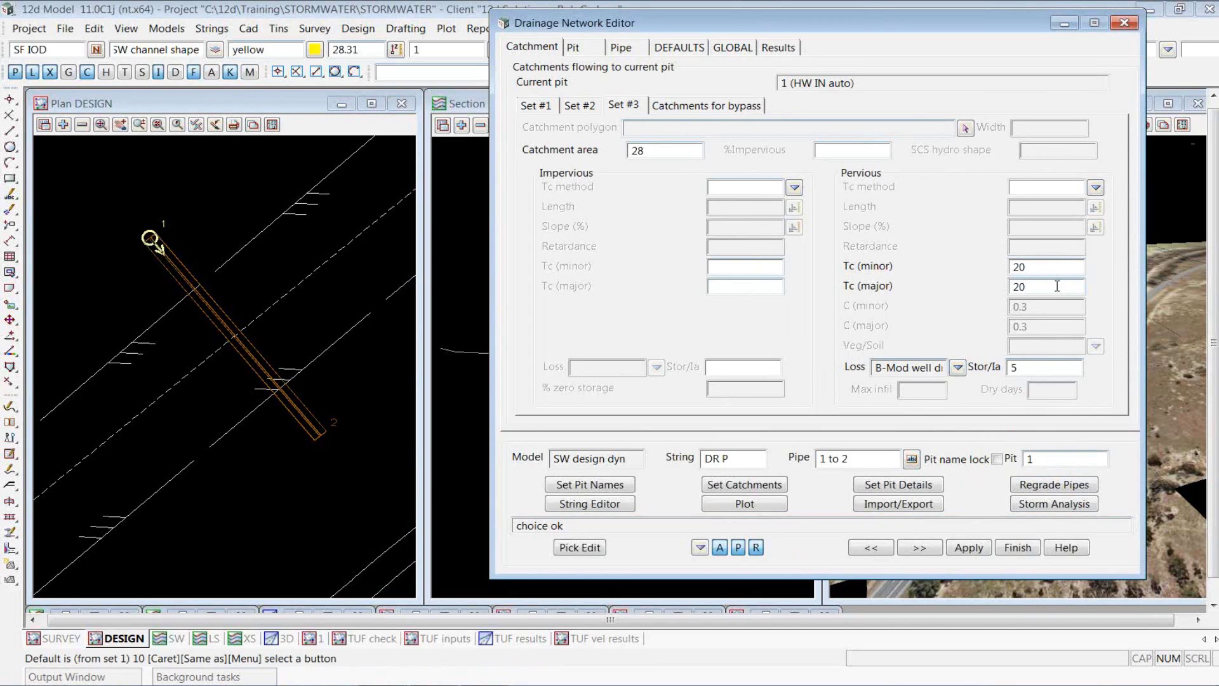
click(1045, 369)
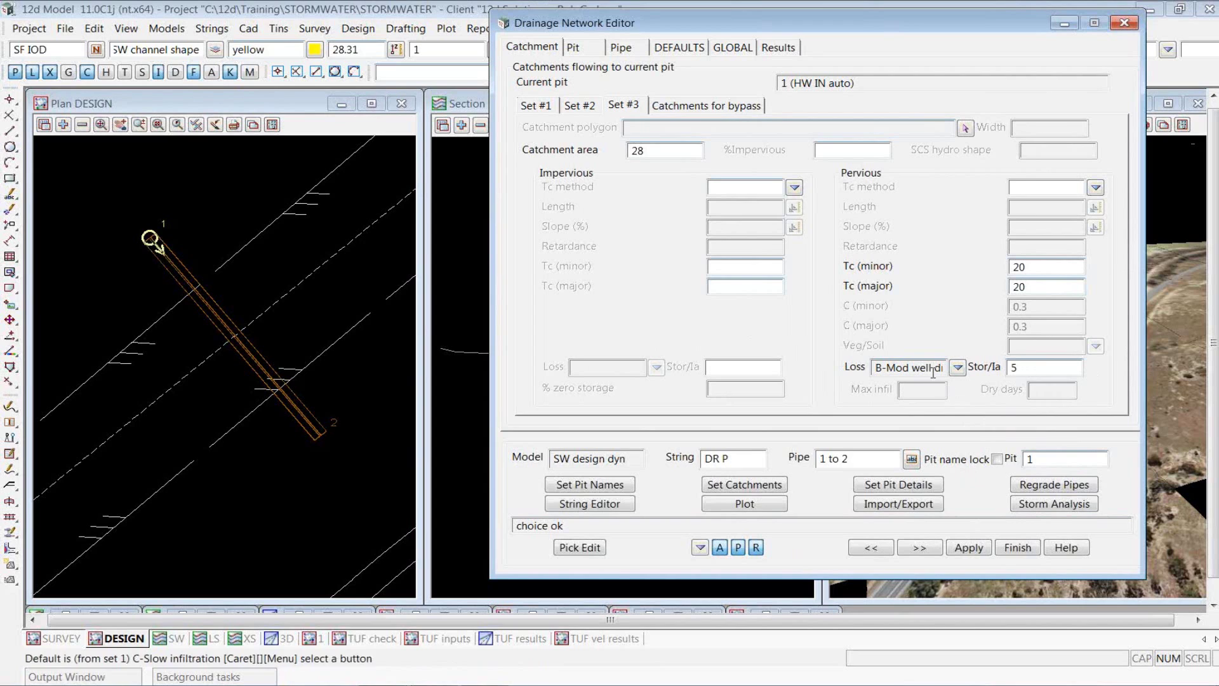
- Open the global rainfall file AUS WA Perth.12dhydro in the Rainfall File Editor and arrange the windows so its contents are accessible
click(733, 48)
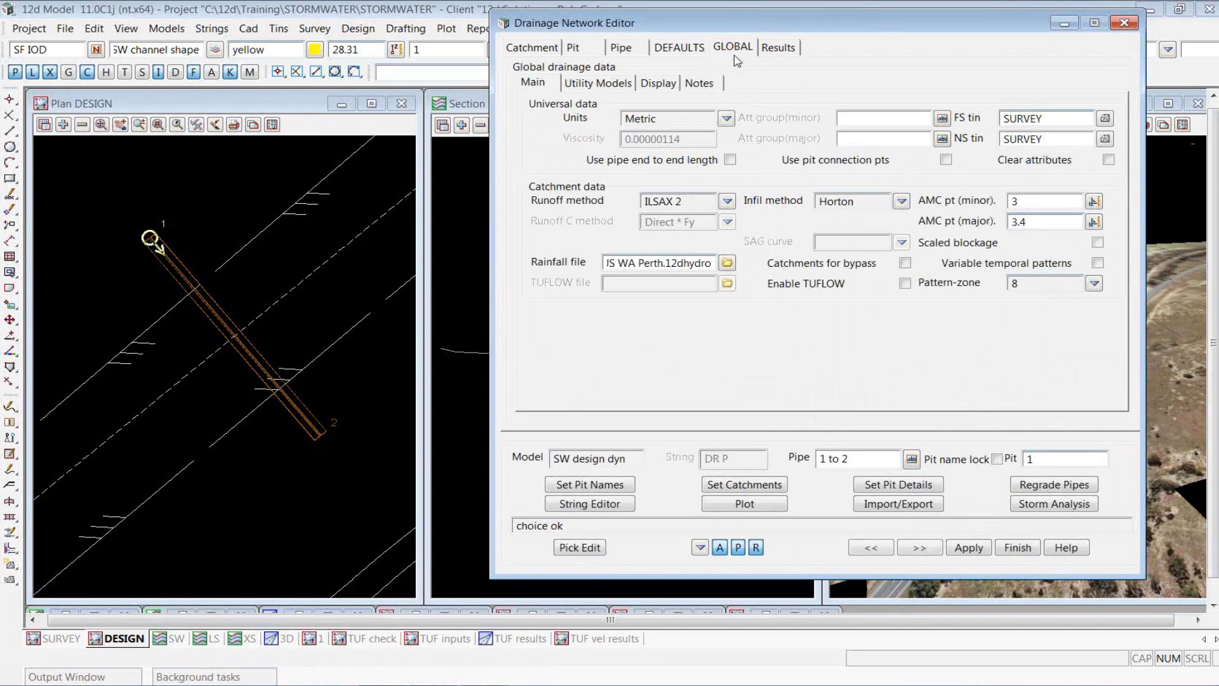
click(1042, 225)
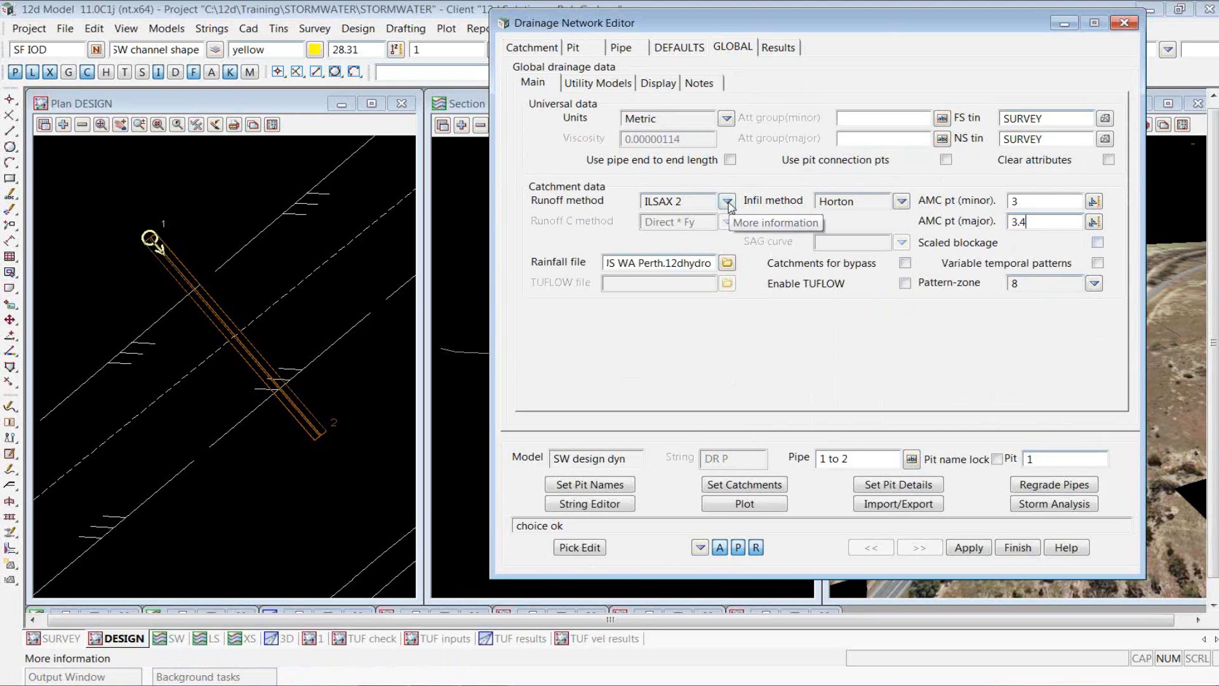
click(726, 263)
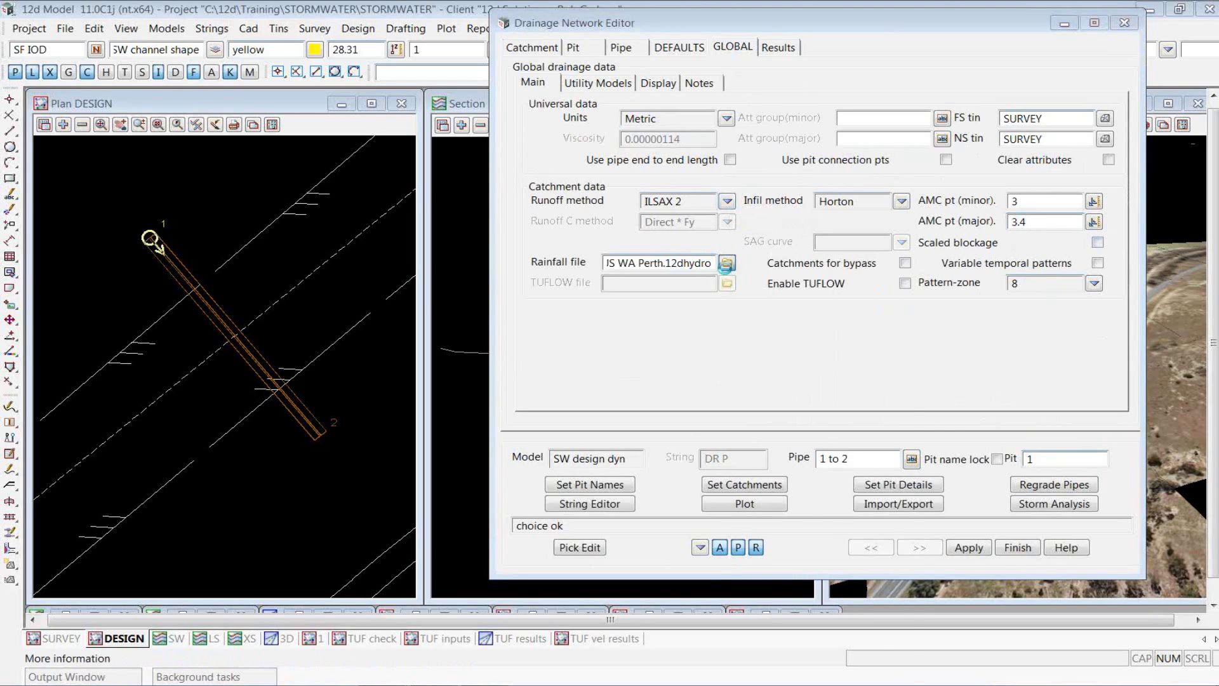
click(752, 570)
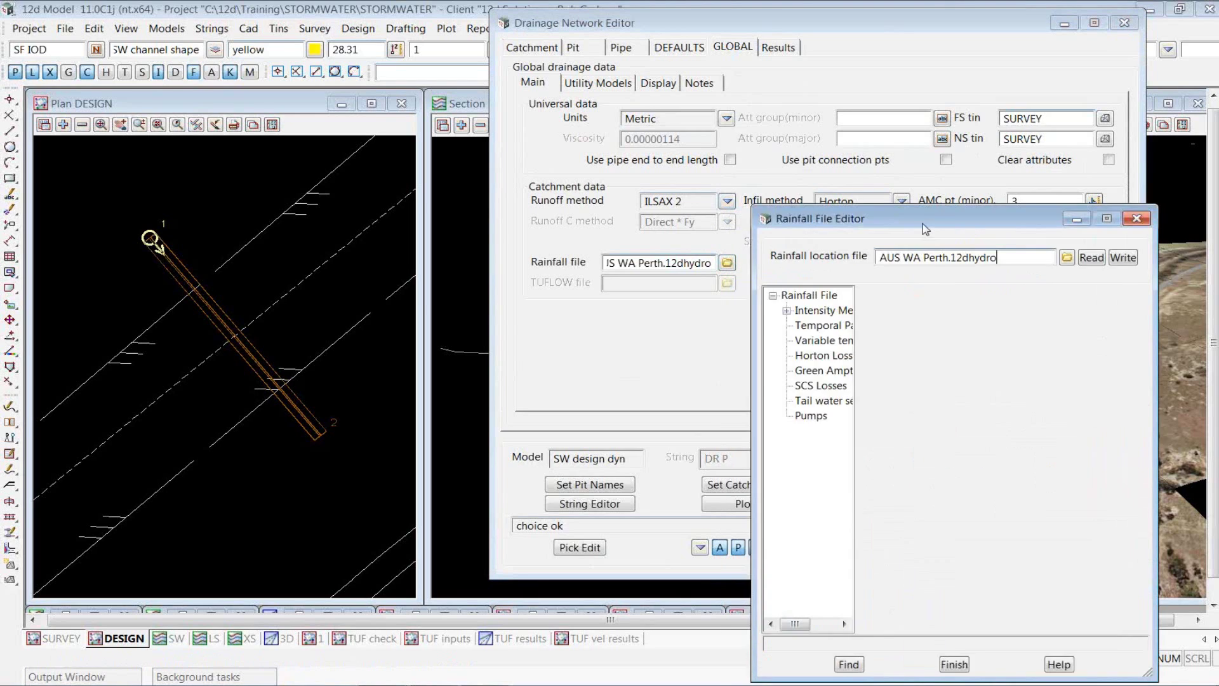
click(529, 101)
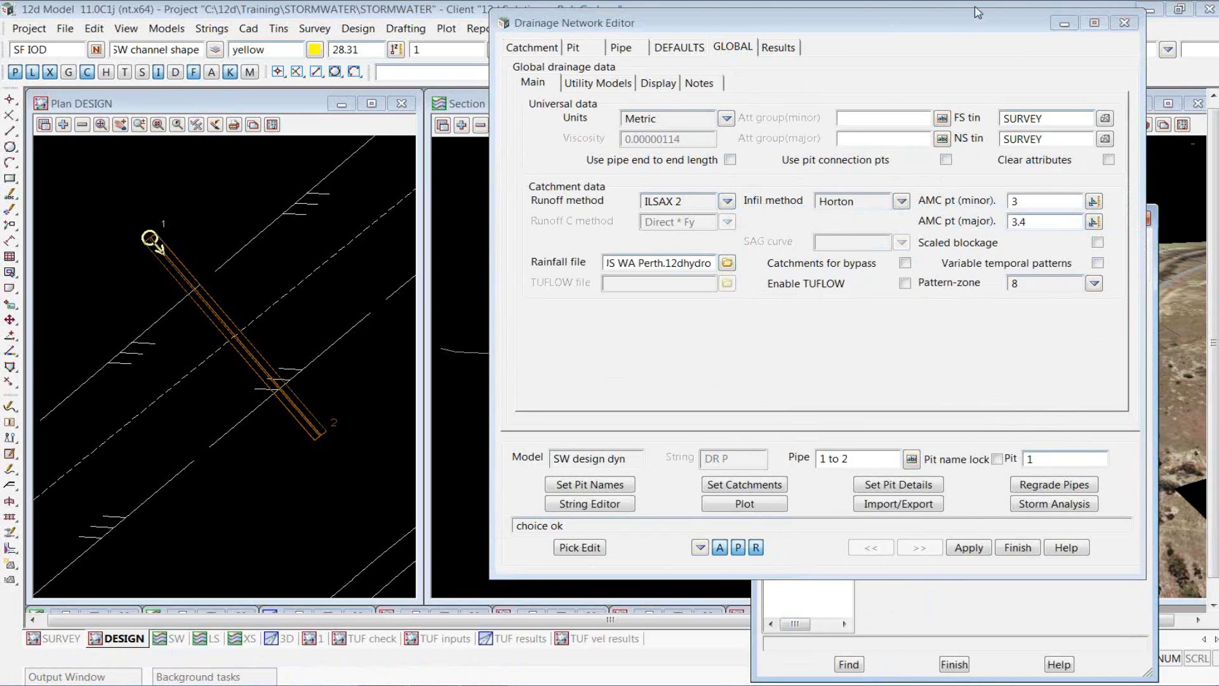
click(977, 24)
drag(977, 24, 650, 34)
drag(954, 219, 874, 123)
drag(1052, 108, 1048, 102)
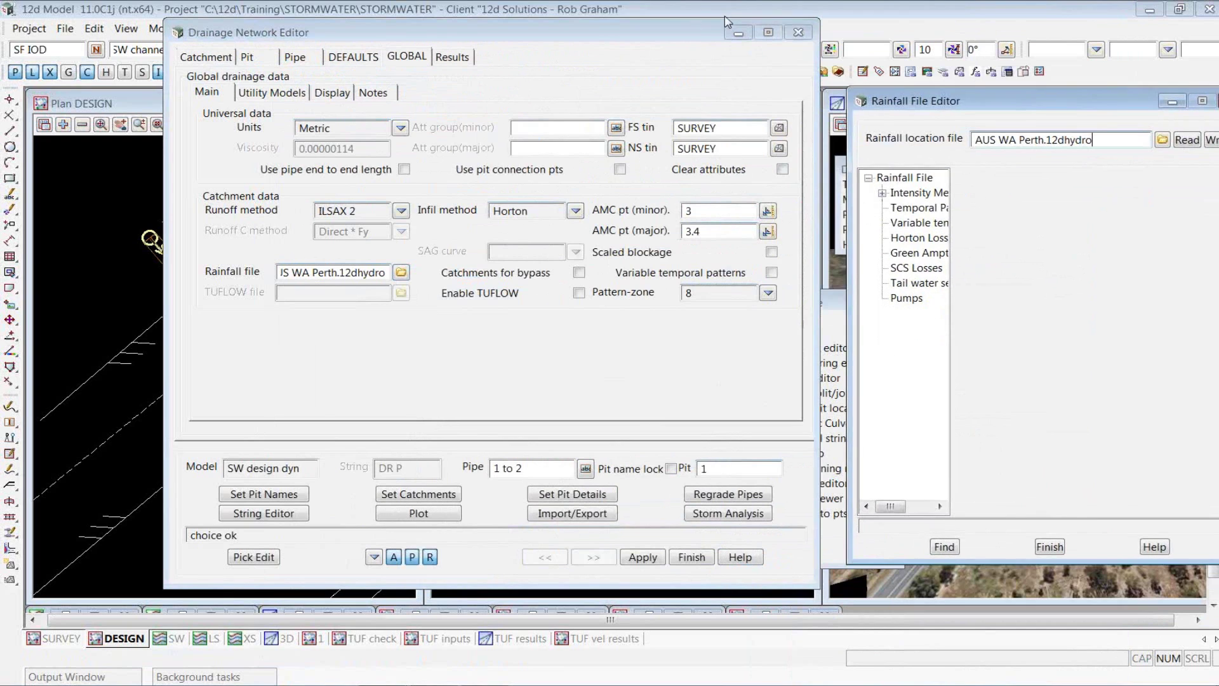
click(707, 30)
drag(706, 30, 229, 301)
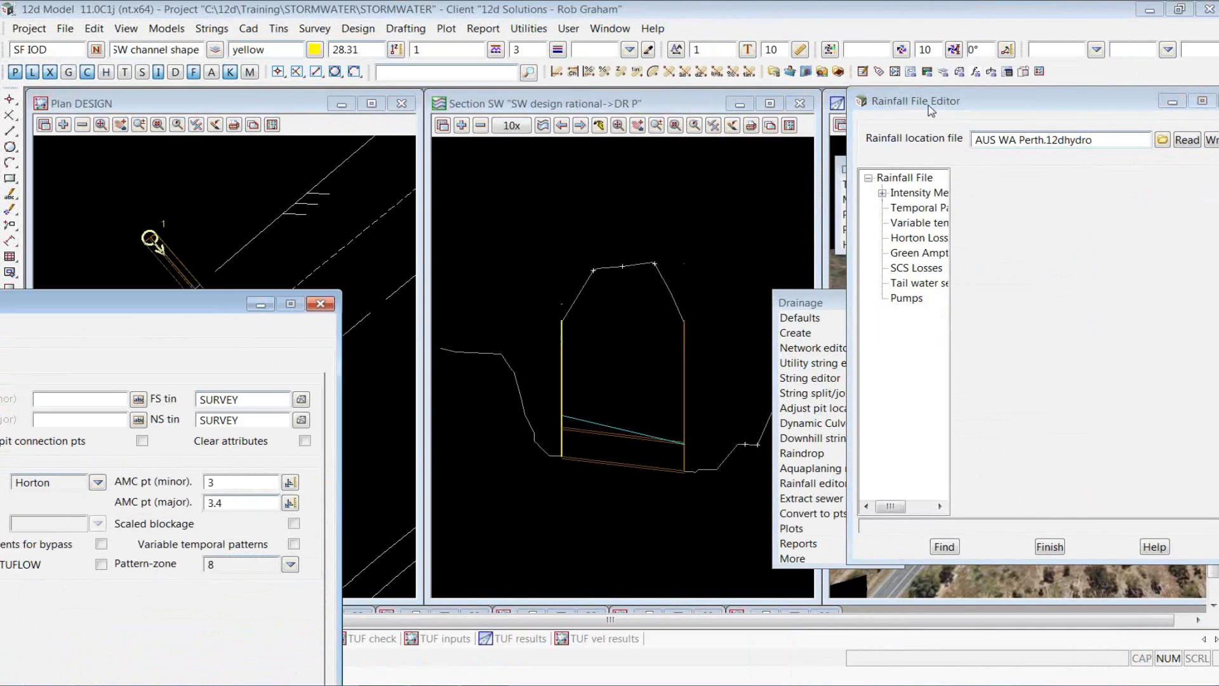
drag(930, 107, 554, 54)
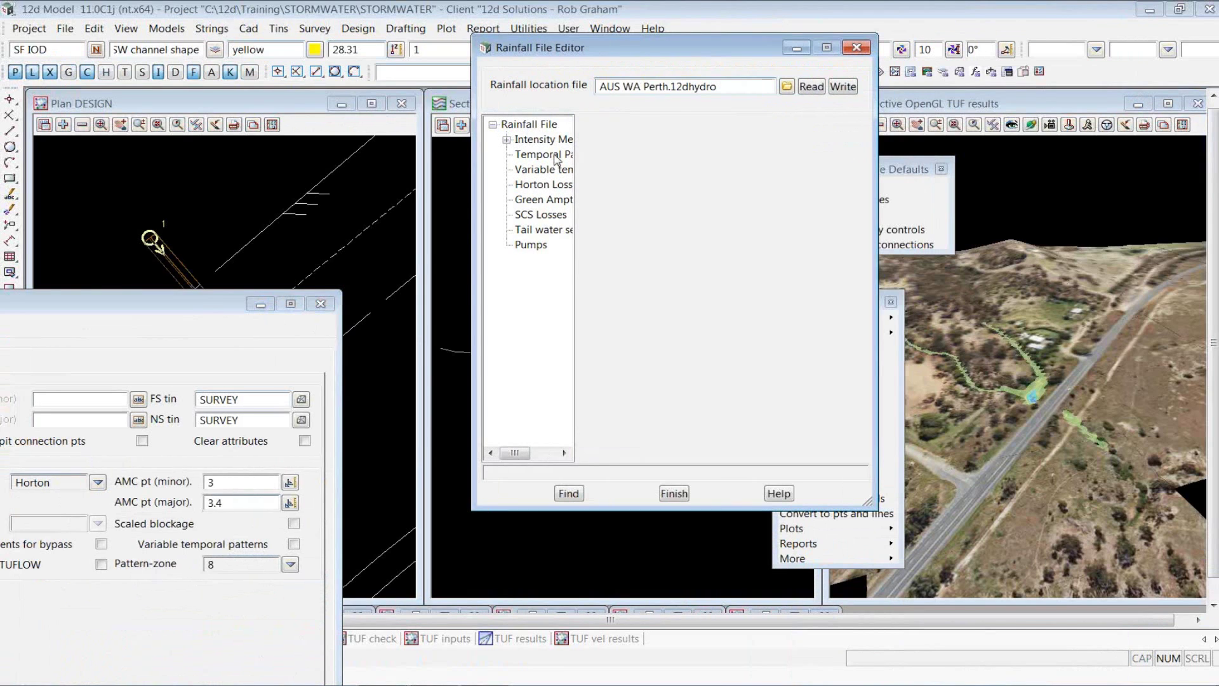
- Inspect the rainfall file's IFD table and highlight the 50-year ARI intensity column
click(506, 139)
click(556, 156)
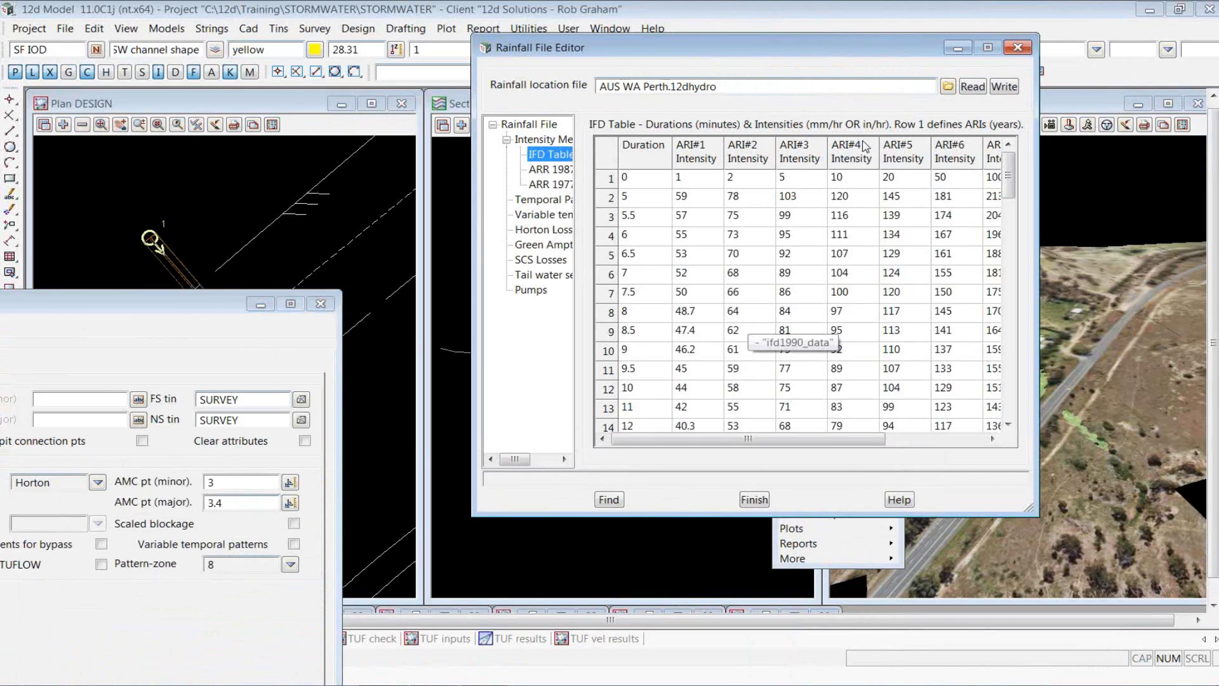
click(952, 152)
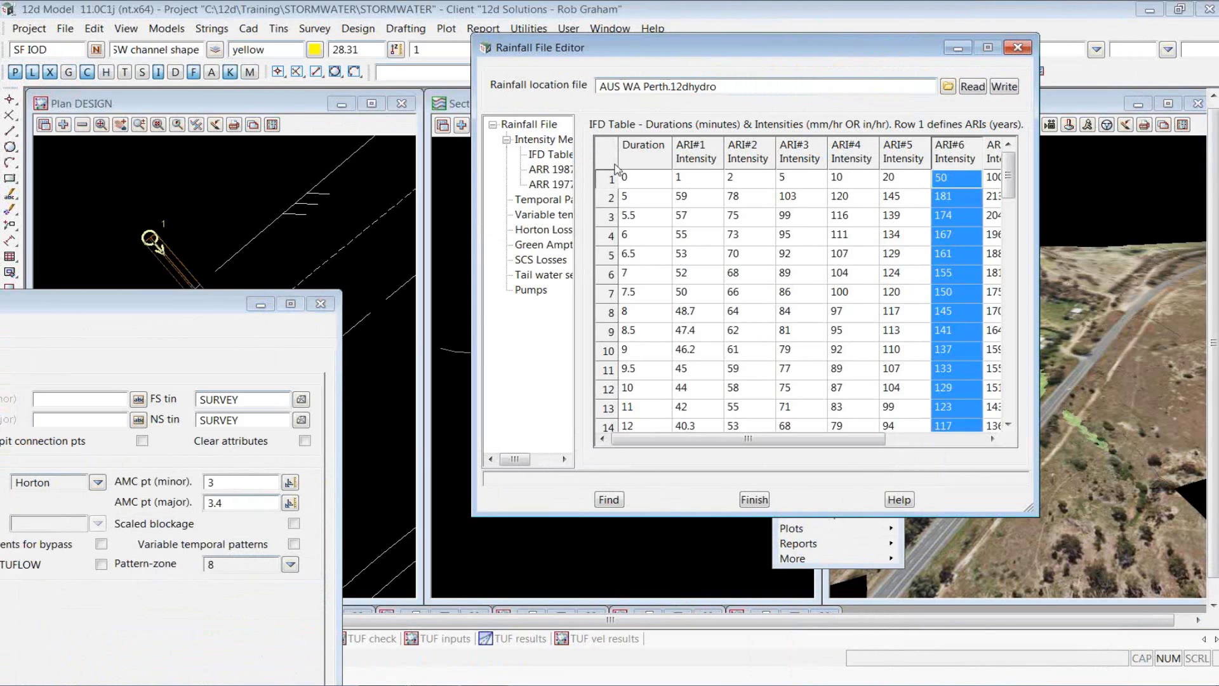
- Examine the temporal patterns in a widened editor, highlighting the Zone 8 25-minute storm and its third interval percentage
click(546, 199)
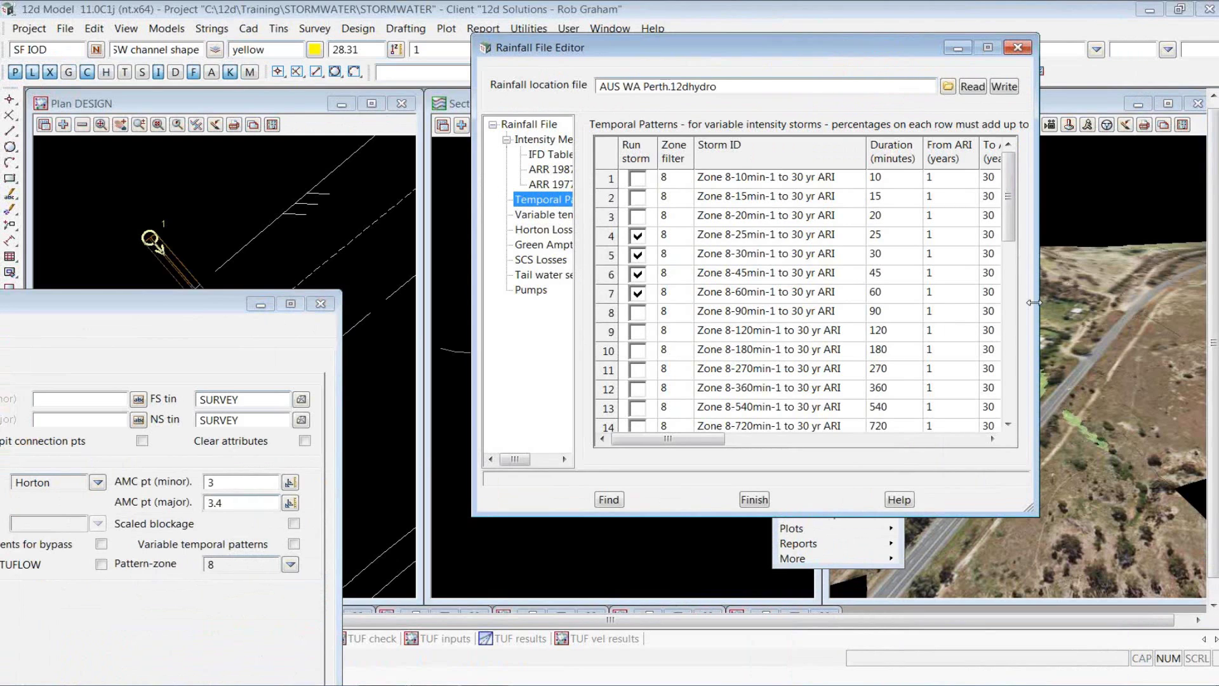
drag(1045, 309, 1202, 309)
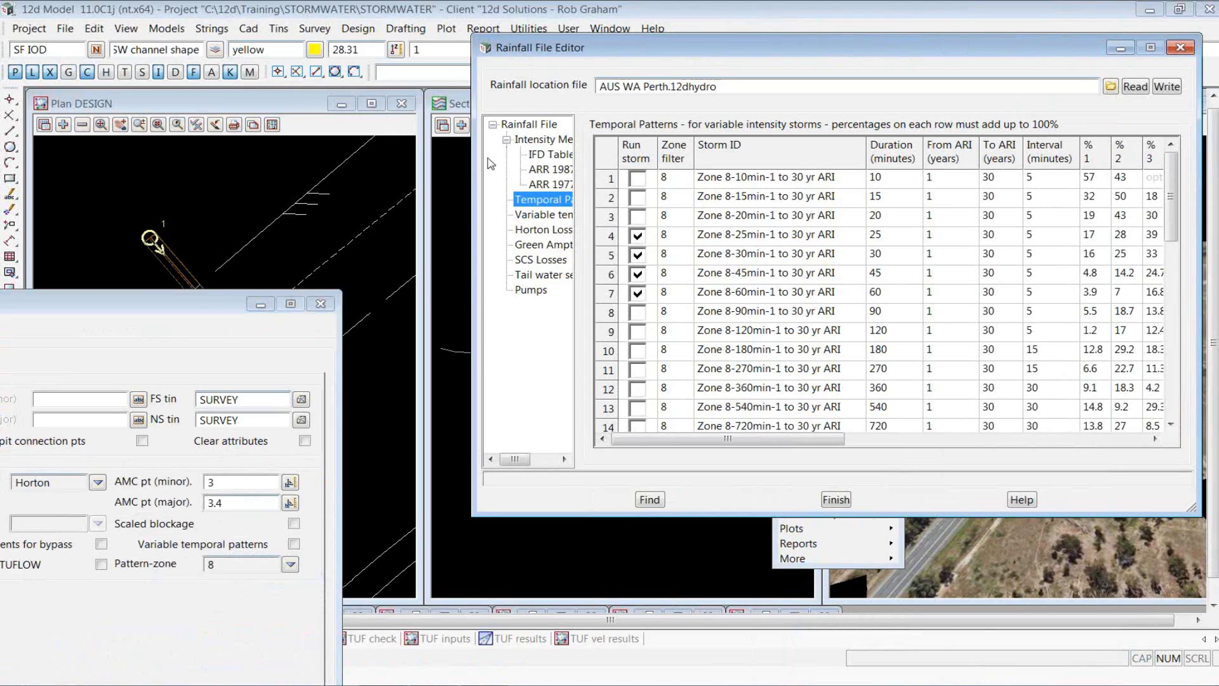
drag(475, 167, 348, 167)
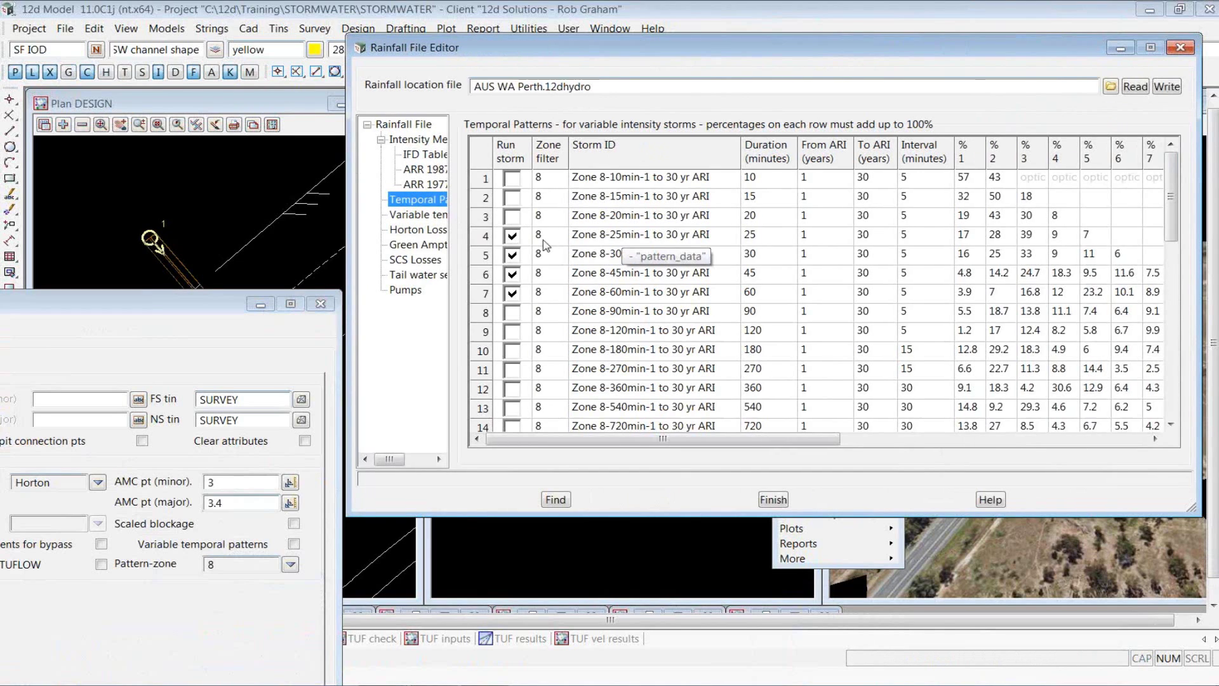
click(486, 236)
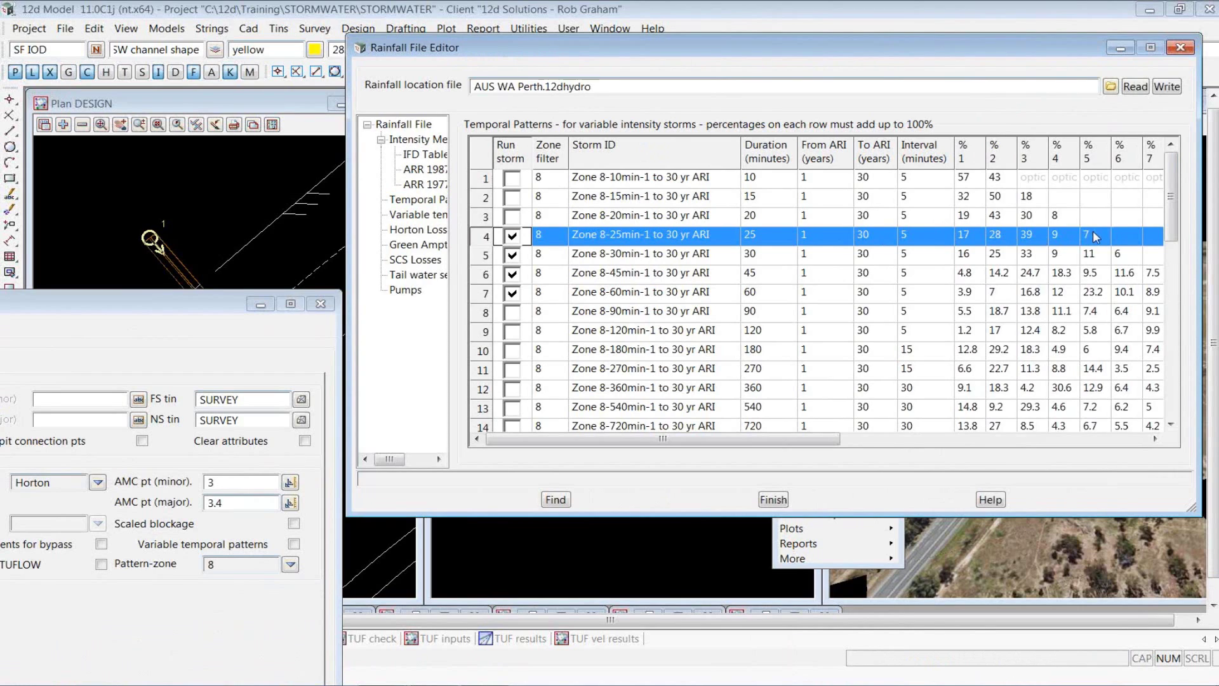
click(1037, 236)
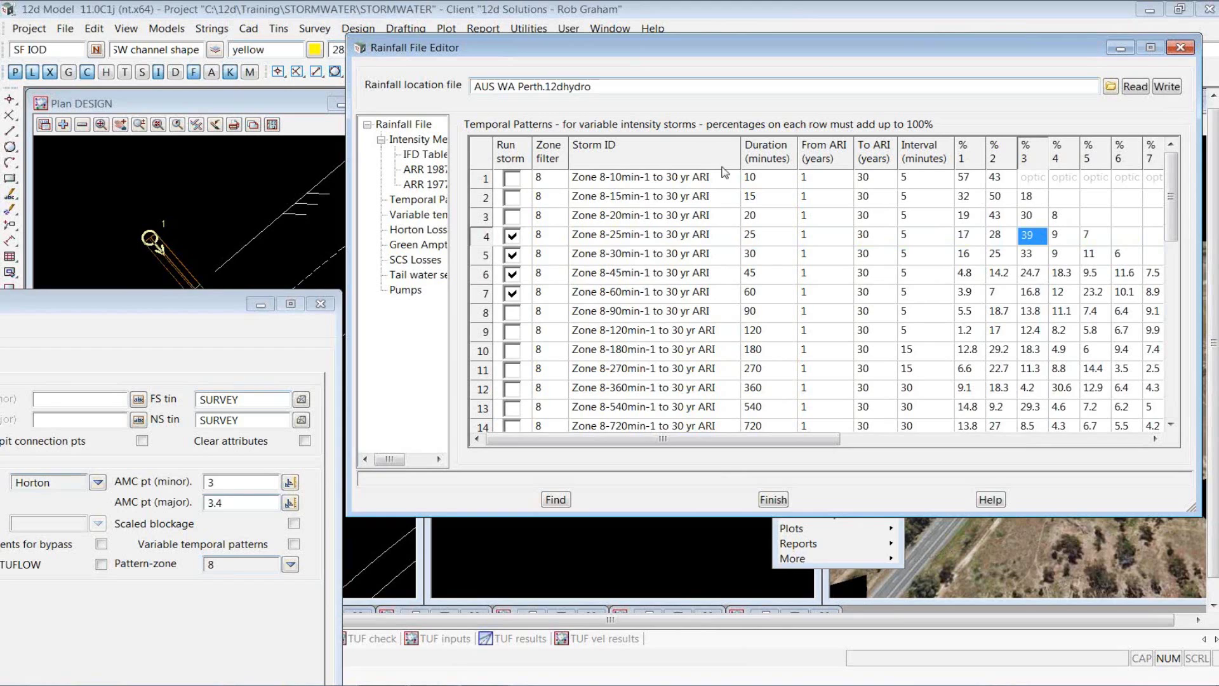
- Examine the Horton losses for B-Mod well drained soil, close the rainfall editor and bring the network editor back into full view
click(443, 231)
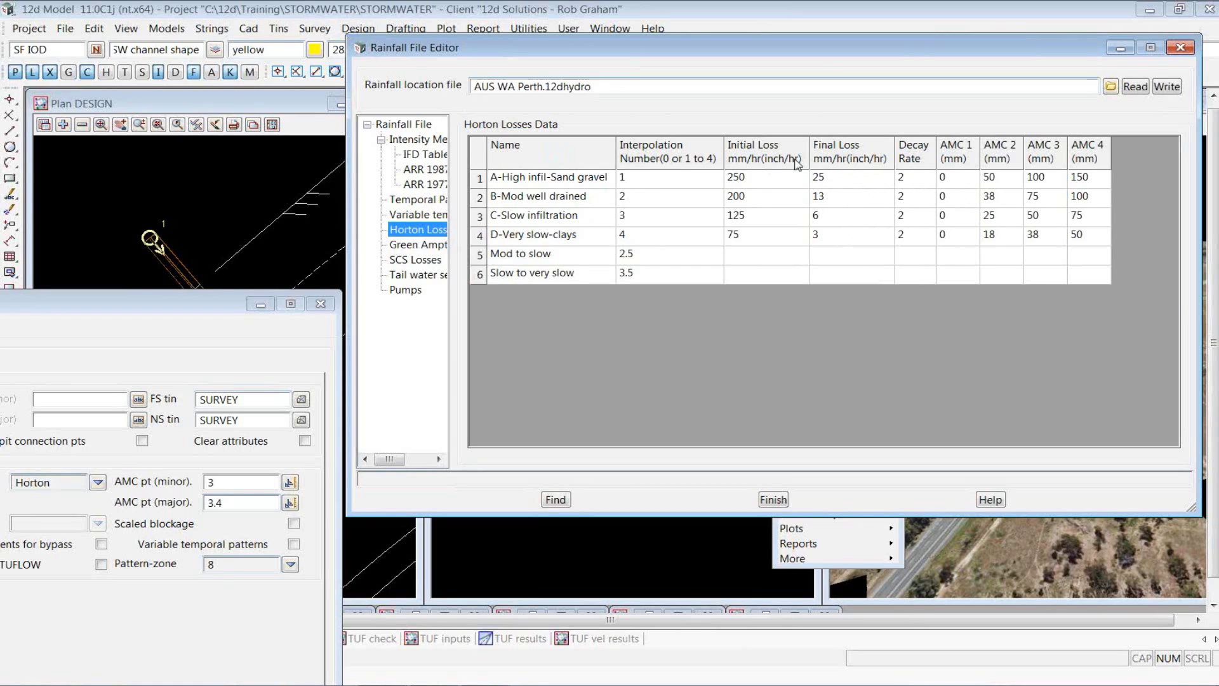
click(480, 198)
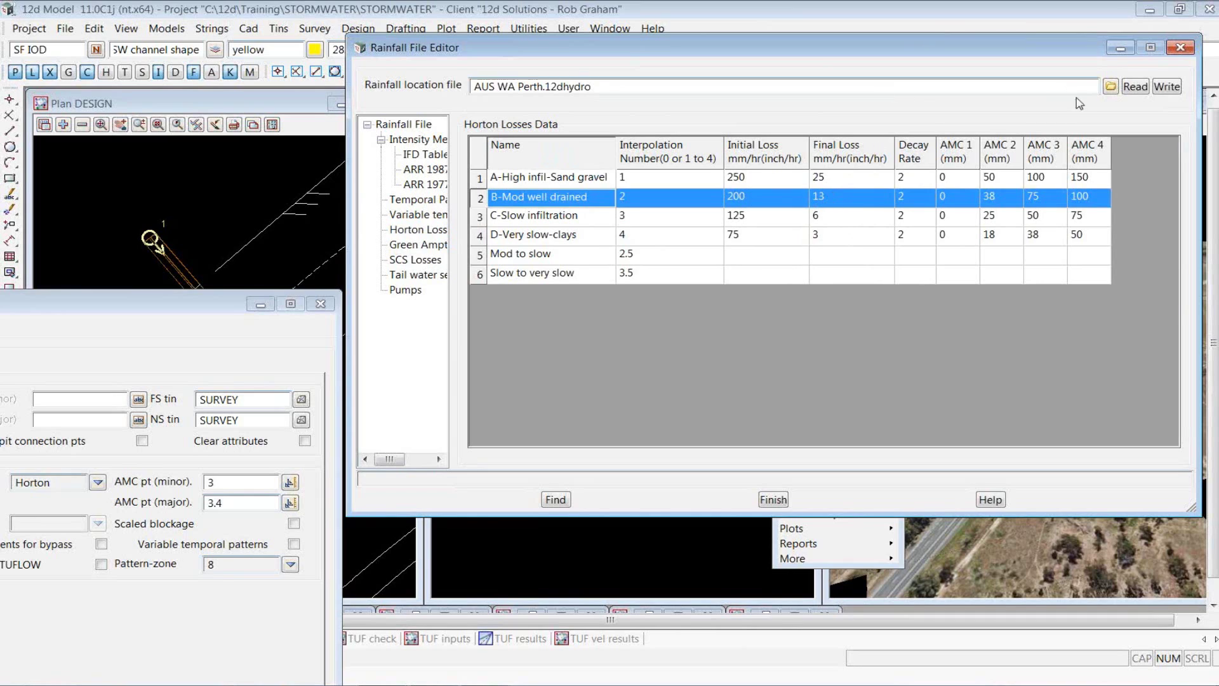
click(1177, 47)
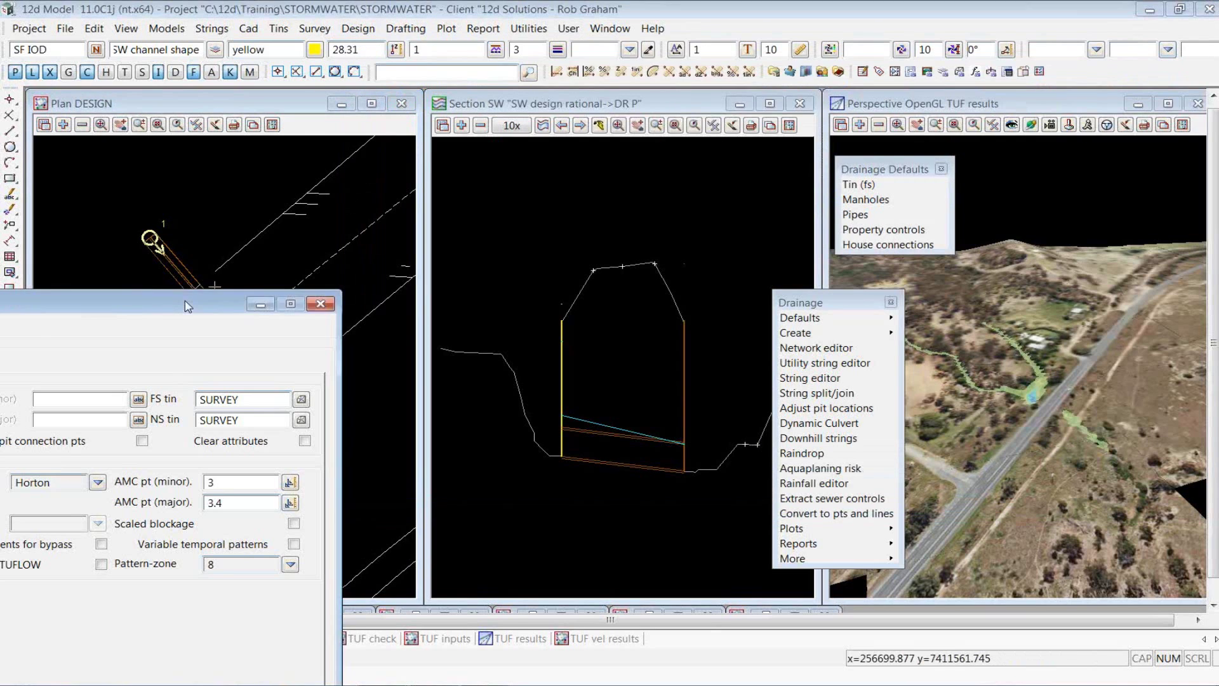
drag(184, 306, 996, 31)
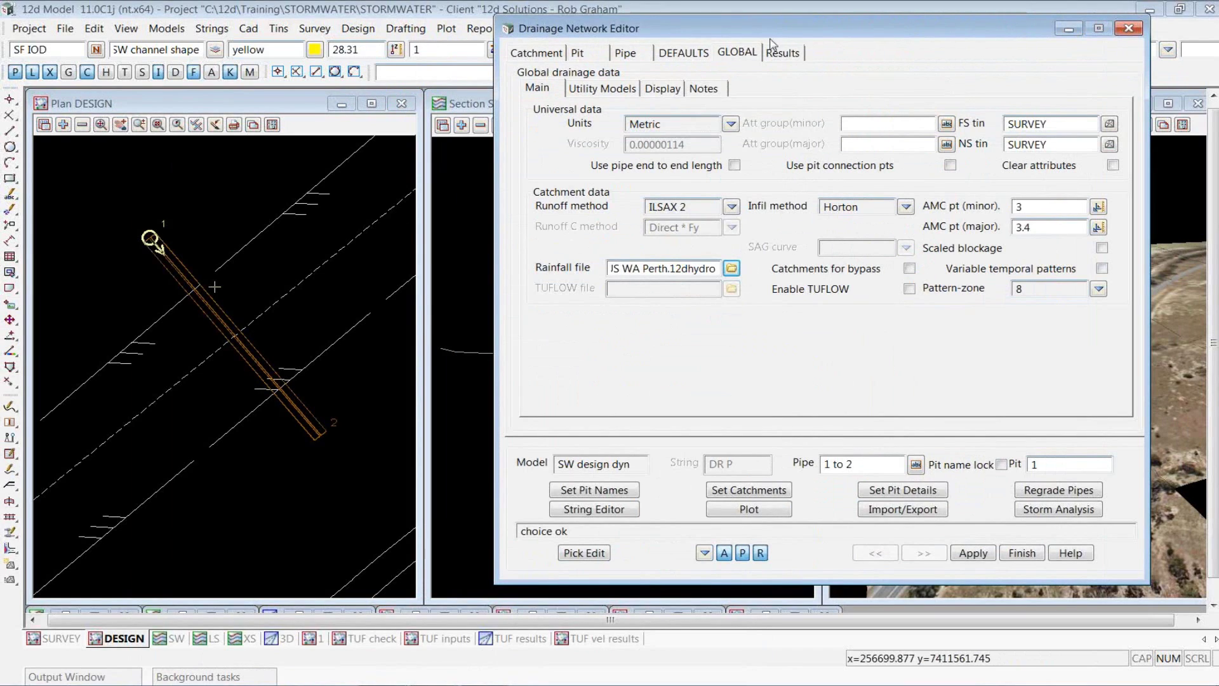
- Add the surface contours to the DESIGN plan view around the culvert
scroll(279, 466, down, 1)
scroll(290, 468, down, 1)
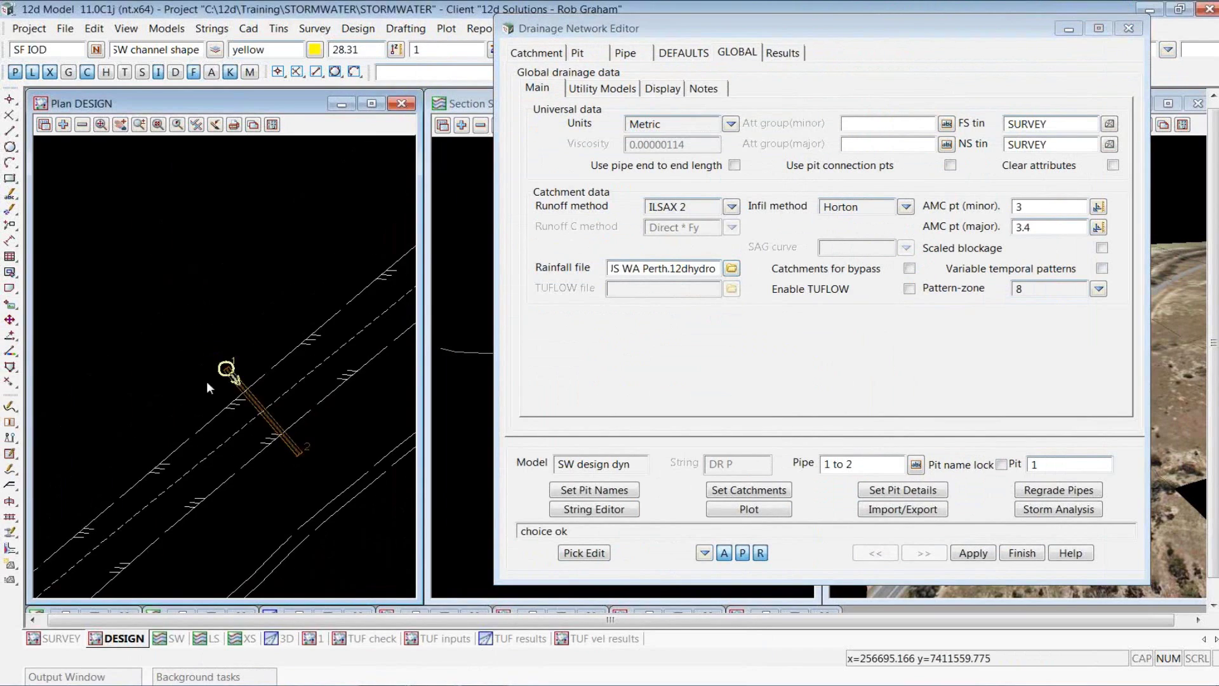
click(63, 125)
click(92, 168)
click(152, 300)
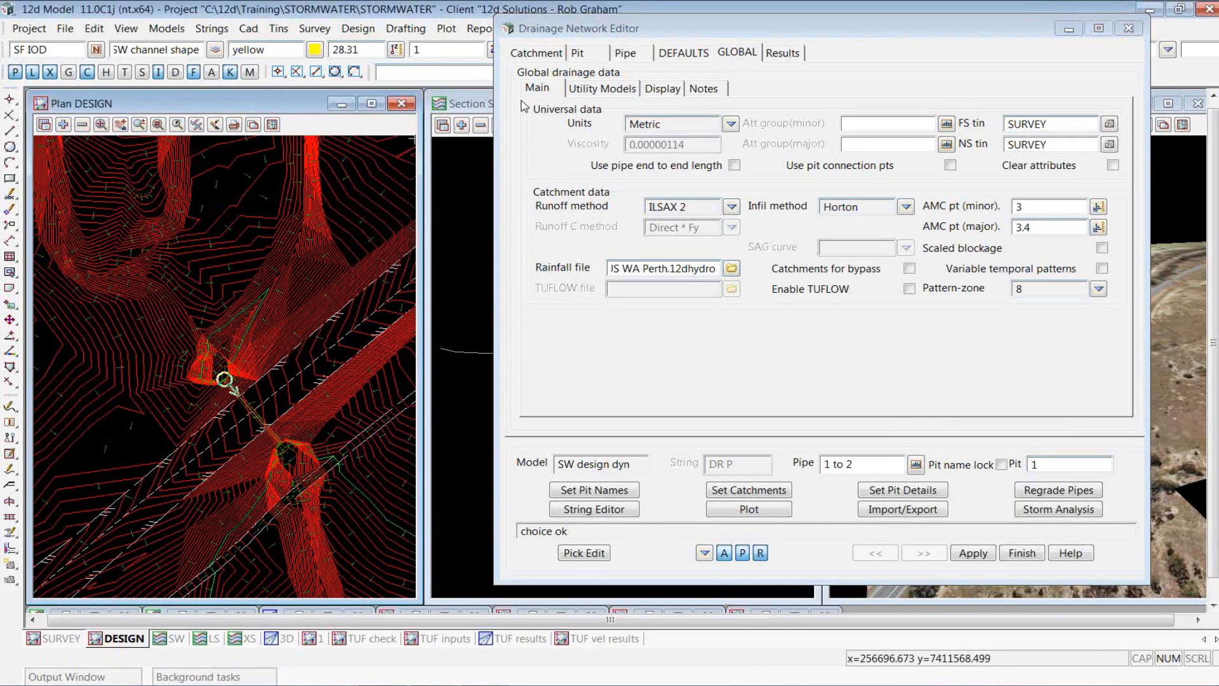
- Examine pit 1's level settings and its basin data, including the elevation-area table and storage graph
click(575, 56)
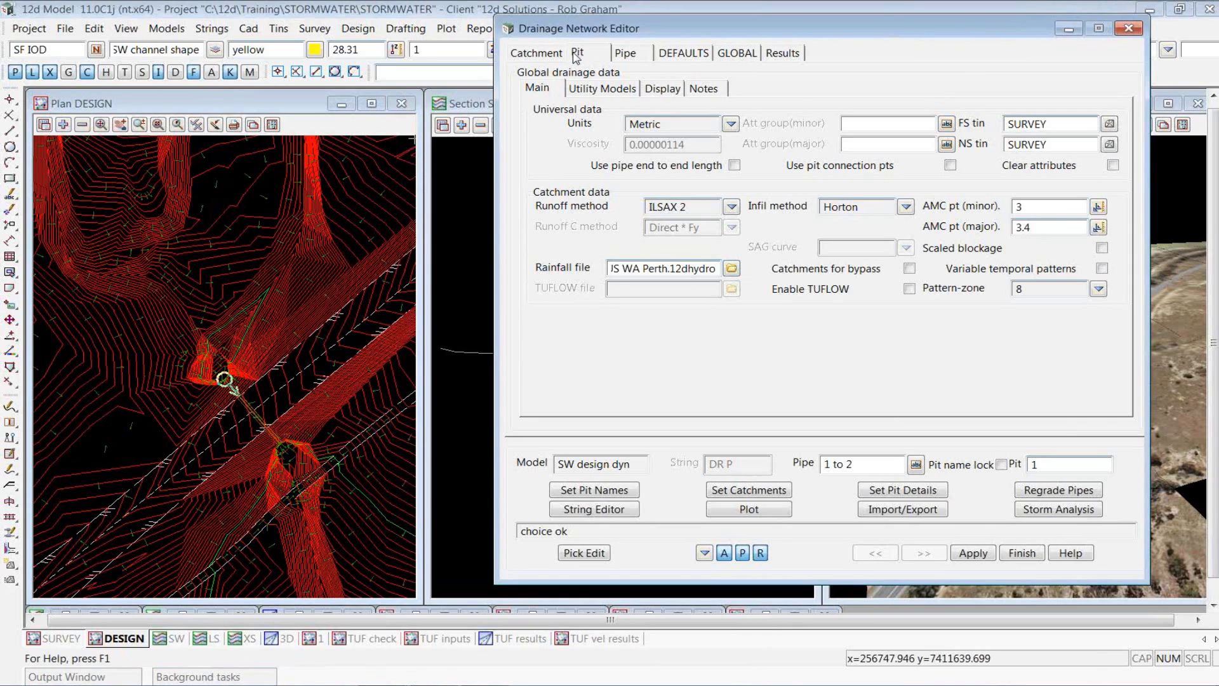
click(575, 56)
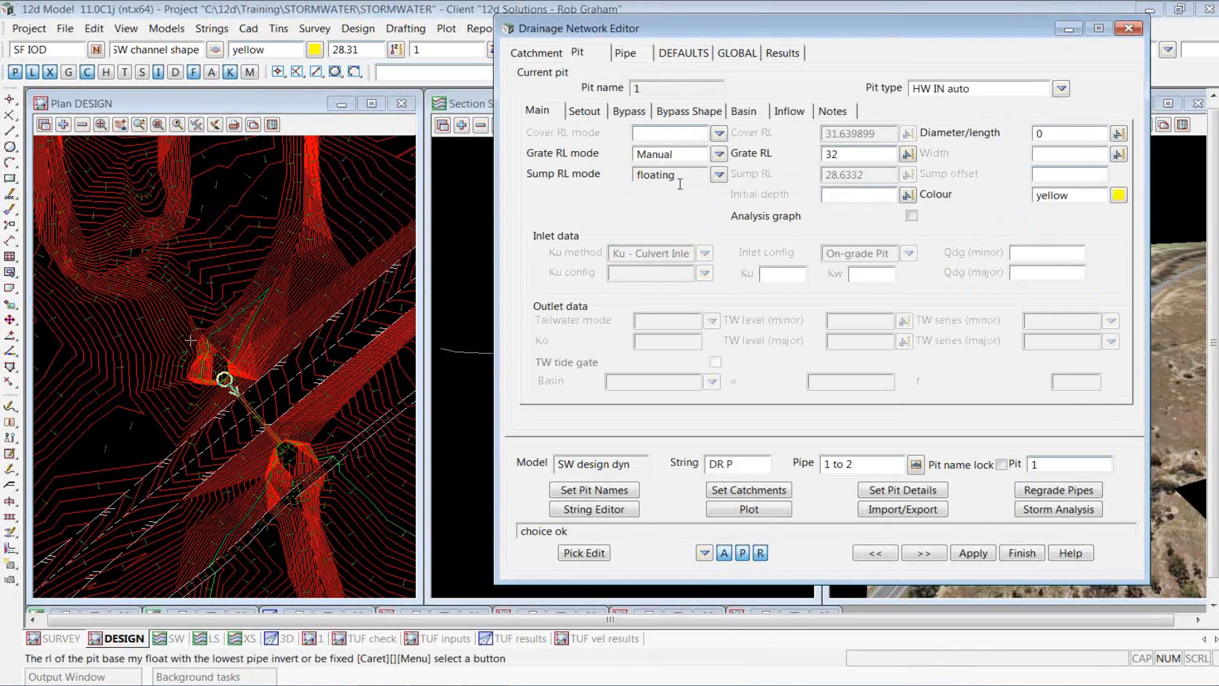
click(744, 115)
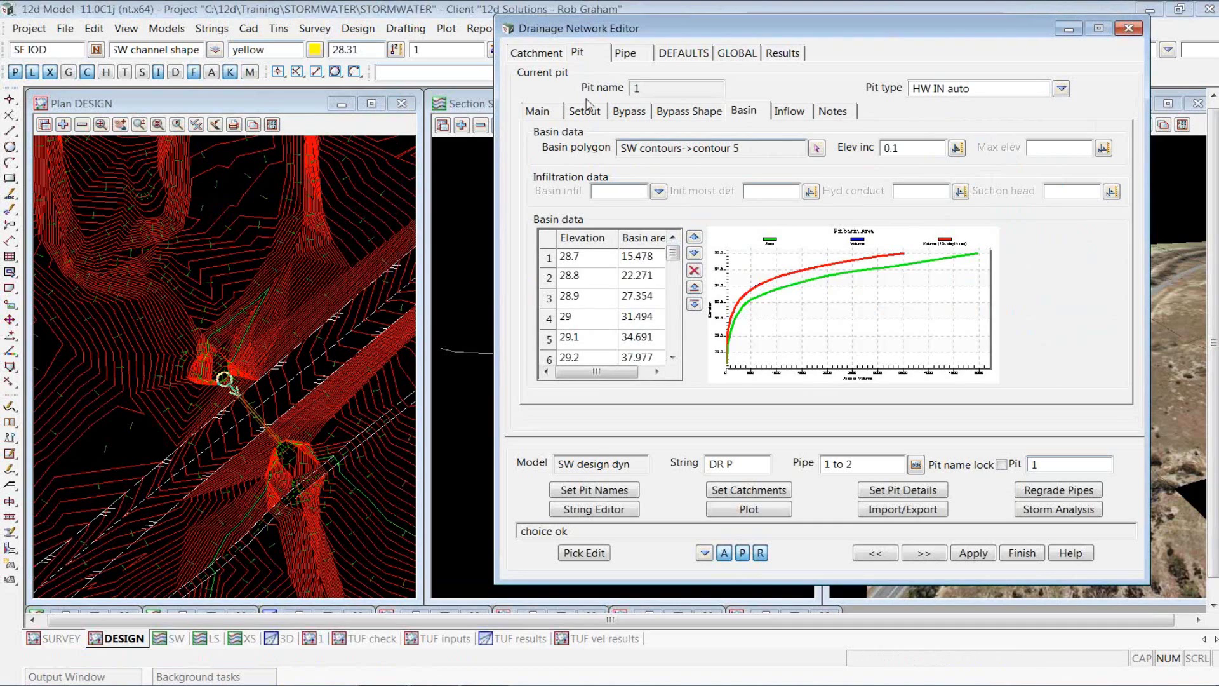
- Review the major contour settings and the contour minimum and maximum for contouring the SURVEY tin, and close the contour tool without processing
click(278, 29)
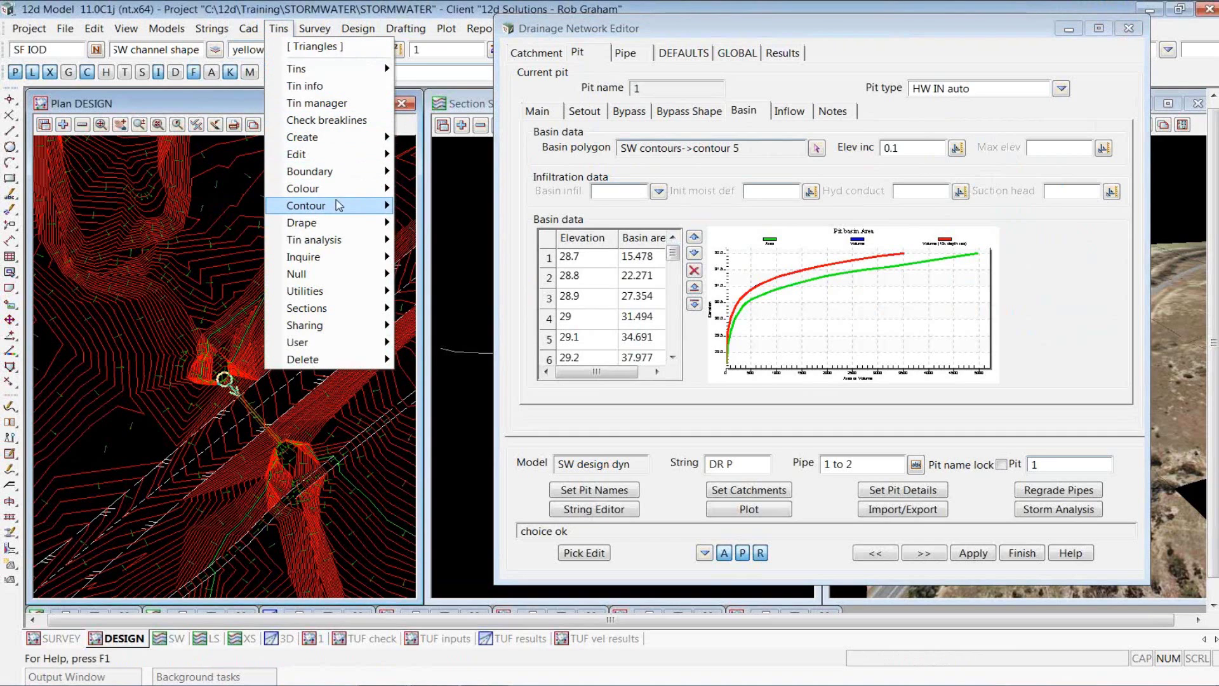
mouse_move(339, 205)
click(443, 227)
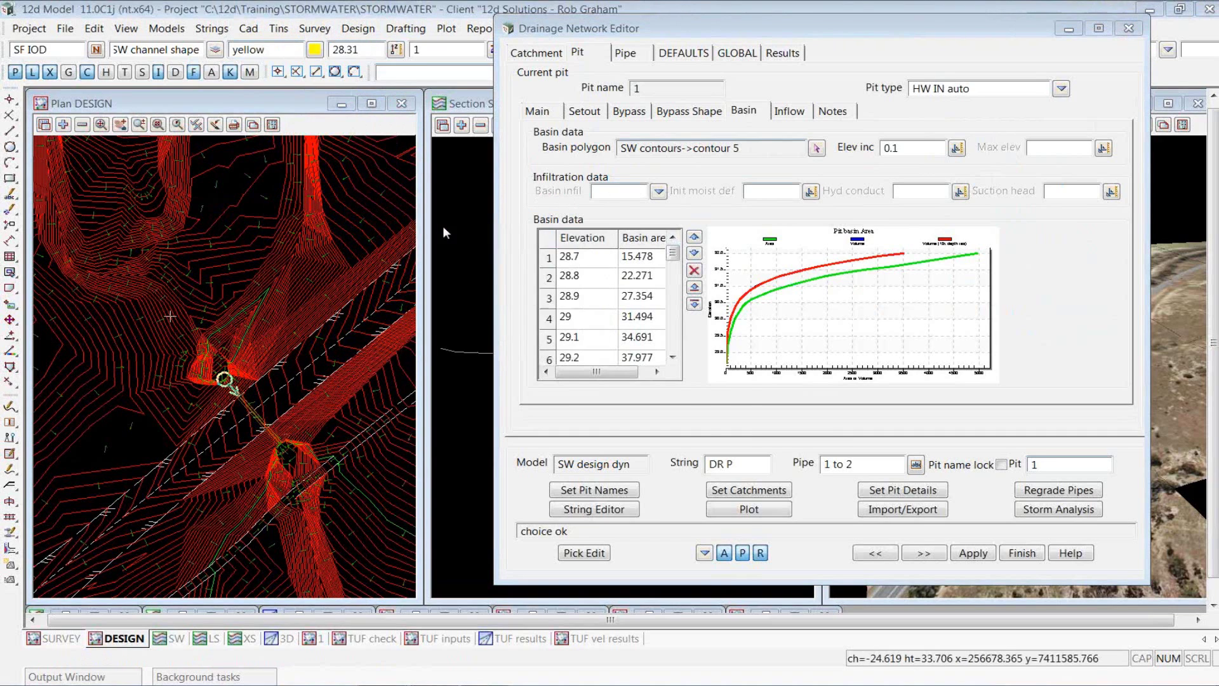
drag(605, 246, 398, 149)
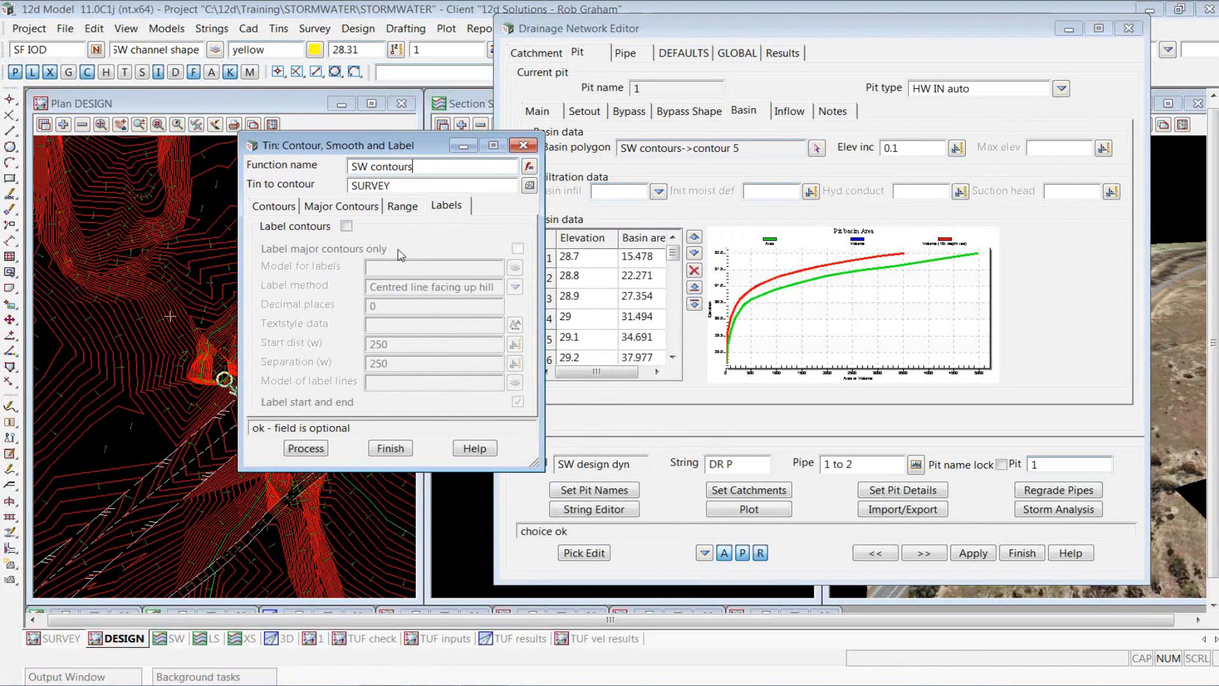
click(342, 207)
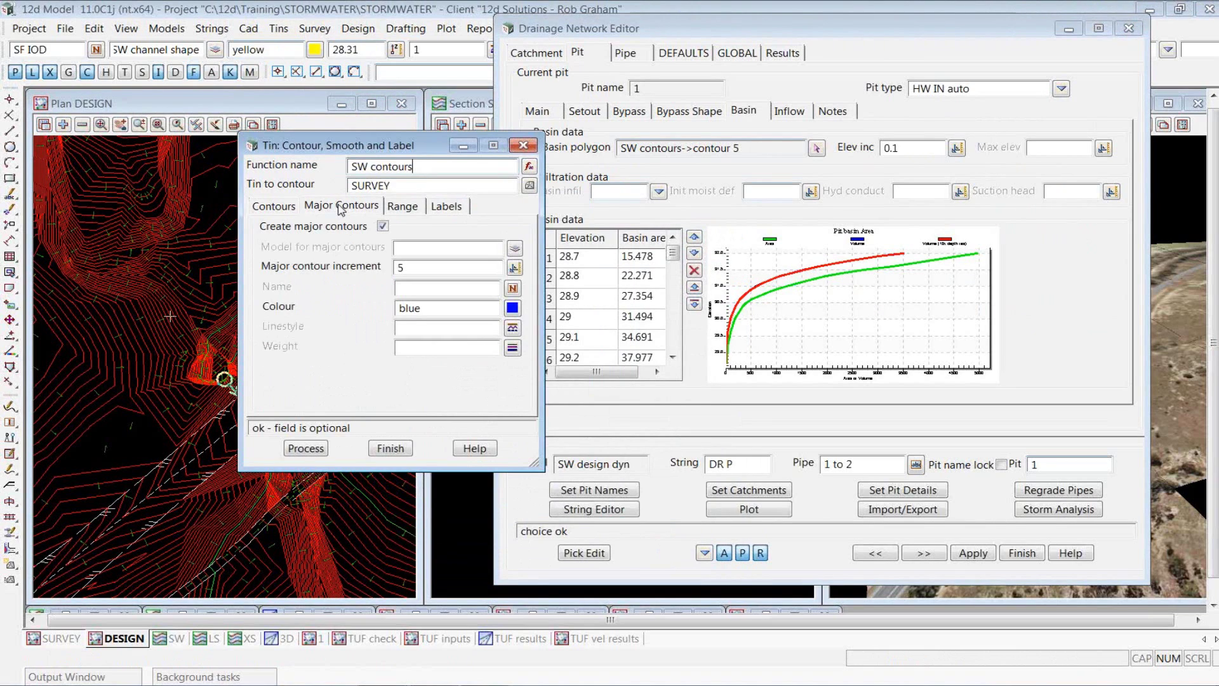
click(407, 206)
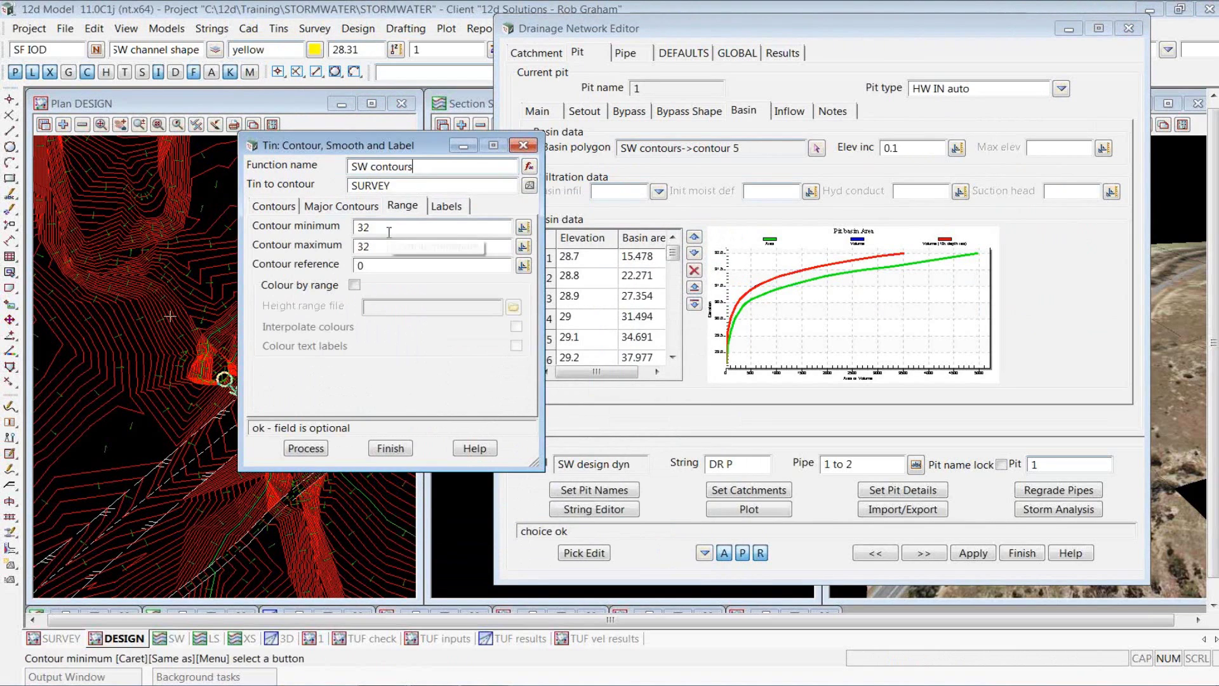
click(387, 230)
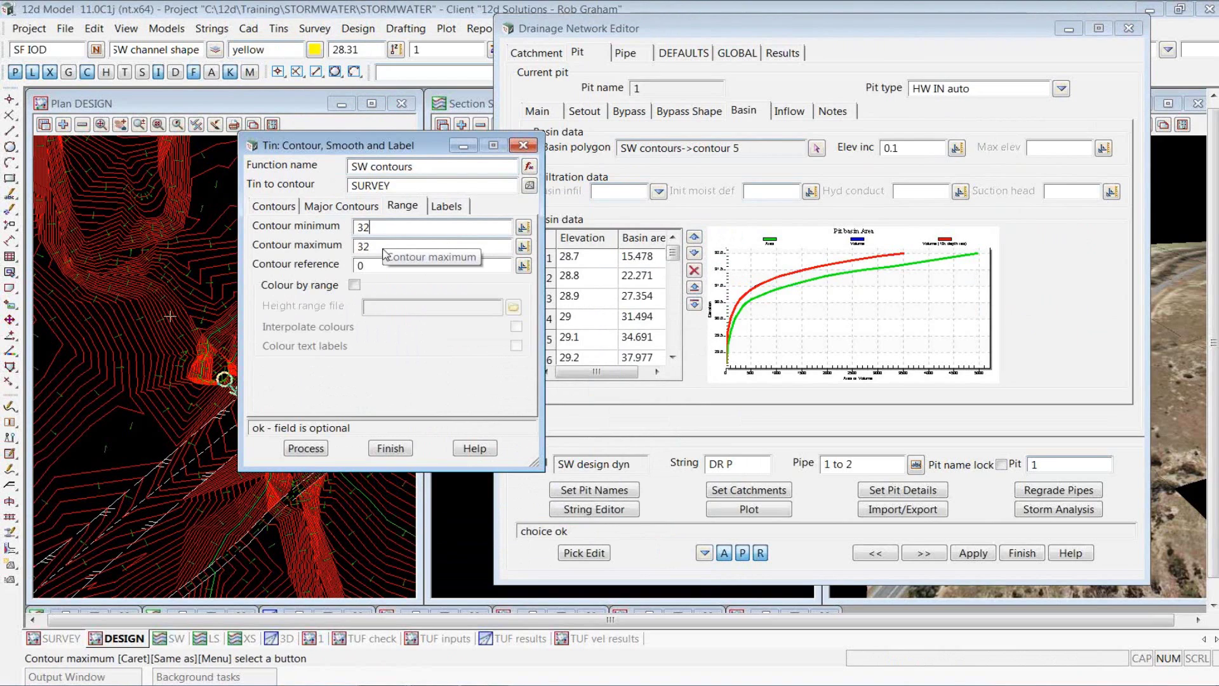
click(386, 247)
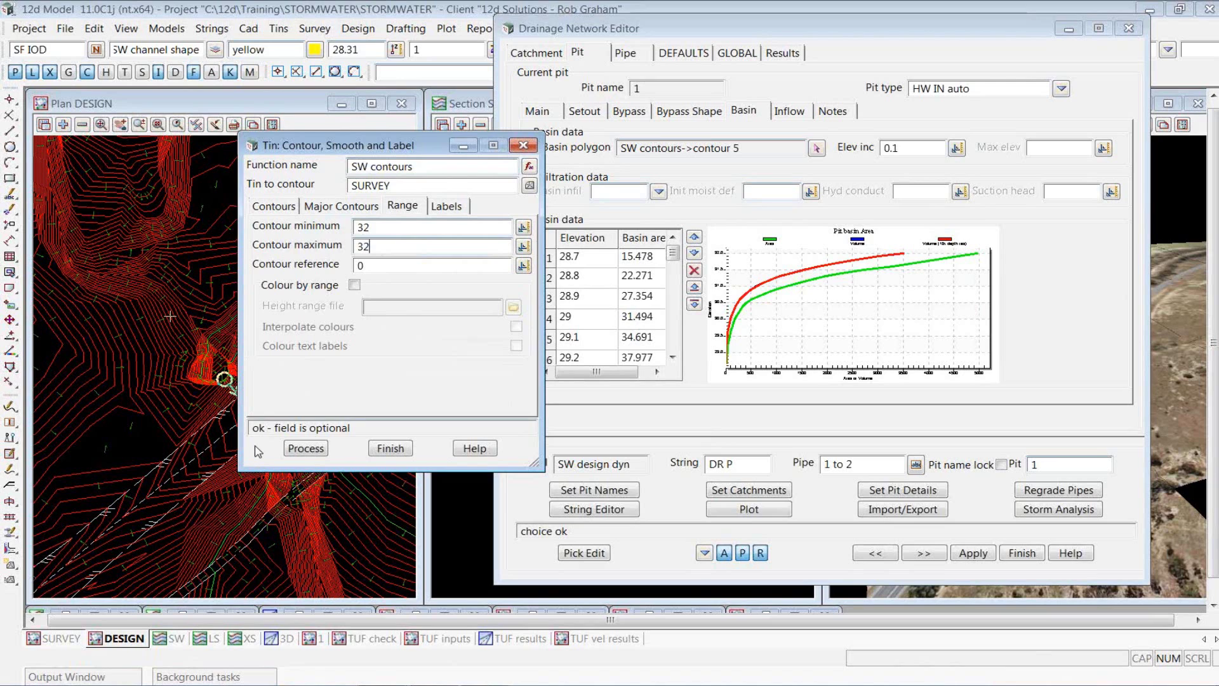
click(391, 448)
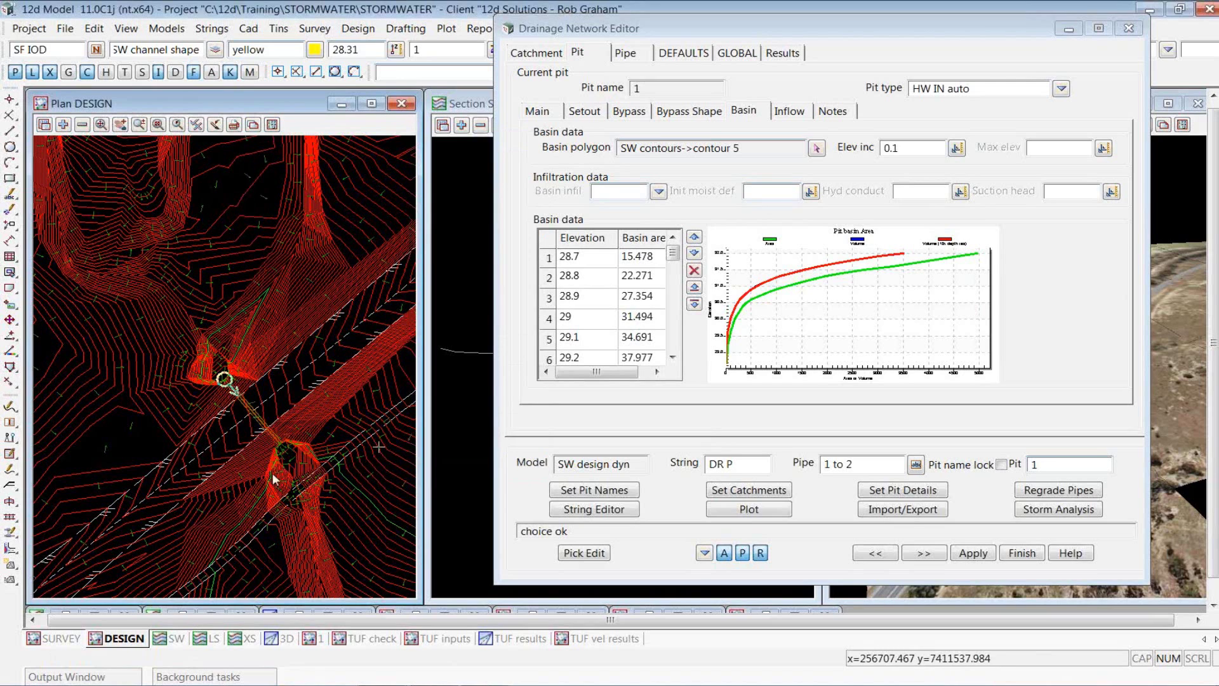
- Add the SW contours model to the DESIGN plan view
click(63, 124)
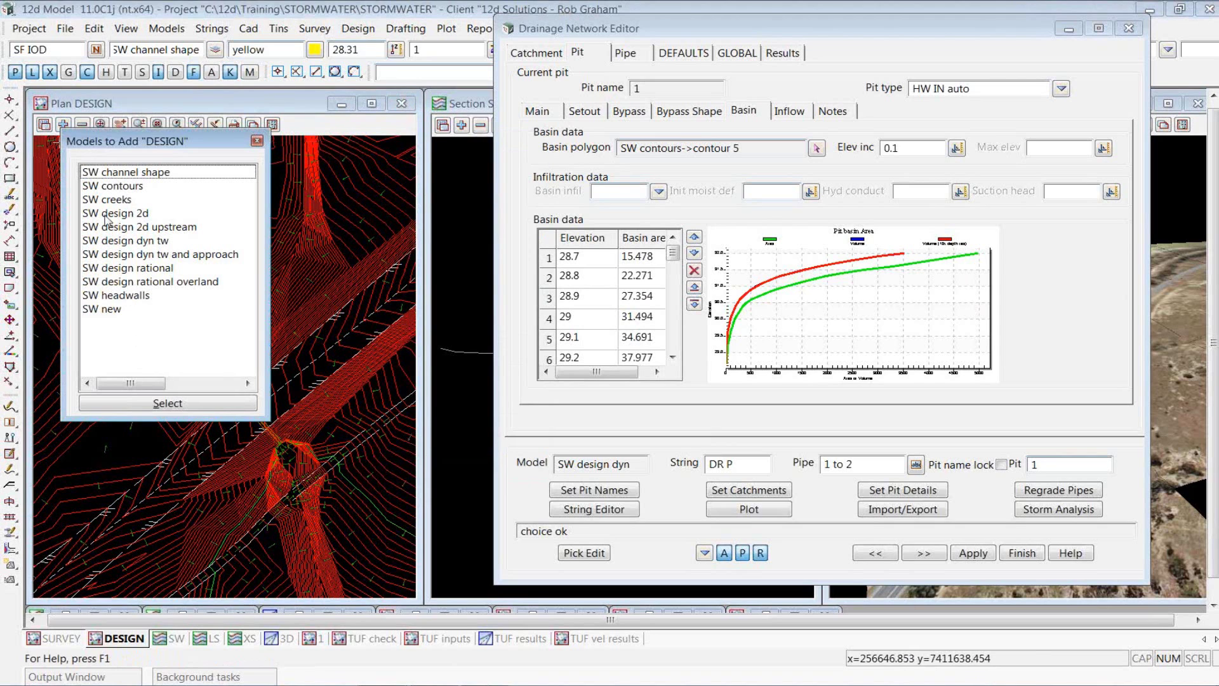
click(112, 188)
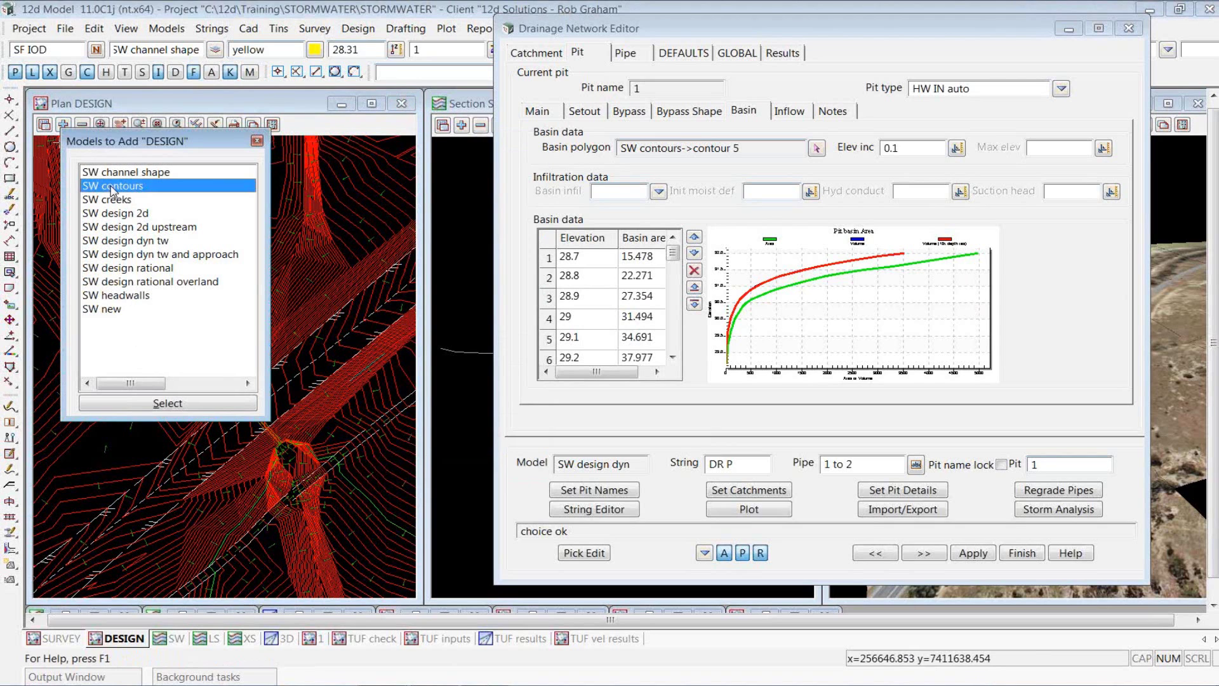
double_click(112, 188)
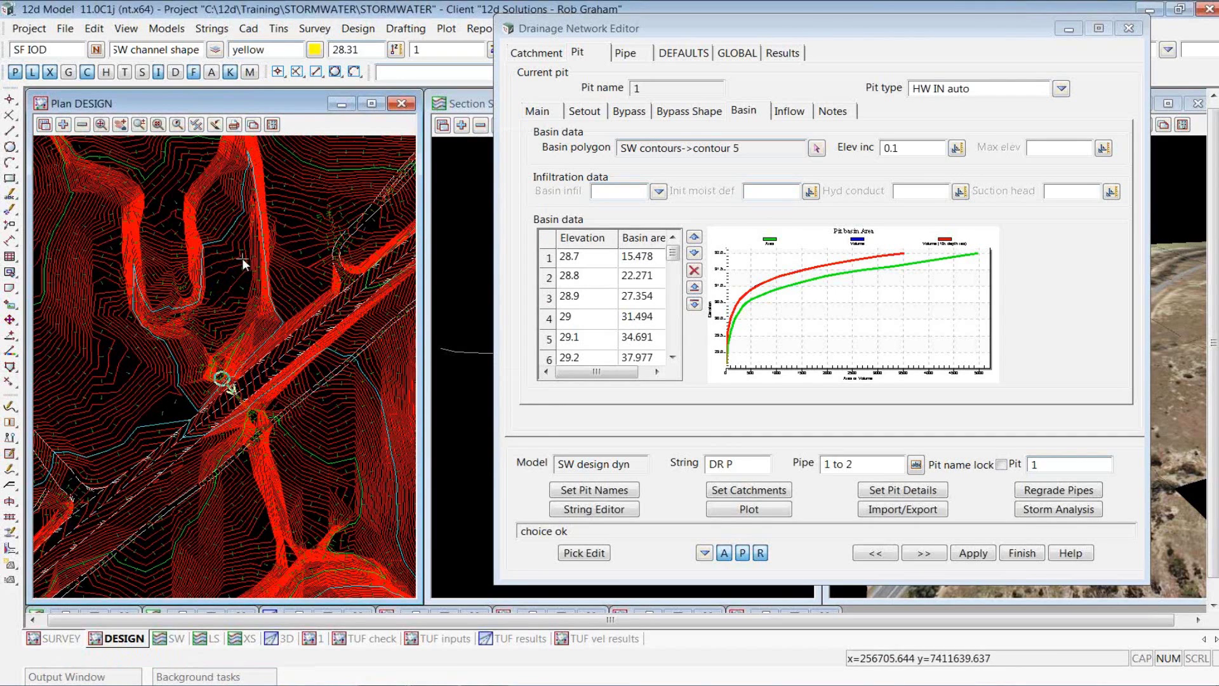
- Reselect the contour around the ponding area upstream of the culvert as pit 1's basin polygon and check the elevation increment
click(816, 149)
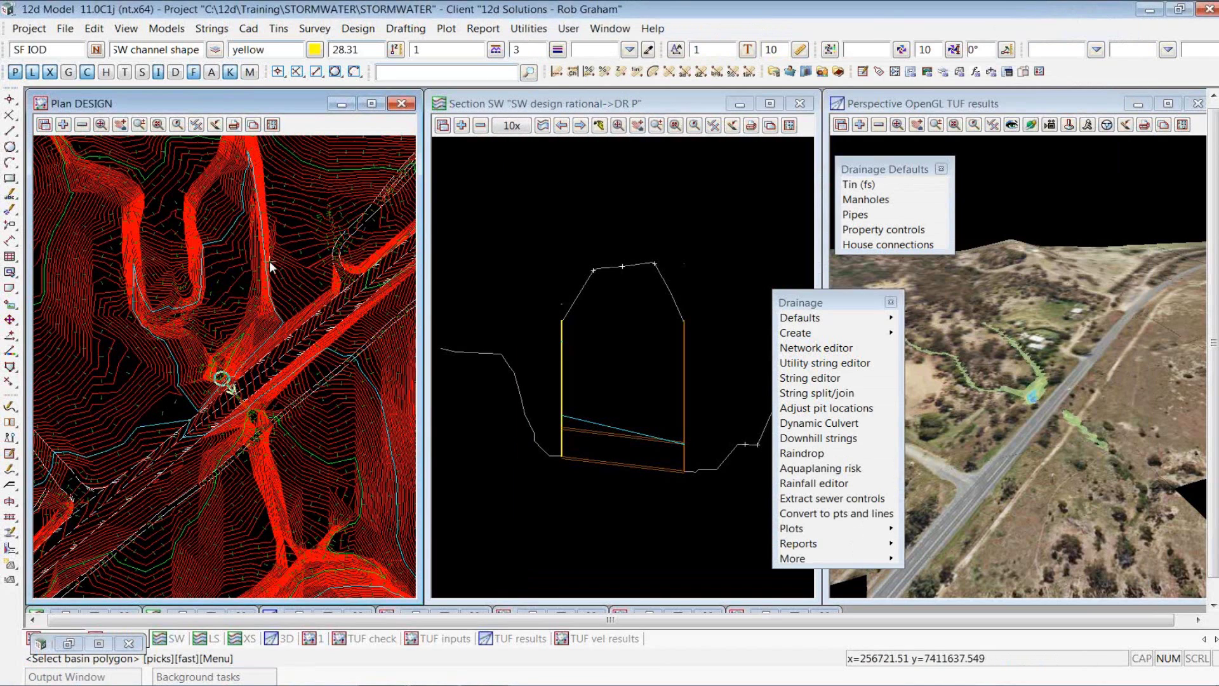
click(270, 262)
middle_click(272, 265)
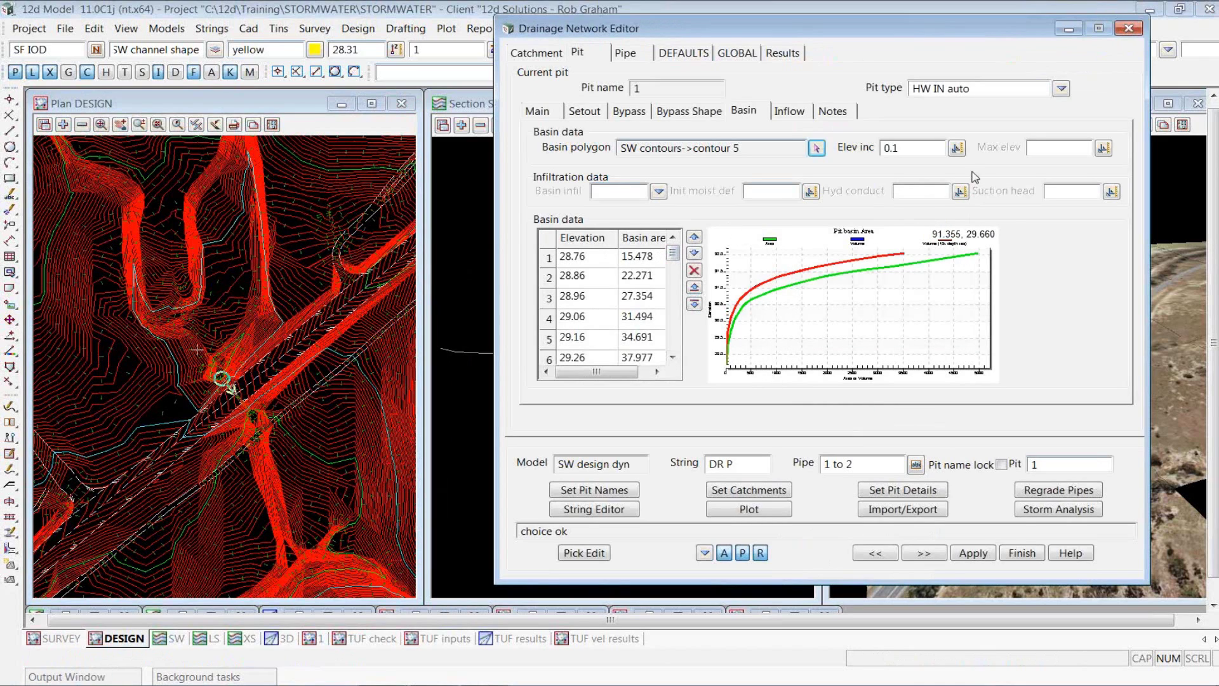
double_click(931, 146)
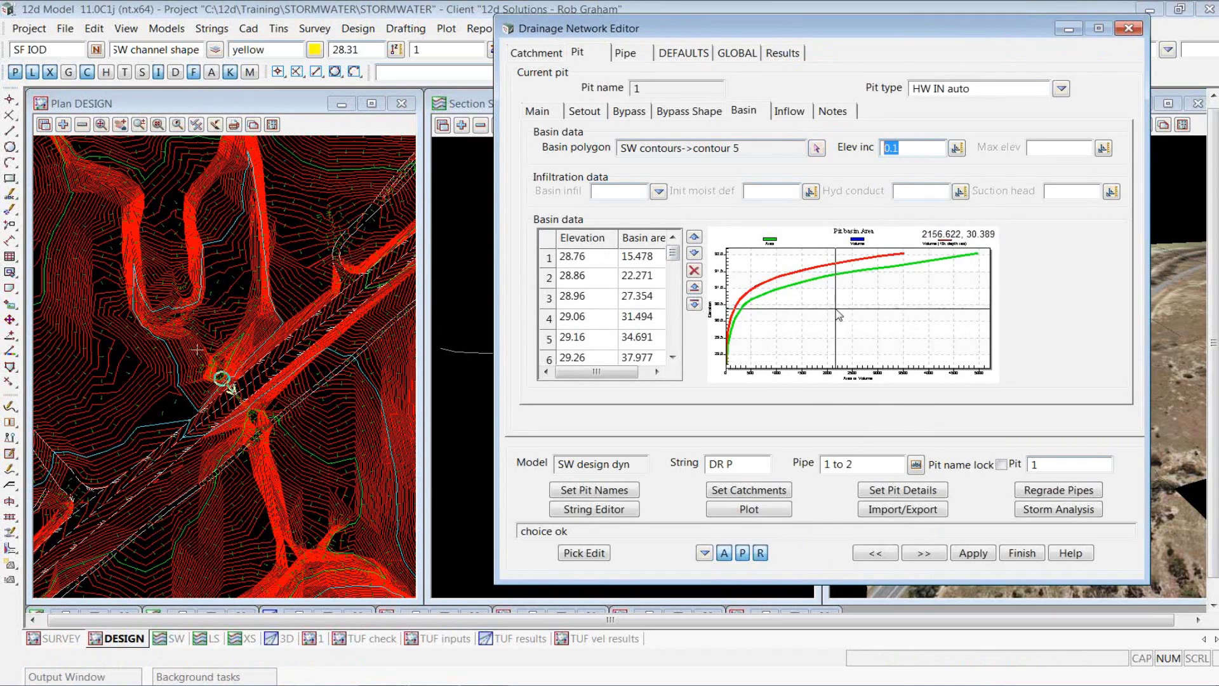
- Examine the pit basin area graph full screen with its data points marked, and return to the network editor
right_click(857, 313)
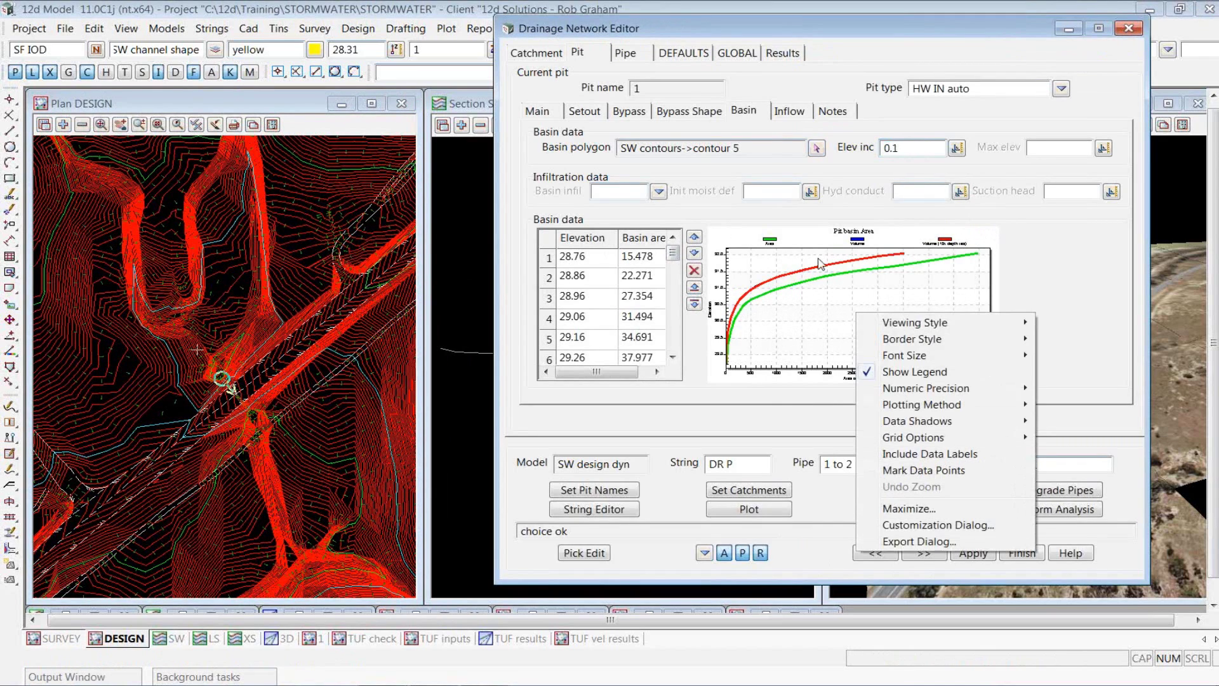
click(895, 508)
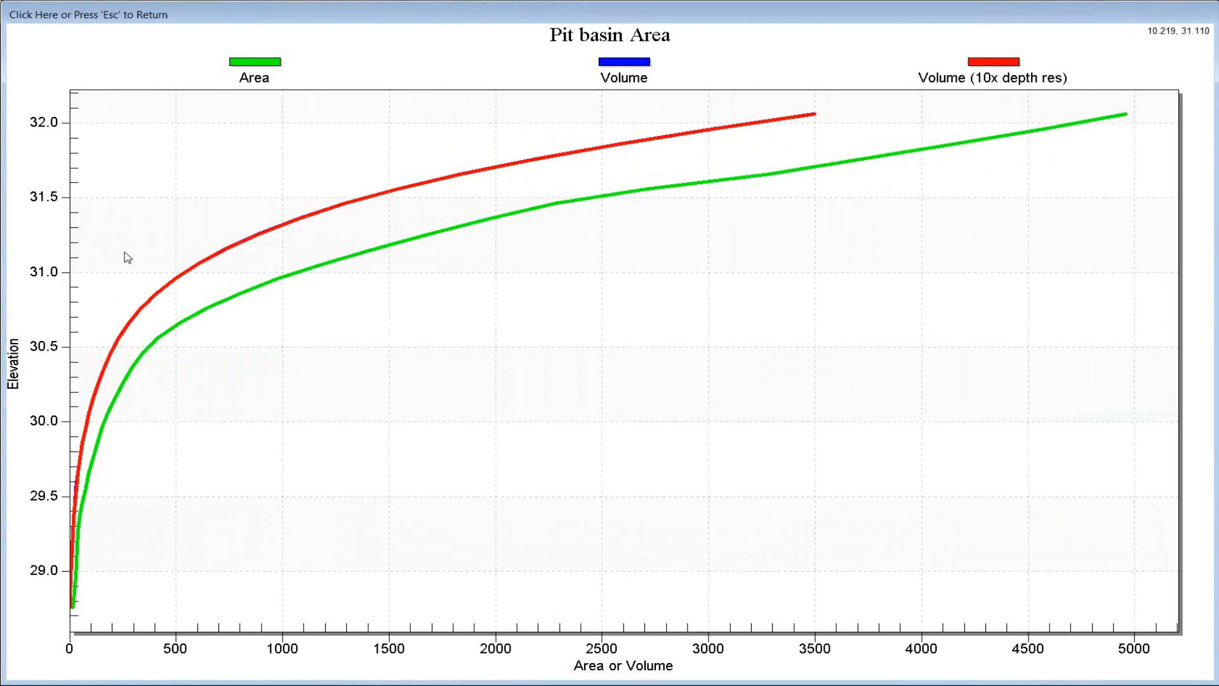
right_click(159, 217)
click(214, 366)
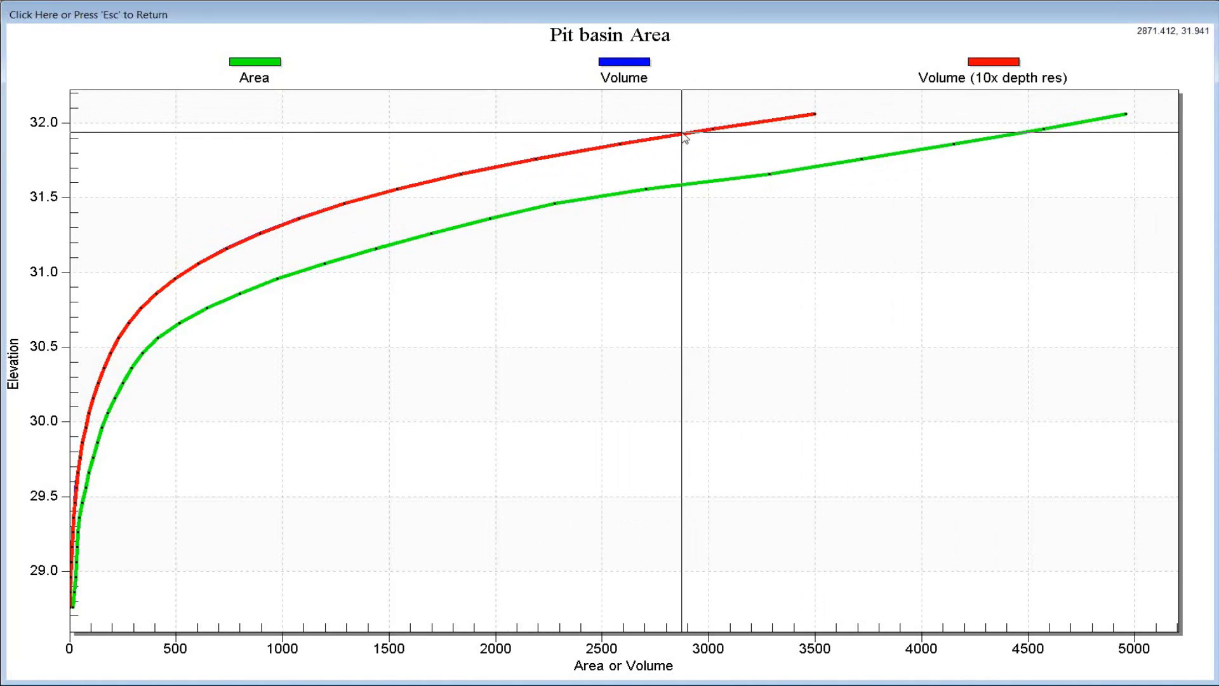
click(662, 20)
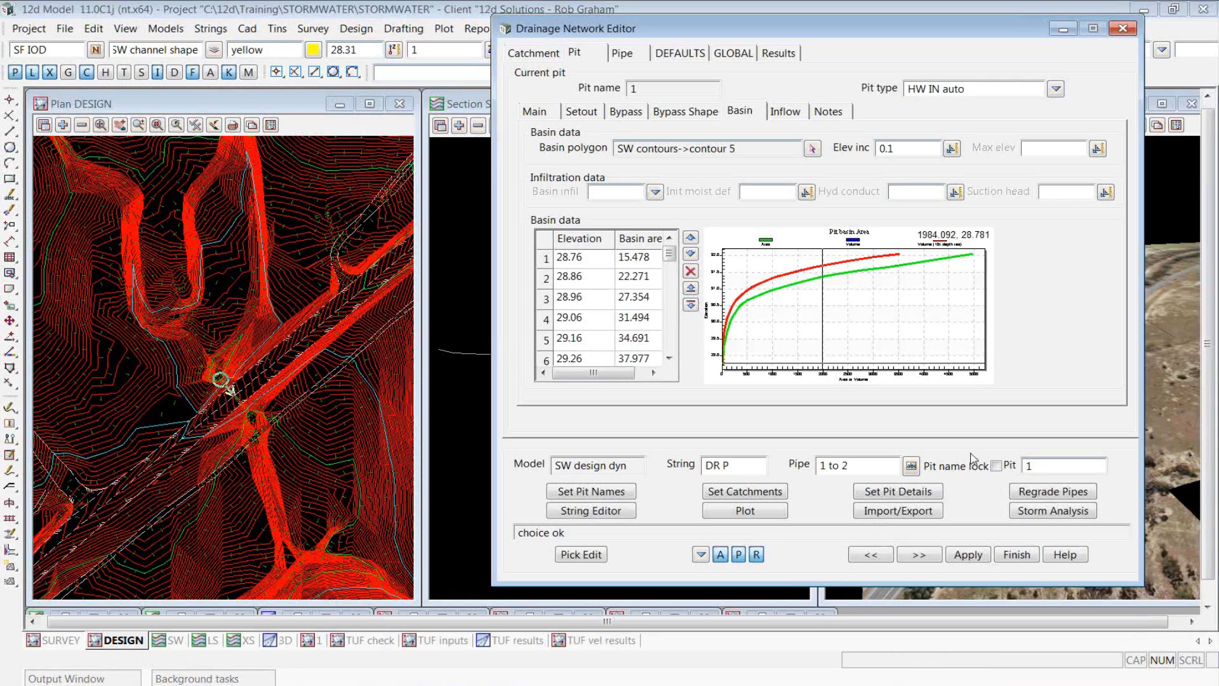
- Run the storm analysis on the SW design dyn model for the major 50-year event with plan results generated
click(1048, 511)
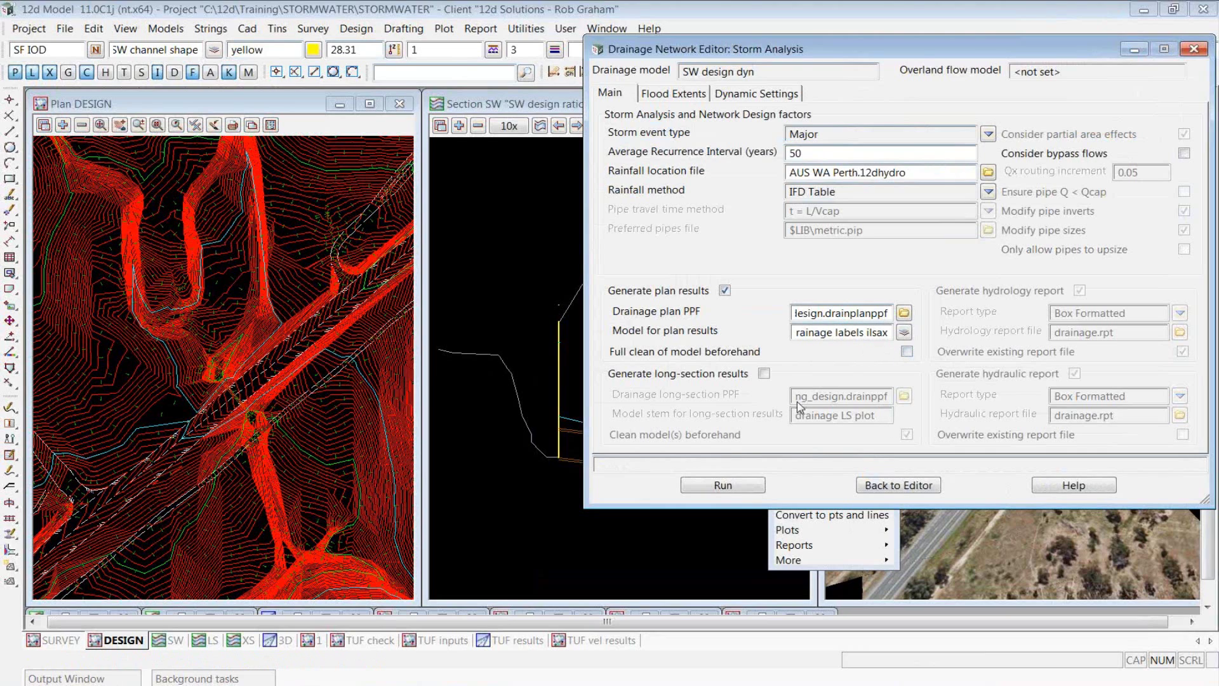
click(723, 485)
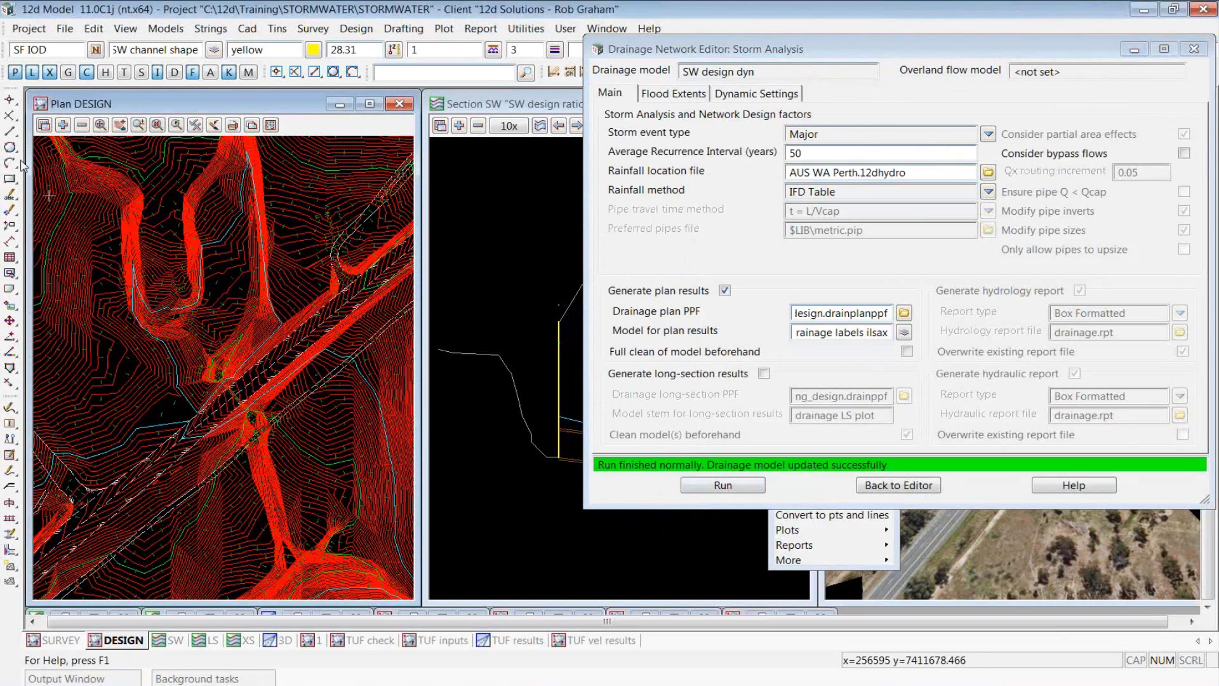
- Replace the SURVEY tin in the DESIGN plan view with the drainage labels ilsax model and inspect the flow labels along the culvert
click(82, 127)
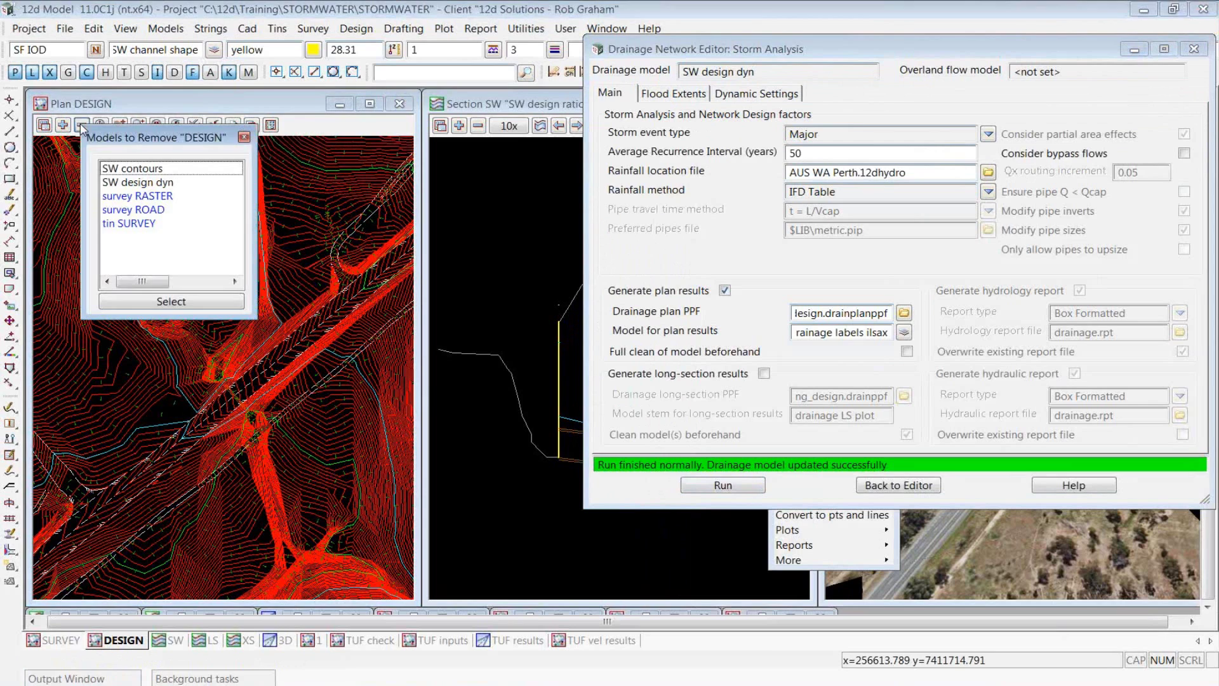
click(134, 227)
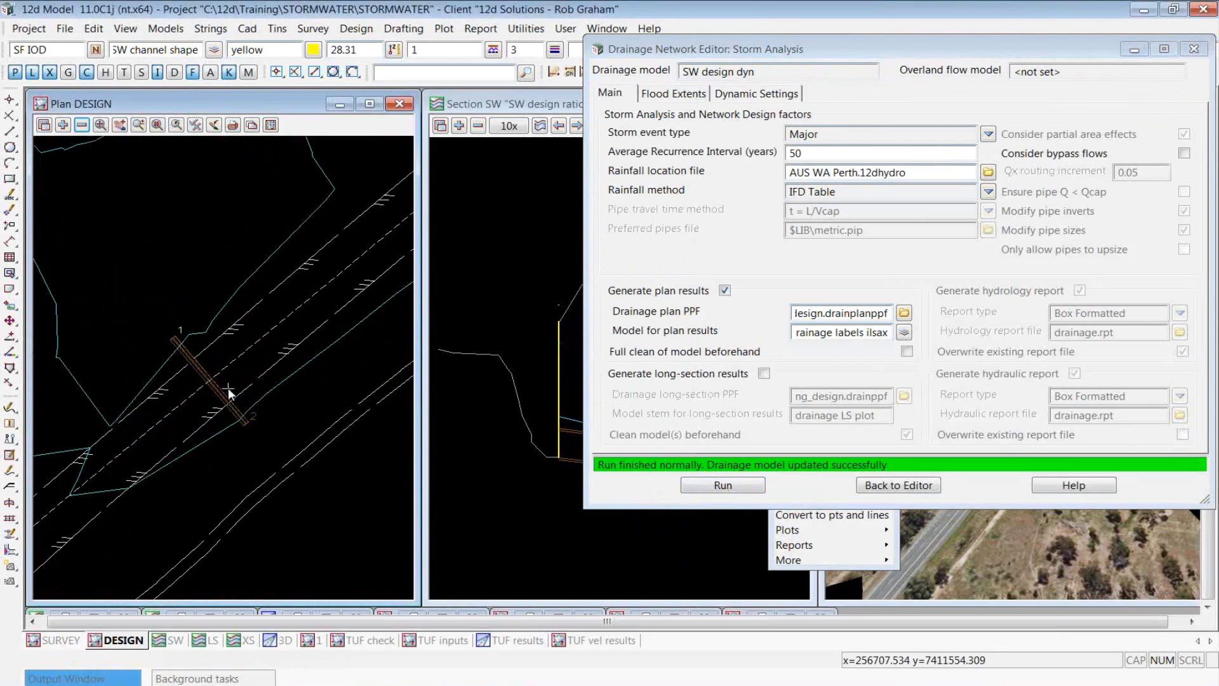
scroll(228, 387, up, 2)
click(653, 374)
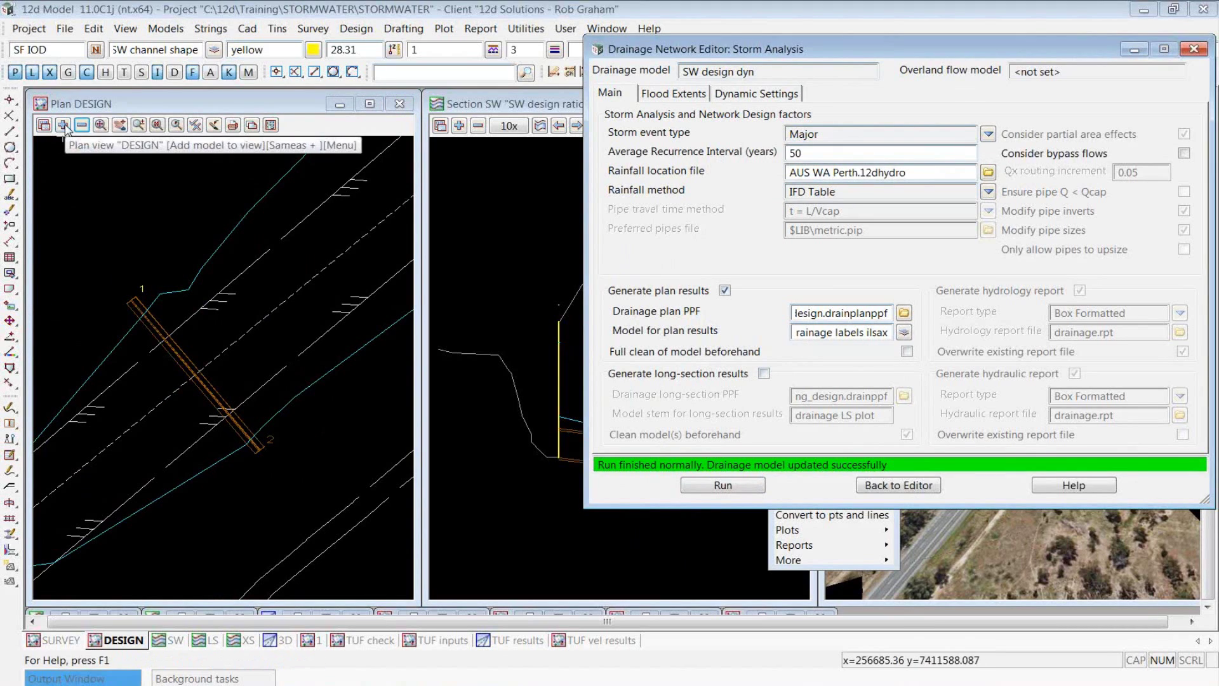
click(64, 126)
click(148, 294)
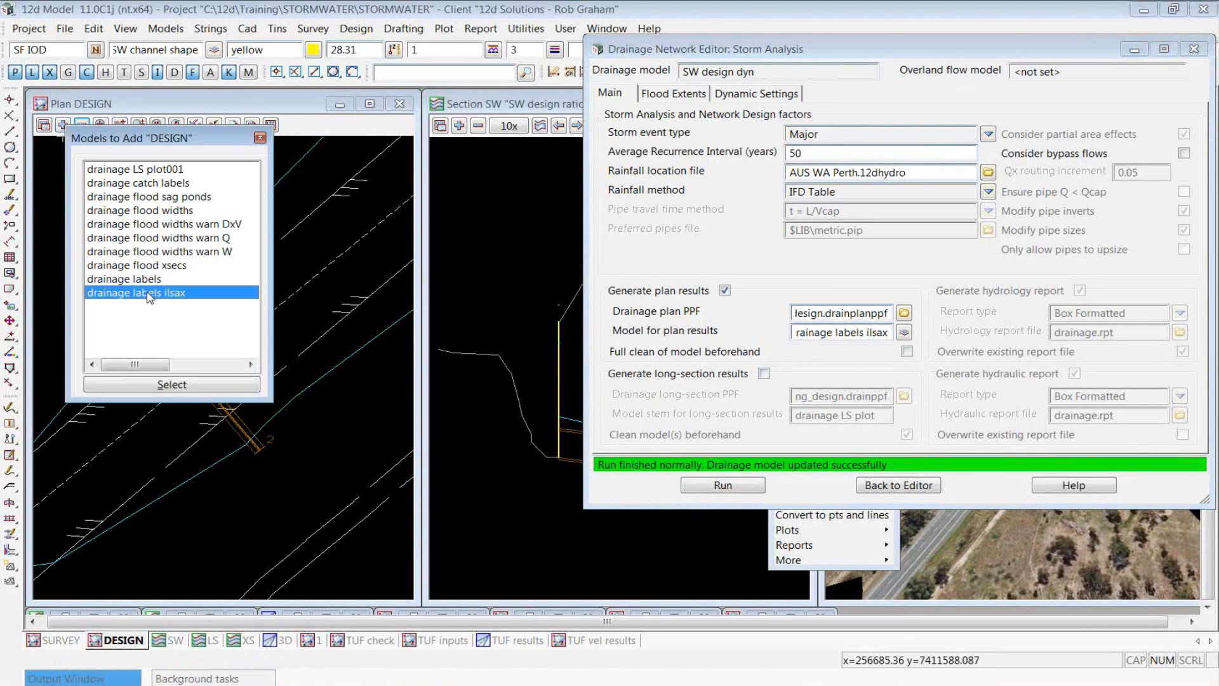
double_click(146, 292)
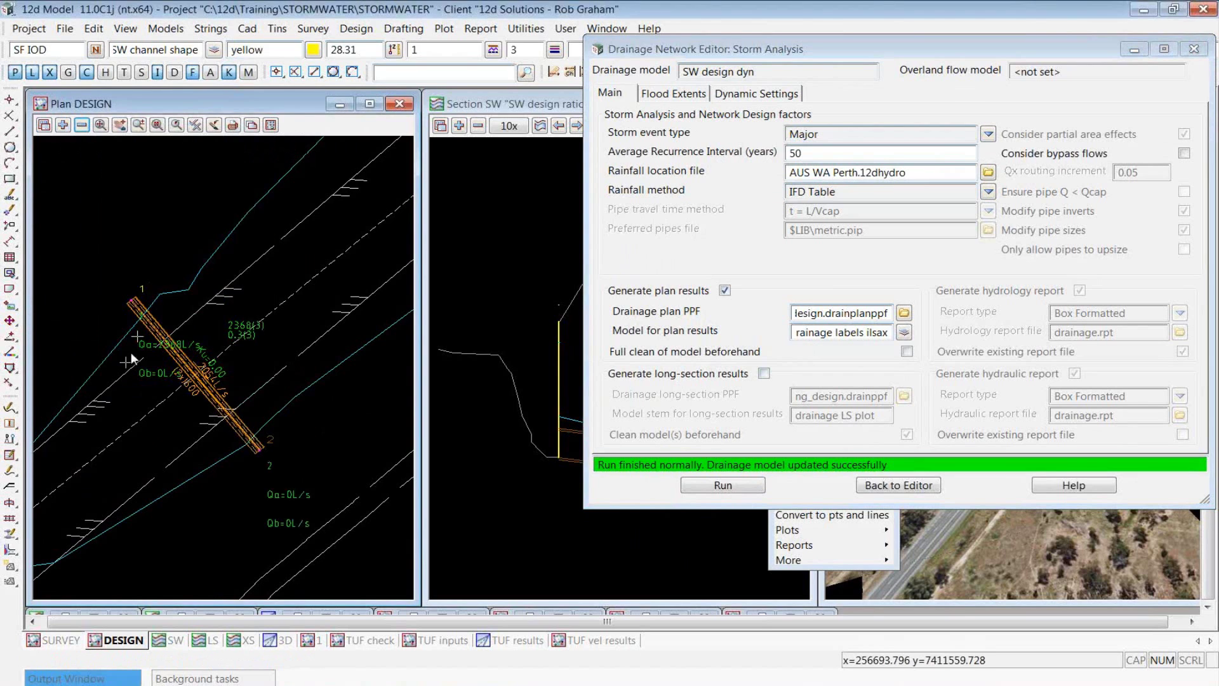
scroll(132, 352, up, 4)
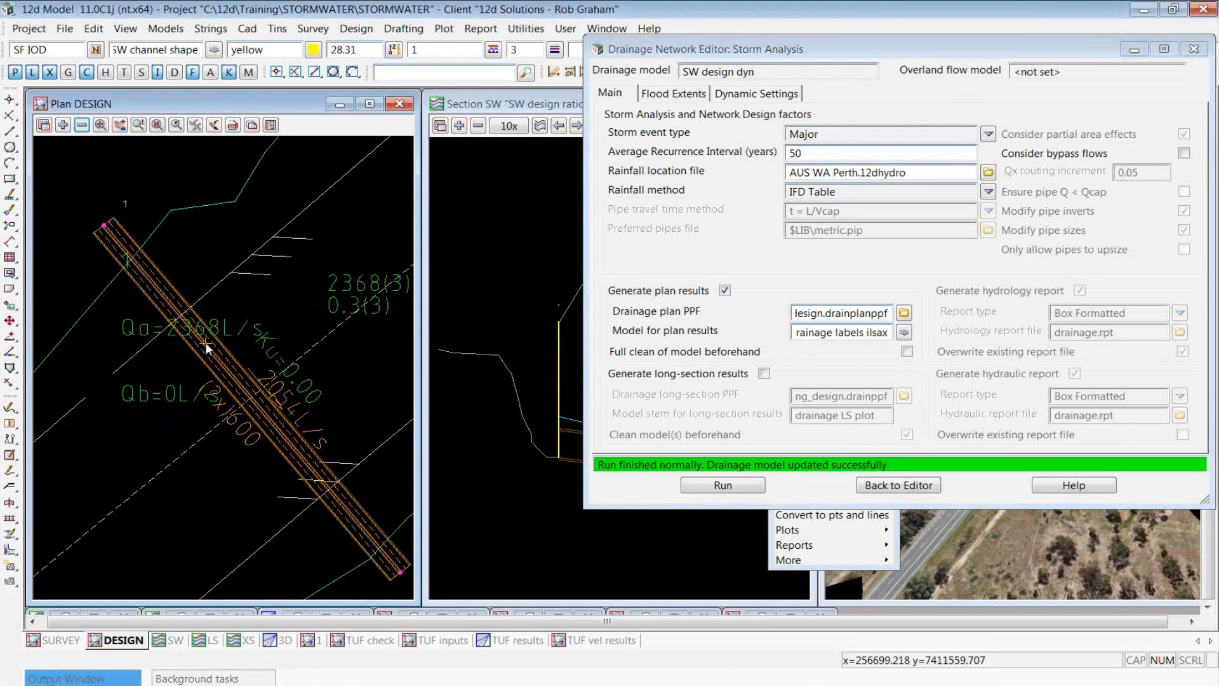
scroll(178, 264, down, 1)
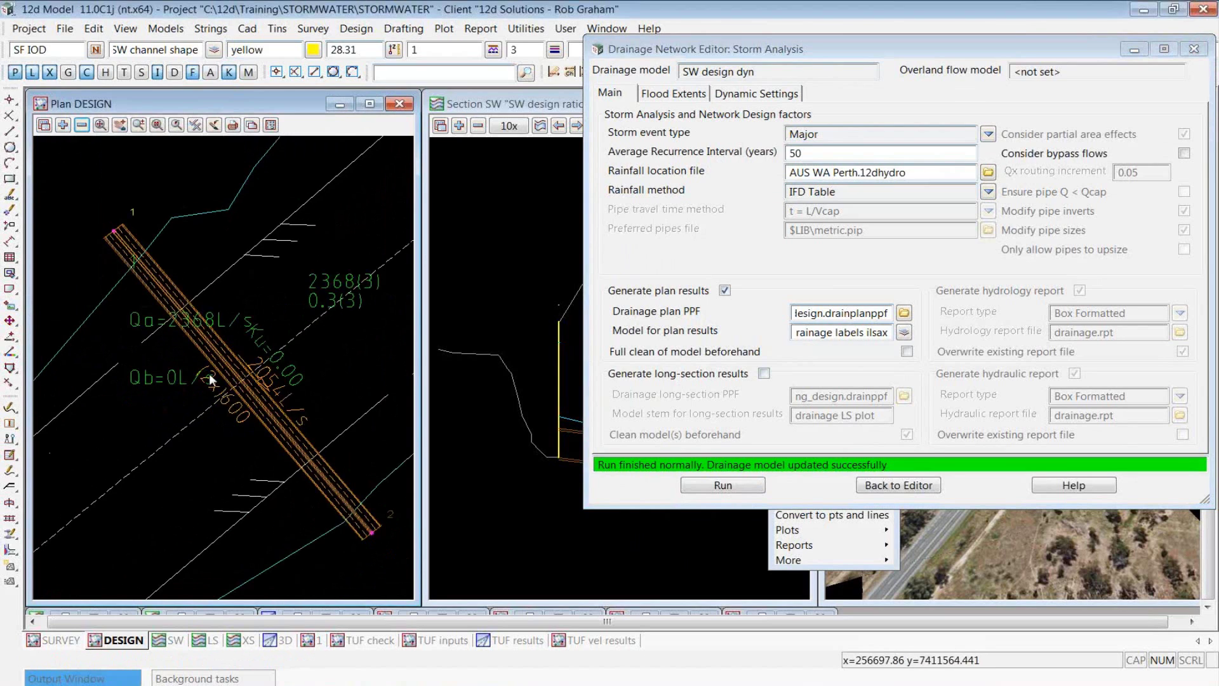
scroll(283, 416, up, 1)
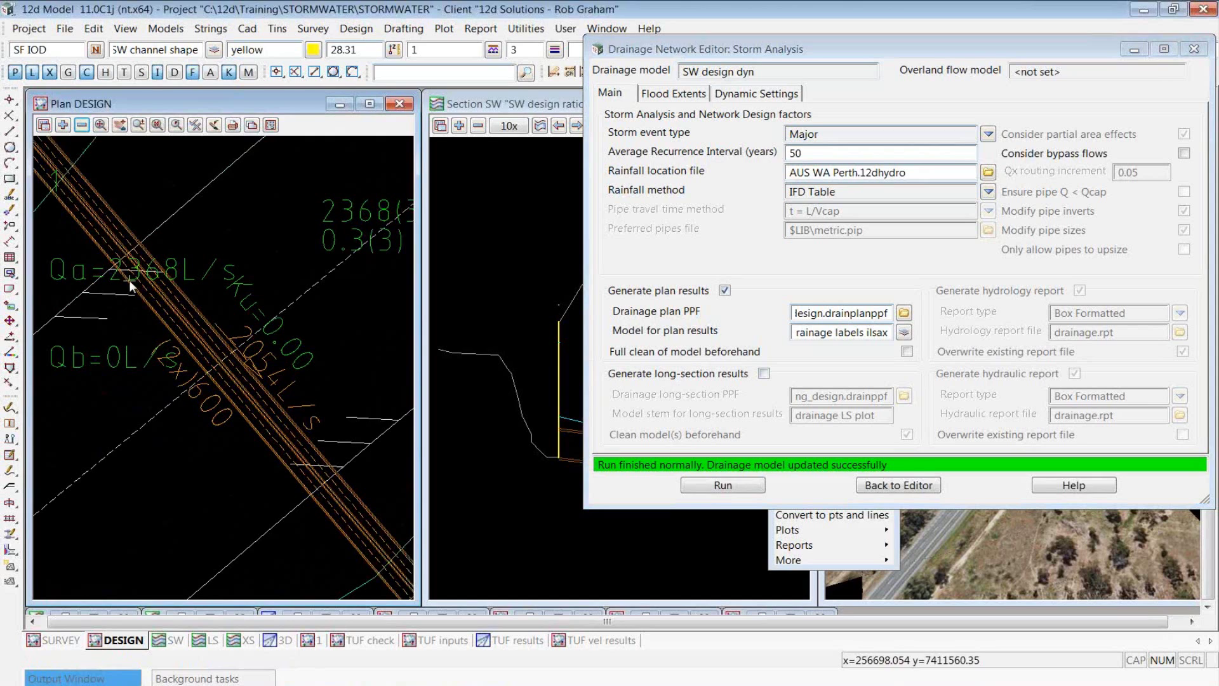
scroll(130, 257, down, 3)
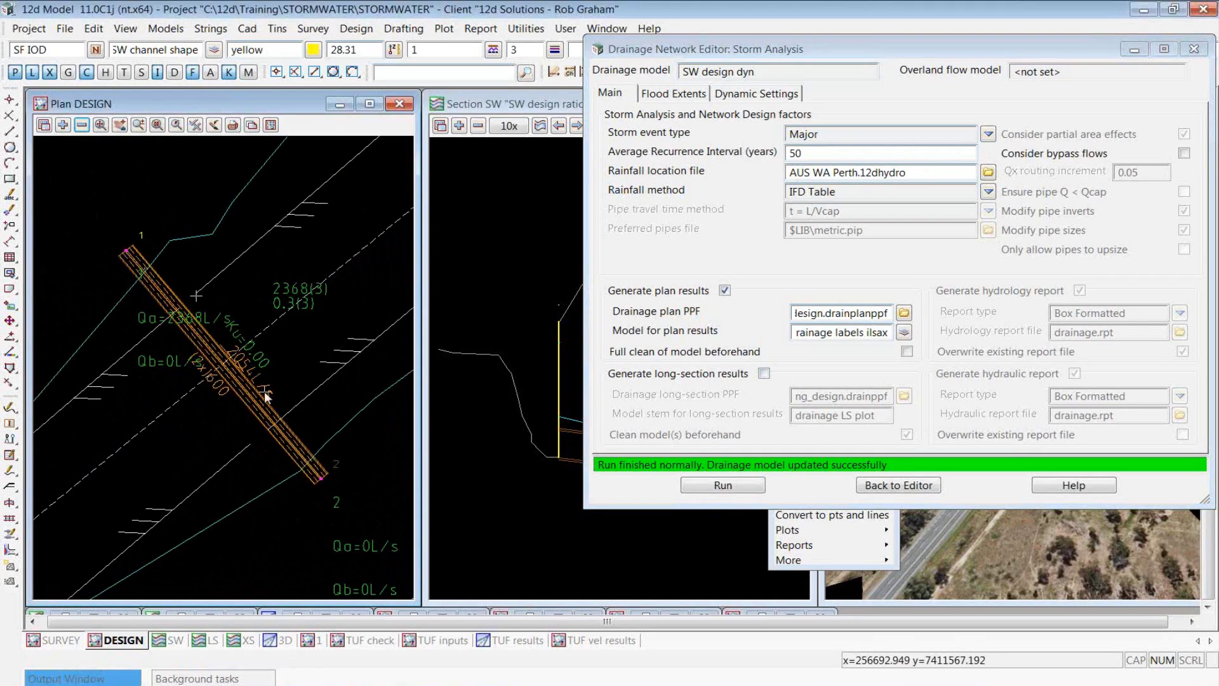
- Return to the network editor and set its results to the Major storm event filter with all design storms
click(932, 487)
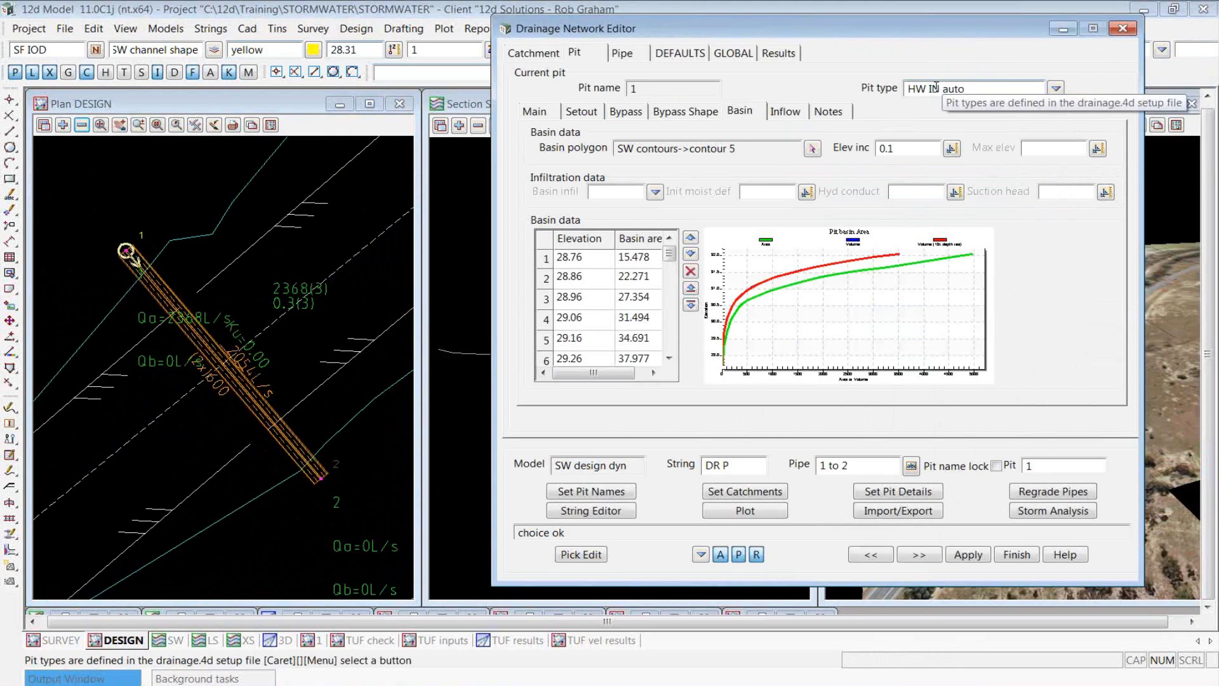
click(785, 55)
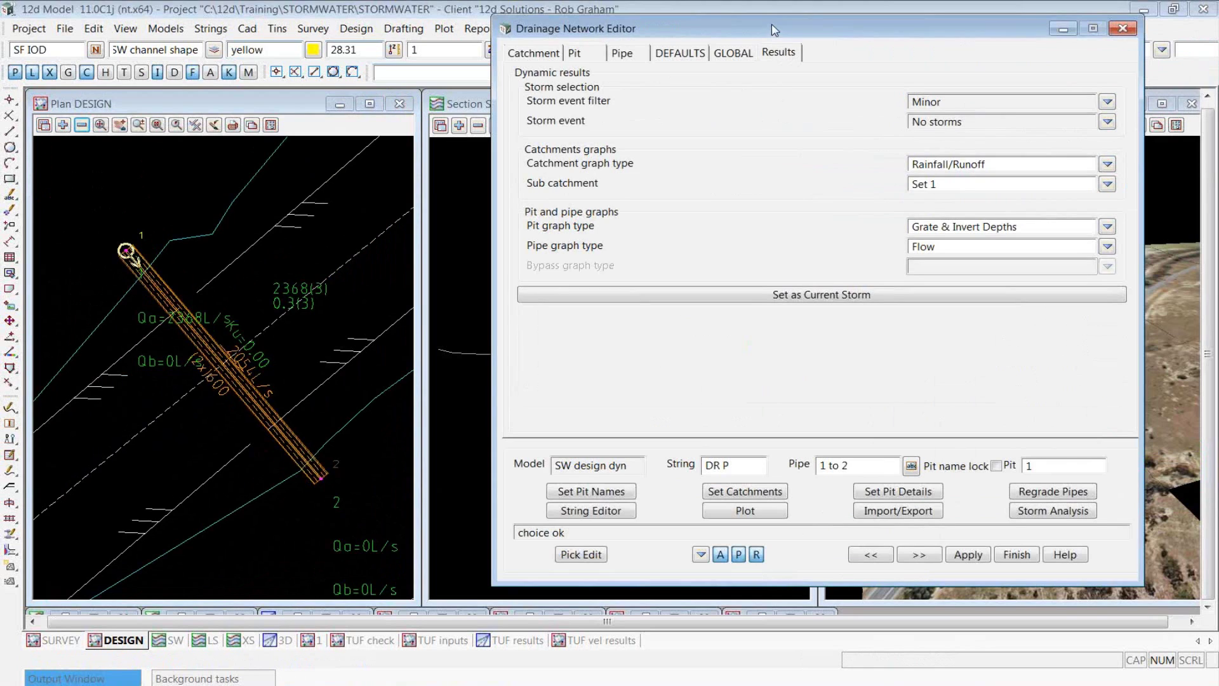
drag(774, 30, 704, 28)
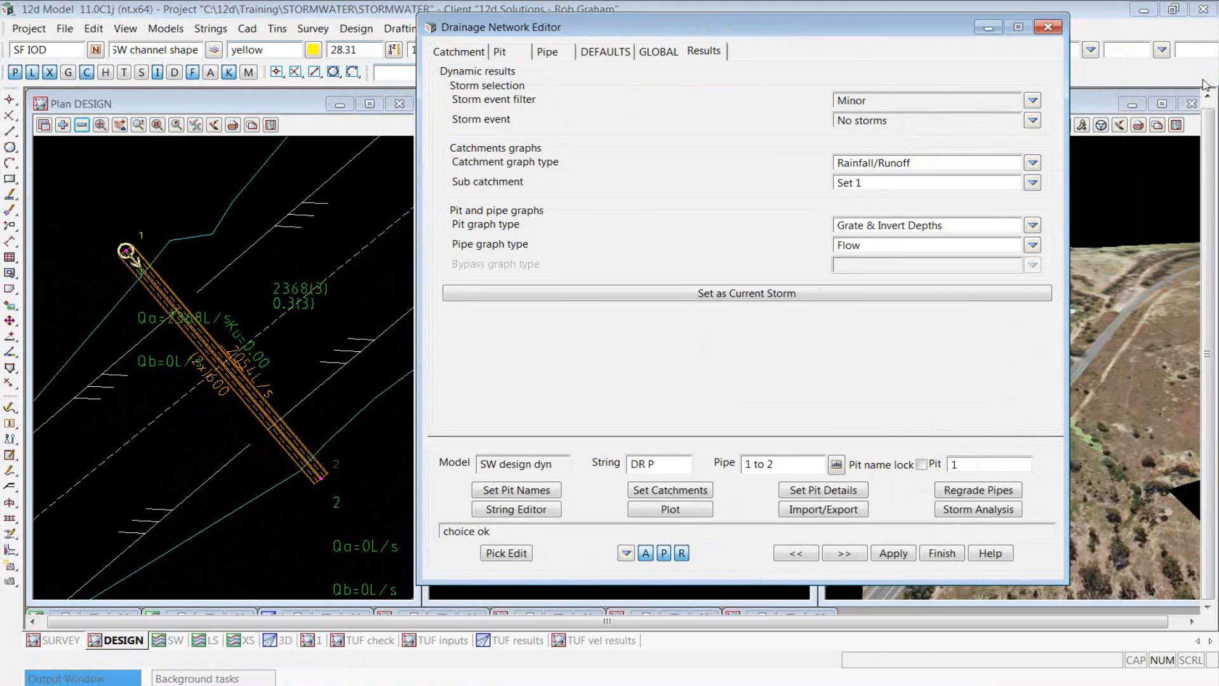
click(1033, 100)
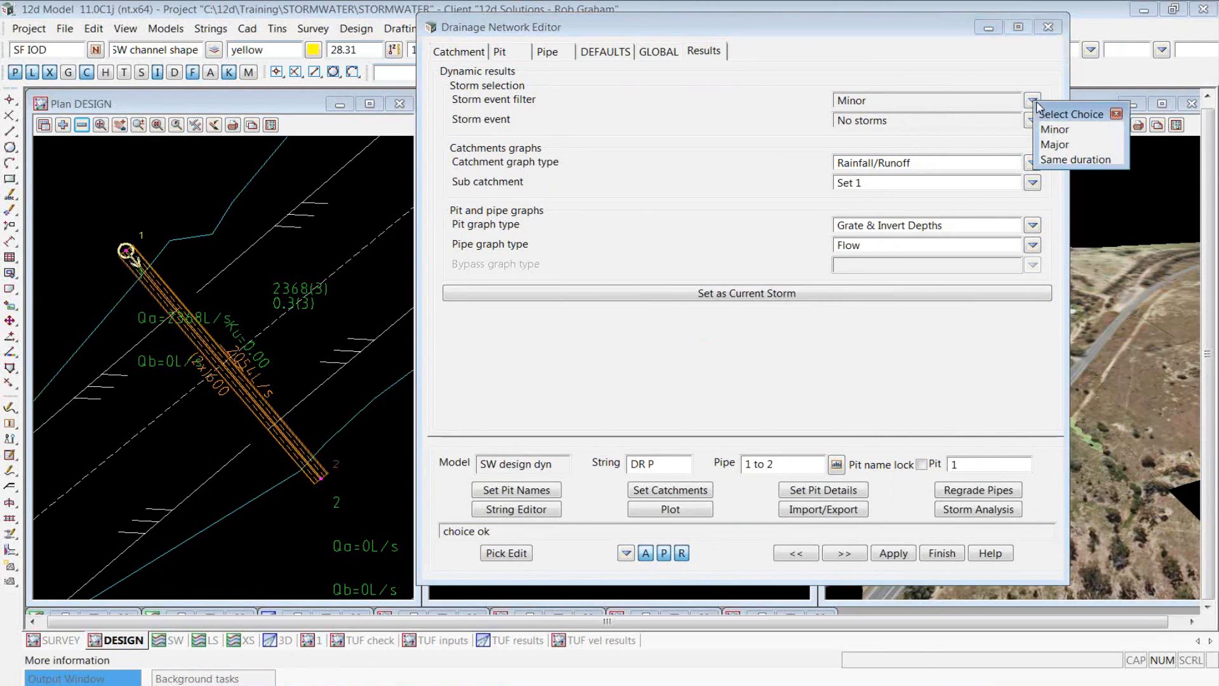
click(1054, 144)
click(1033, 120)
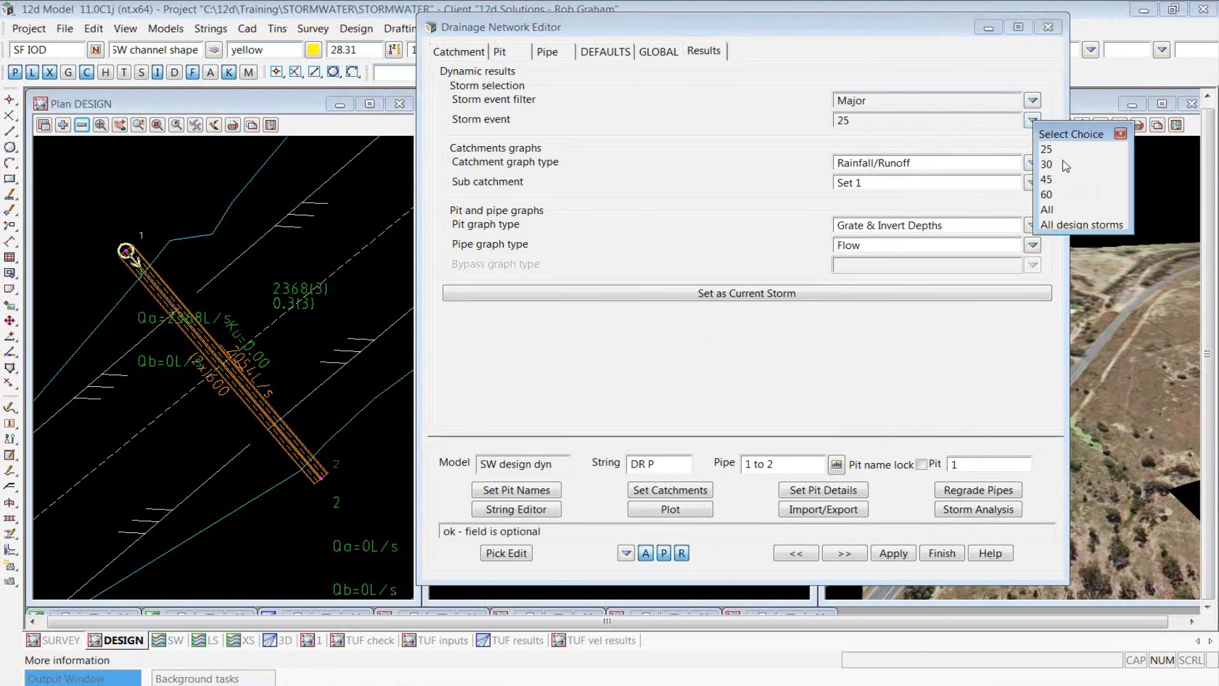
click(1081, 225)
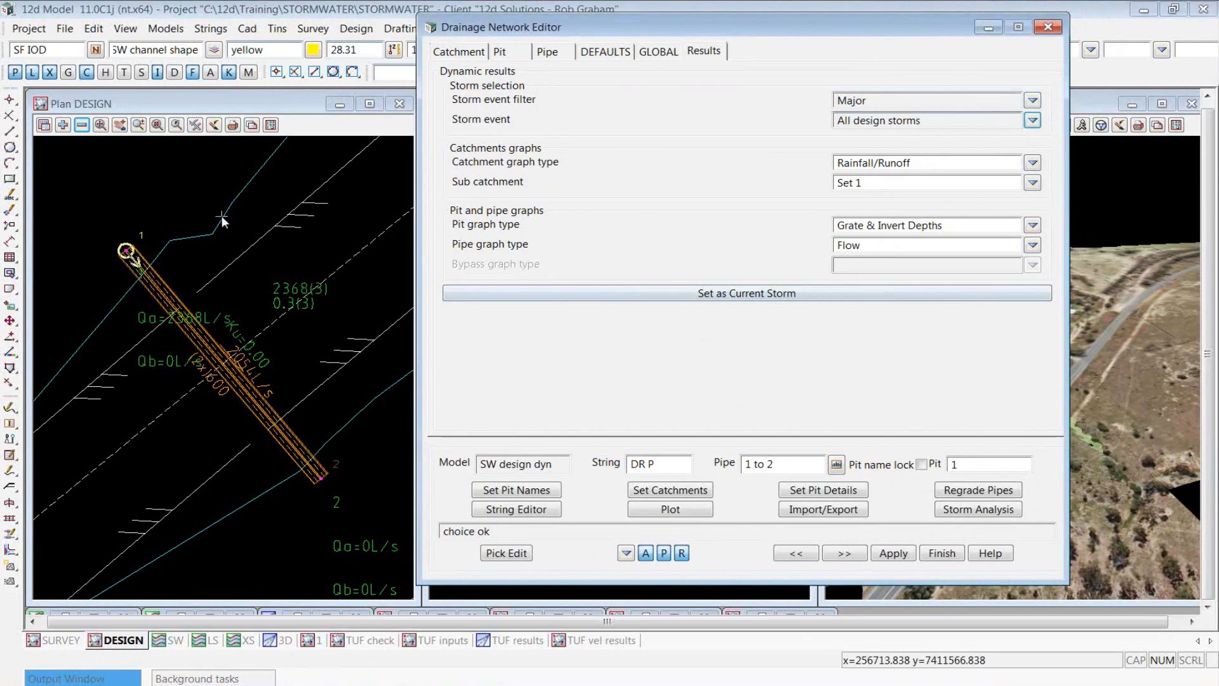
- Graph pit 1's water elevation for all design storms and examine the curves full screen
click(1033, 226)
click(1073, 346)
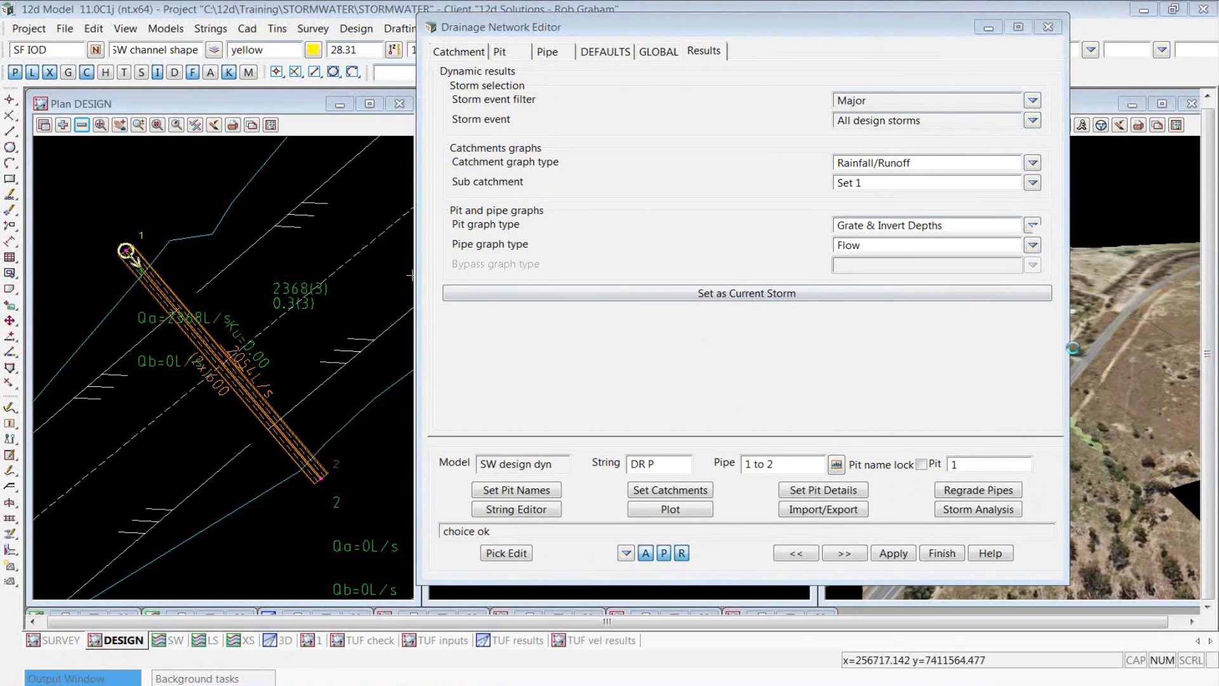
right_click(232, 214)
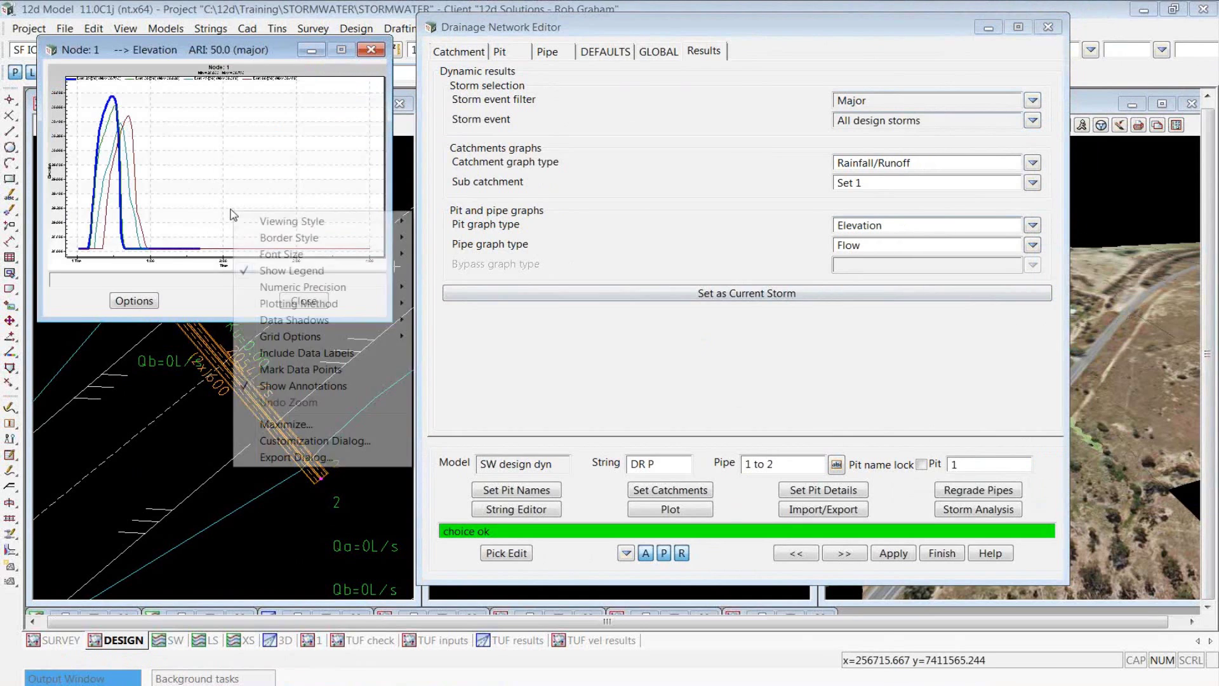
click(310, 423)
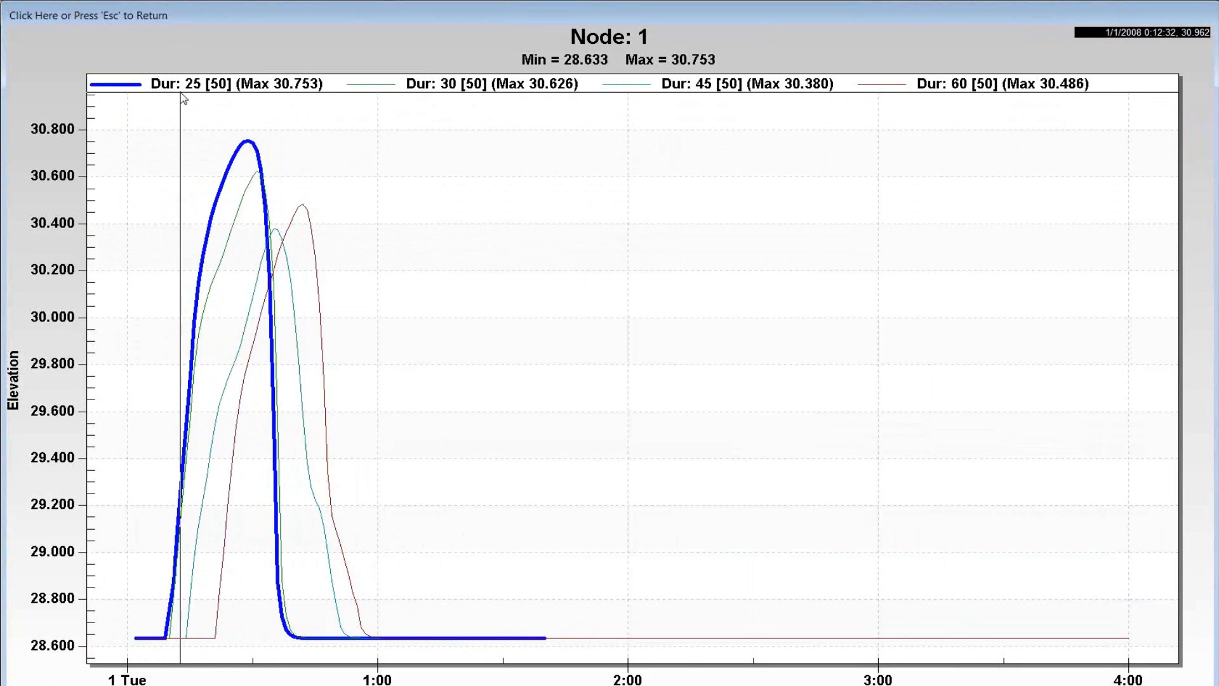
key(Escape)
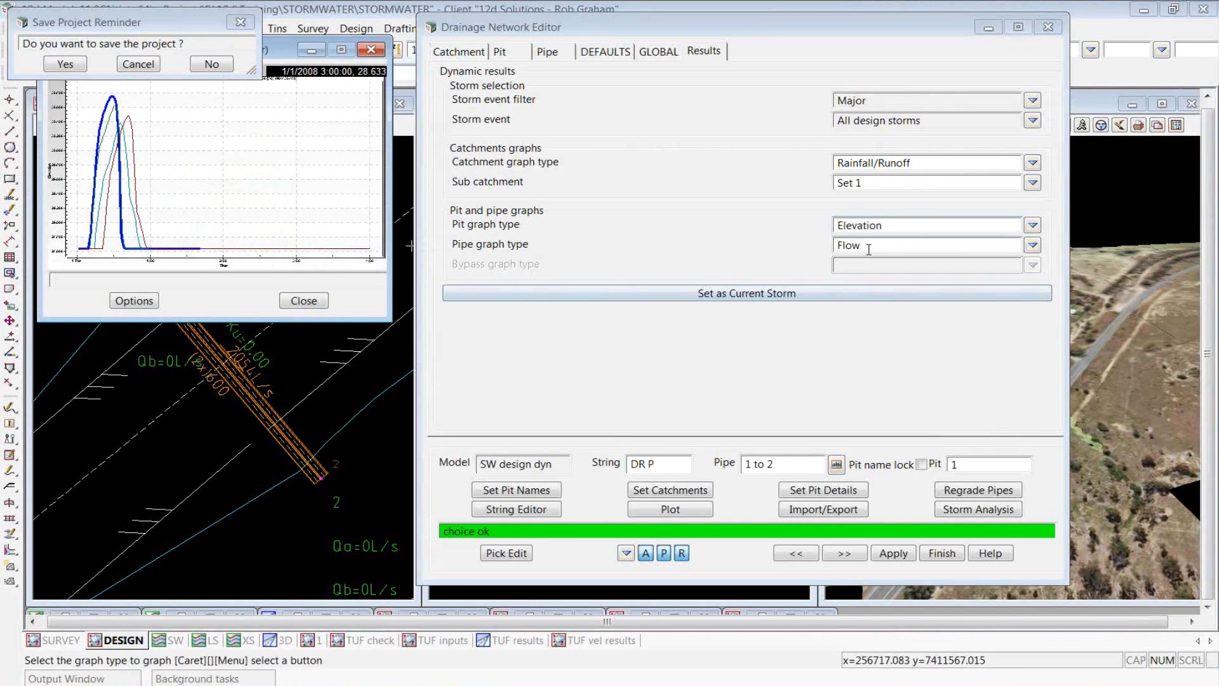
- Graph the flow in pipe 1 to 2 for all design storms and examine the curves full screen
click(867, 249)
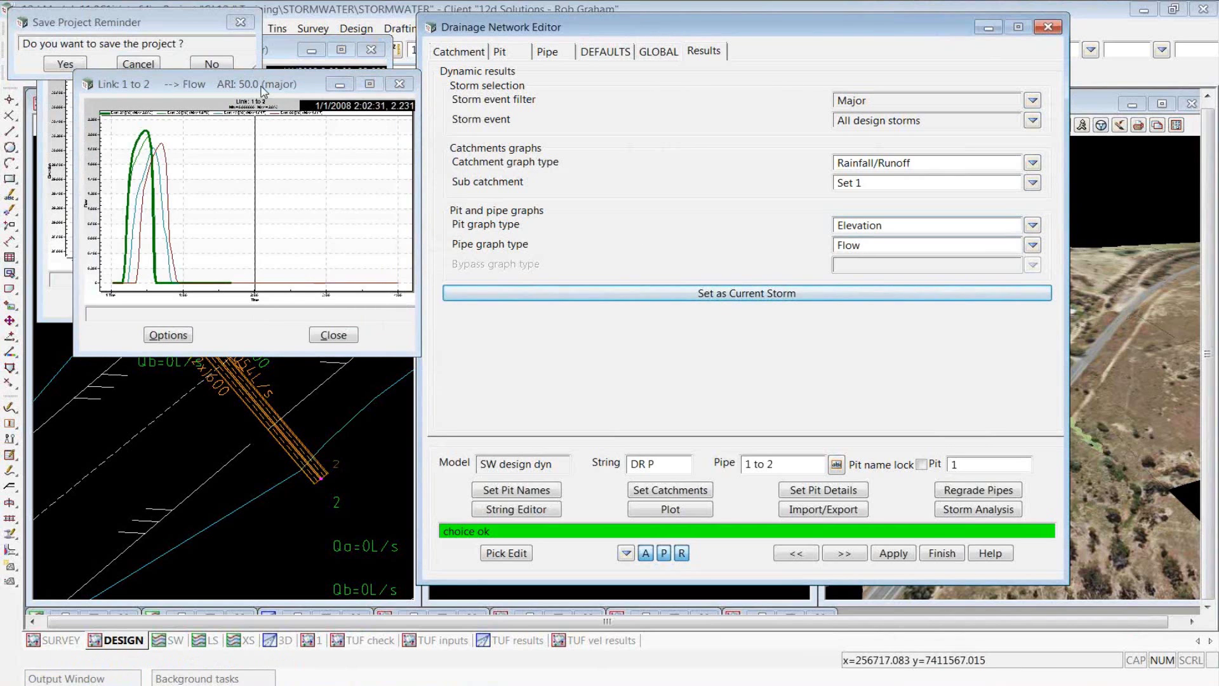
drag(262, 91, 294, 172)
right_click(294, 273)
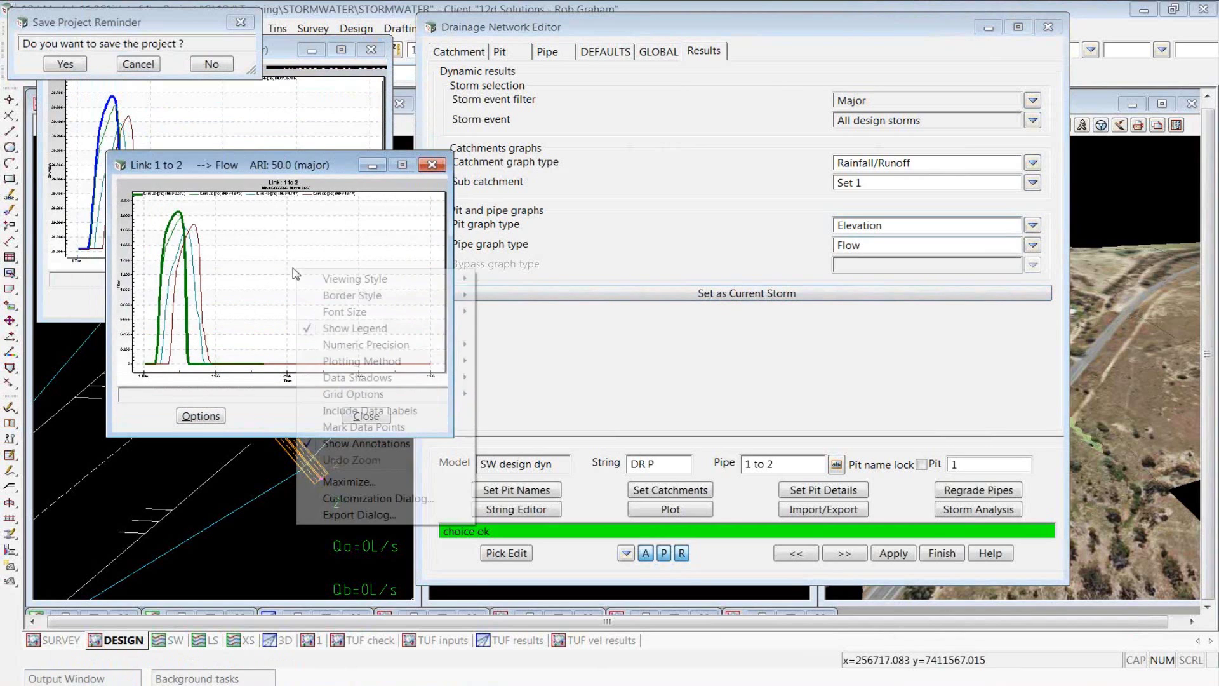
click(351, 480)
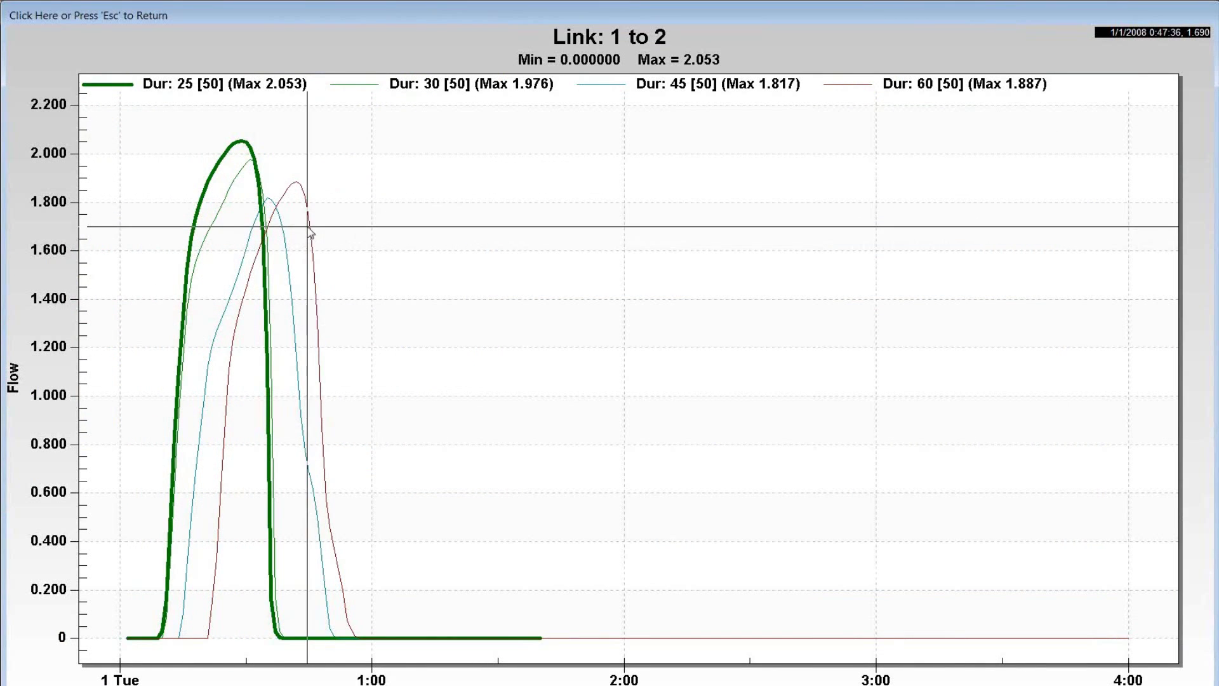
click(374, 17)
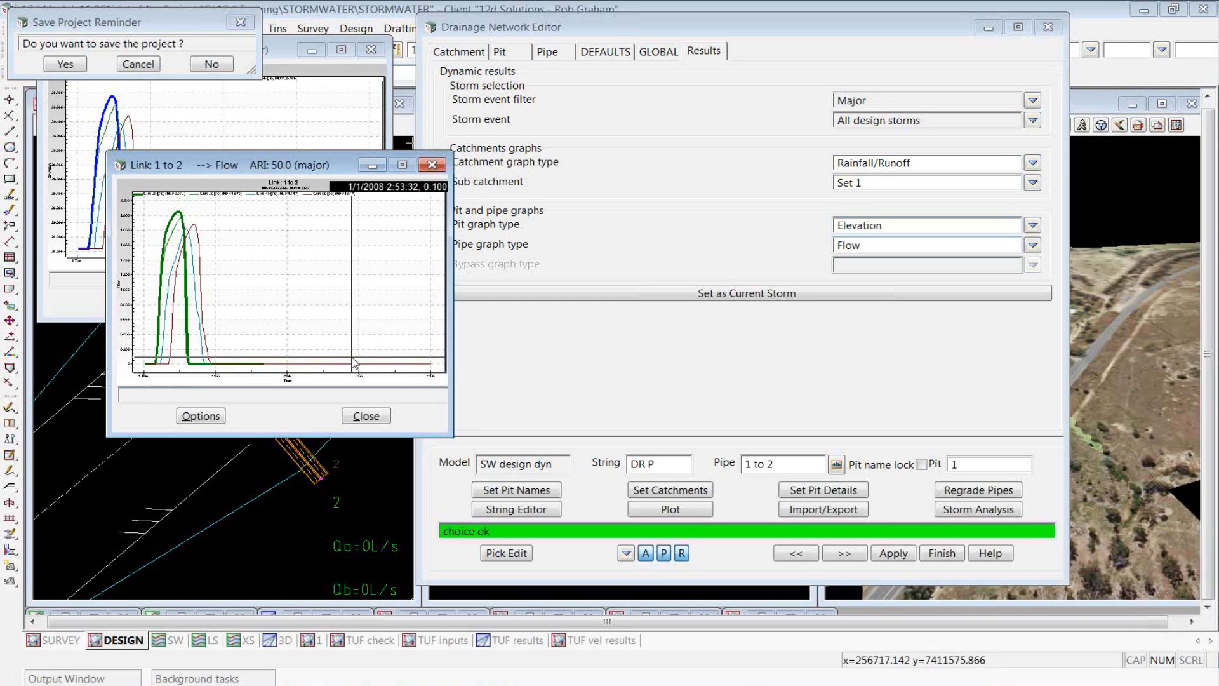
- Graph the catchment runoff for sub catchment Set 3, compare it with the pipe flow graph, and close all the graphs
click(1033, 163)
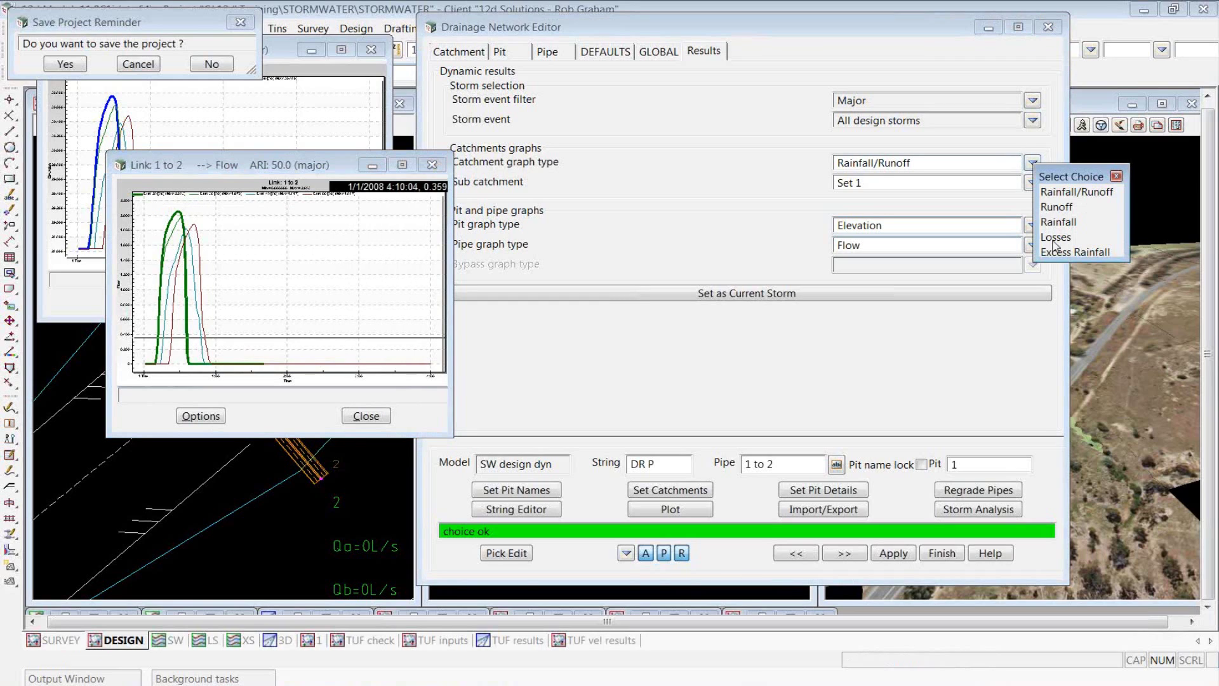
click(1056, 207)
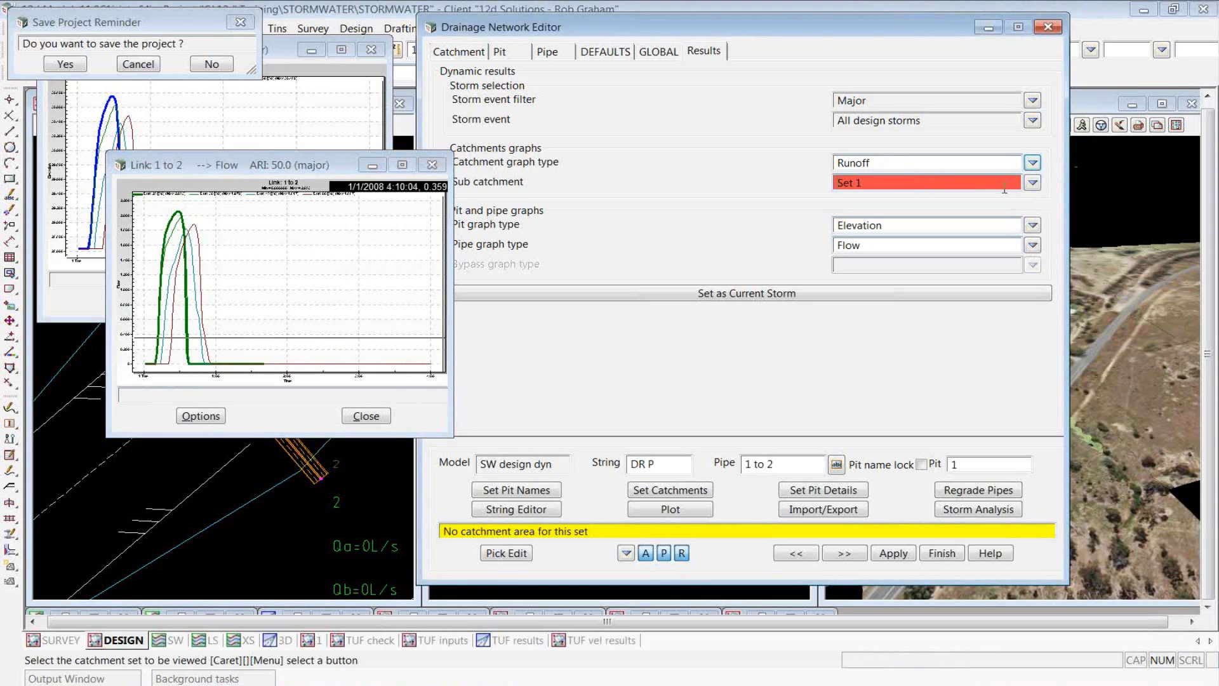
click(1032, 182)
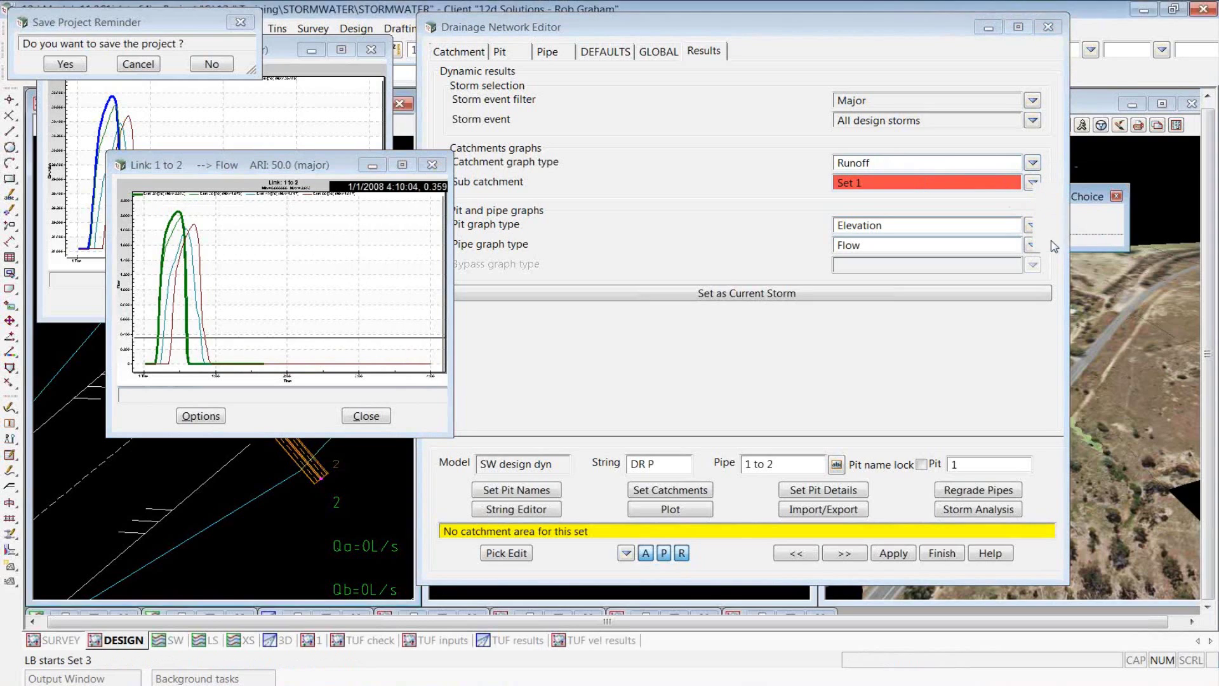
click(1050, 241)
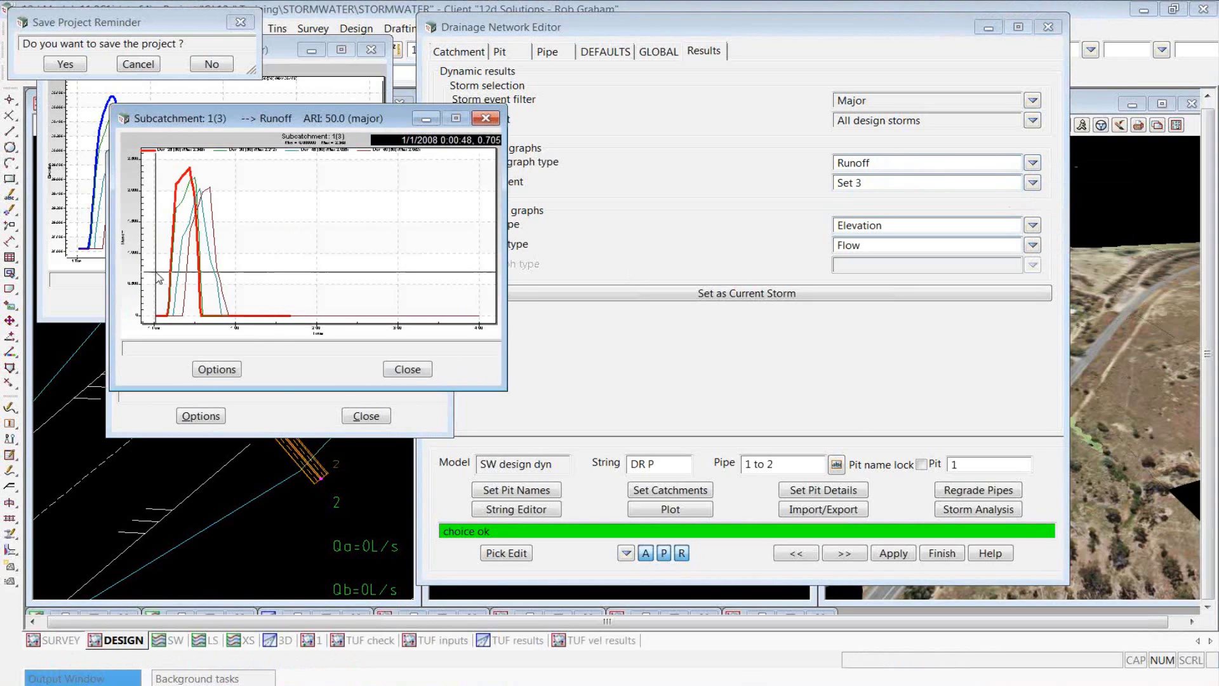
drag(281, 118, 523, 101)
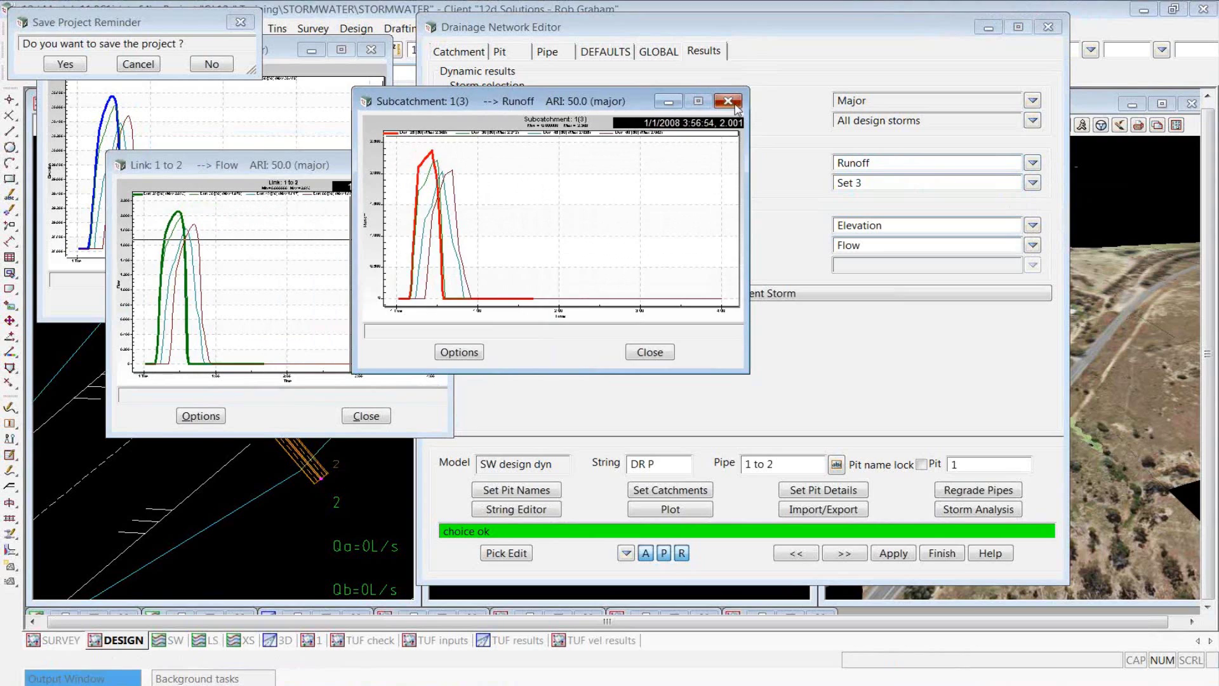
click(727, 101)
click(433, 166)
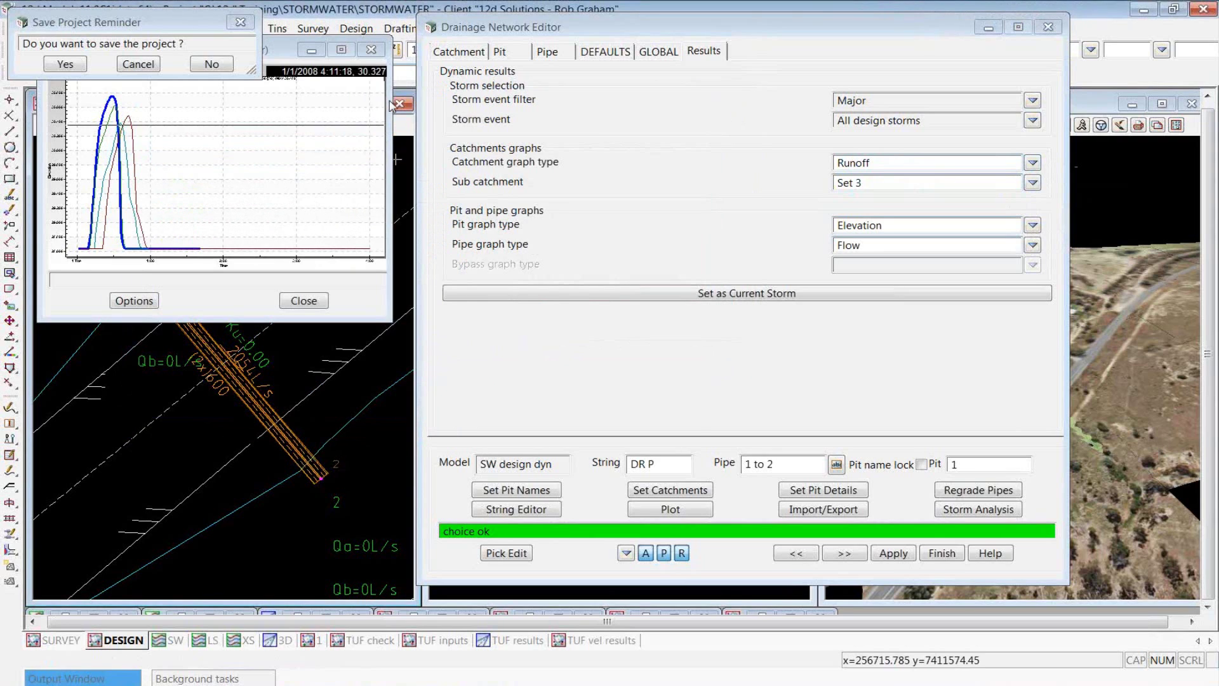
click(304, 301)
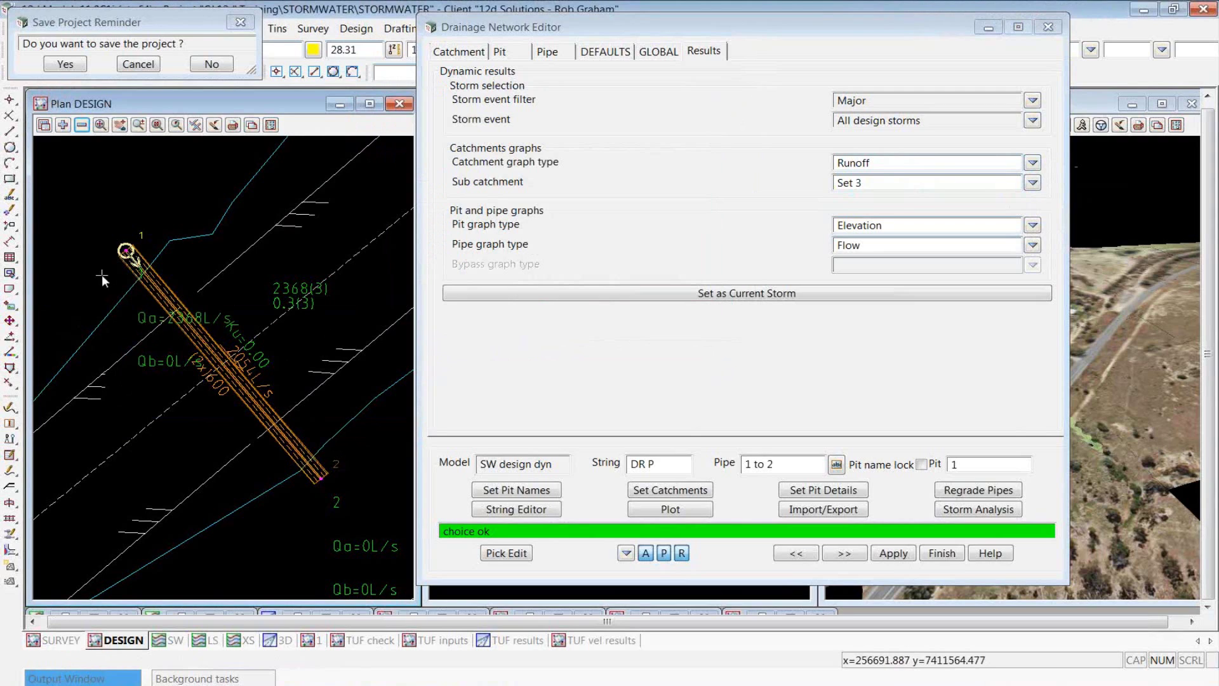
- Graph pit 1's Total Inflows & Outflows for storm event 25, examine elevation, basin volume and flows full screen, and close the graph
scroll(101, 249, up, 1)
scroll(101, 250, up, 1)
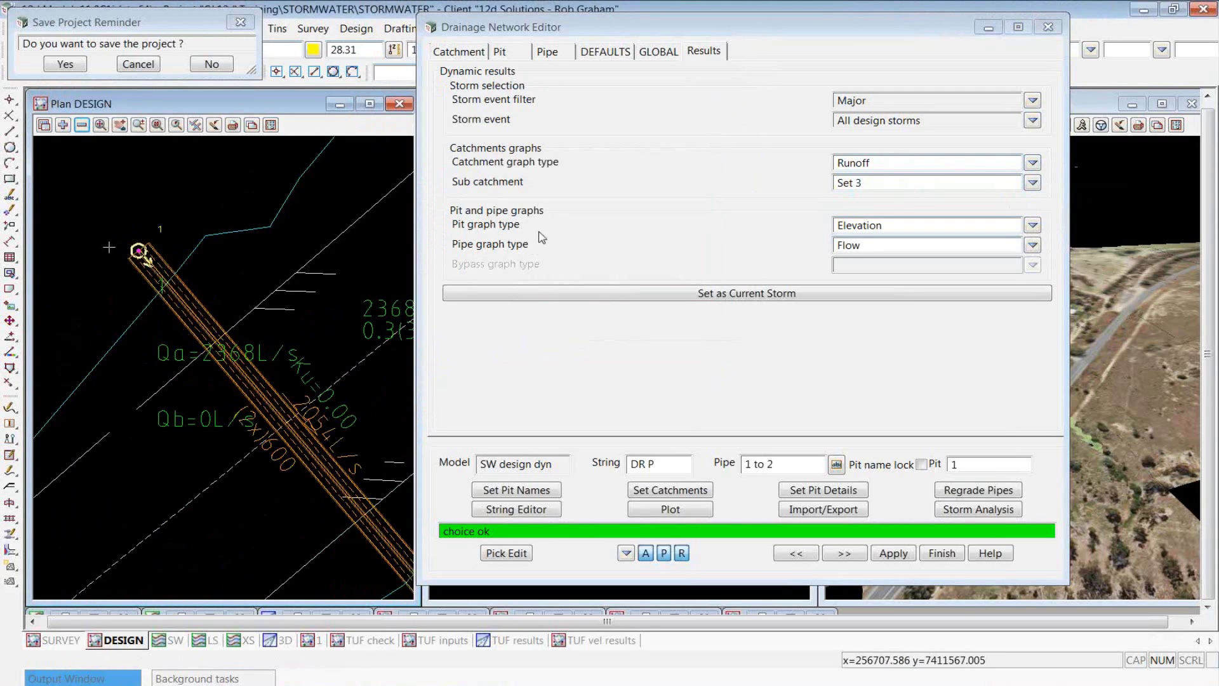
click(1032, 122)
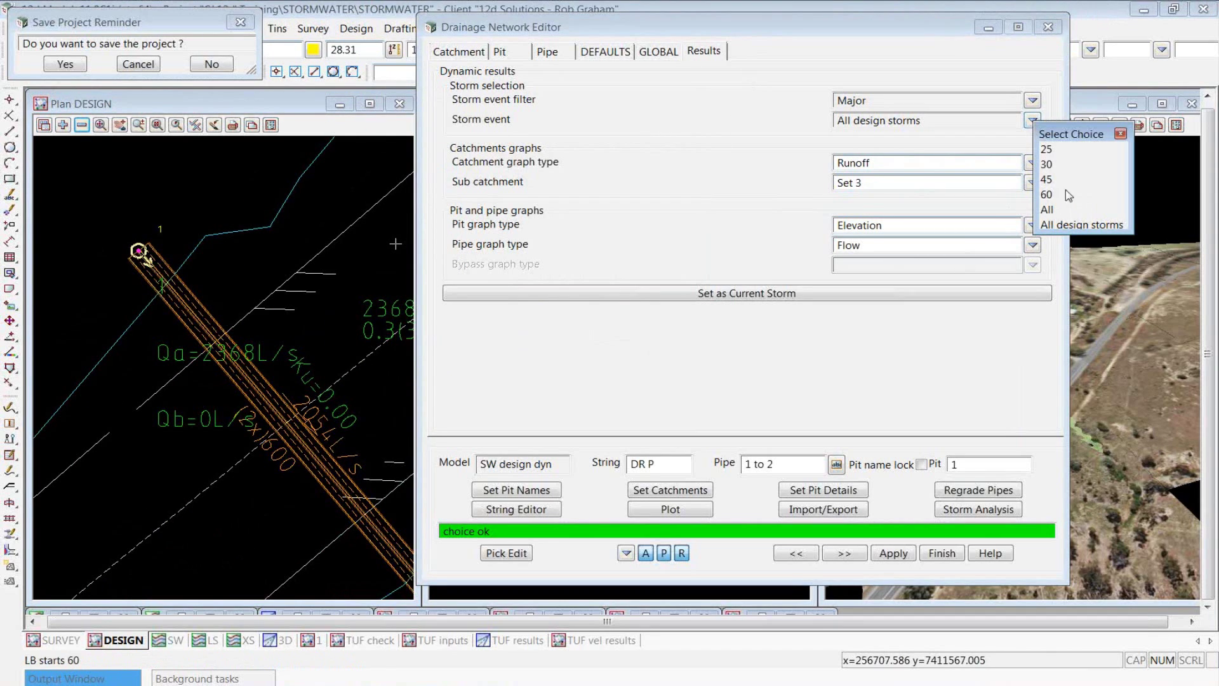
click(1046, 150)
click(1032, 226)
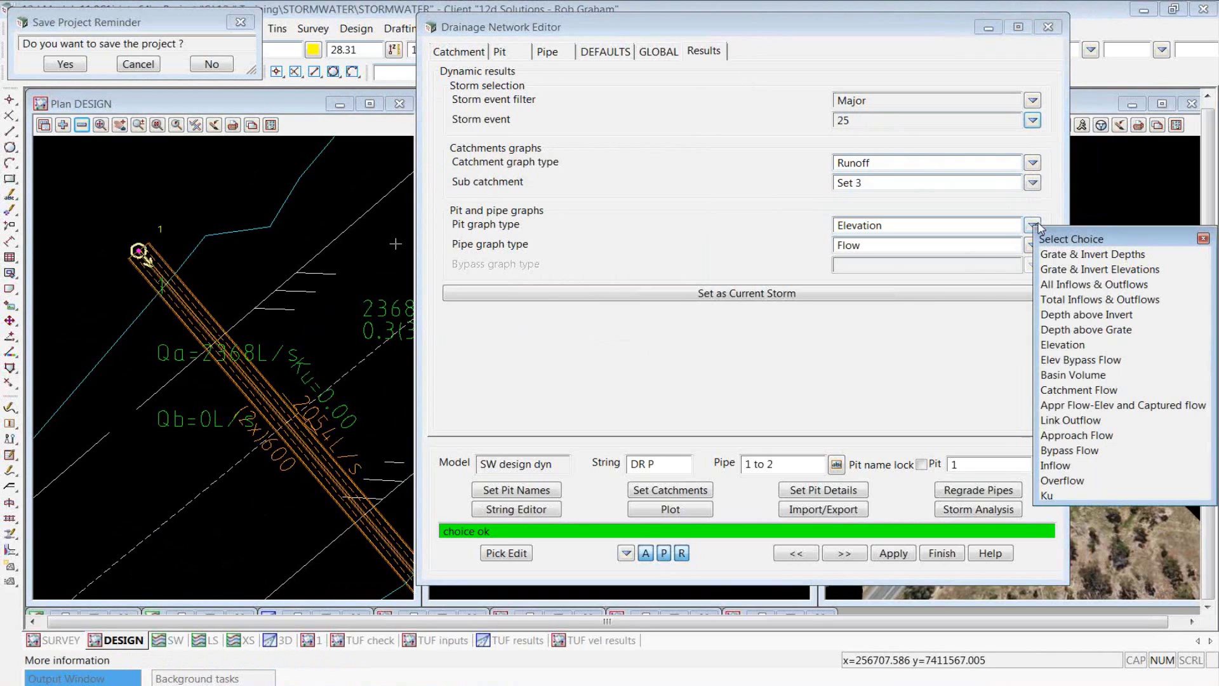
click(1083, 299)
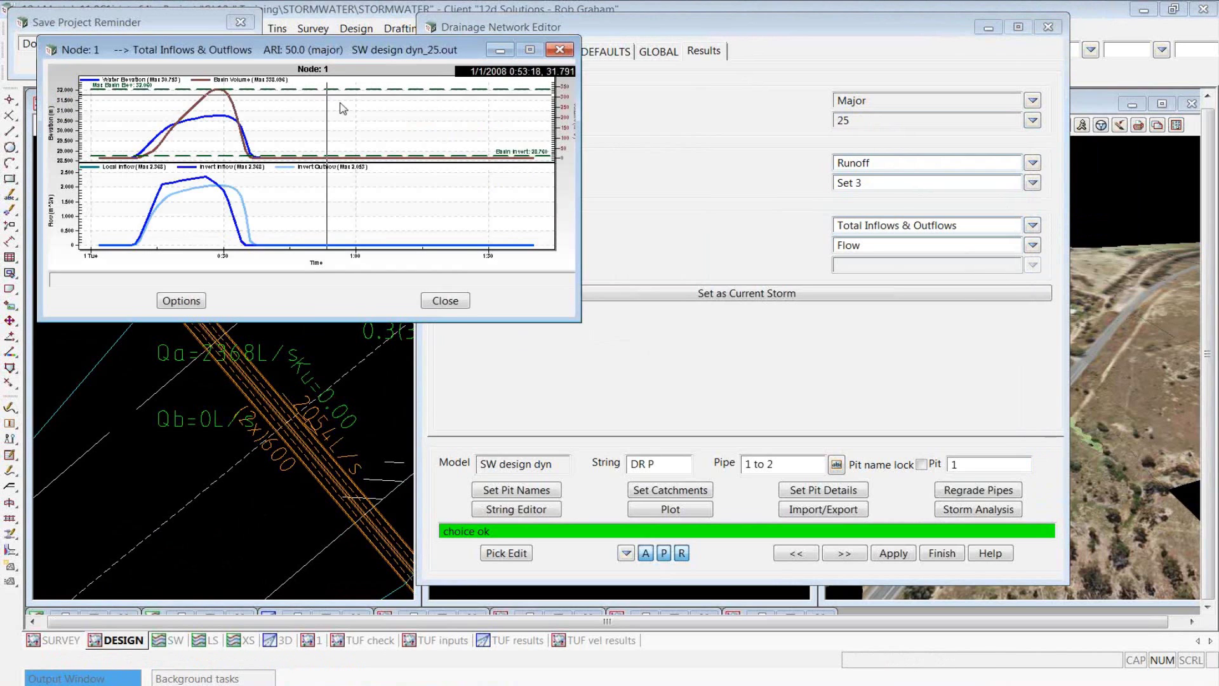
right_click(289, 216)
click(356, 410)
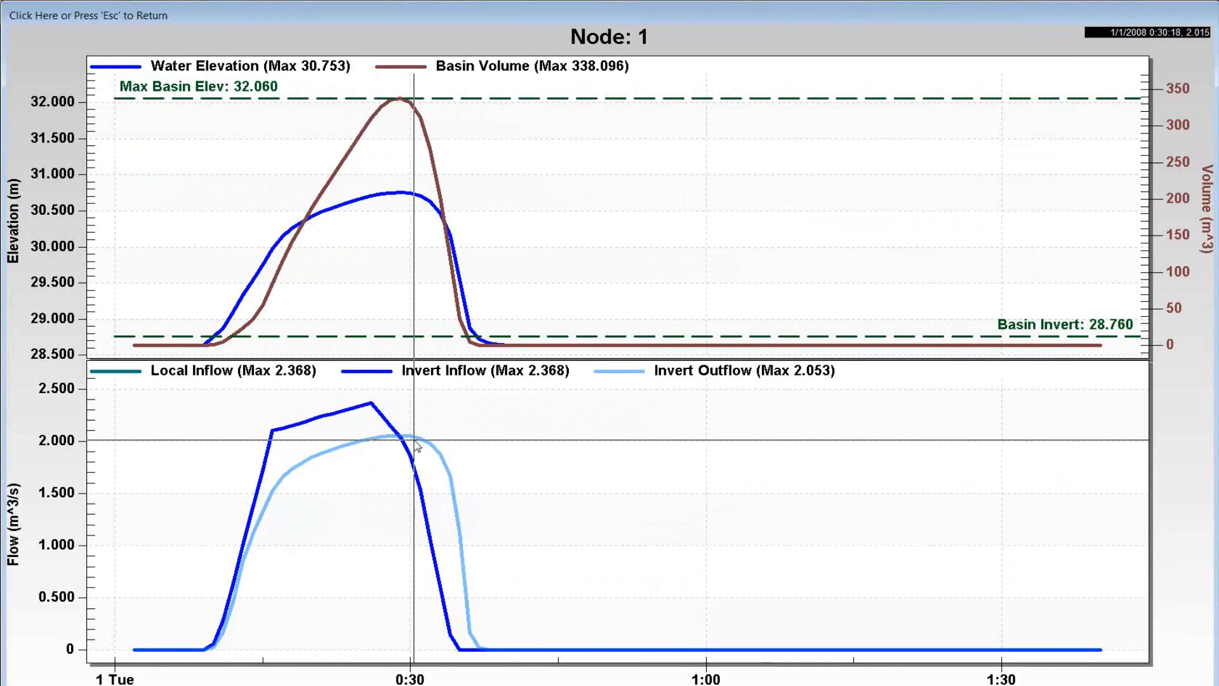
click(810, 18)
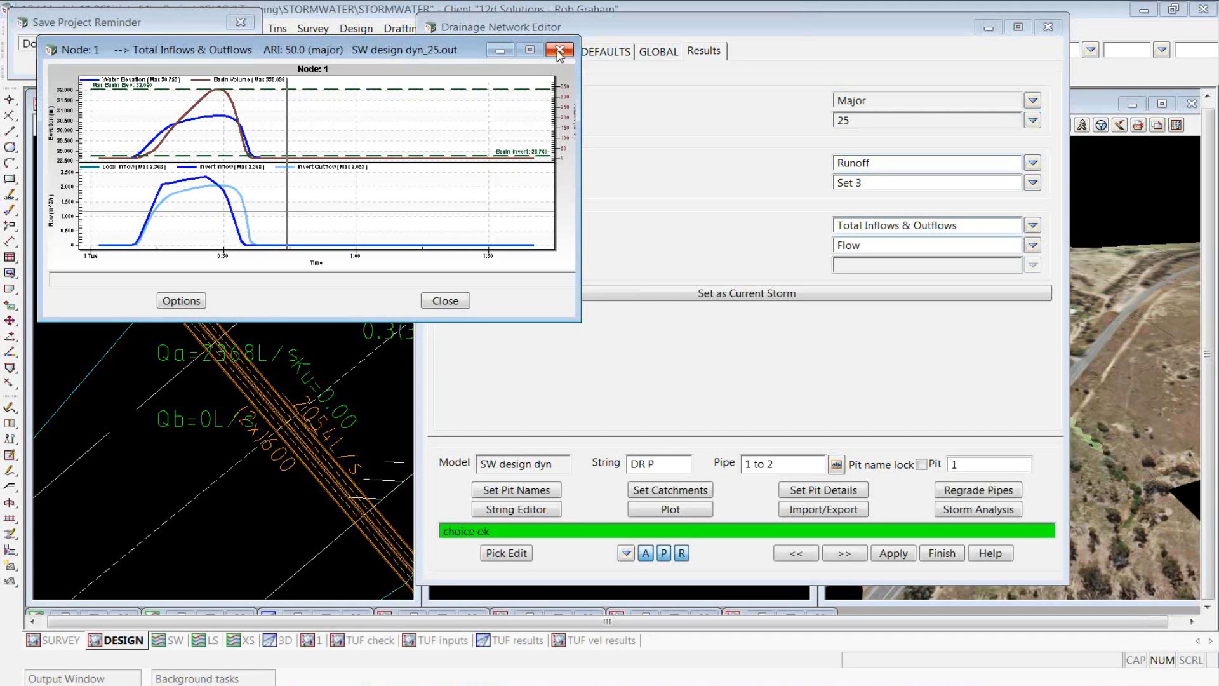
click(559, 51)
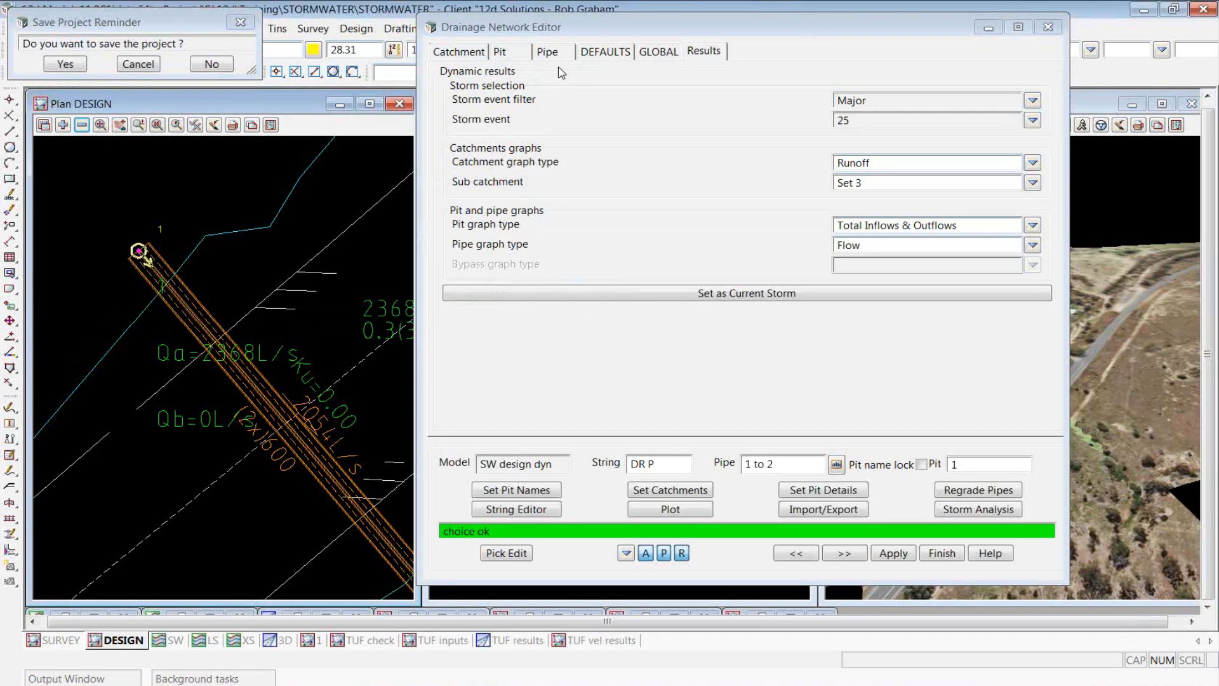
- View the training overview slide, return to 12d Model, and inspect the culvert's section view behind the network editor
key(alt+Tab)
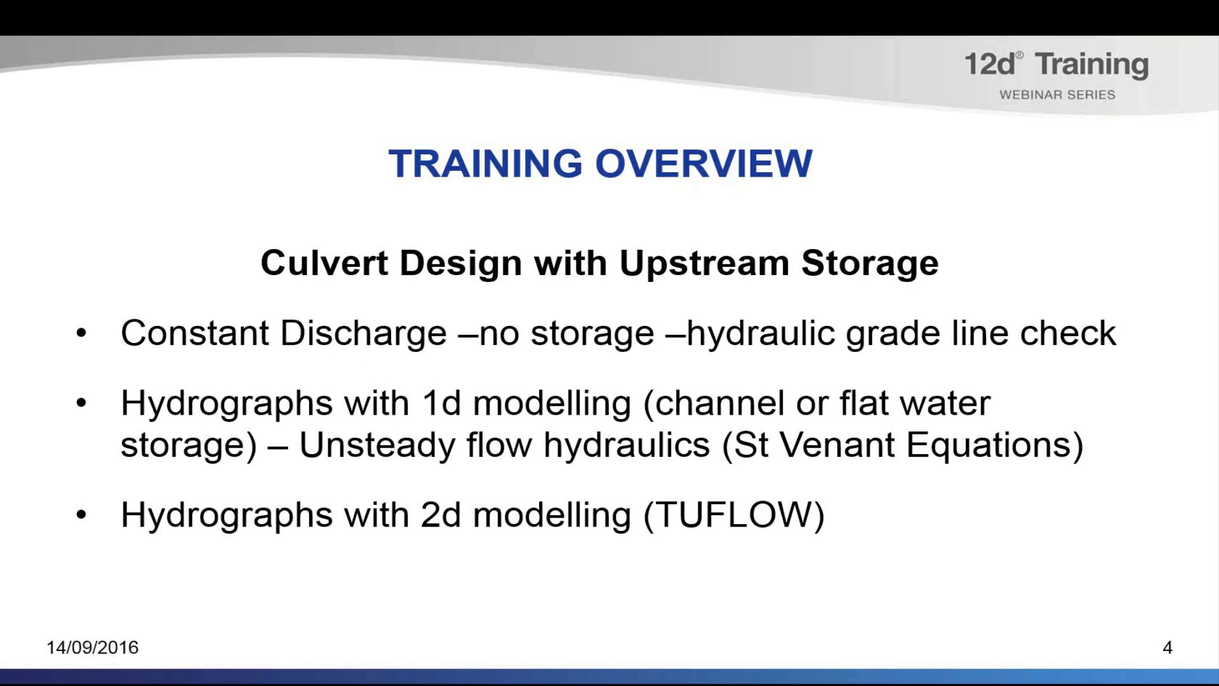
key(alt+Tab)
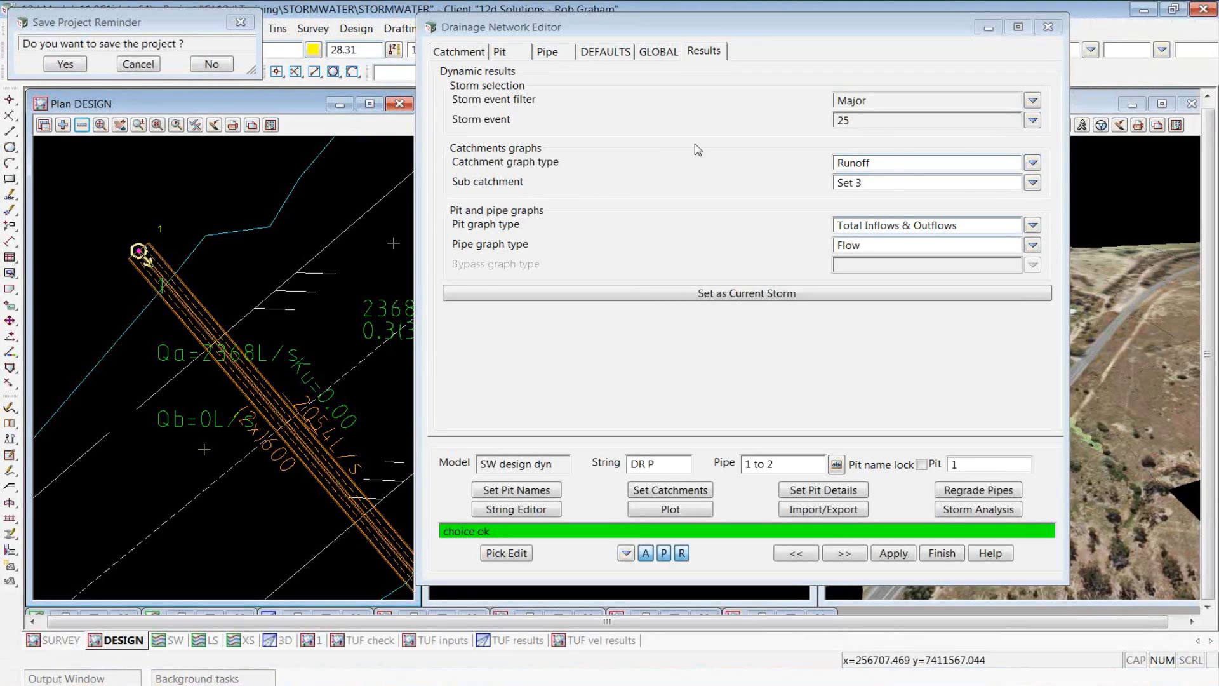
click(750, 30)
drag(750, 30, 780, 531)
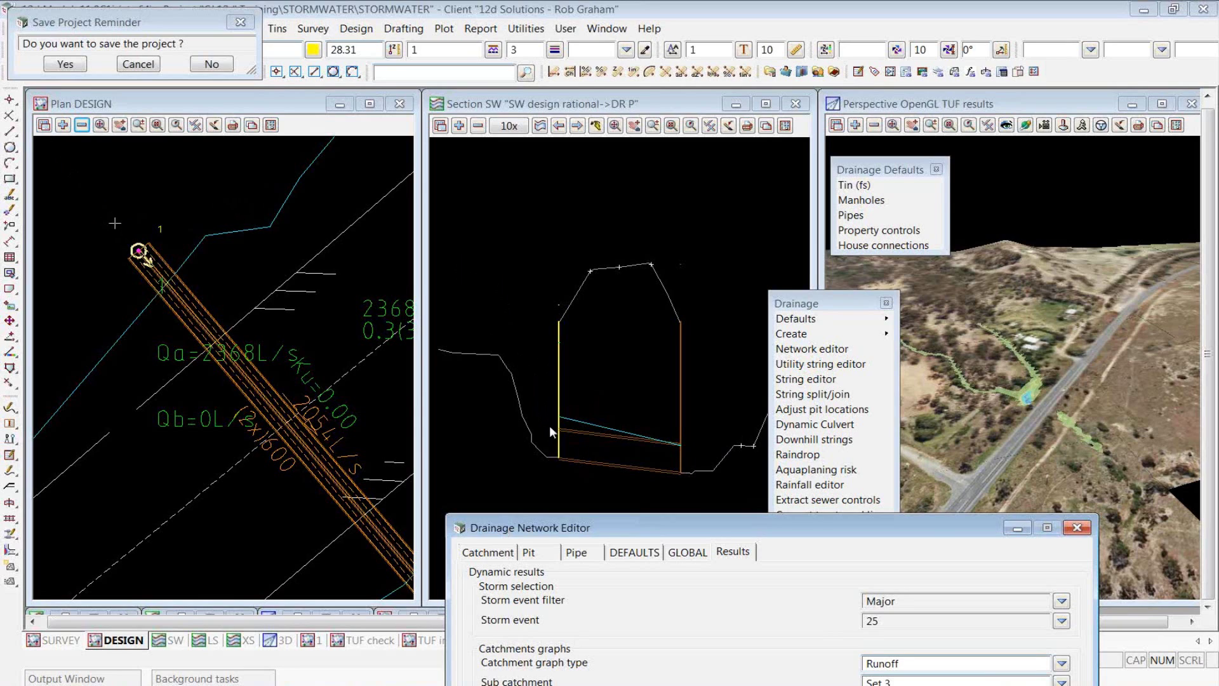
drag(718, 531, 722, 121)
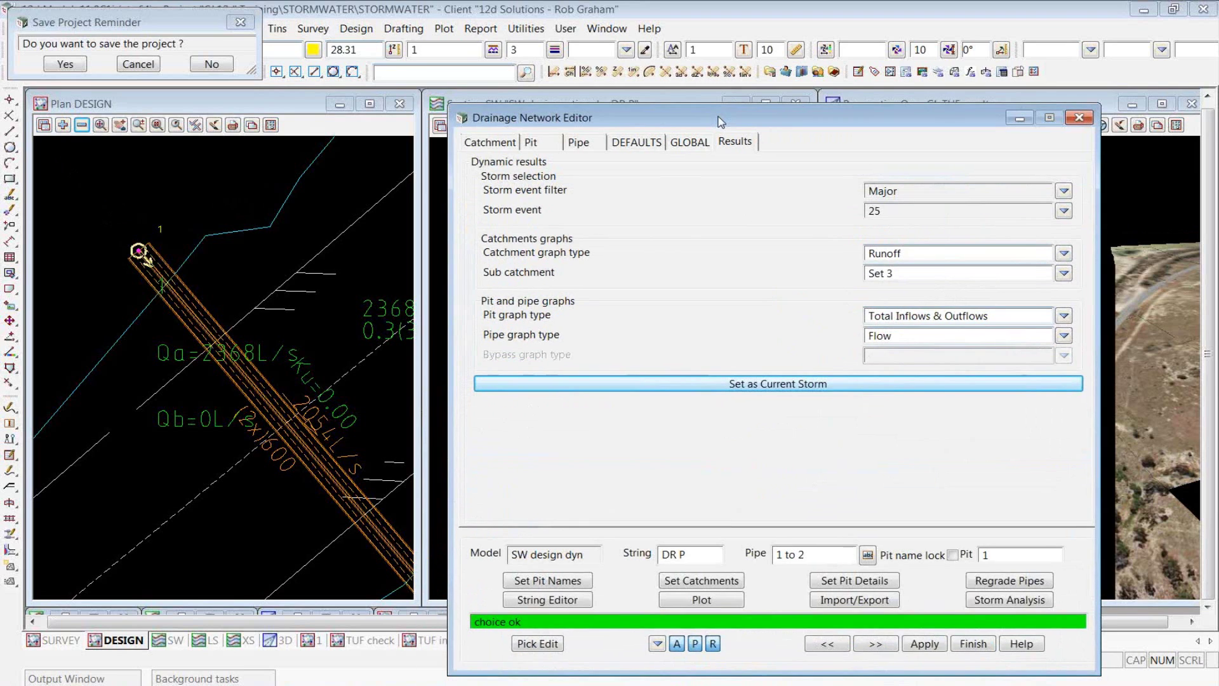
- Graph All Link Results for pipe 1 to 2 in storm event 25, look it over, and close the graph
click(1066, 335)
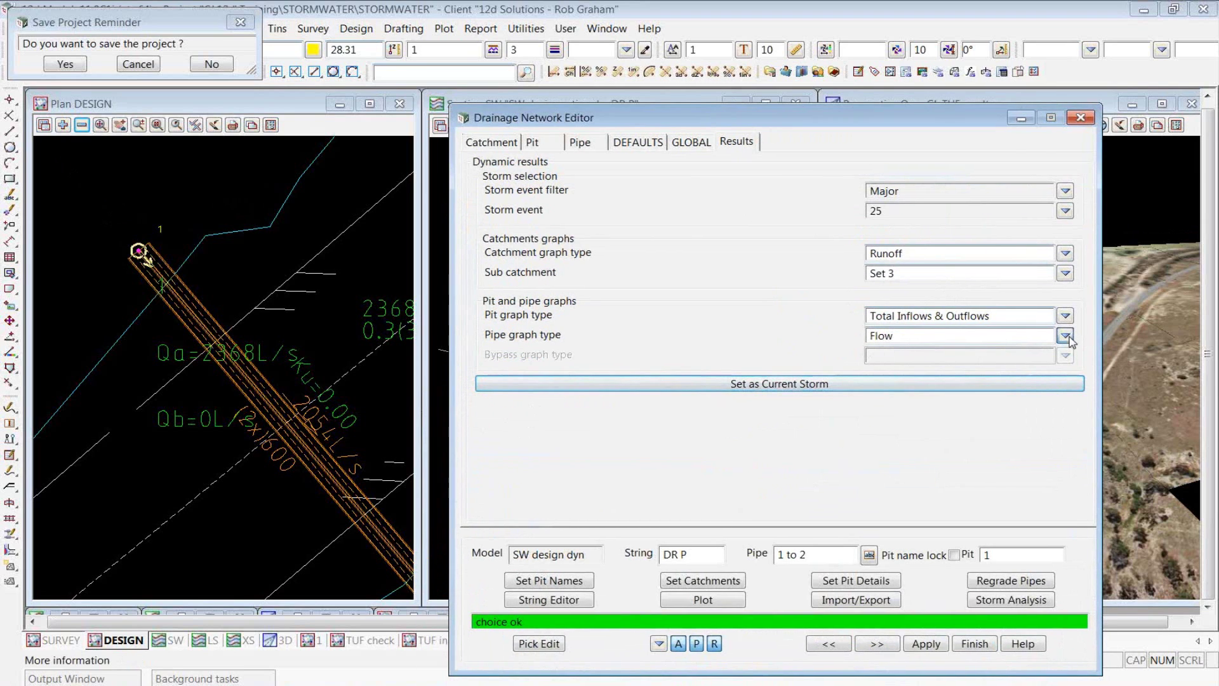
click(1097, 384)
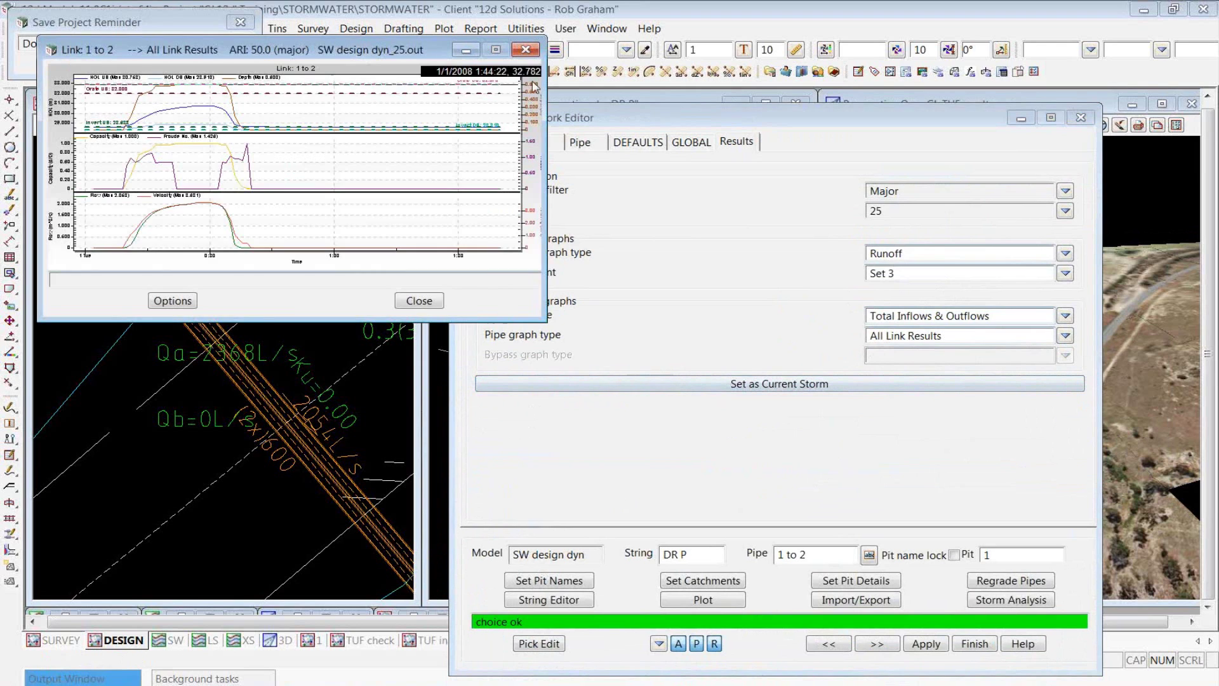
click(526, 50)
- Graph the Dynamic Section for pipe 1 to 2 in storm event 25, play and pause its animation, and close the graph
click(1065, 336)
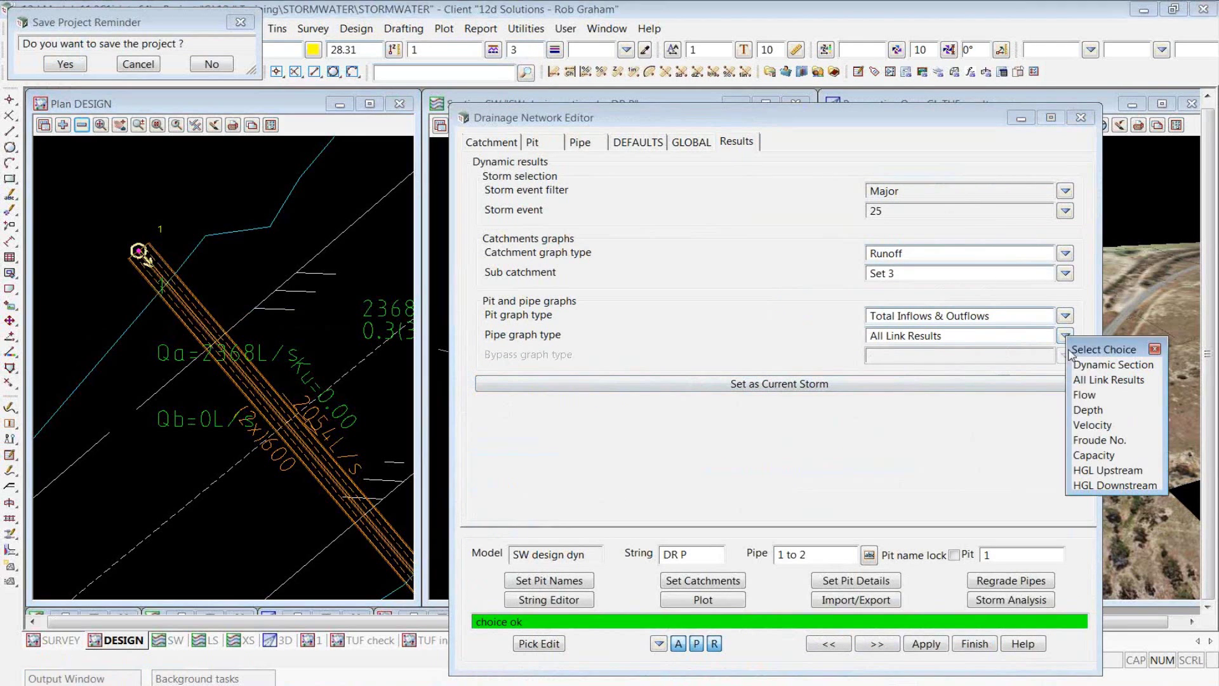
click(1086, 366)
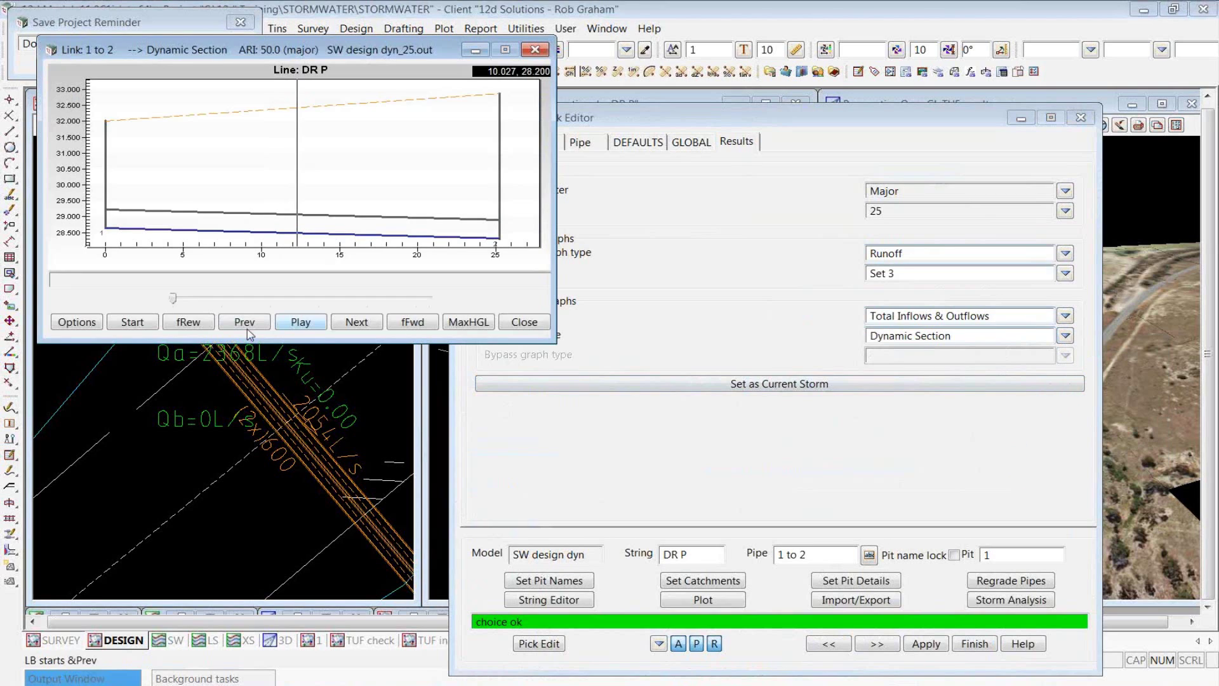
click(300, 322)
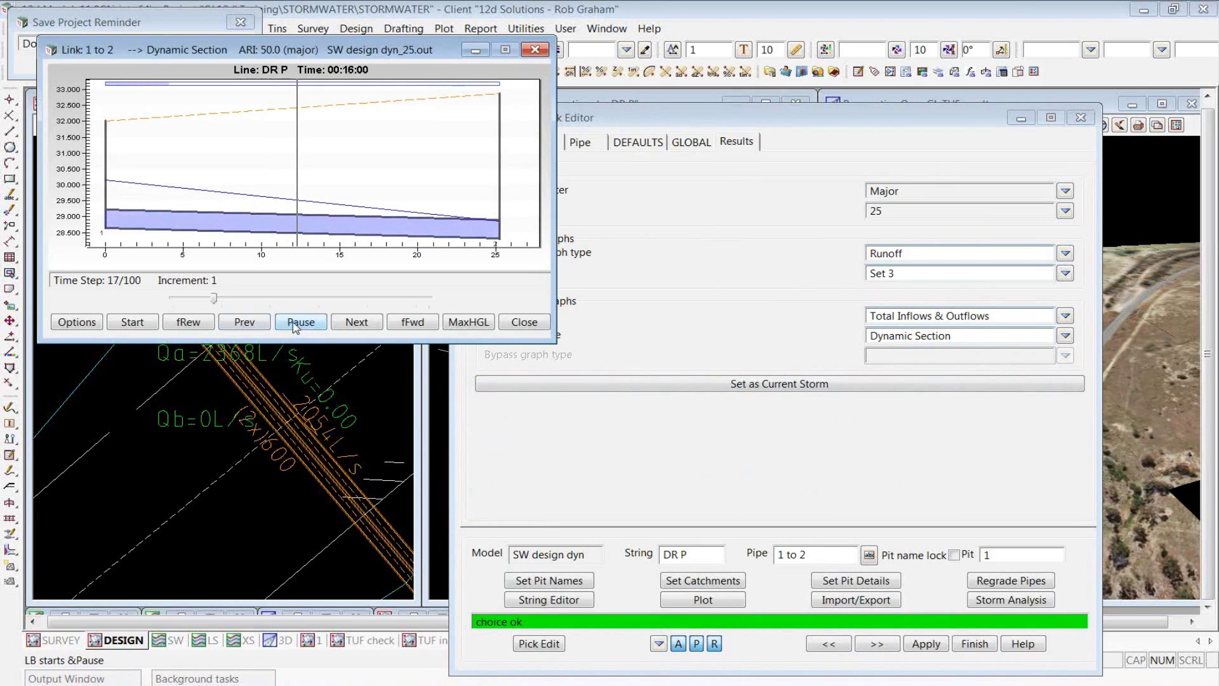
click(295, 323)
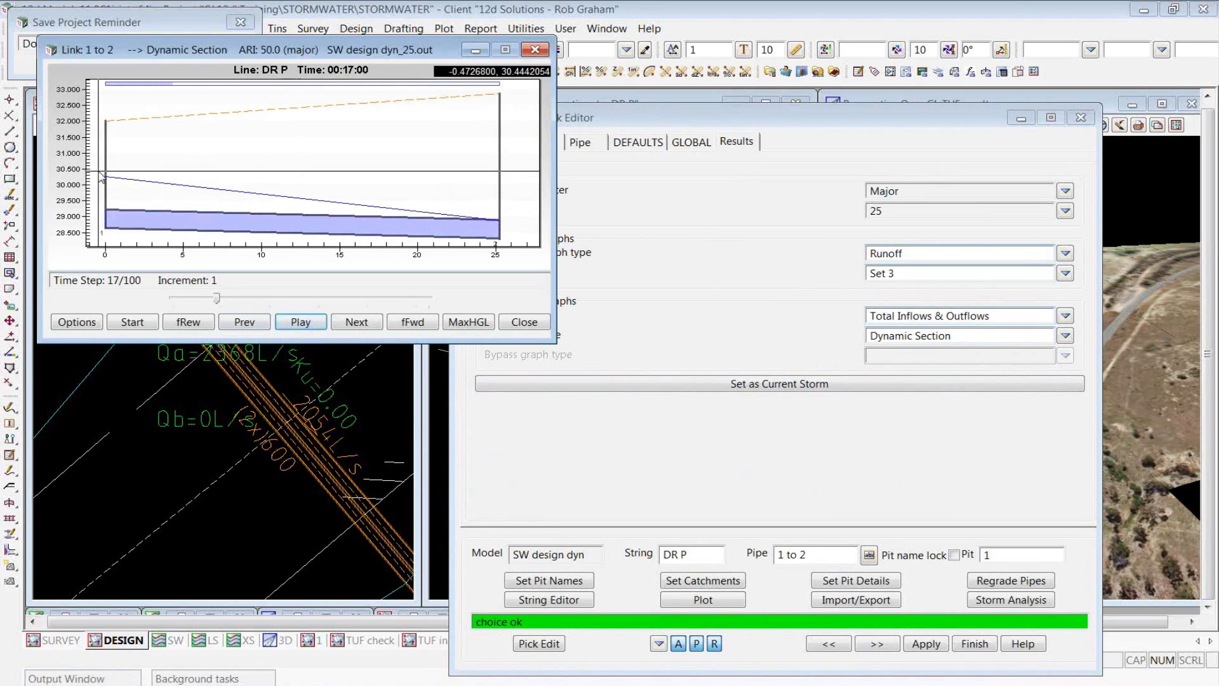
click(305, 324)
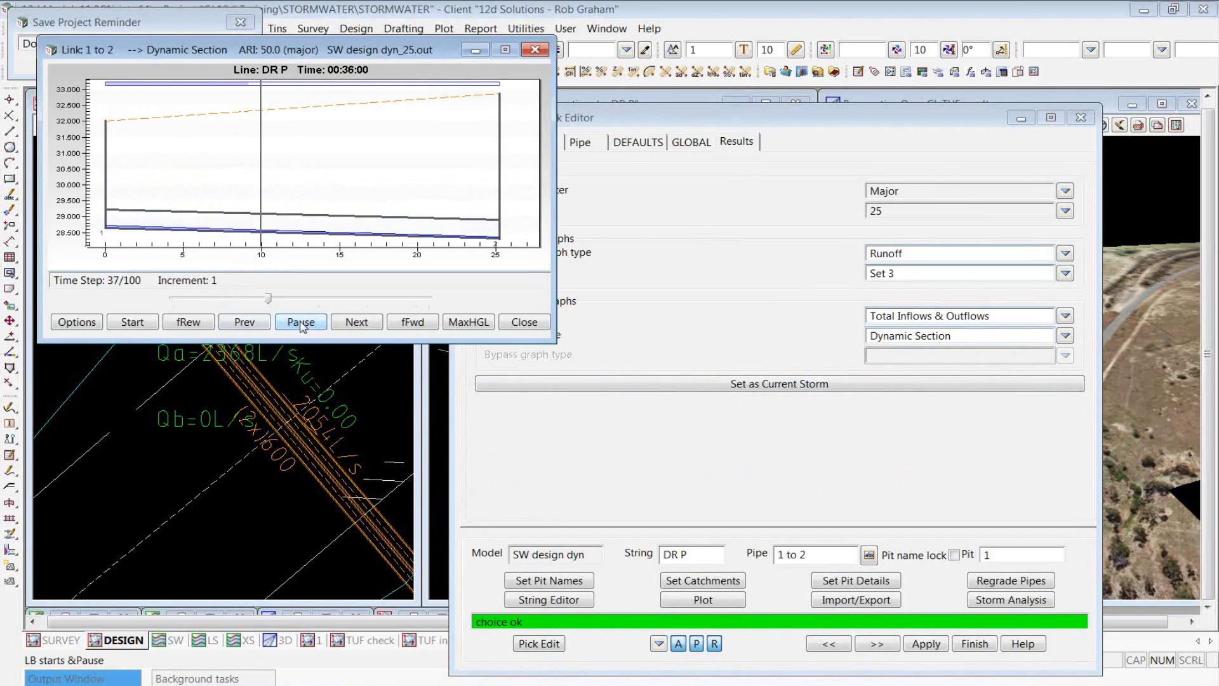
click(523, 322)
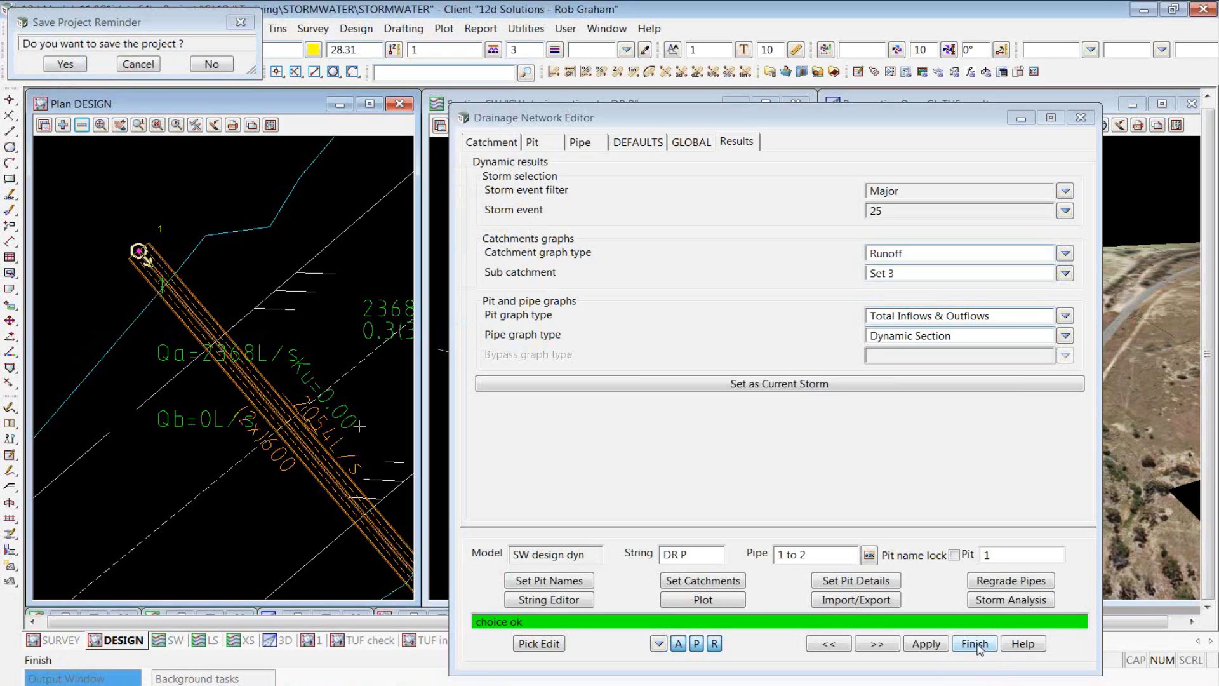
- Save the project and close the Drainage Network Editor
click(66, 64)
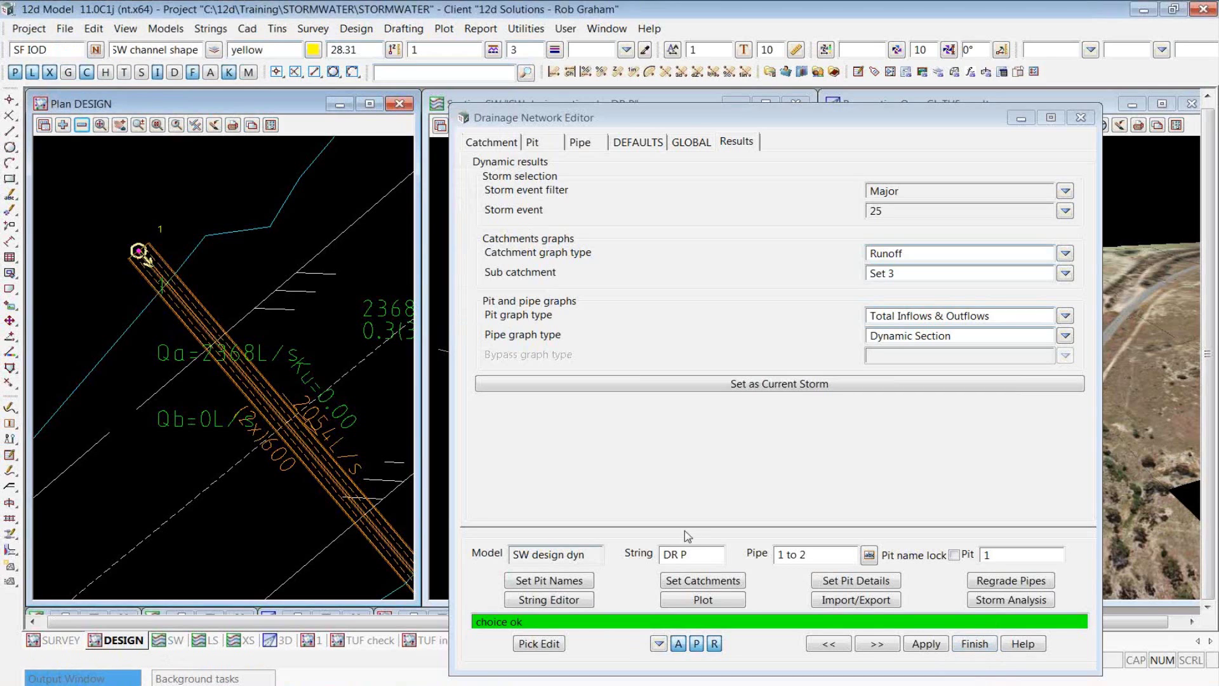
click(974, 643)
- Remove the SW contours and SW design dyn models from the DESIGN plan view and add SW design 2d
click(81, 124)
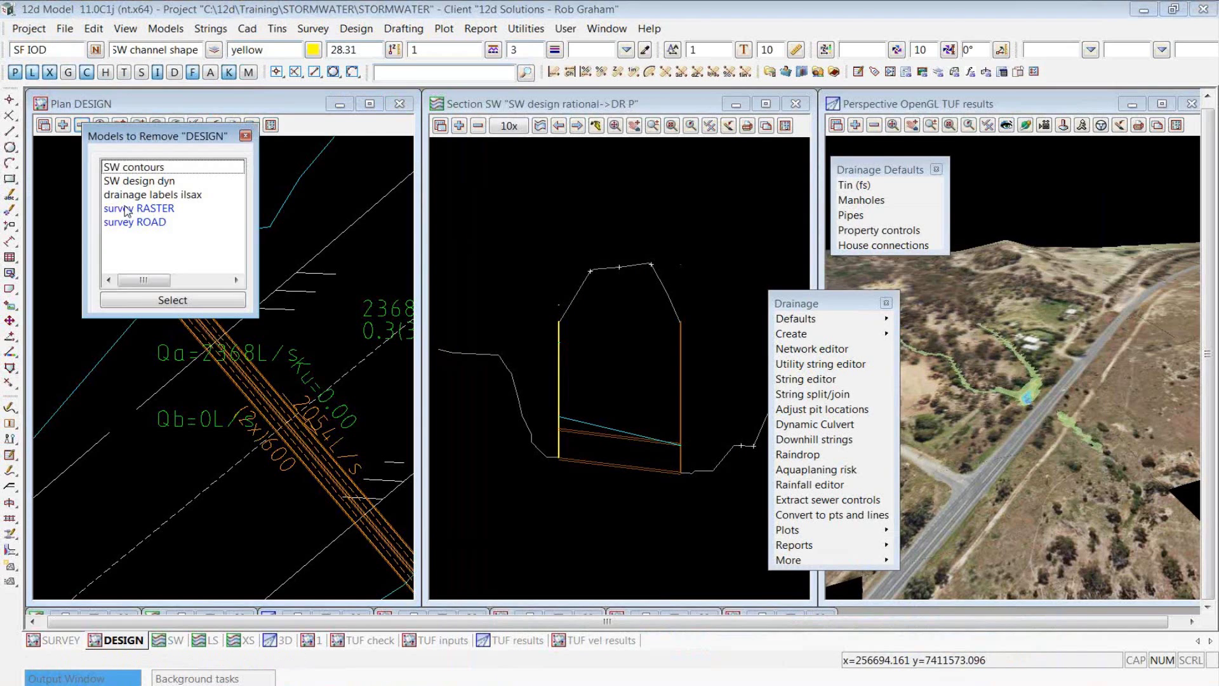
click(134, 175)
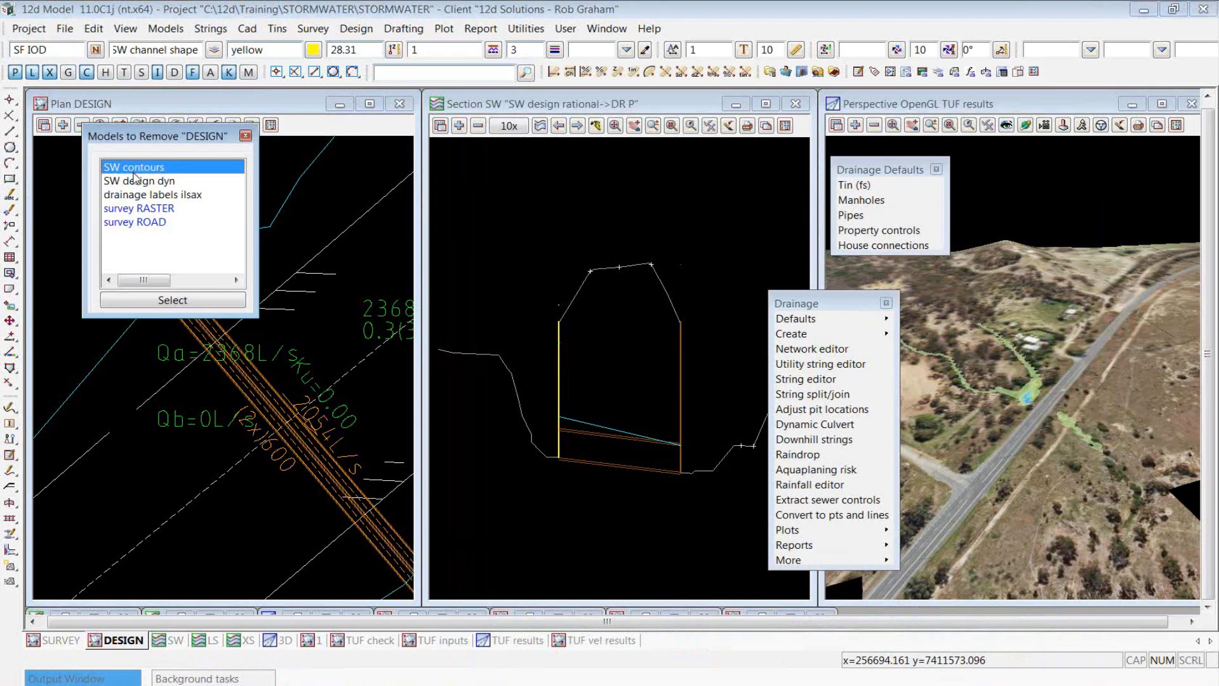
click(134, 182)
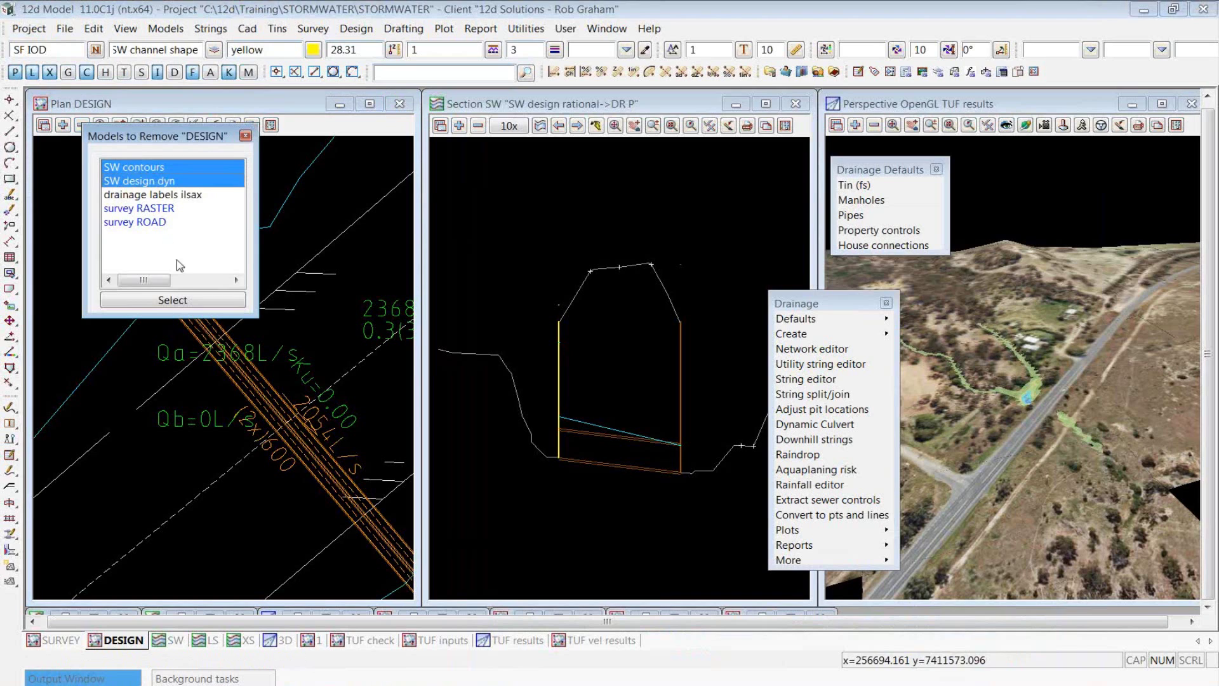
click(191, 301)
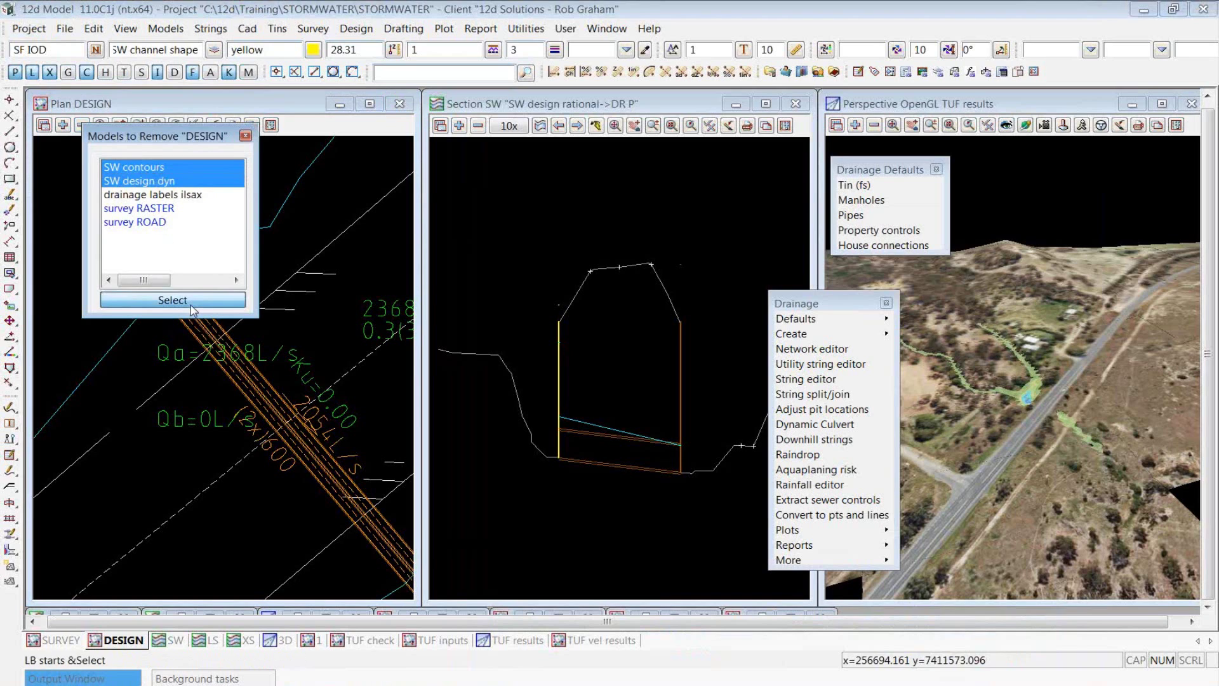
click(63, 125)
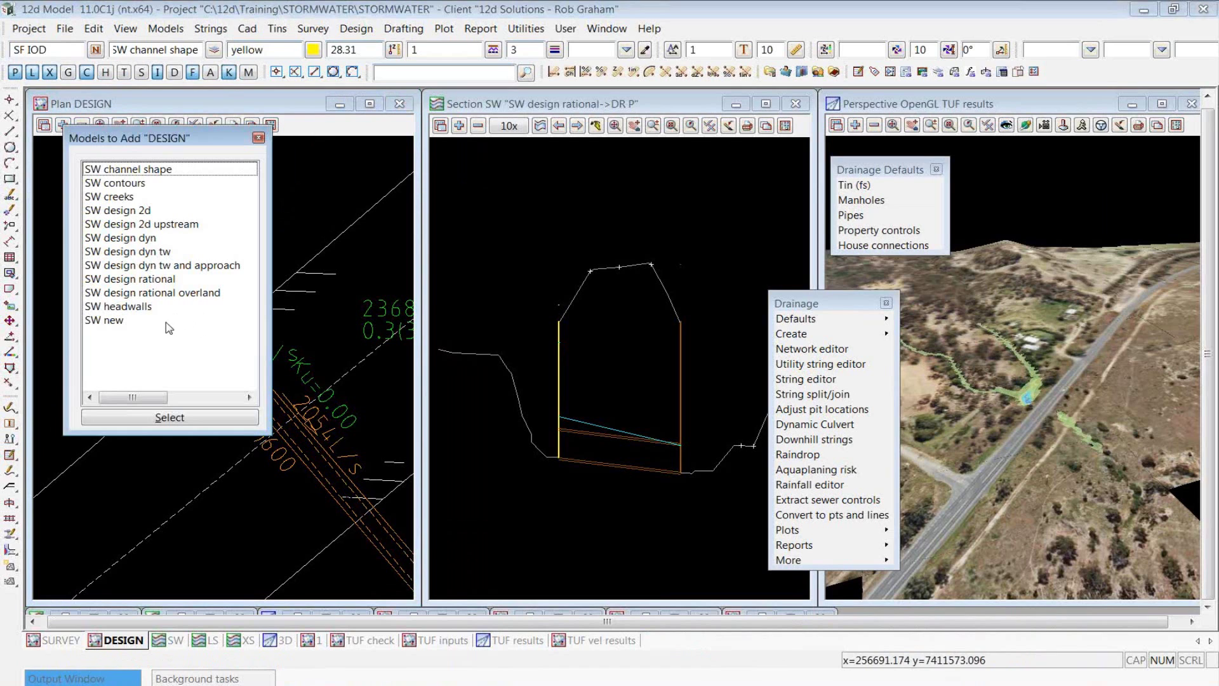
double_click(128, 212)
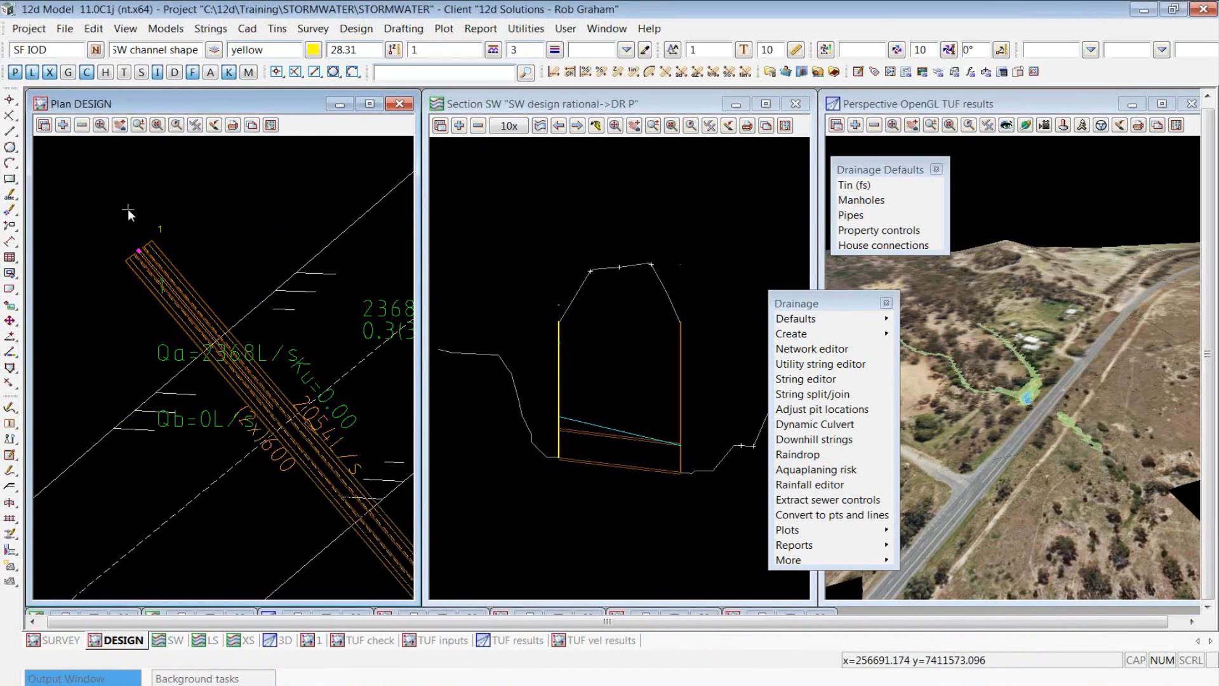
- Open the Drainage Network Editor on pit 1 of string DR P in the SW design 2d model
scroll(272, 265, down, 3)
scroll(285, 301, down, 2)
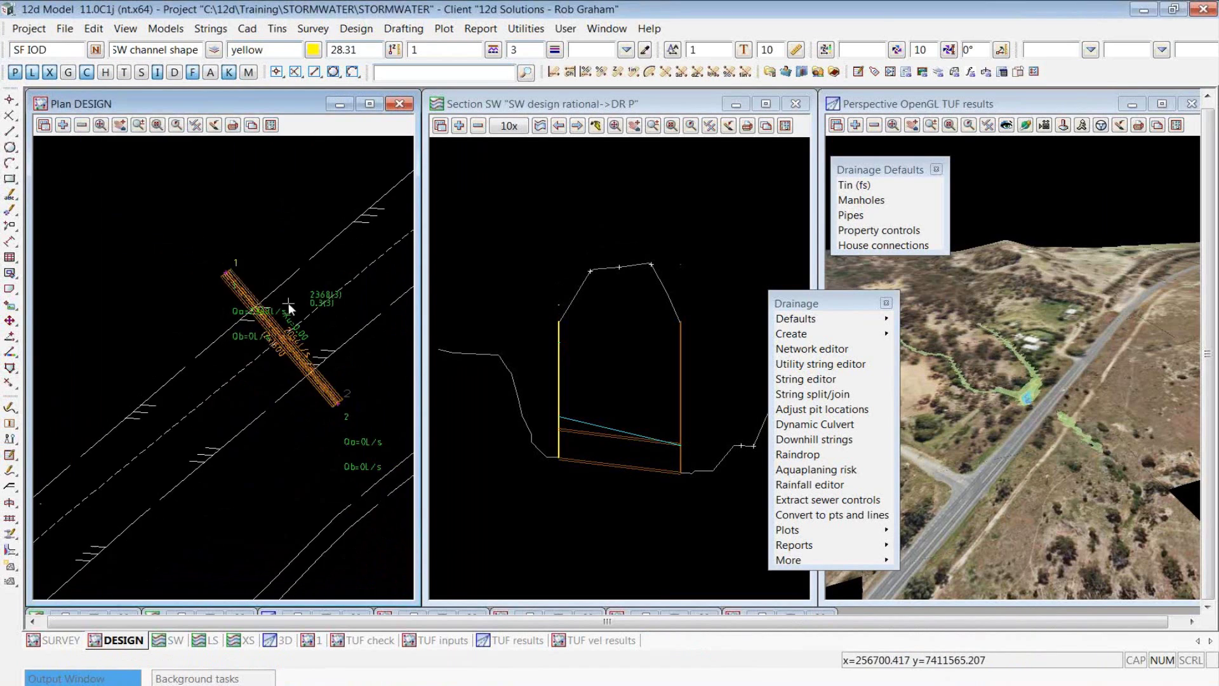
scroll(257, 238, up, 3)
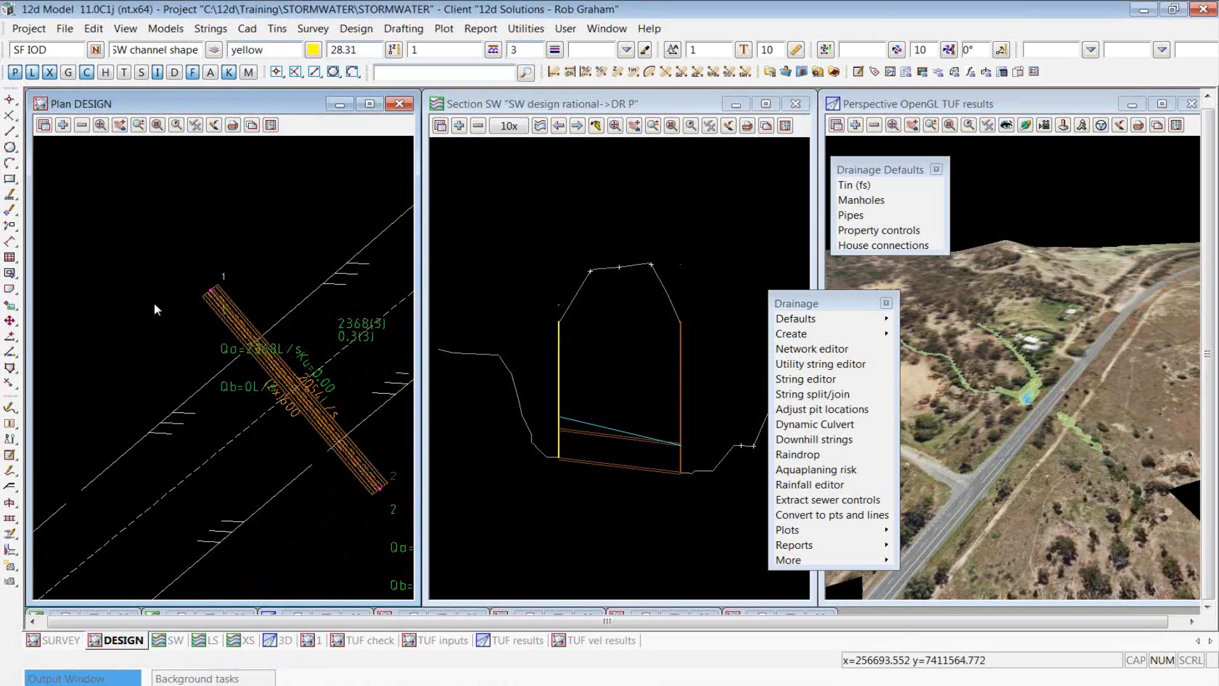
click(212, 272)
click(11, 537)
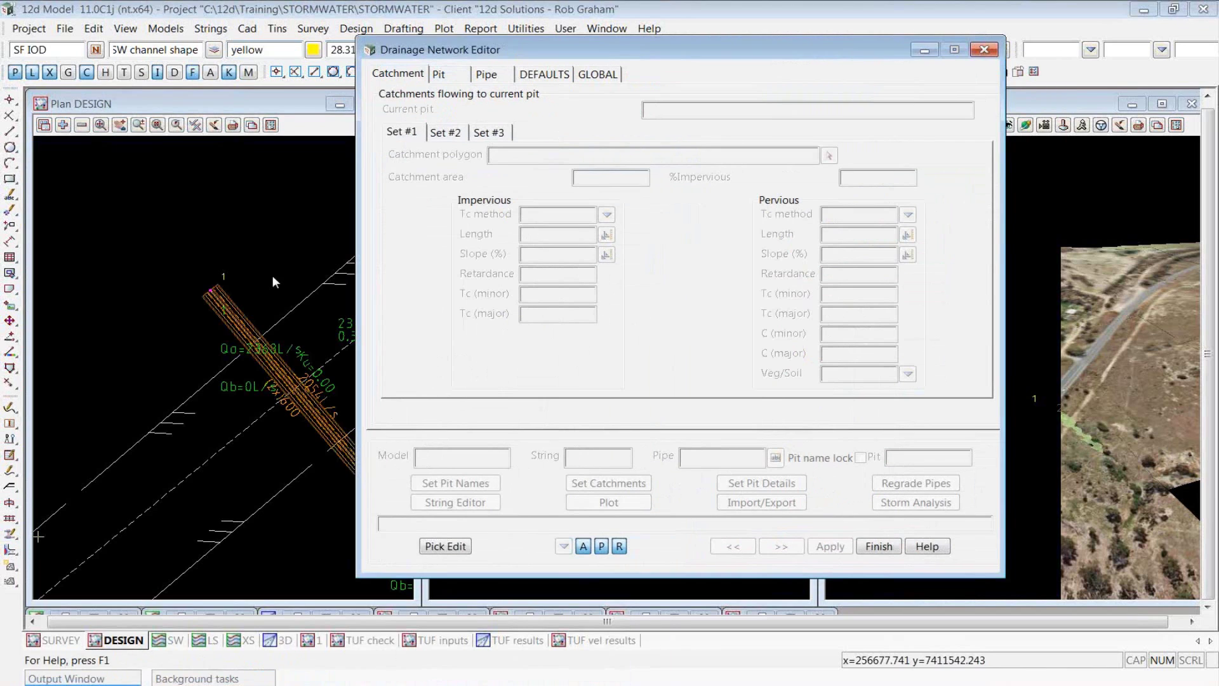
click(215, 288)
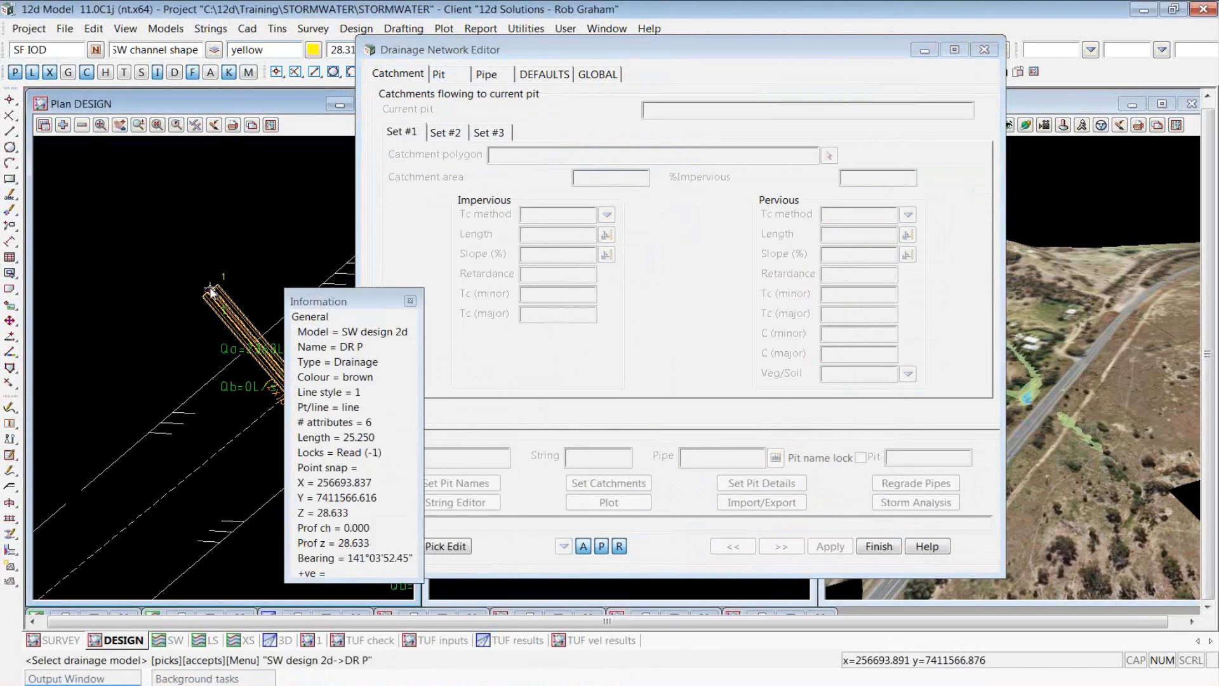
middle_click(215, 287)
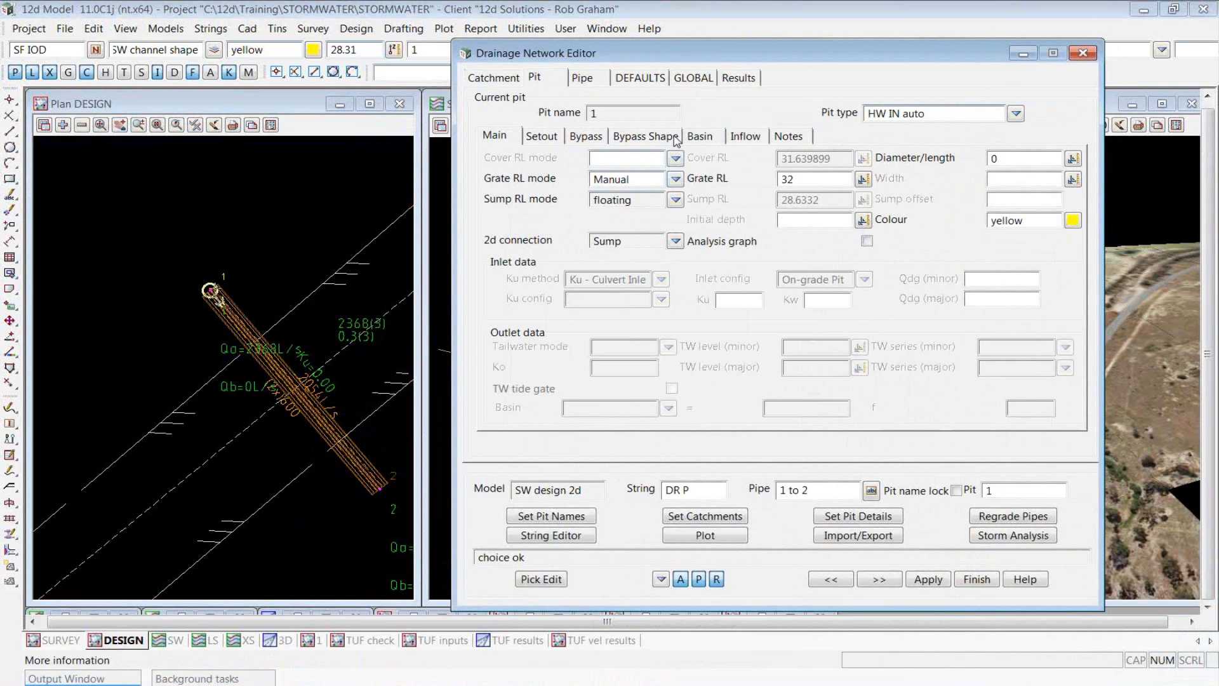
- Clear pit 1's basin elevation table and basin polygon, apply the edits, and close the network editor
click(700, 136)
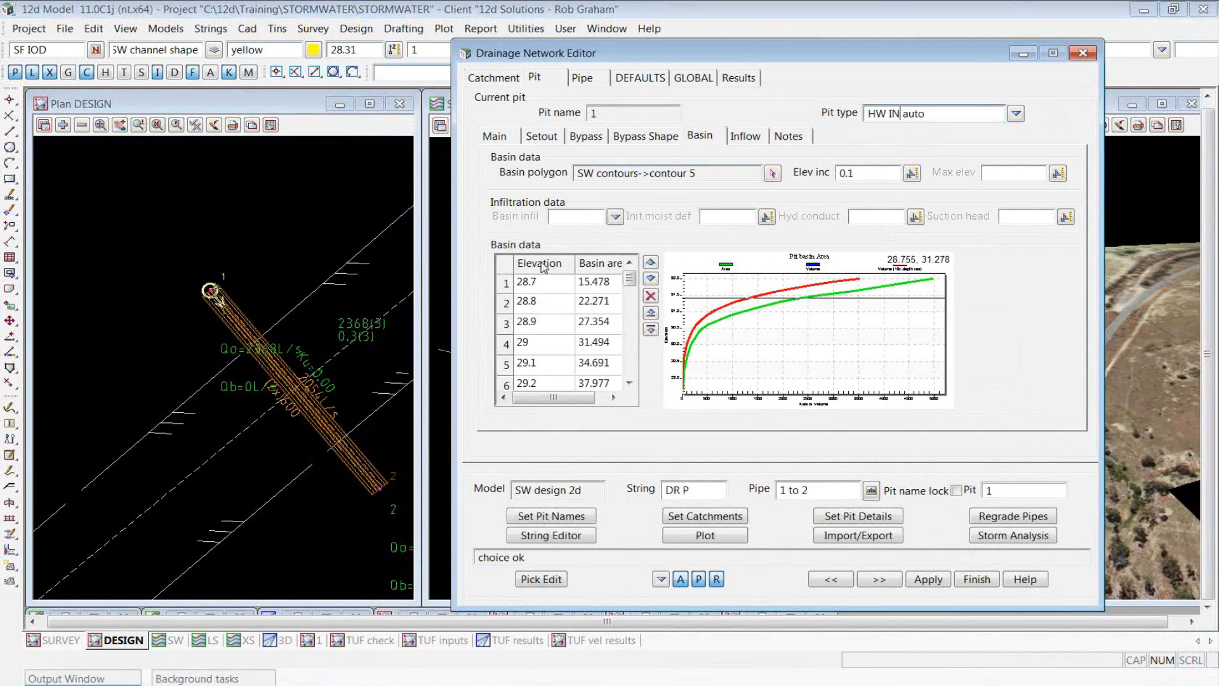
right_click(509, 267)
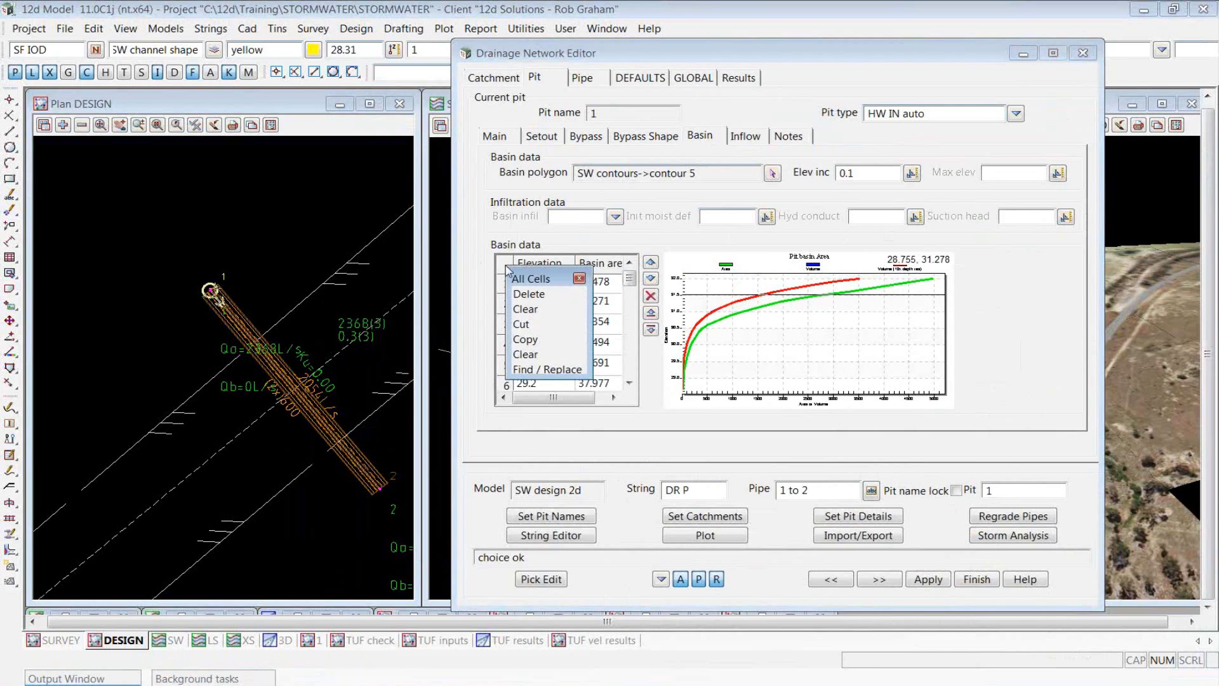
click(532, 313)
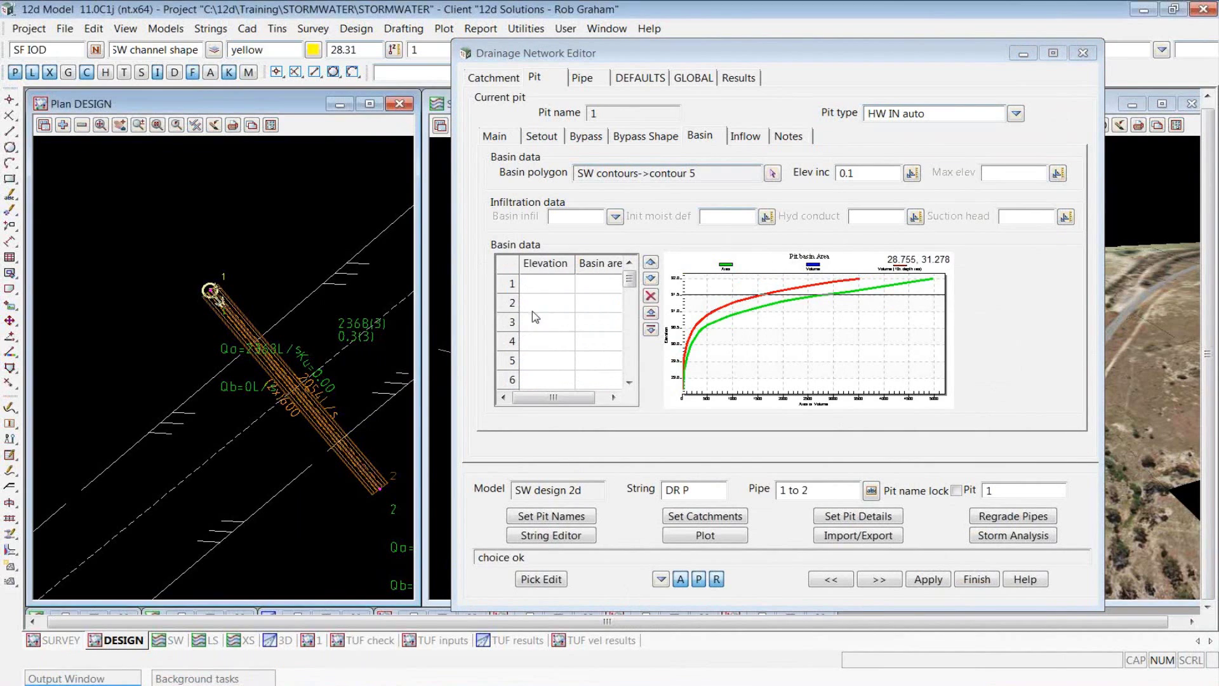
right_click(772, 173)
click(807, 270)
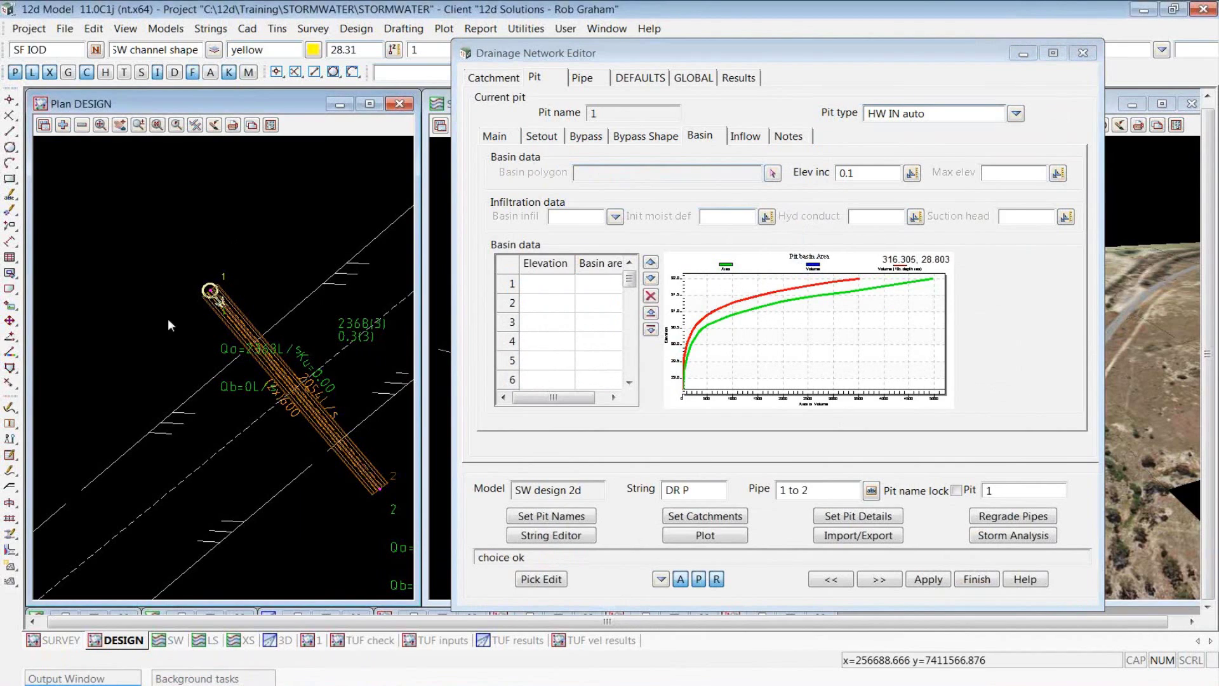
click(944, 584)
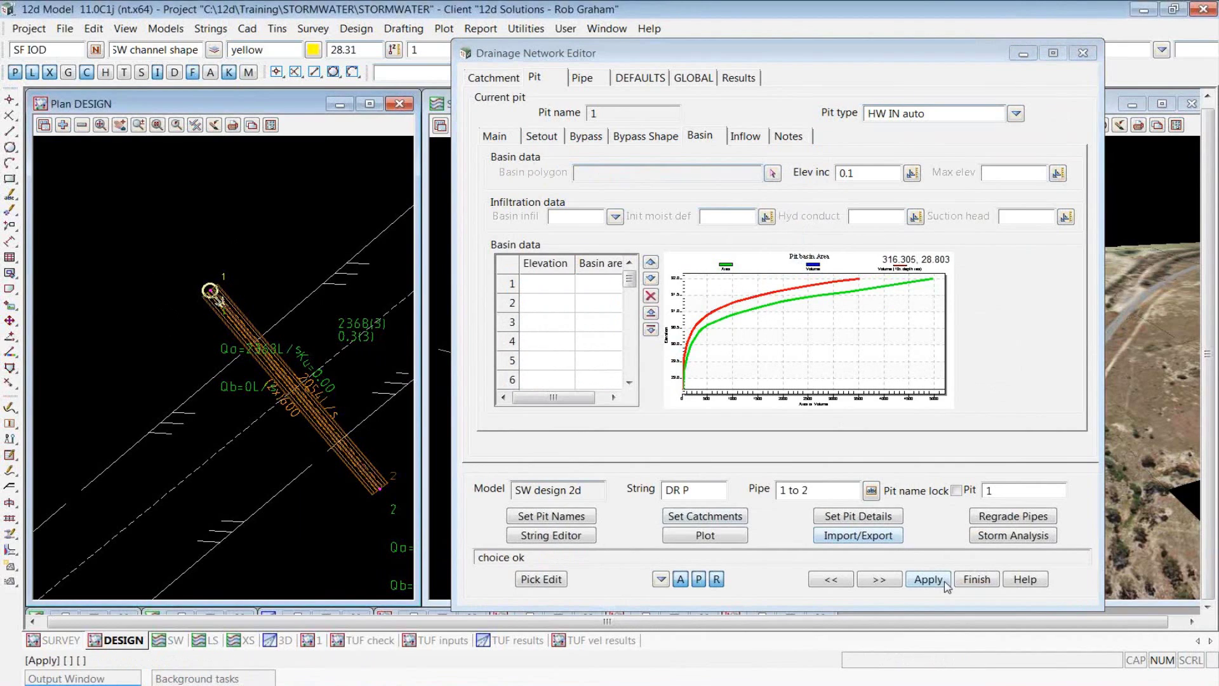
click(972, 581)
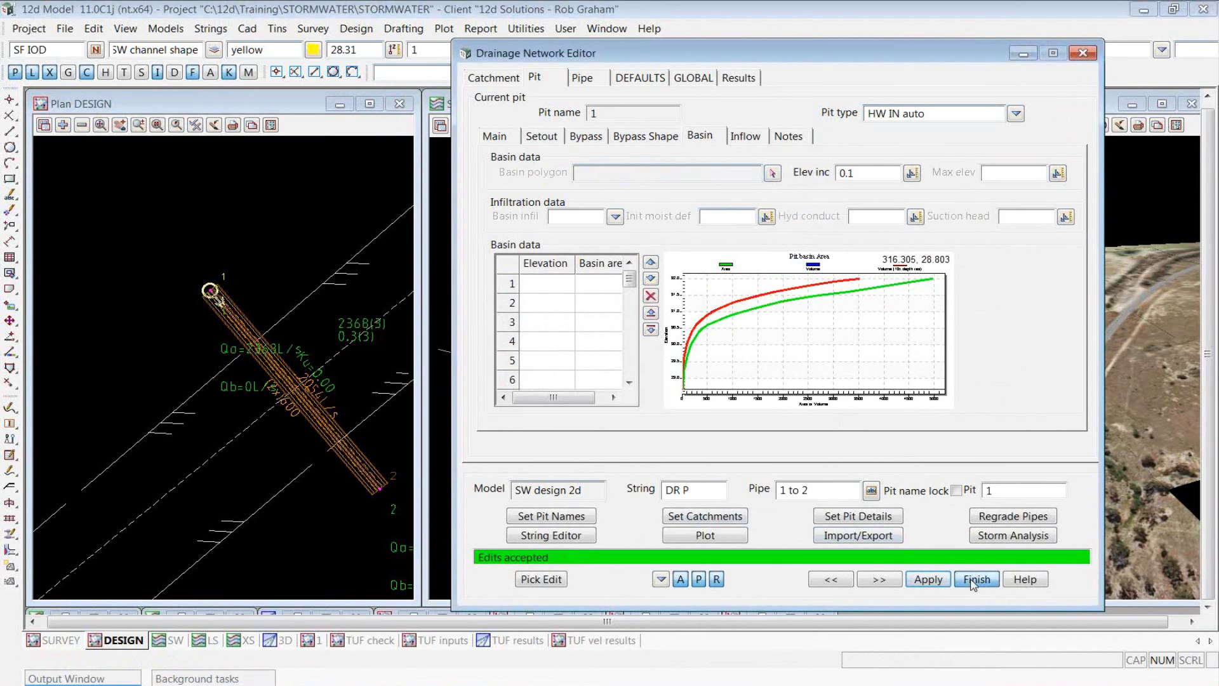
scroll(224, 349, down, 7)
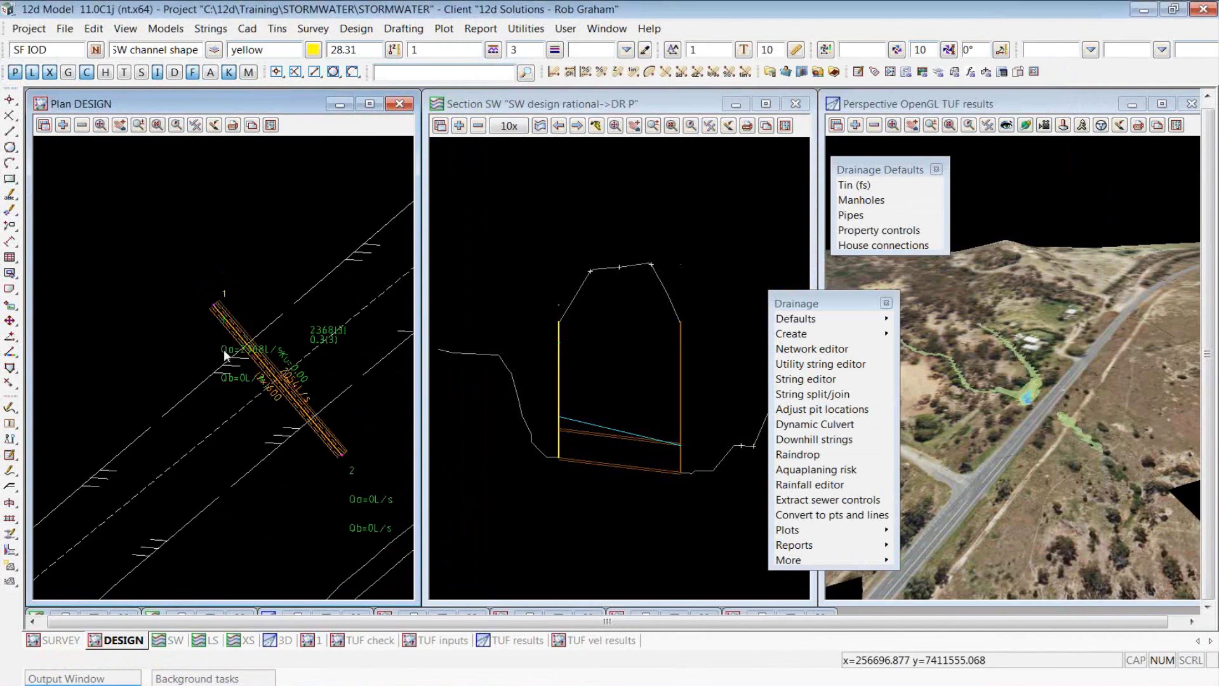
- Open the TUFLOW Road Flow settings and move their window clear of the culvert in the plan view
scroll(314, 289, up, 5)
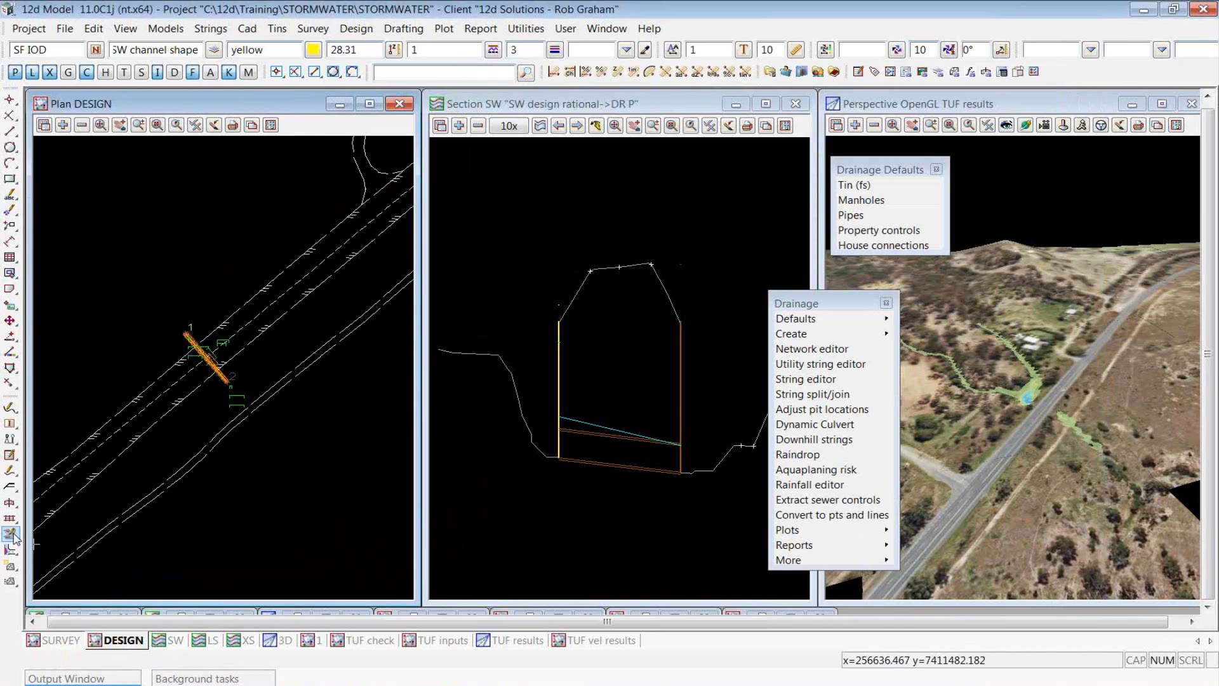
click(11, 551)
drag(256, 383, 924, 62)
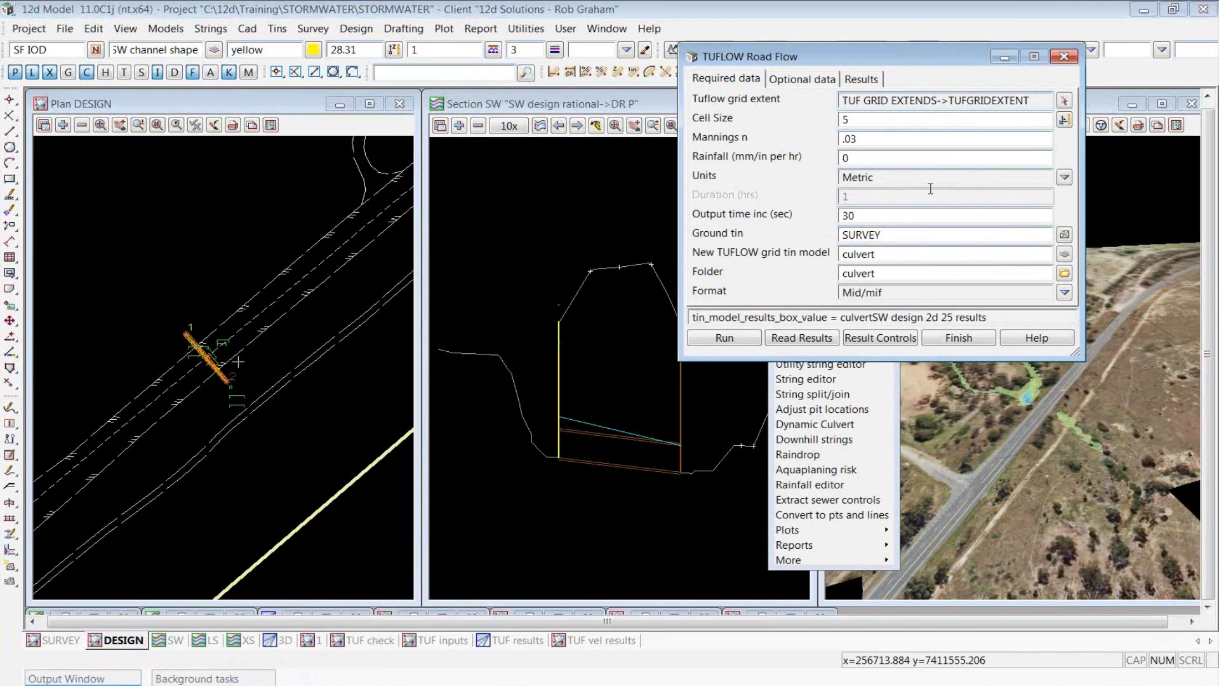
- Maximise the TUF inputs plan and examine the grid extent, flow paths and culvert crossing under the road
scroll(265, 381, down, 3)
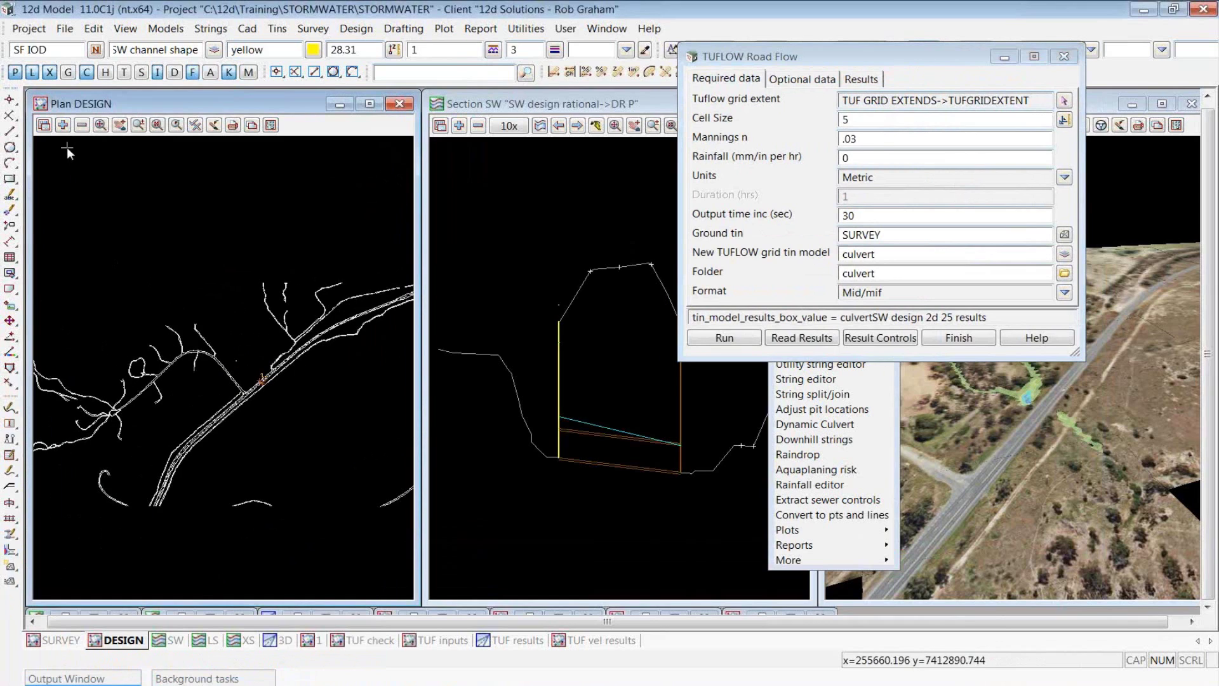
click(444, 643)
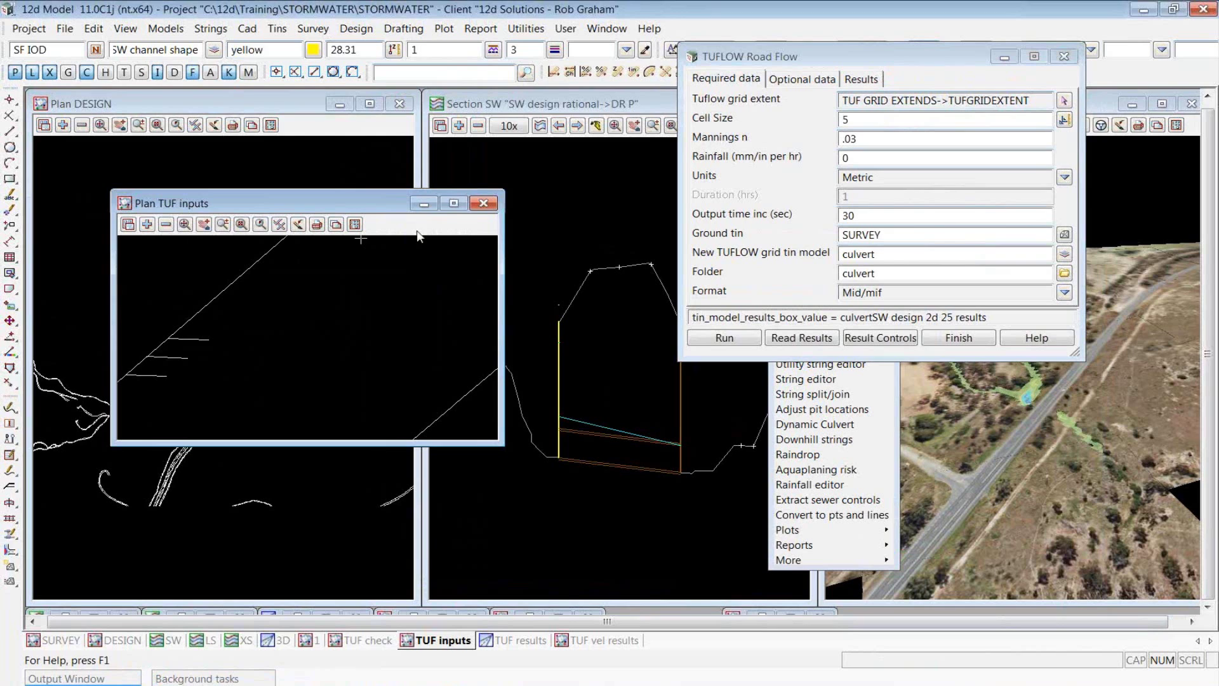
click(453, 203)
scroll(301, 376, down, 8)
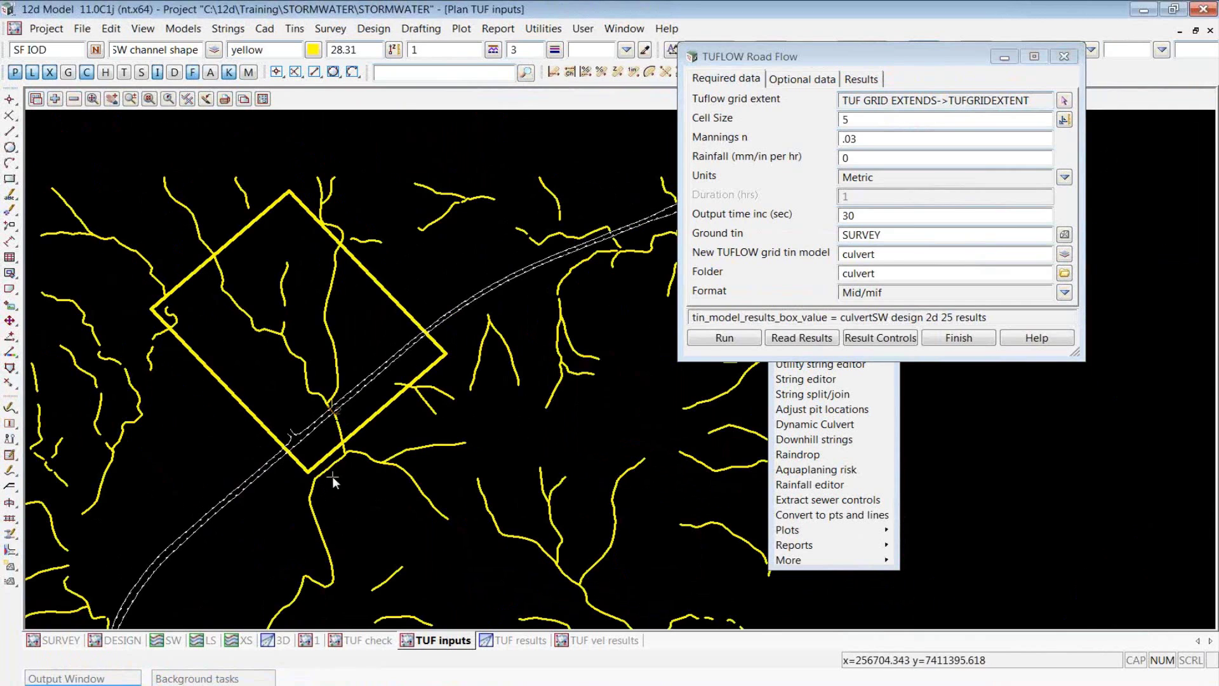
scroll(331, 417, up, 4)
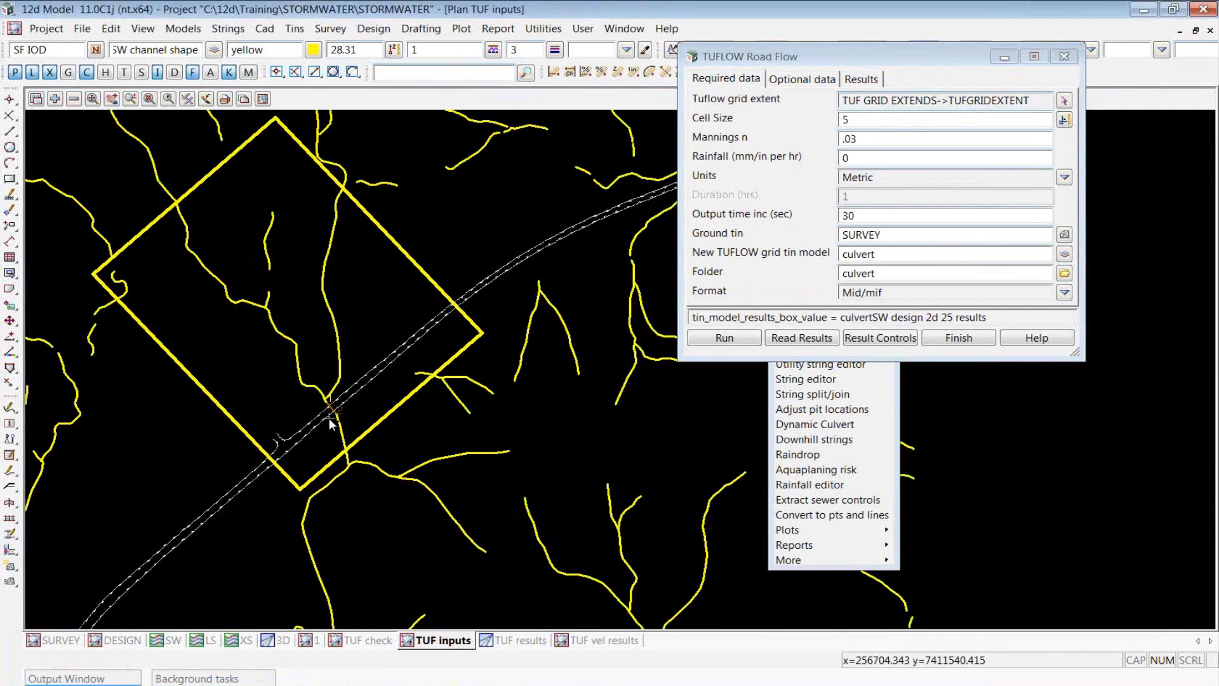
scroll(330, 417, up, 3)
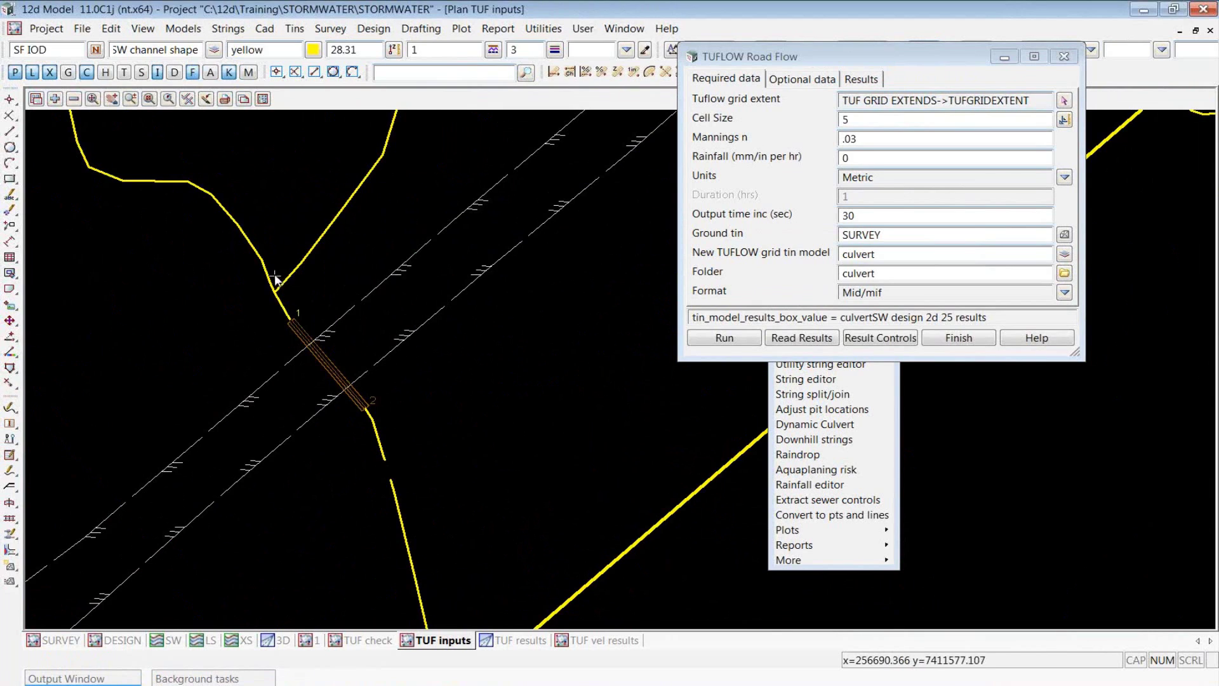
- Review the required TUFLOW data: cell size, Mannings n, ground tin and new grid tin model
double_click(882, 120)
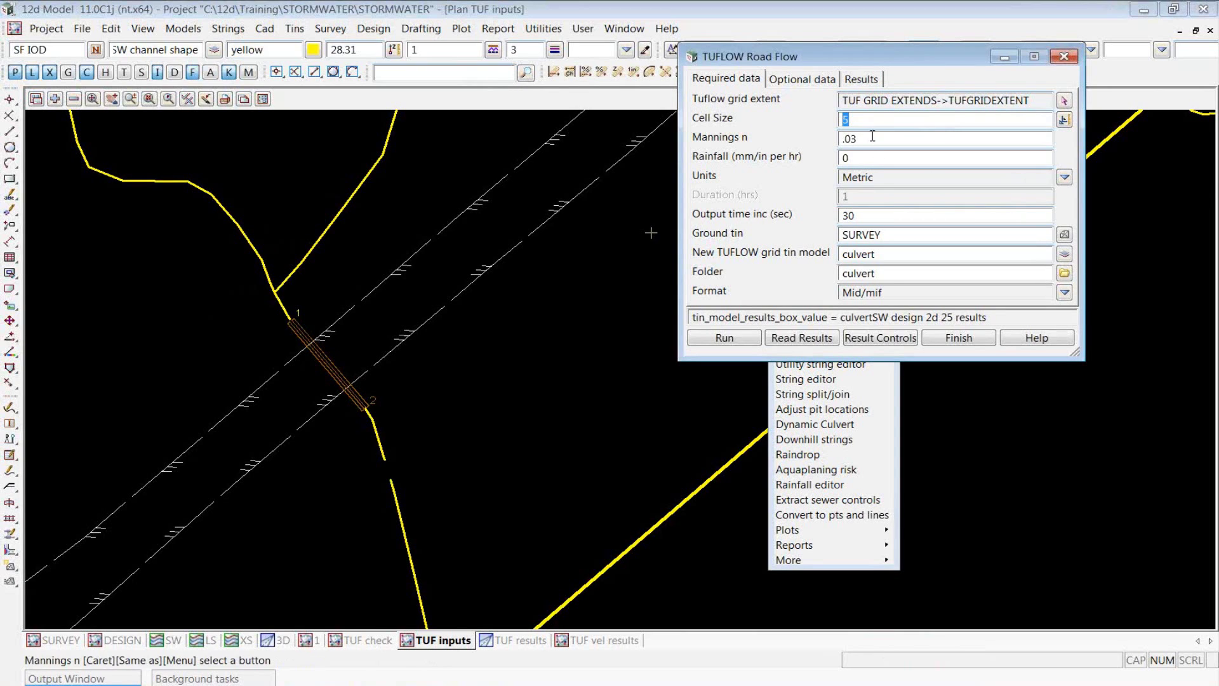
key(Tab)
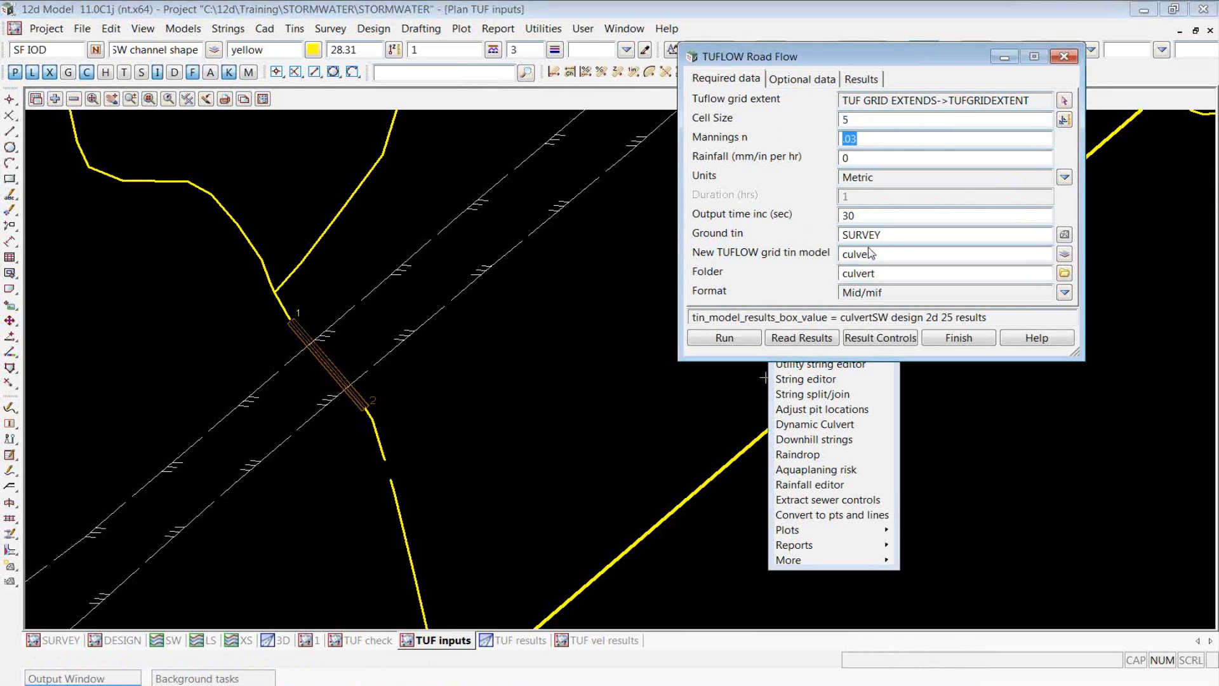
click(889, 235)
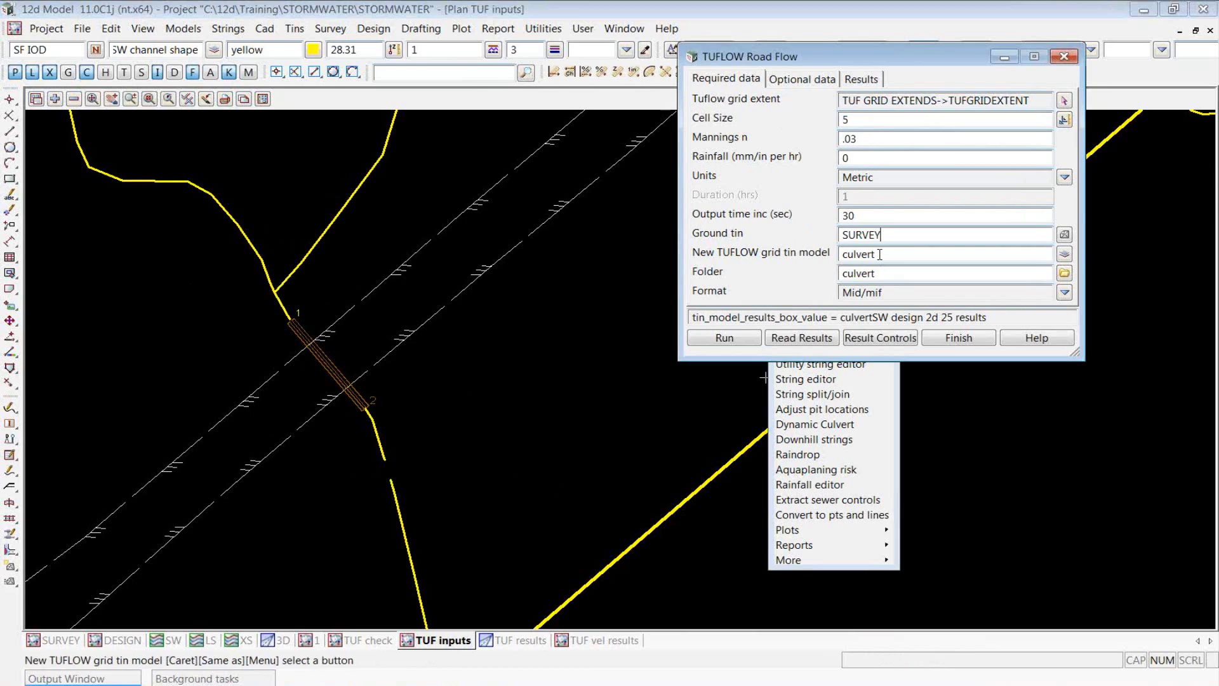
key(Tab)
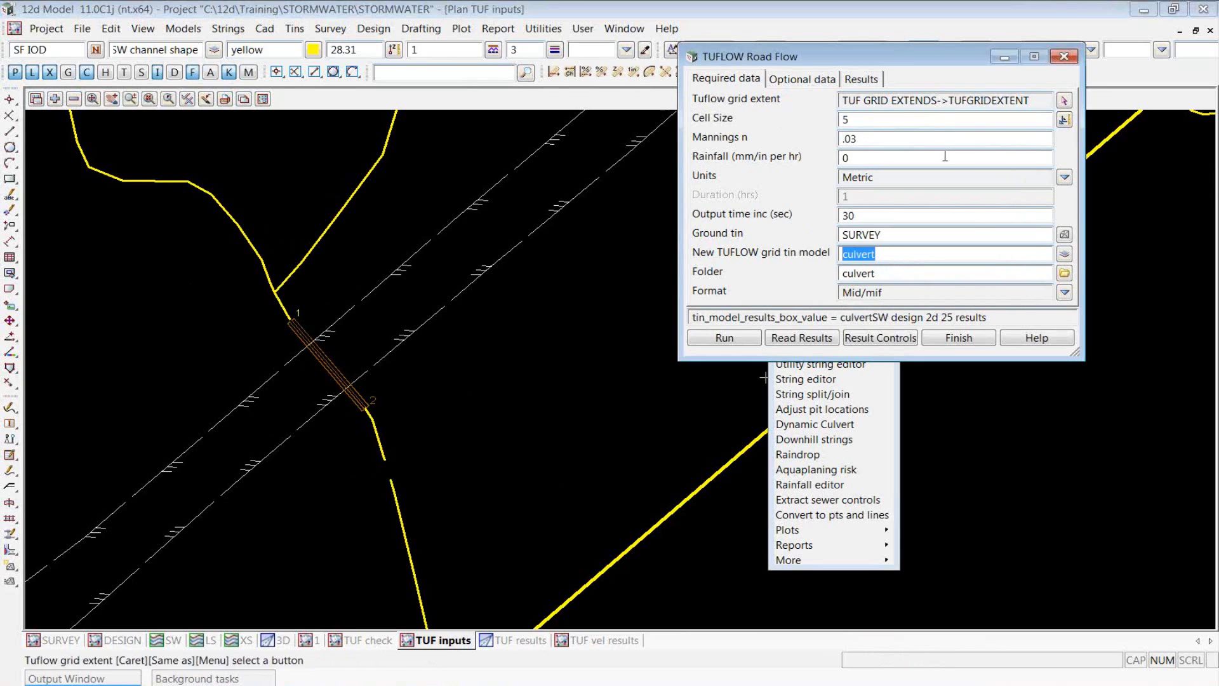
- Review the optional TUFLOW data, checking the drainage, ridges and gutters models against the culvert plan
click(814, 80)
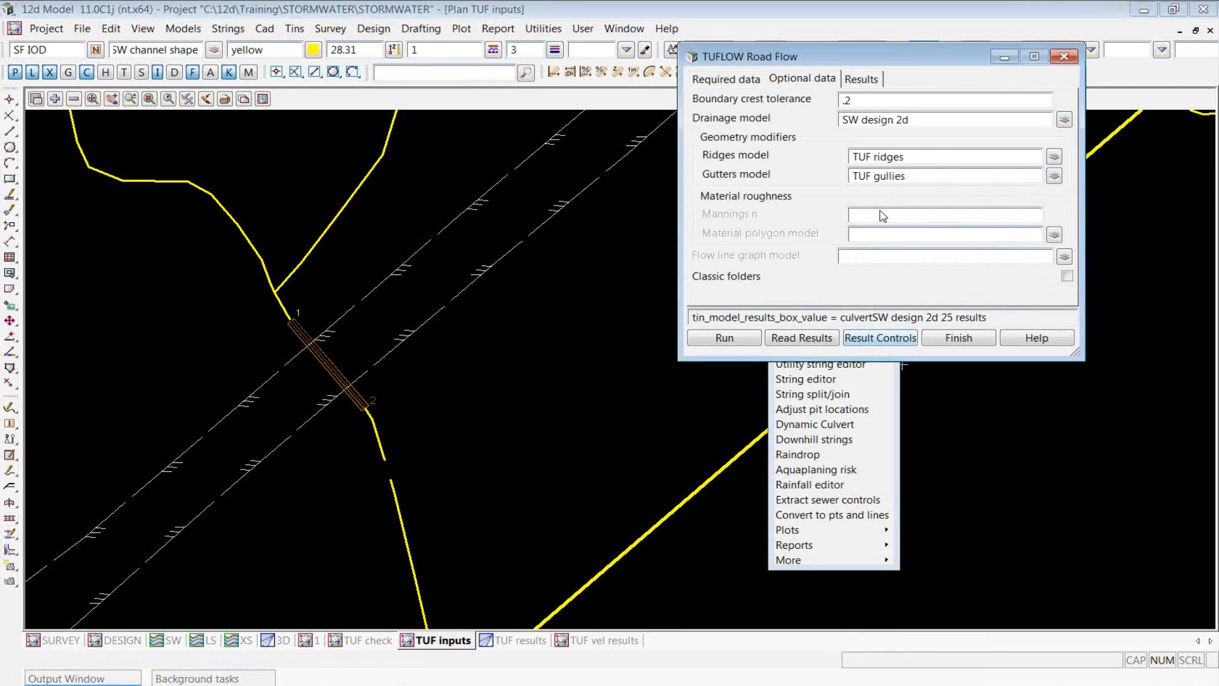
click(850, 120)
drag(849, 120, 804, 126)
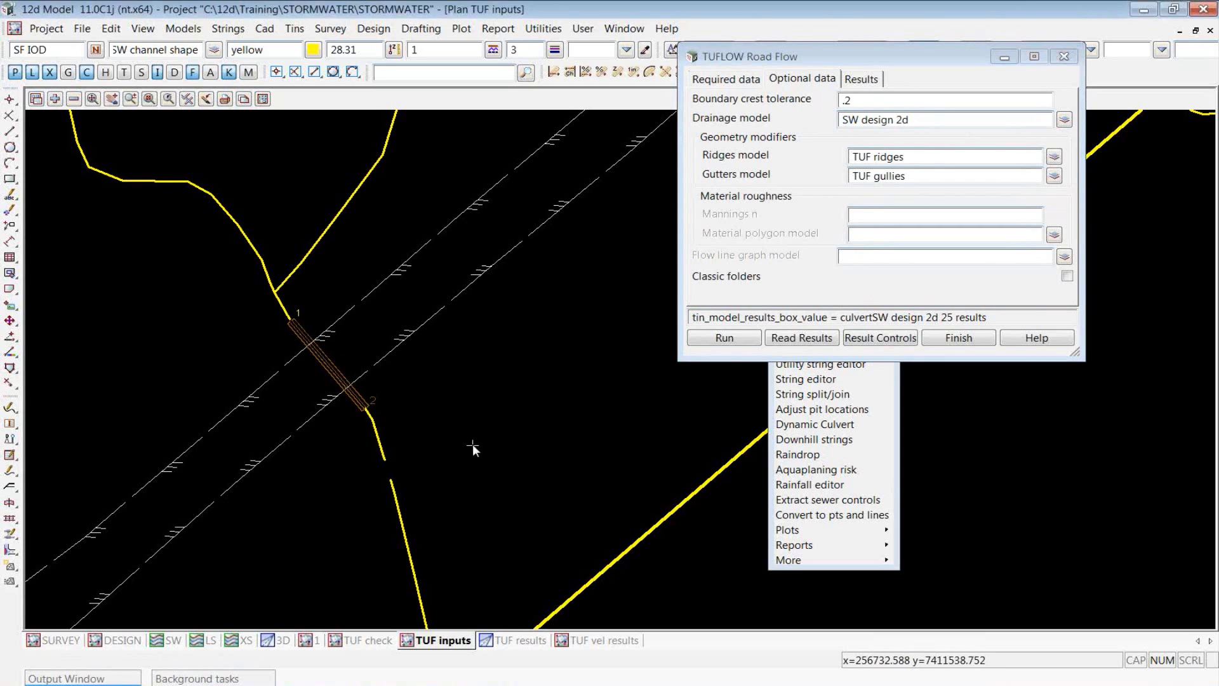
scroll(489, 445, down, 2)
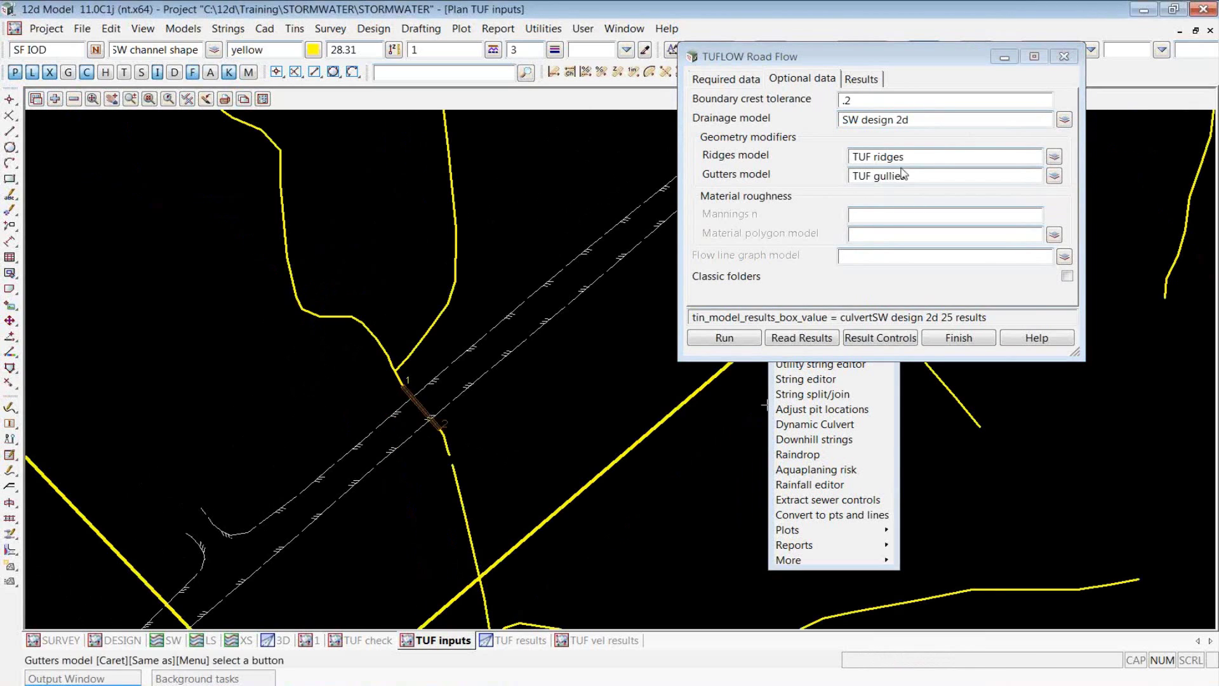
drag(908, 157, 852, 184)
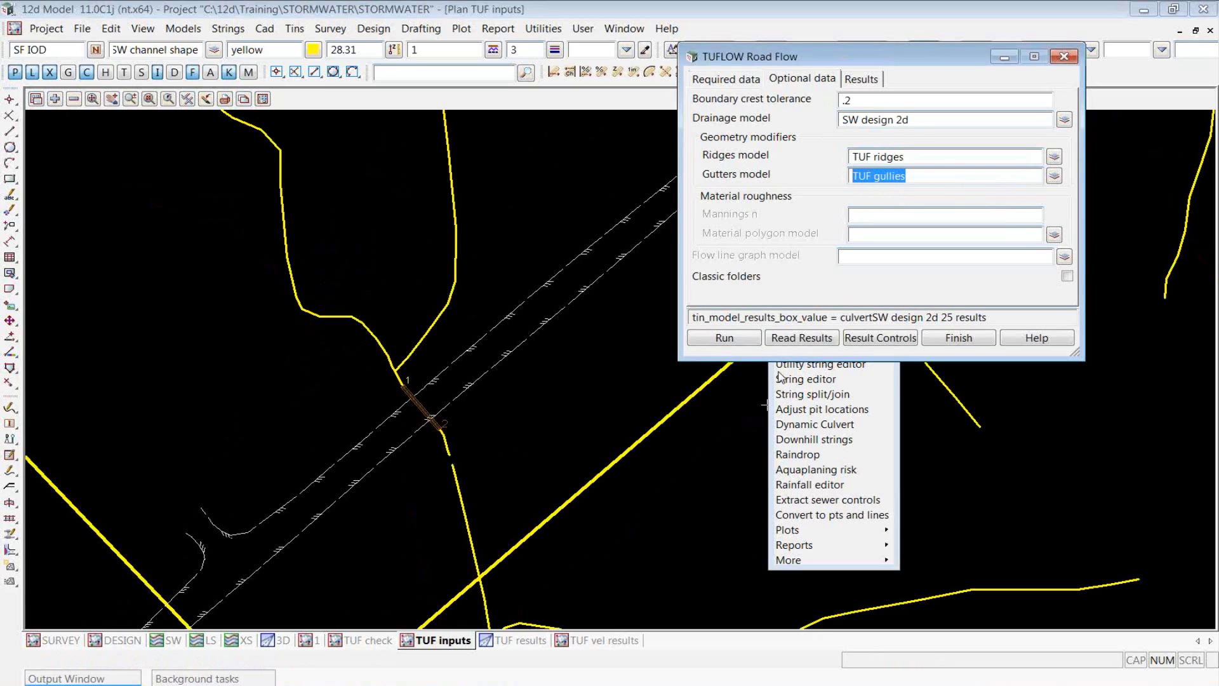
- Run the TUFLOW simulation and agree to clean the existing culvert folder
click(722, 338)
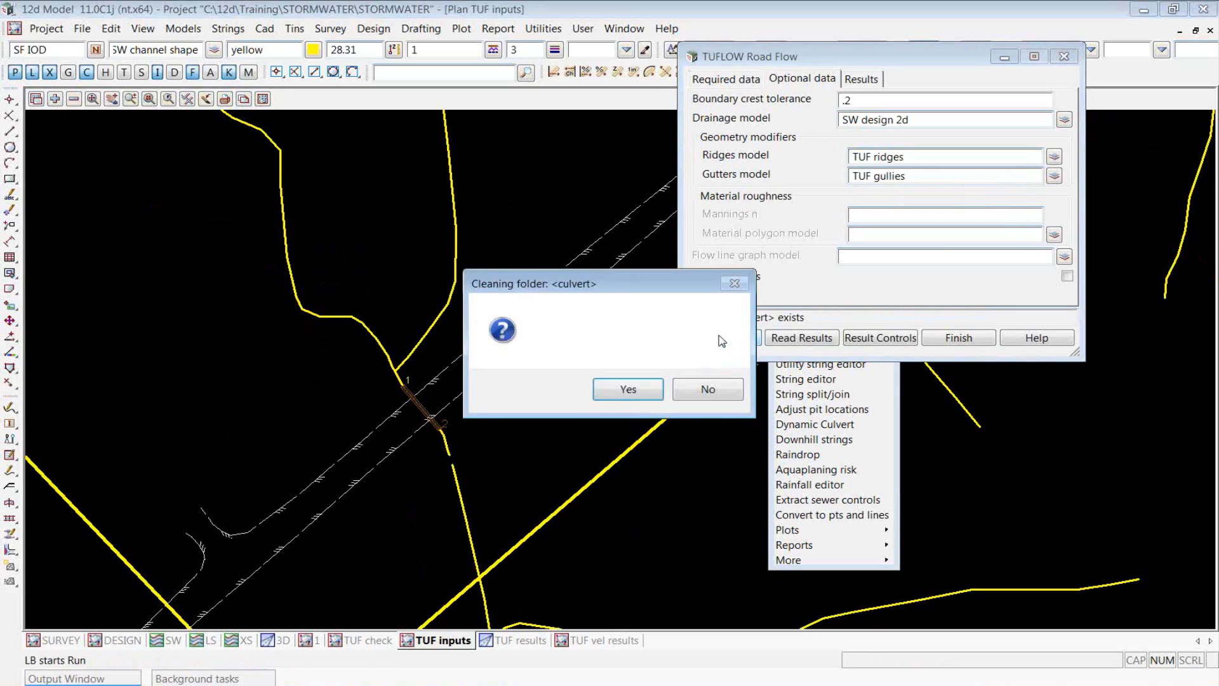
click(642, 393)
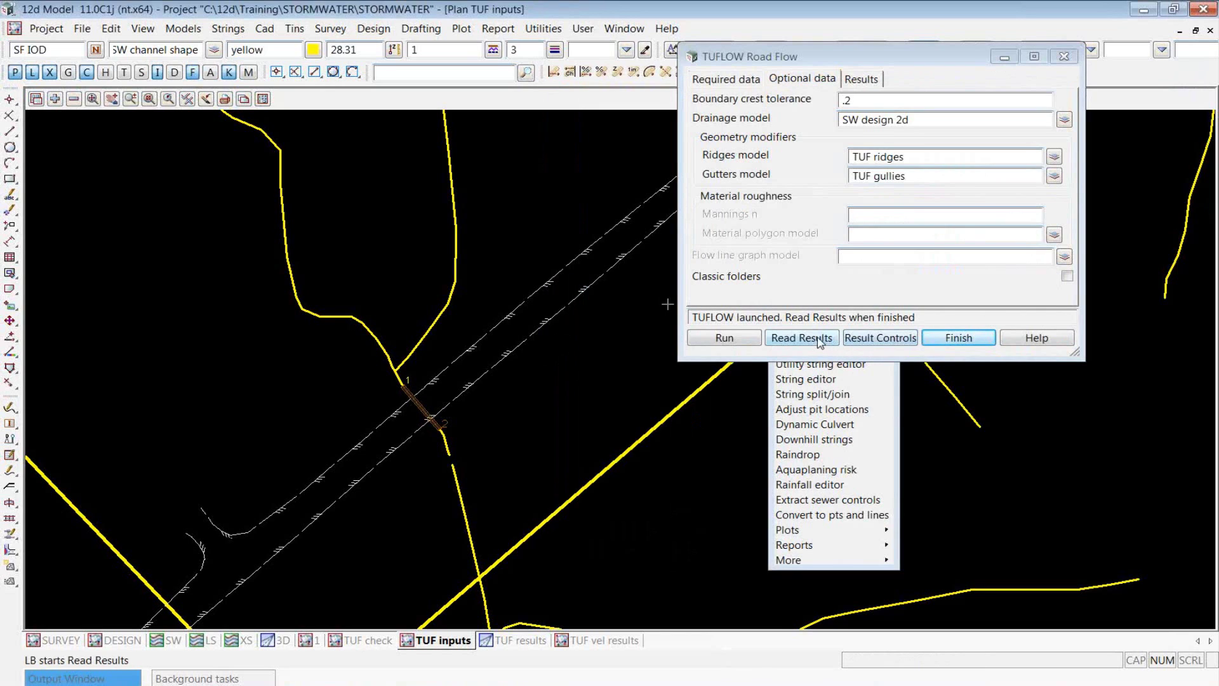
- Read the TUFLOW results using the log file culvertSW_design_2d_25.tlf
click(820, 339)
click(1068, 105)
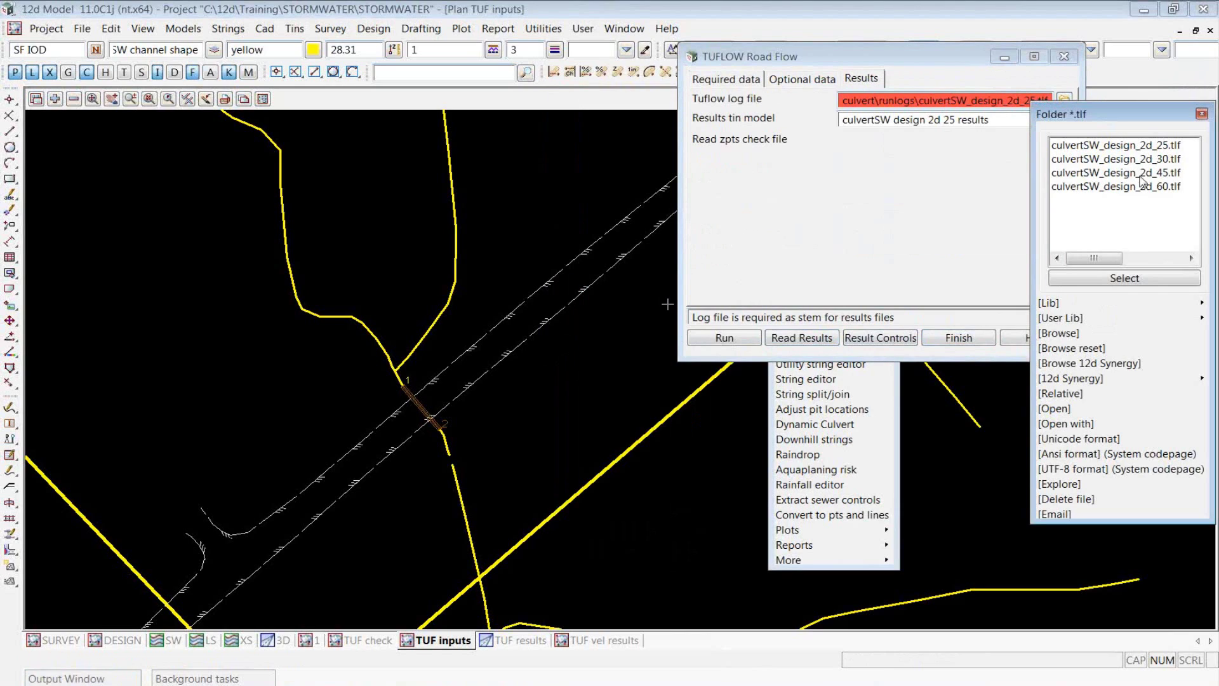
double_click(1113, 145)
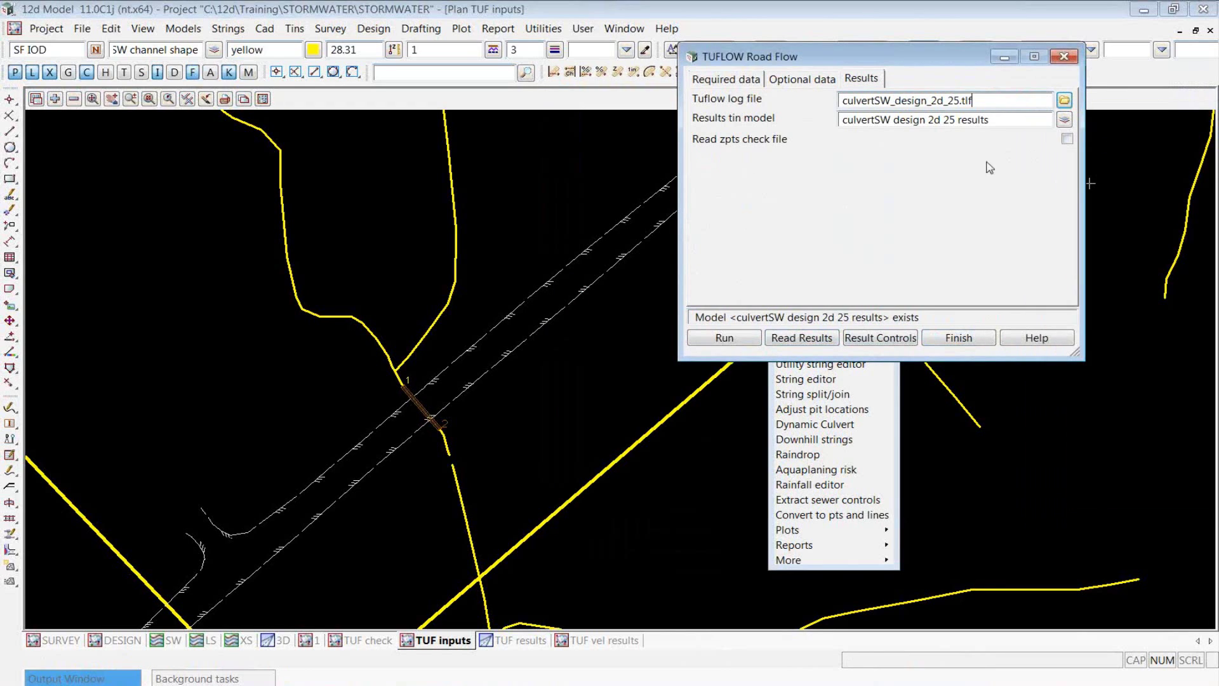
click(792, 339)
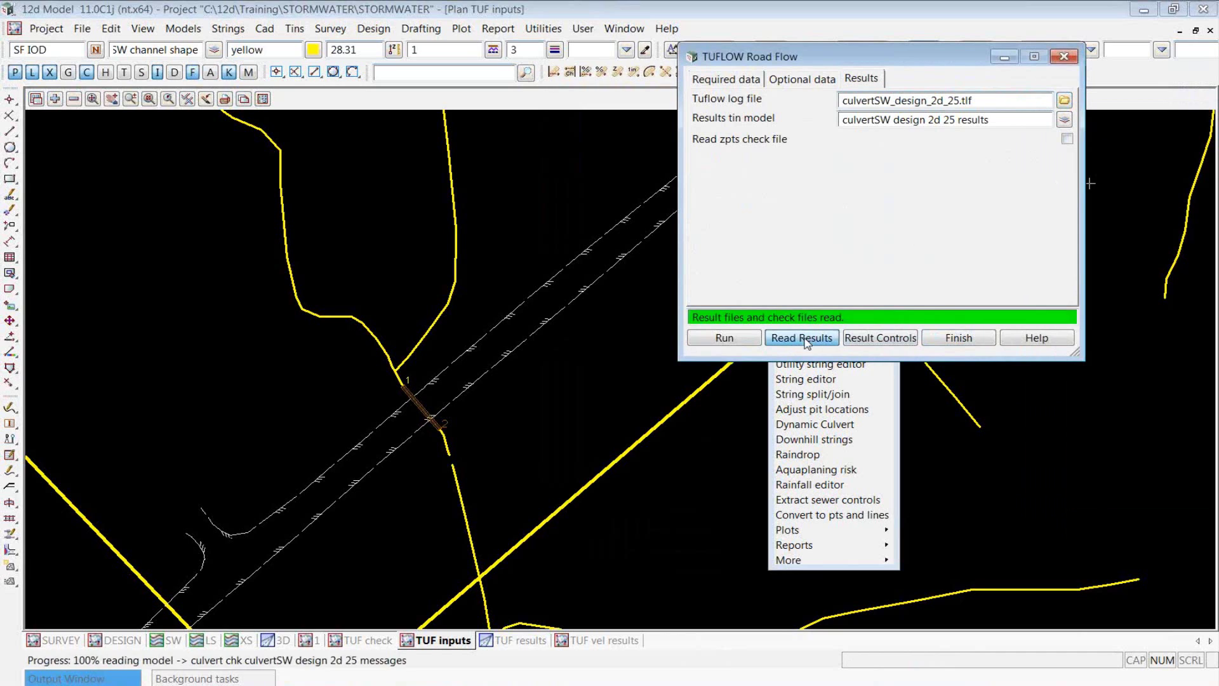
- Remove the model "culvert upstreamSW design 2d upstream 25 results" from the TUF results perspective view
drag(899, 62, 204, 292)
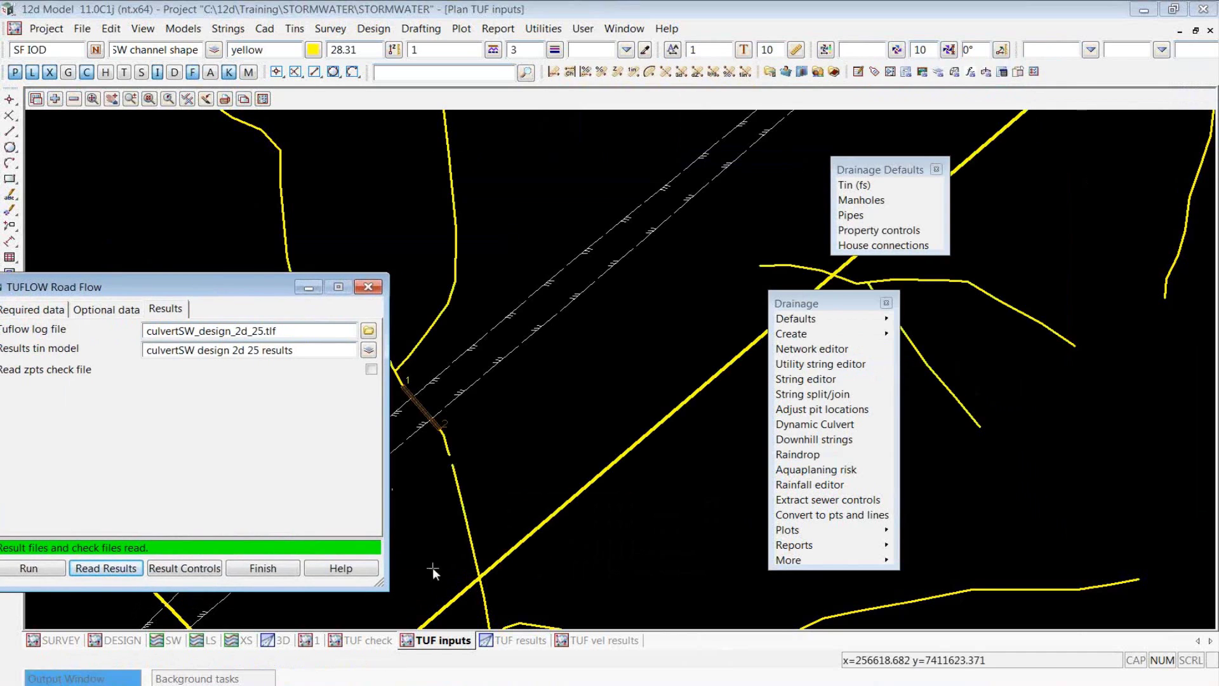
click(516, 640)
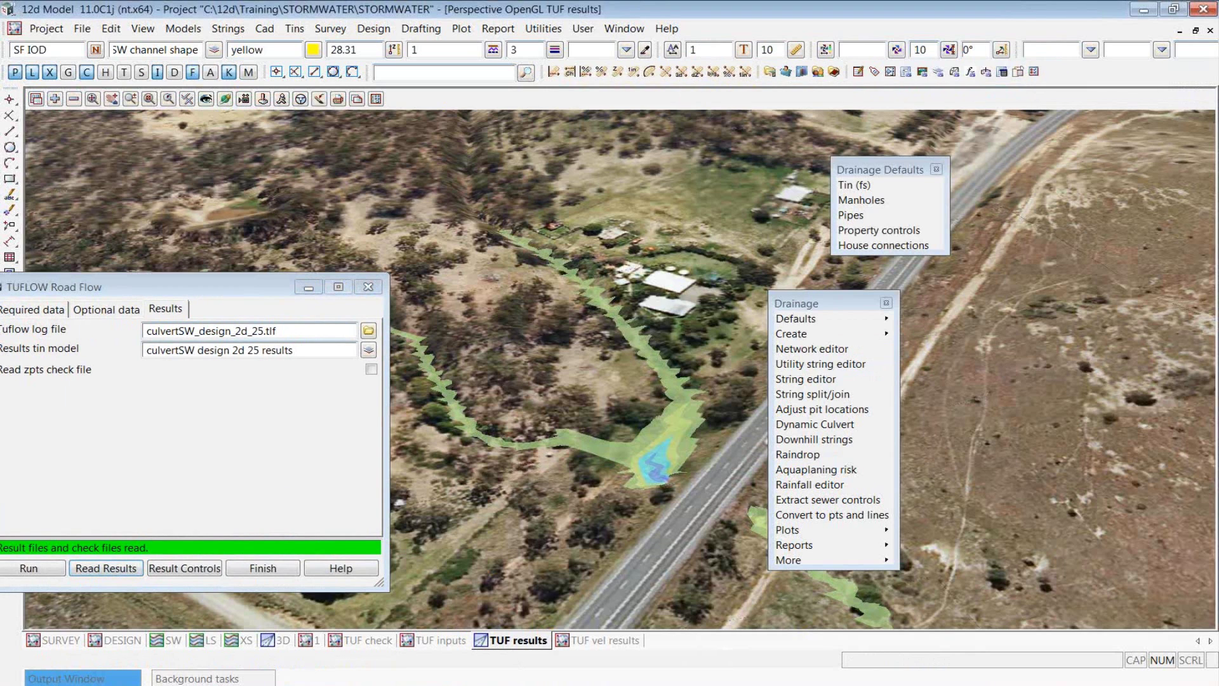
click(74, 99)
click(140, 170)
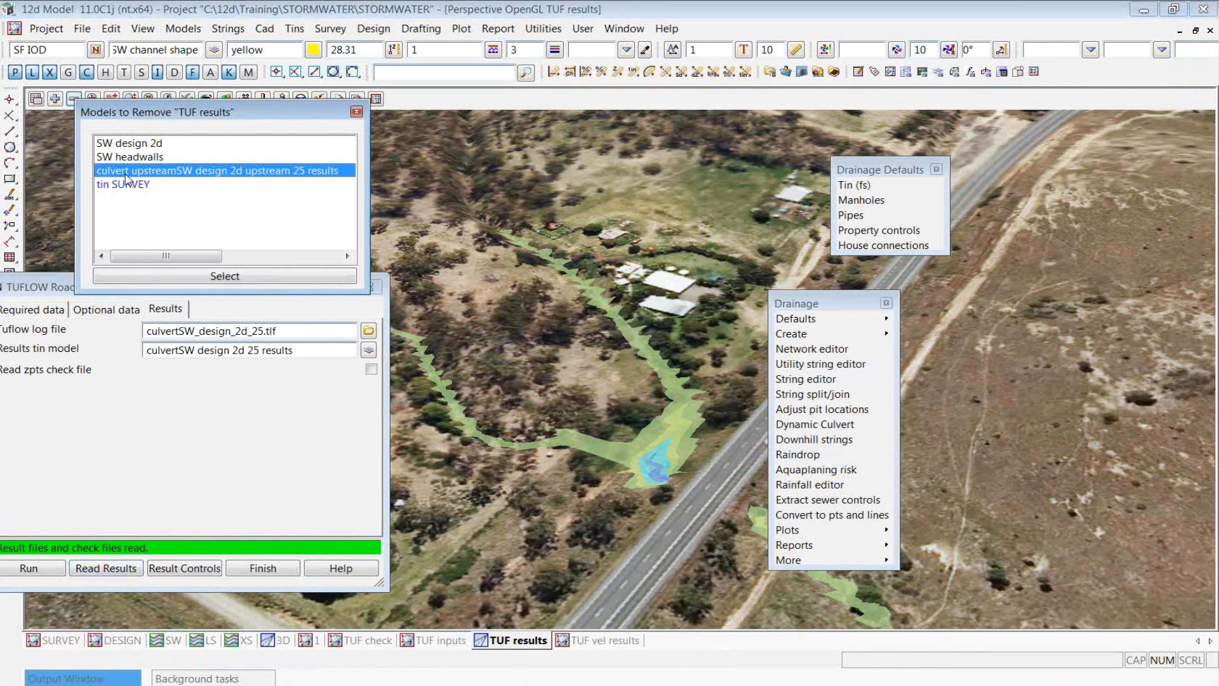
click(204, 275)
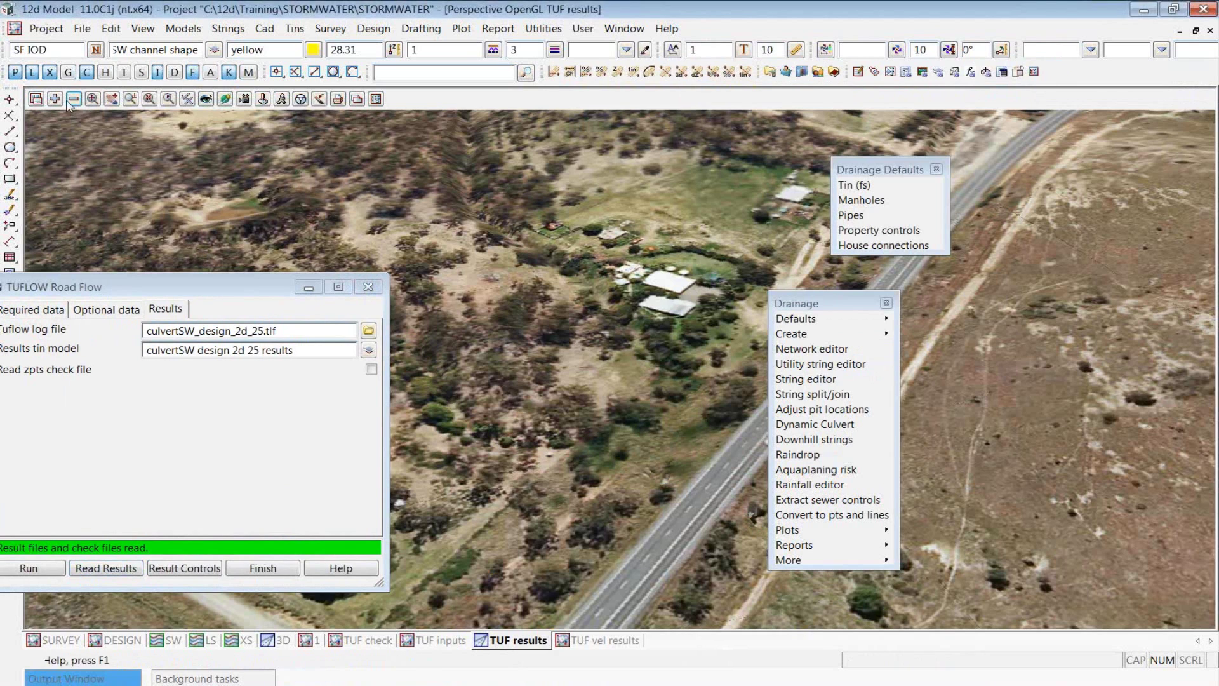
- Add the model "culvertSW design 2d 25 results" to the TUF results perspective view
click(255, 332)
click(245, 350)
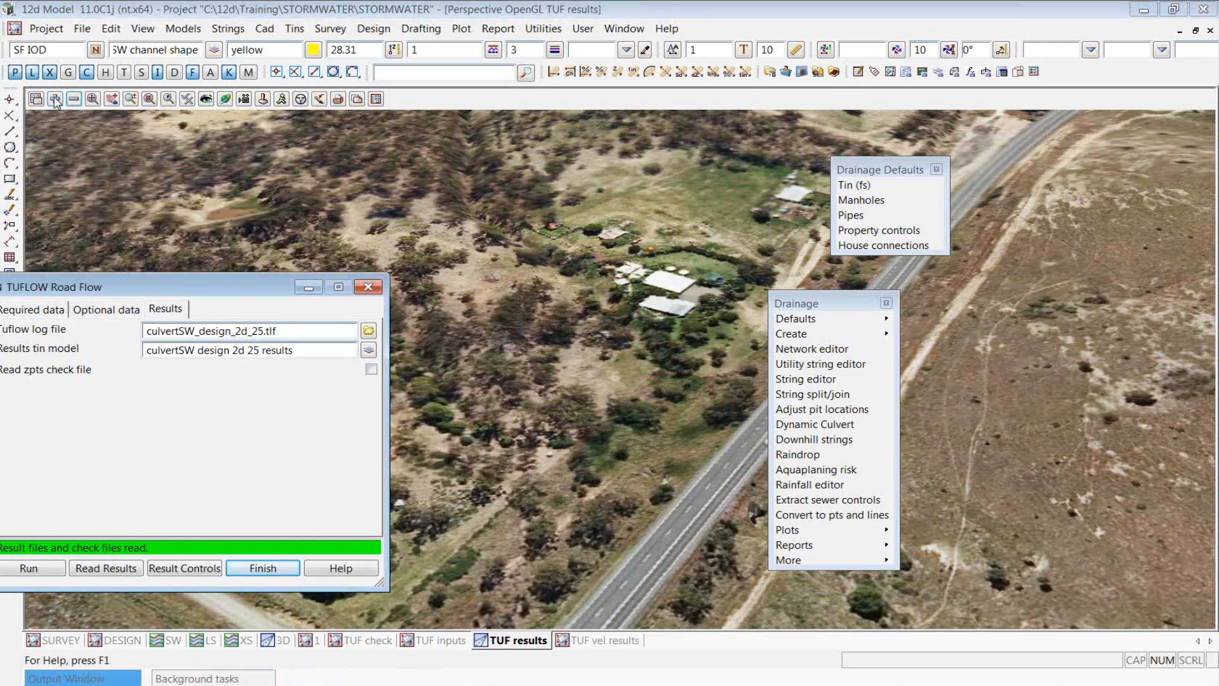
click(55, 98)
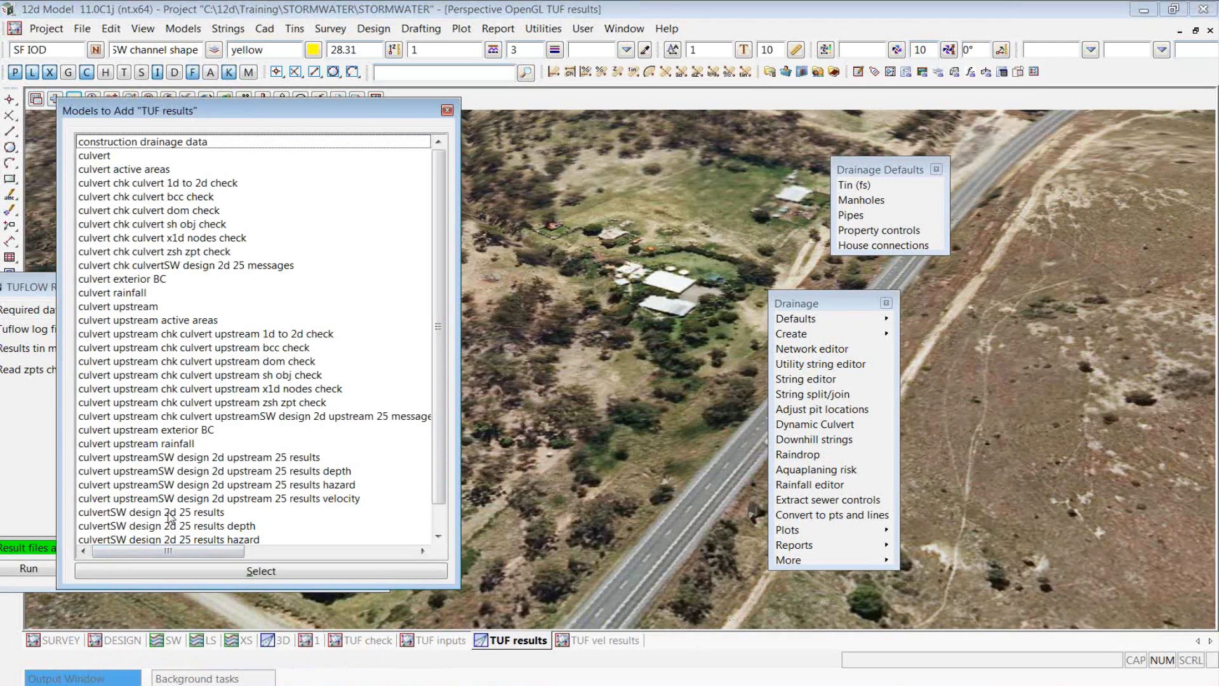
double_click(169, 513)
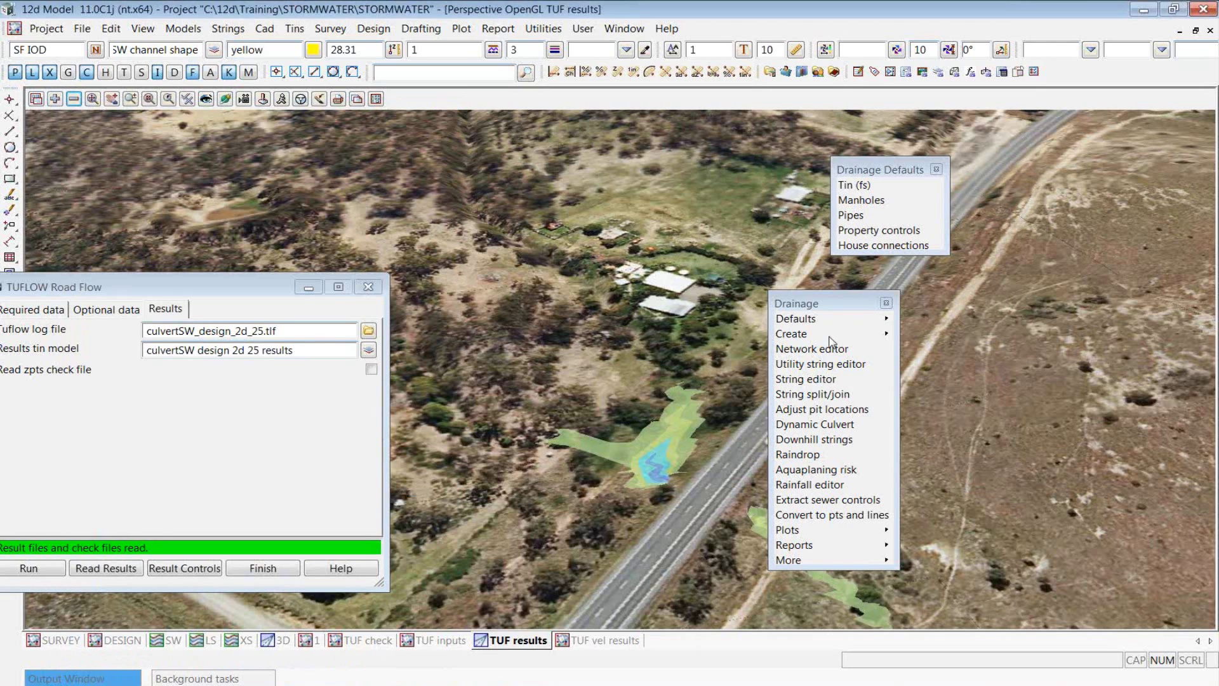
- Move the Drainage tools and the TUFLOW Road Flow window off the flood results on both sides of the road
scroll(837, 327, down, 1)
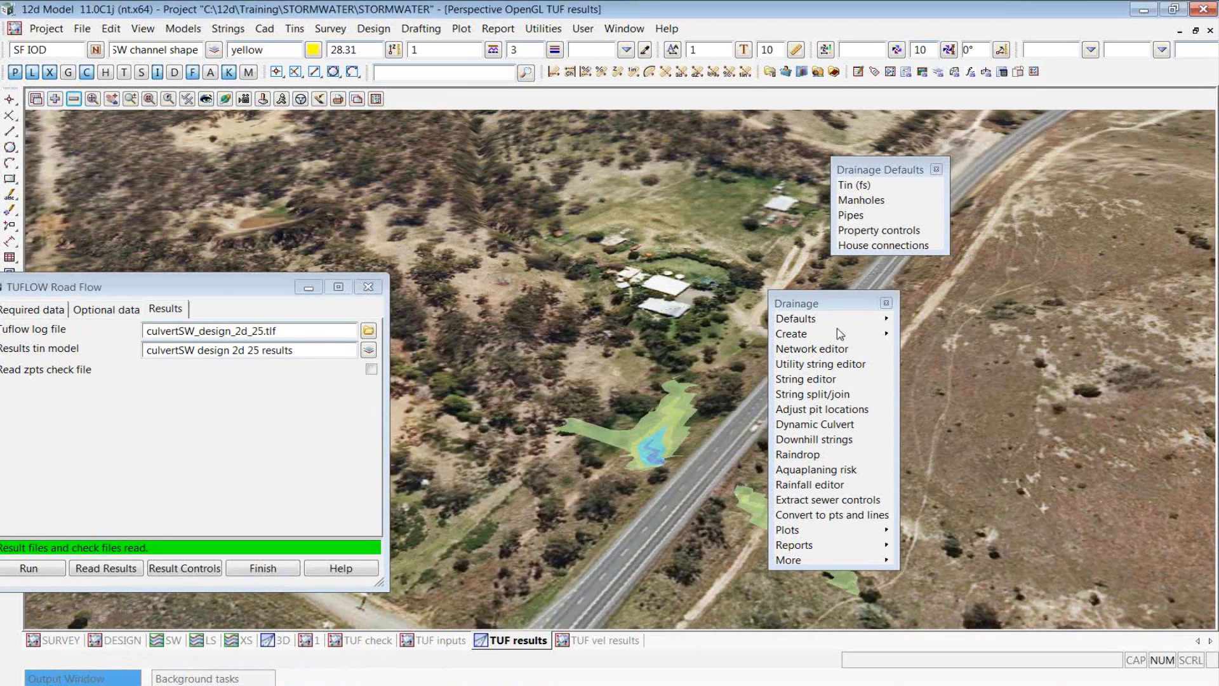
drag(833, 304, 1010, 282)
drag(99, 285, 914, 533)
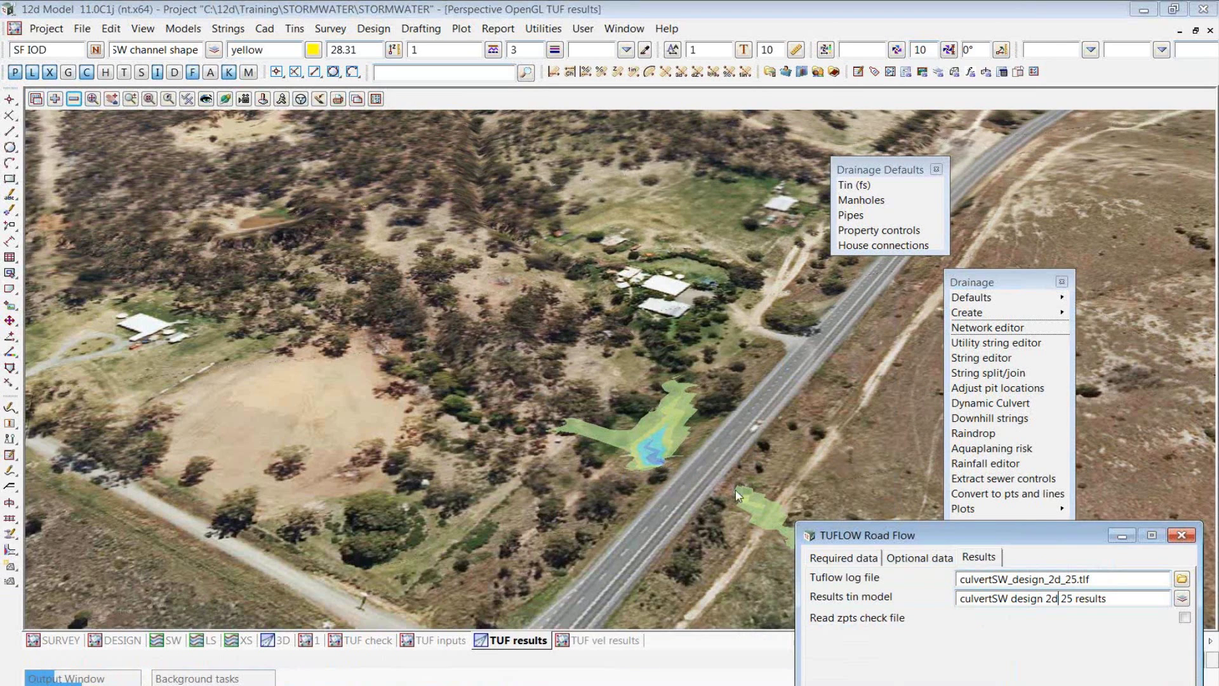
drag(867, 530, 994, 524)
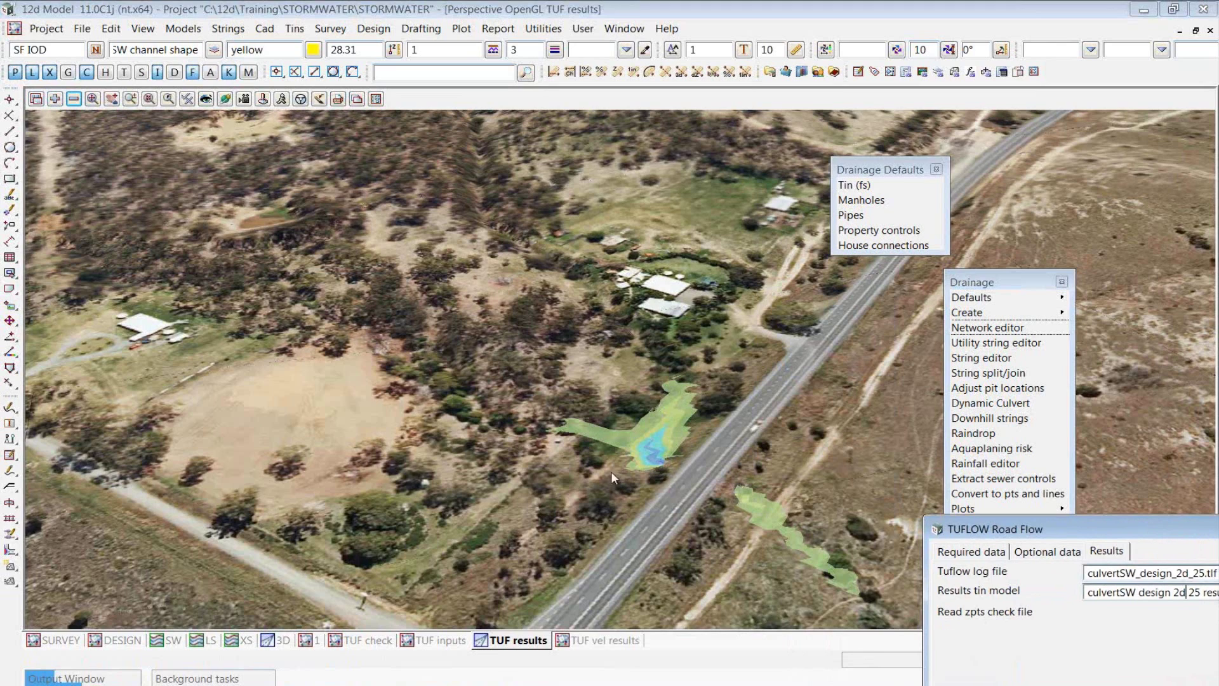
- Open the Visualisation tools and place them at the edge of the perspective view, clear of the flood results
click(143, 28)
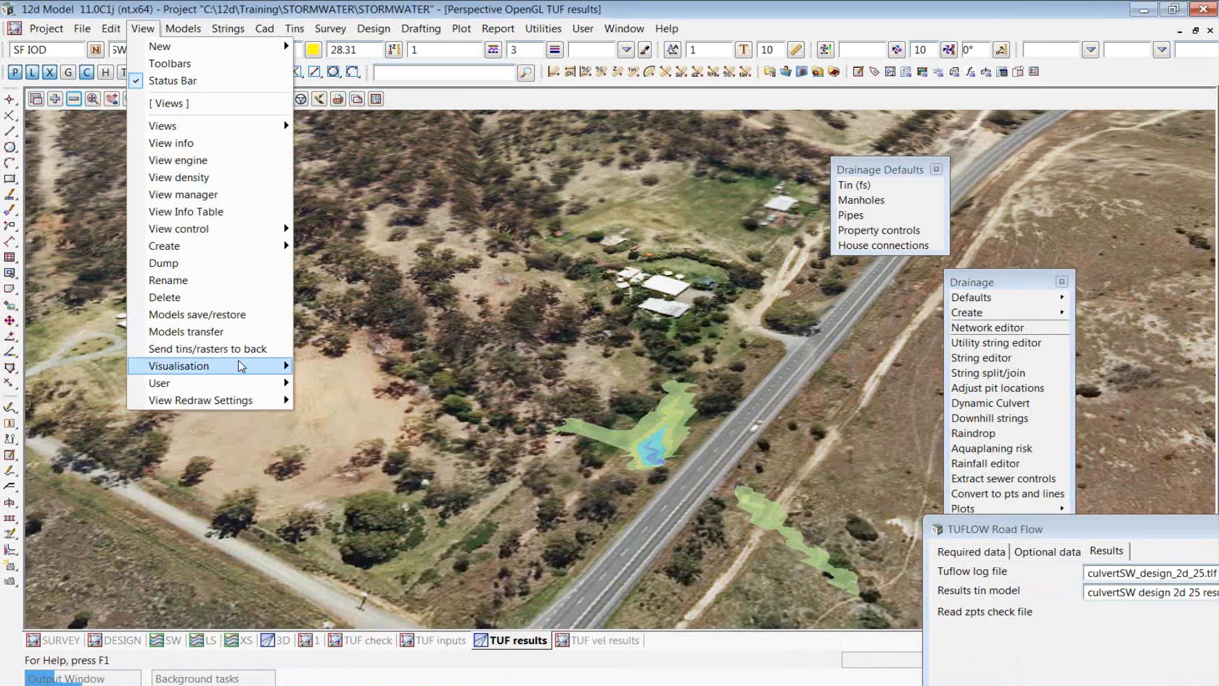
mouse_move(264, 369)
click(362, 367)
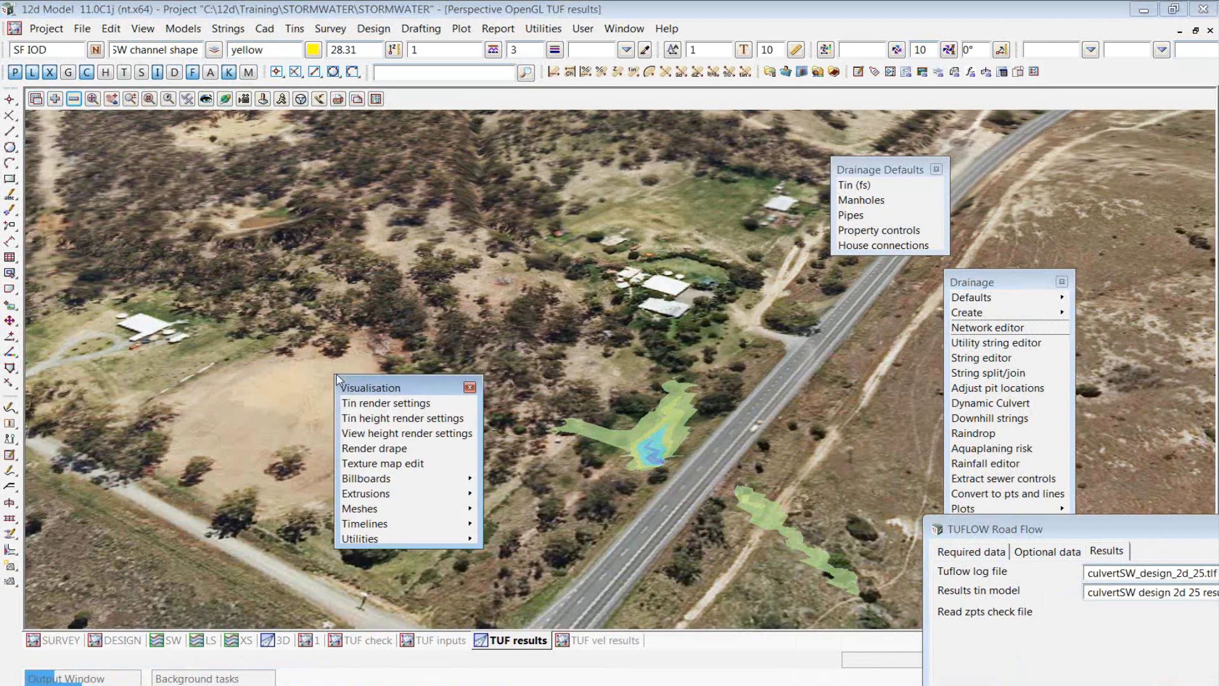
drag(372, 376, 64, 105)
- Open the Timelines tools and place them just below the Visualisation tools
mouse_move(95, 251)
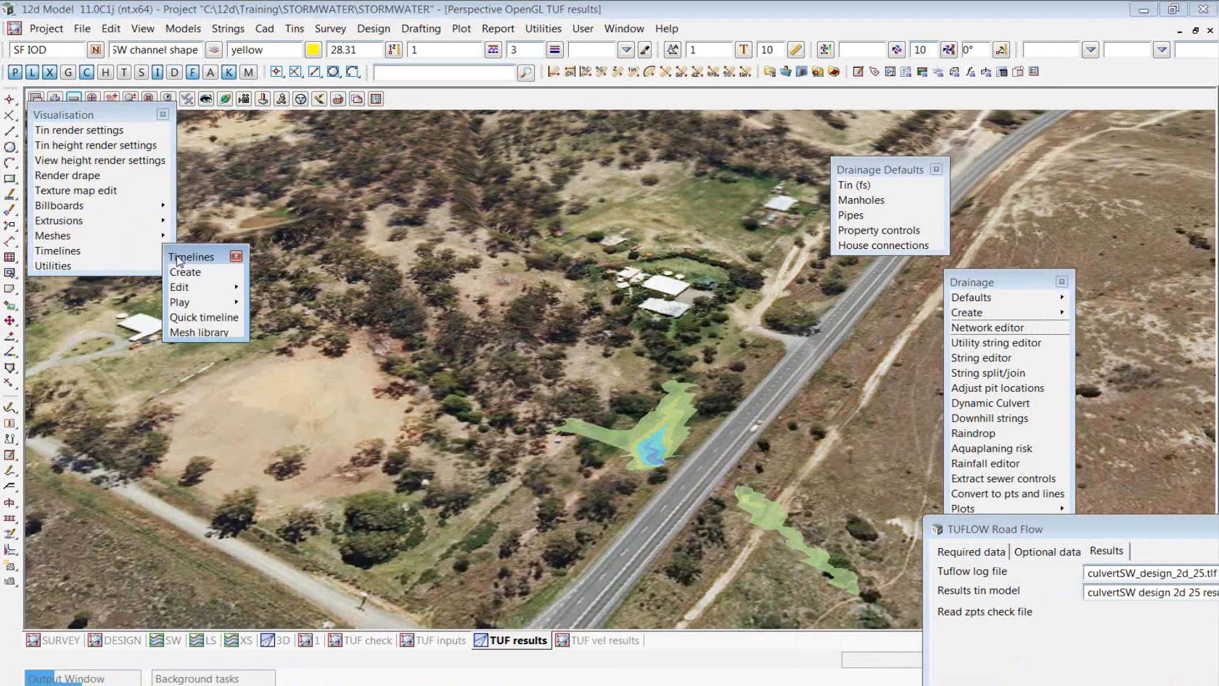
click(247, 251)
drag(248, 252, 57, 299)
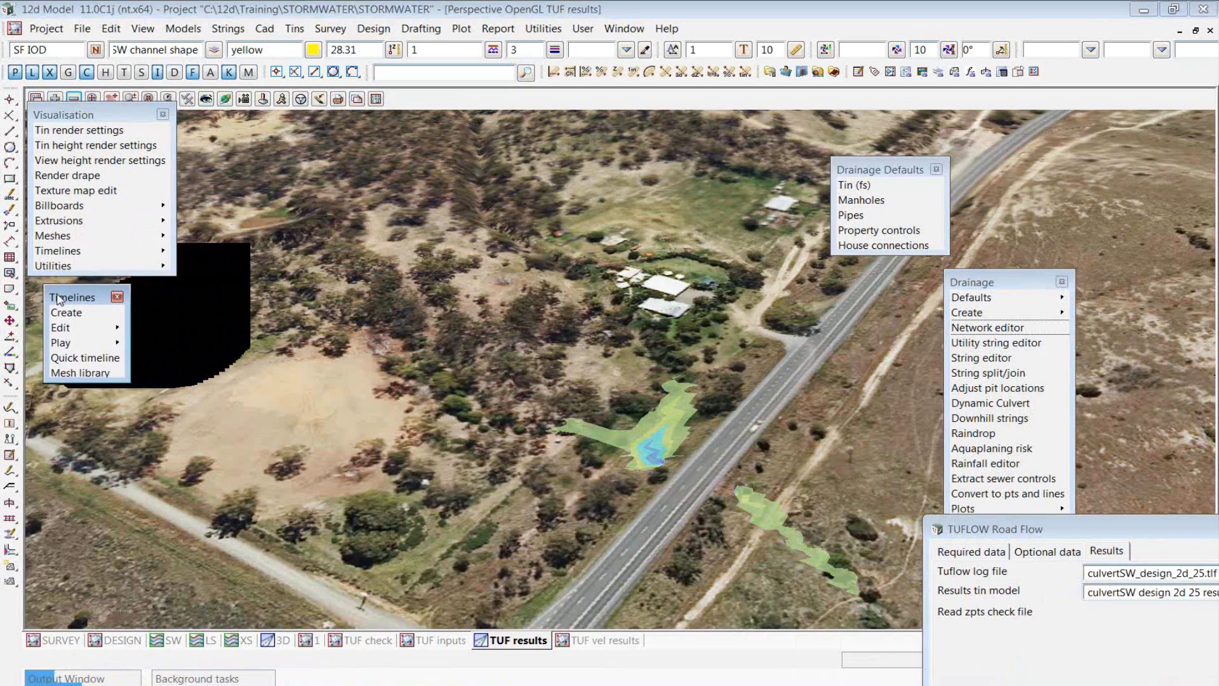
- Open the existing timeline file Fixed View.tl in the Timeline Editor
click(73, 327)
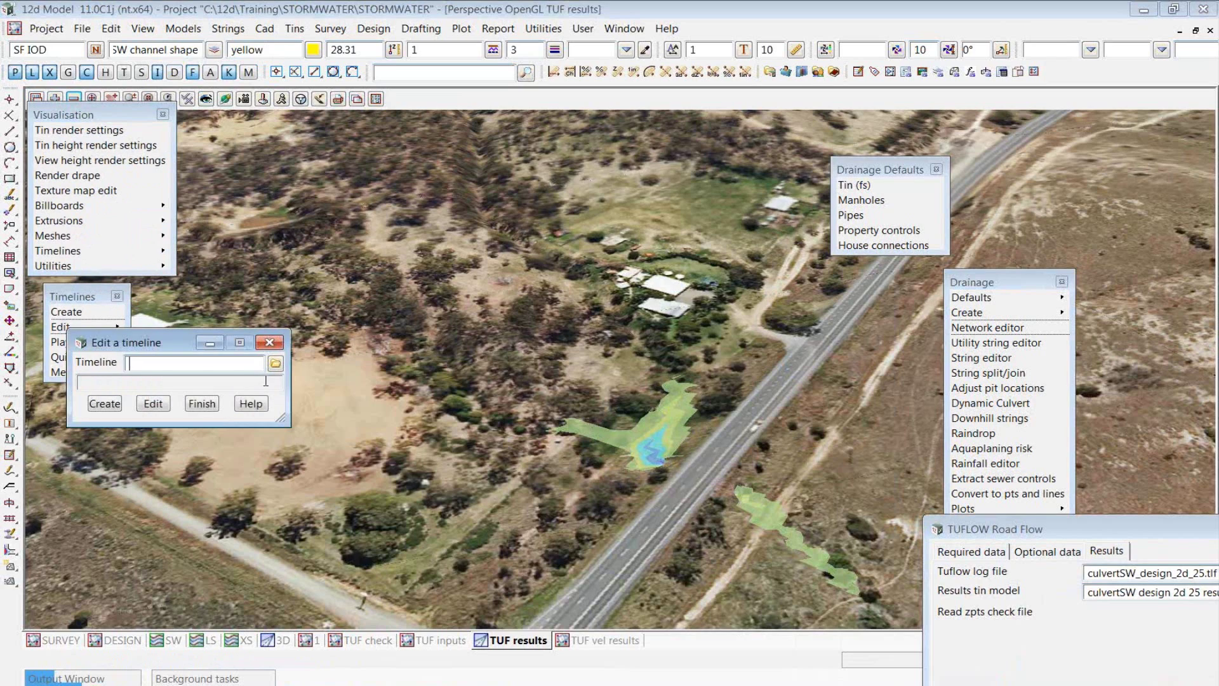
click(275, 367)
click(324, 307)
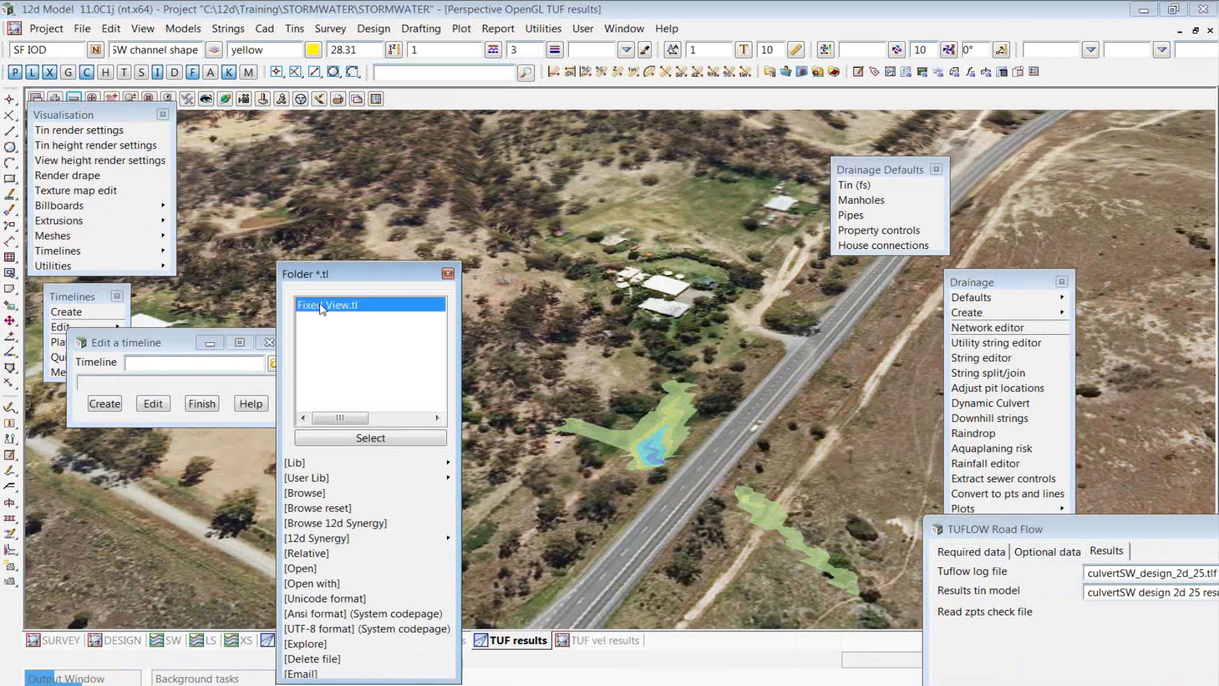
double_click(322, 308)
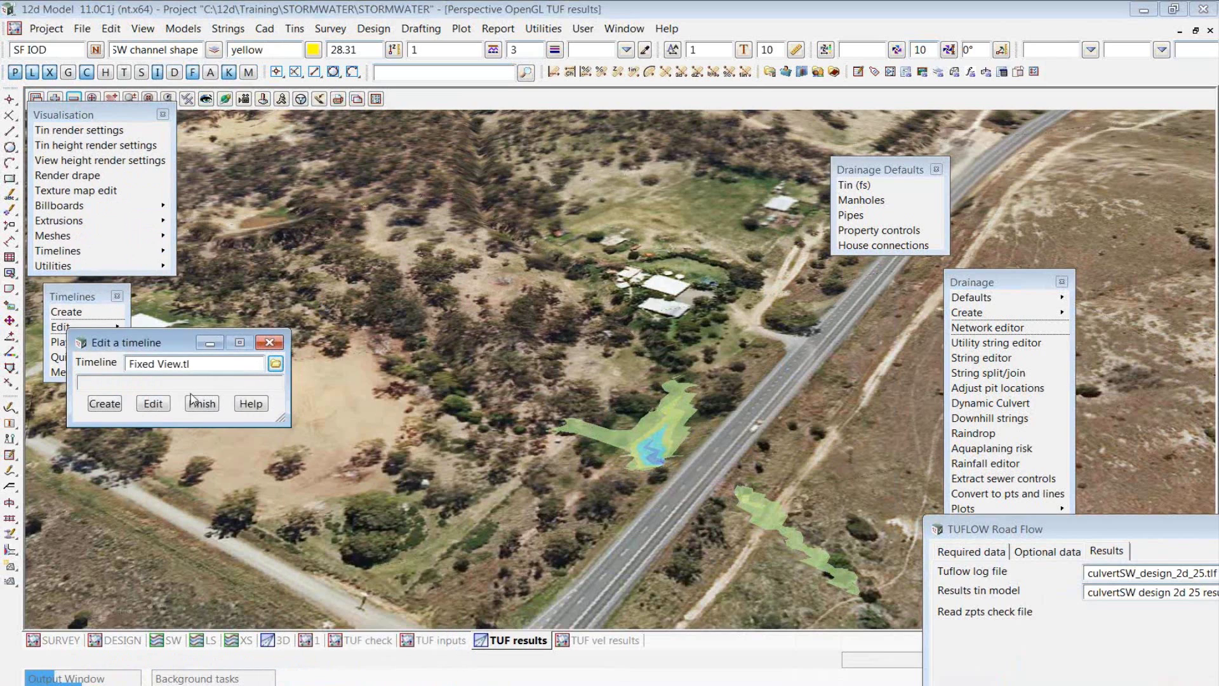
click(153, 403)
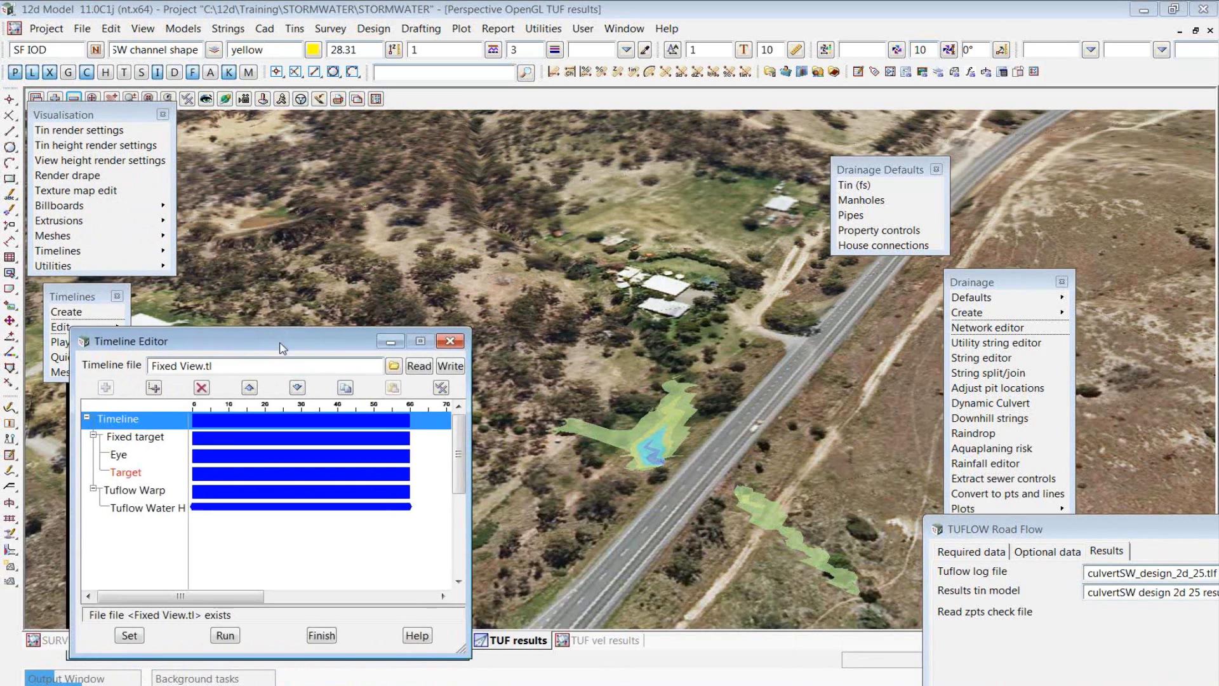
- Move the Timeline Editor clear of the flood results, run the Fixed View timeline, and end its playback
drag(282, 348, 350, 110)
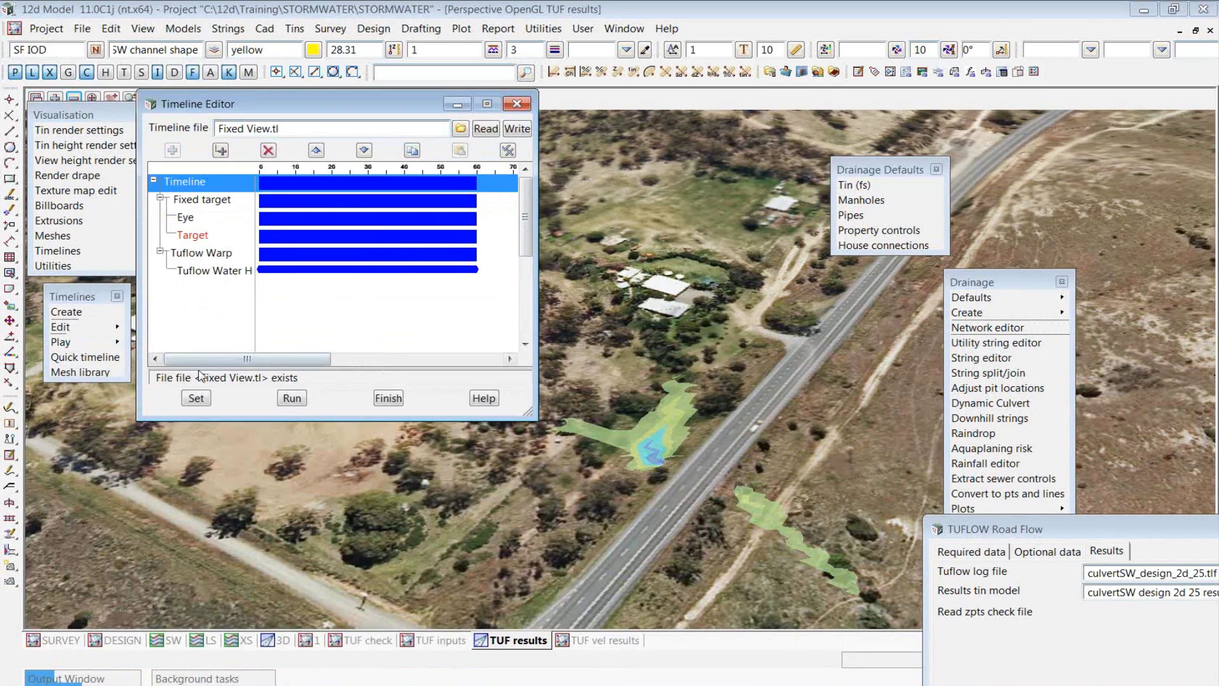
click(291, 400)
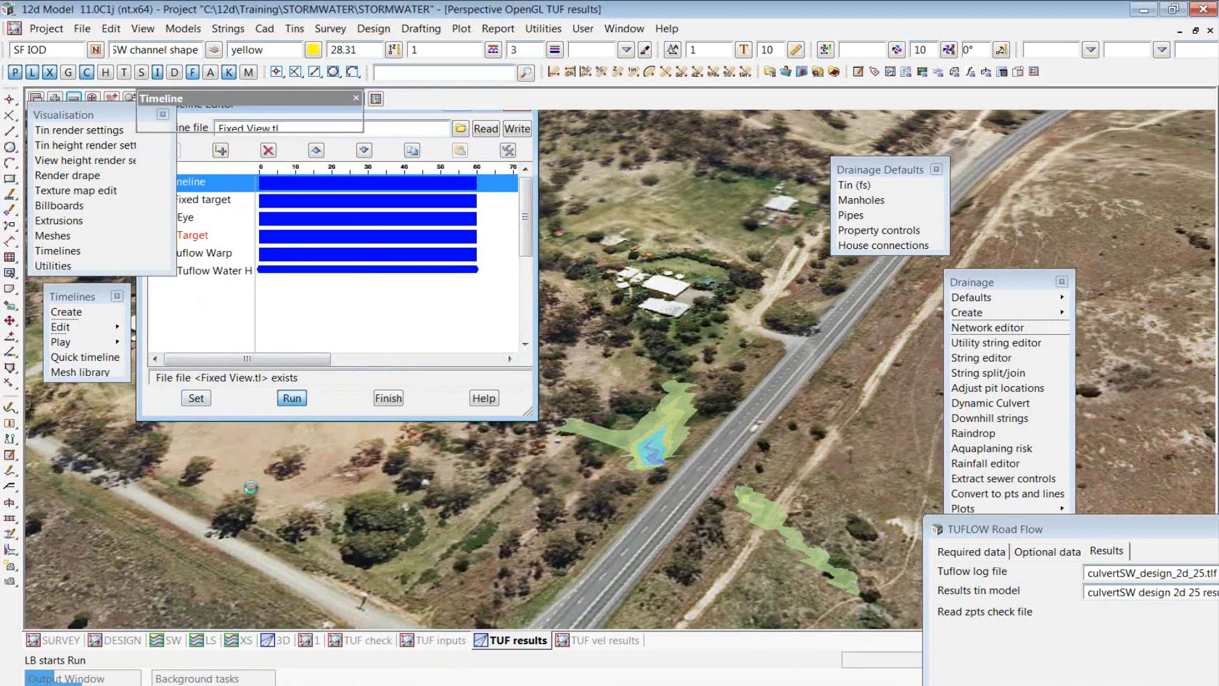
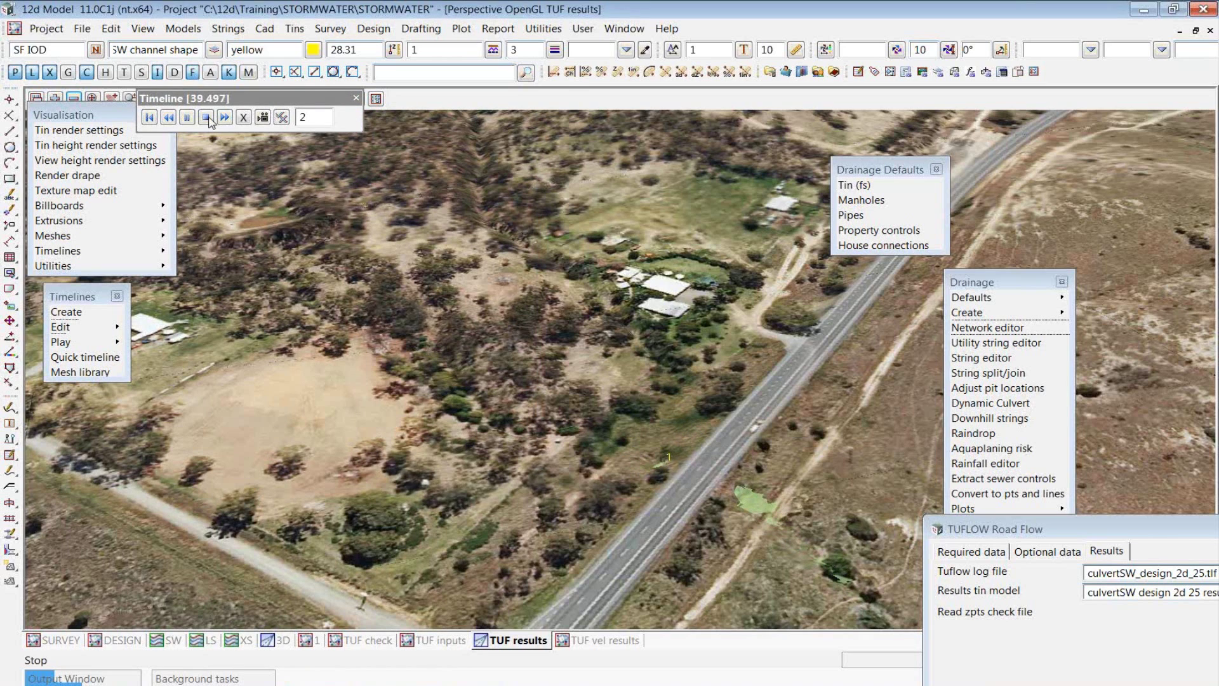
click(356, 98)
key(Return)
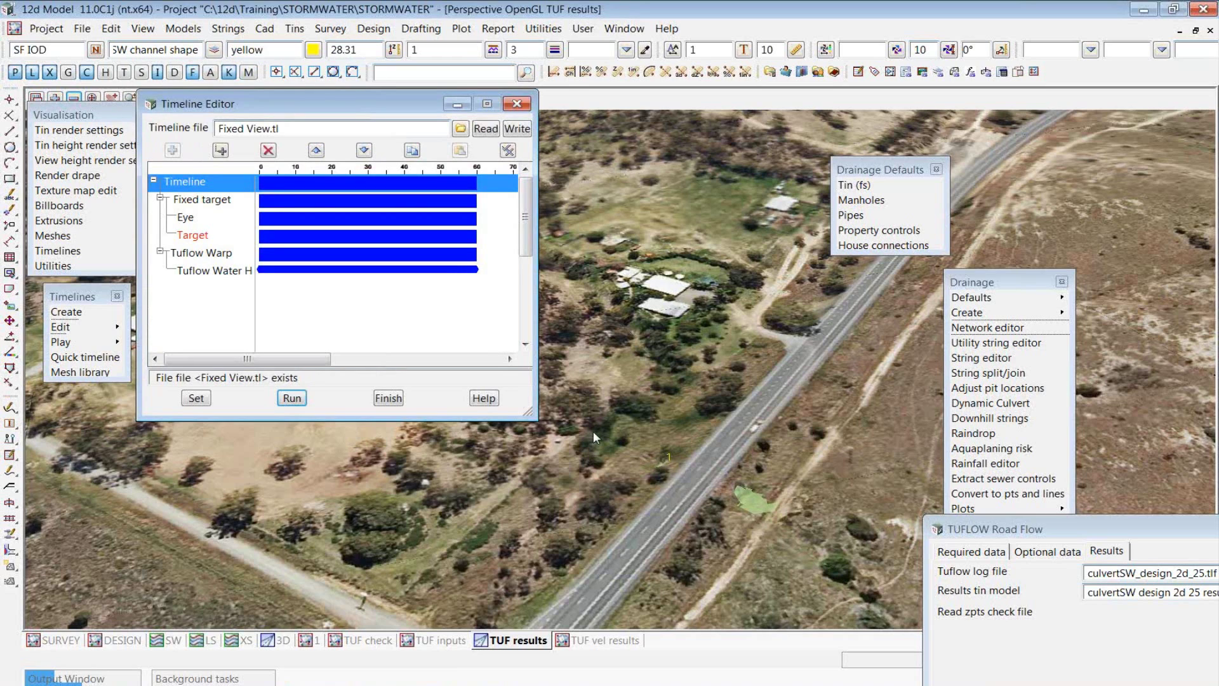
- Close the Timeline Editor and the TUFLOW Road Flow window
click(523, 106)
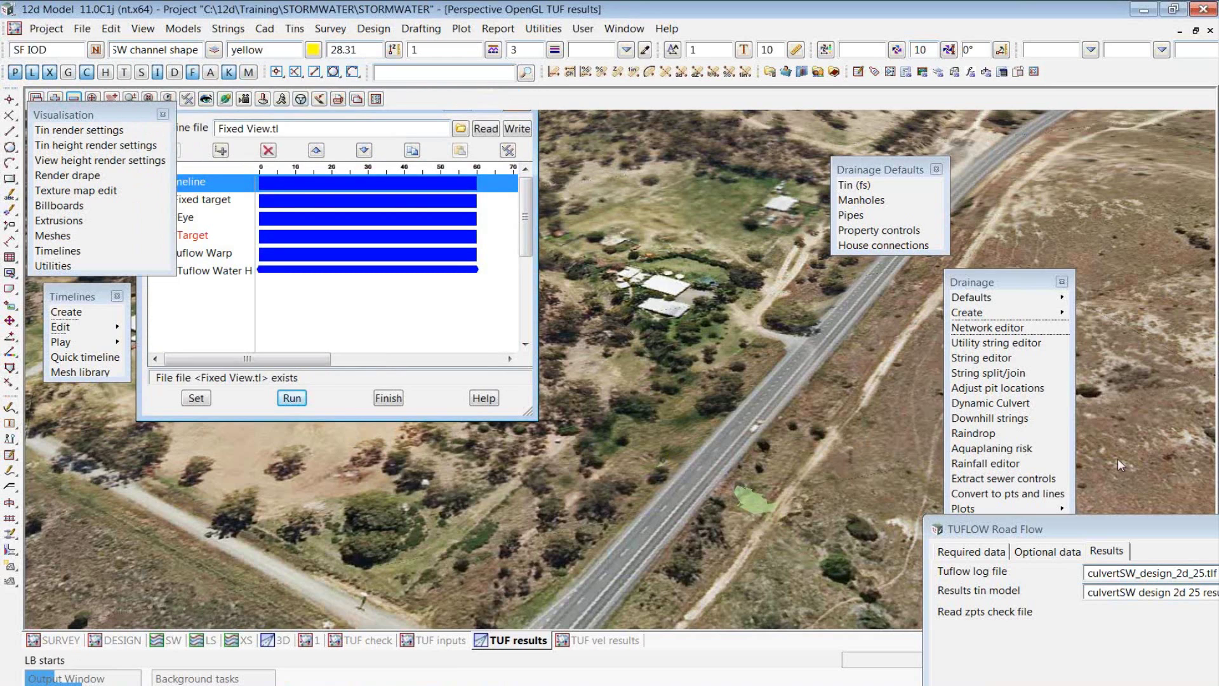
drag(1195, 539, 897, 203)
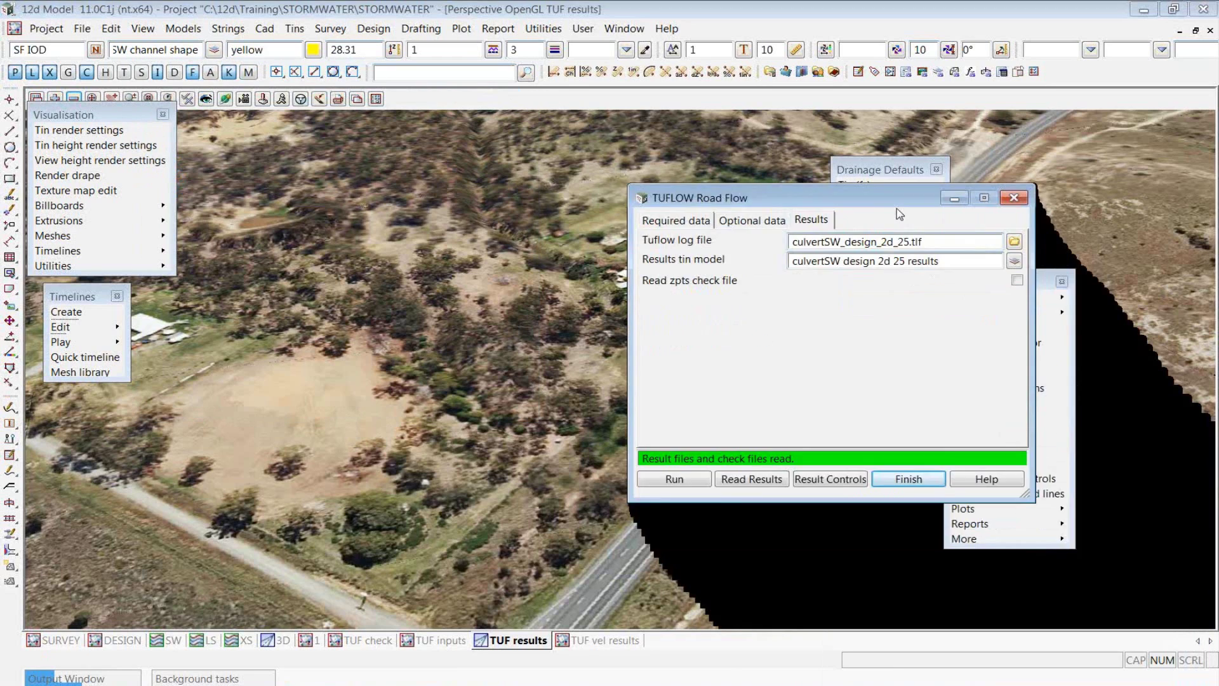
click(1014, 198)
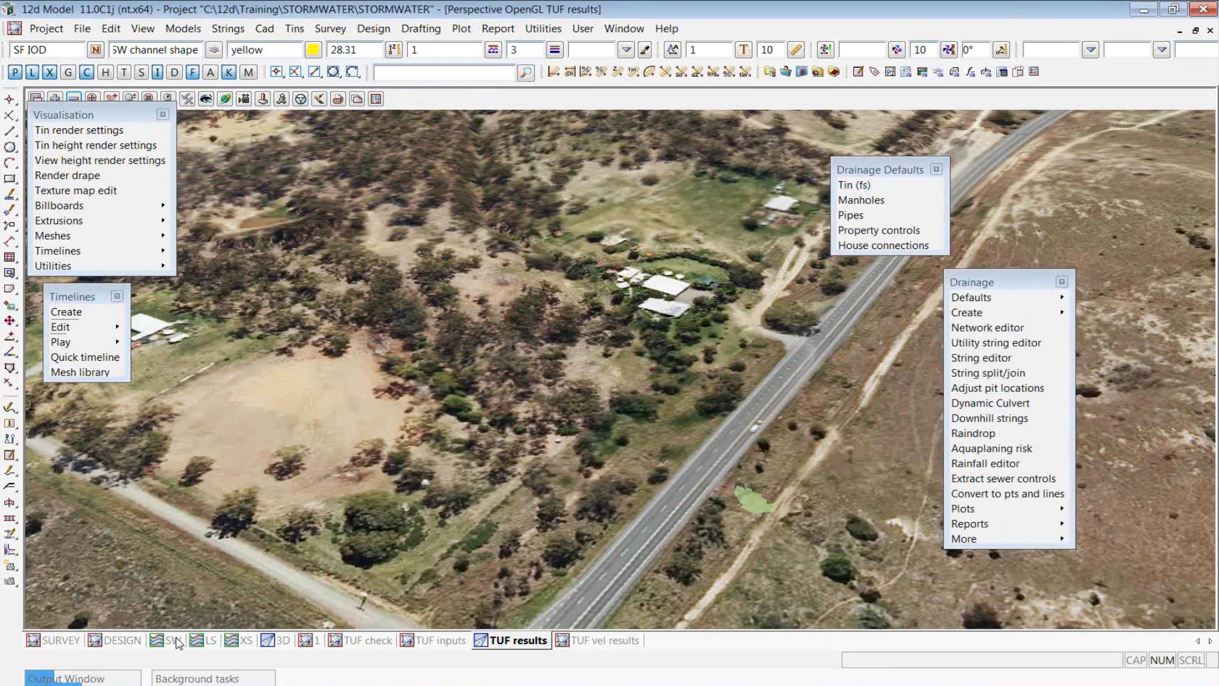
- Restore the tiled view layout, move the TUF inputs plan off the DESIGN plan, and show the culvert close up
click(1179, 31)
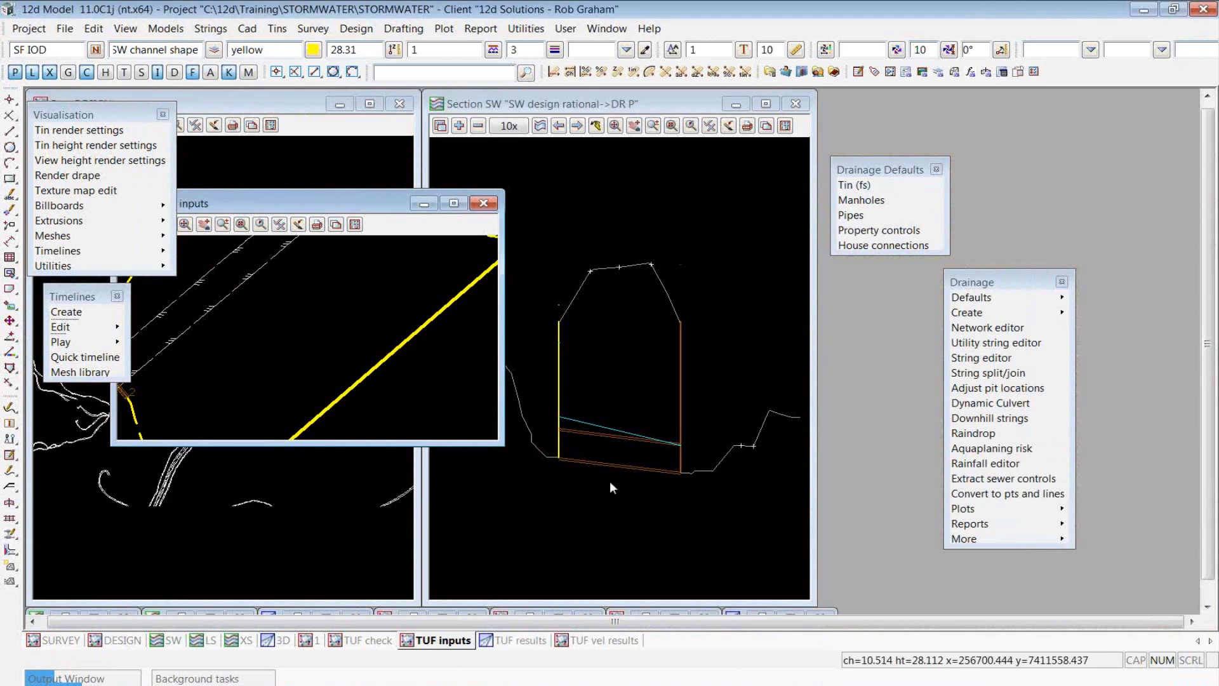
drag(359, 199, 975, 282)
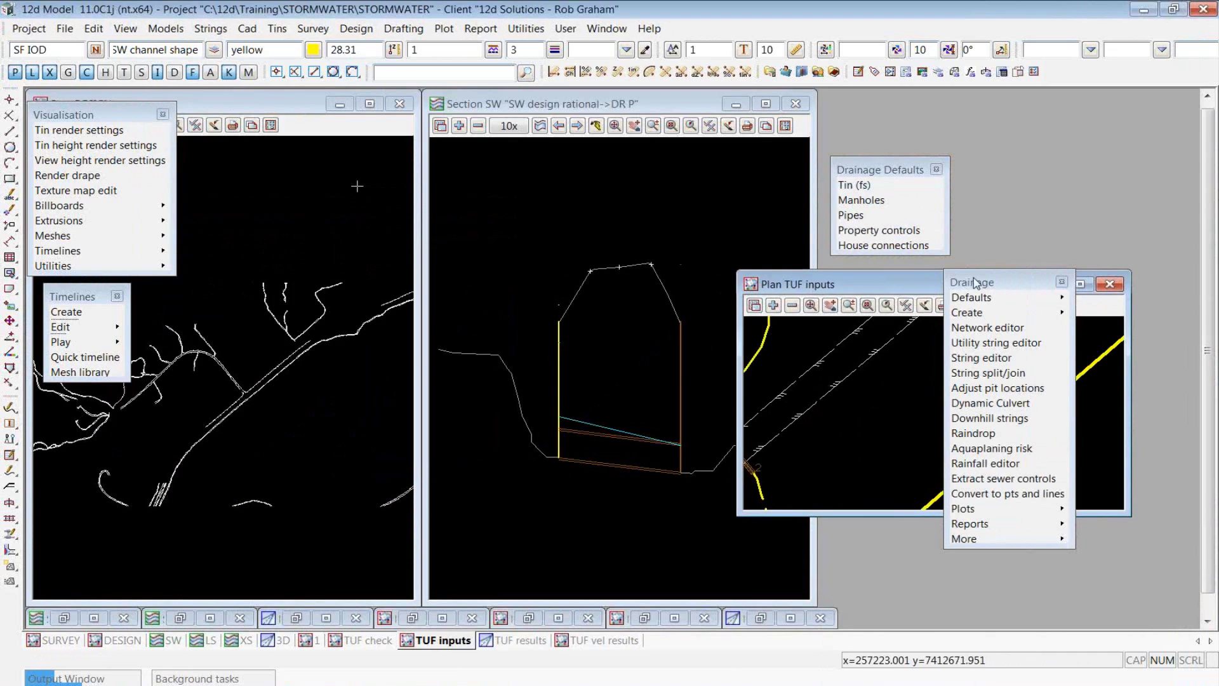
click(253, 371)
scroll(256, 379, up, 5)
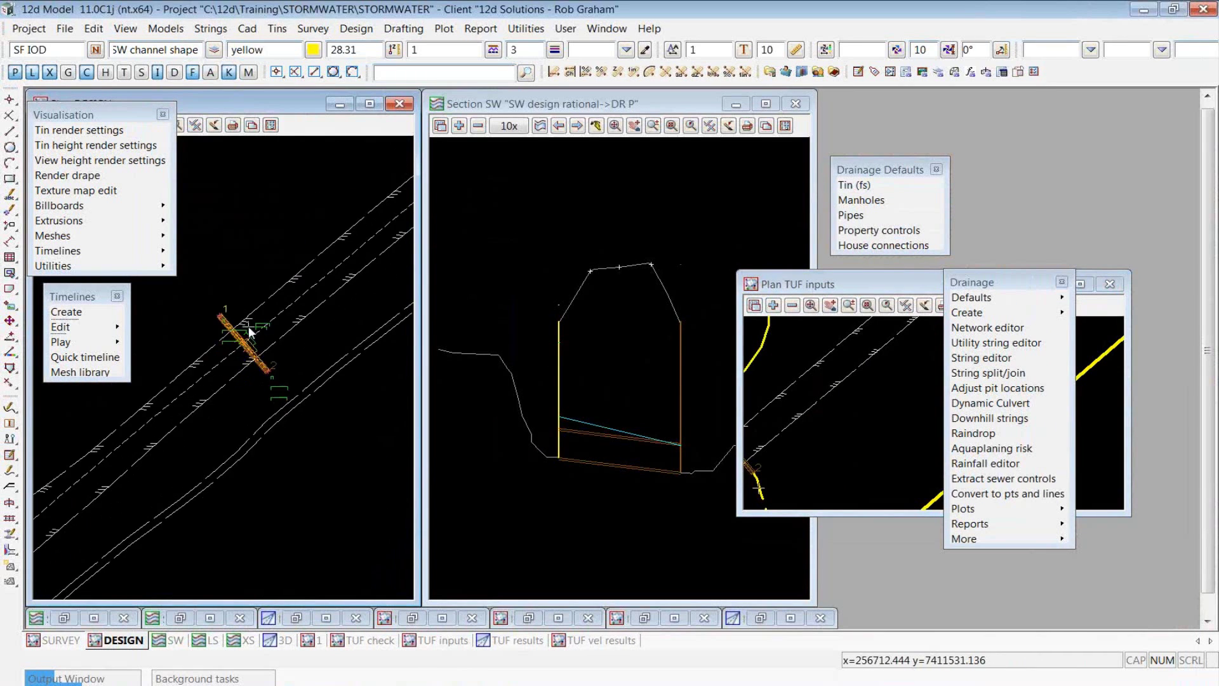
scroll(182, 320, up, 4)
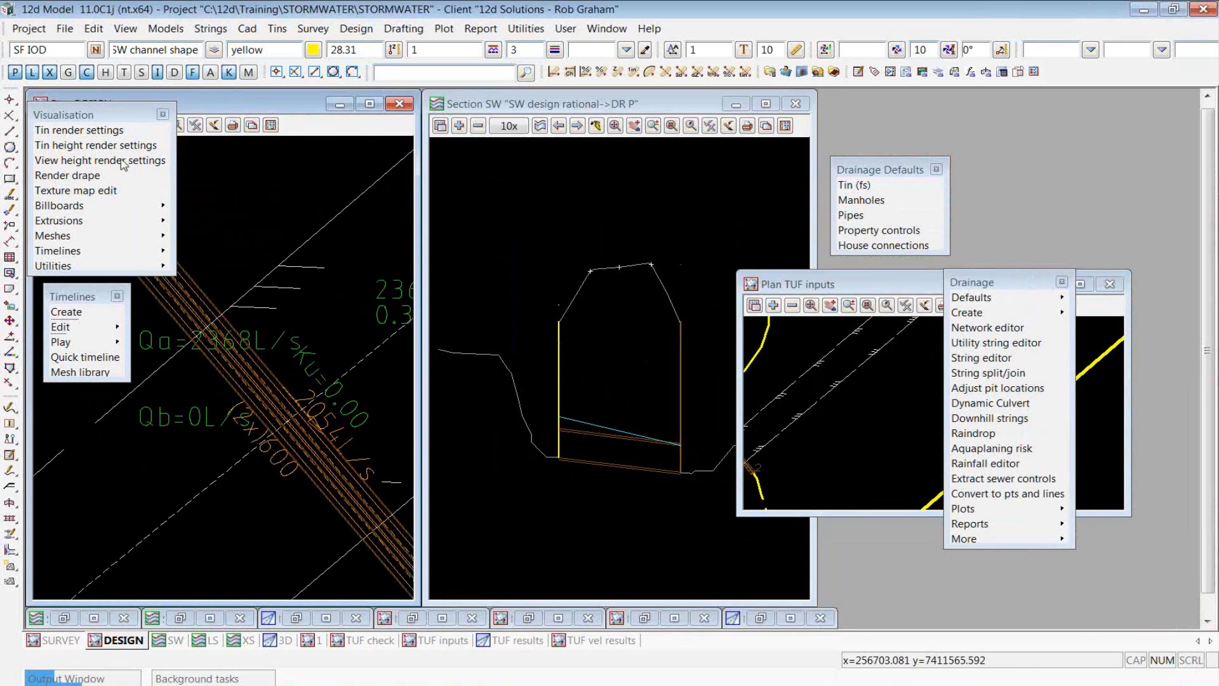
drag(109, 117, 103, 248)
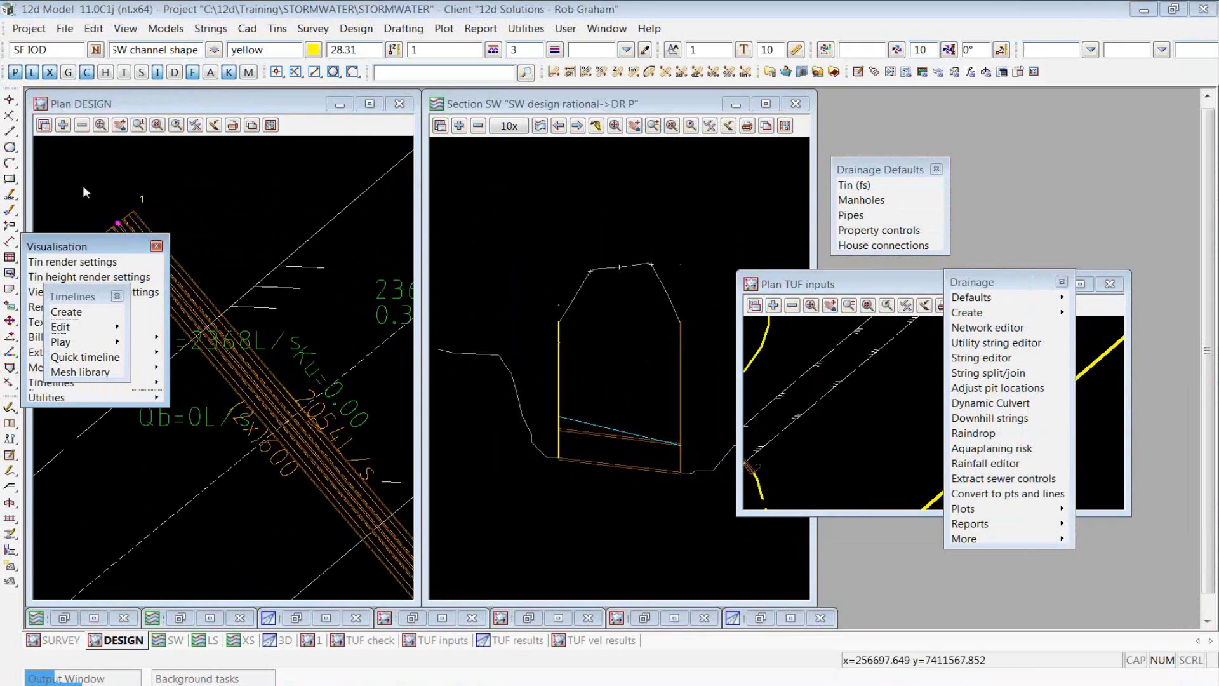
click(81, 125)
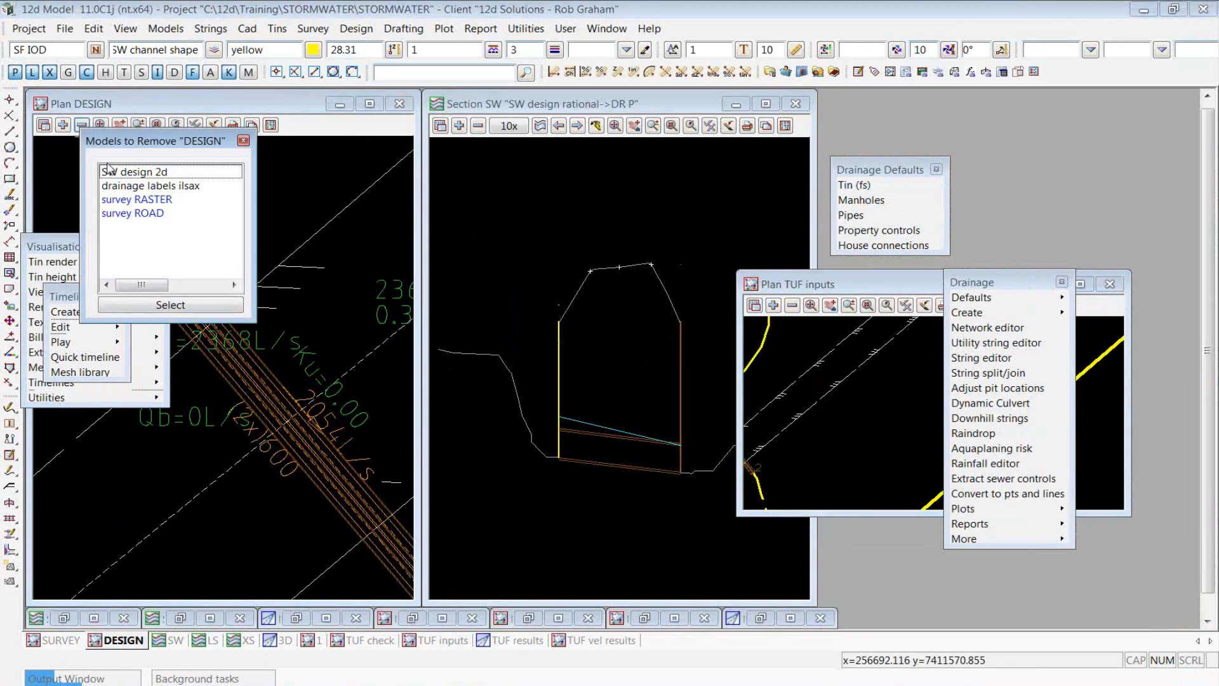
click(243, 140)
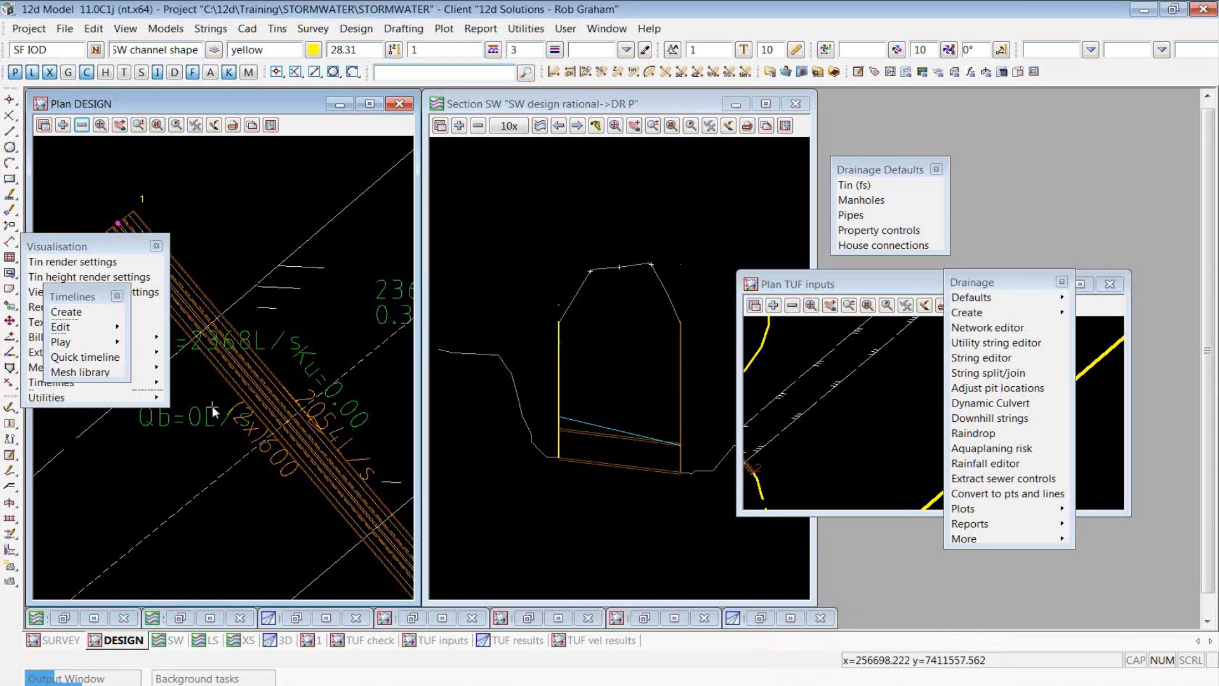
mouse_move(155, 353)
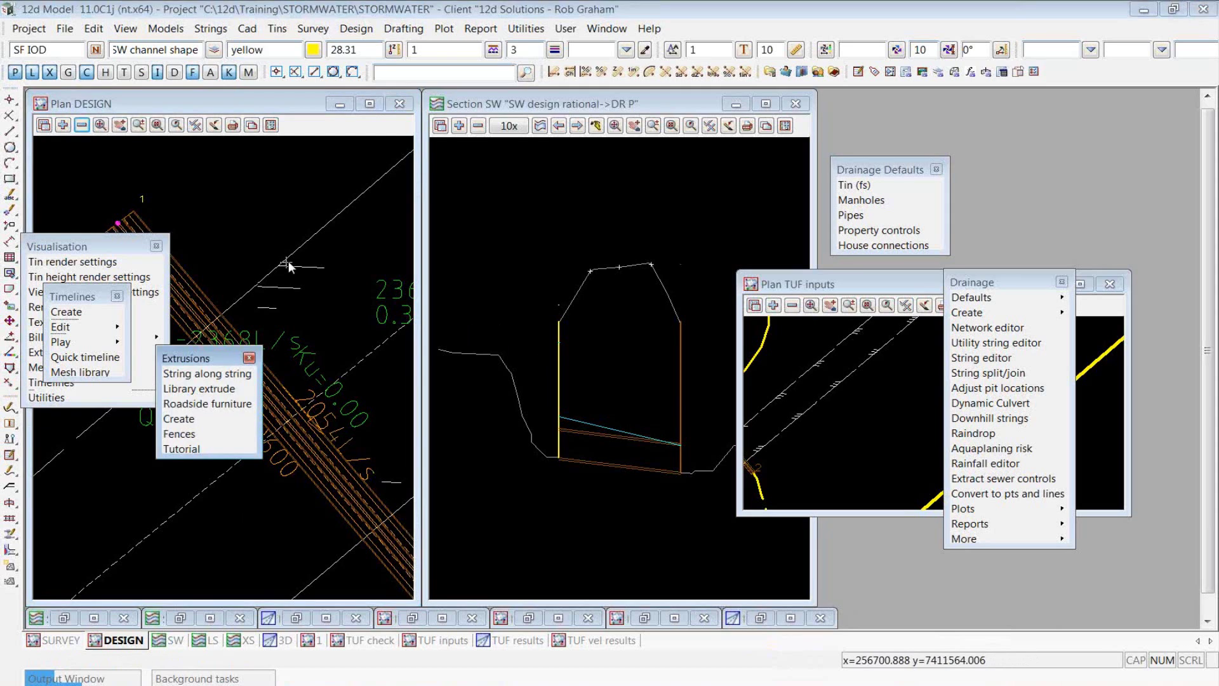
click(289, 266)
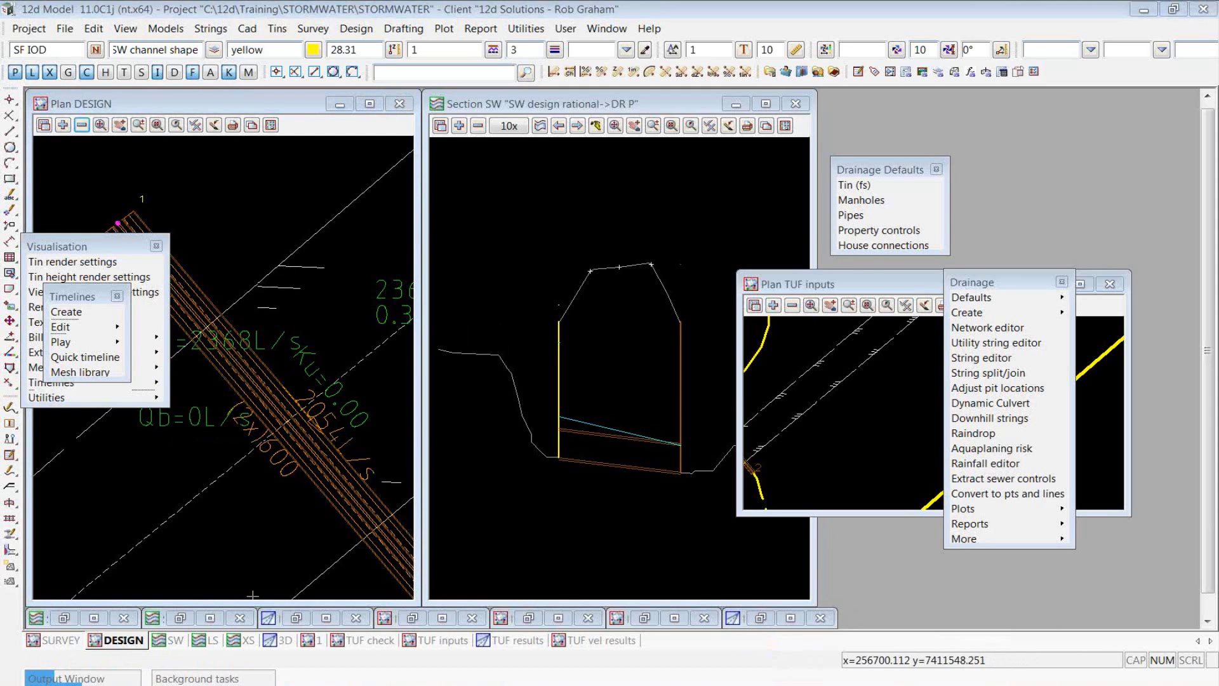
- Show the Training Overview slide, return to 12d Model, and show the whole culvert in the DESIGN plan
key(alt+Tab)
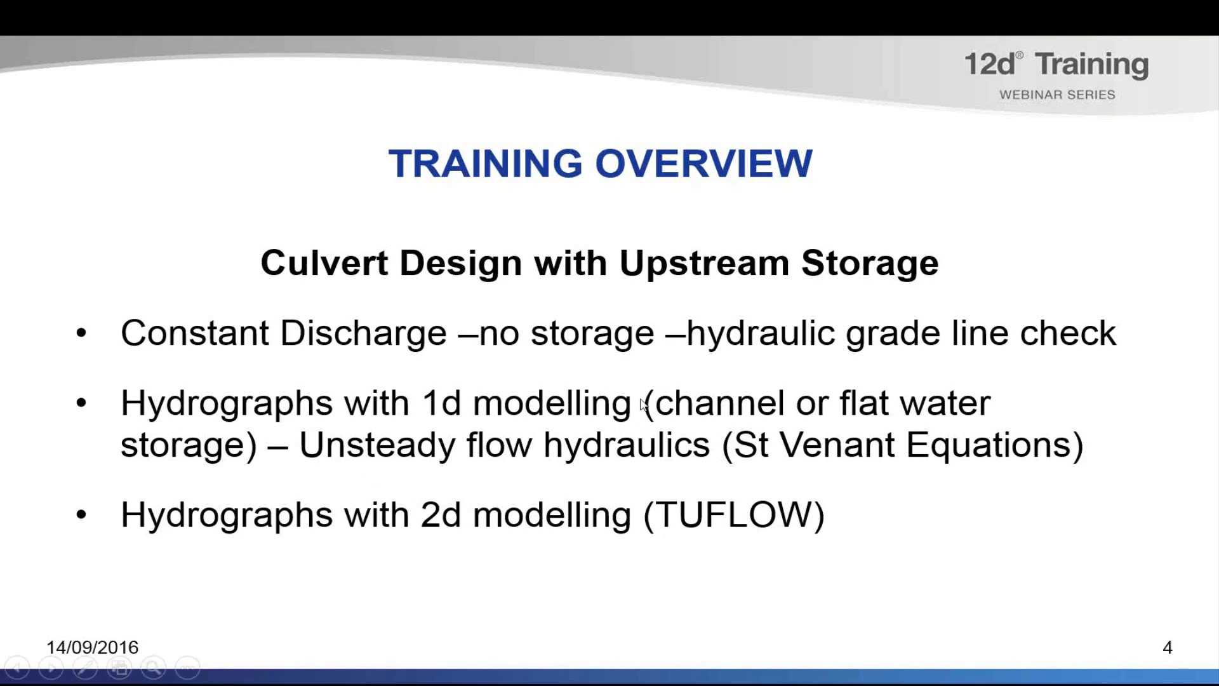
key(alt+Tab)
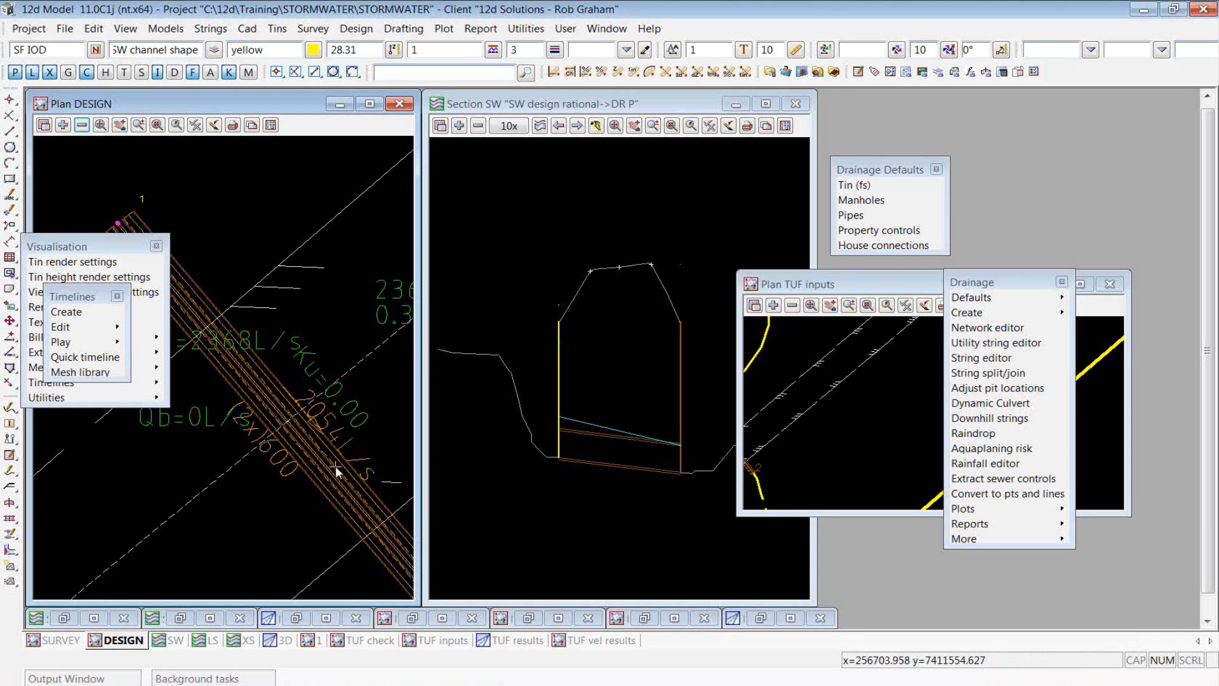
scroll(333, 467, down, 3)
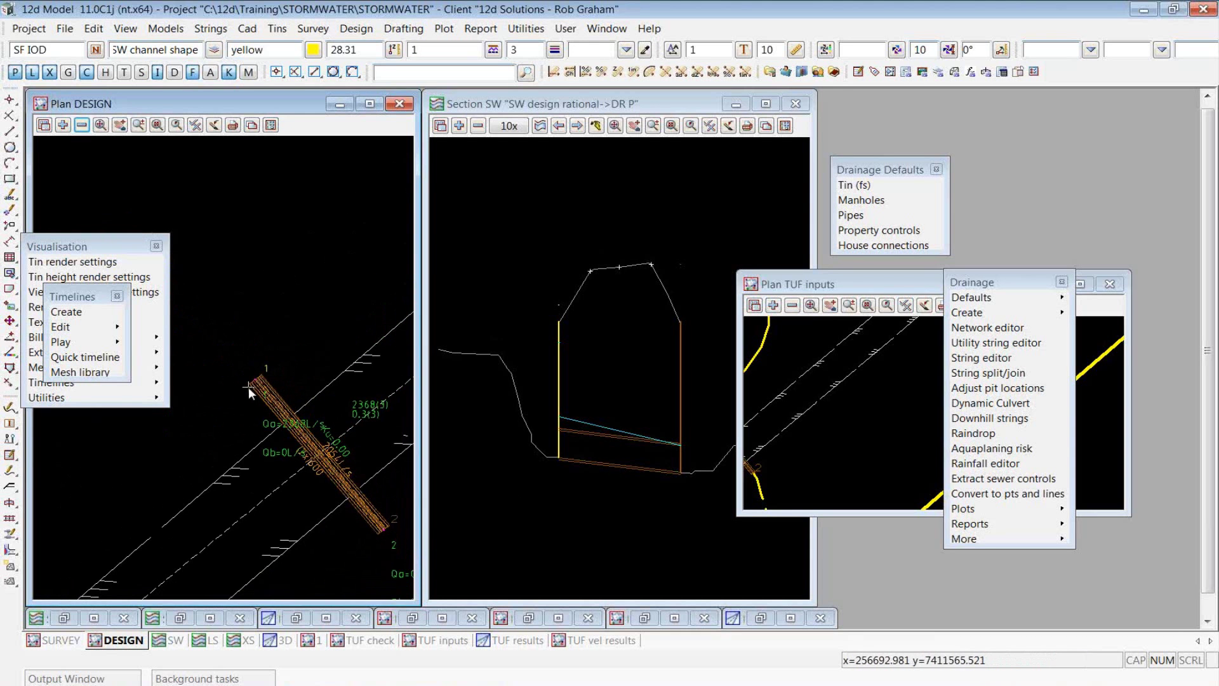
- Bring the TUF results perspective forward, keep the Drainage tools over it, and close the Timelines, Drainage Defaults and Visualisation tools
click(502, 641)
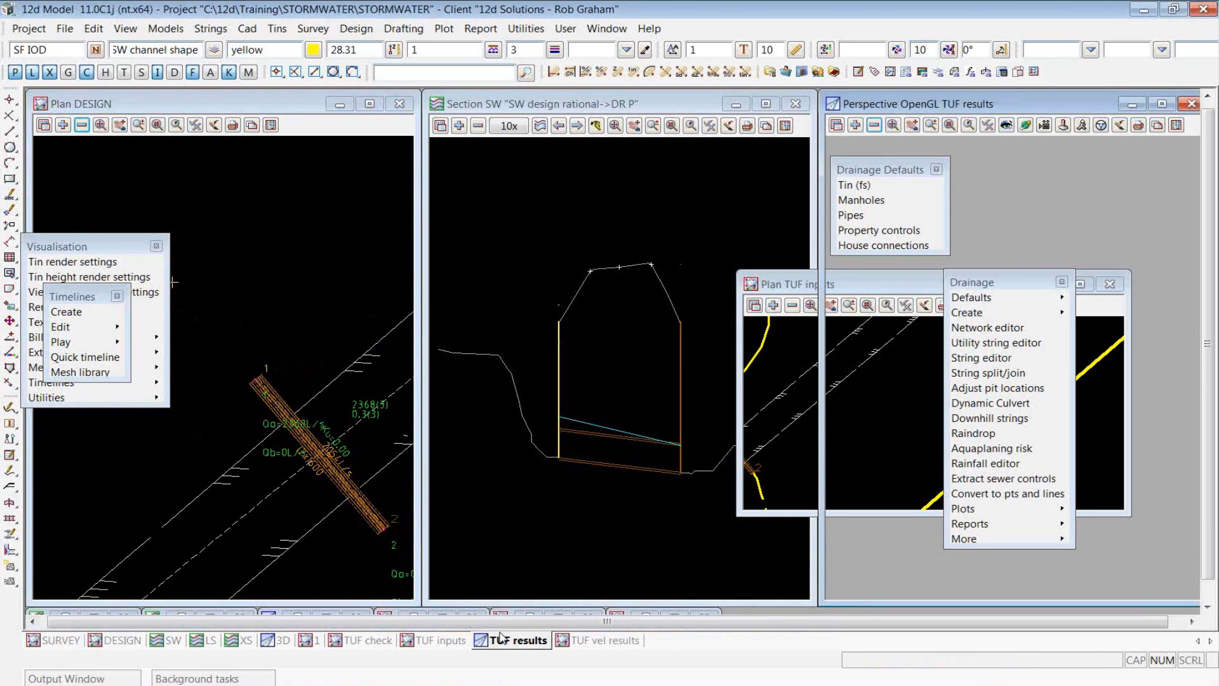
drag(1009, 283, 769, 206)
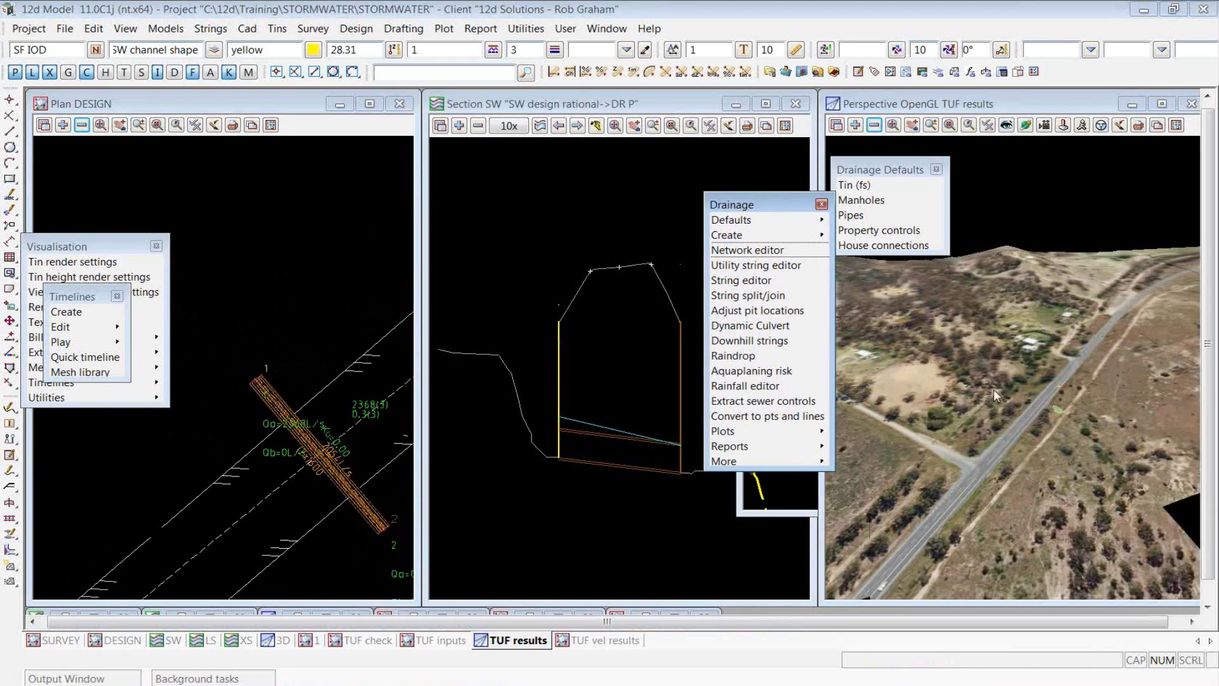
drag(86, 297, 888, 440)
click(920, 446)
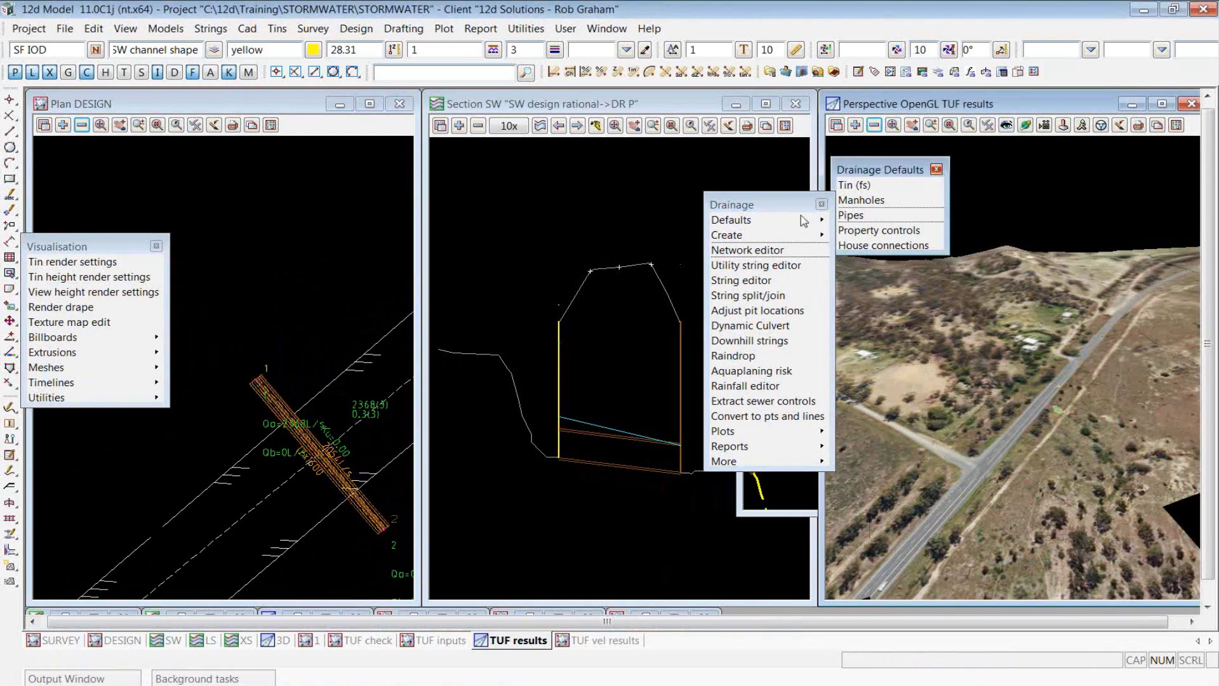
click(936, 168)
drag(783, 209, 1068, 301)
click(156, 246)
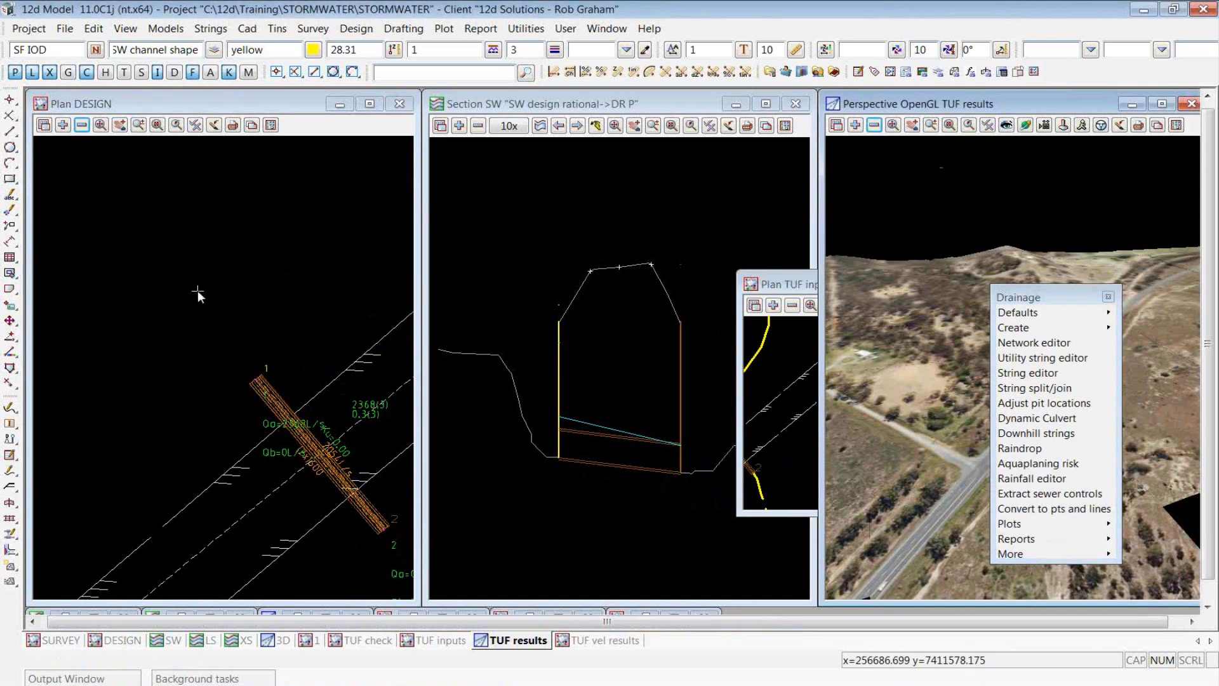
- Replace the model "SW design 2d" with "SW design dyn tw and approach" in the DESIGN plan view
click(81, 125)
click(138, 171)
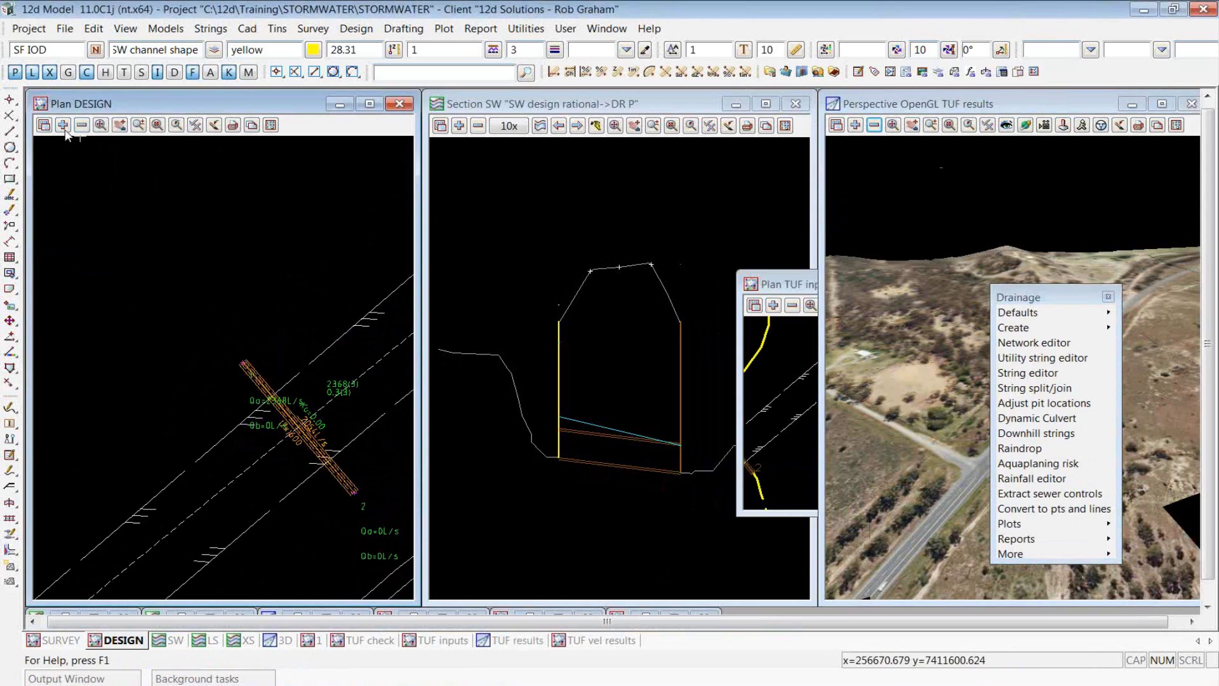
click(63, 127)
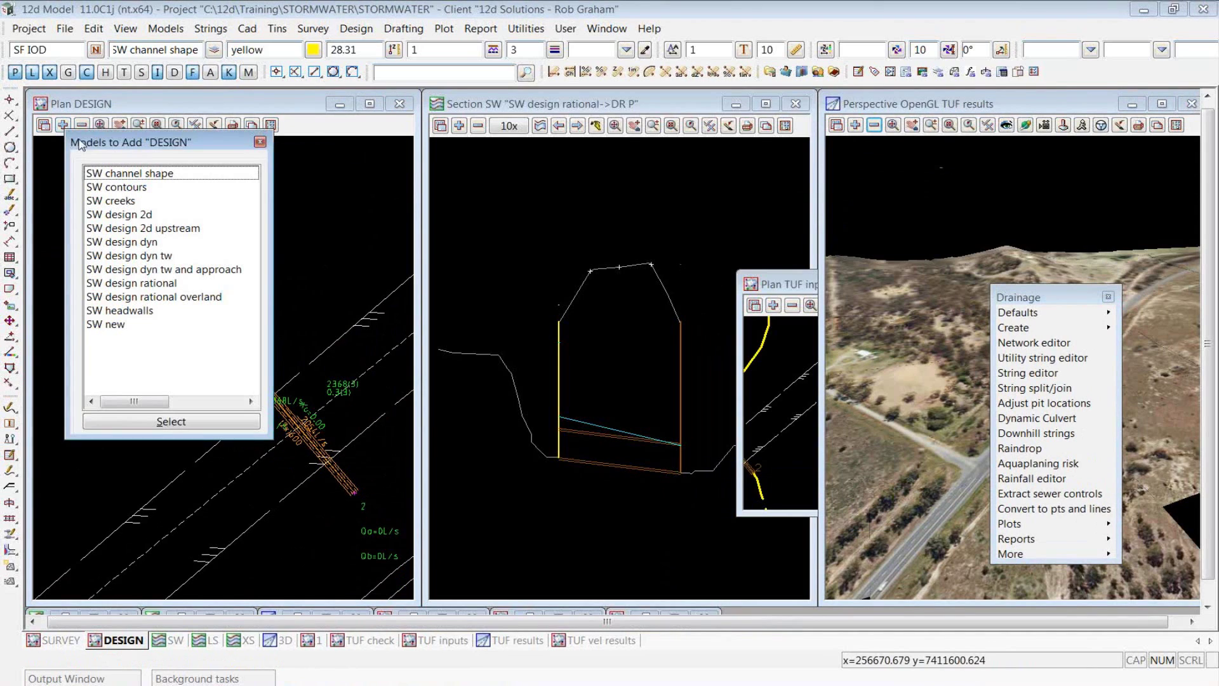
click(188, 270)
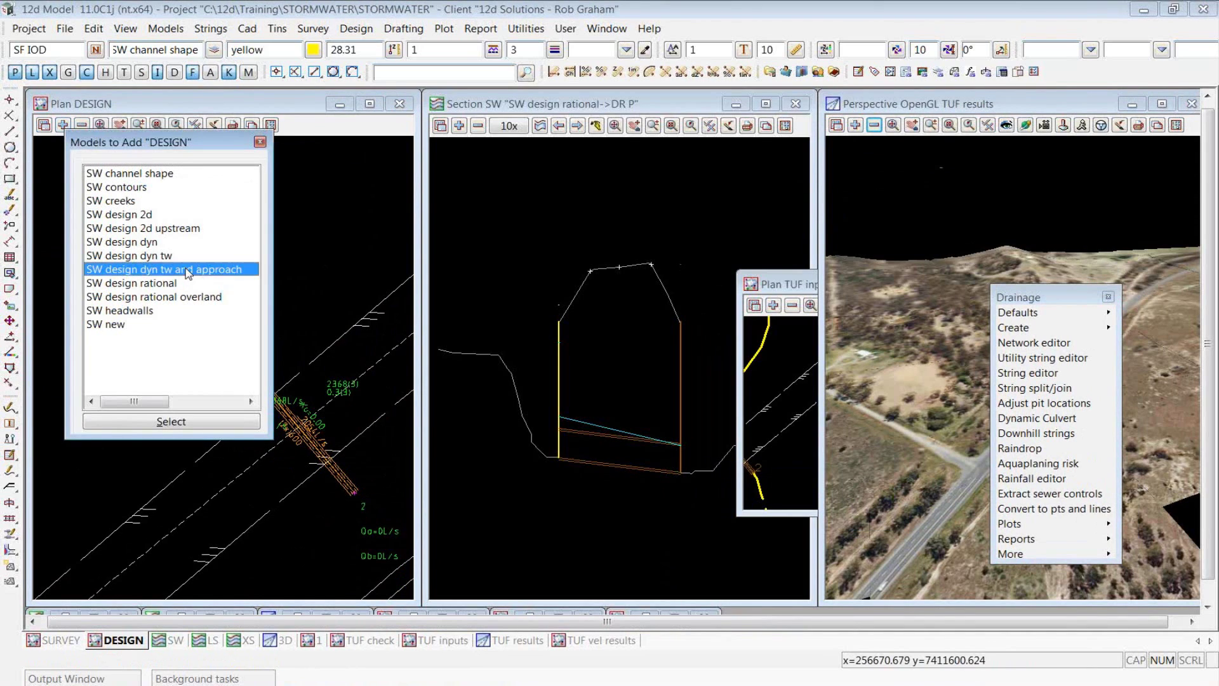
click(246, 421)
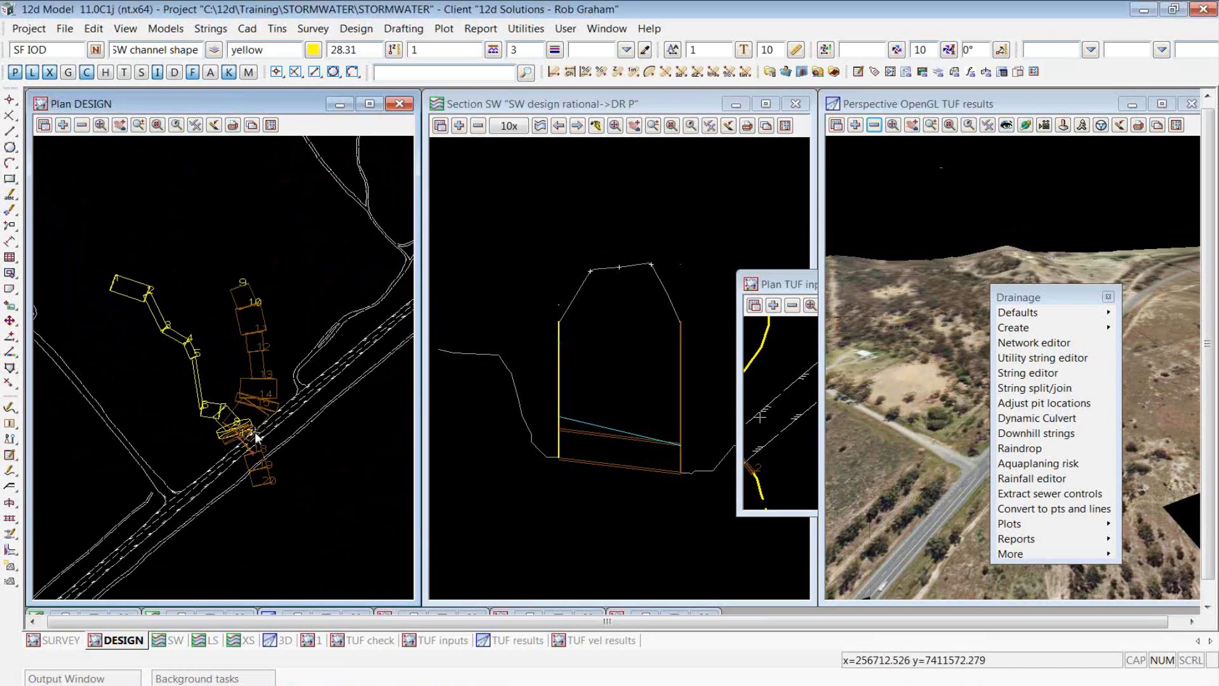
- Load the drainage string at pit 9 into the Drainage Network Editor and show the channel shape of pipe 9 to 10
click(1022, 344)
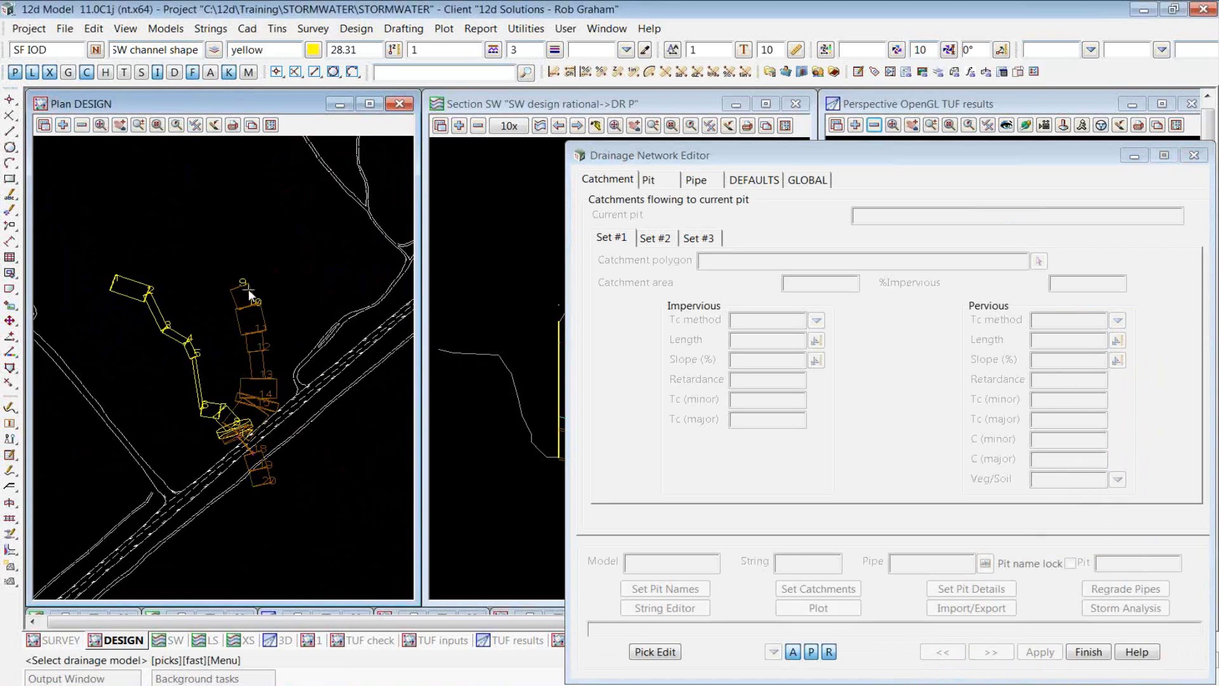
click(243, 288)
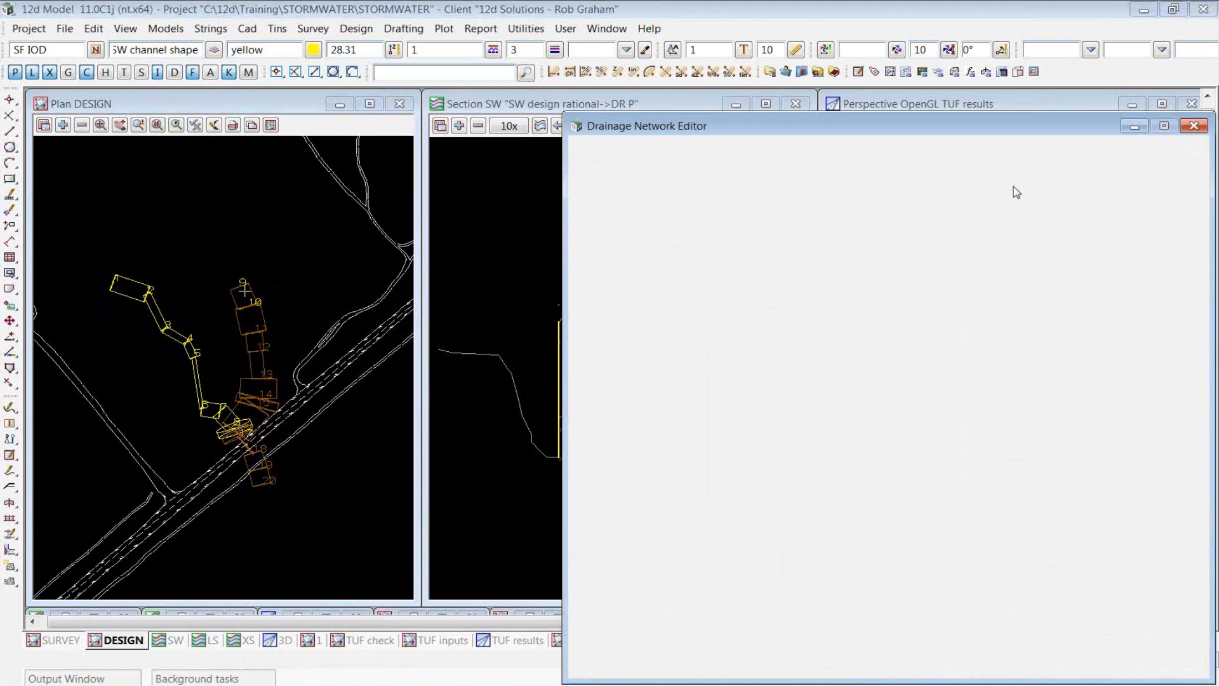
drag(842, 121, 766, 53)
click(615, 82)
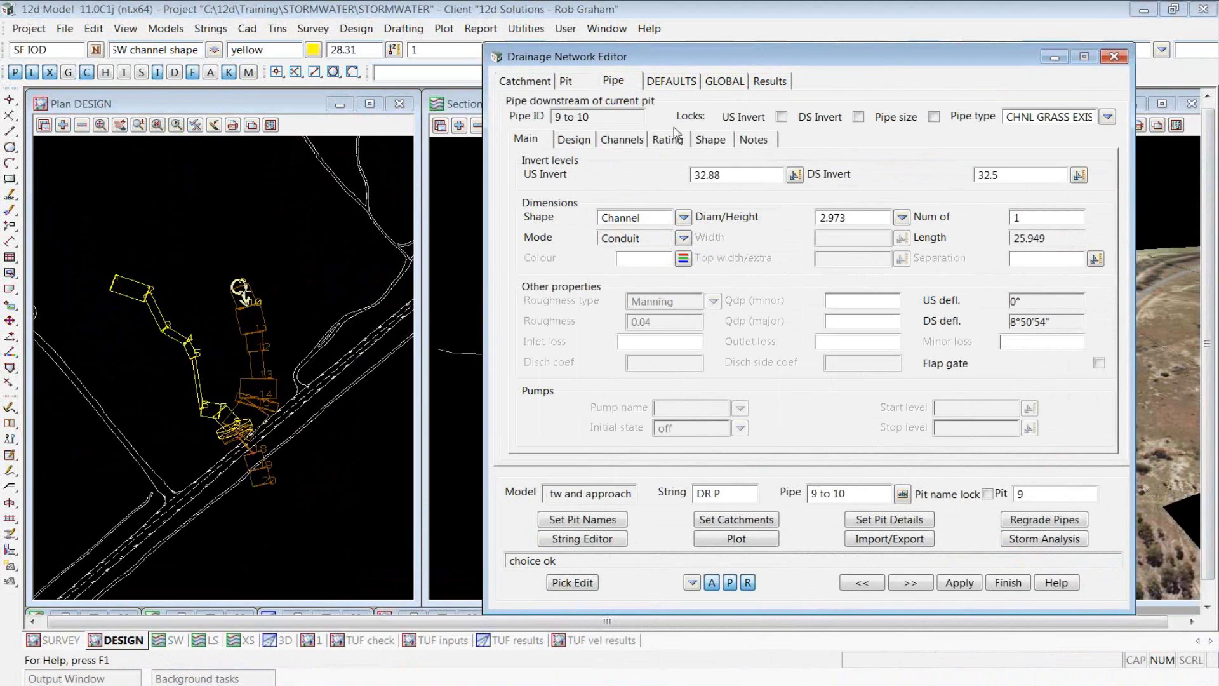
click(632, 143)
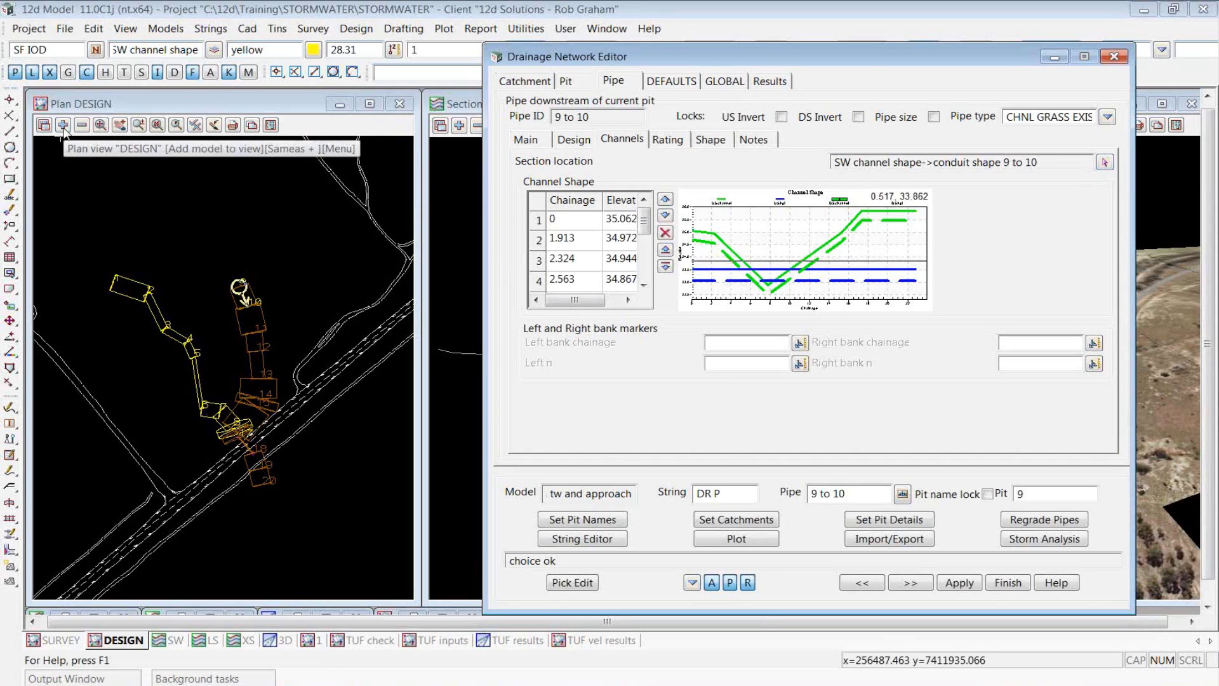
- Add the model "SW channel shape" to the DESIGN plan and call up the section location pick for pipe 9 to 10
click(63, 125)
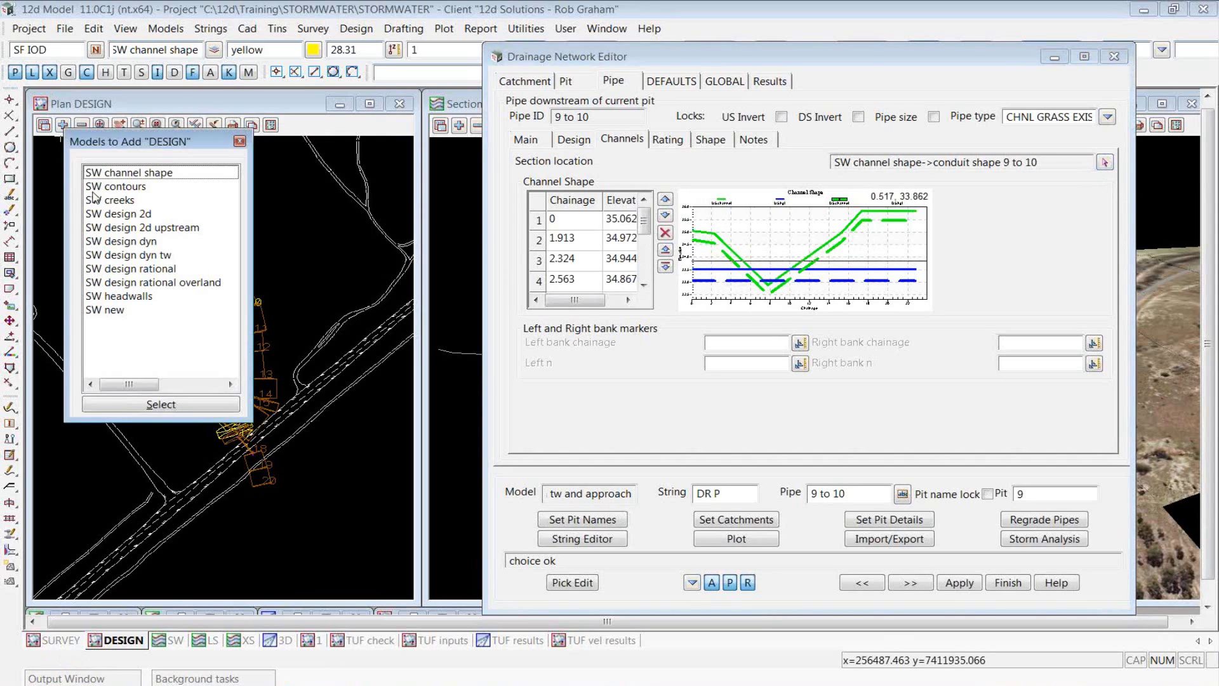
click(110, 174)
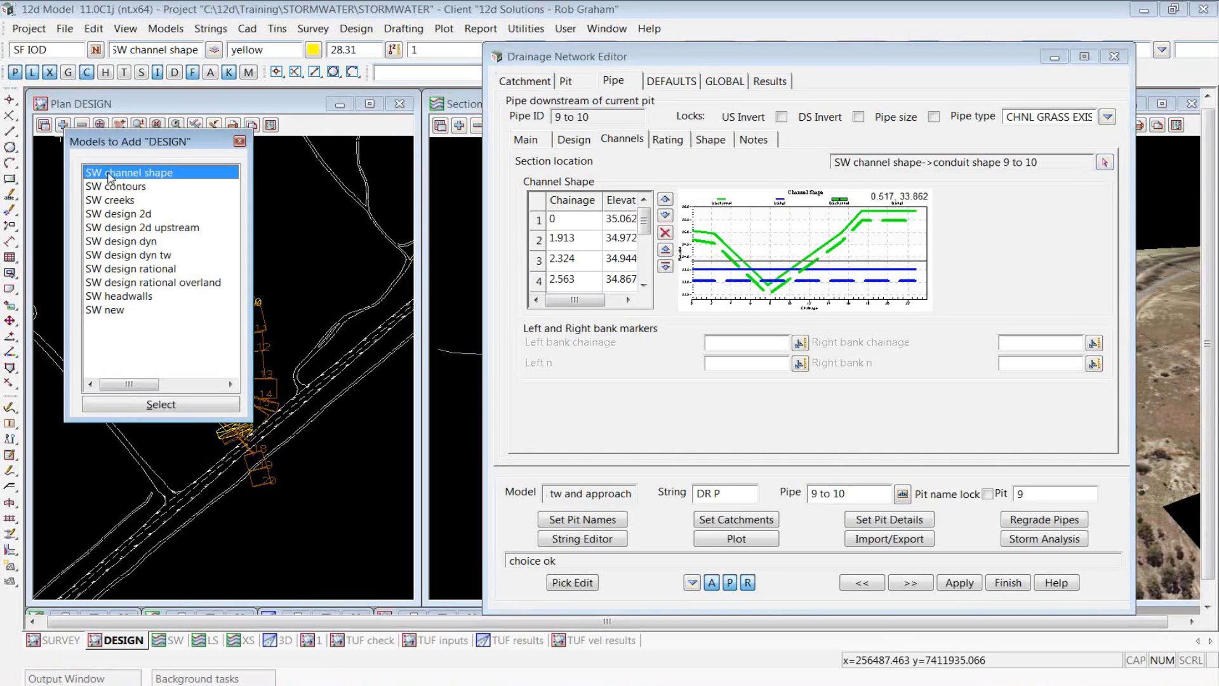
double_click(109, 174)
scroll(261, 299, up, 10)
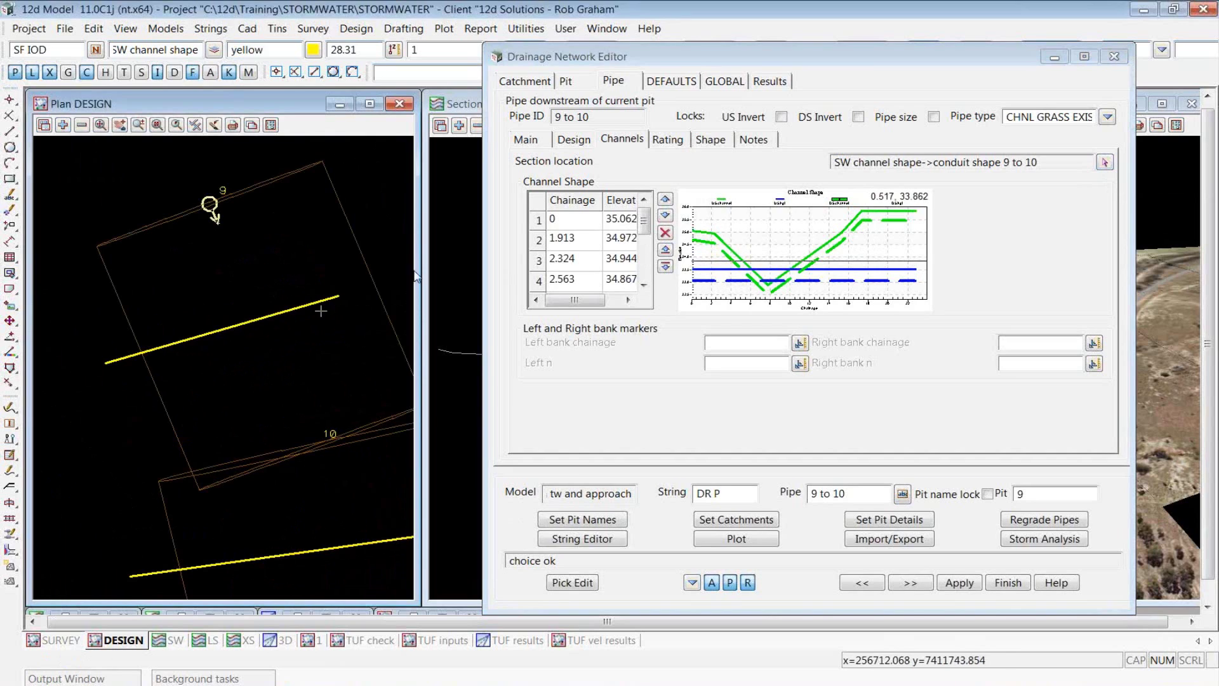
click(1104, 163)
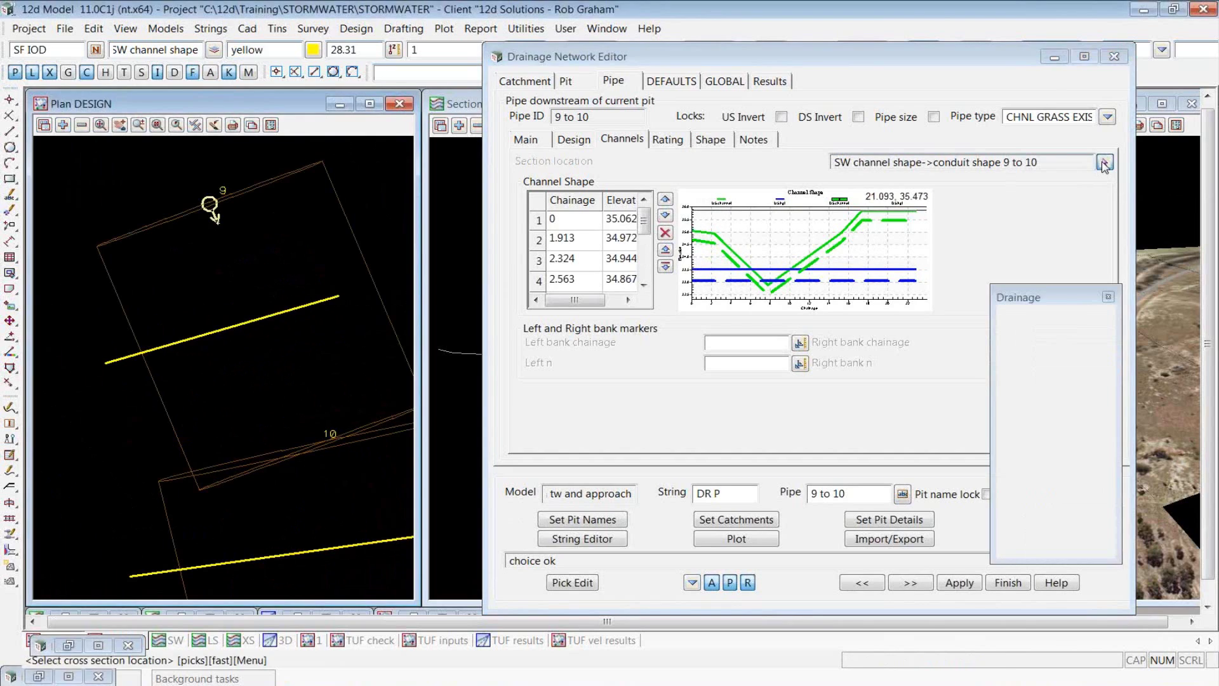
click(442, 284)
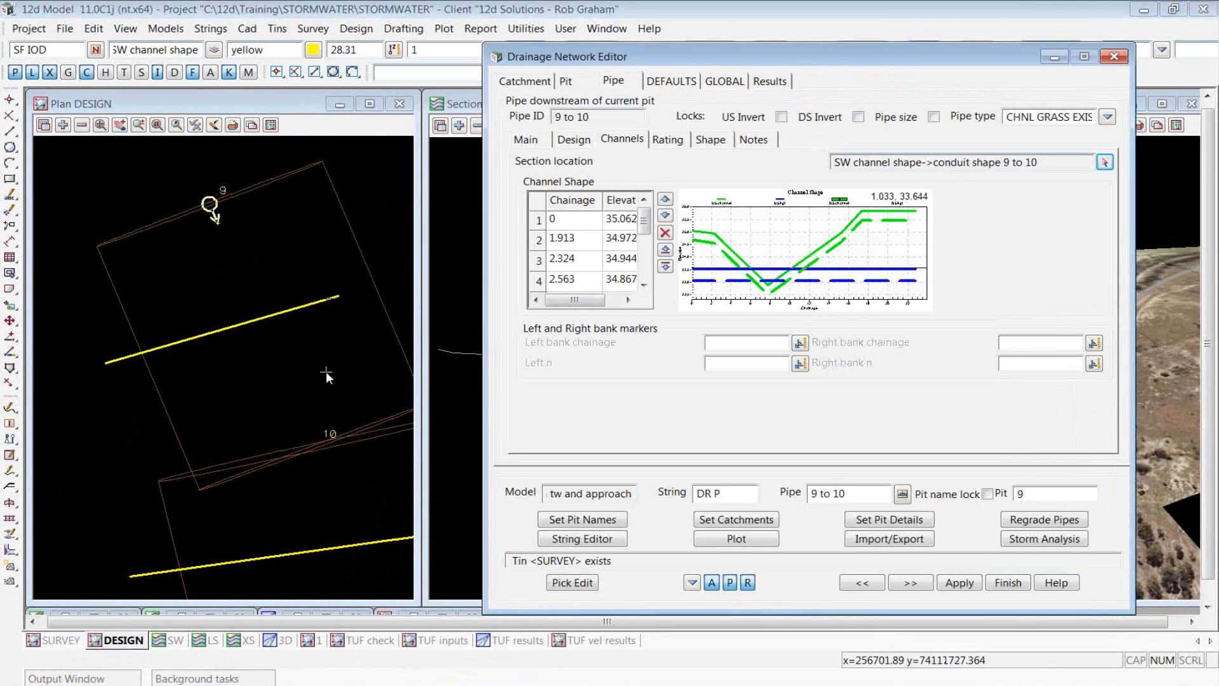
- Move the network editor aside, minimise the LS section, and profile the "SW design dyn tw and approach" string in the SW section view
drag(838, 60, 1151, 562)
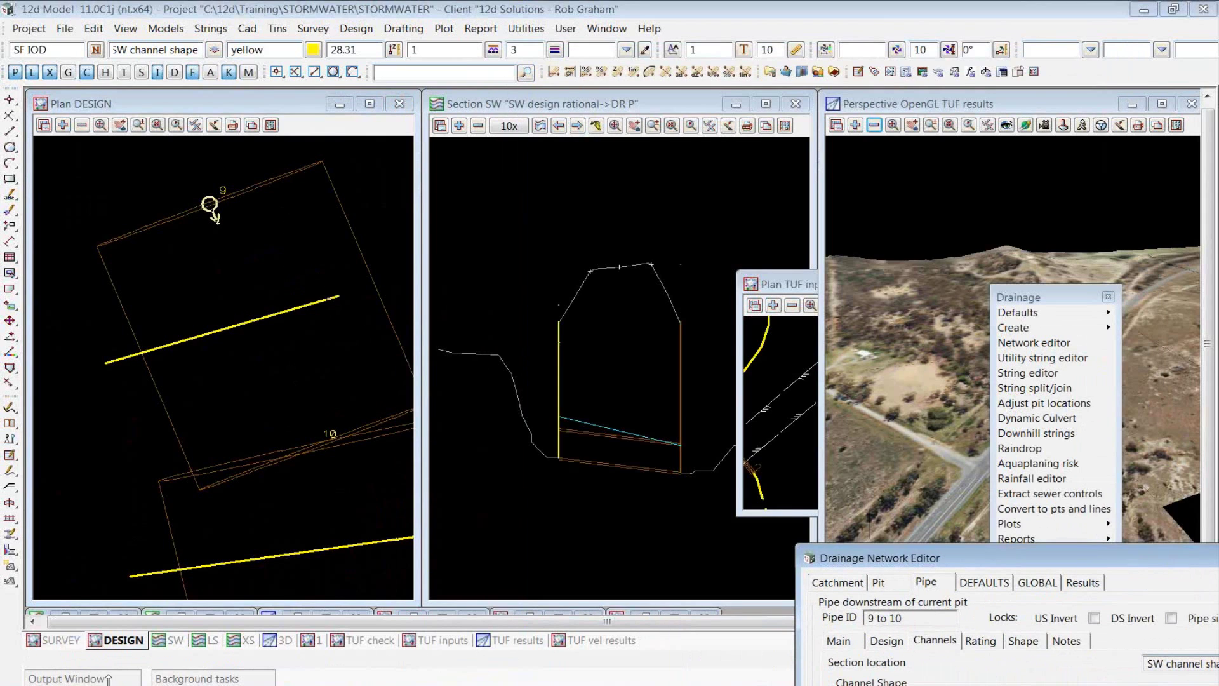
click(209, 641)
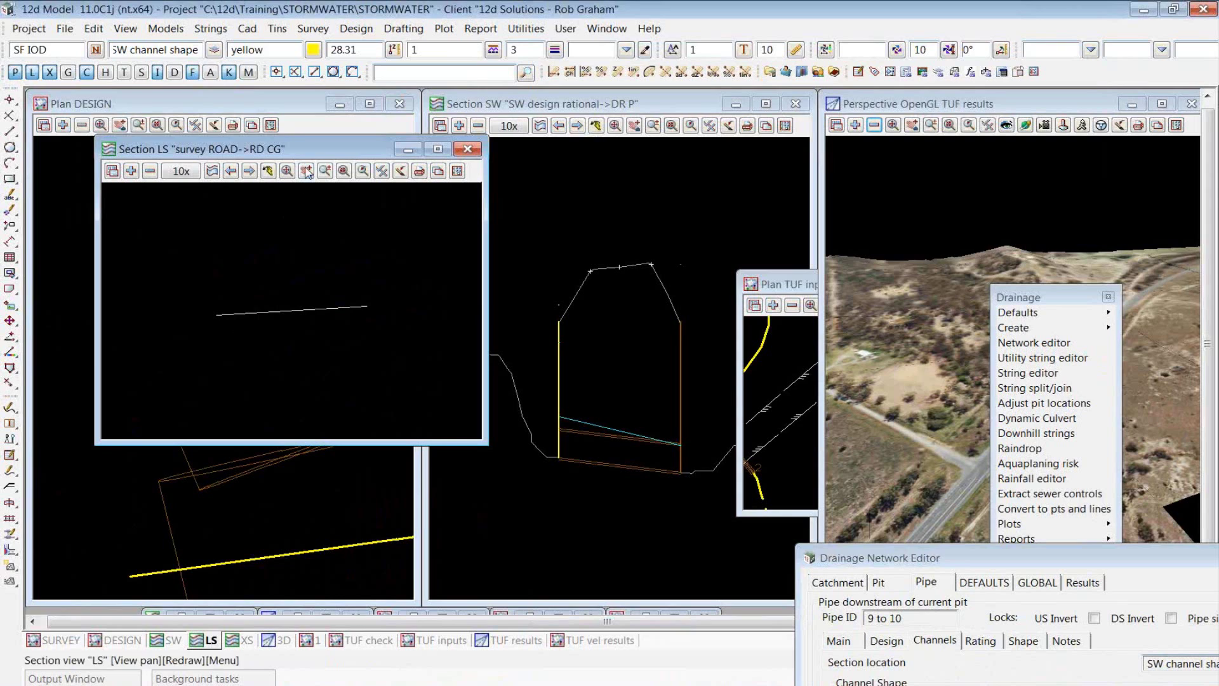
click(406, 149)
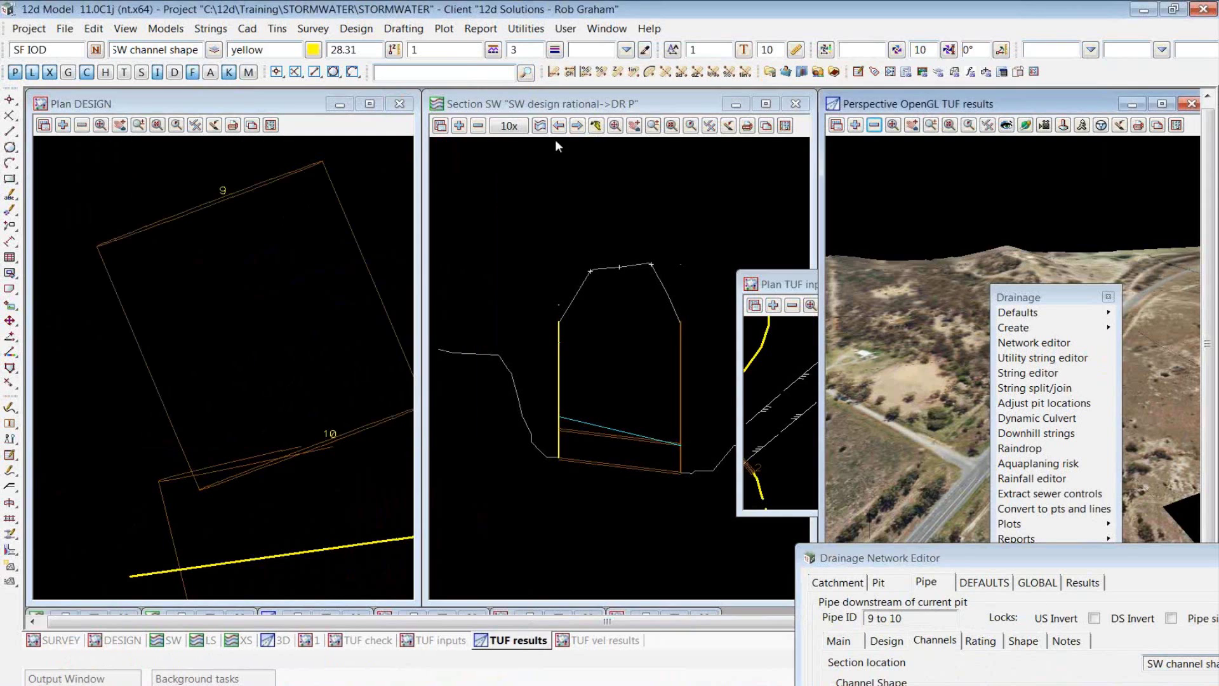
click(544, 130)
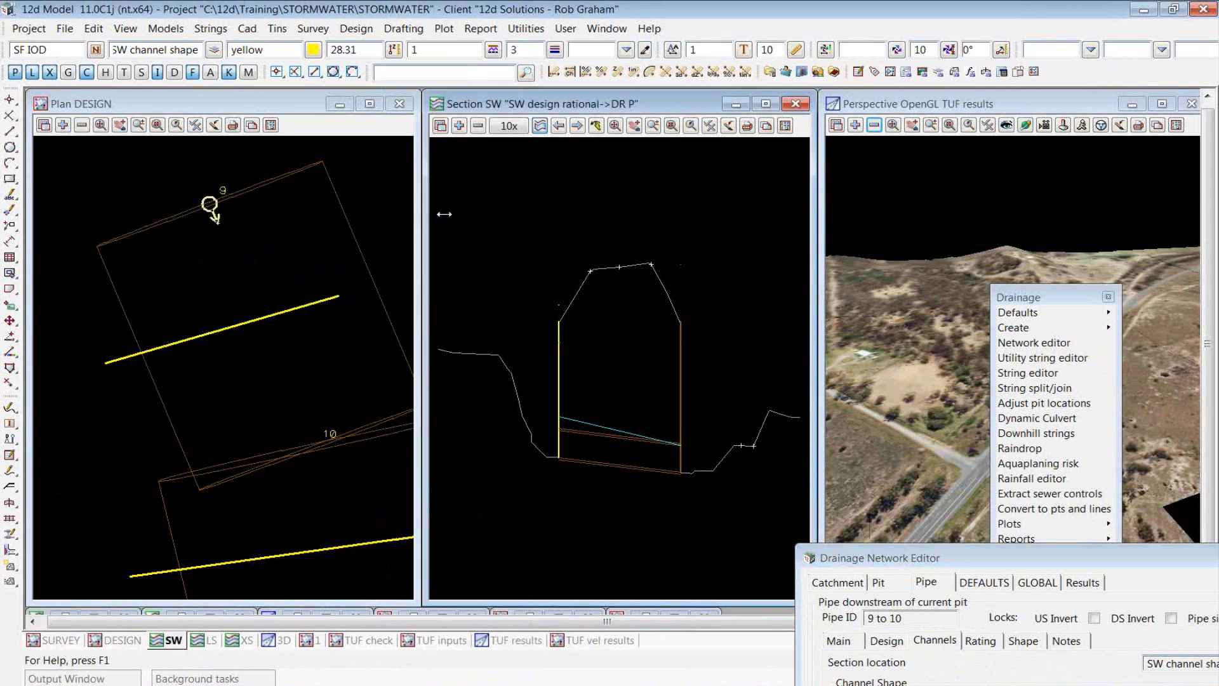
click(234, 269)
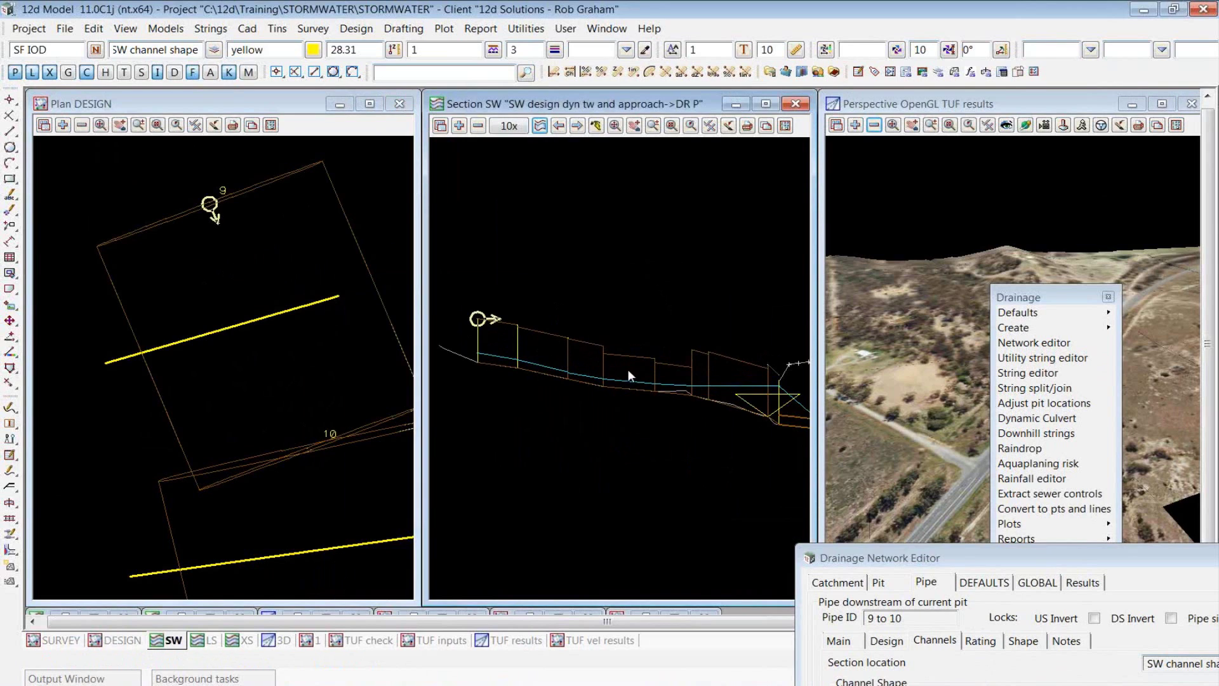
- Examine the approach channels, culvert and tailwater channels along the SW long section, and show the cross sections in the DESIGN plan
scroll(650, 385, down, 3)
scroll(744, 406, up, 8)
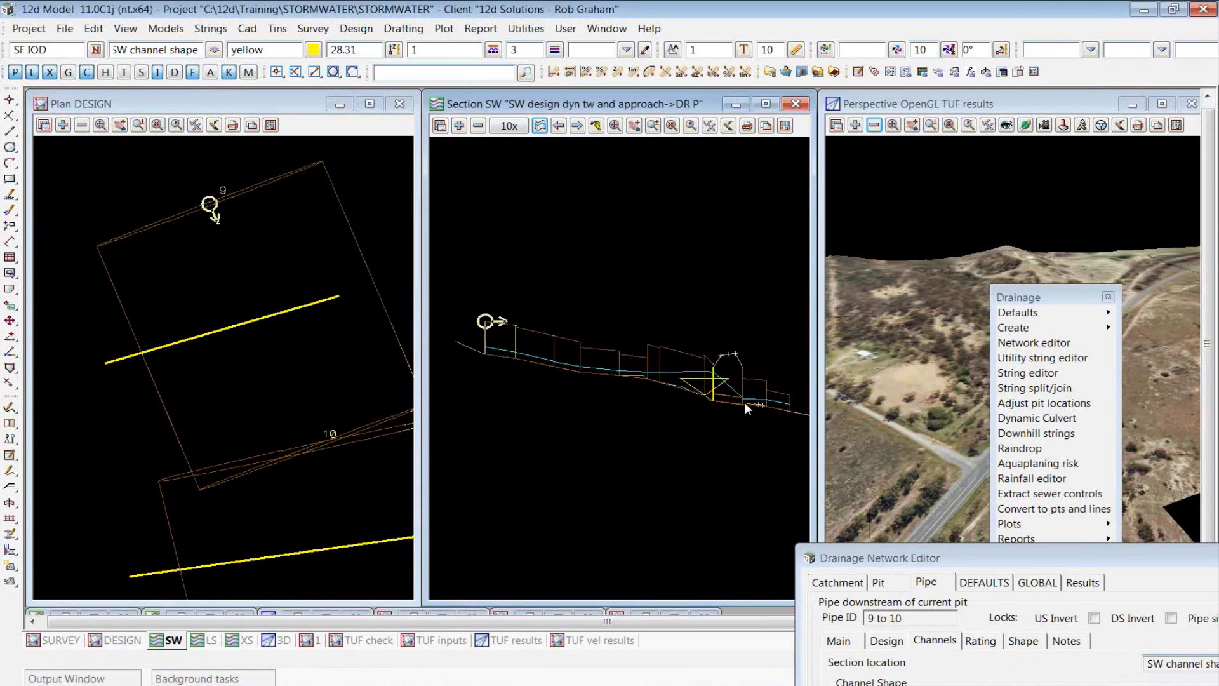
scroll(744, 403, up, 2)
scroll(655, 331, down, 4)
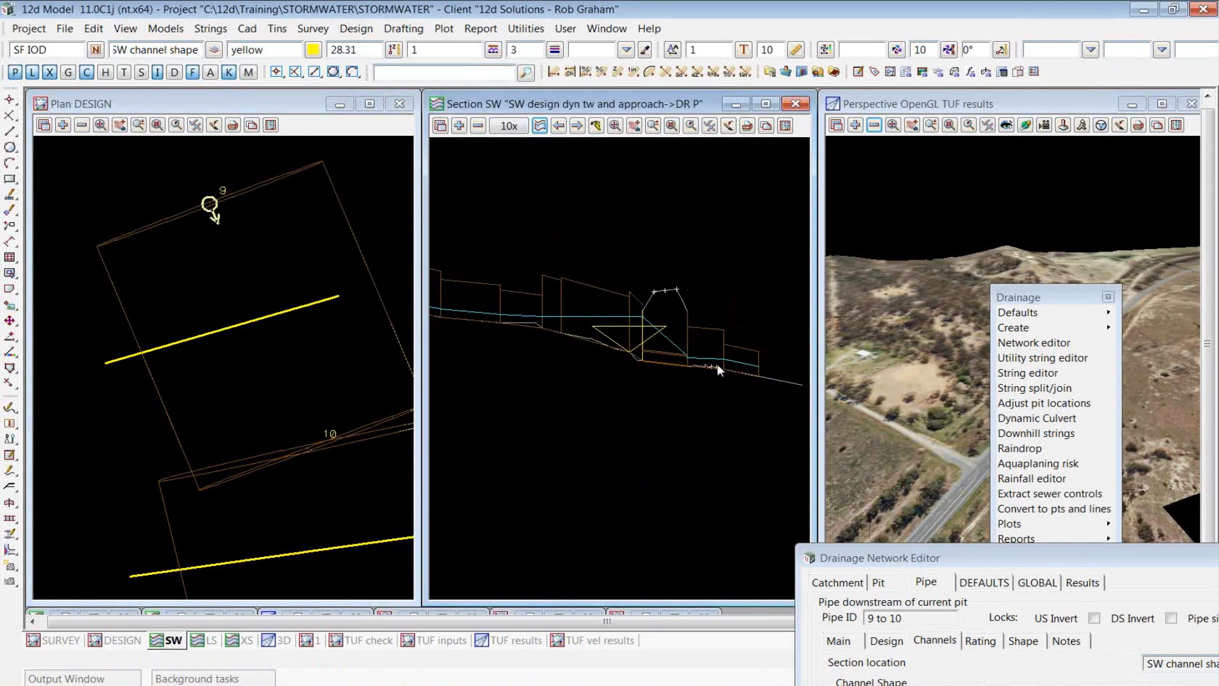
scroll(717, 361, up, 5)
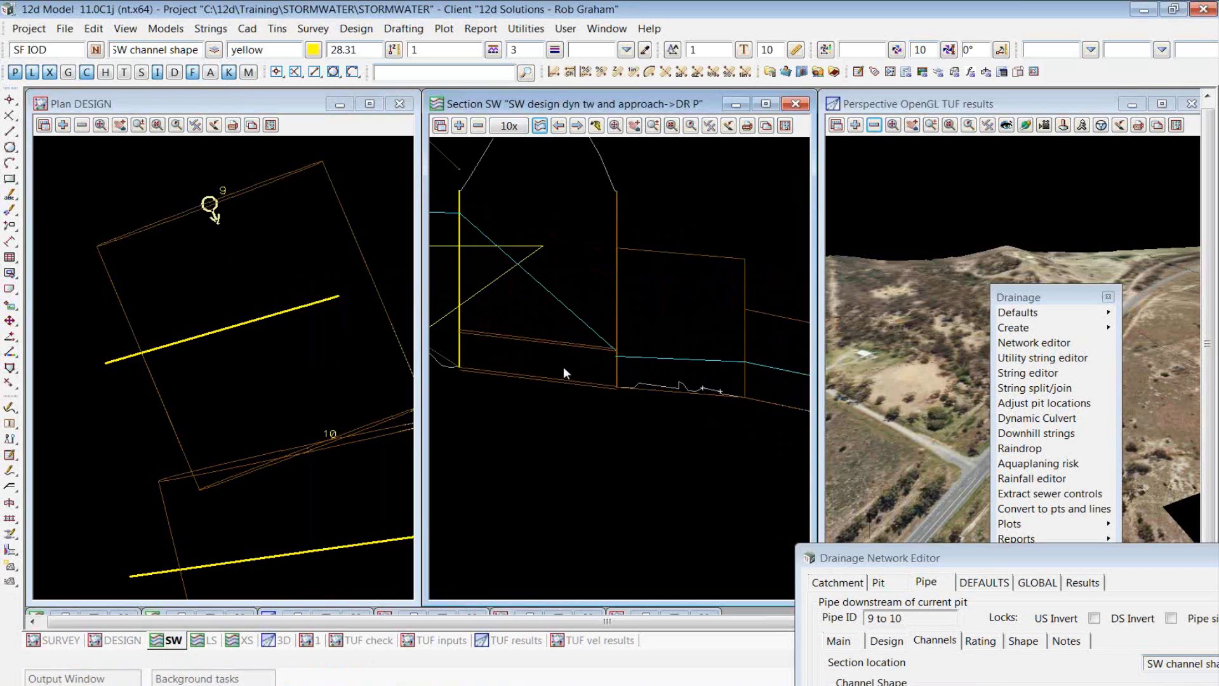
scroll(296, 319, down, 5)
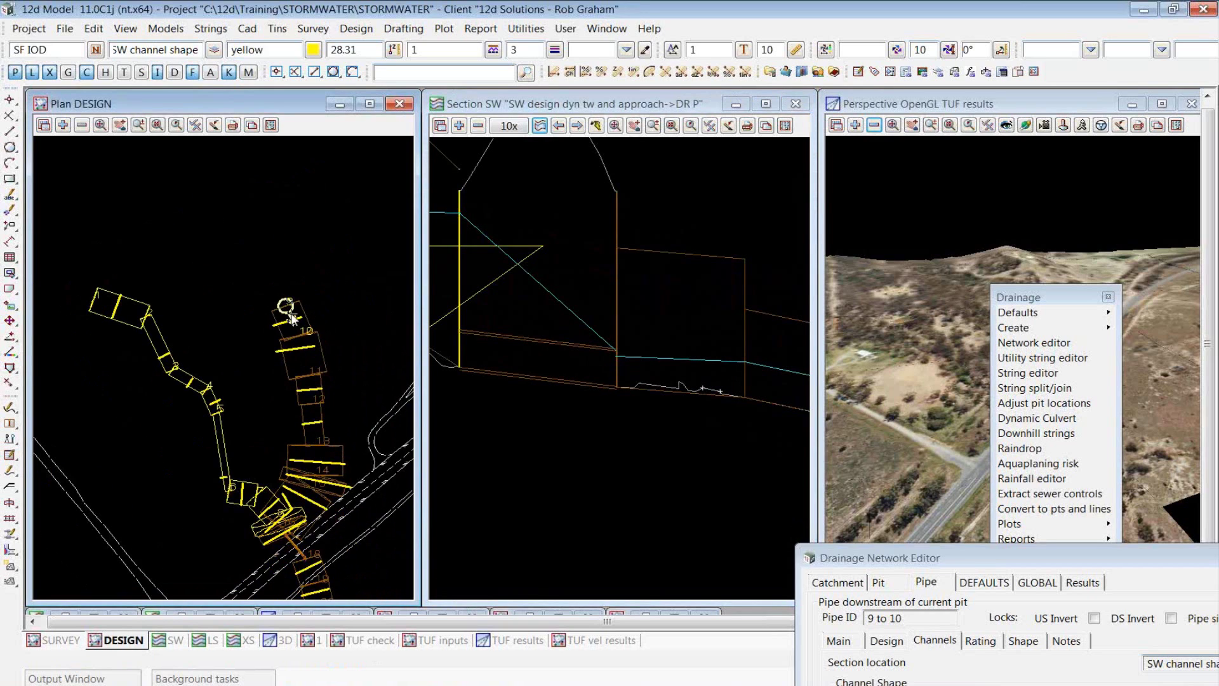
- Bring the network editor back into view and set the global AMC point for the major event to 3.4
drag(881, 558, 550, 101)
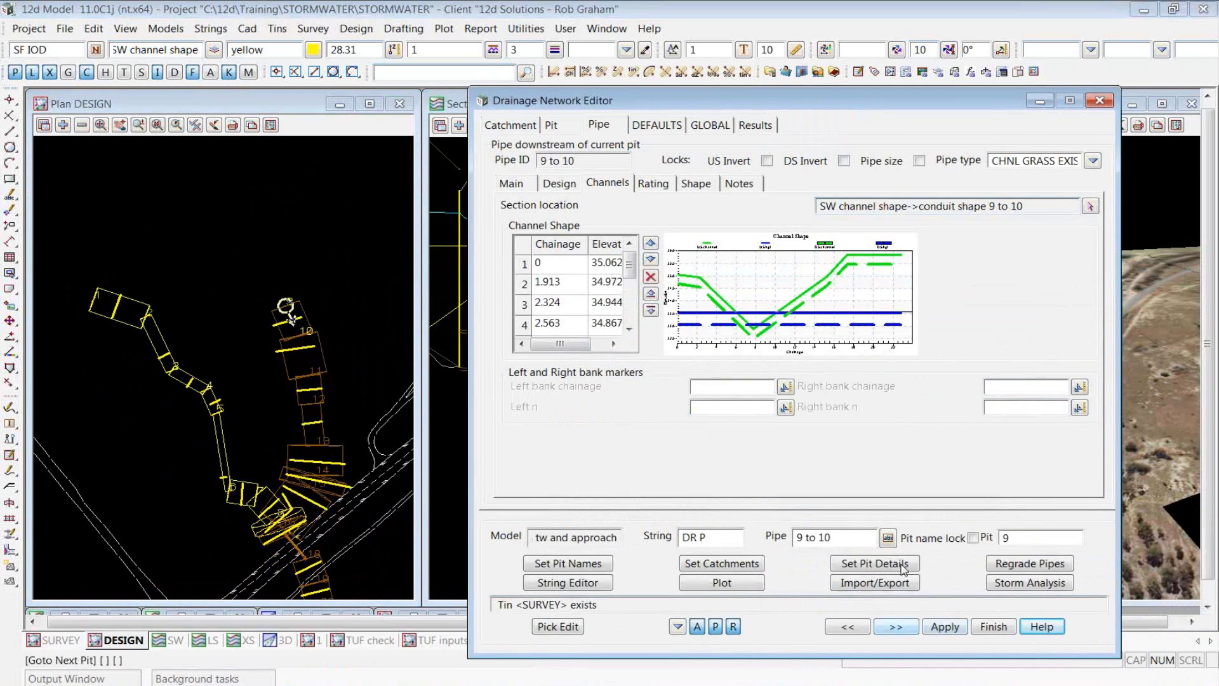
click(710, 125)
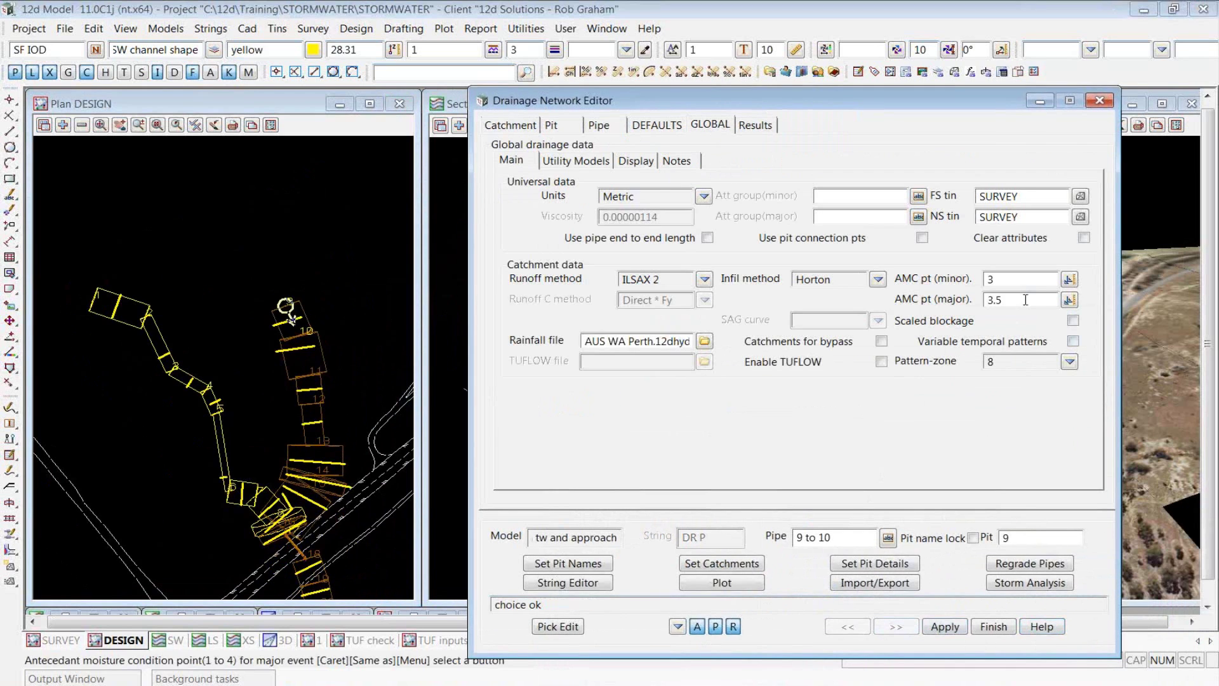
key(BackSpace)
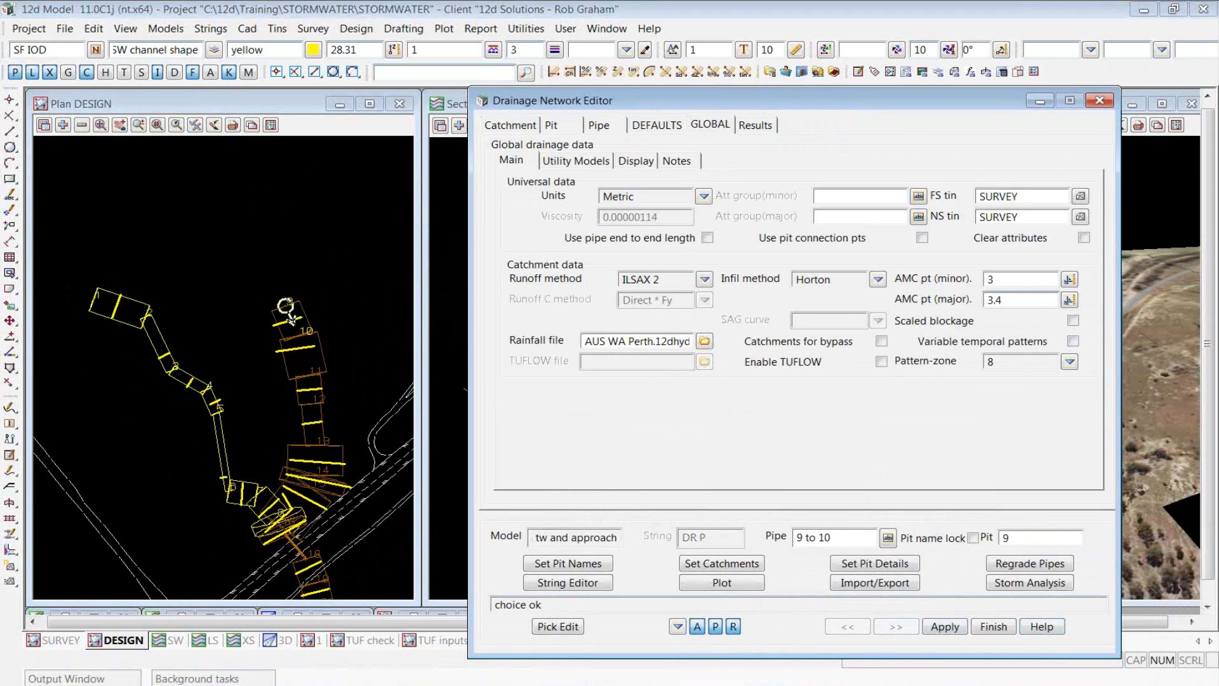
- Run the storm analysis for the major 50-year event and show the plan results around the culvert
click(1032, 582)
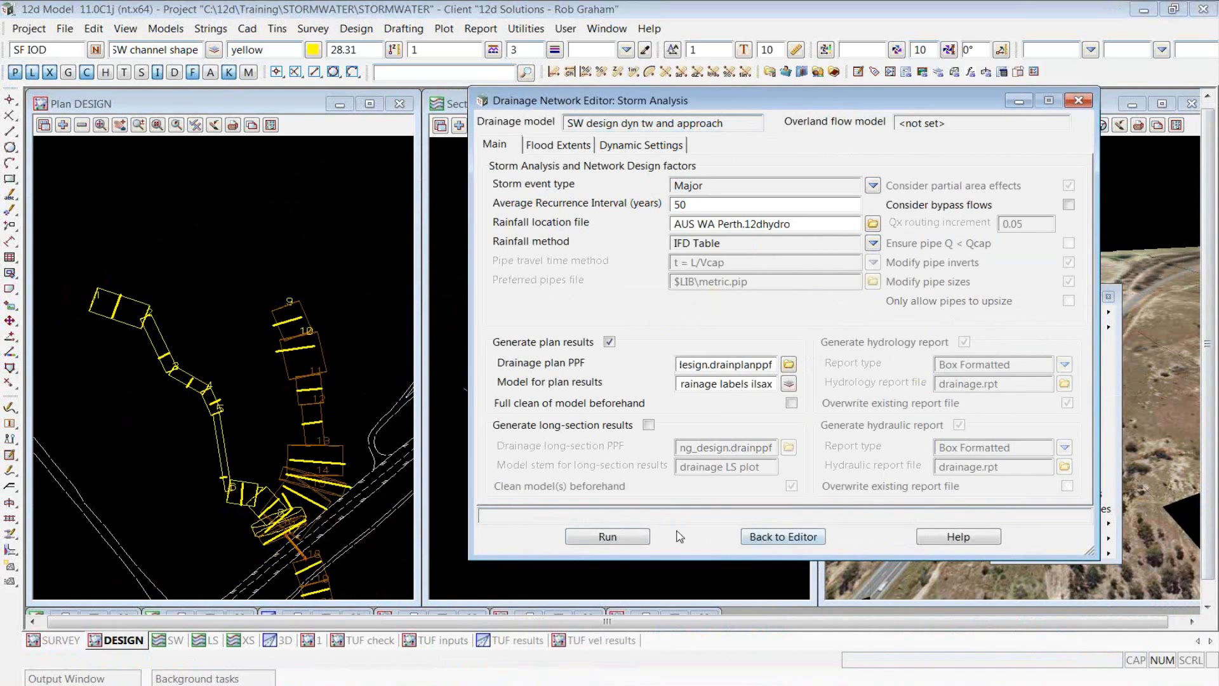
click(634, 536)
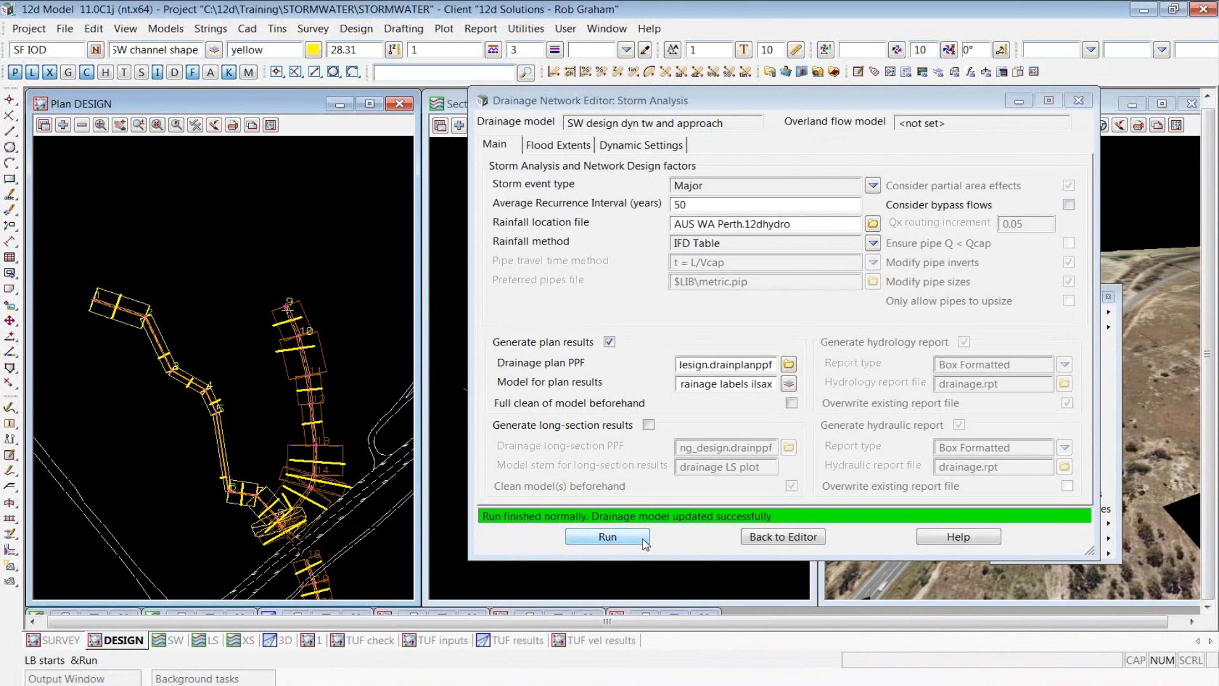
scroll(280, 559, up, 1)
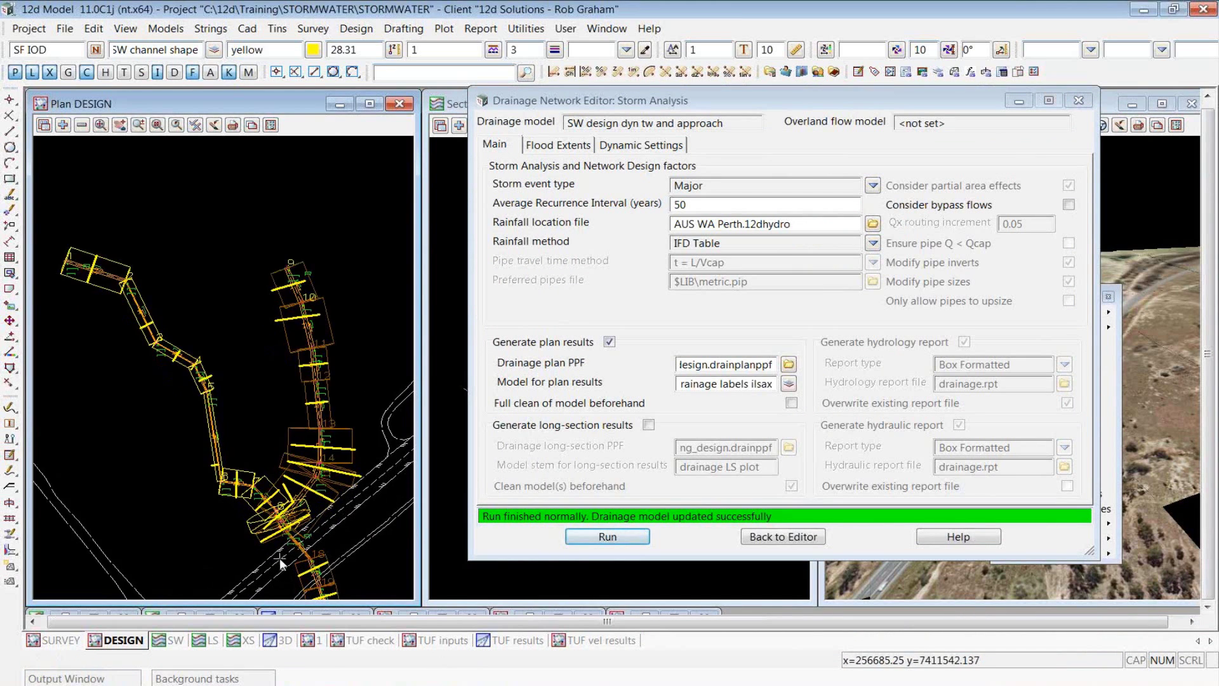
scroll(303, 556, up, 3)
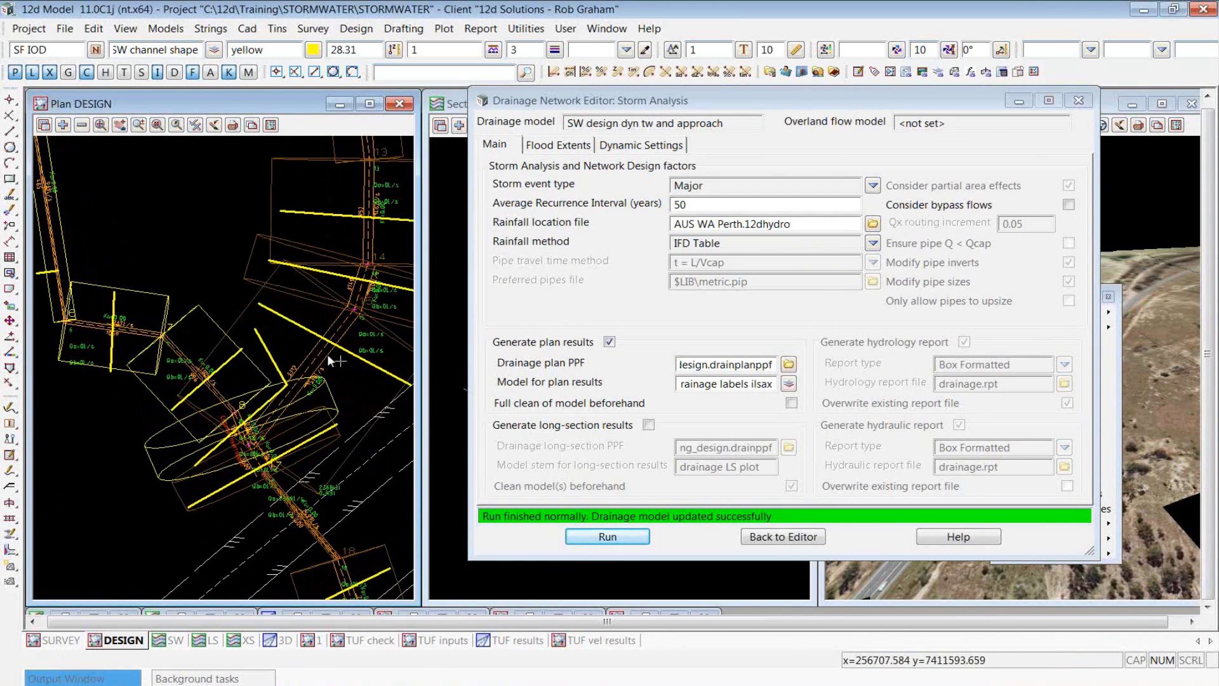
- Return to the network editor, select pit 15 in the DESIGN plan, and show the channel shape of pipe 15 to 16
click(758, 537)
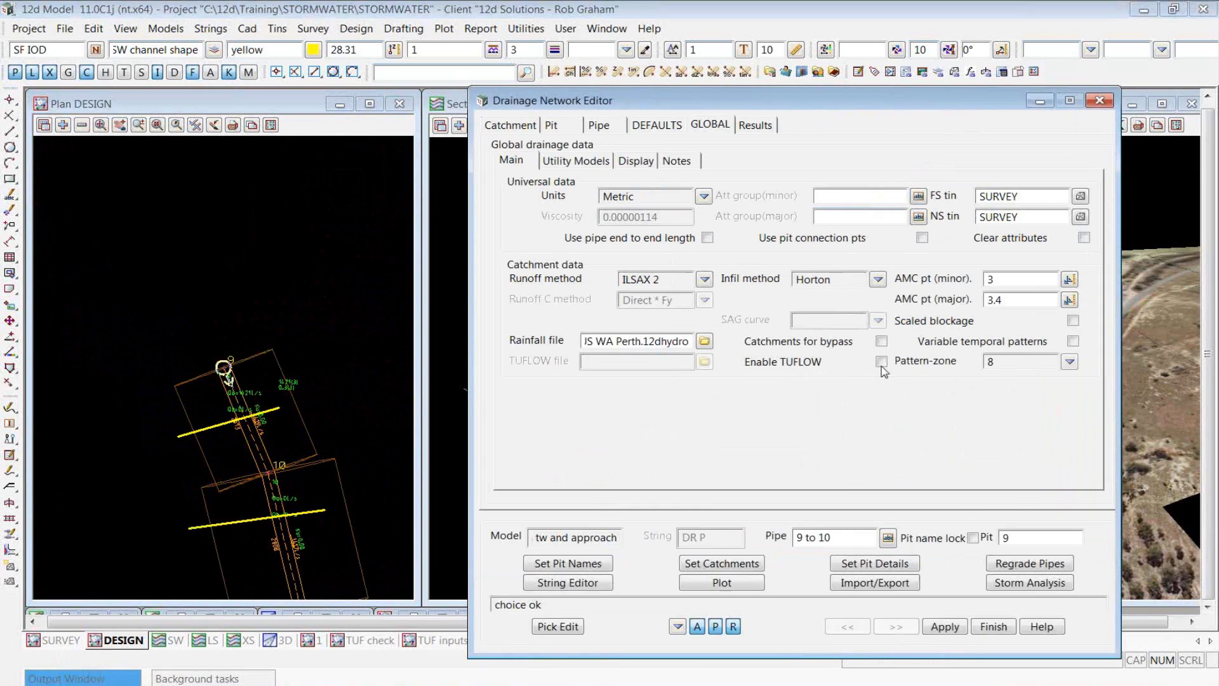
click(558, 626)
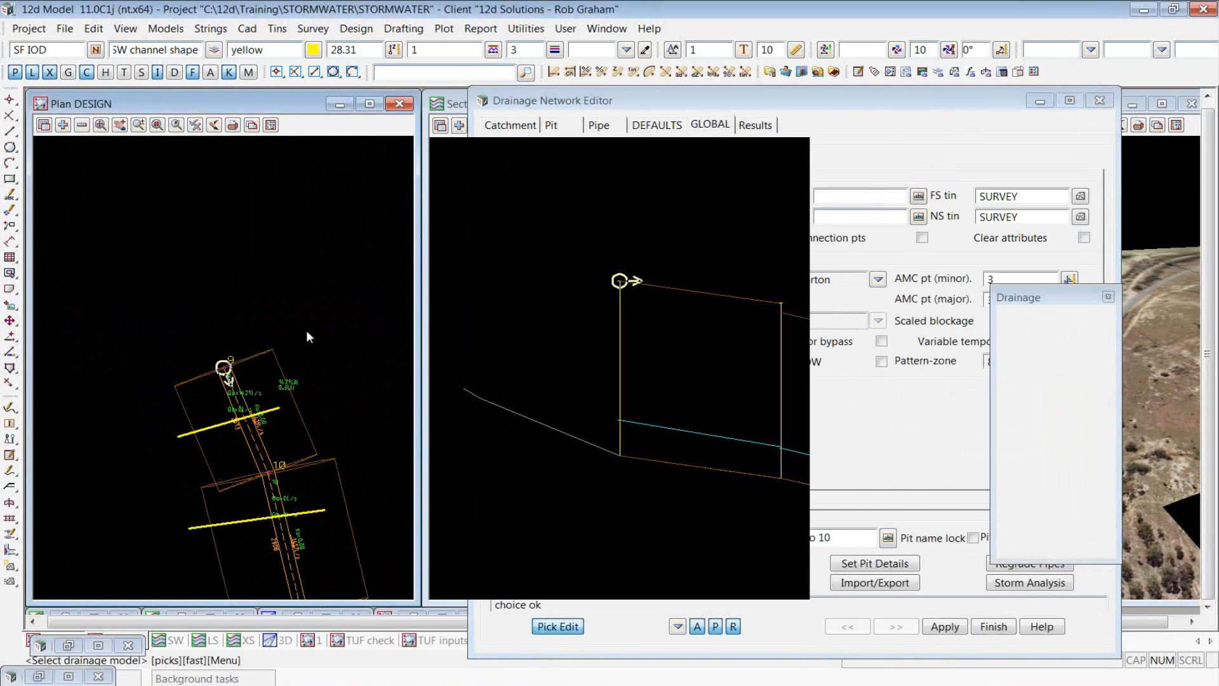
scroll(306, 330, down, 5)
scroll(265, 406, up, 5)
scroll(265, 406, down, 3)
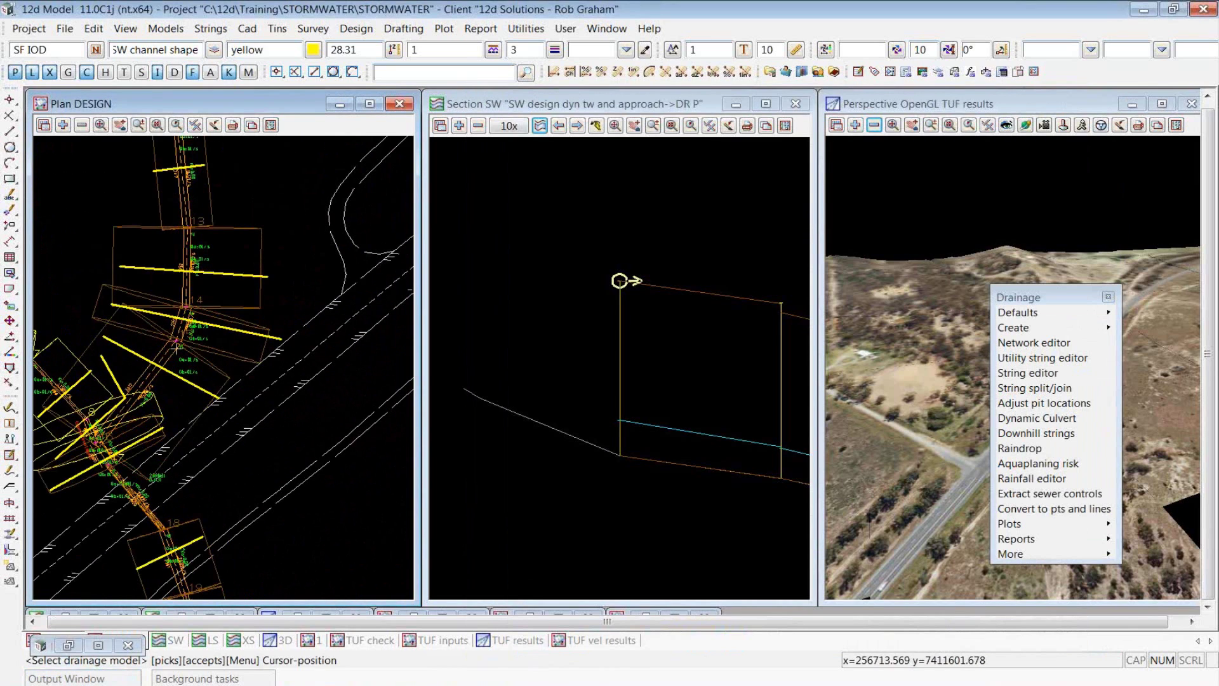
click(176, 348)
middle_click(176, 348)
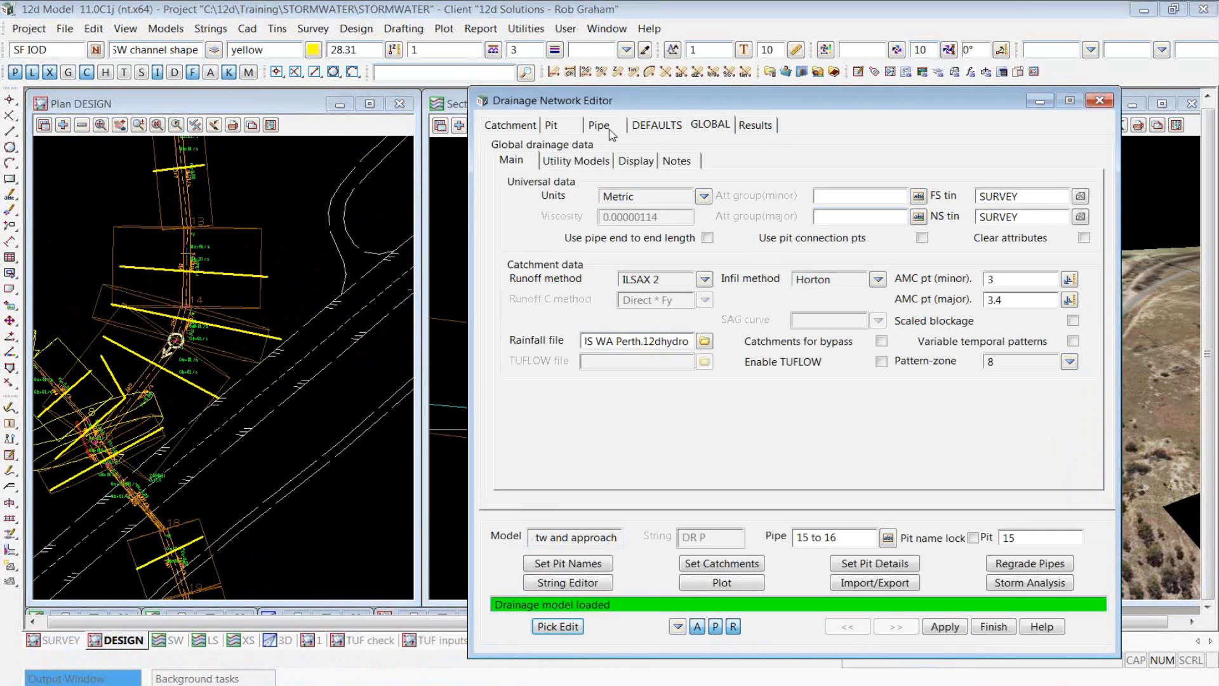
click(608, 129)
click(625, 184)
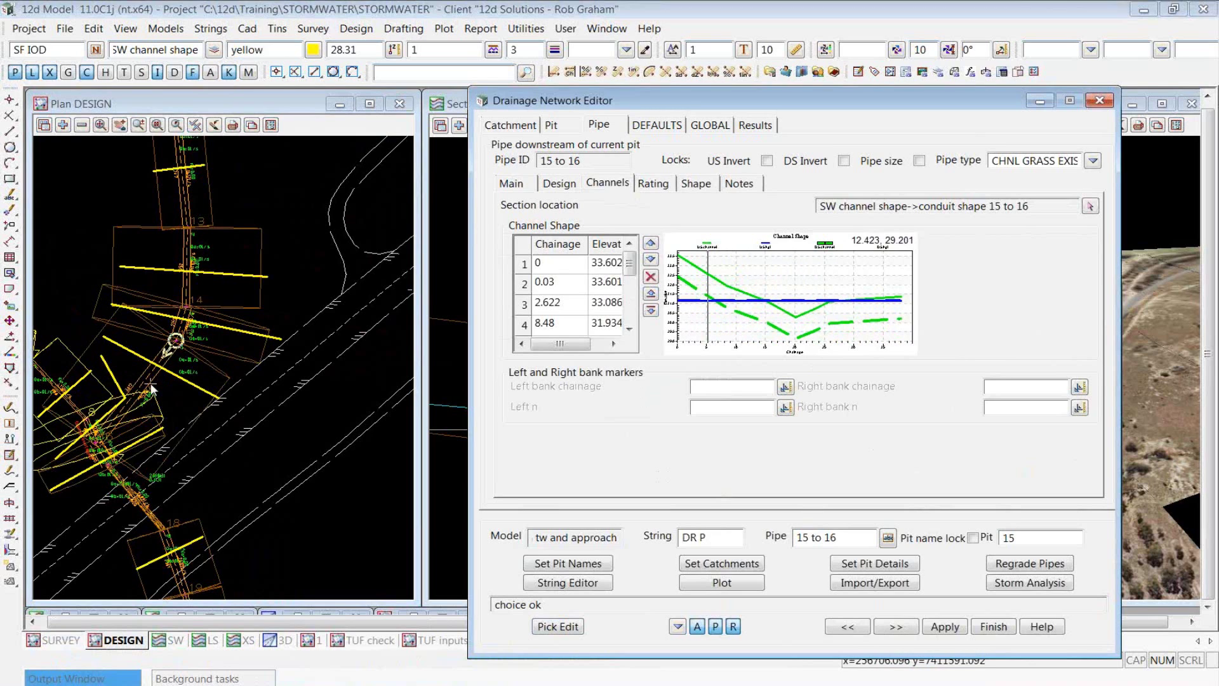
- Examine the channel cross sections around the culvert junction and the rest of the network in the DESIGN plan
scroll(213, 325, down, 3)
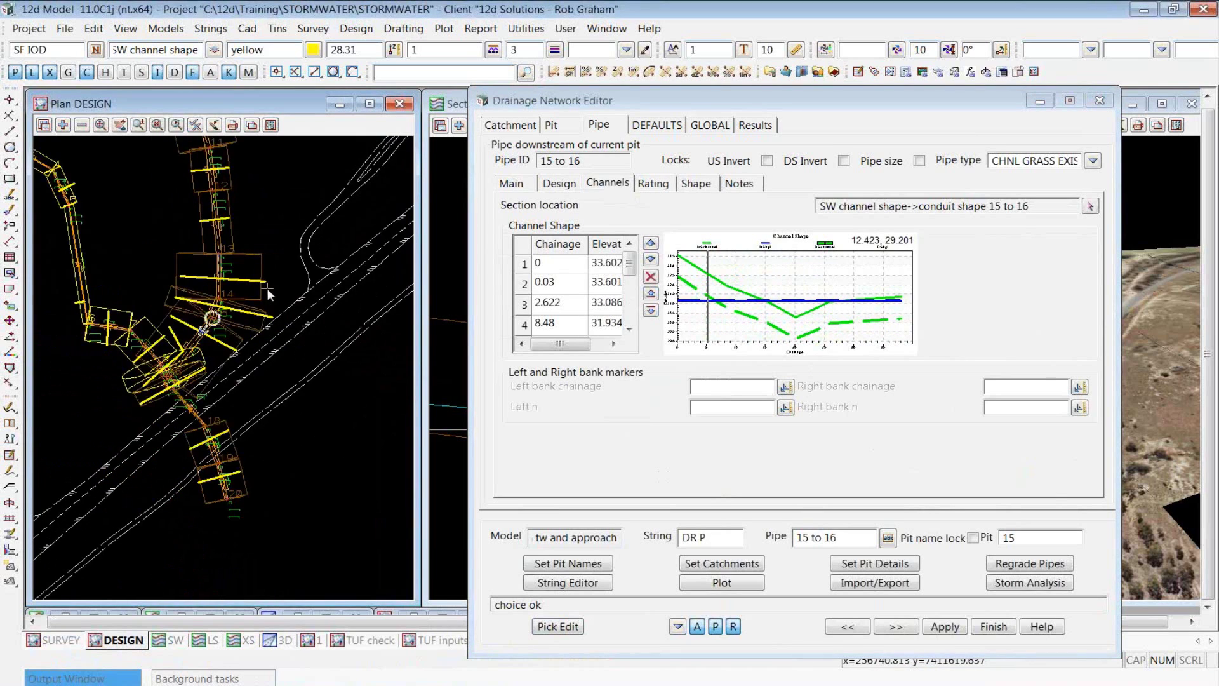
scroll(205, 324, up, 3)
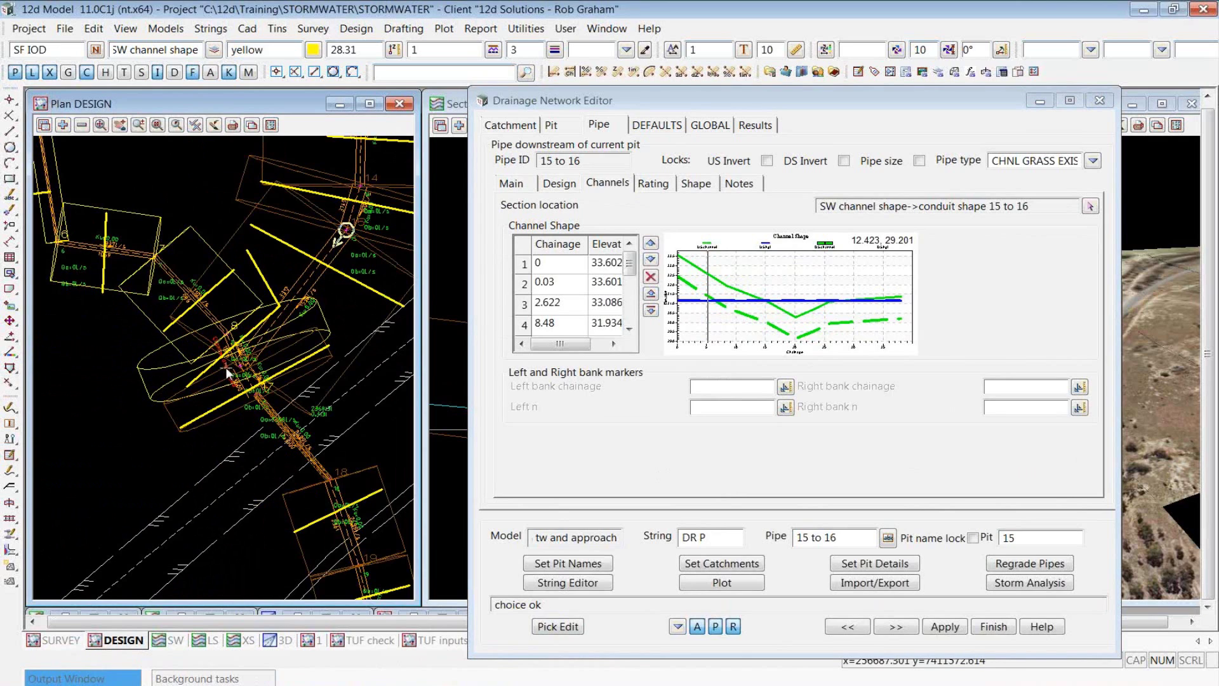
scroll(236, 374, down, 1)
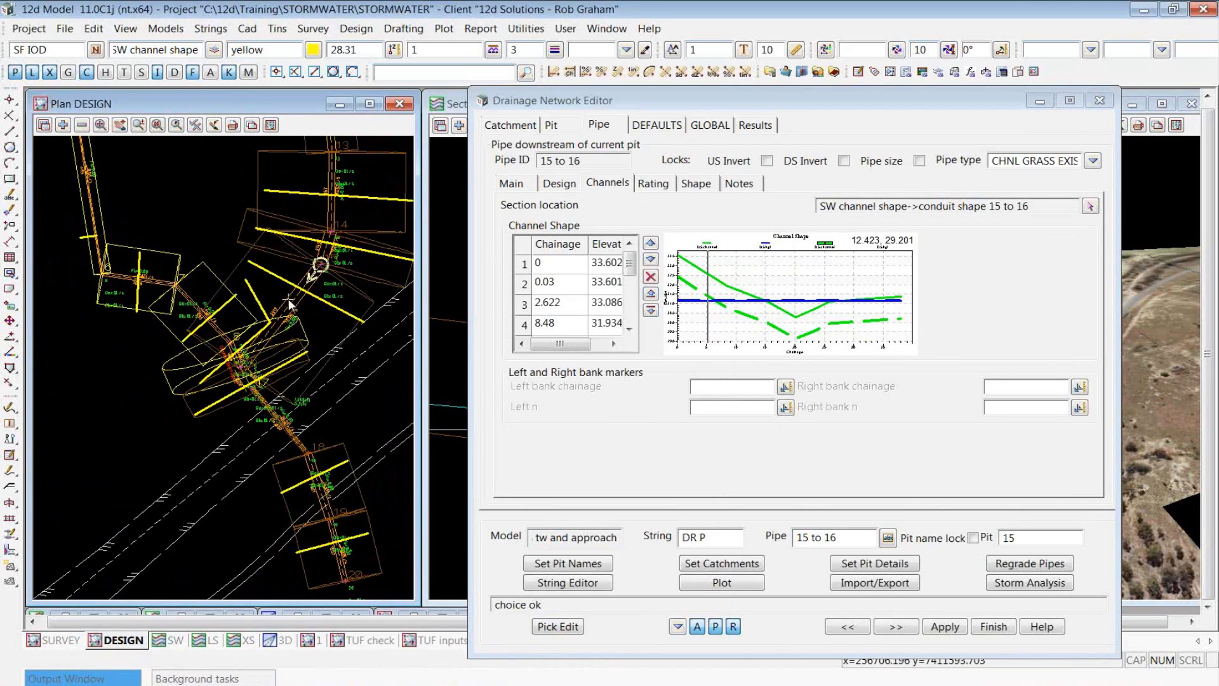
scroll(268, 322, down, 1)
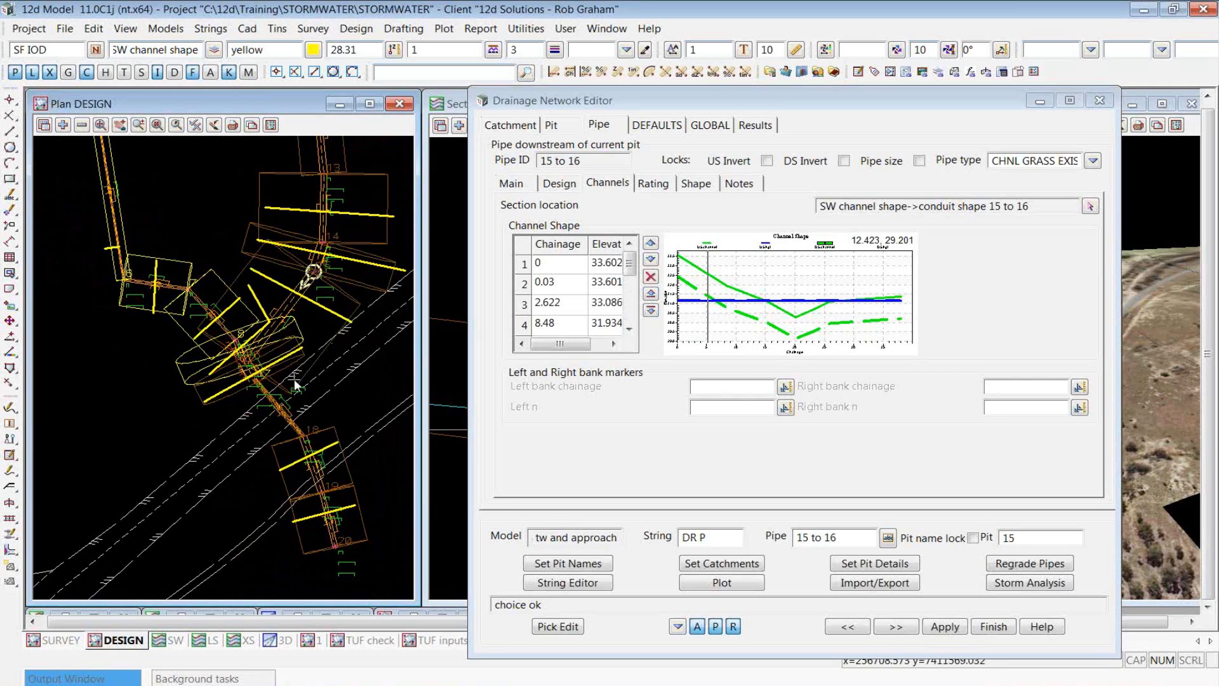
scroll(307, 389, down, 2)
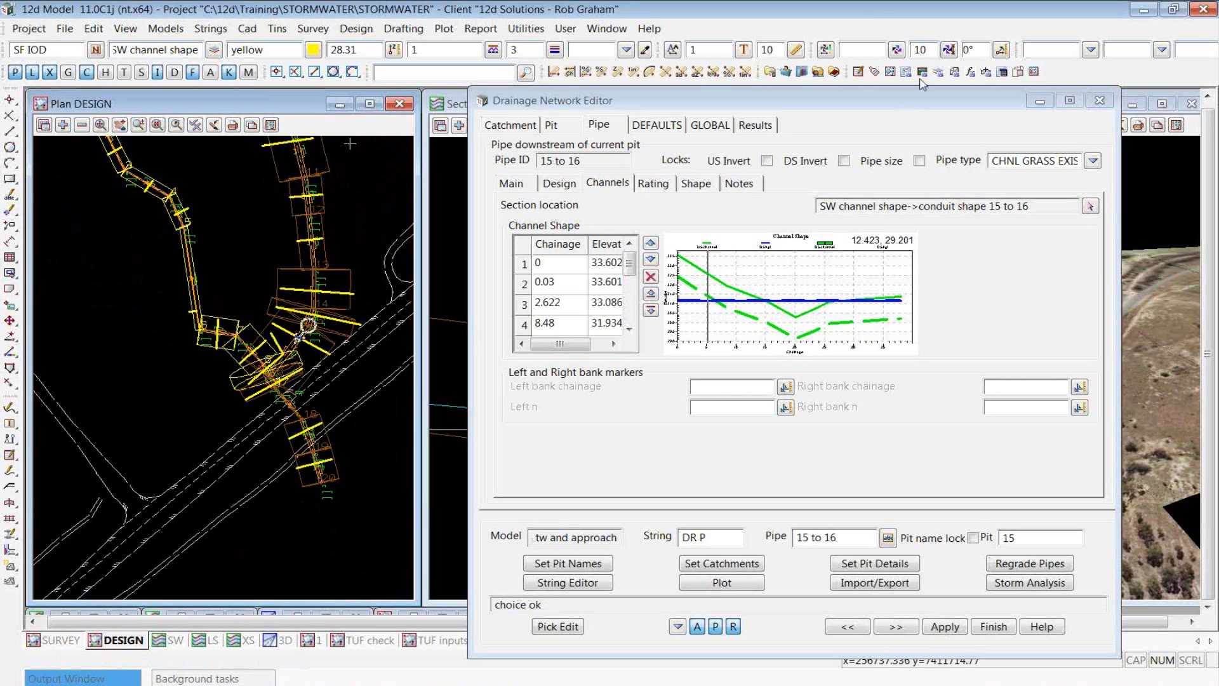
- Show the dynamic results settings and set the storm event filter to Major with storm event 25
click(753, 127)
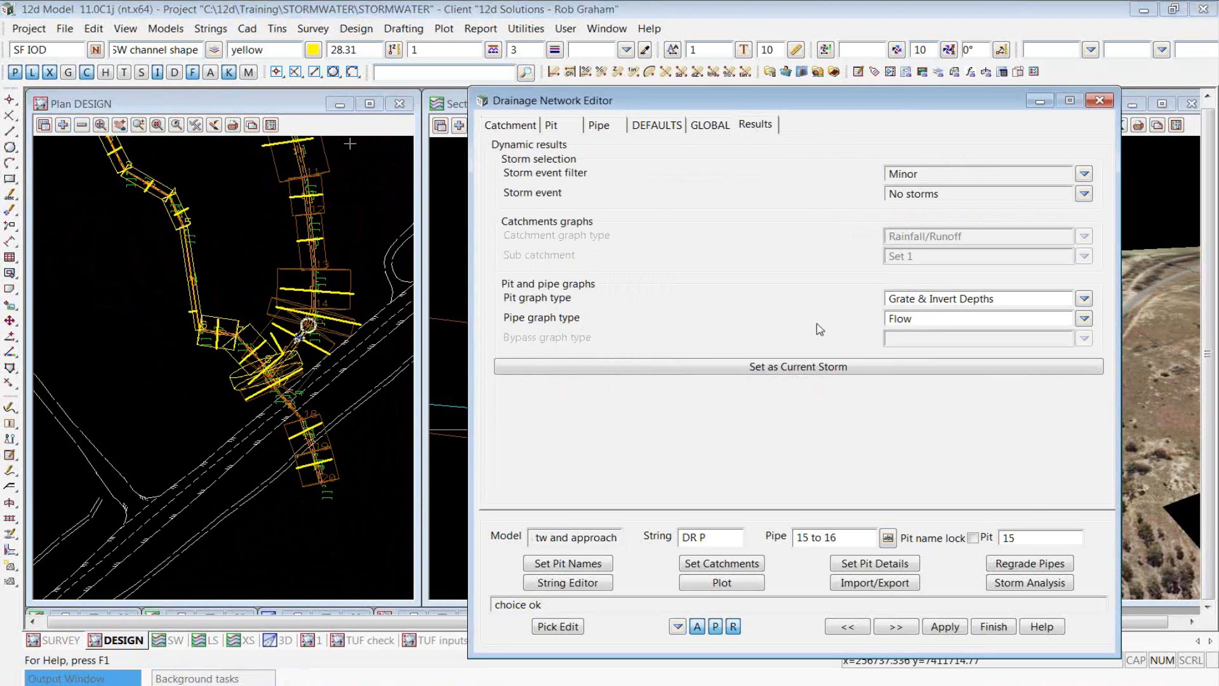
click(1083, 195)
click(1084, 173)
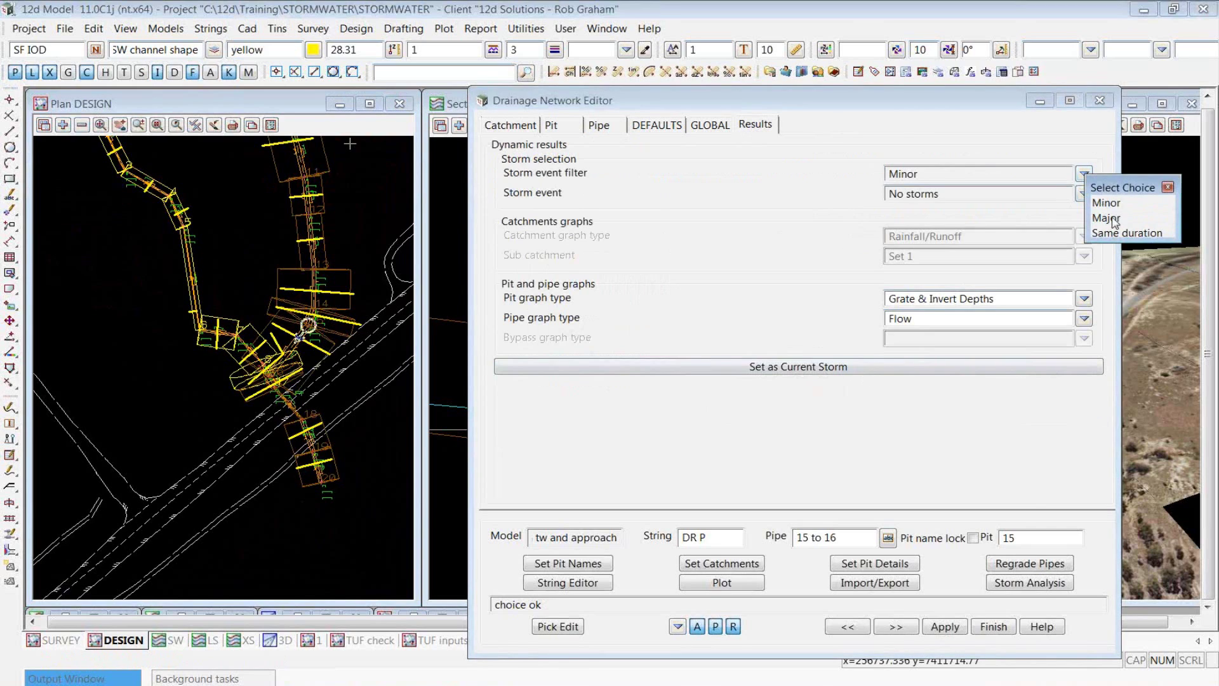
click(1106, 218)
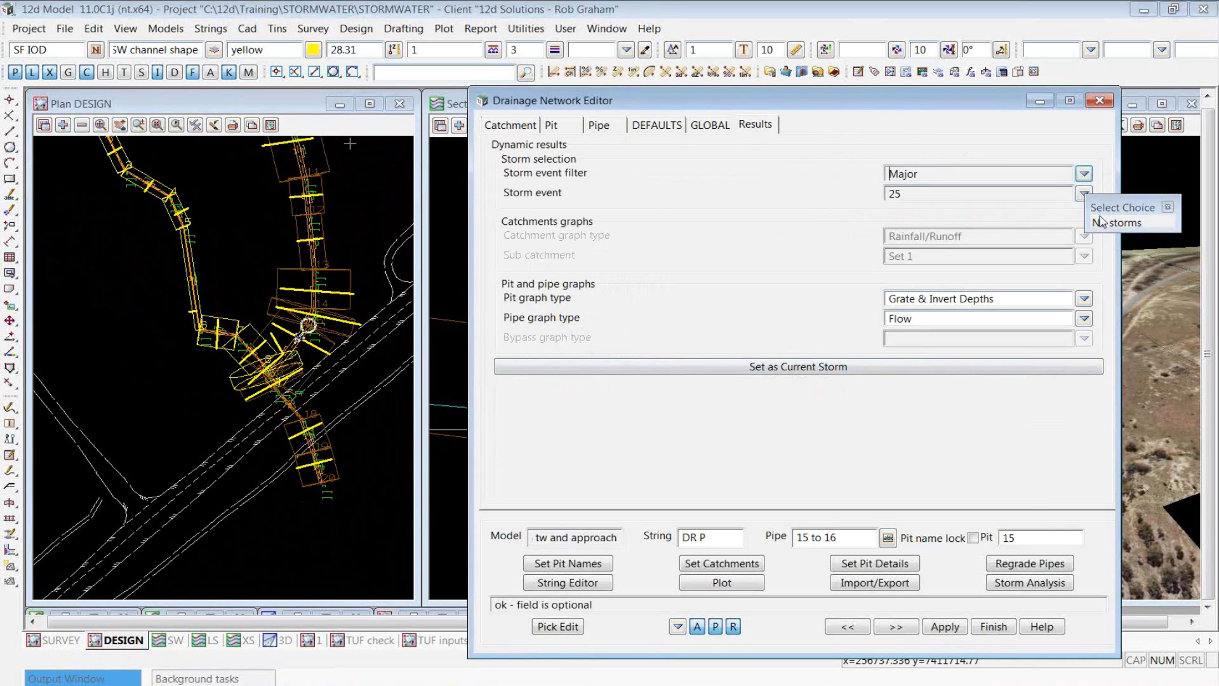
click(1168, 207)
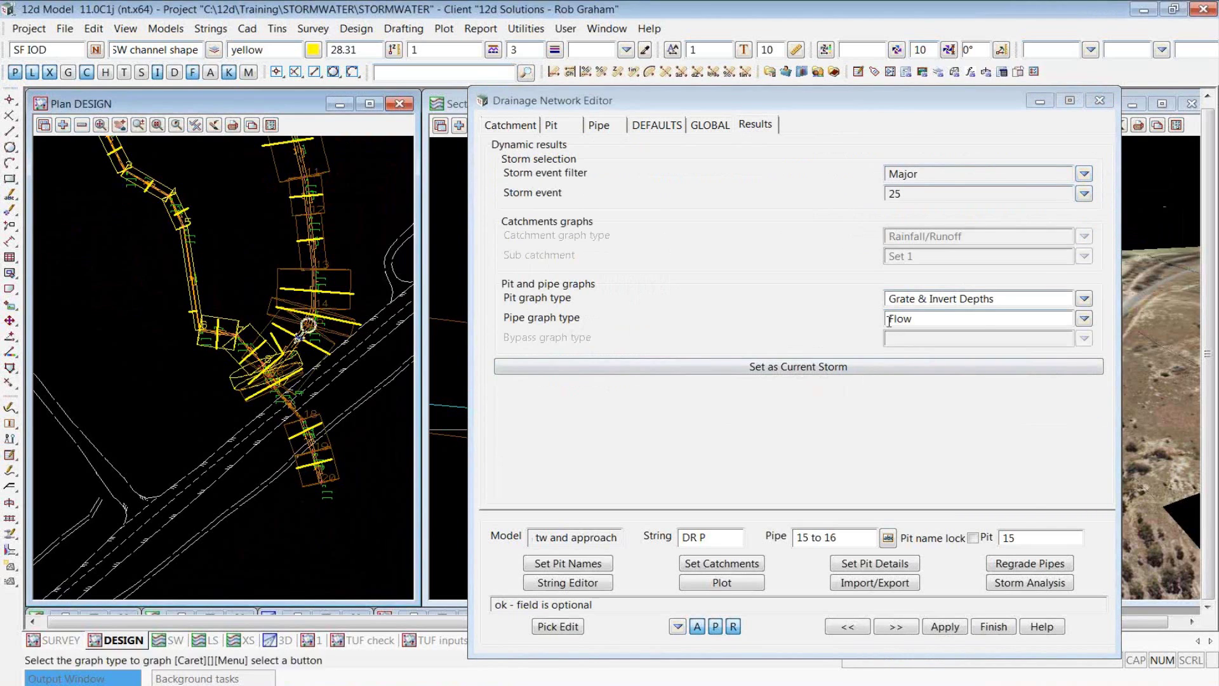
- Review the available pit graph types and set the pipe graph type to Dynamic Section for pipe 15 to 16
click(1084, 298)
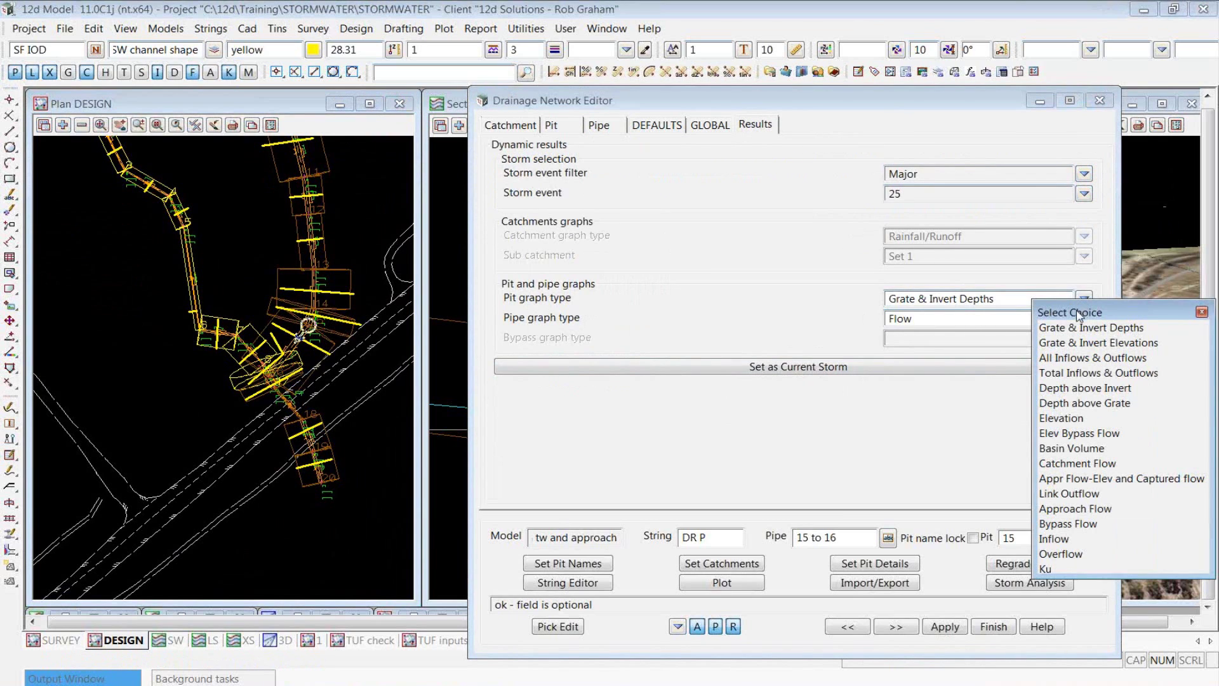
click(1202, 312)
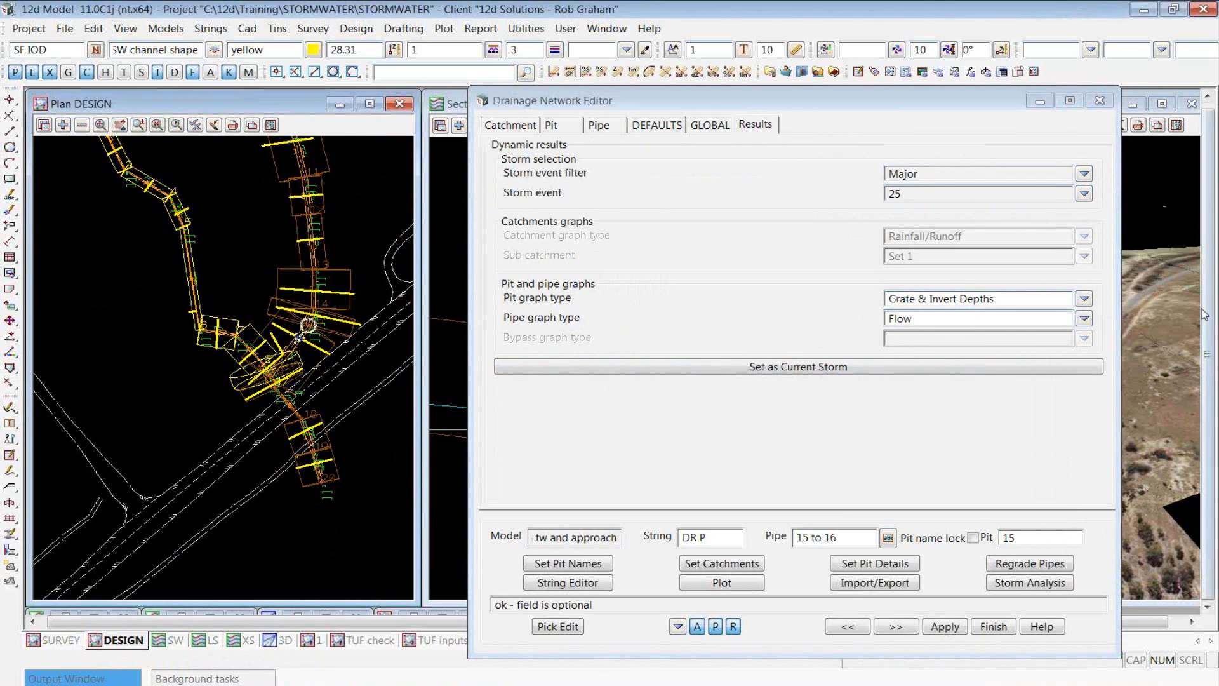
click(1084, 318)
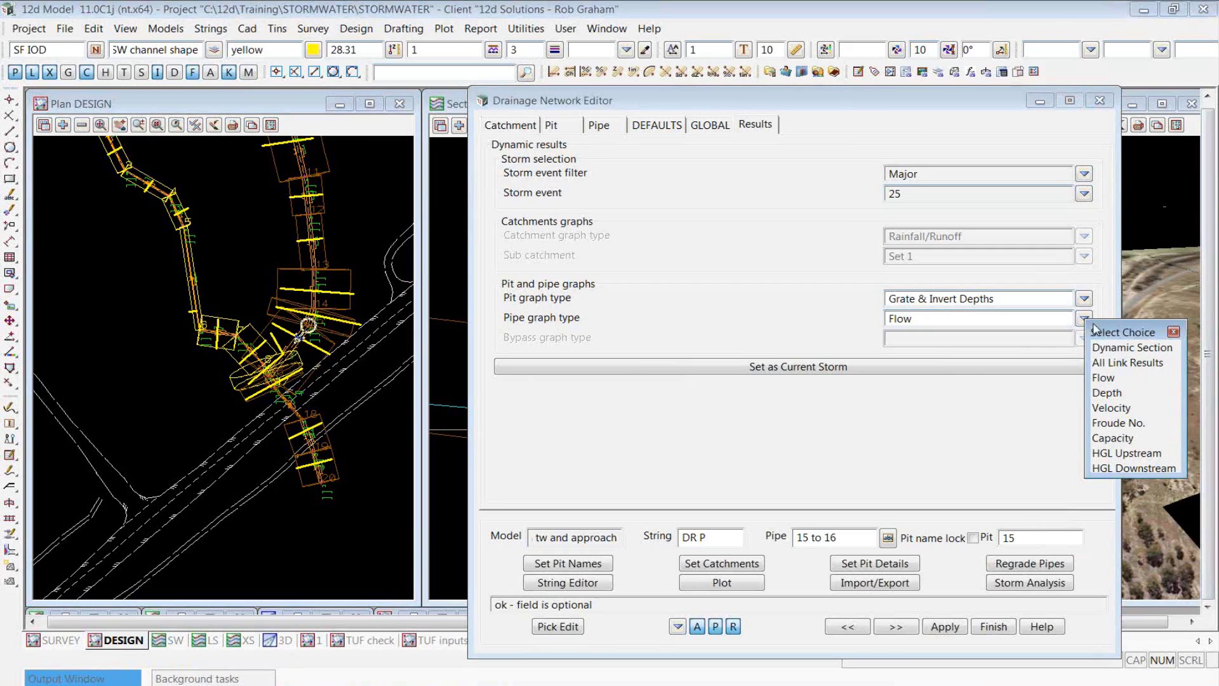
click(1122, 349)
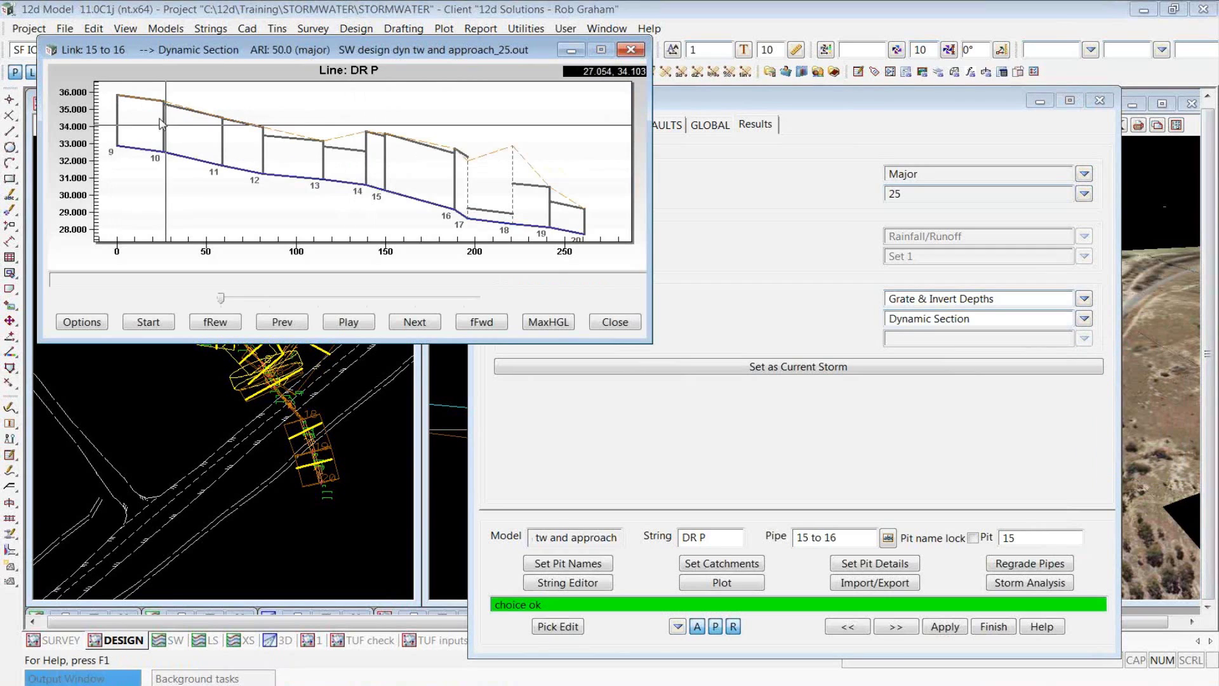
- Play the dynamic section animation with the maximum HGL, pause it at the culvert ponding, and close the graph and the network editor
click(356, 327)
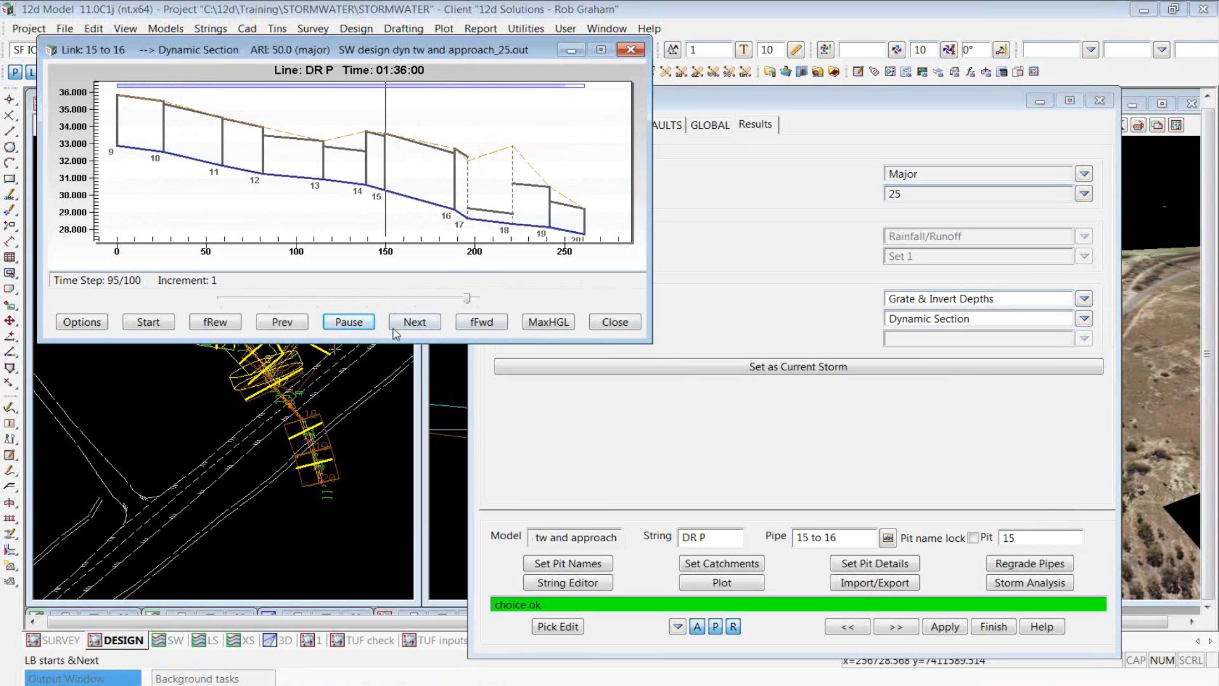
click(543, 321)
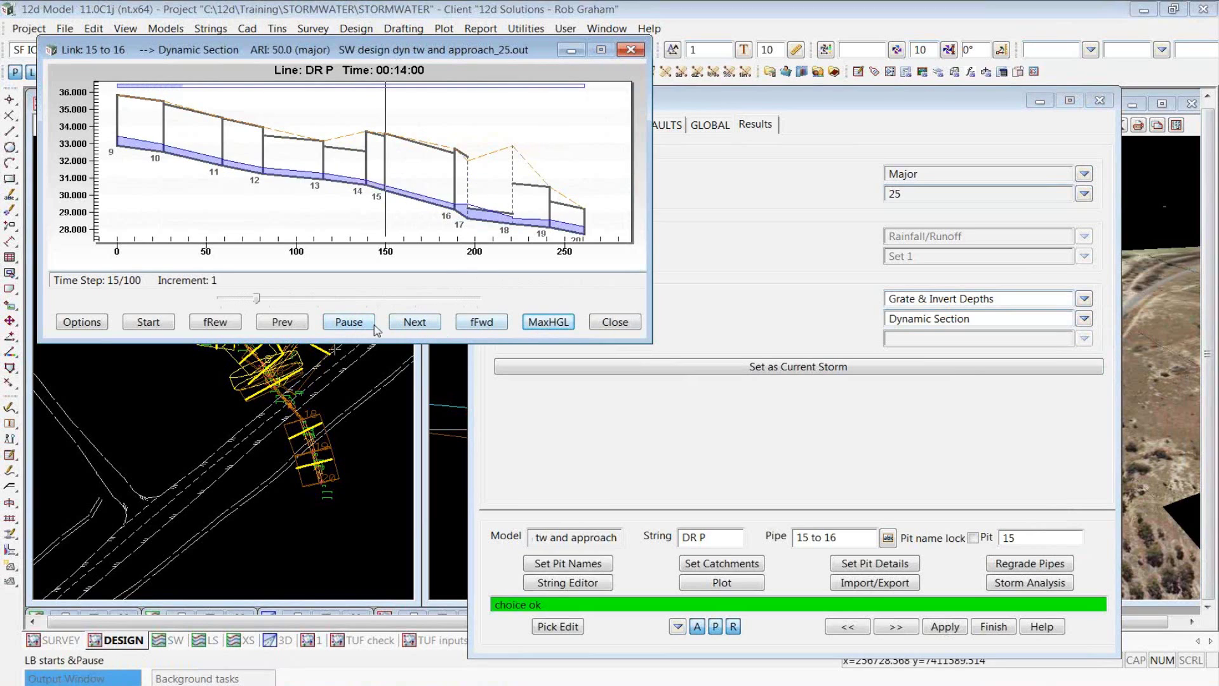
click(349, 322)
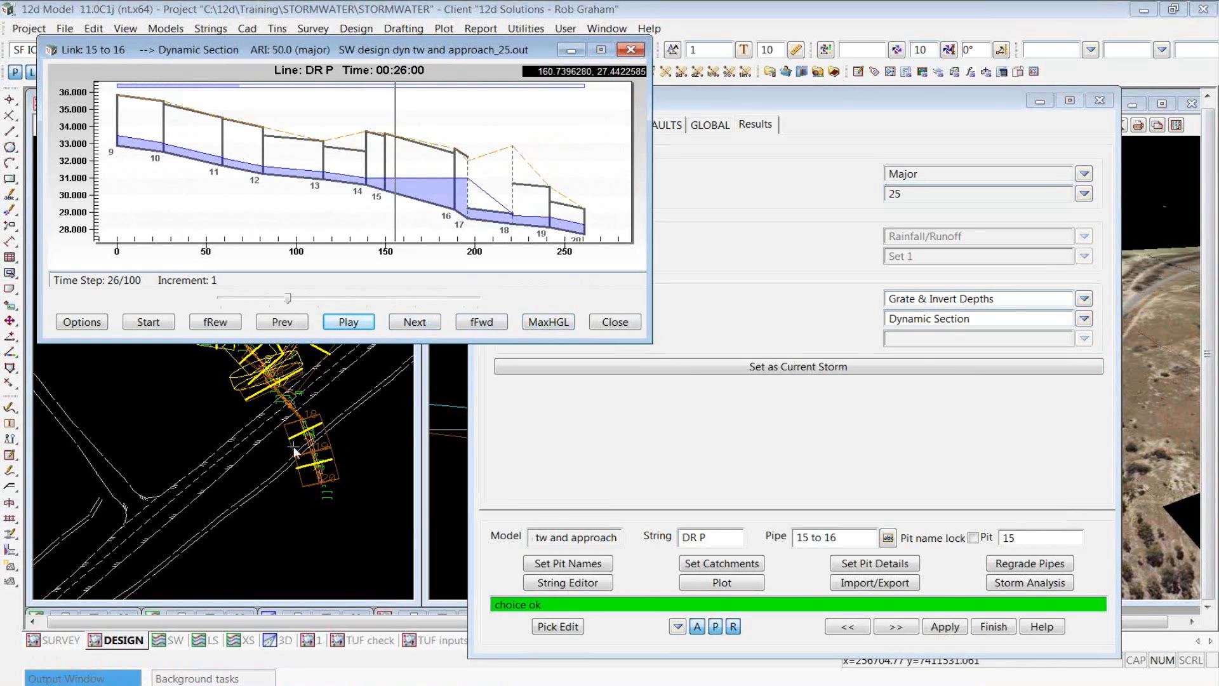
click(605, 324)
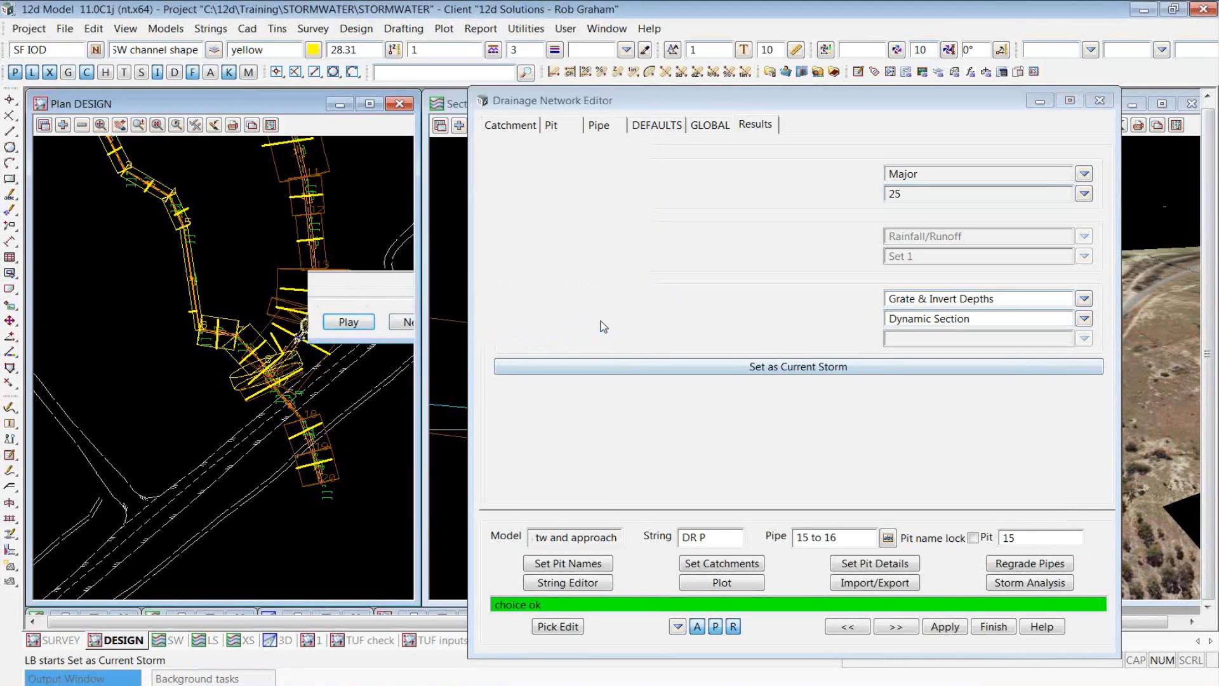
click(993, 626)
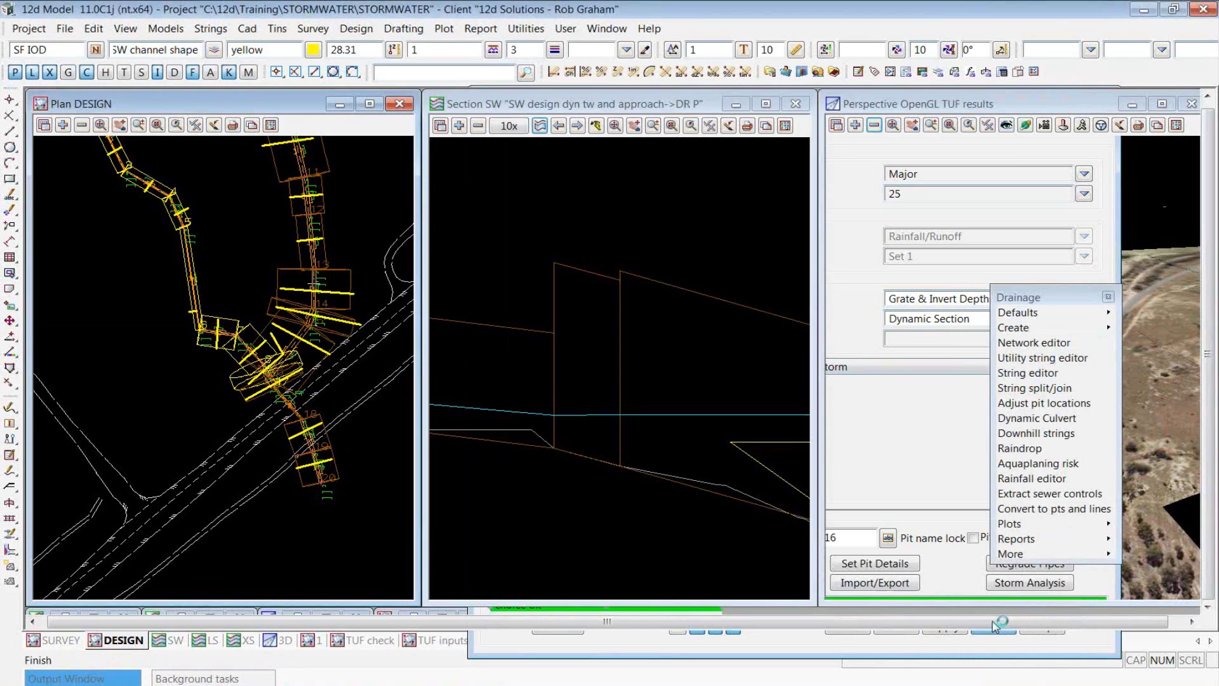
key(alt+Tab)
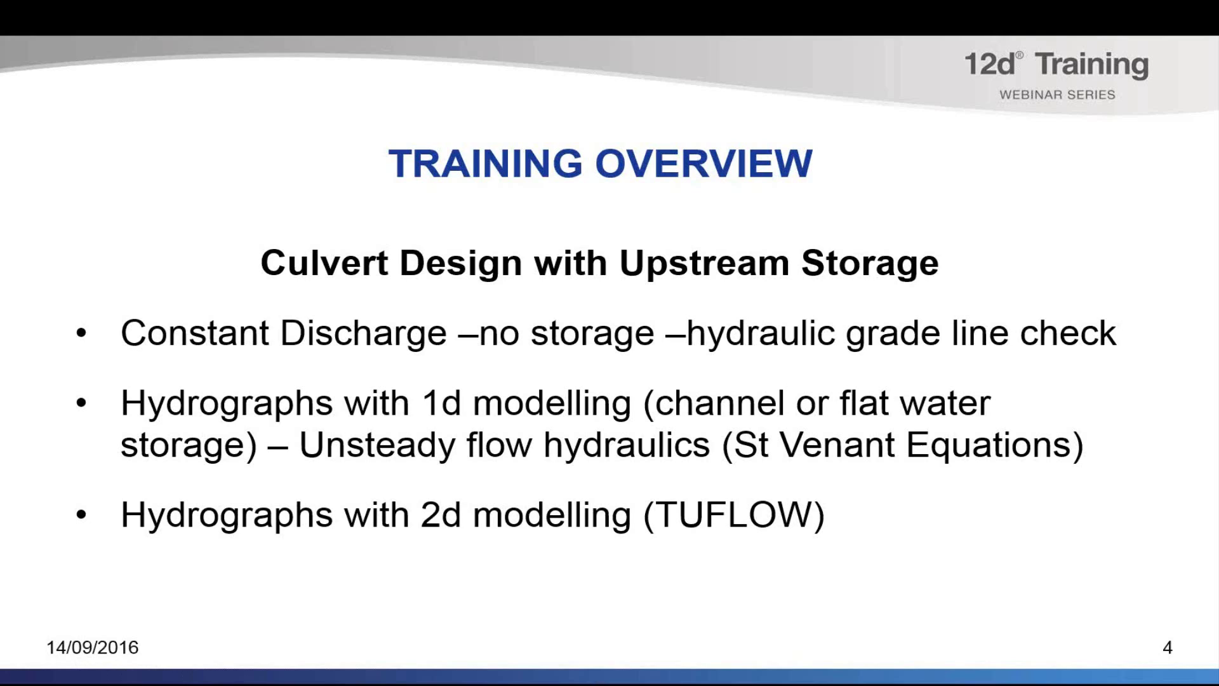
key(alt+Tab)
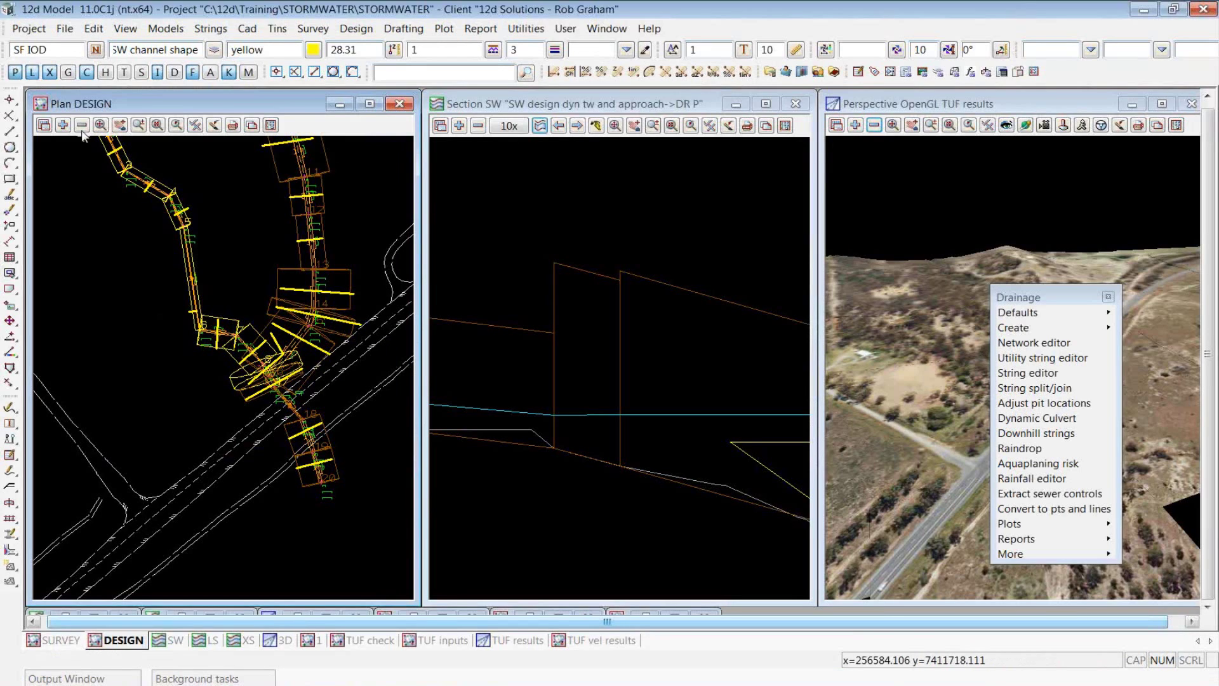
- Remove the models SW channel shape and SW design dyn tw and approach from the DESIGN plan
click(82, 125)
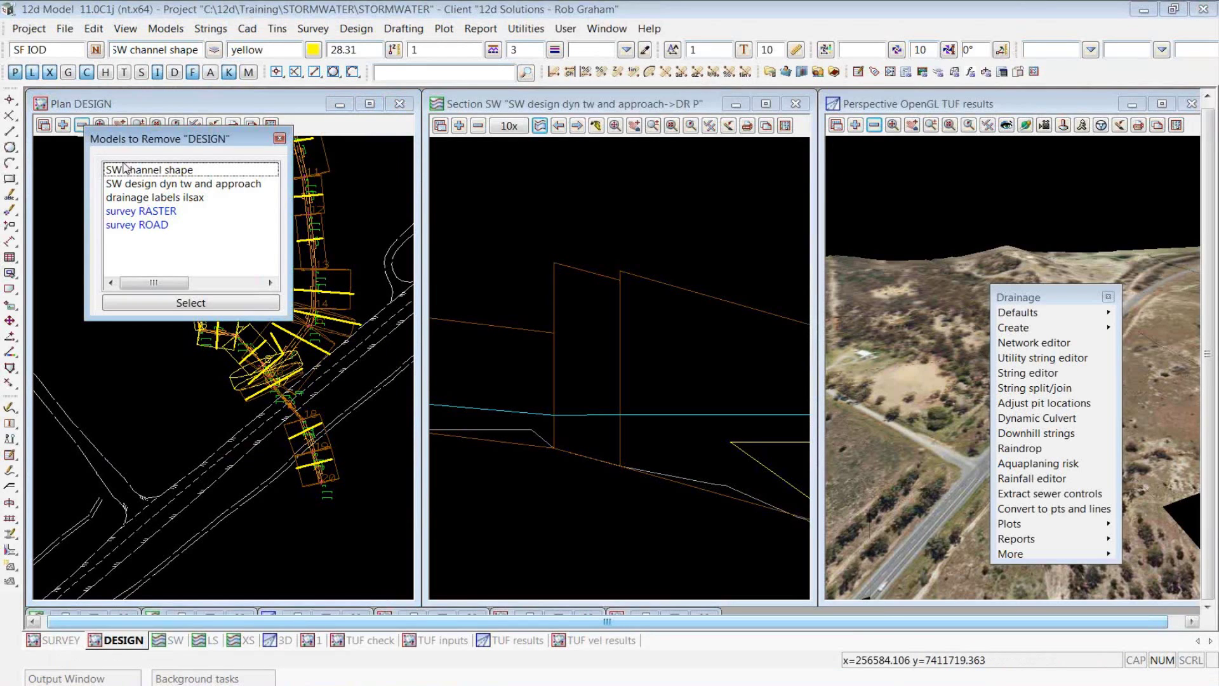
click(133, 184)
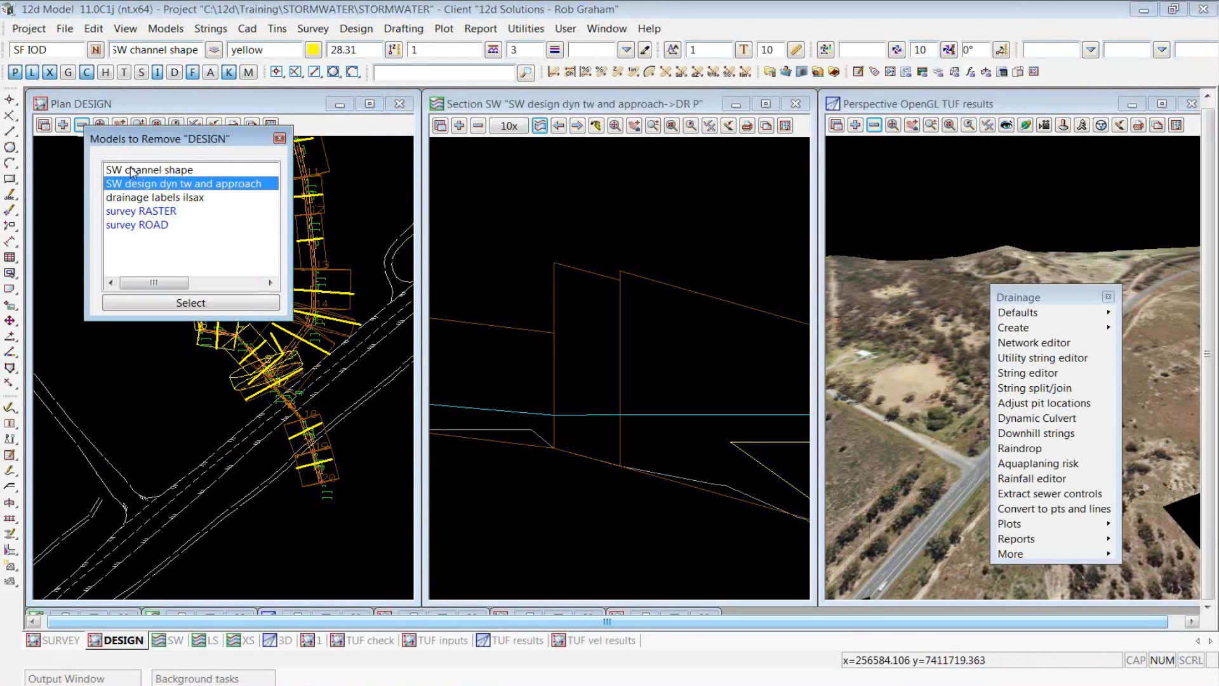
click(132, 170)
click(172, 302)
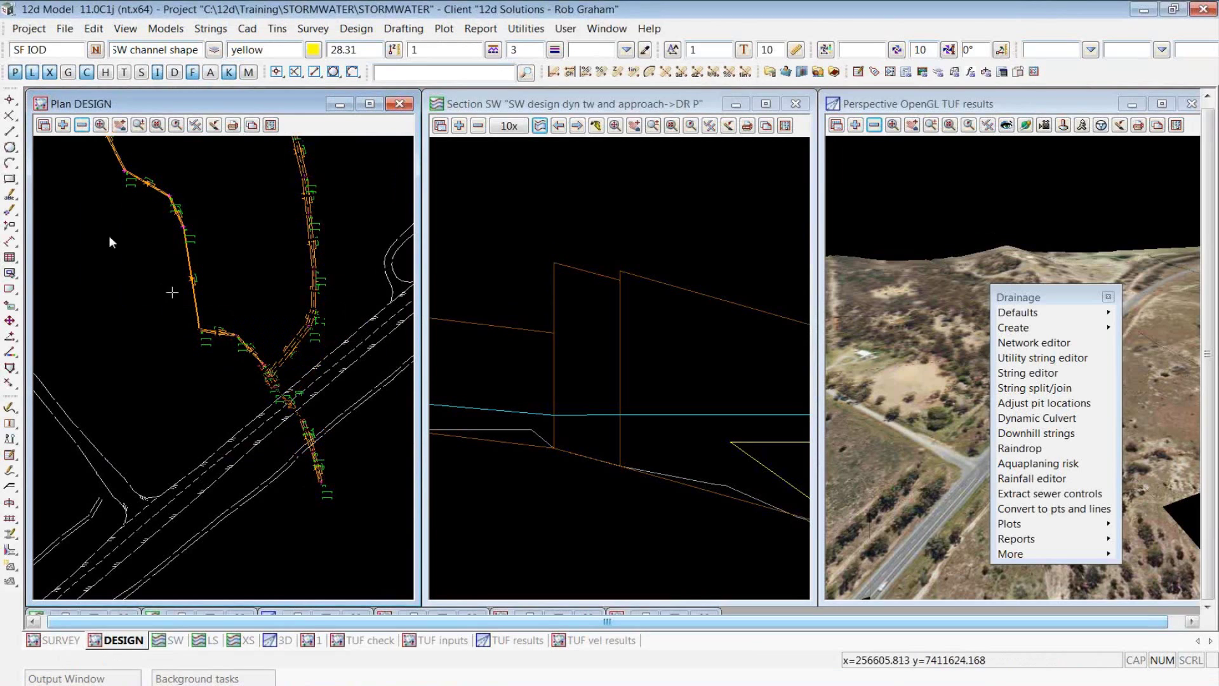
- Add the model SW design 2d upstream to the DESIGN plan and show the whole network
click(63, 125)
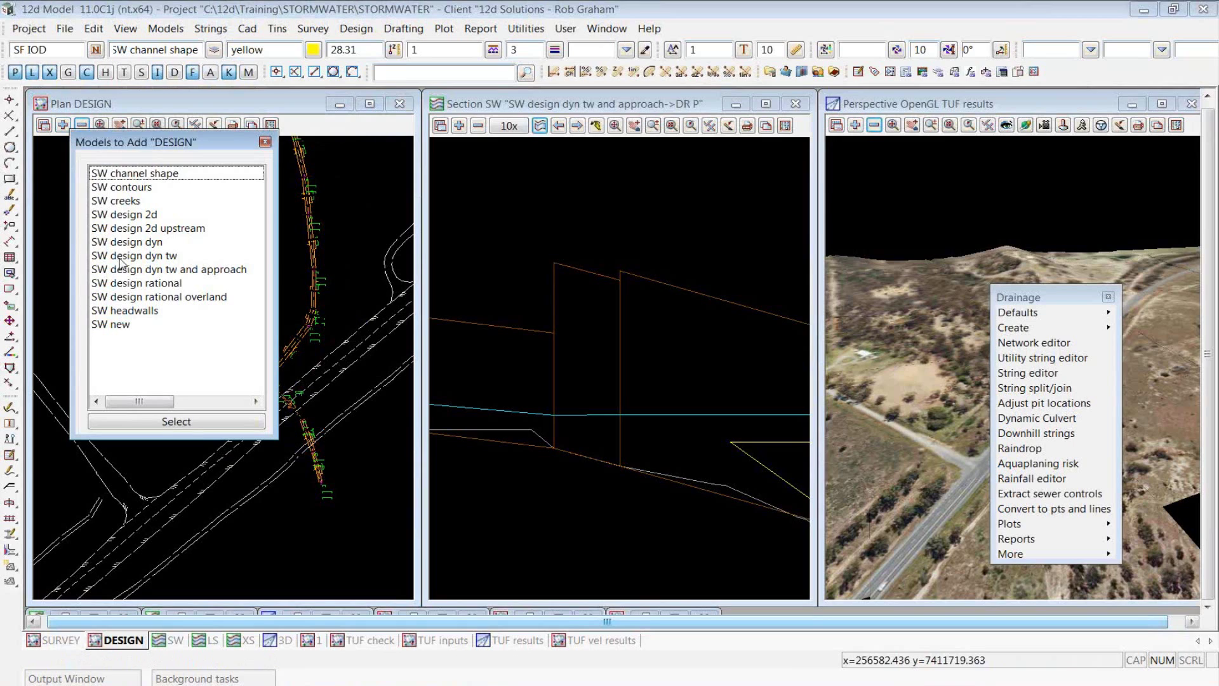
click(142, 229)
double_click(142, 230)
scroll(275, 426, up, 5)
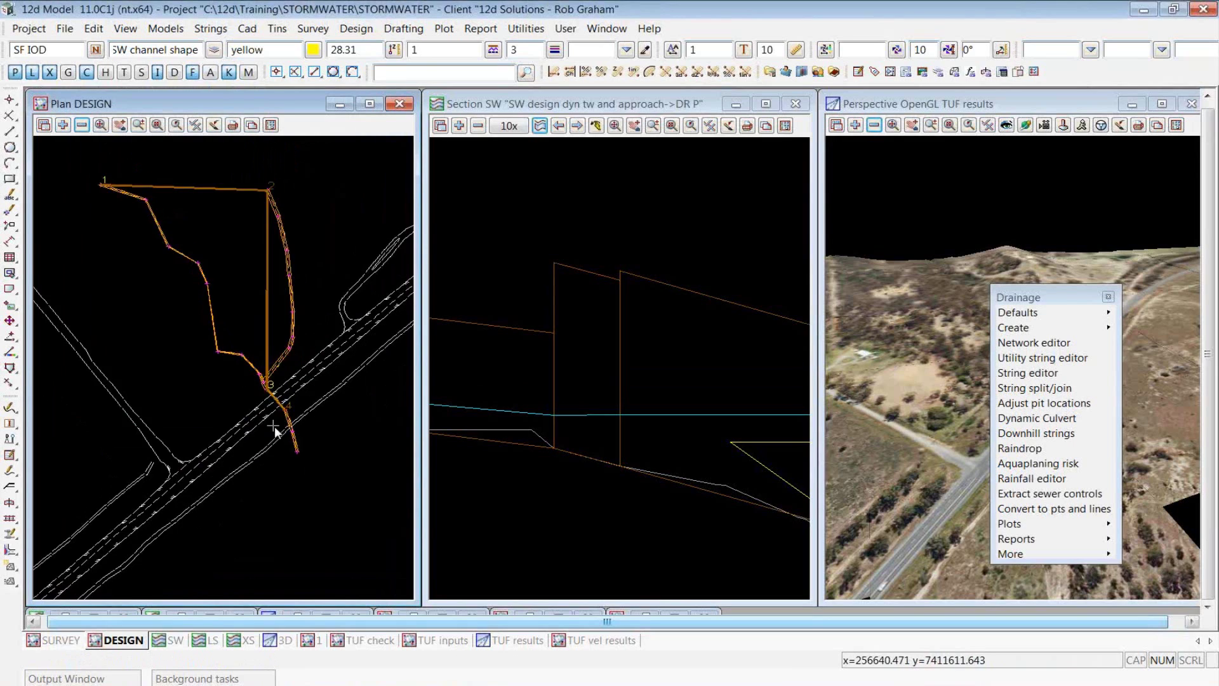
click(82, 124)
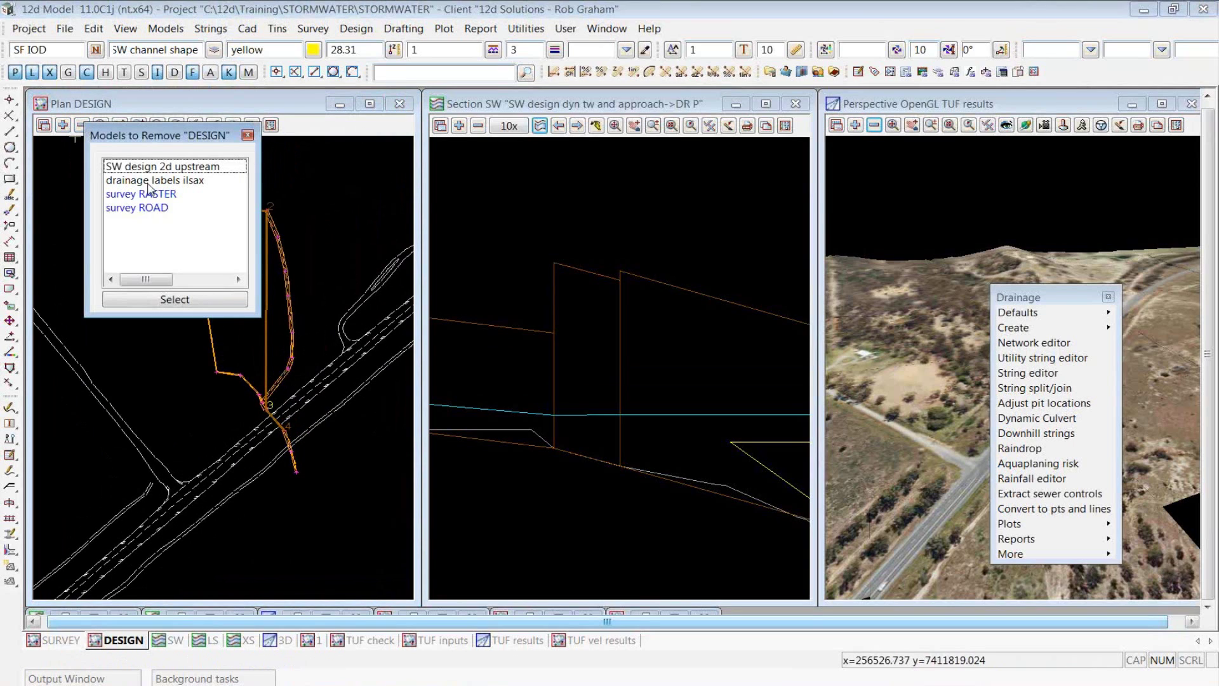
click(247, 135)
scroll(274, 269, down, 2)
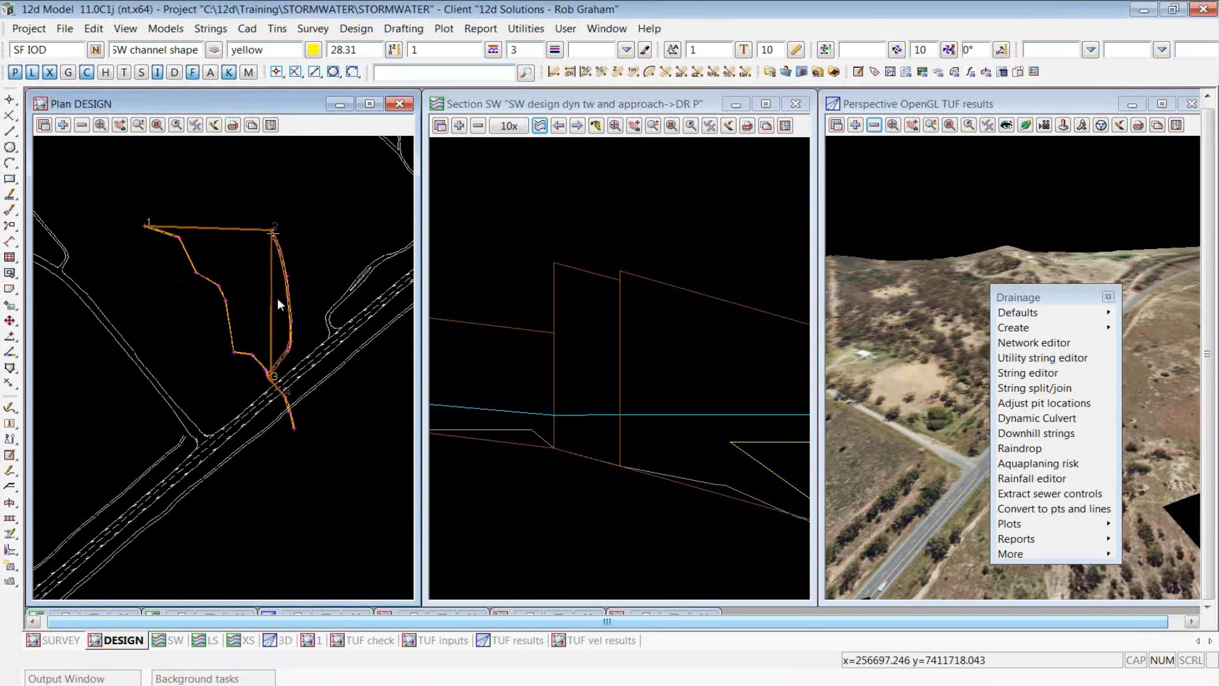
- Open the network editor on pit 3 of the 2D upstream model and show its set 3 catchment data
click(1039, 349)
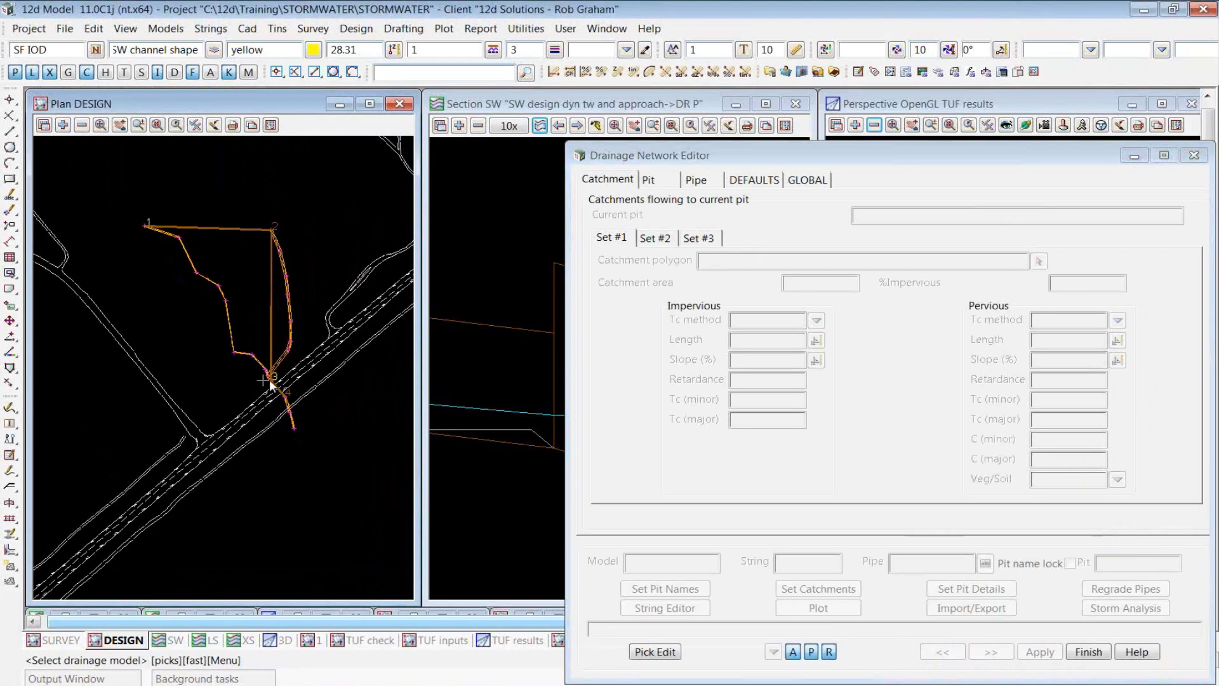
click(270, 382)
middle_click(256, 377)
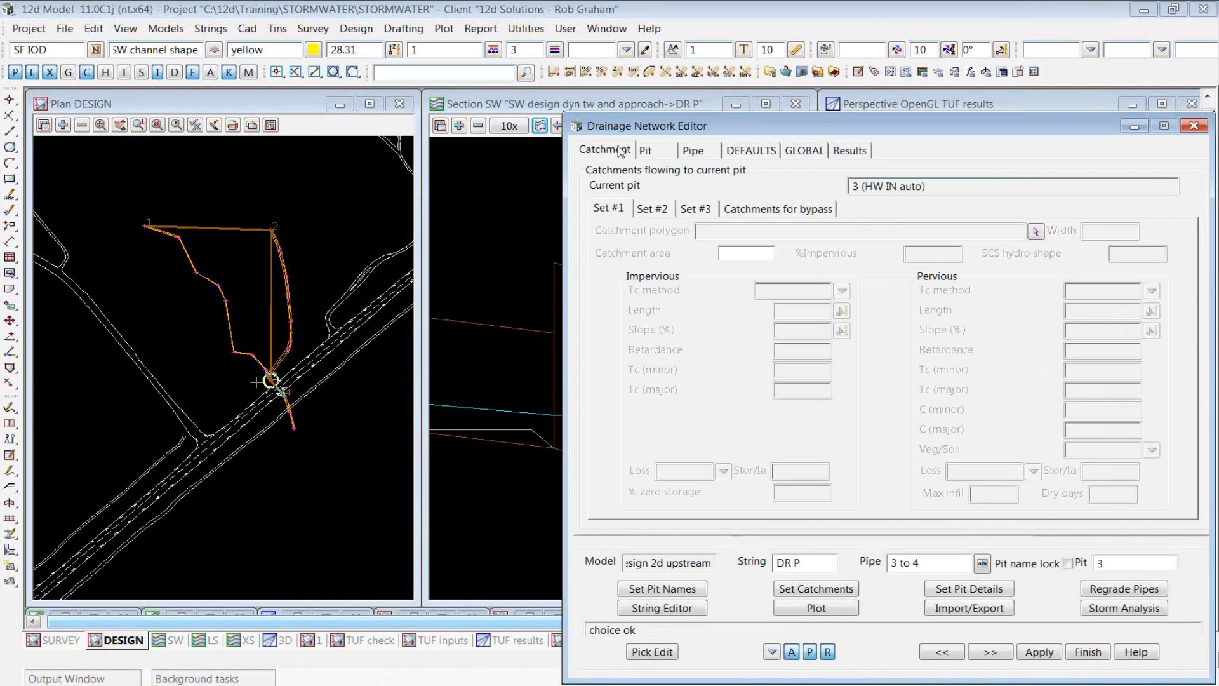
click(704, 207)
click(720, 254)
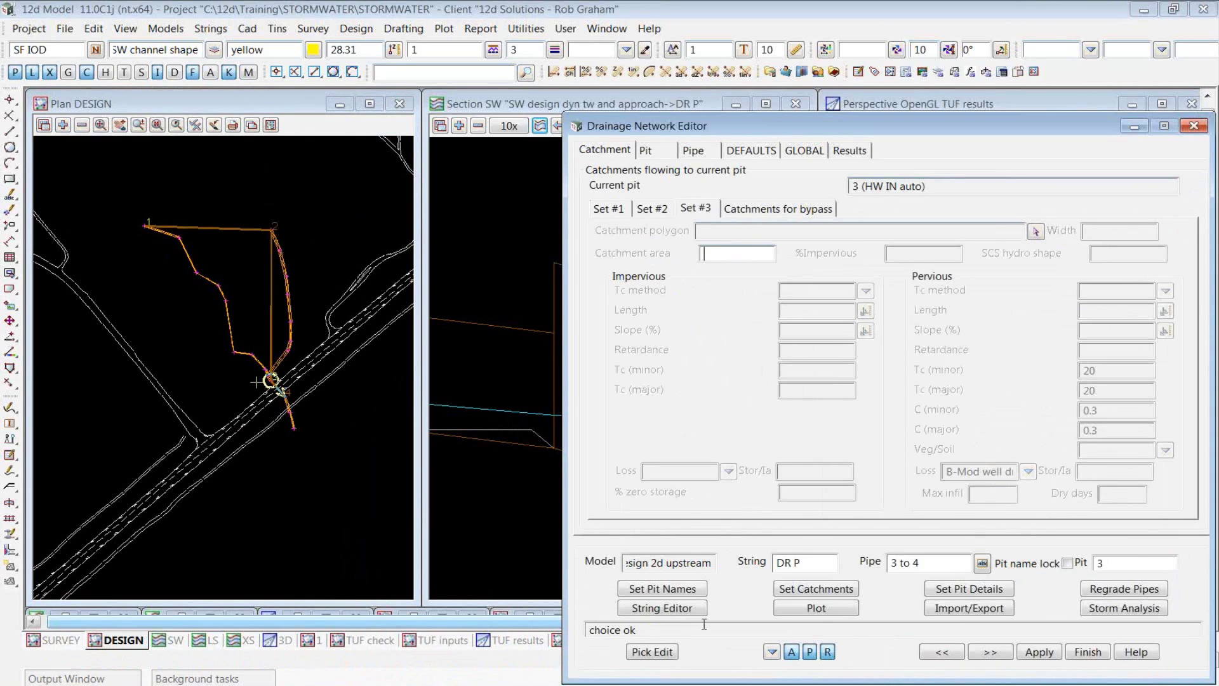
- Select pit 2 and check its set 3 catchment area and the default catchment values for set 3
click(663, 651)
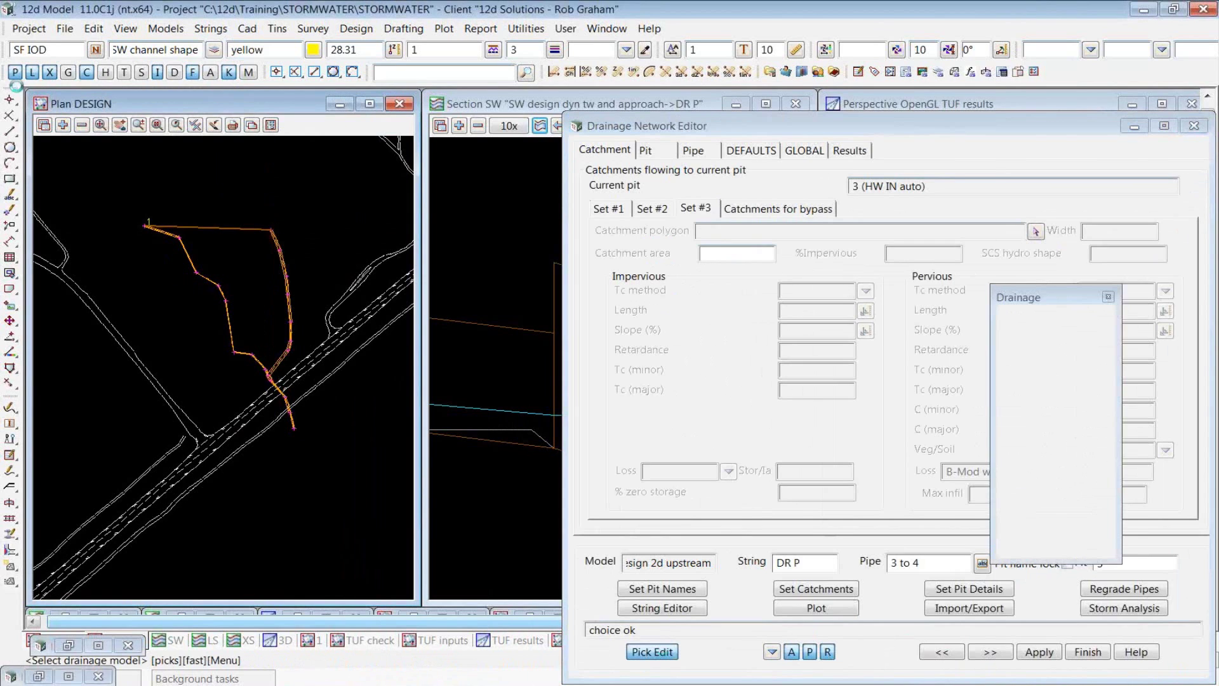
click(272, 231)
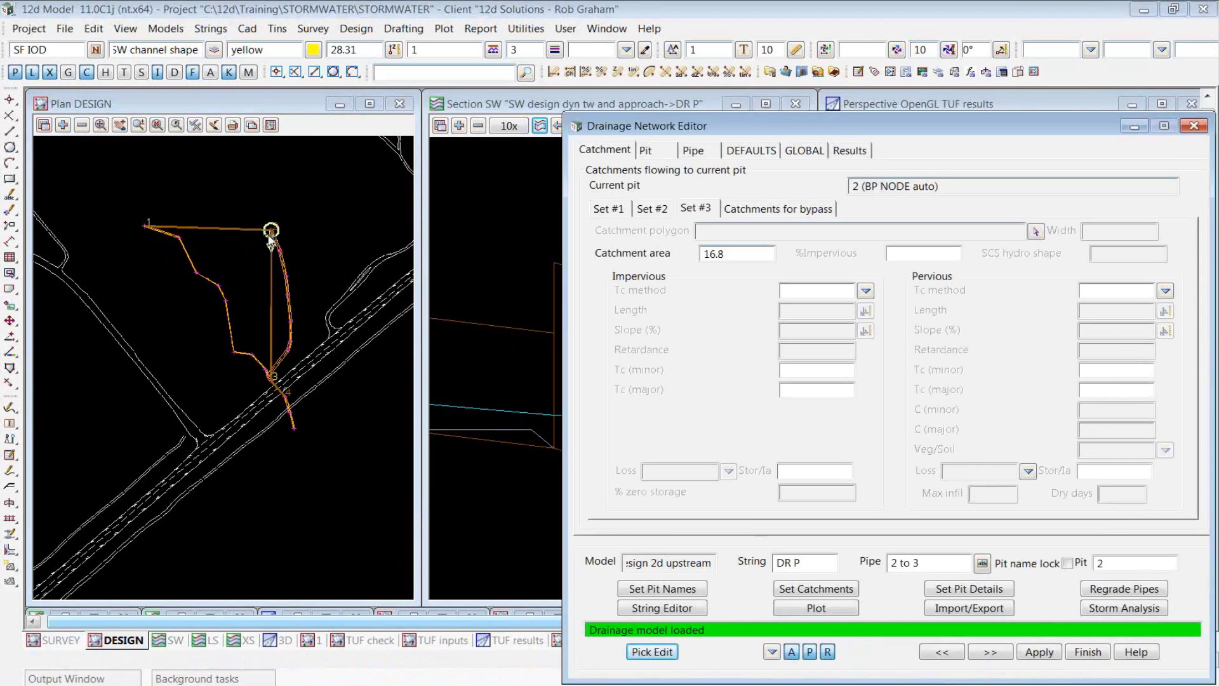
double_click(723, 254)
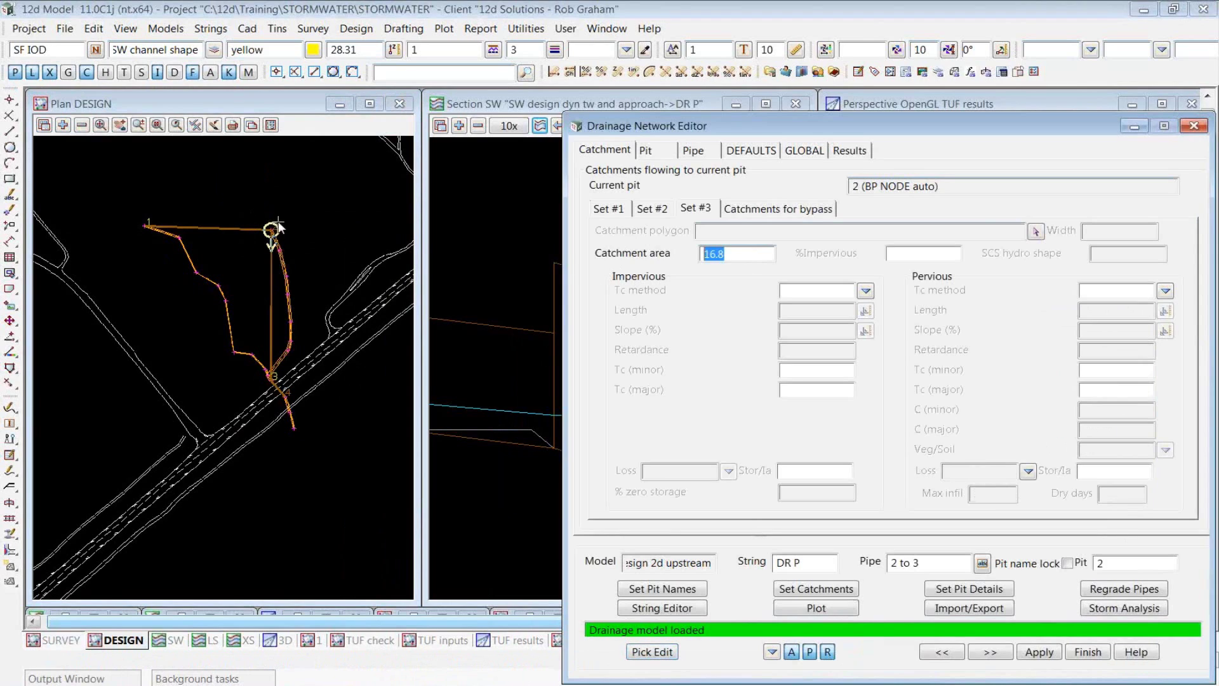
click(752, 151)
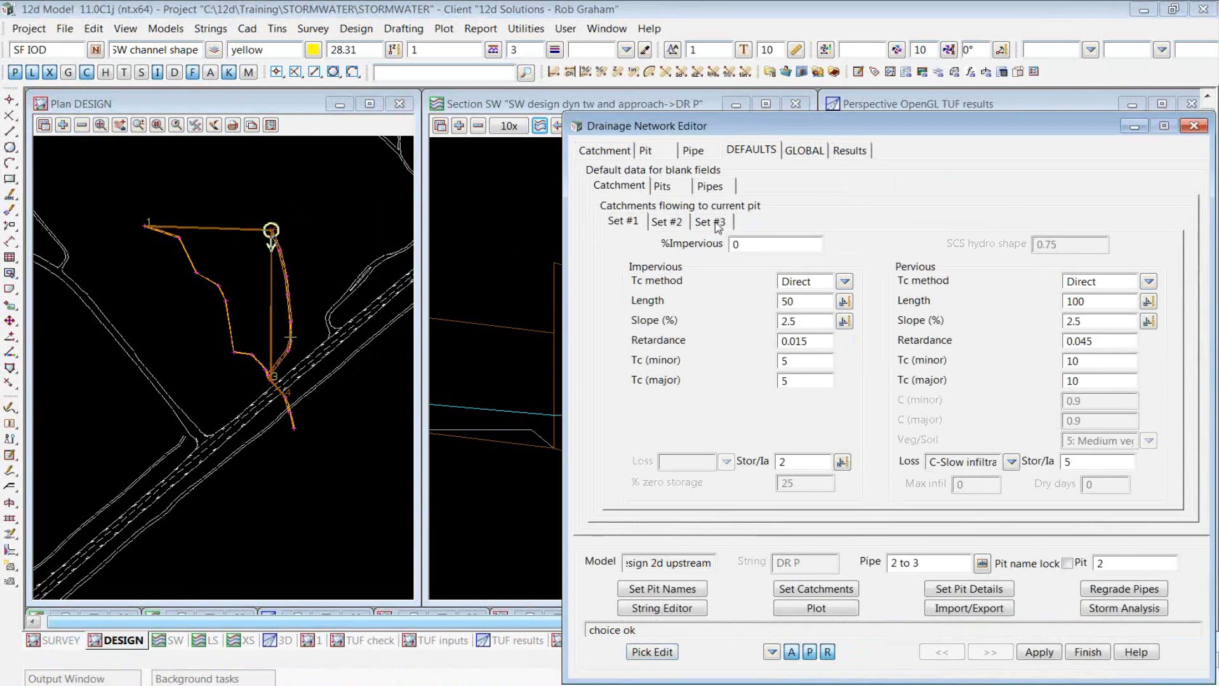
click(718, 221)
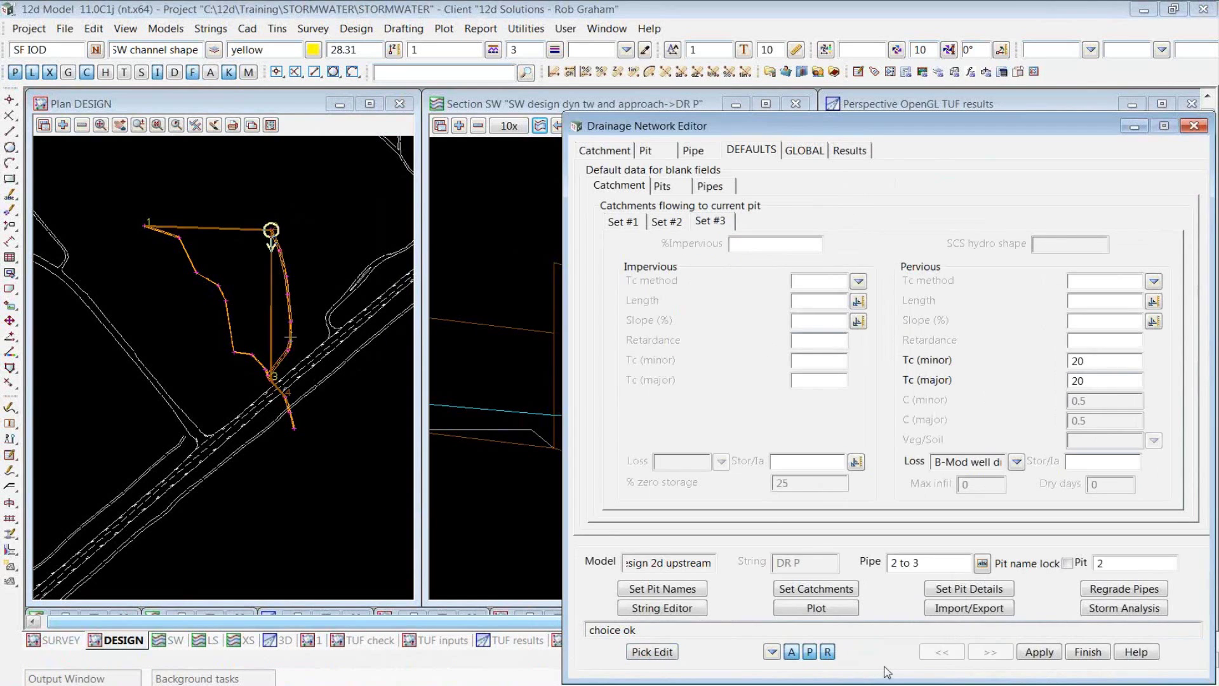
- Select pit 1, set the global AMC point for the major event to 3.4, and apply the edits
click(652, 652)
click(142, 227)
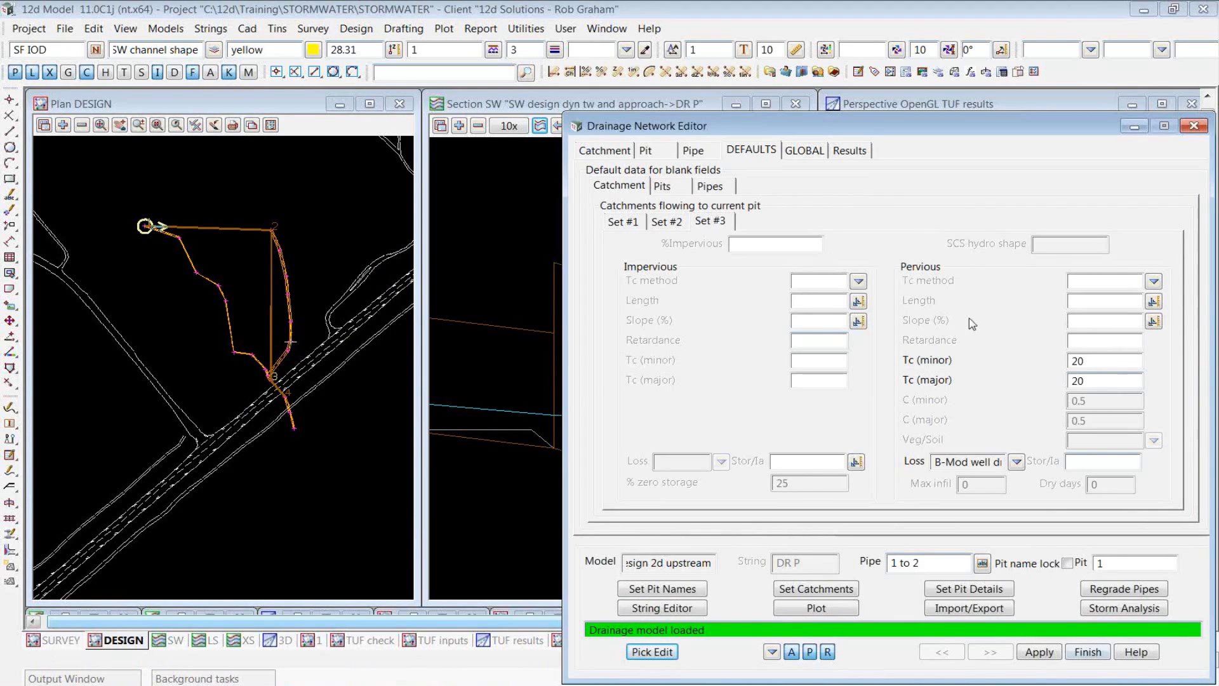
click(851, 150)
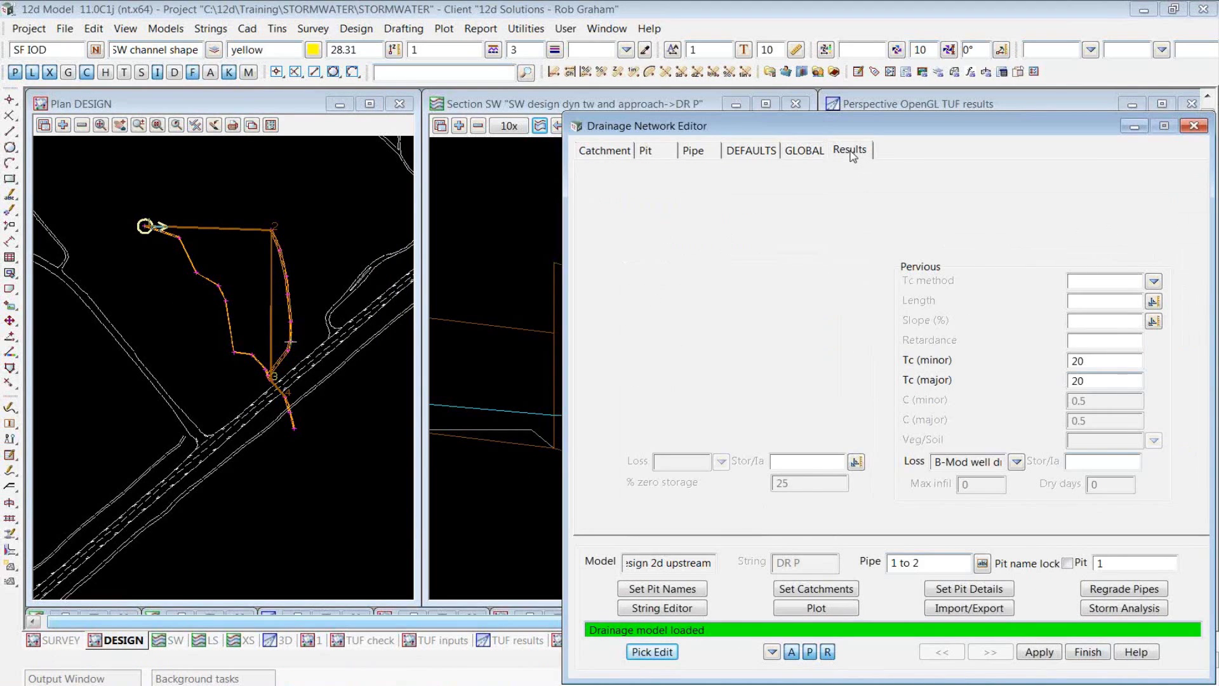
click(804, 151)
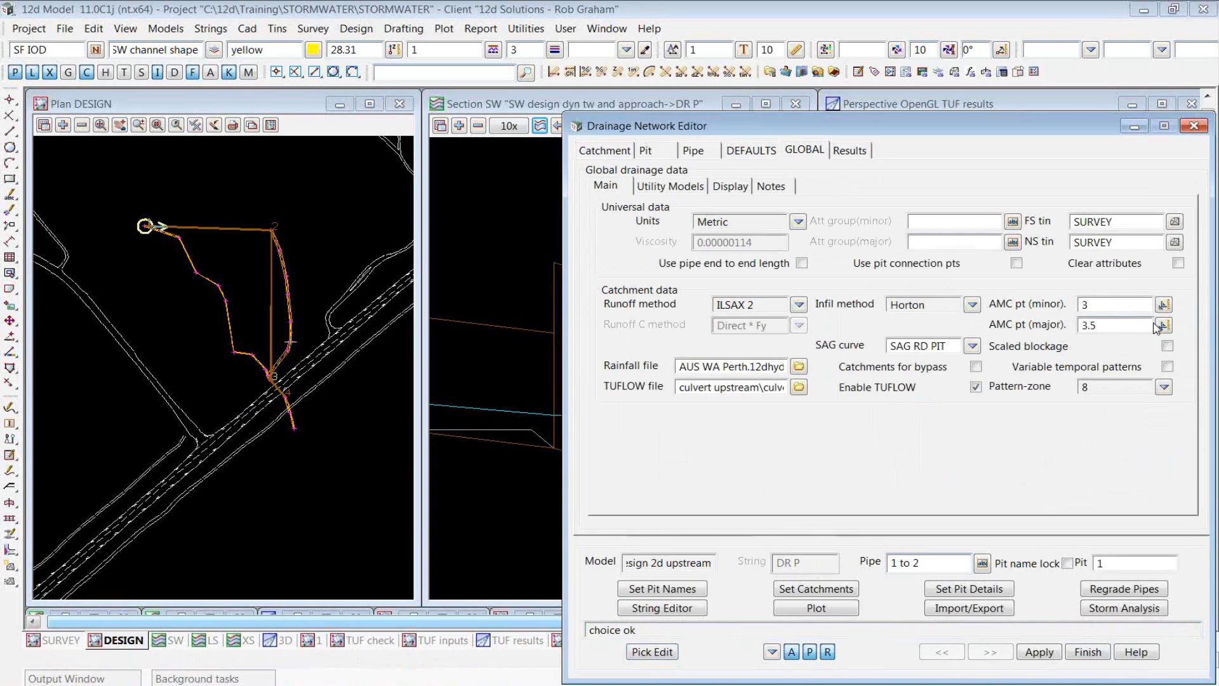
text(4)
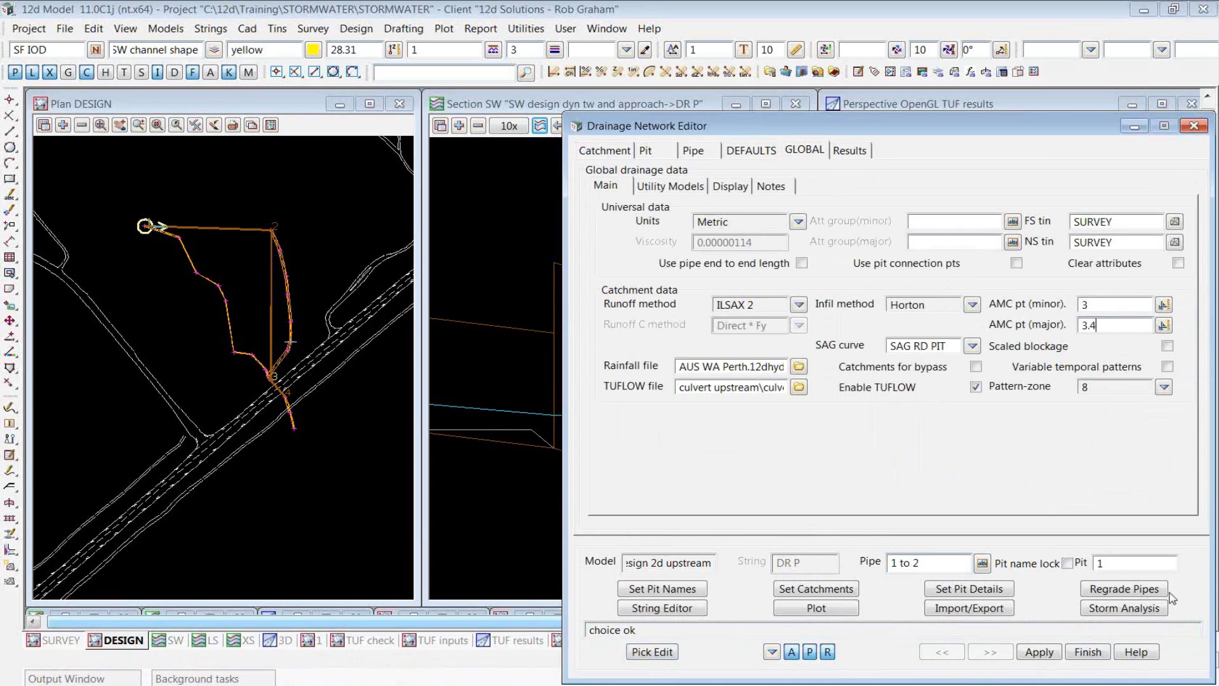
click(1039, 652)
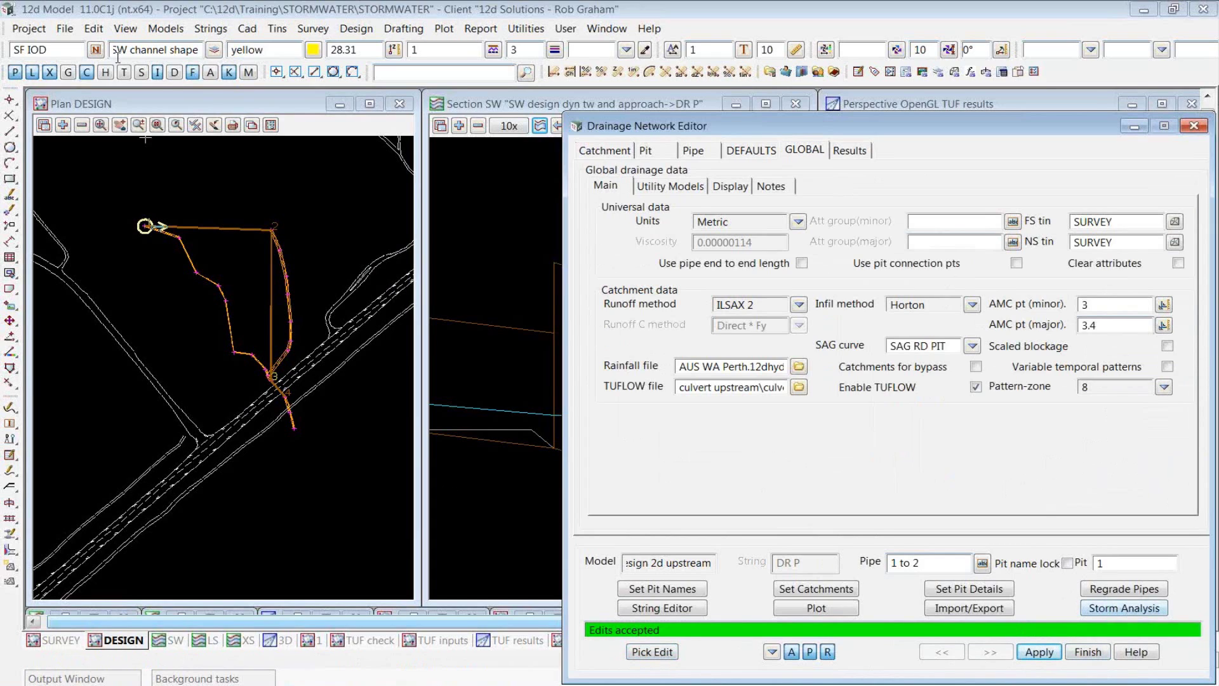
- Load the Culverts Upstream layout and check the drainage model set in the TUFLOW Road Flow optional data, and close it
click(66, 30)
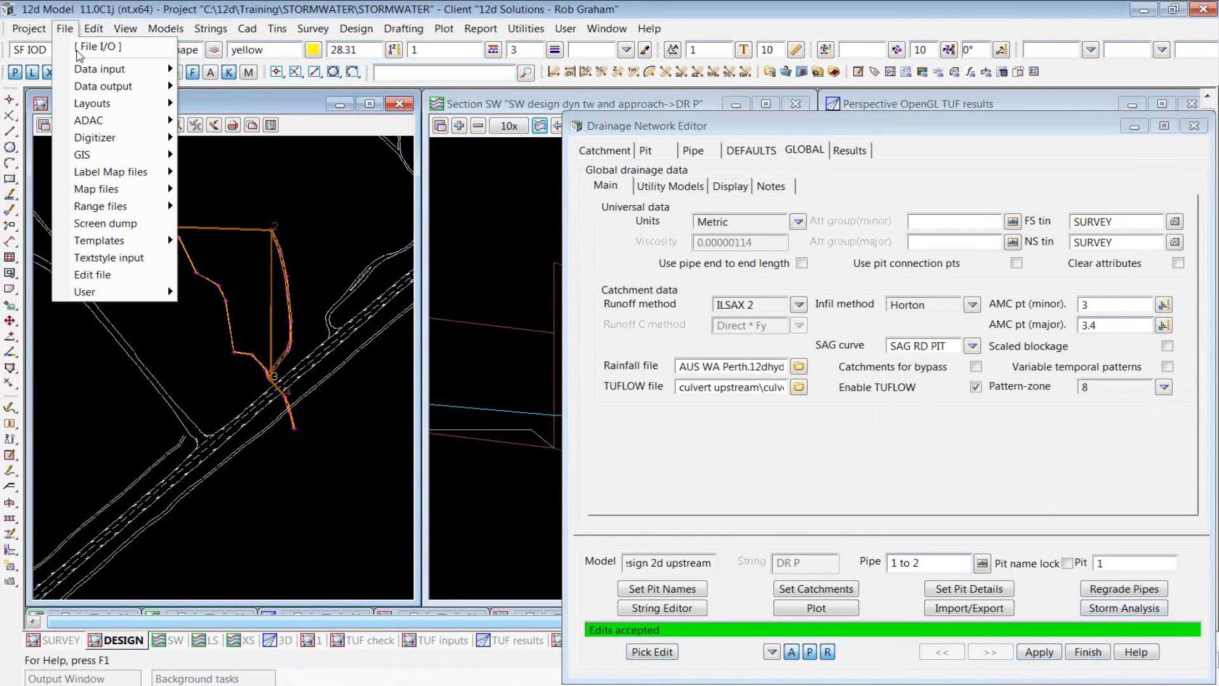
mouse_move(141, 110)
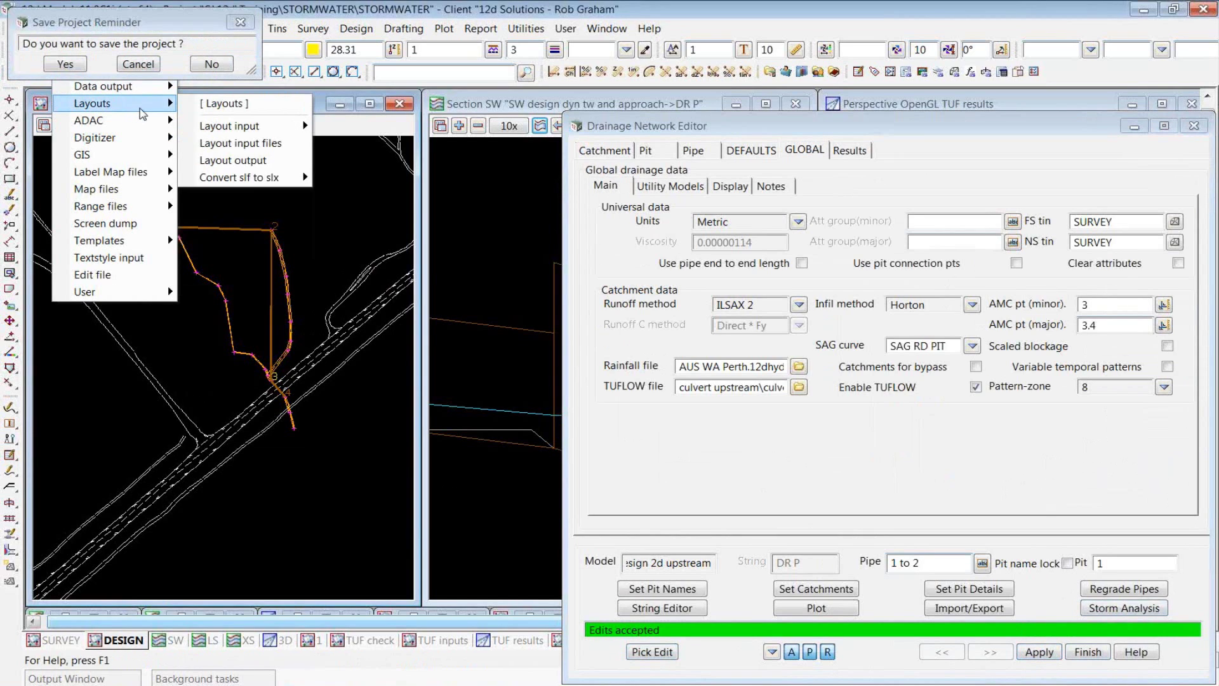
mouse_move(268, 132)
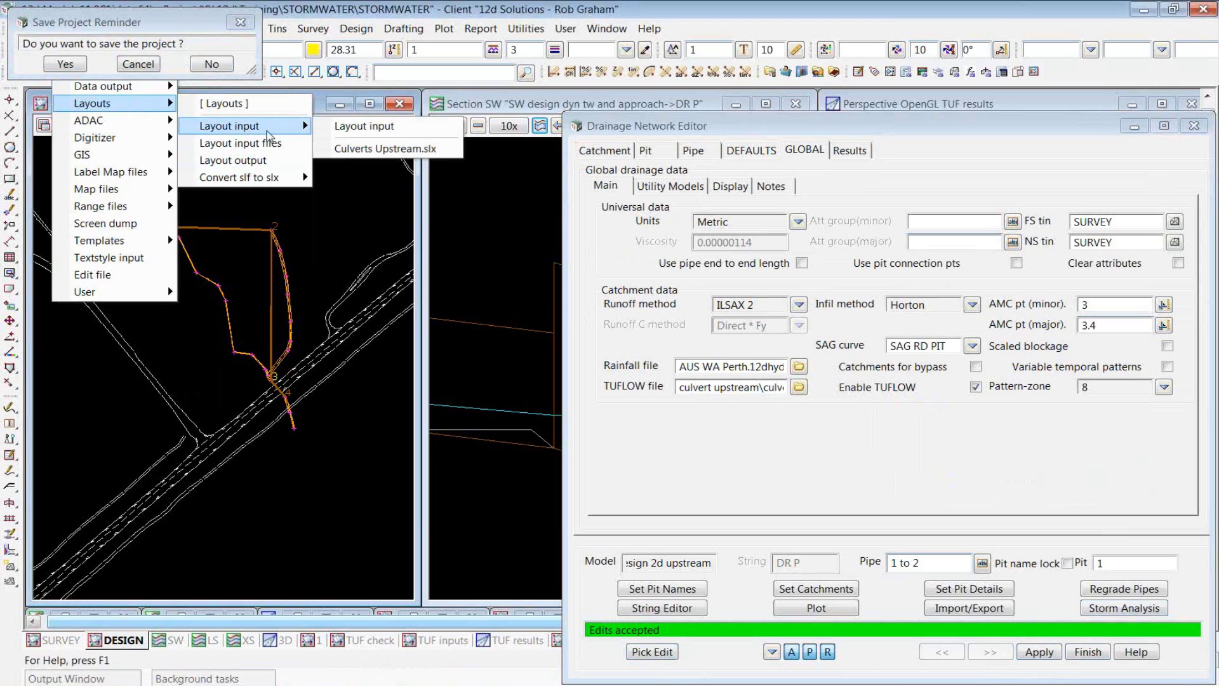
click(381, 147)
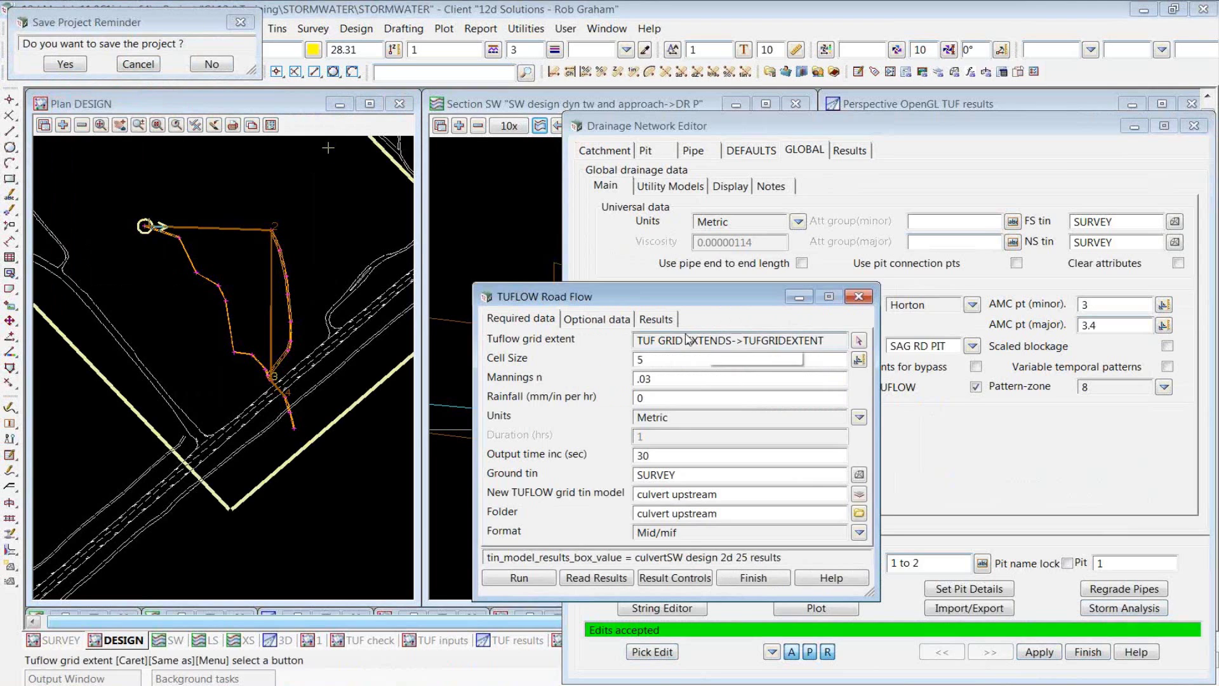
drag(616, 301, 268, 206)
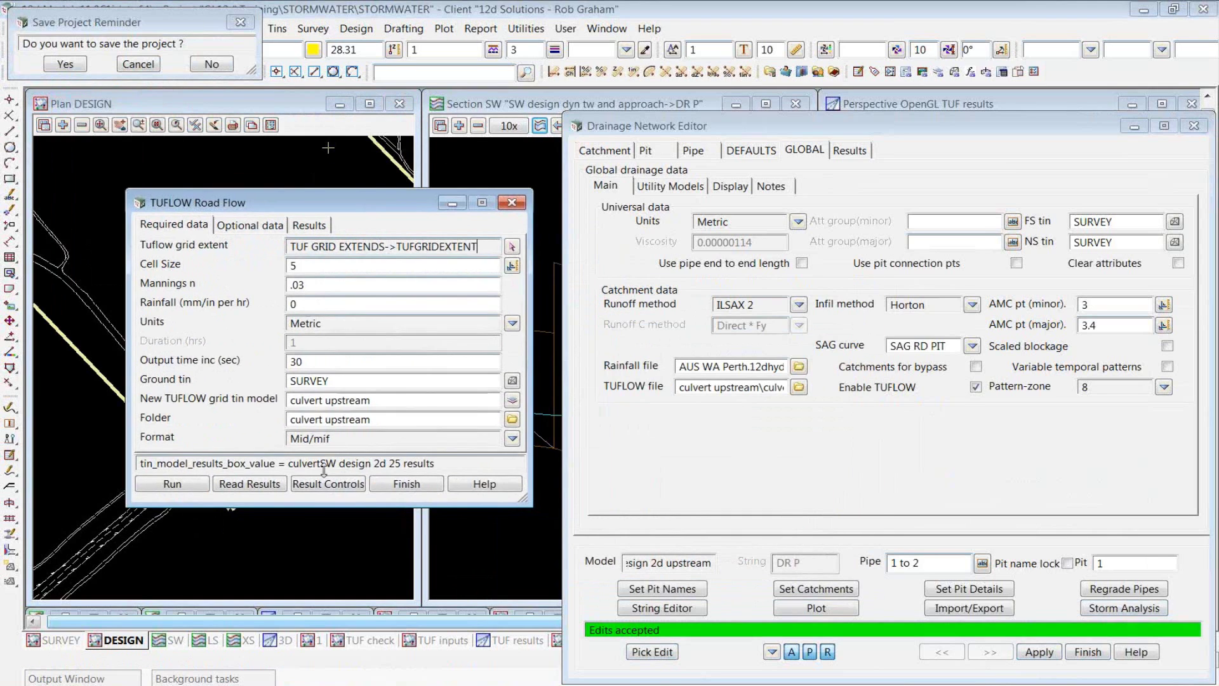
click(253, 226)
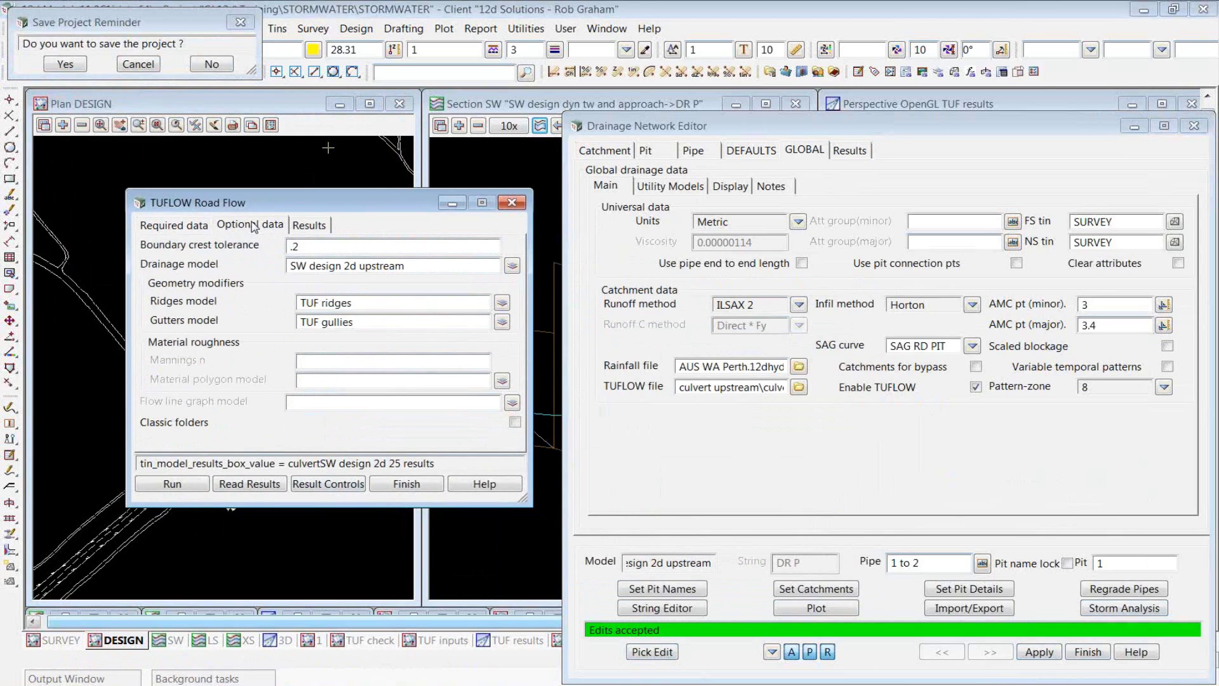
drag(416, 266, 262, 277)
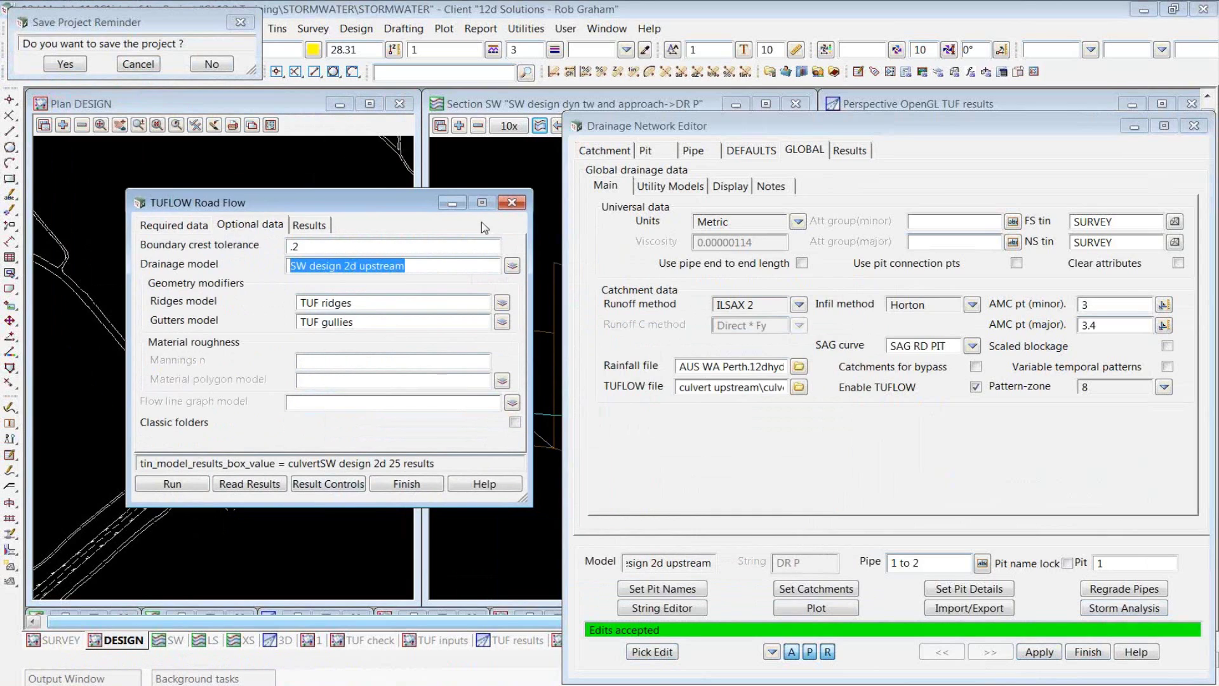
click(512, 202)
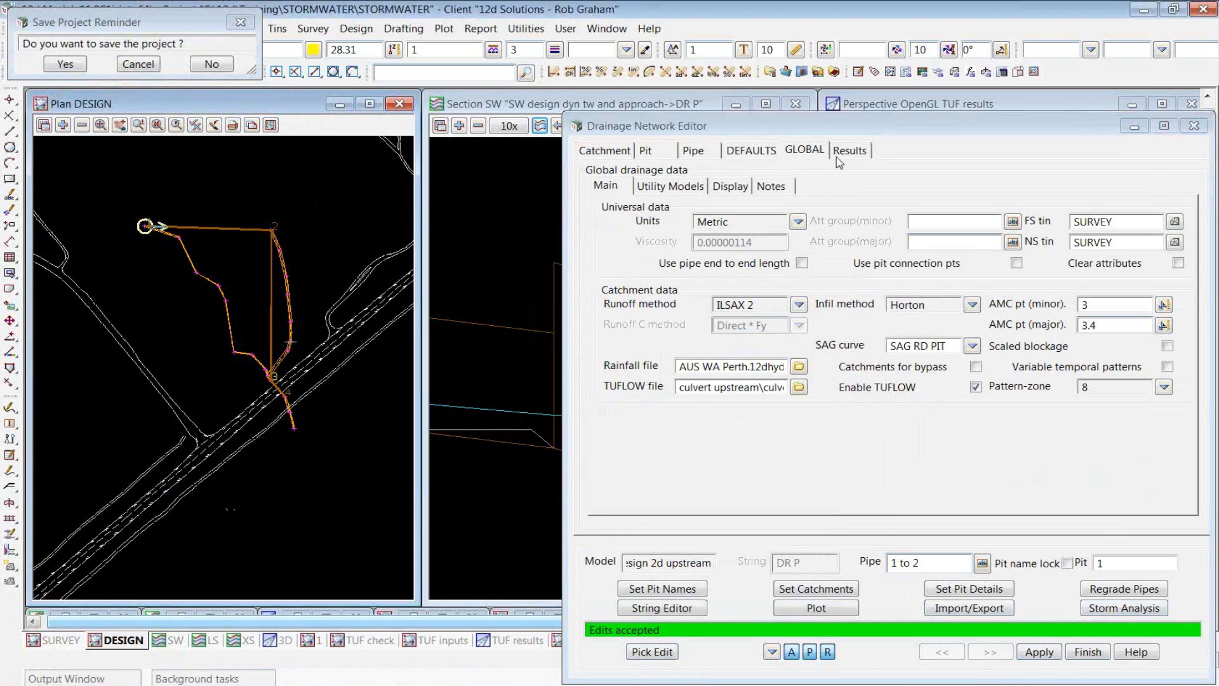
- Check pit 1's main settings and inflow hydrograph, and save the project
click(654, 154)
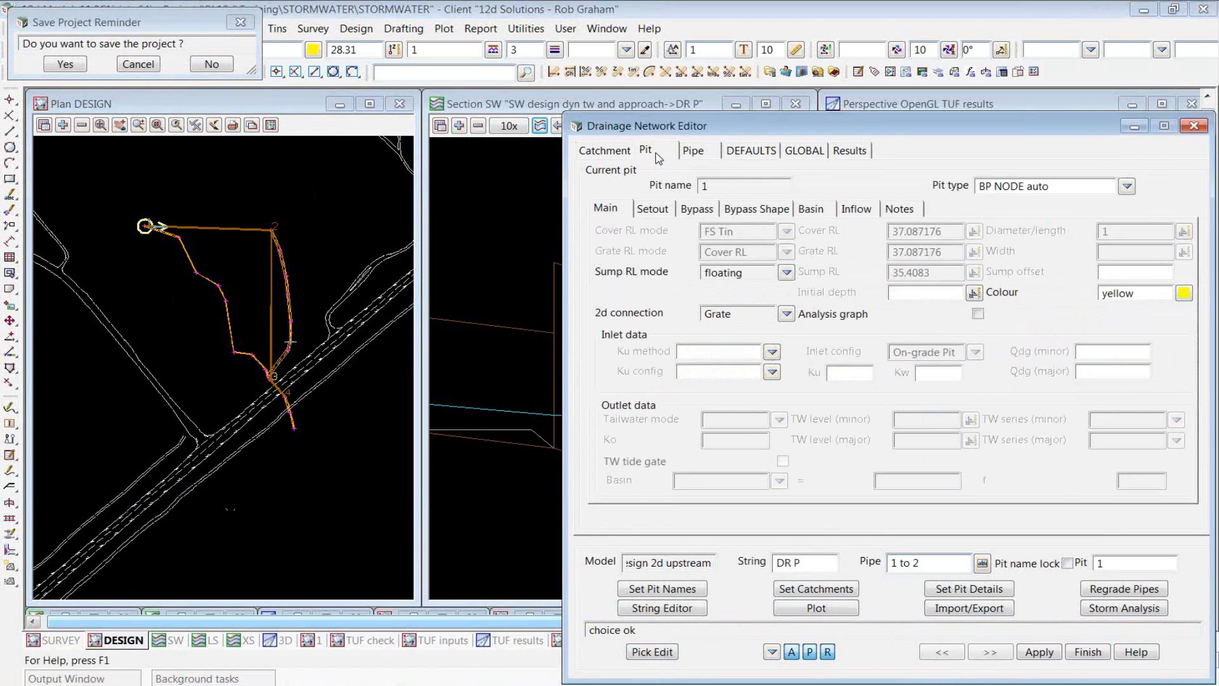
click(864, 211)
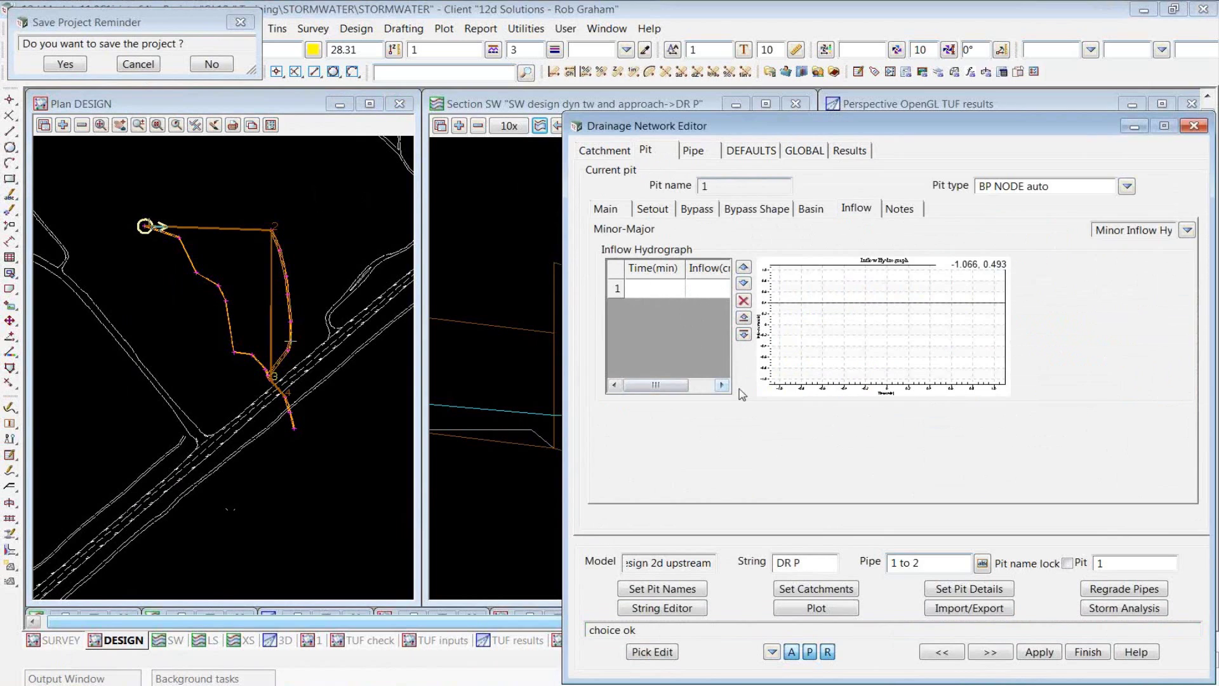
click(65, 63)
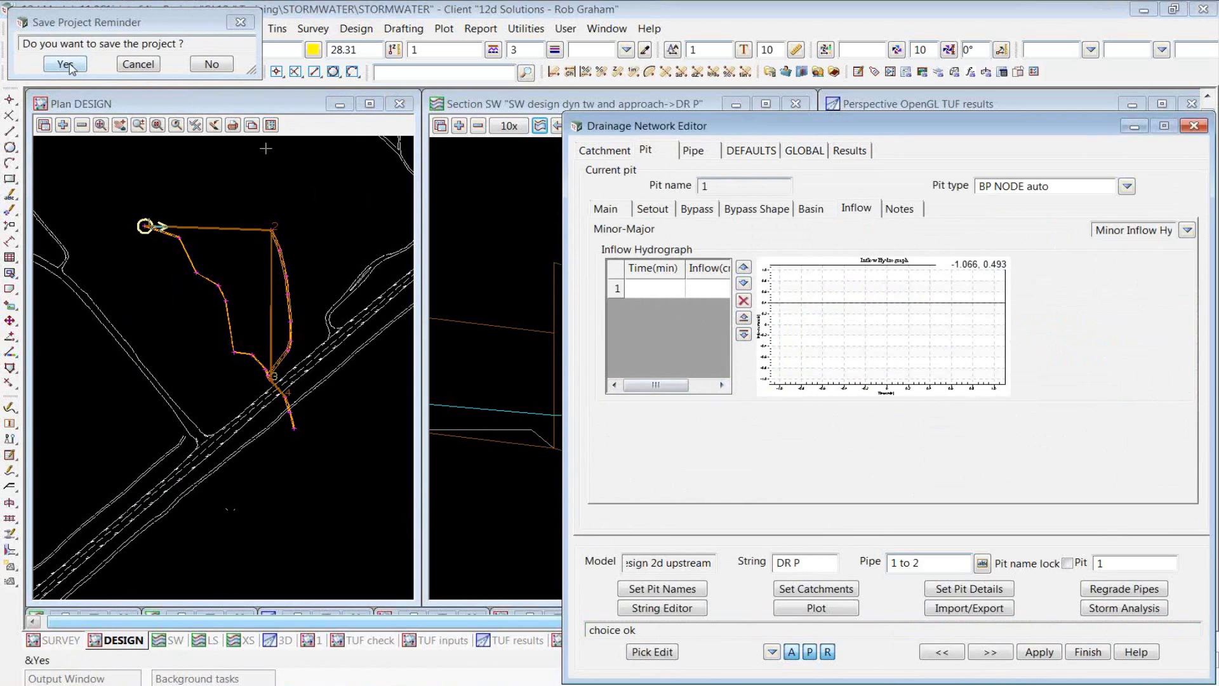
- Try to run the 50-year major storm analysis for SW design 2d upstream, and close the analysis
click(1108, 611)
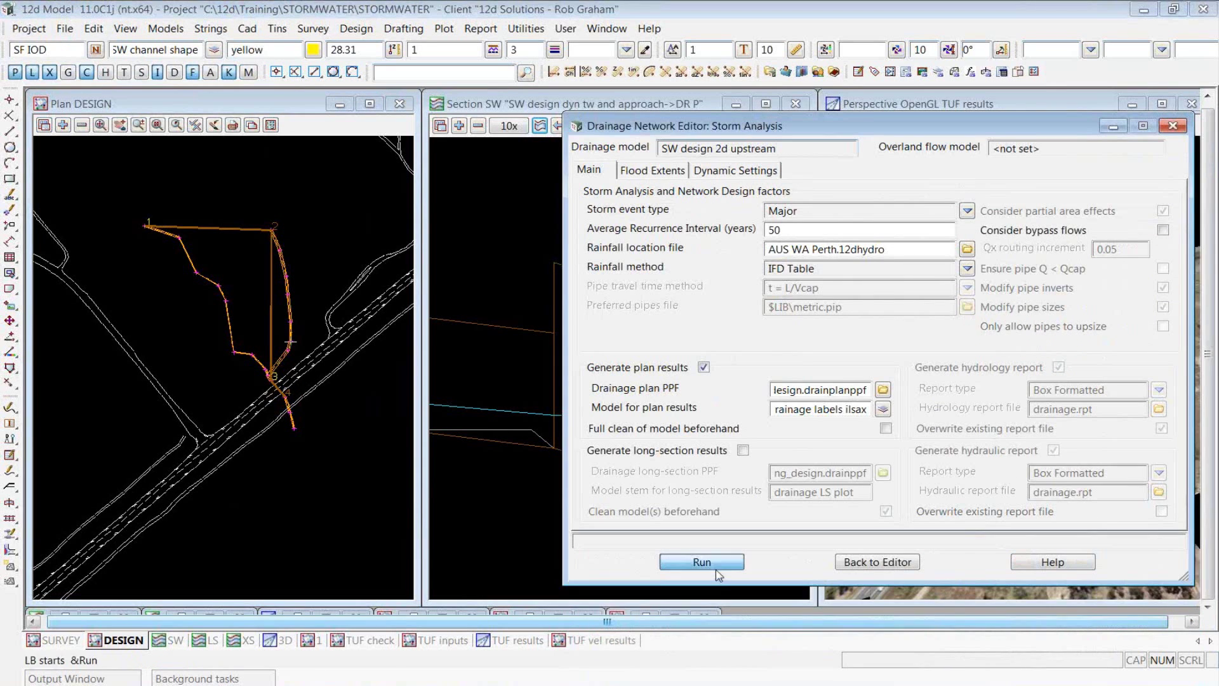
click(701, 563)
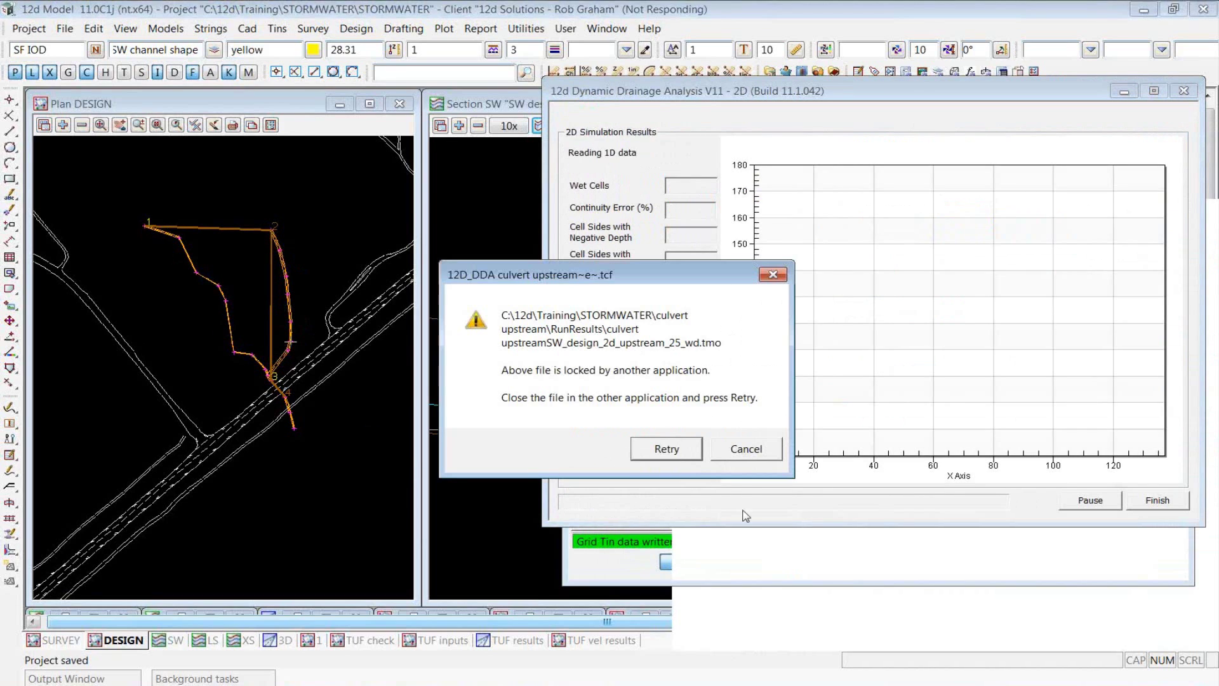
click(740, 449)
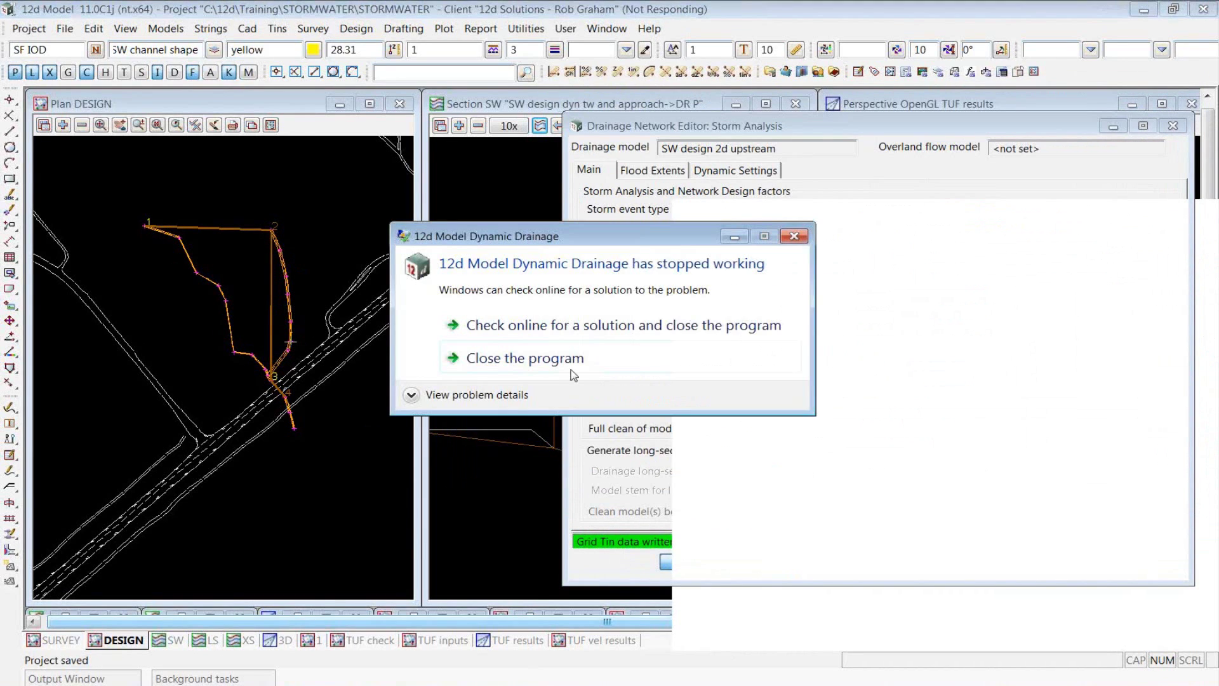
click(565, 367)
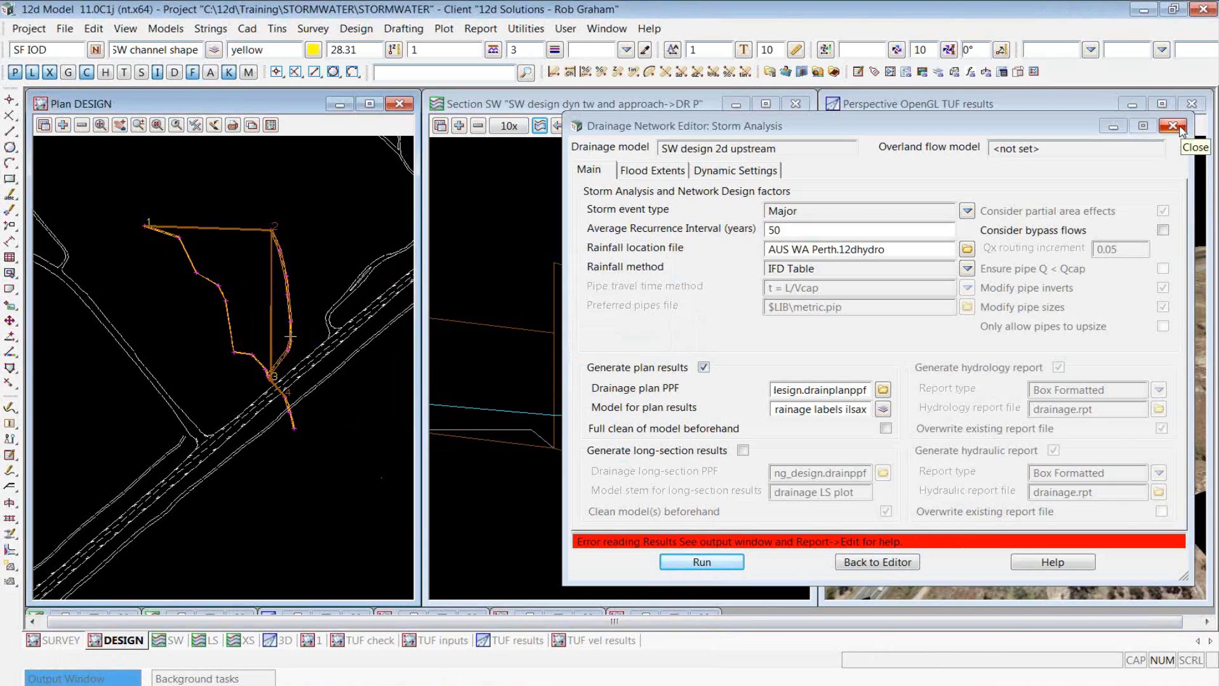
click(1173, 126)
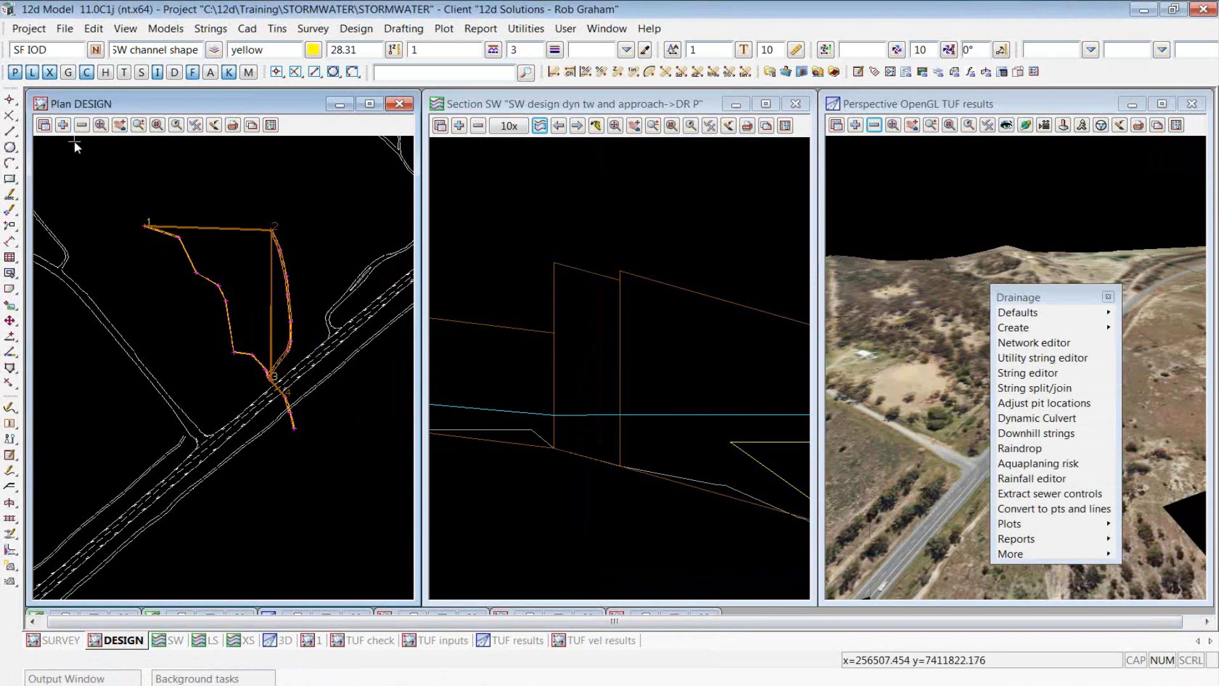
- Load the Culverts Upstream layout and run TUFLOW Road Flow for the culvert upstream grid
click(65, 29)
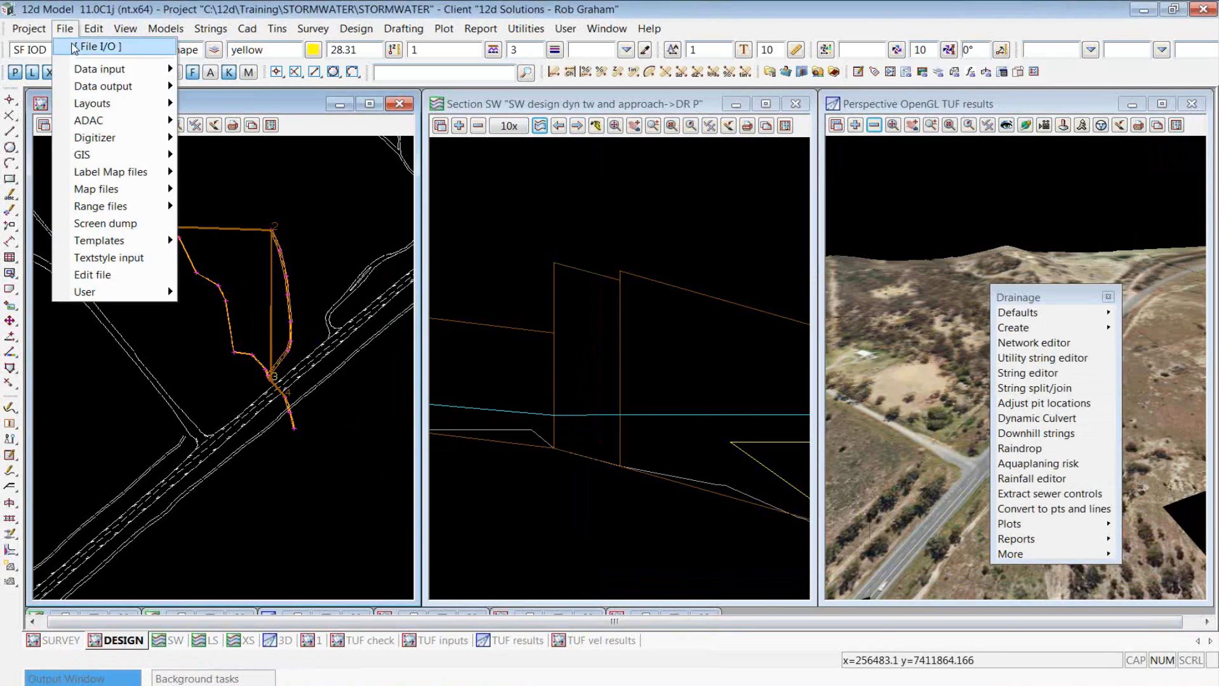
mouse_move(117, 88)
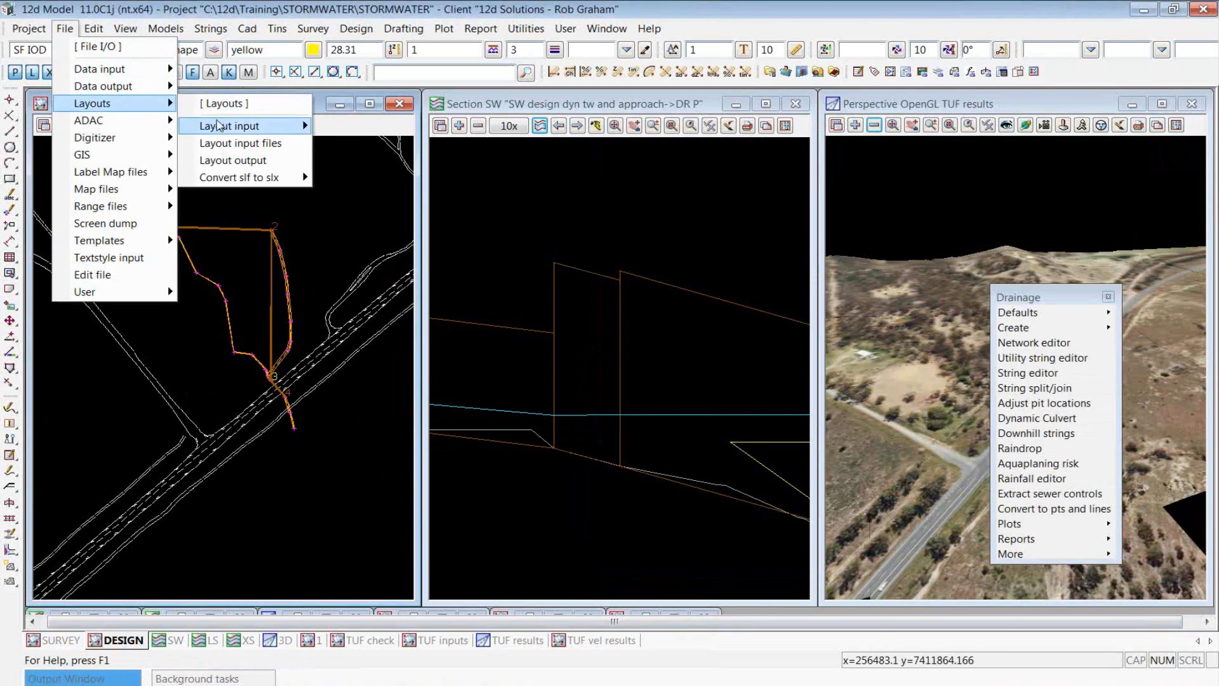
mouse_move(217, 125)
click(343, 148)
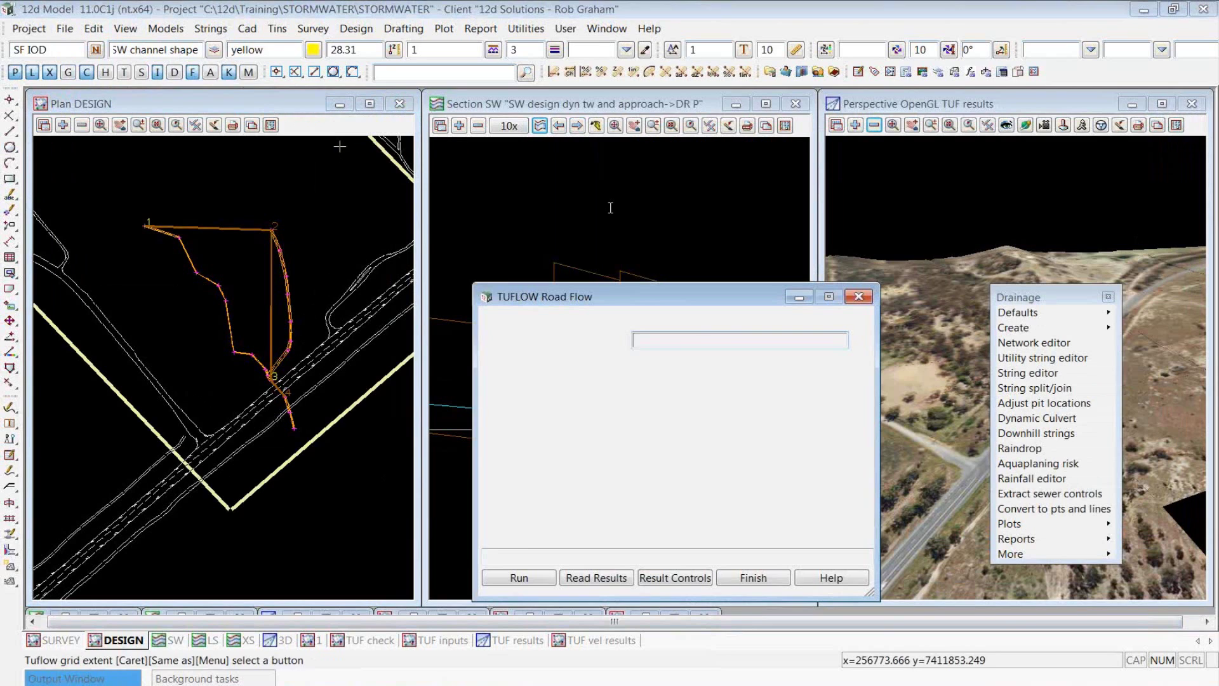
click(528, 578)
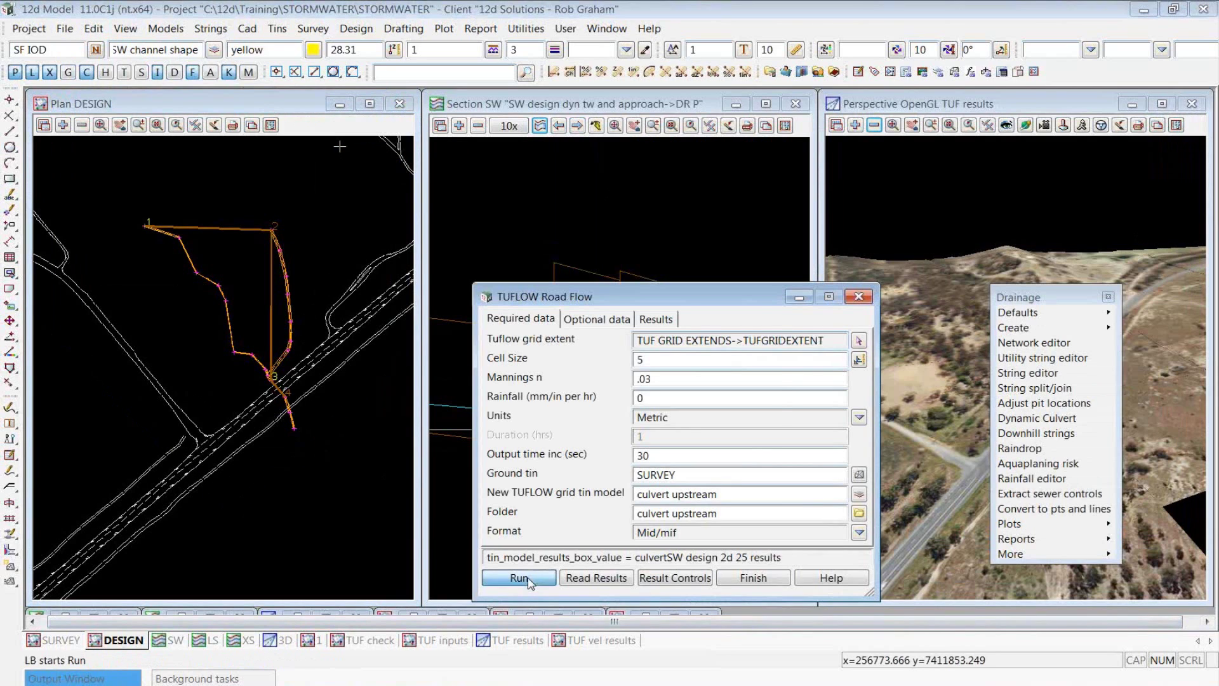
click(654, 390)
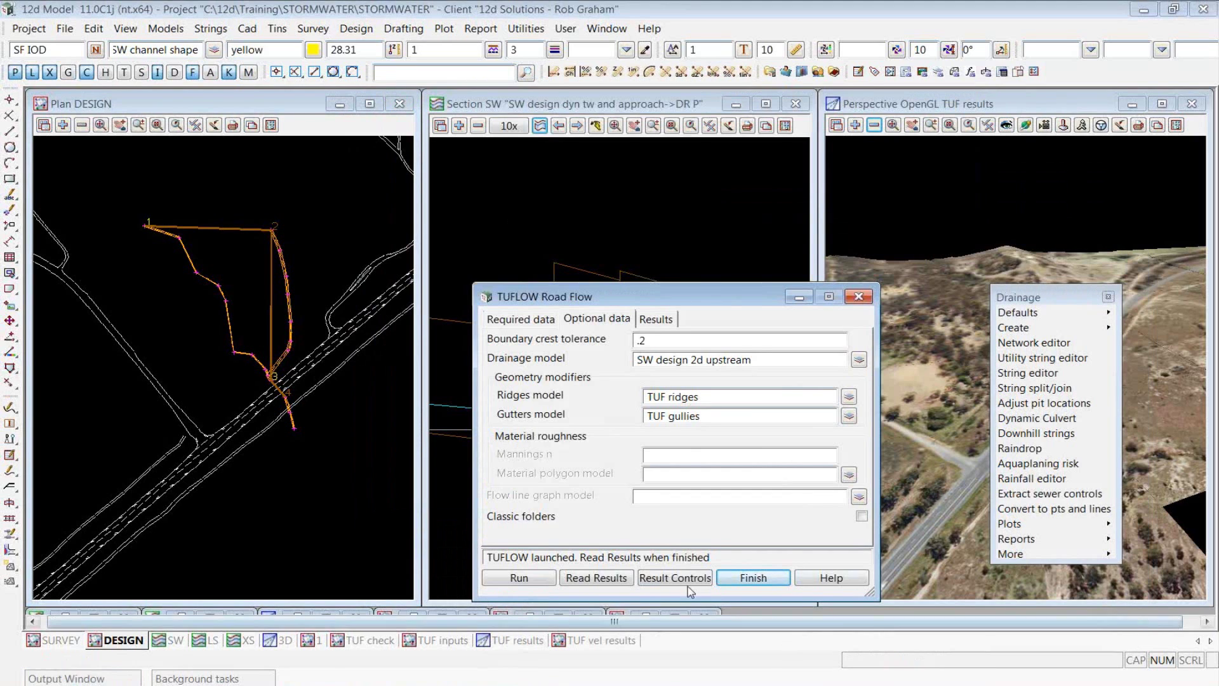
- Set the TUFLOW log file to culvert upstreamSW_design_2d_upstream_25.tlf and read the results
click(648, 319)
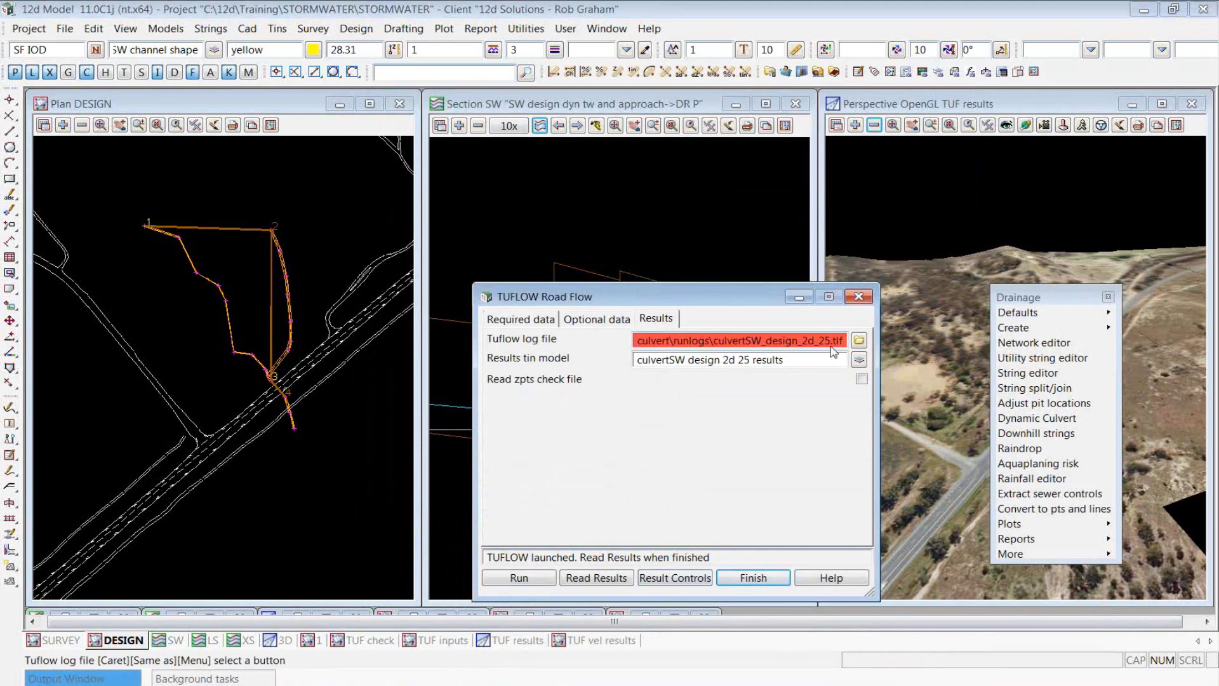
click(859, 340)
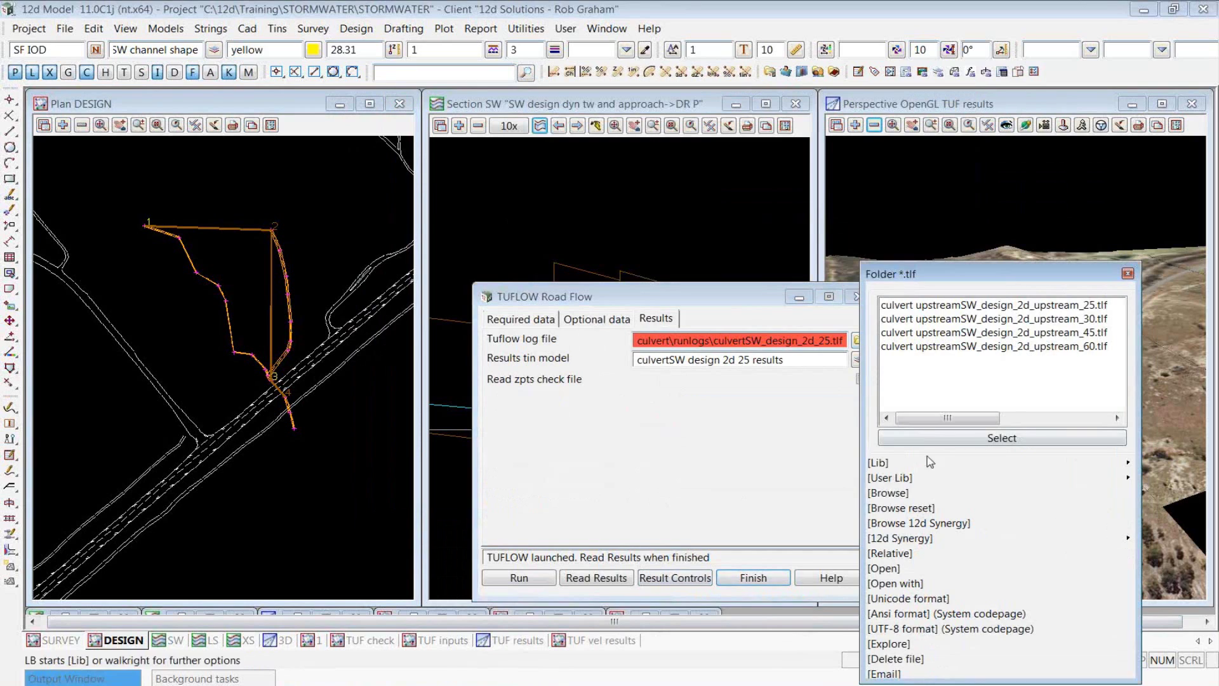
click(1024, 307)
double_click(1023, 307)
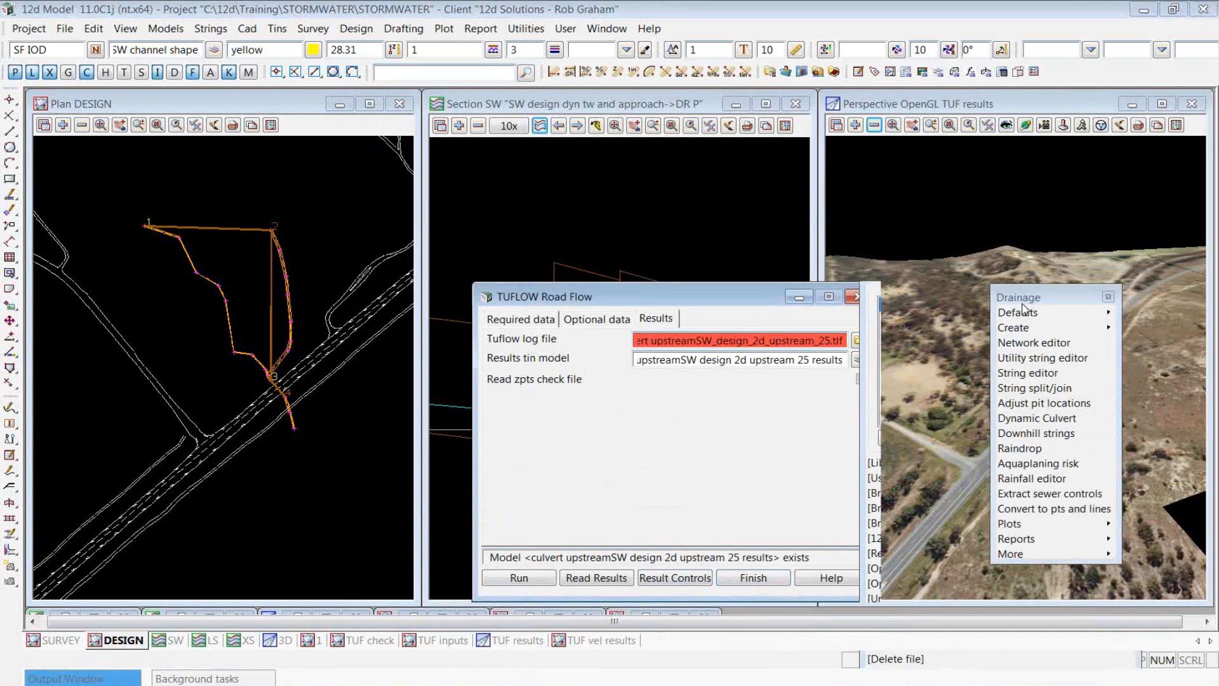
click(596, 578)
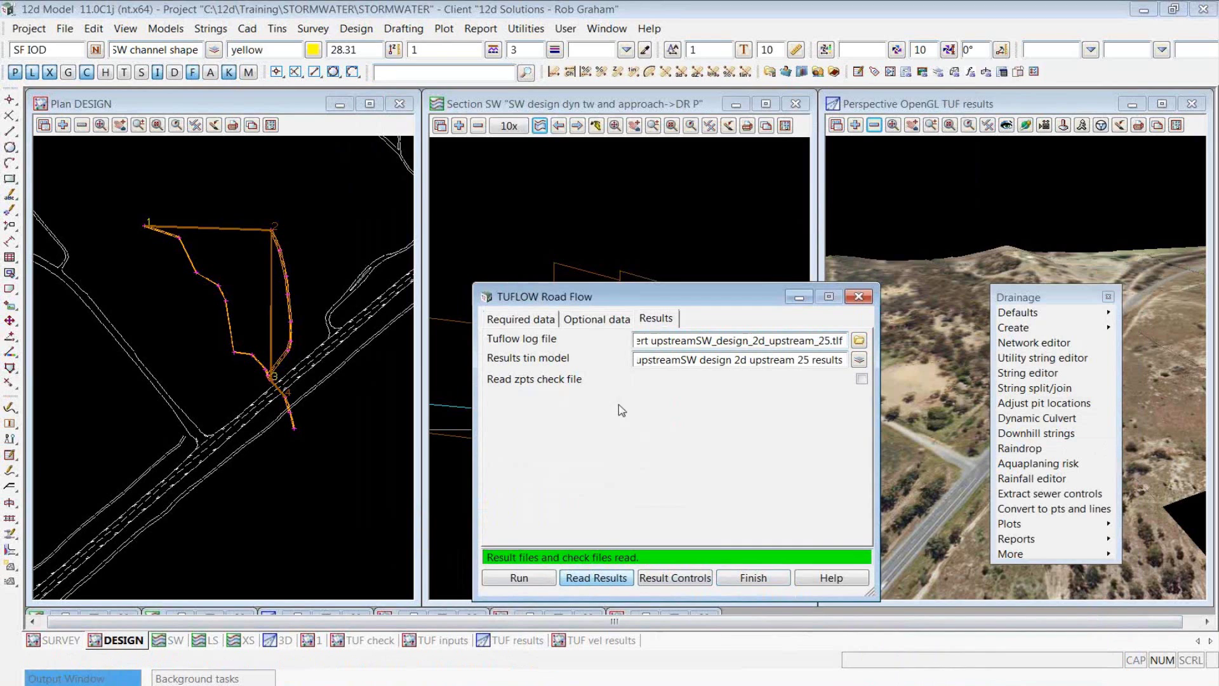
- Add the model culvert upstreamSW design 2d upstream 25 results to the TUF results perspective view
drag(1036, 301, 402, 137)
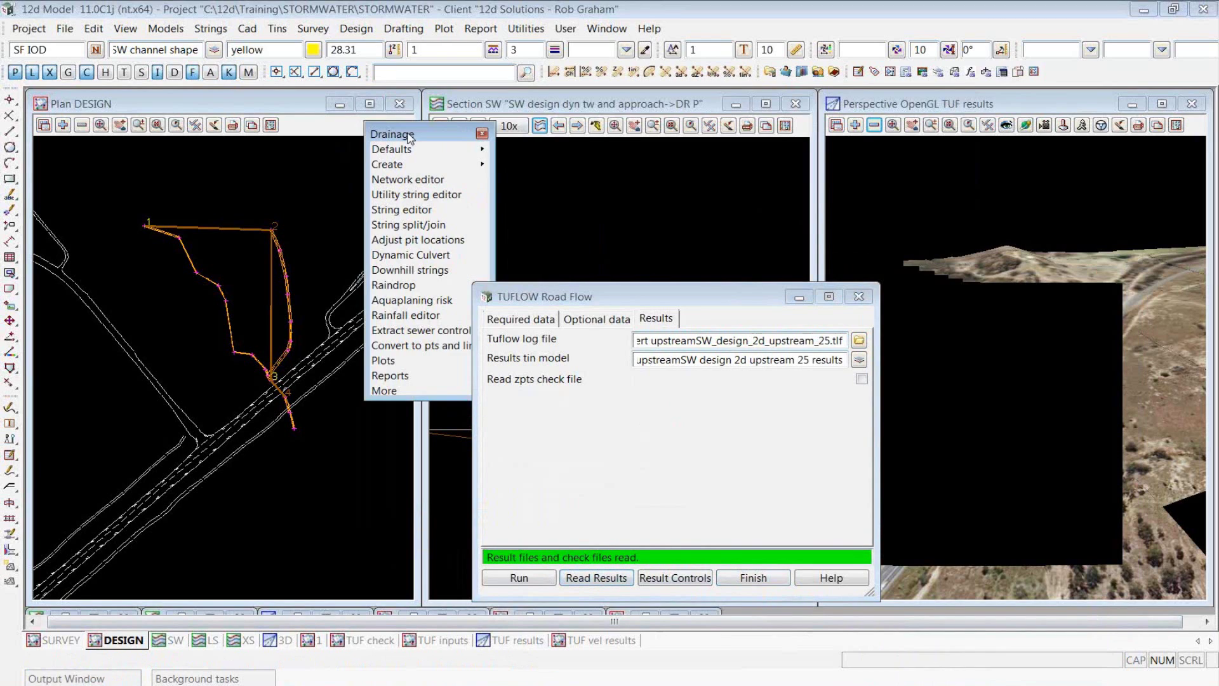
click(873, 125)
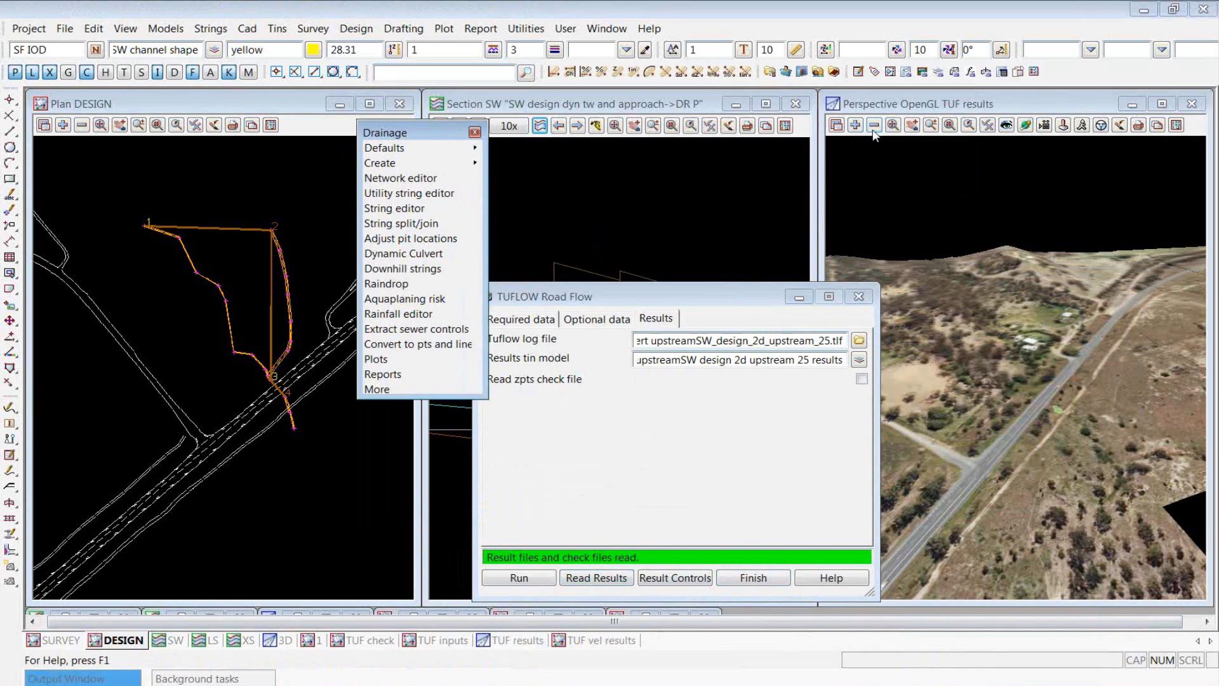
click(925, 203)
double_click(925, 204)
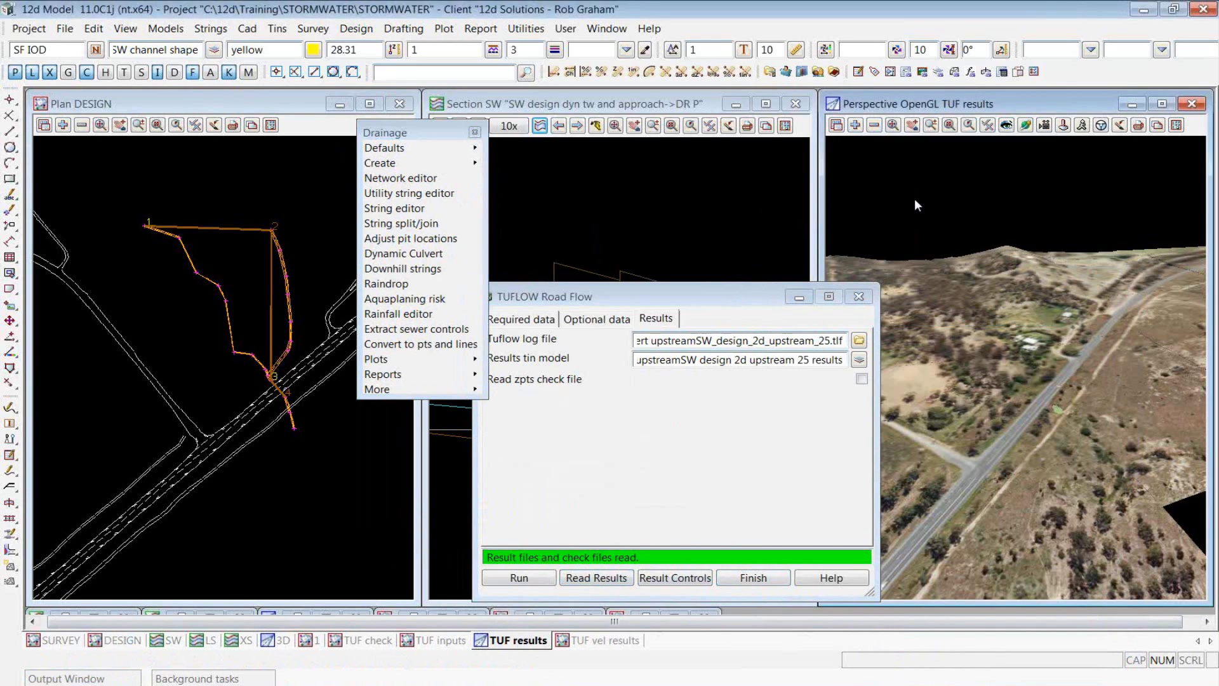
click(857, 125)
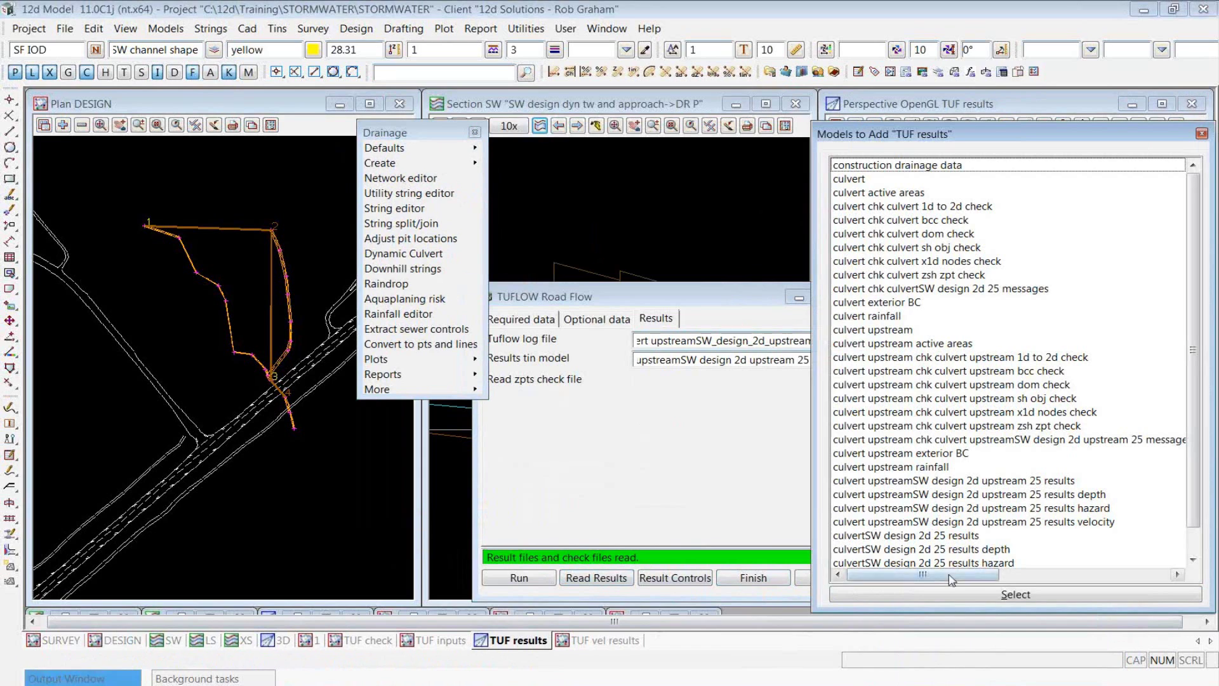
click(969, 482)
double_click(968, 482)
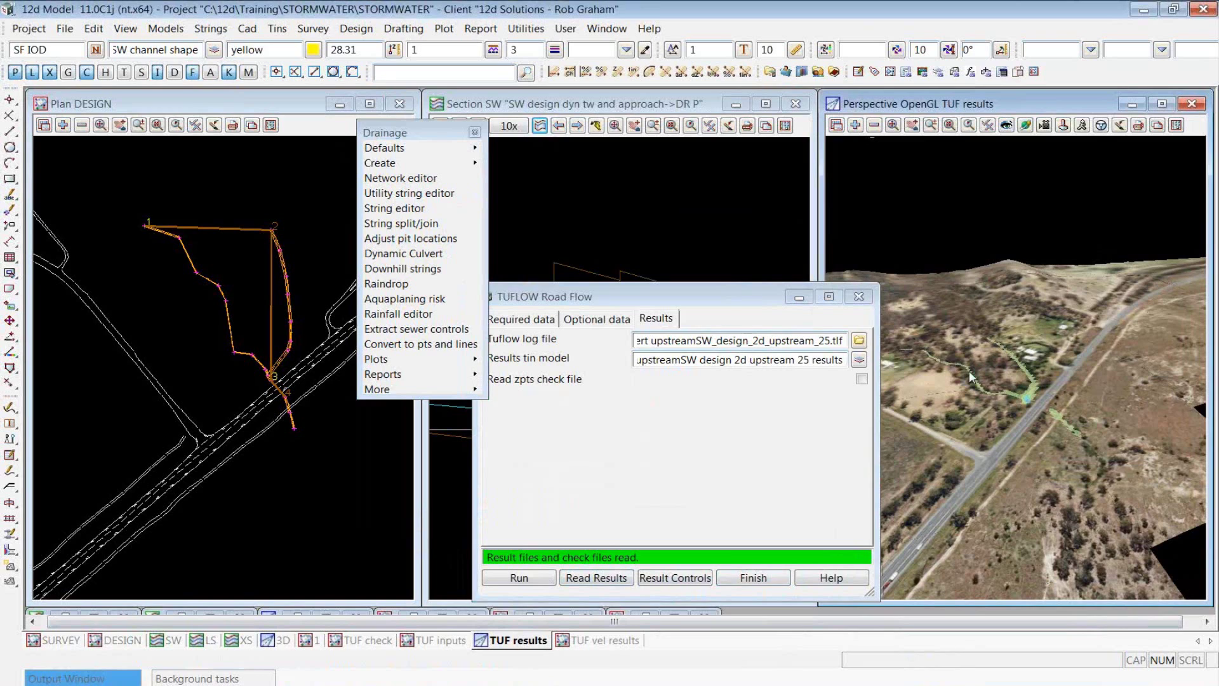
scroll(955, 367, up, 2)
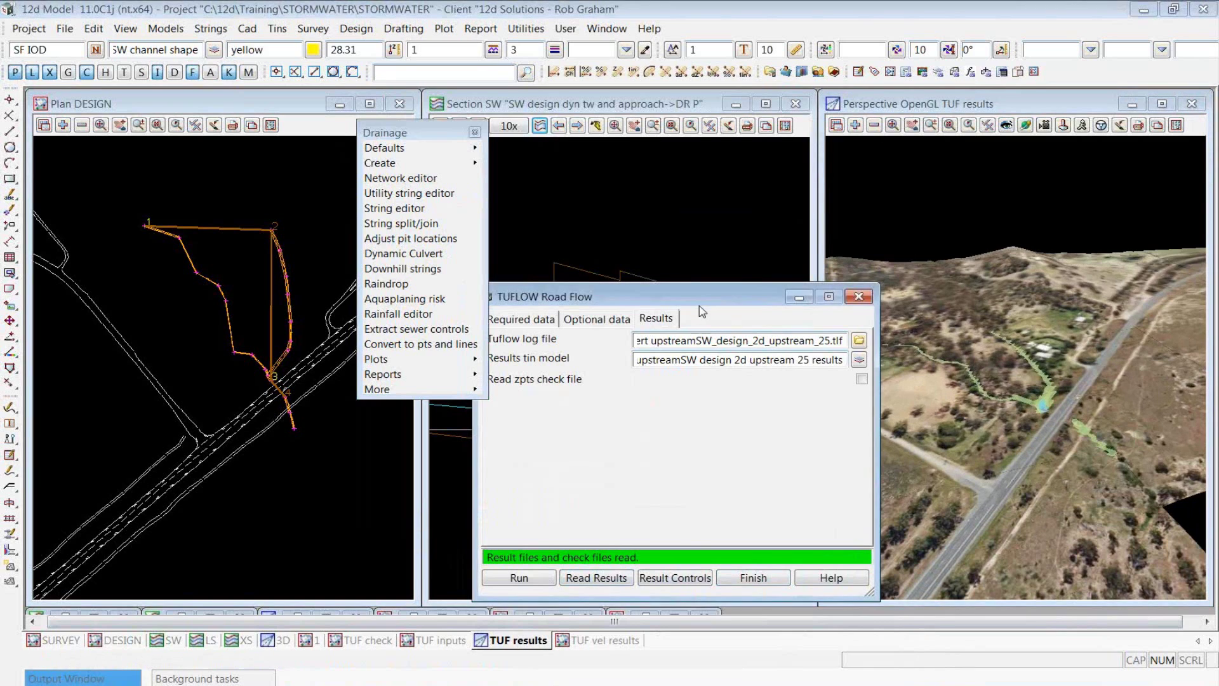
- Bring up the TUF vel results plan view, maximise it, and frame the culvert clear of the TUFLOW Road Flow dialog
drag(699, 306, 309, 216)
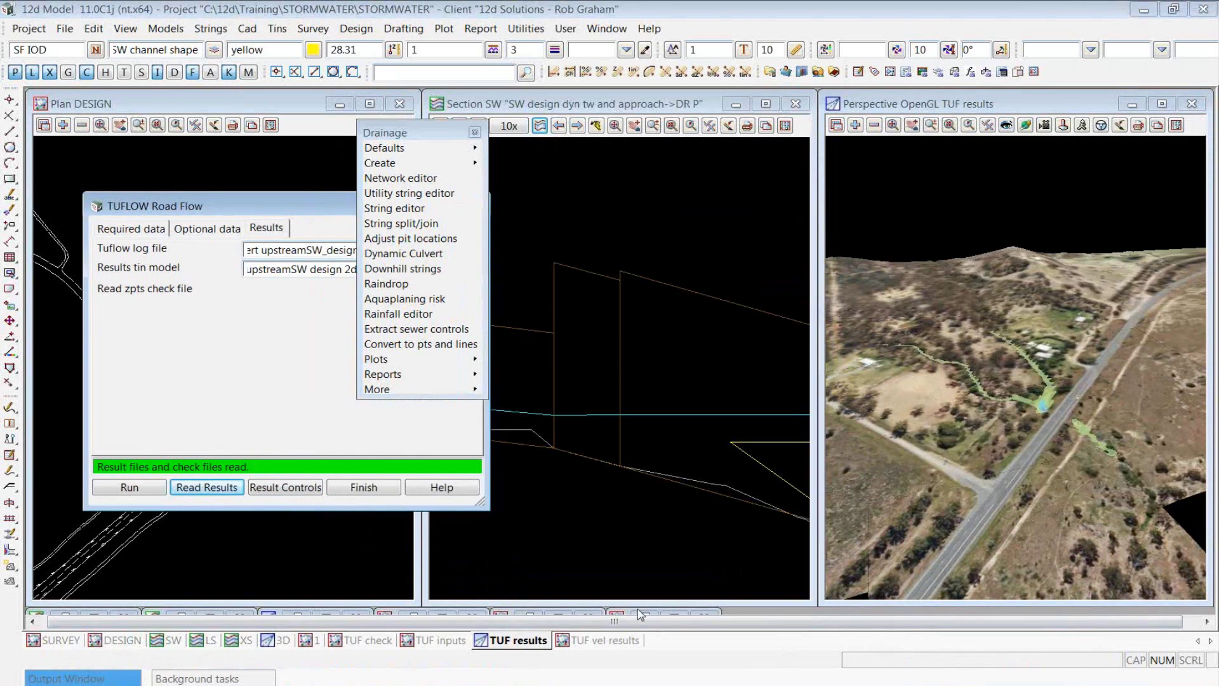
click(614, 641)
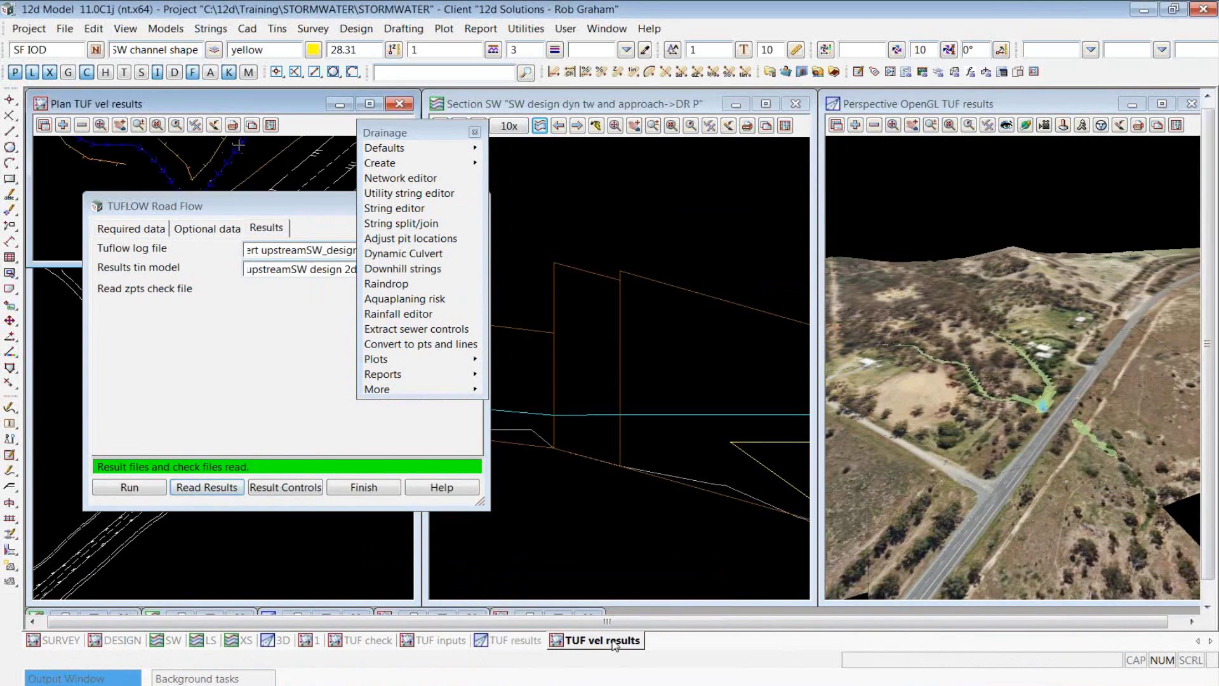
click(371, 104)
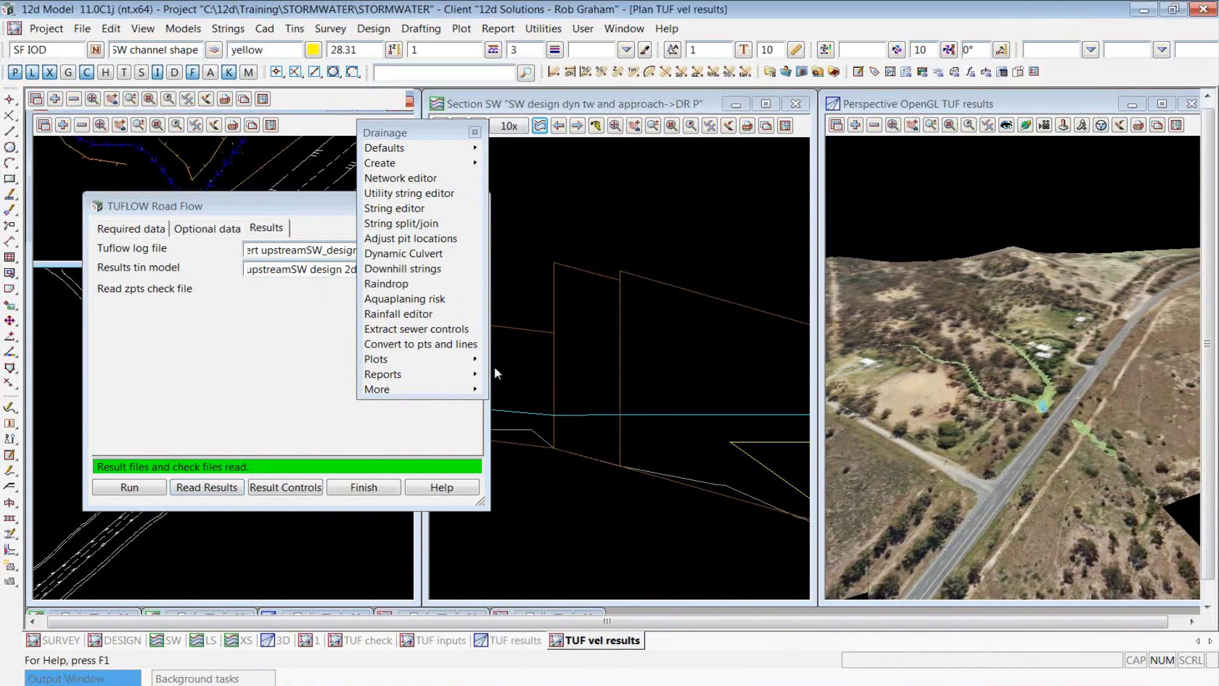
scroll(604, 473, up, 3)
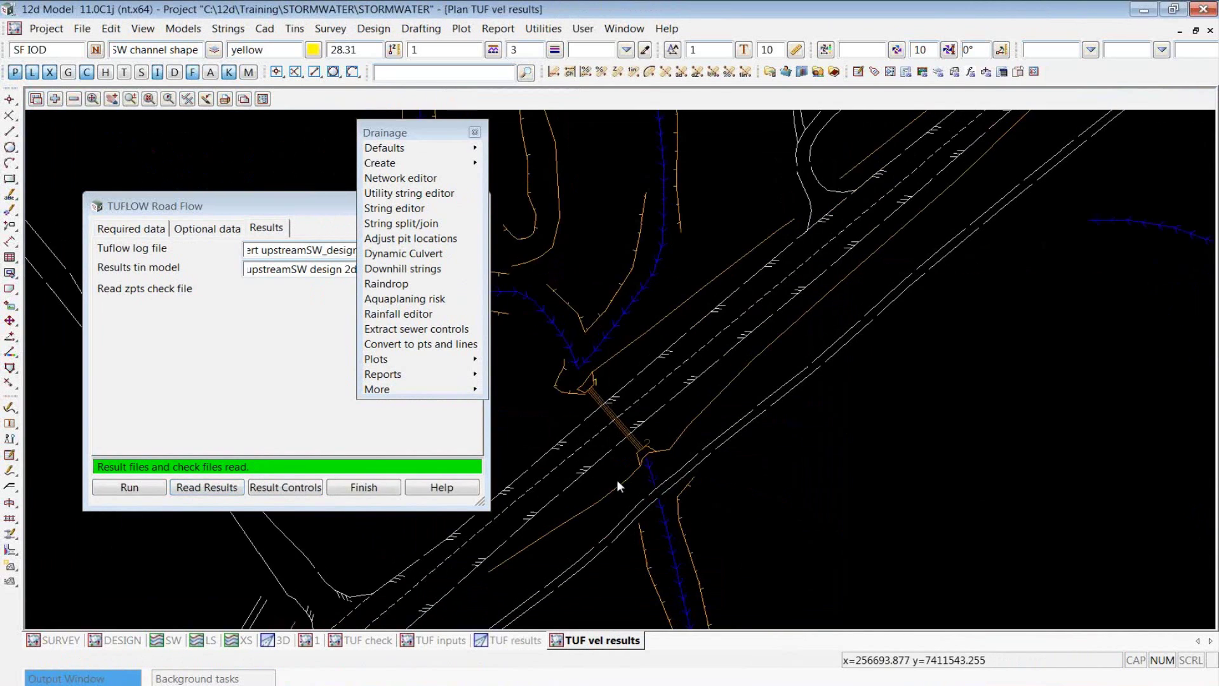
scroll(739, 489, down, 2)
scroll(755, 489, down, 1)
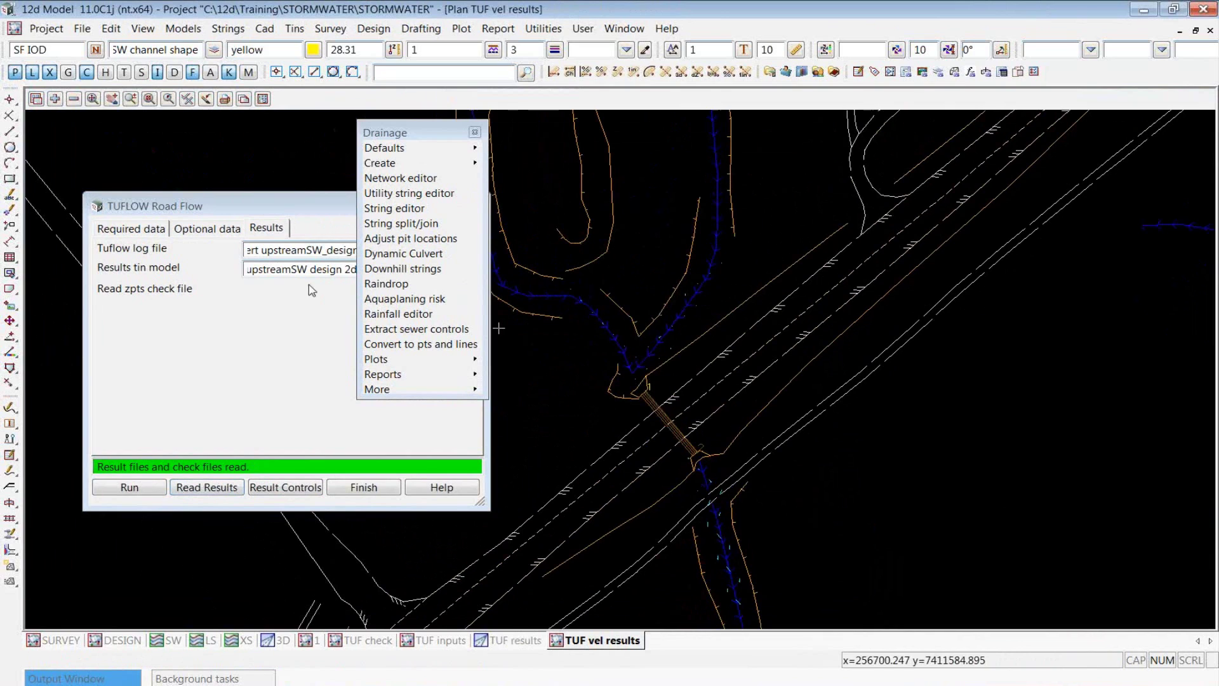
drag(285, 221, 239, 252)
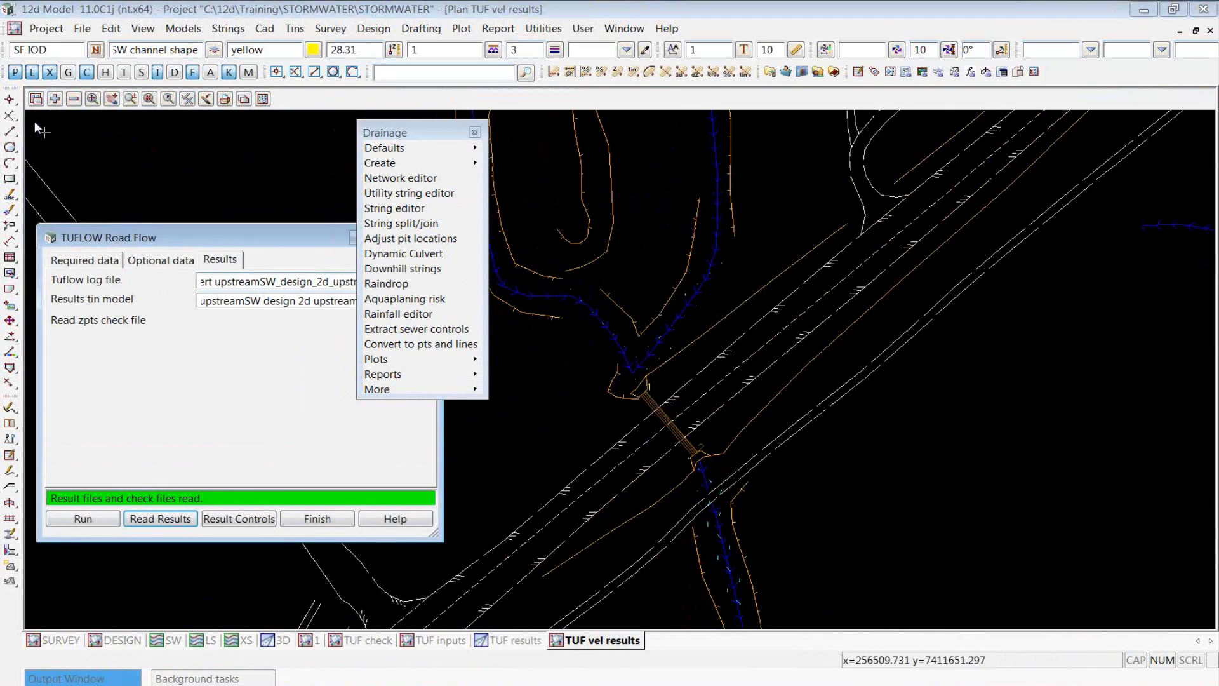
- Replace the culvertSW design 2d 25 results velocity model in the plan view with culvert upstreamSW design 2d upstream 25 results velocity
click(74, 99)
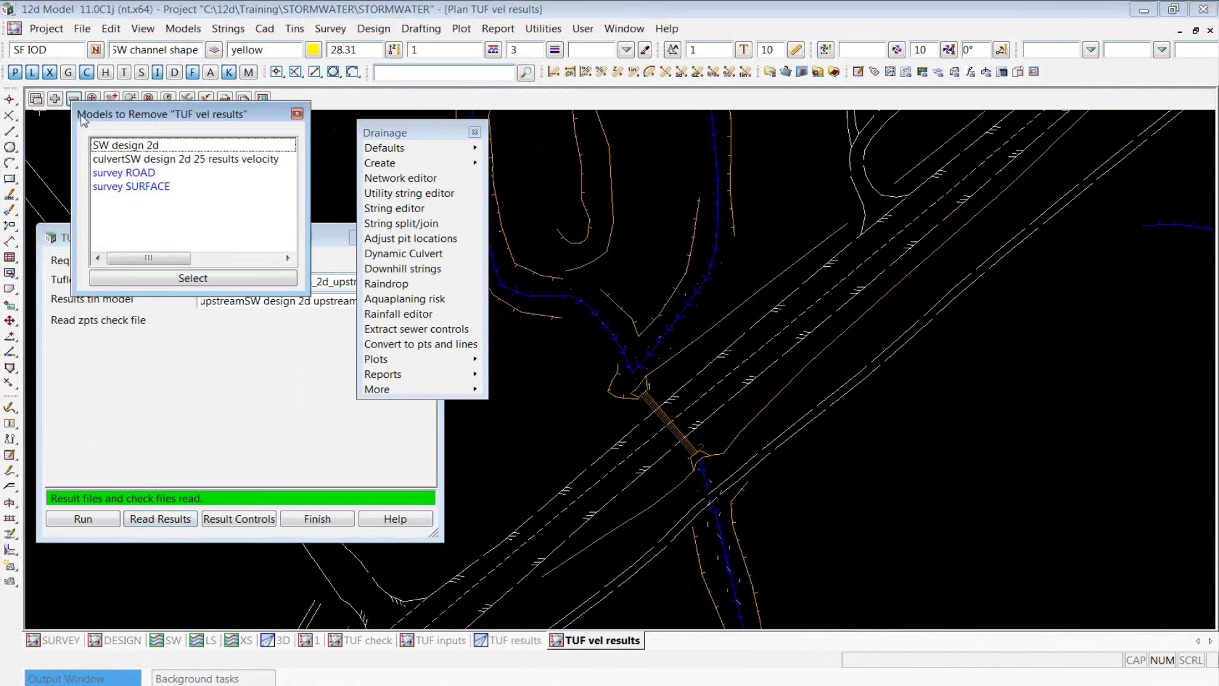
double_click(139, 163)
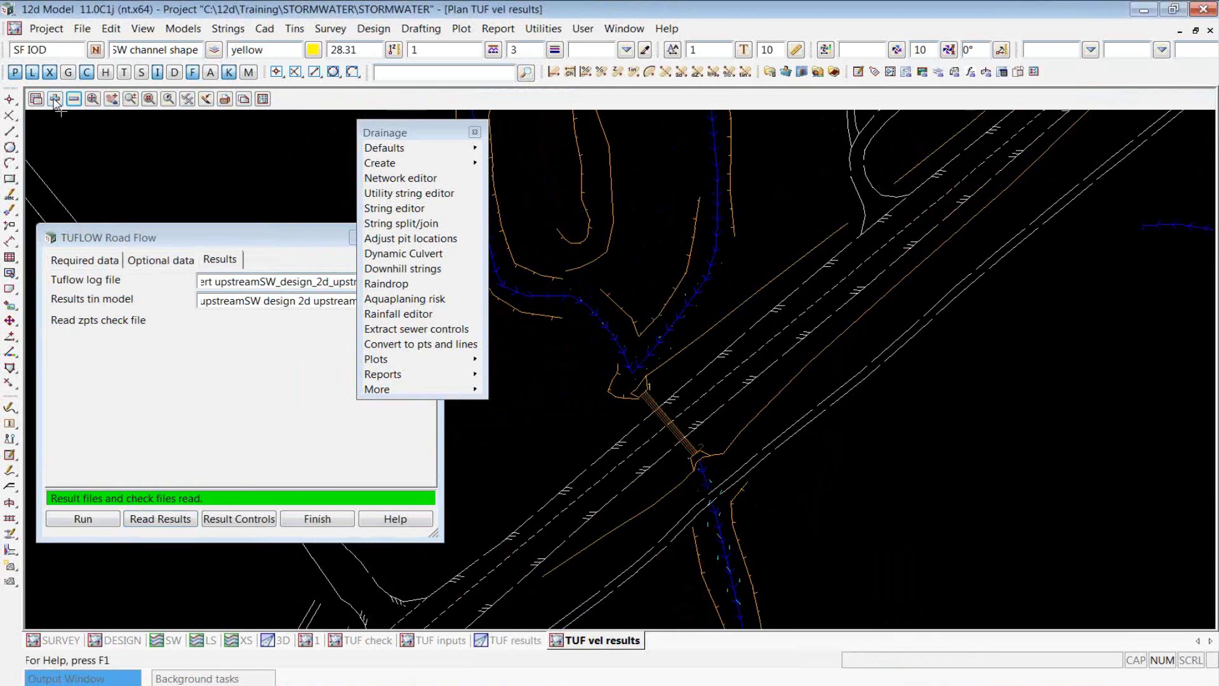
click(55, 99)
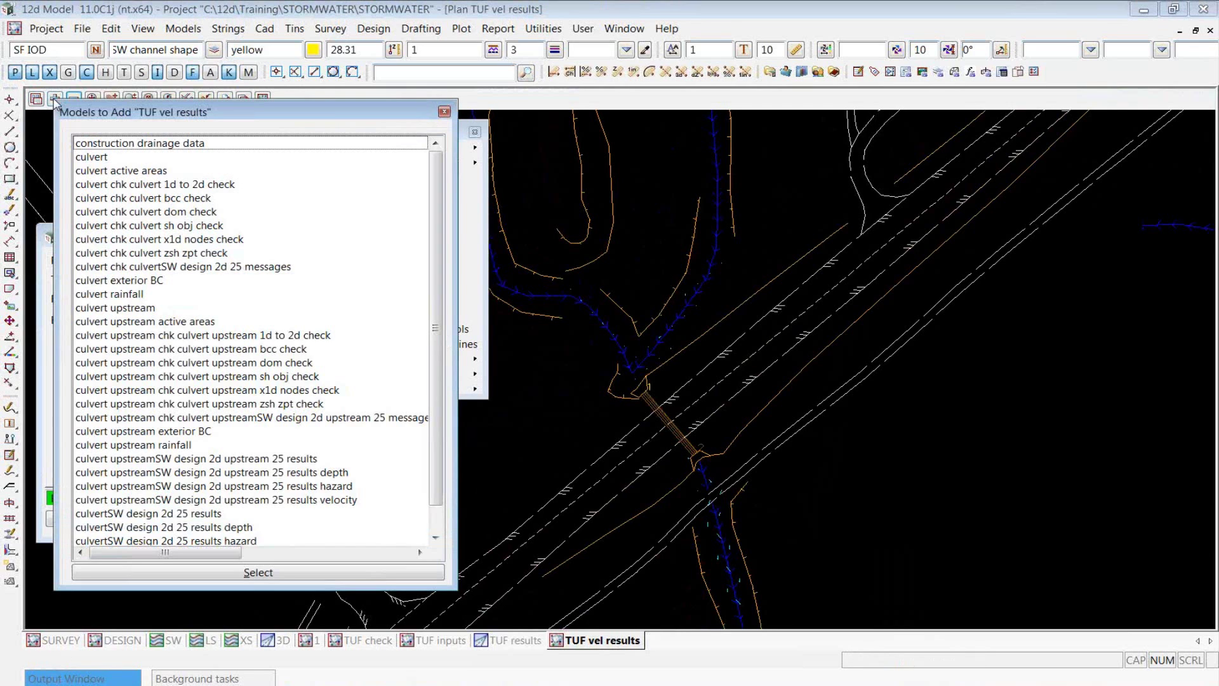
double_click(330, 500)
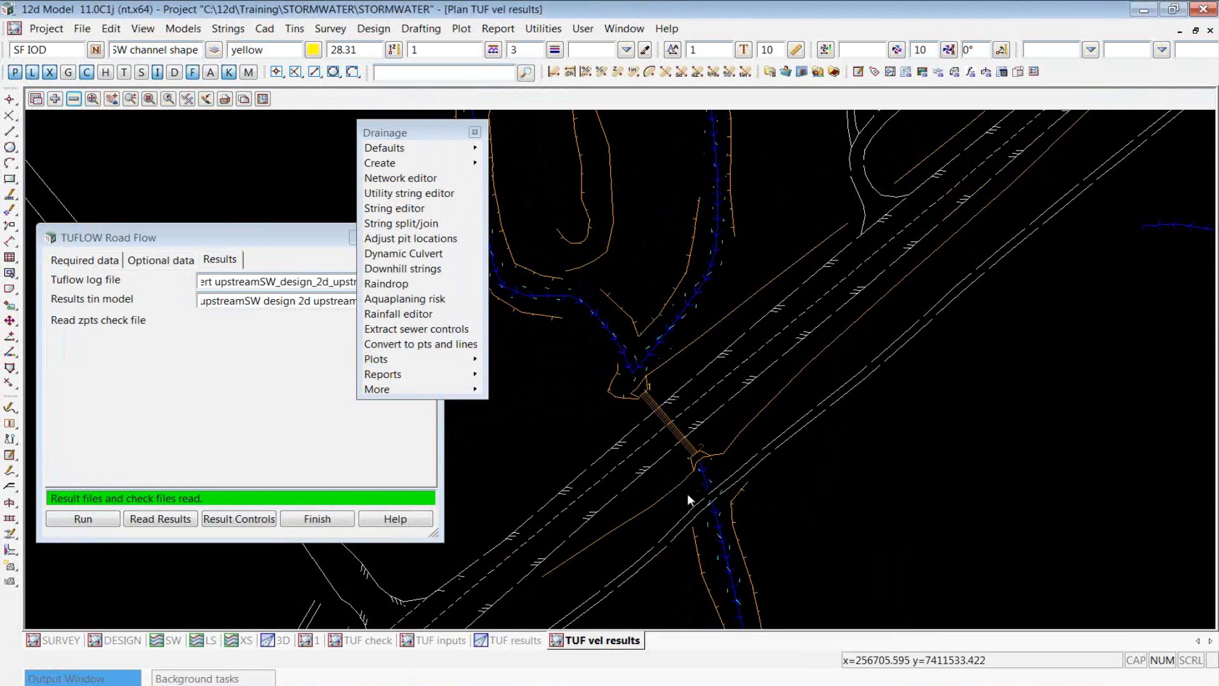
- Examine the velocity arrows along the two upstream channels and where they meet at the culvert inlet
scroll(793, 585, down, 3)
scroll(750, 318, up, 4)
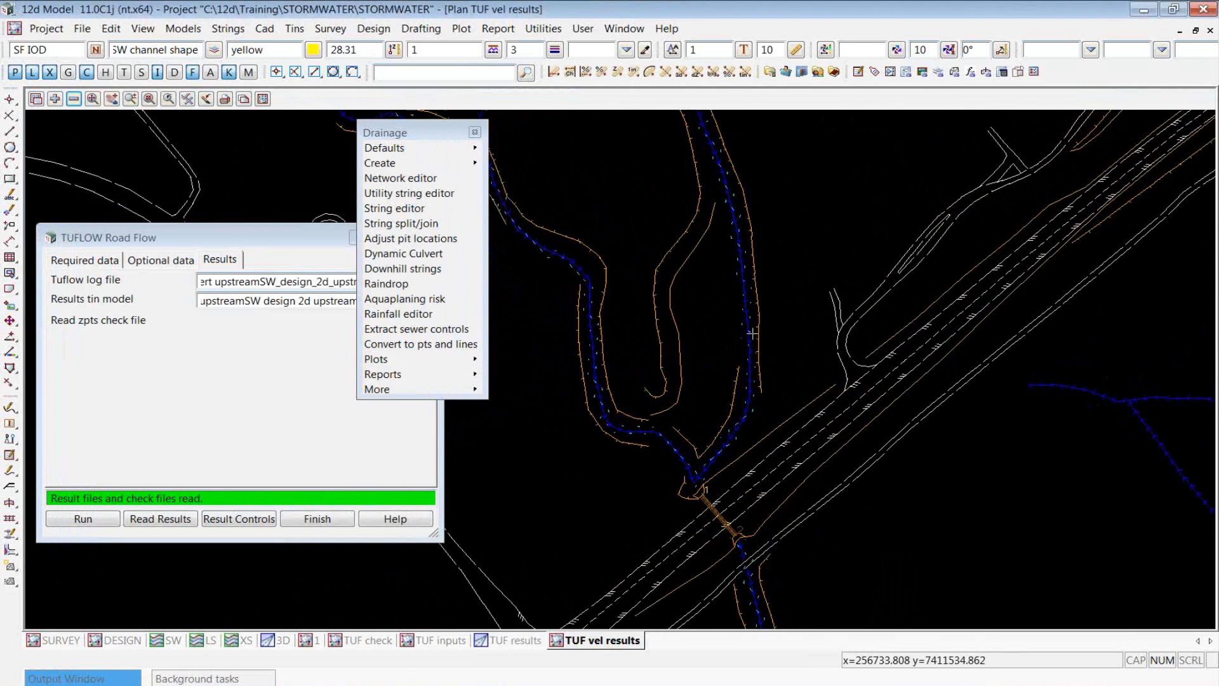
scroll(741, 284, up, 2)
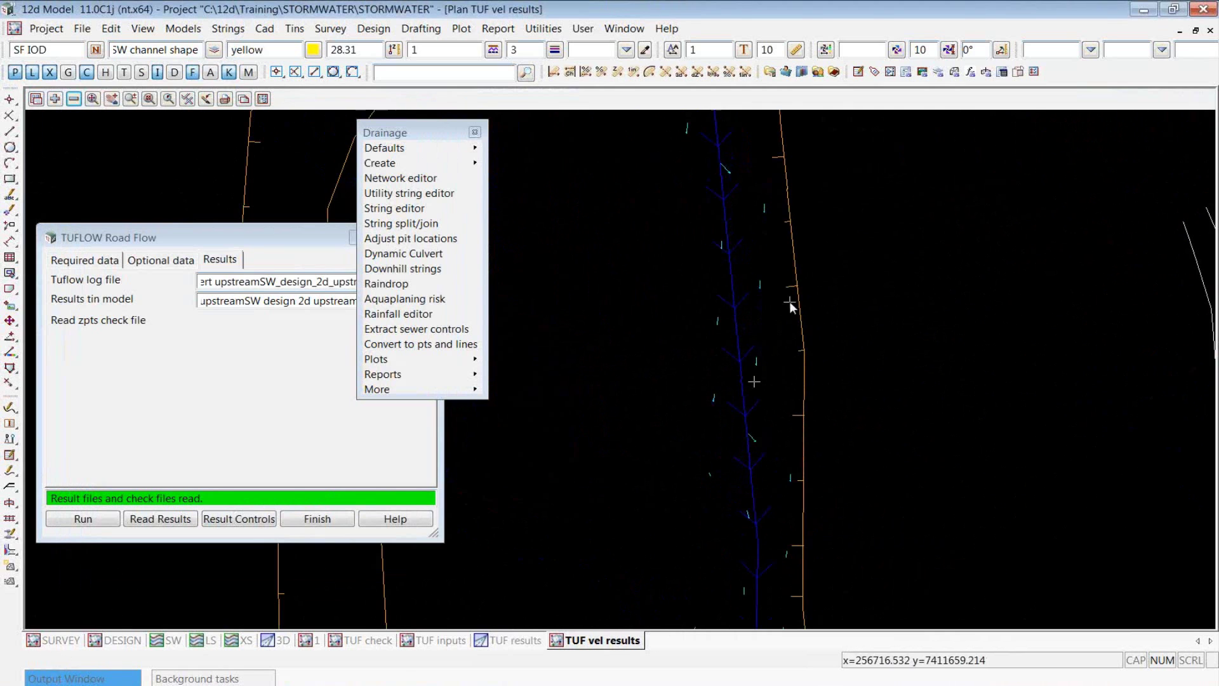
scroll(790, 301, down, 5)
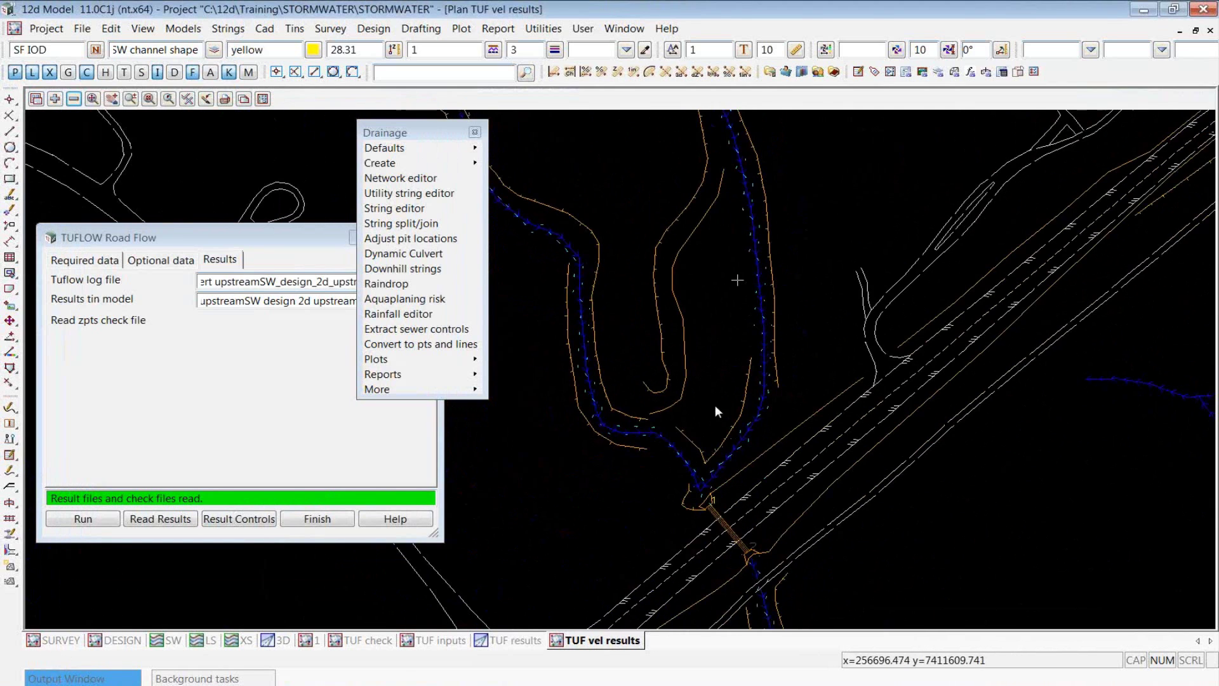
scroll(713, 491, up, 3)
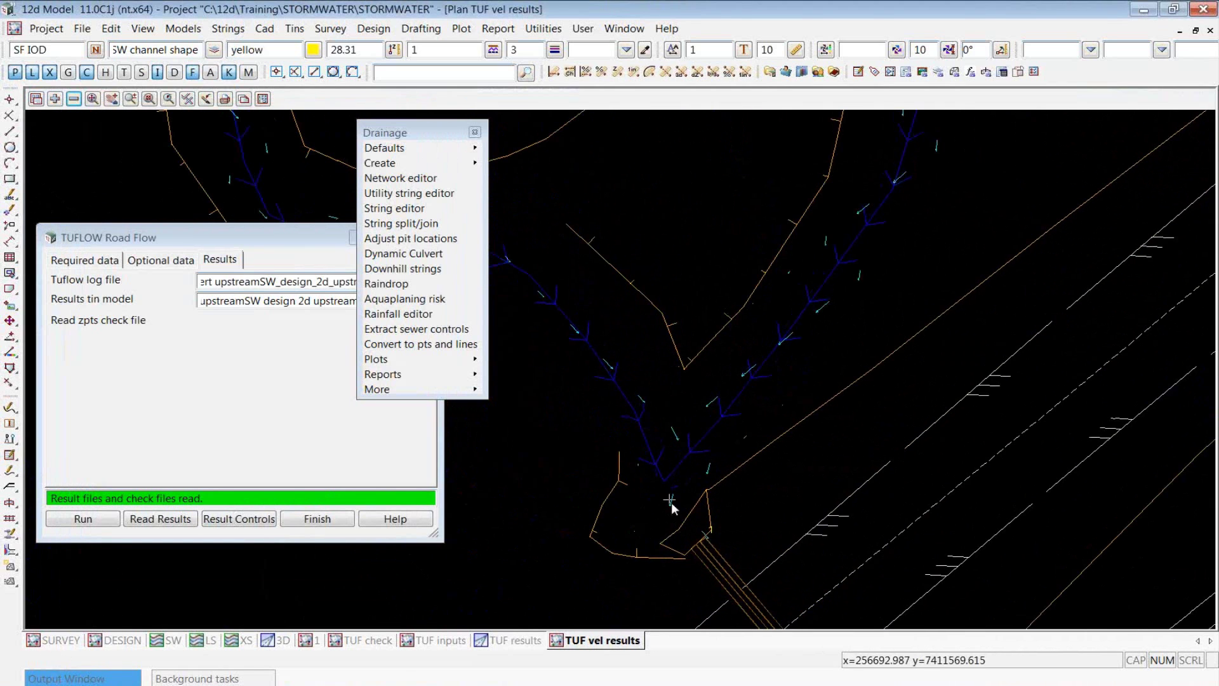
scroll(690, 471, down, 3)
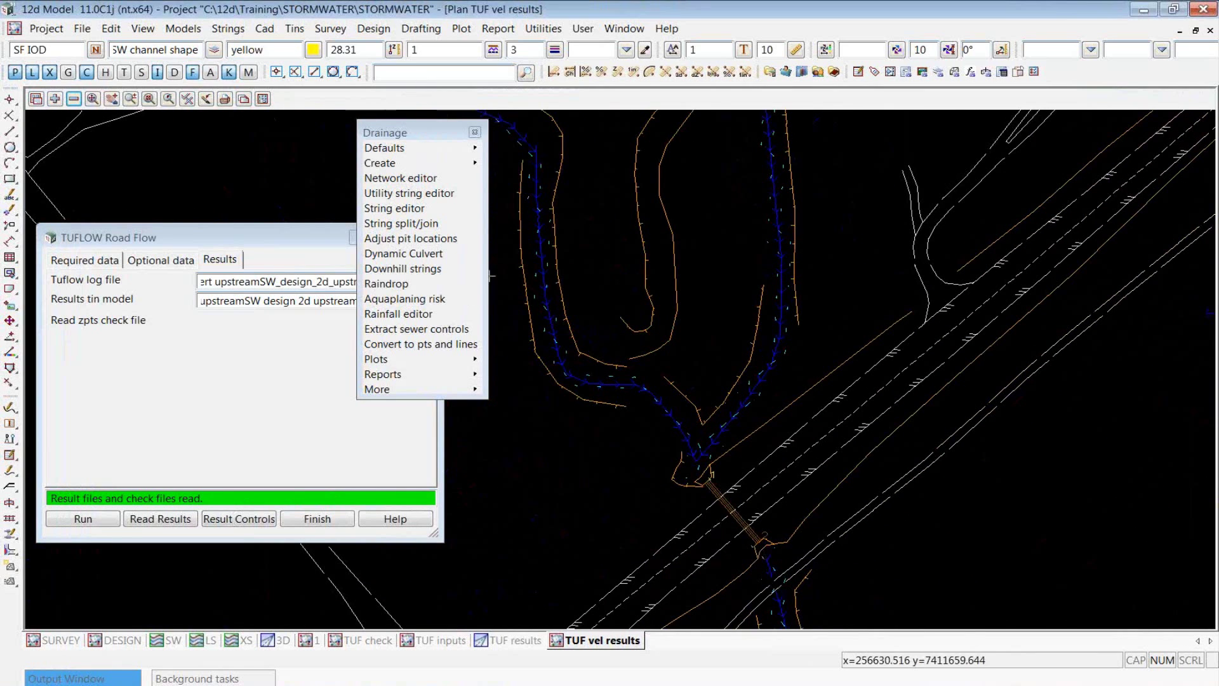
- Load the culvert upstreamSW design 2d upstream 25 results velocity tin in the result controls and set its arrow scale to 2
drag(457, 132, 1076, 152)
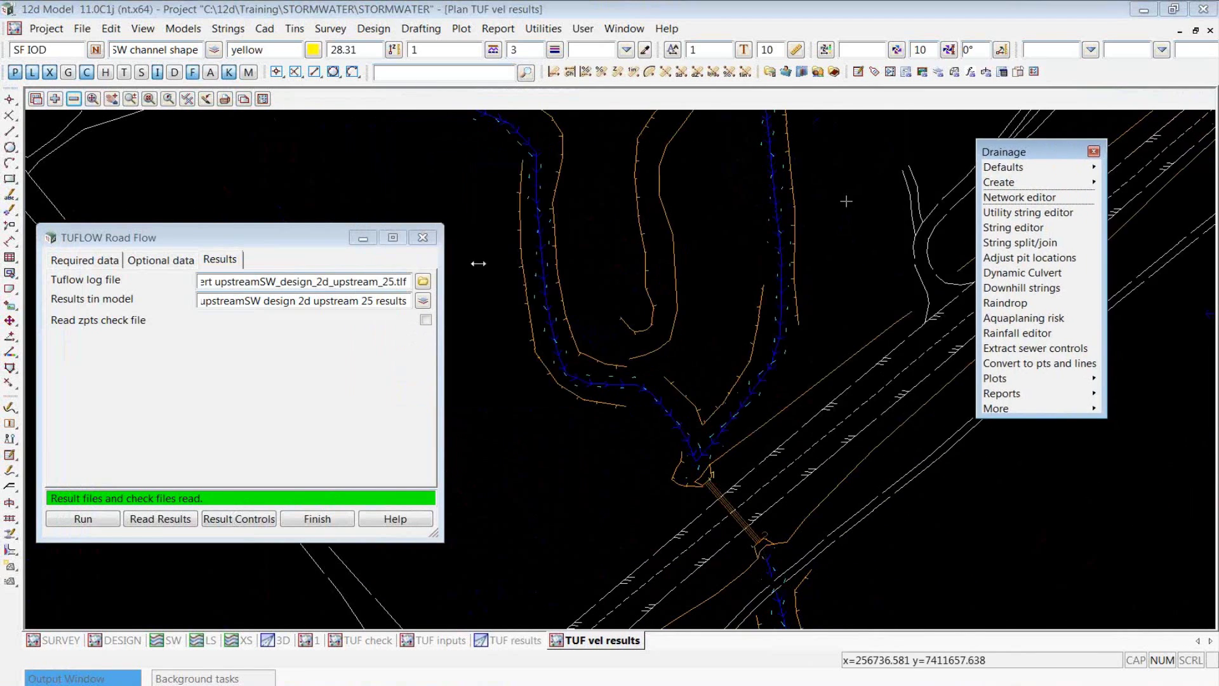
click(239, 518)
click(725, 260)
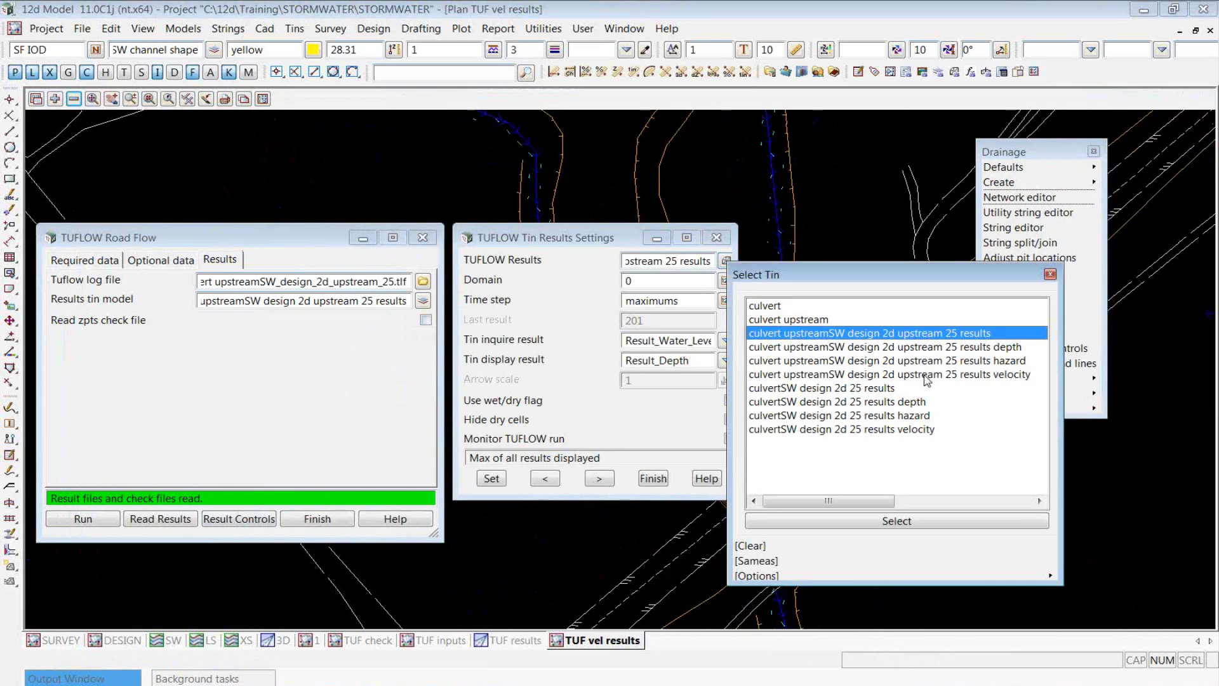
click(929, 375)
double_click(926, 375)
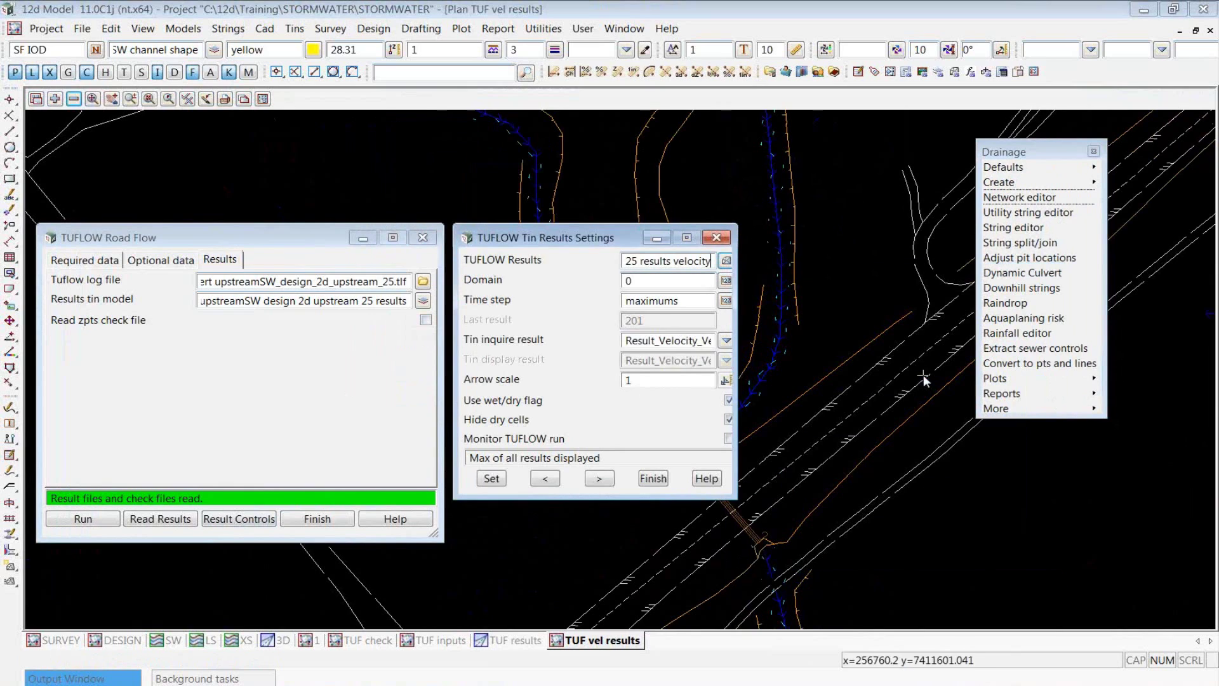
text(2)
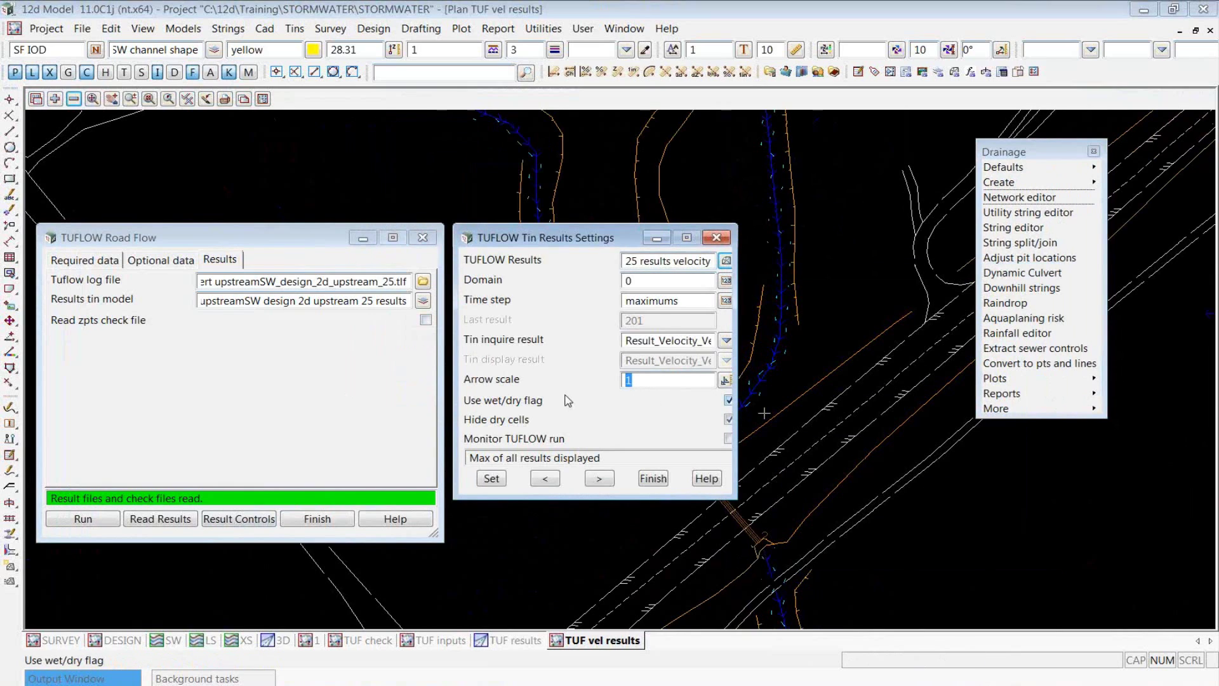
click(494, 478)
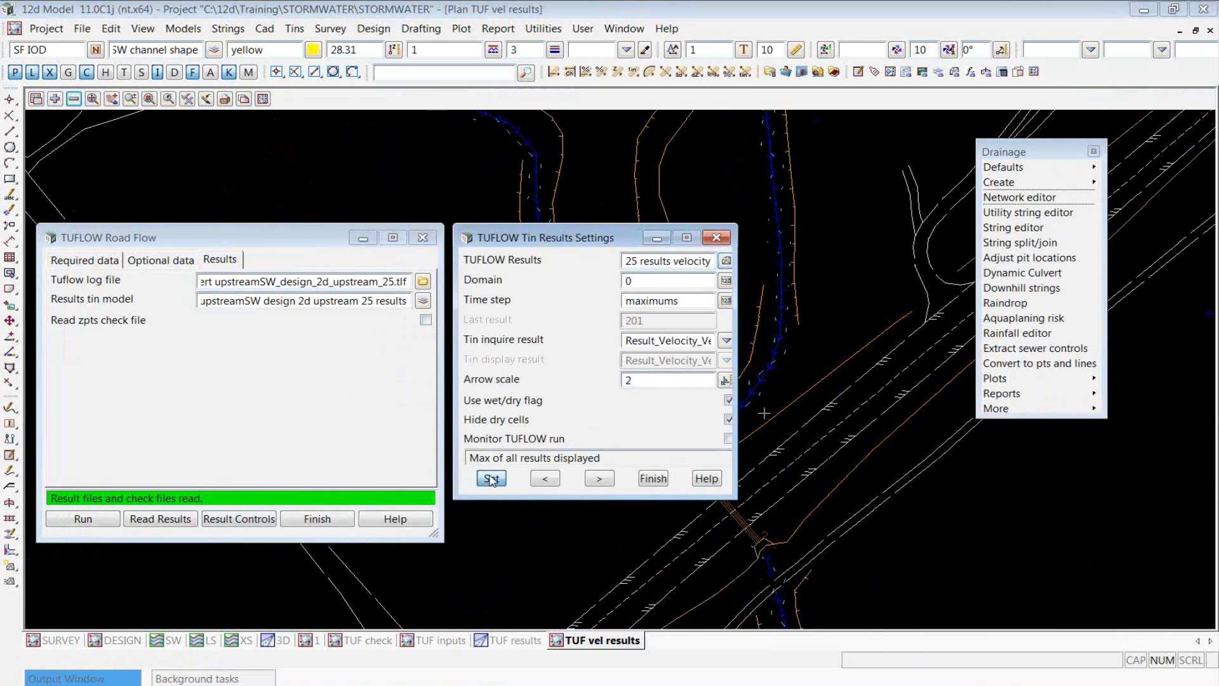
- Step the velocity results back from the maximums to time step 198, and set the time step to 100
drag(611, 247, 393, 118)
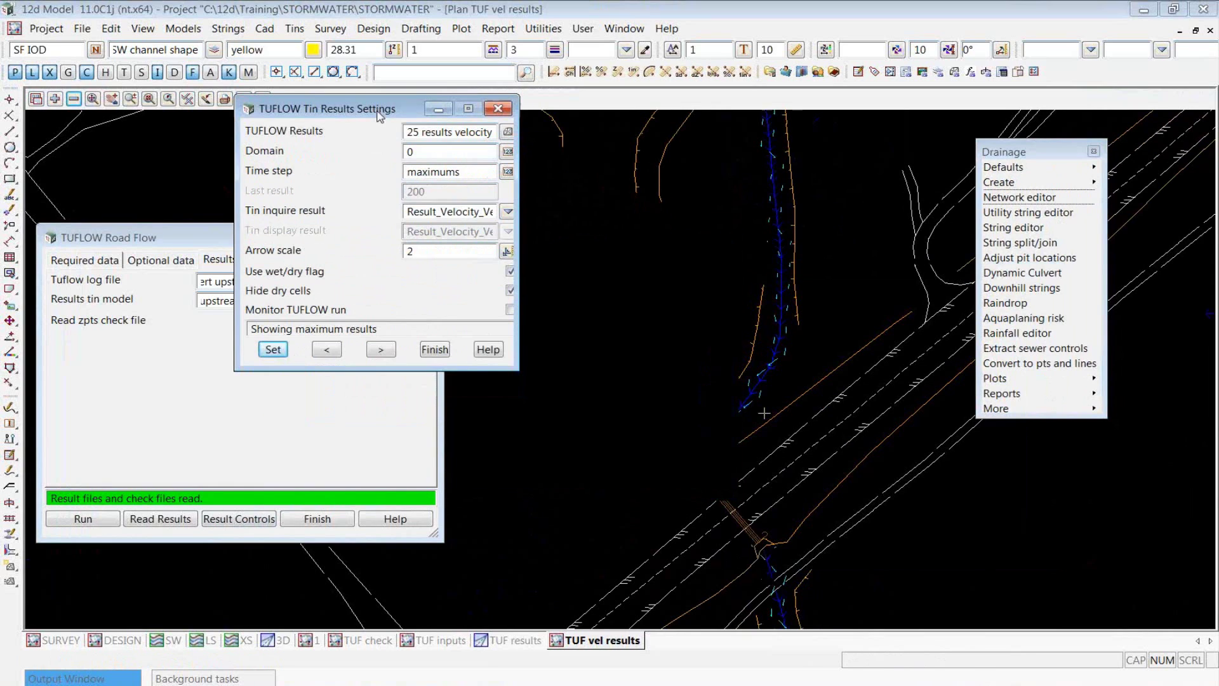
click(327, 349)
click(332, 352)
click(331, 352)
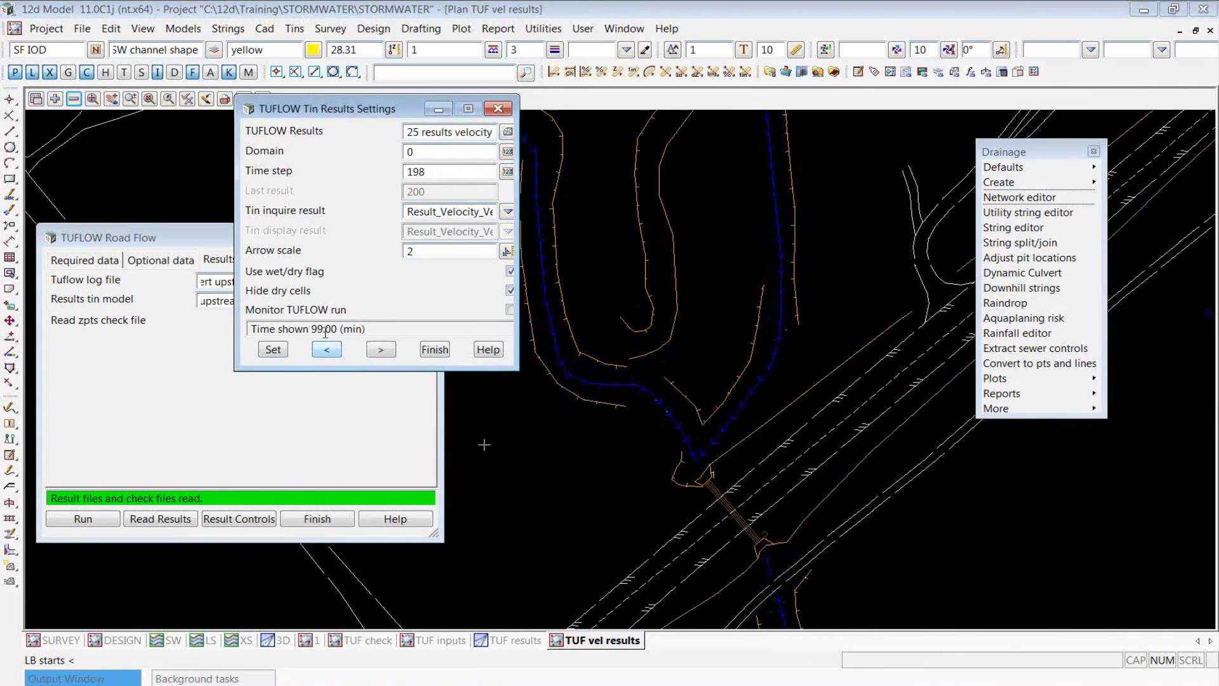
double_click(447, 175)
text(1)
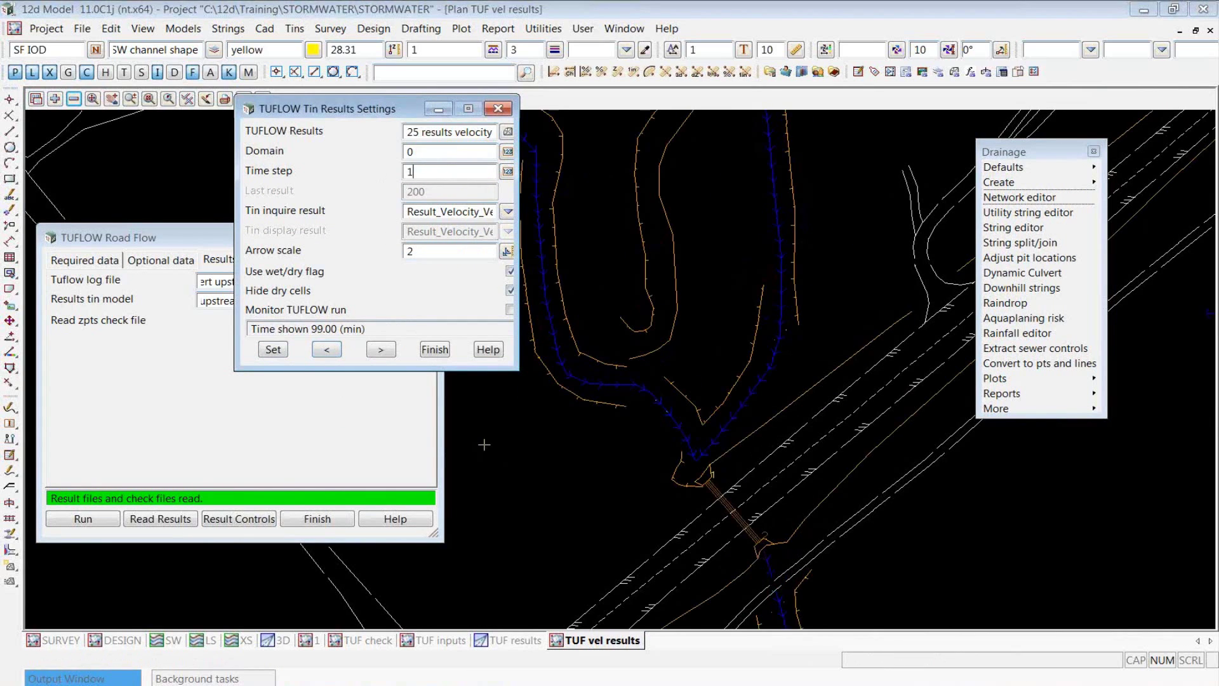
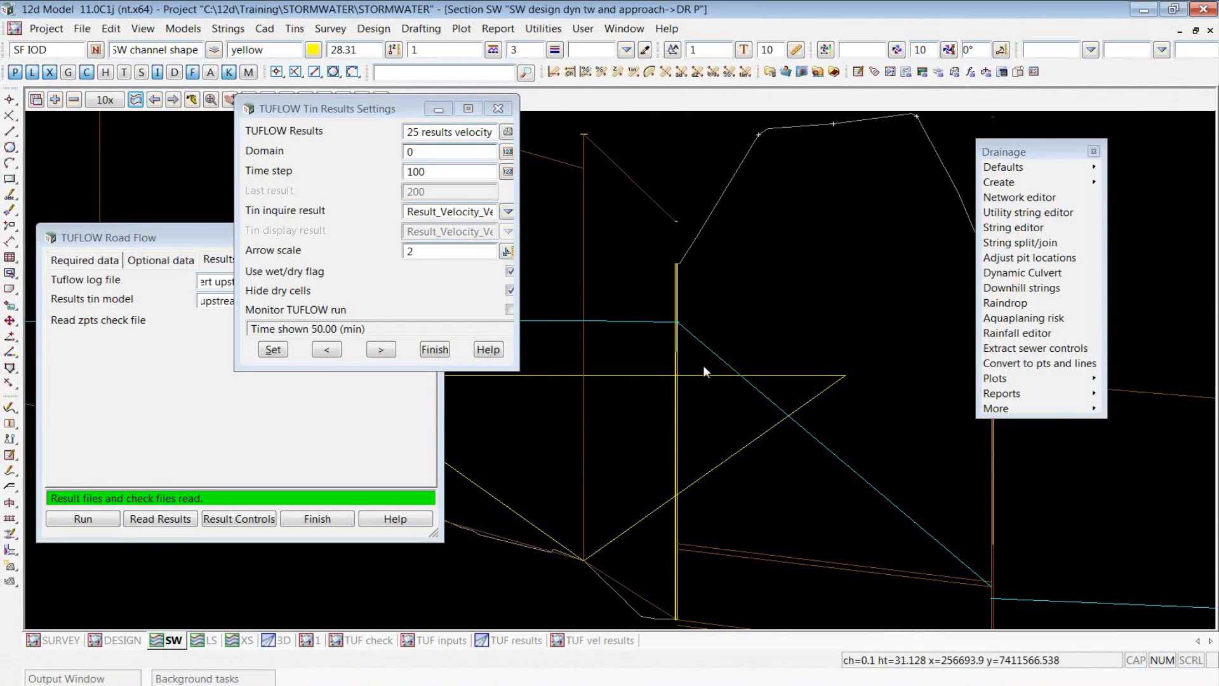
- Close the TUFLOW tin results settings and TUFLOW Road Flow over the SW section view
scroll(688, 406, down, 1)
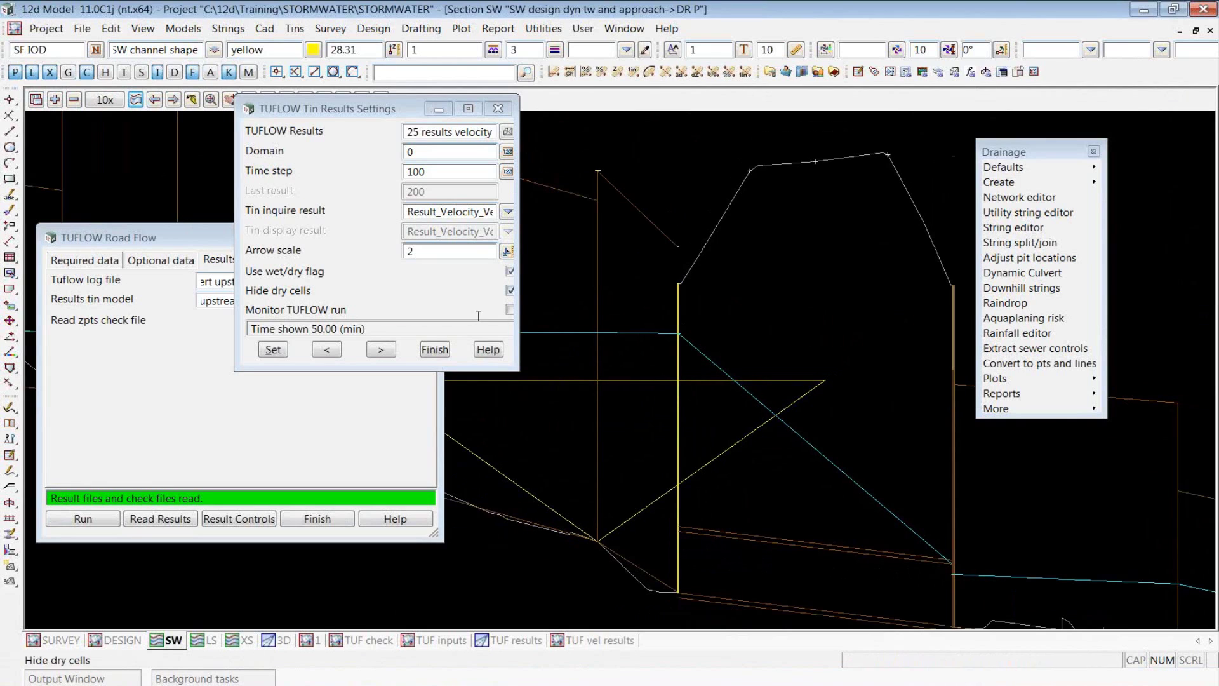
click(436, 352)
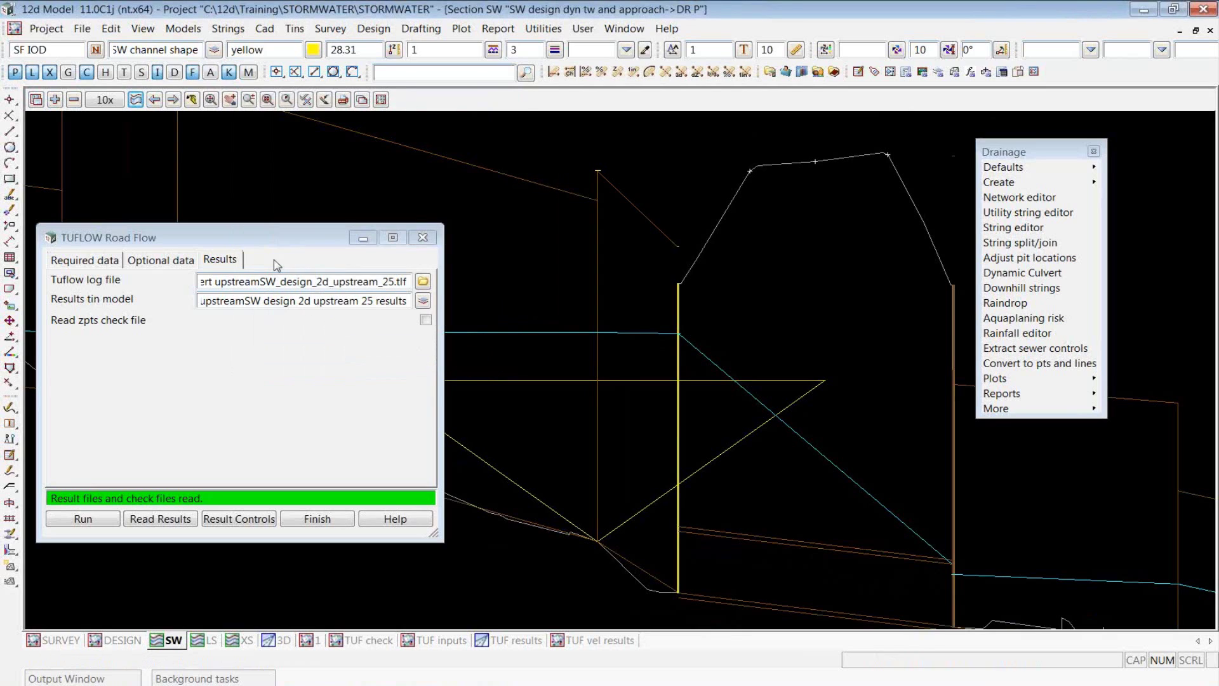
drag(278, 243, 708, 152)
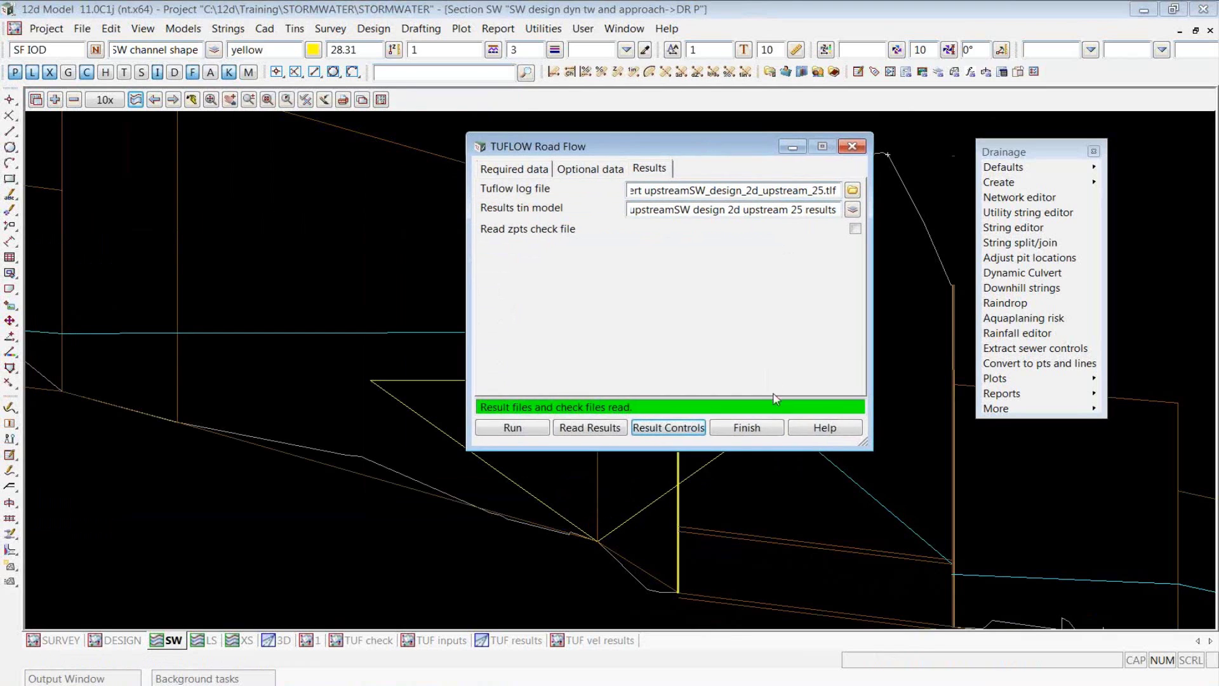
click(741, 430)
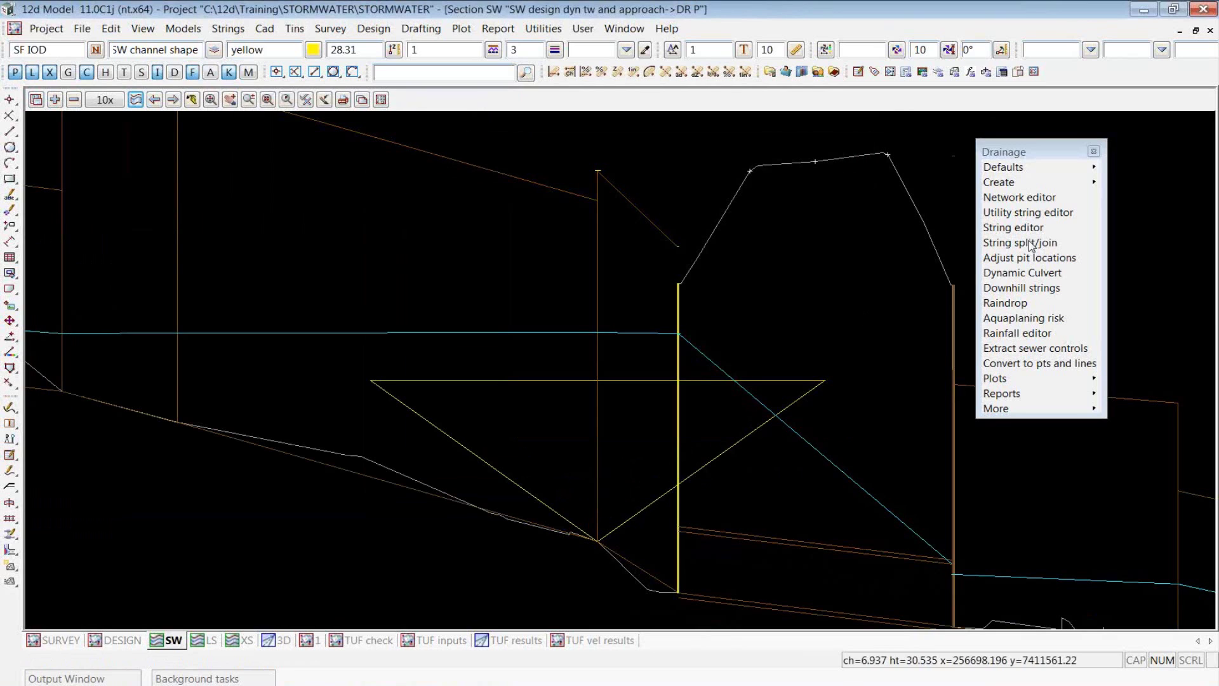
- Start the Drainage Network Editor and pick the culvert string at pit 17 for editing
click(1027, 201)
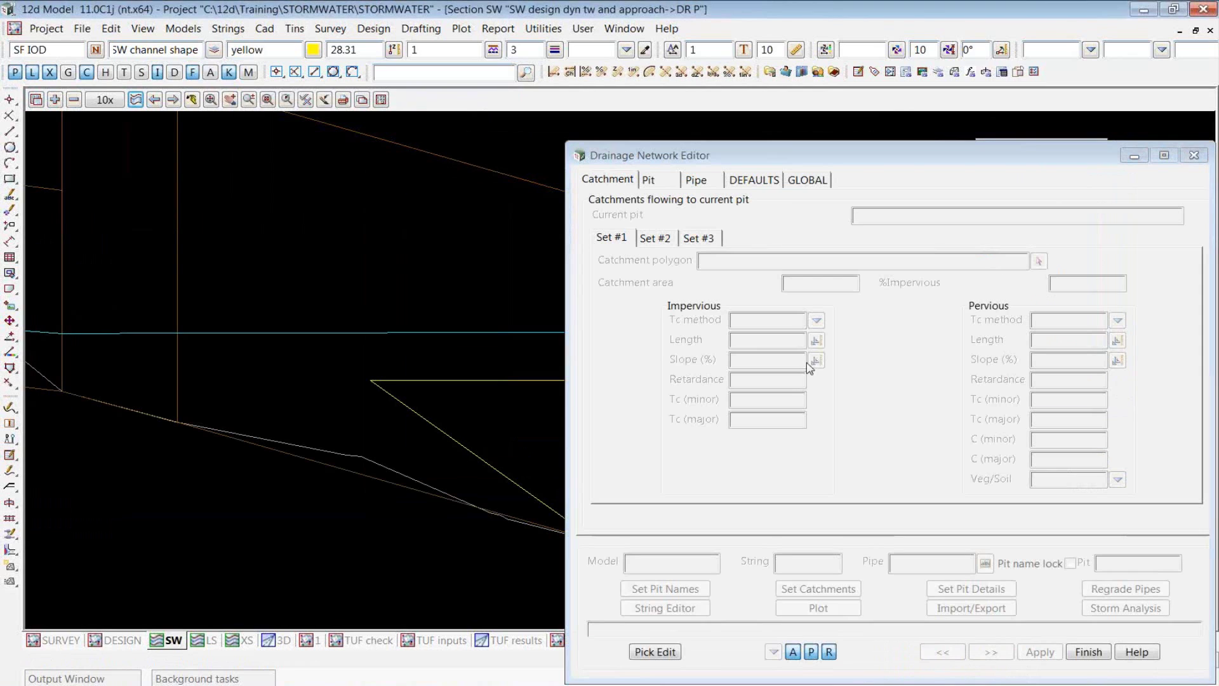
drag(780, 153, 139, 13)
click(694, 613)
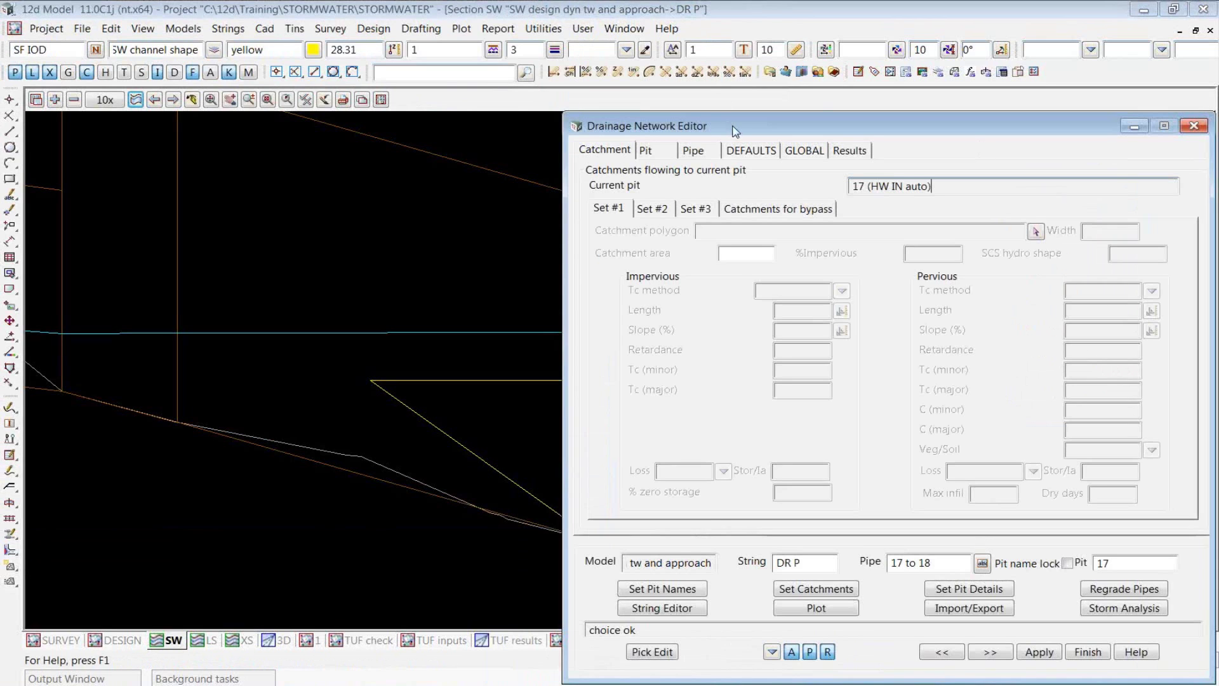
drag(735, 132, 604, 53)
- Review the main settings of pit 17 and the inlet, outlet and minor loss fields of pipe 17 to 18
click(514, 72)
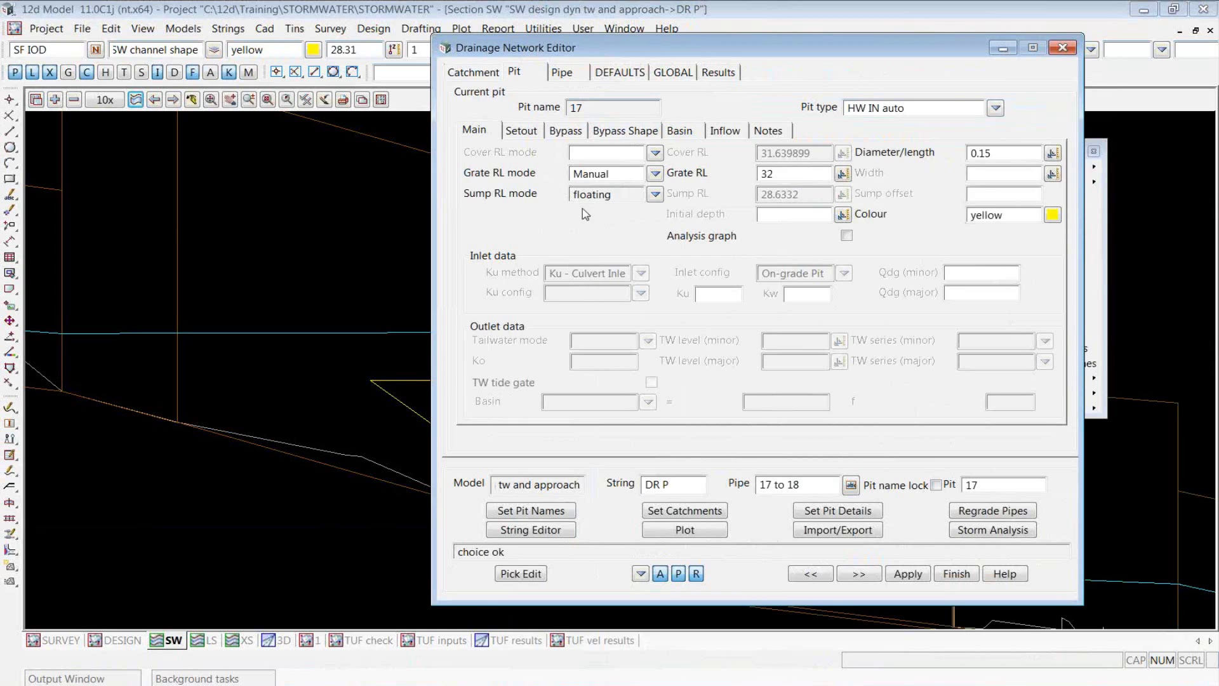
click(578, 73)
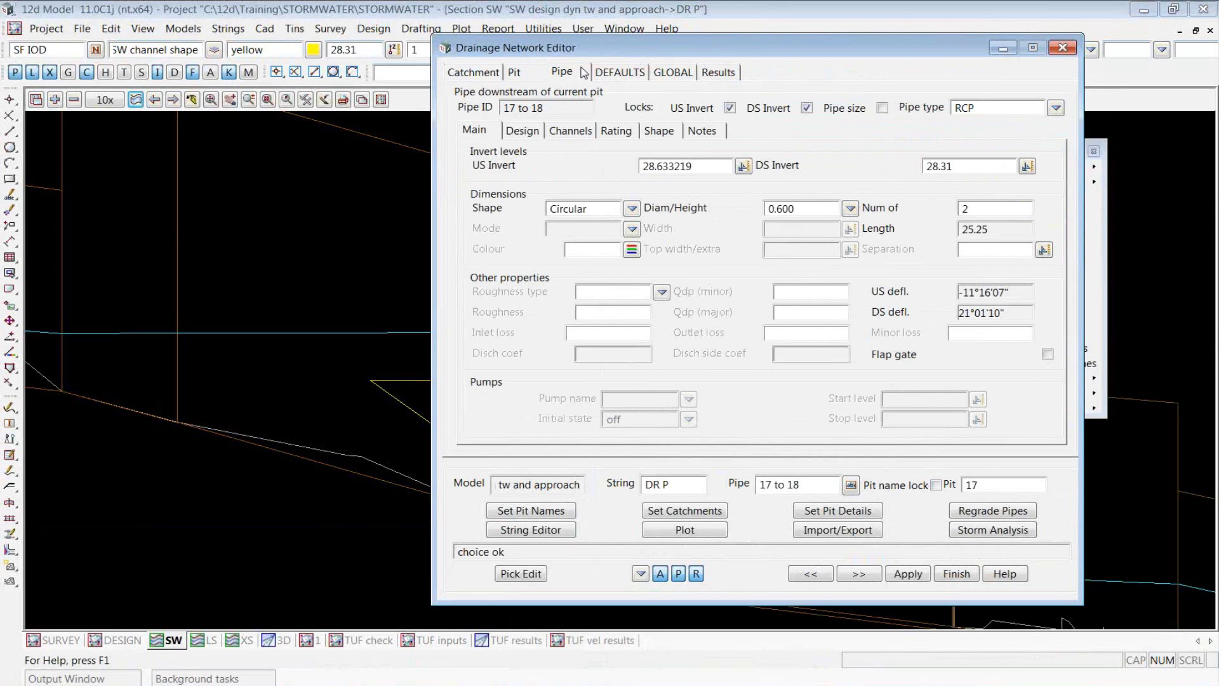
click(595, 335)
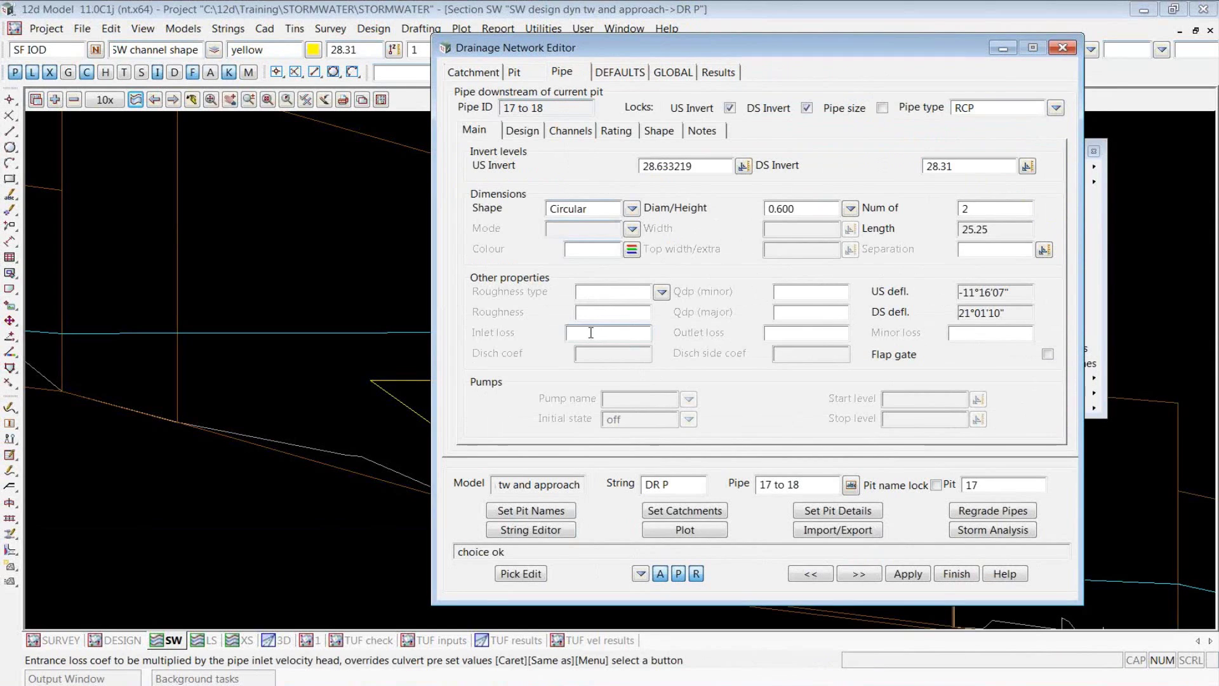
click(802, 337)
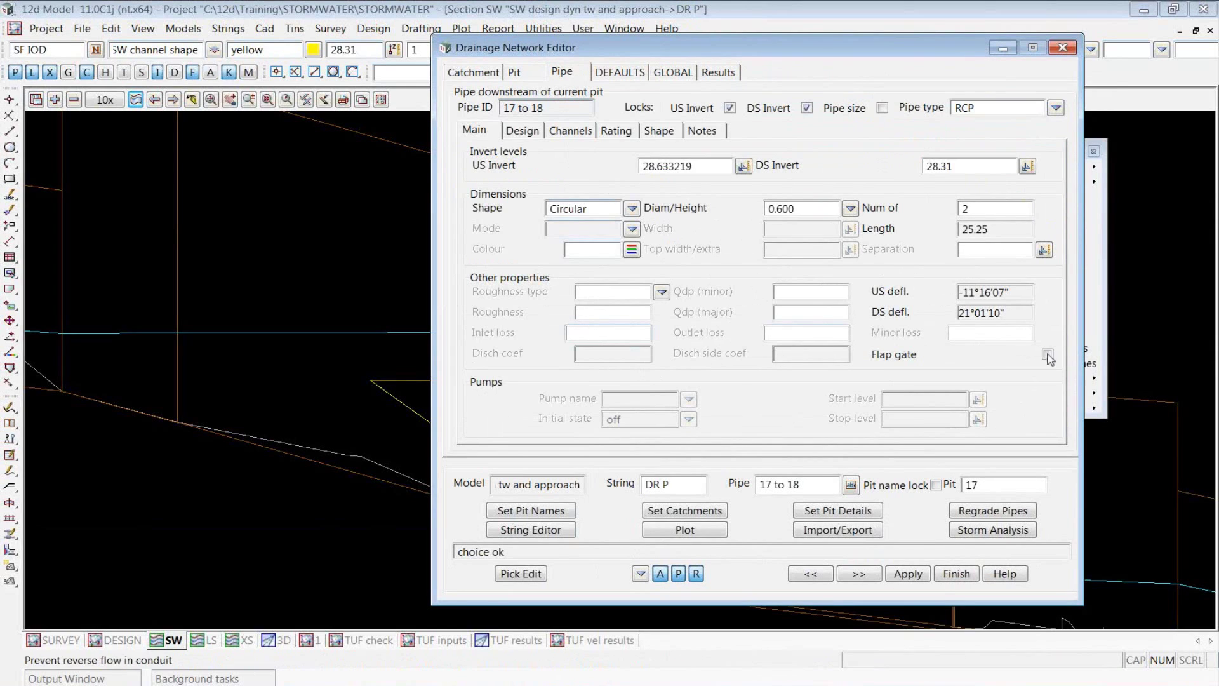
click(1003, 337)
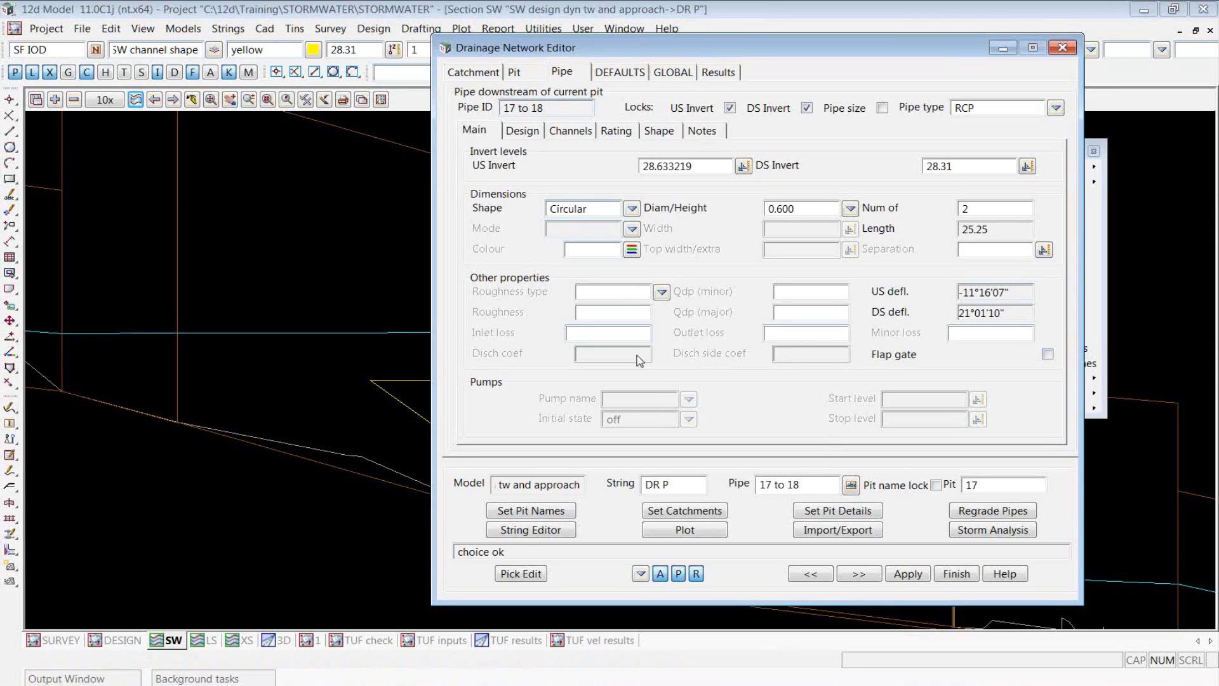
- Check the inlet and outlet loss fields of pipe 17 to 18, and start the Rainfall File Editor
click(629, 329)
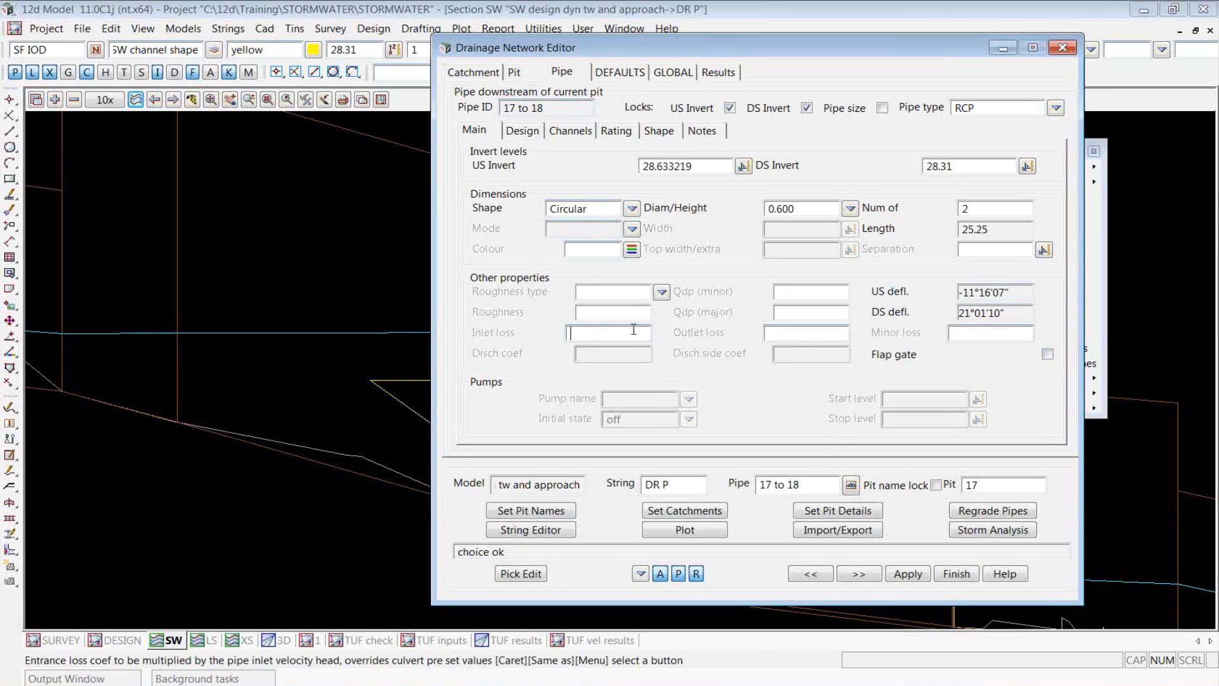
click(829, 331)
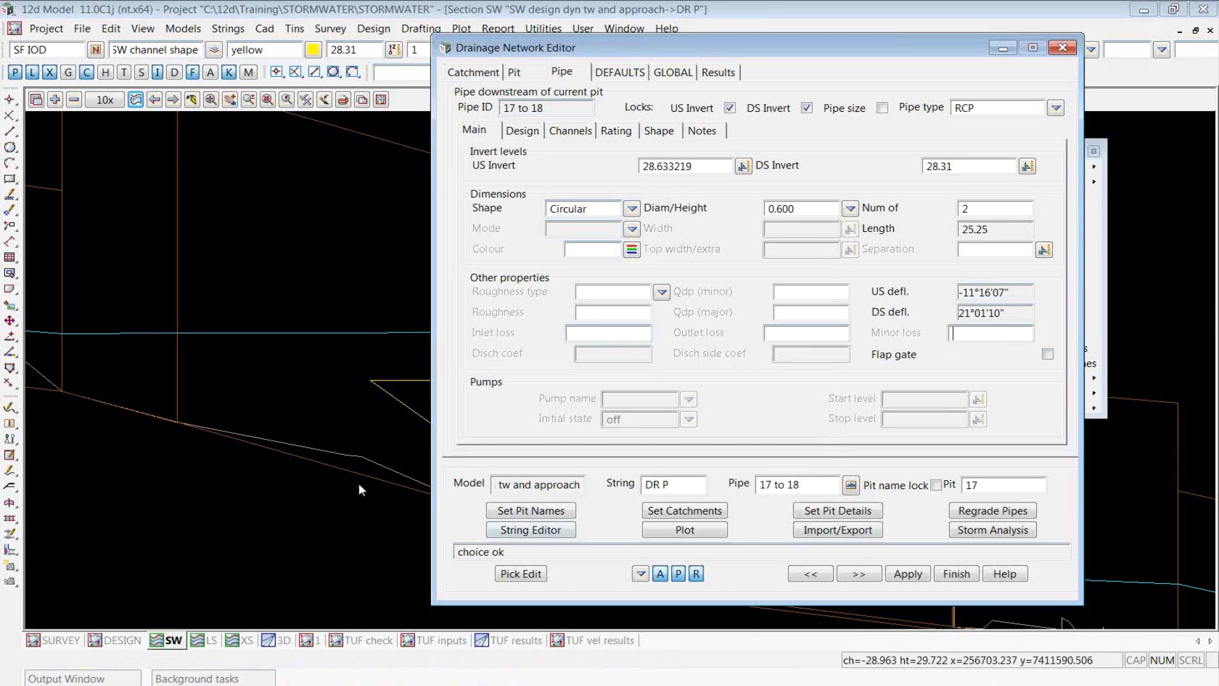
click(11, 534)
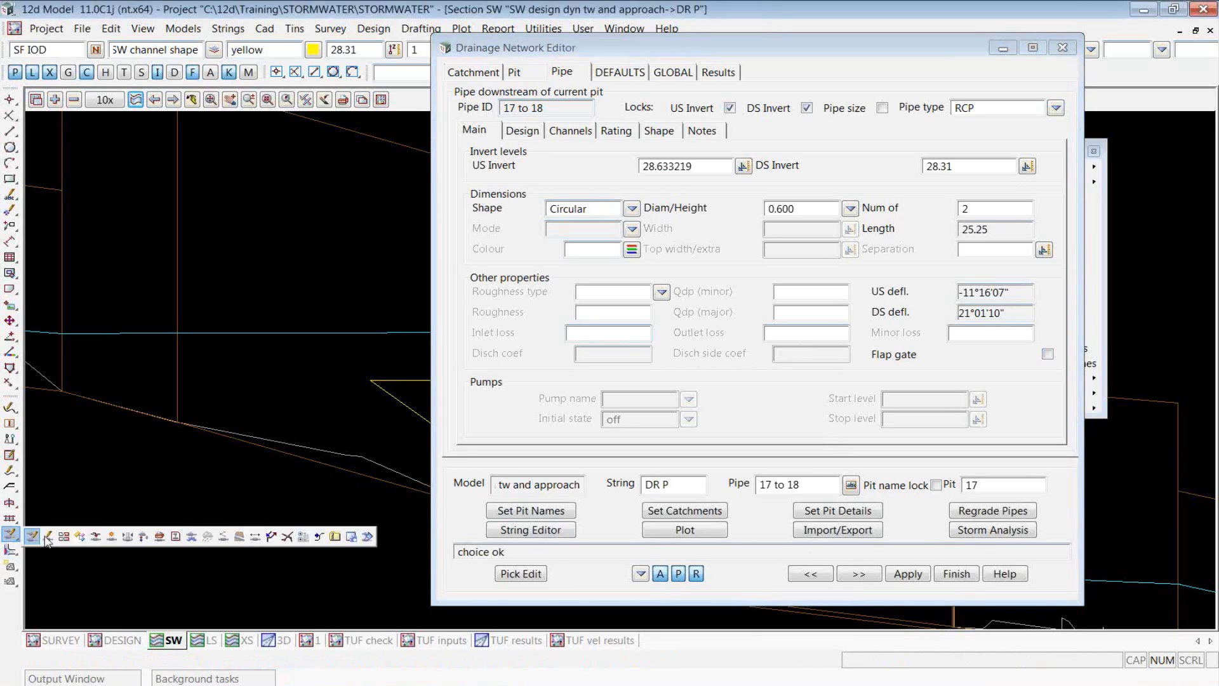
click(208, 537)
drag(404, 224, 307, 99)
- Load the library rainfall file AUS NSW The Entrance.12dhydro into the Rainfall File Editor and read it
click(427, 128)
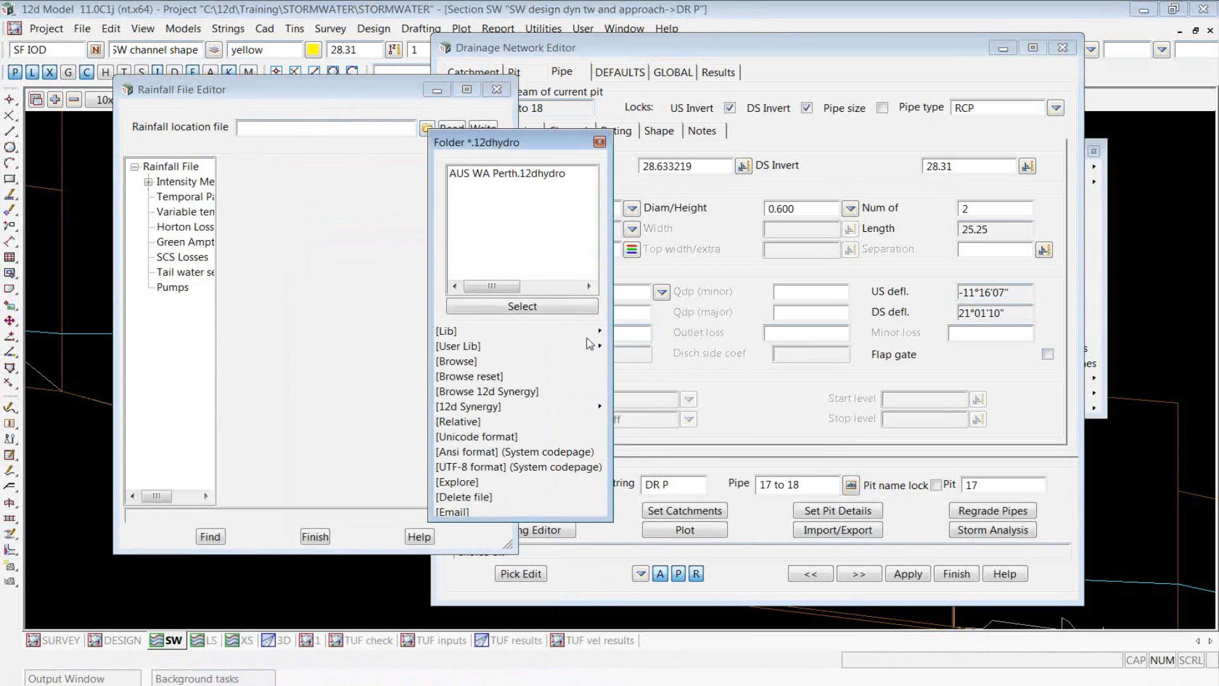
mouse_move(603, 340)
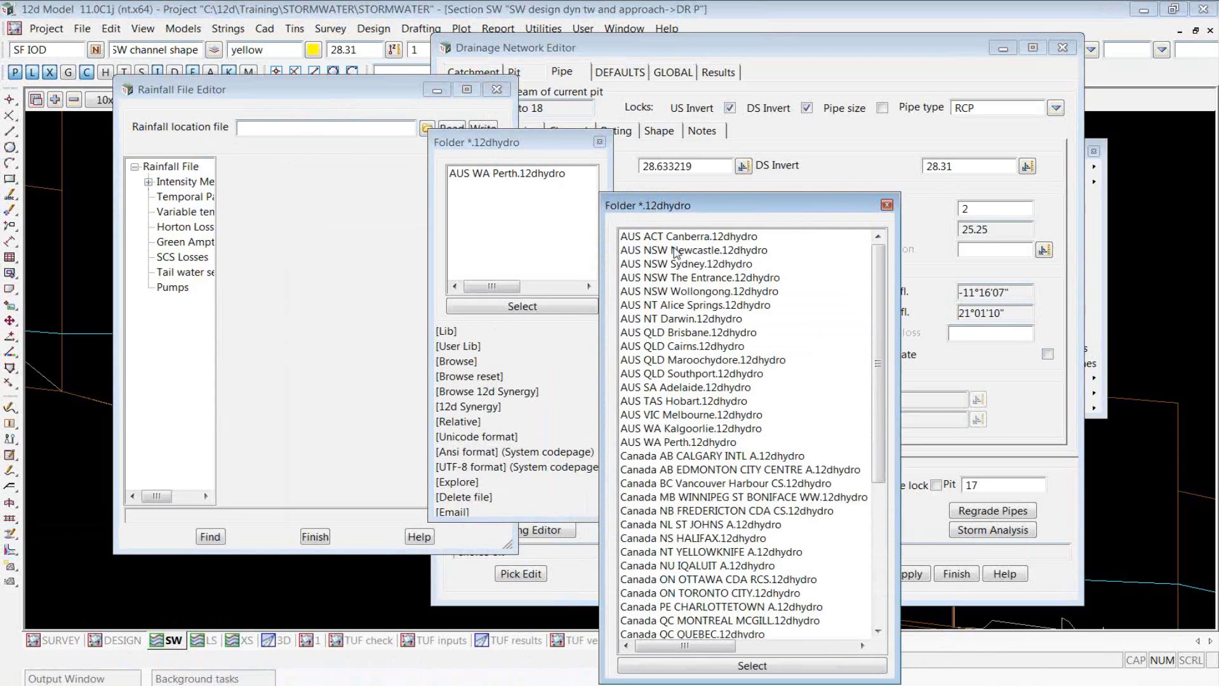
click(681, 279)
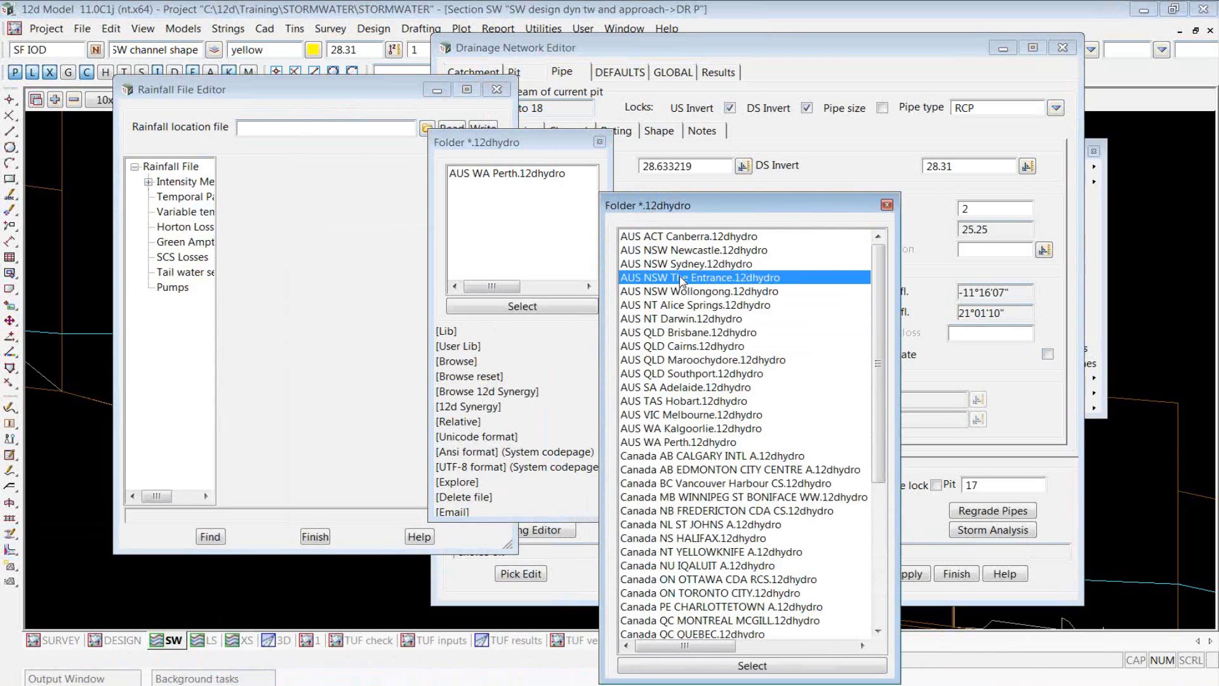
double_click(687, 280)
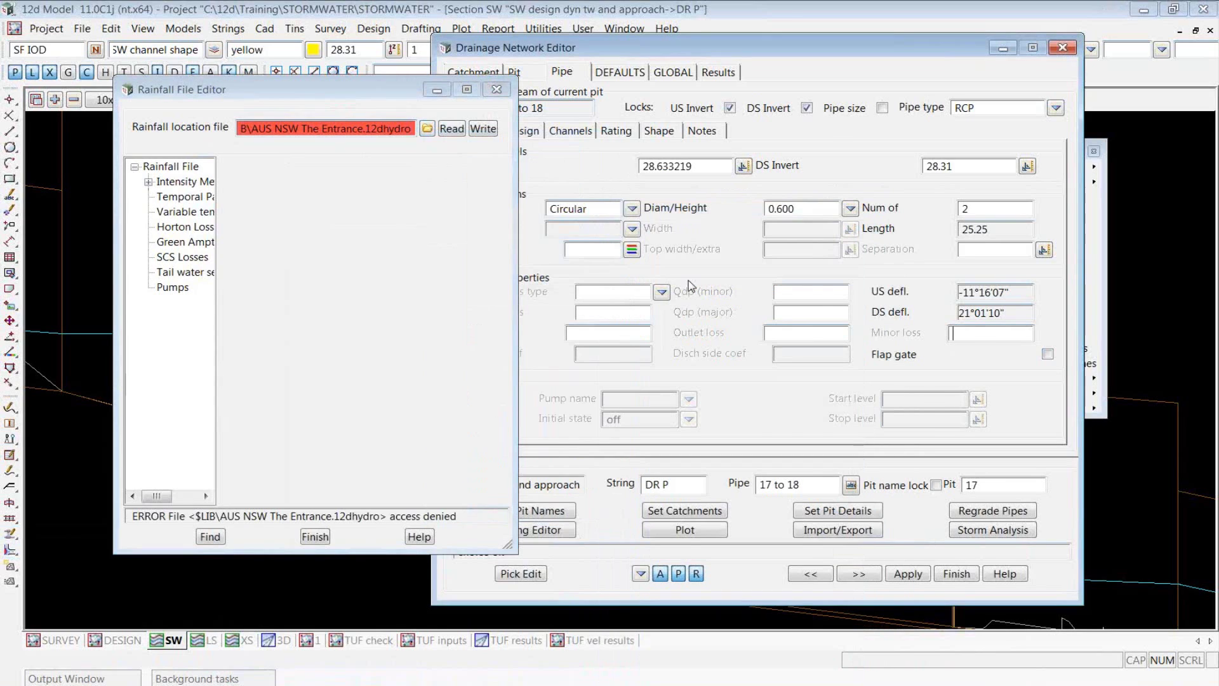
drag(299, 93, 236, 30)
drag(631, 54, 742, 44)
click(391, 67)
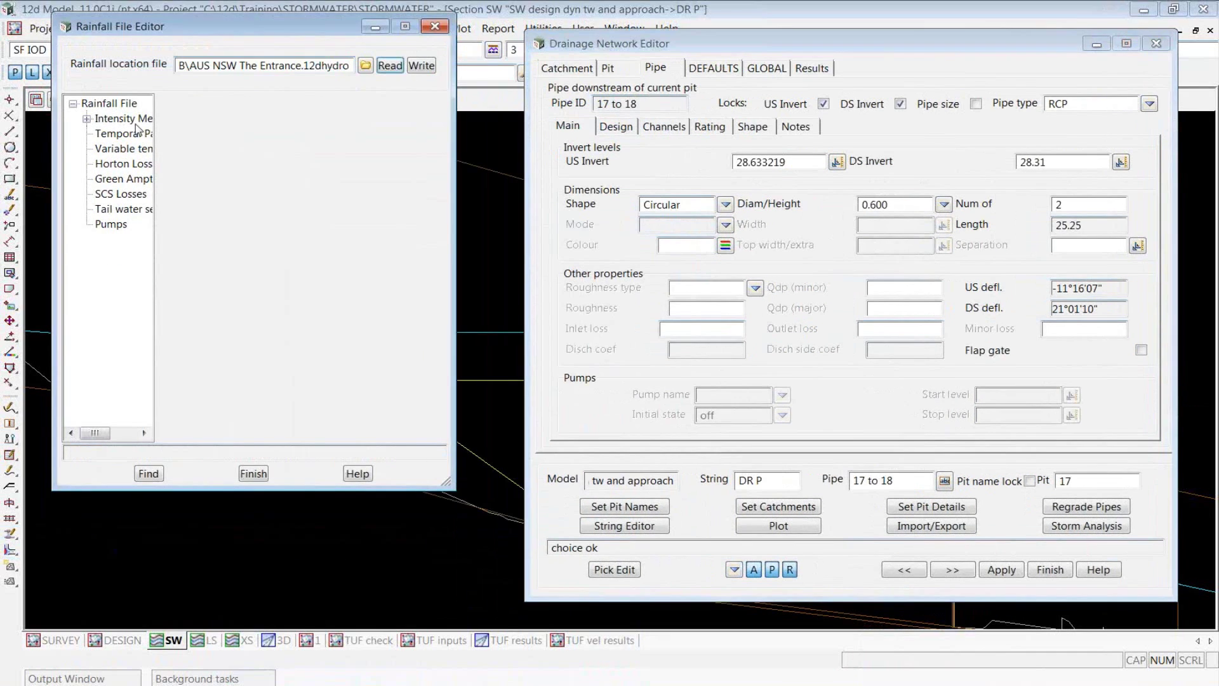
- Show the IFD table among the rainfall file's intensity methods and clear all of its cells
click(87, 118)
click(136, 136)
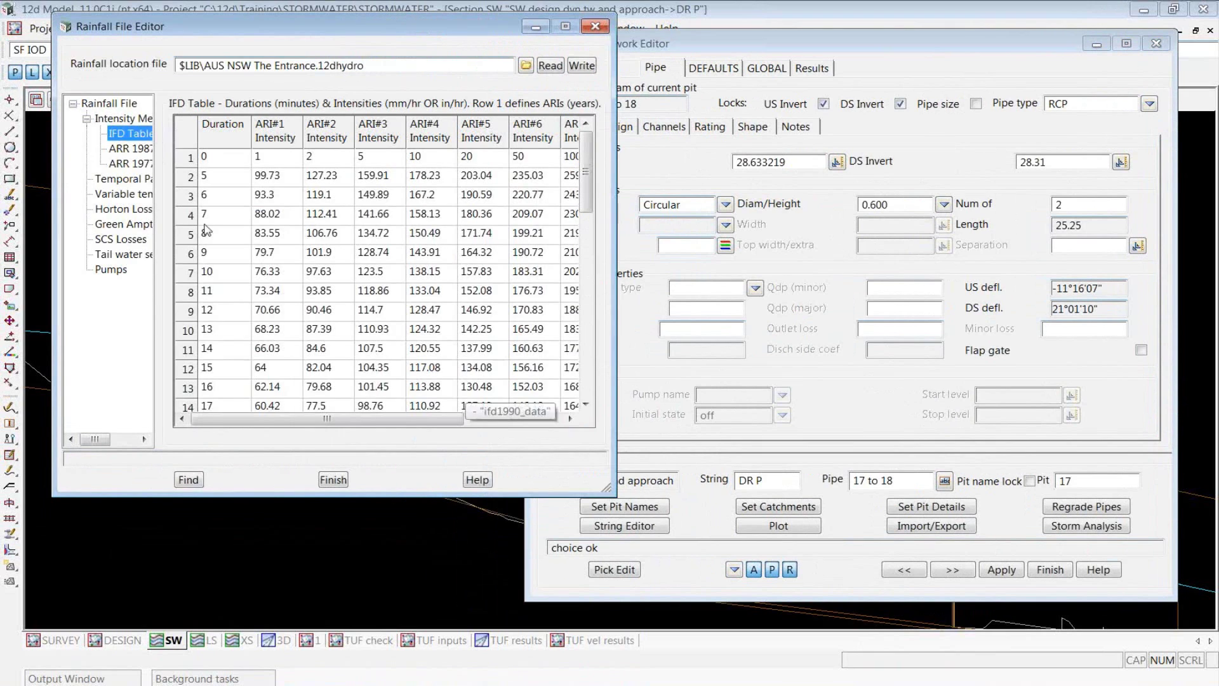
click(182, 137)
right_click(182, 138)
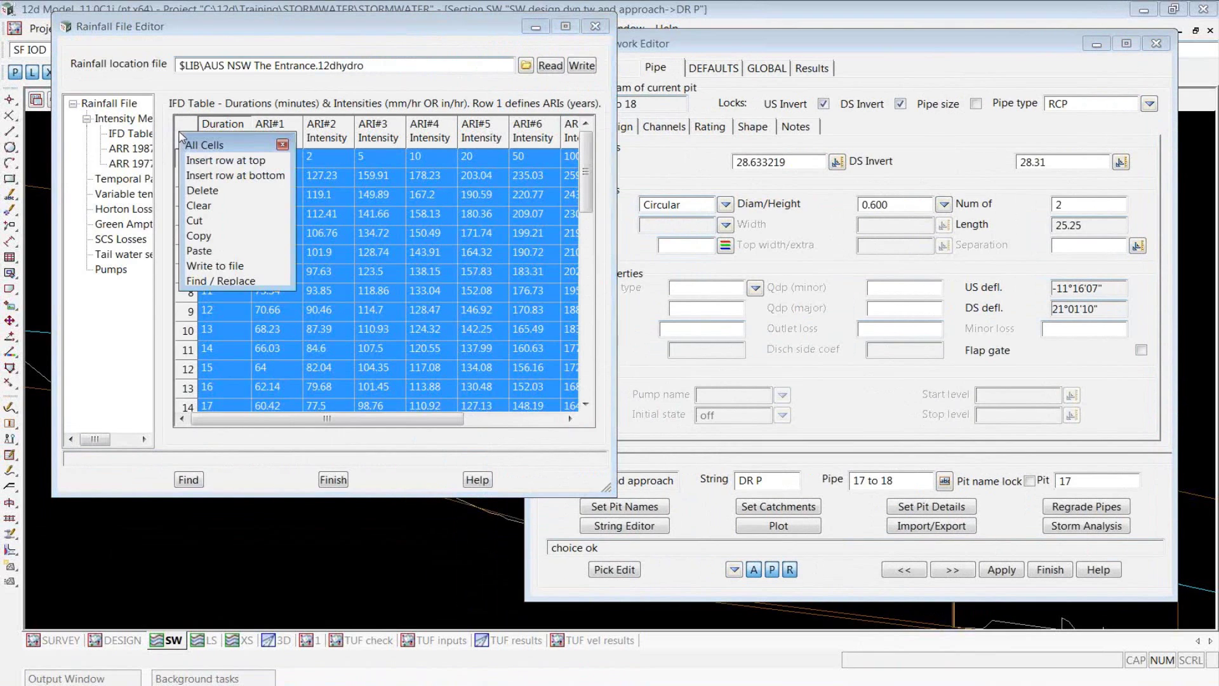
click(199, 204)
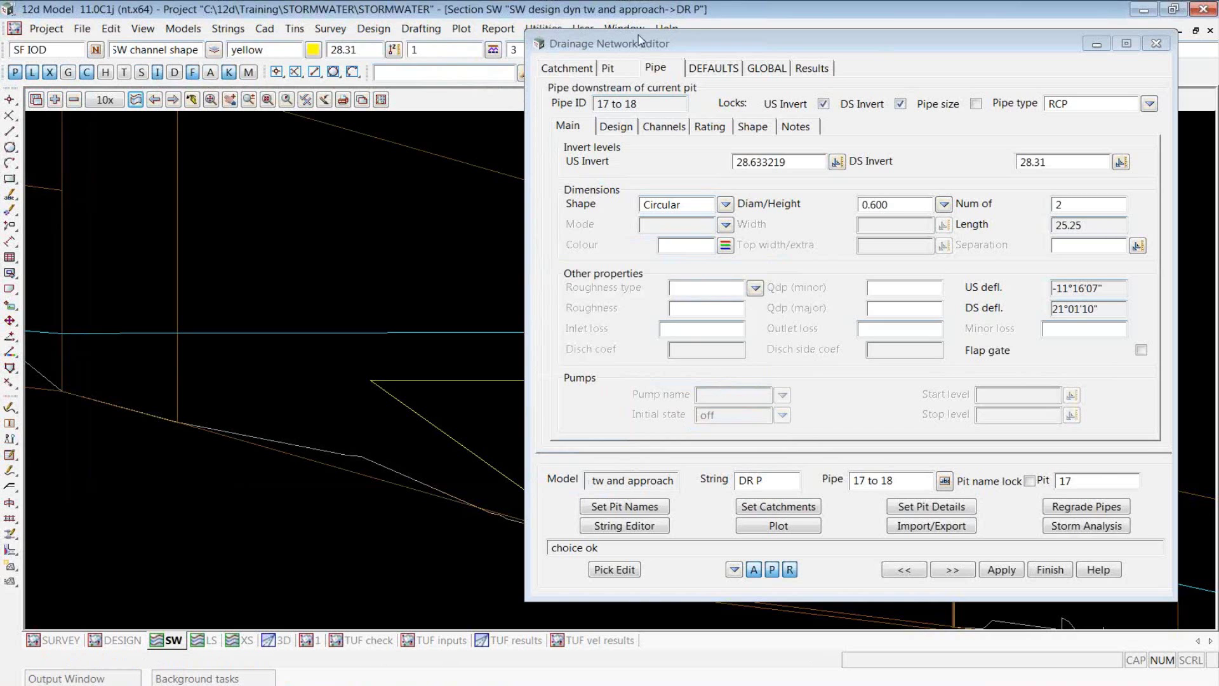
- Start the drainage Dynamic Culvert design tool and arrange it beside the Drainage Network Editor
drag(646, 43, 706, 32)
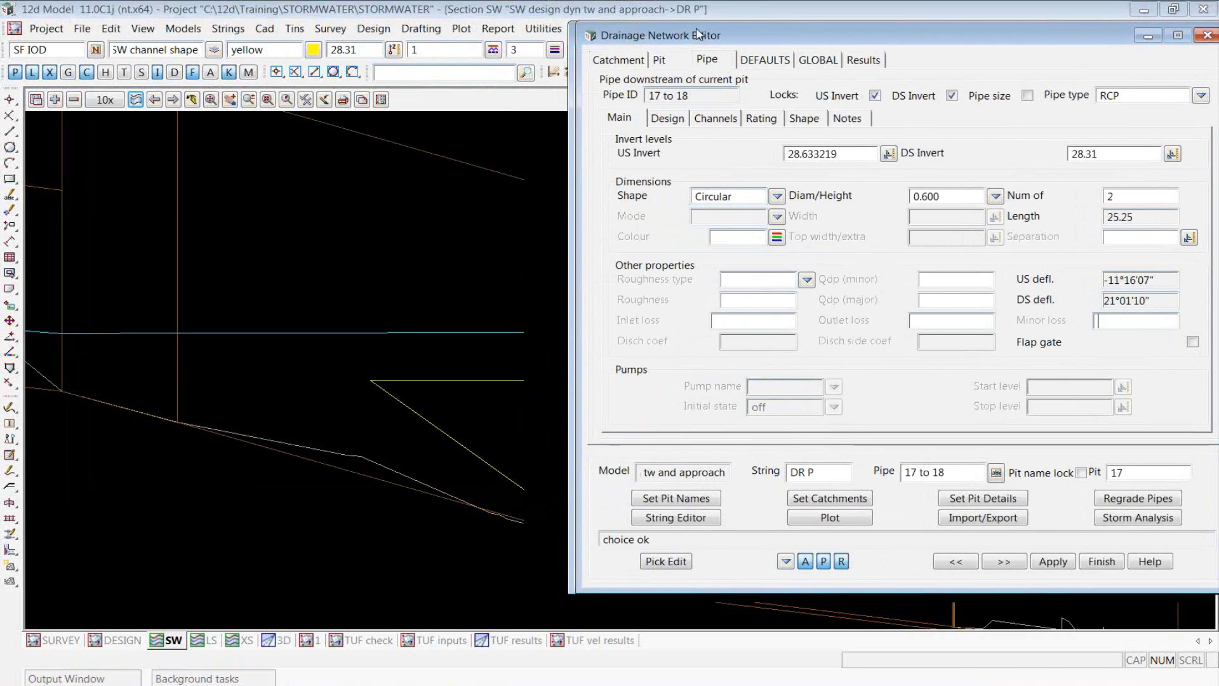
click(374, 29)
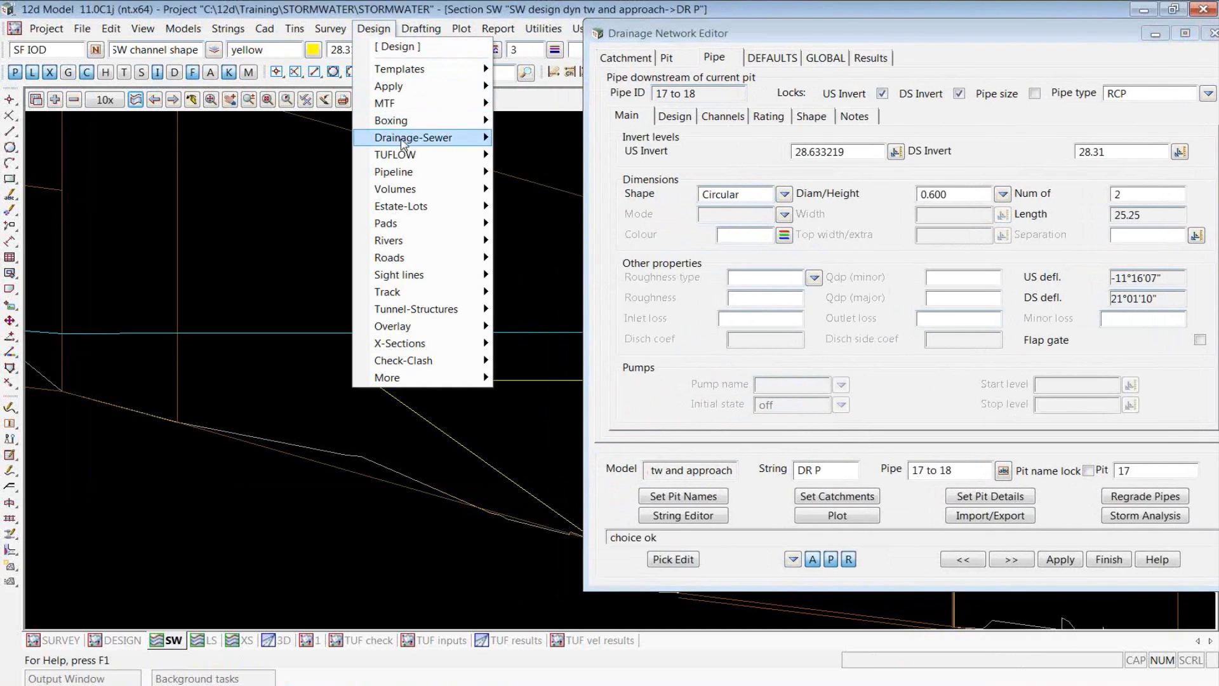
mouse_move(414, 140)
click(544, 138)
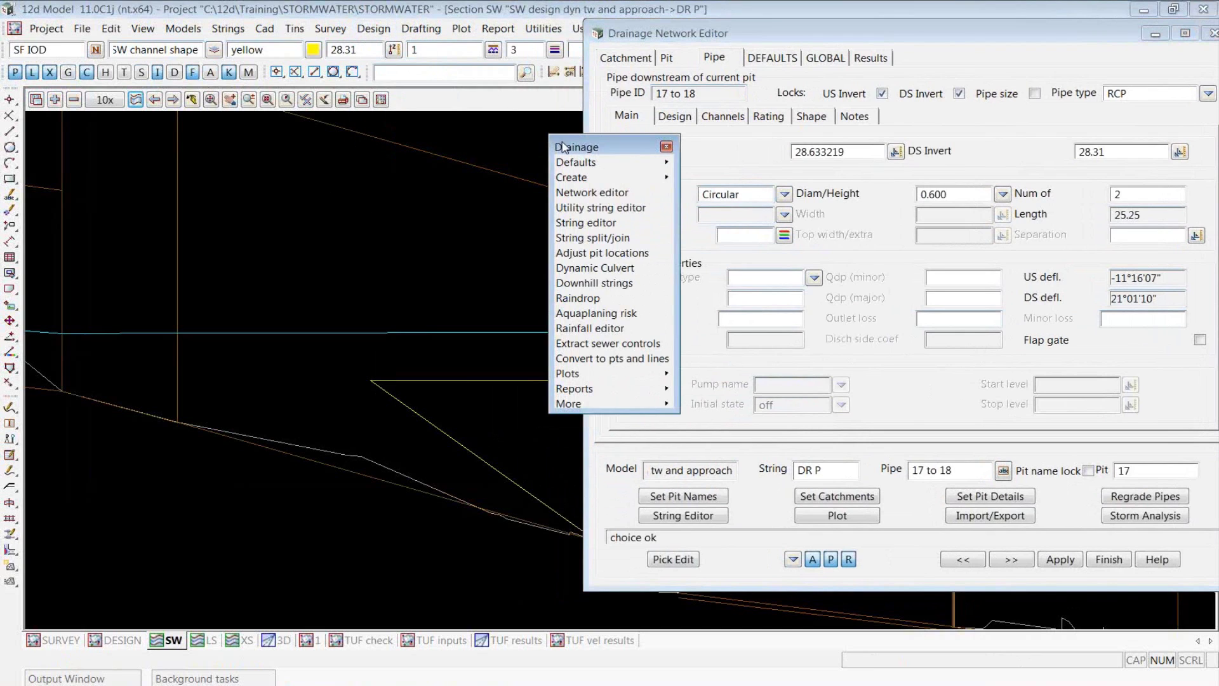
drag(548, 151, 369, 140)
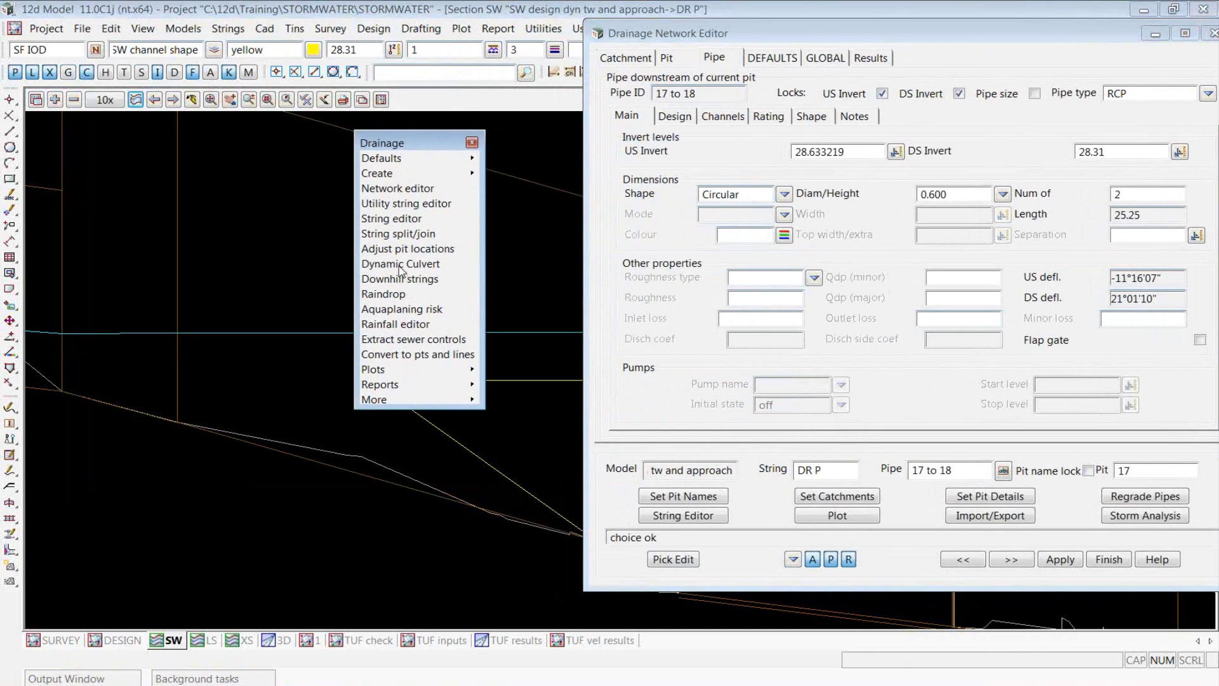
click(400, 264)
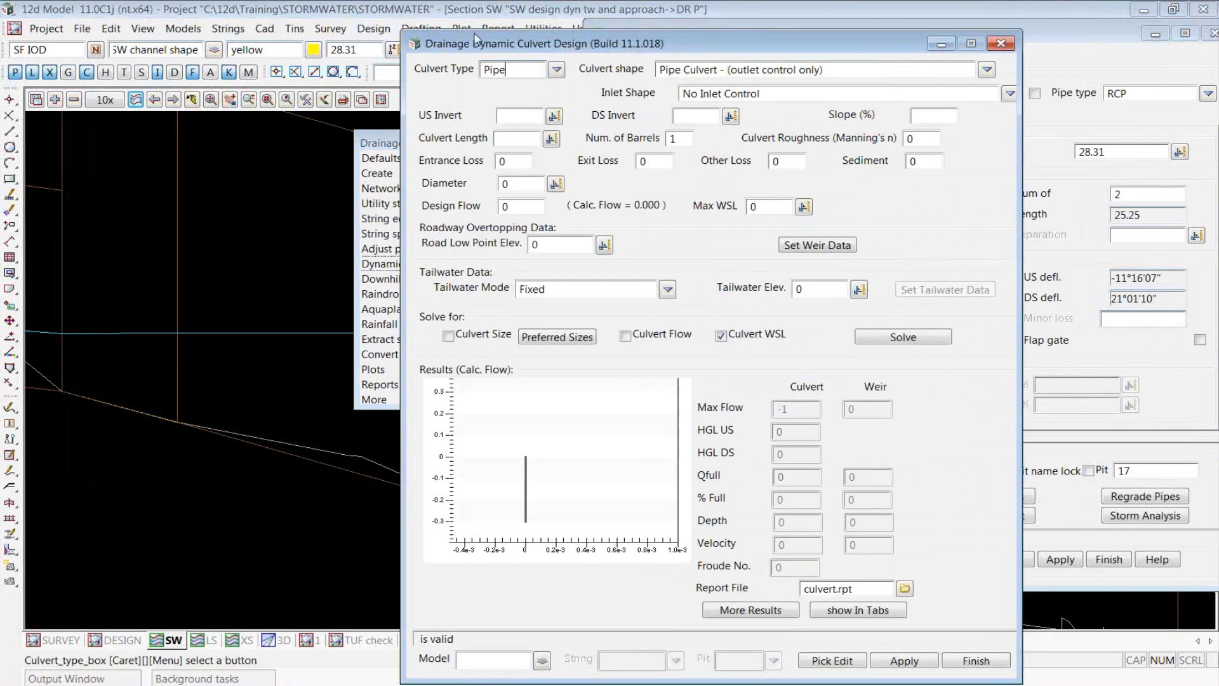
drag(475, 39, 119, 5)
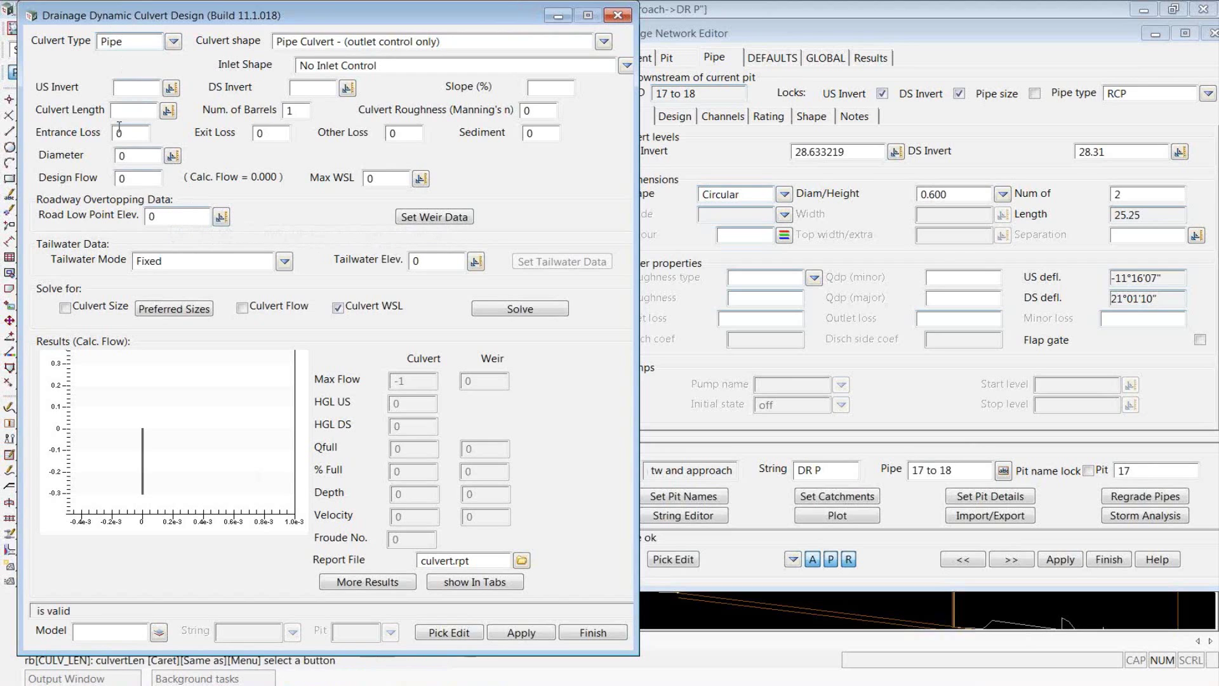
- Review the entrance loss and sediment fields and the weir types offered in the culvert's weir data
click(118, 132)
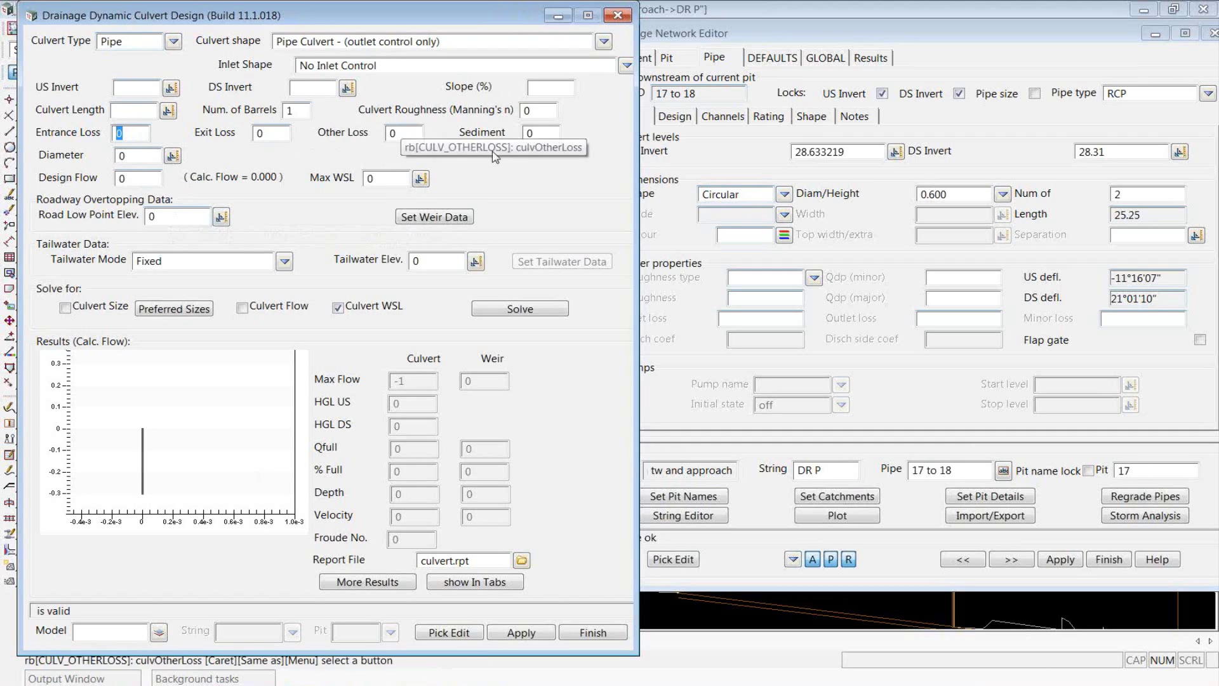
click(552, 135)
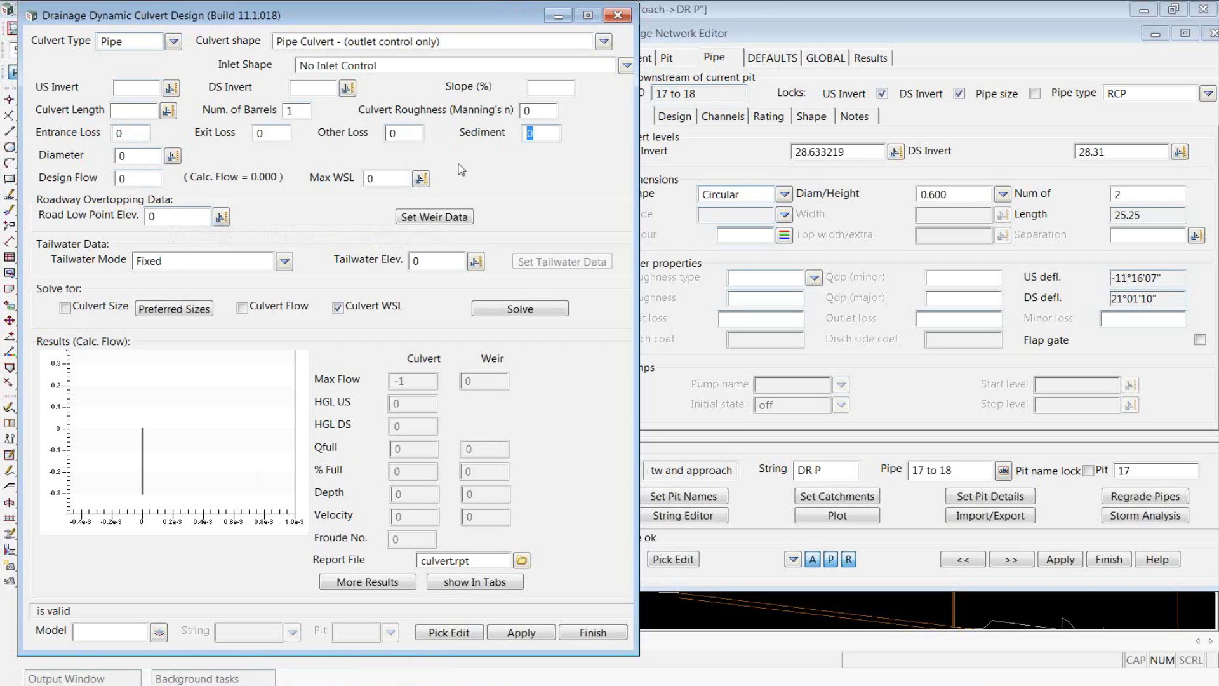
click(456, 218)
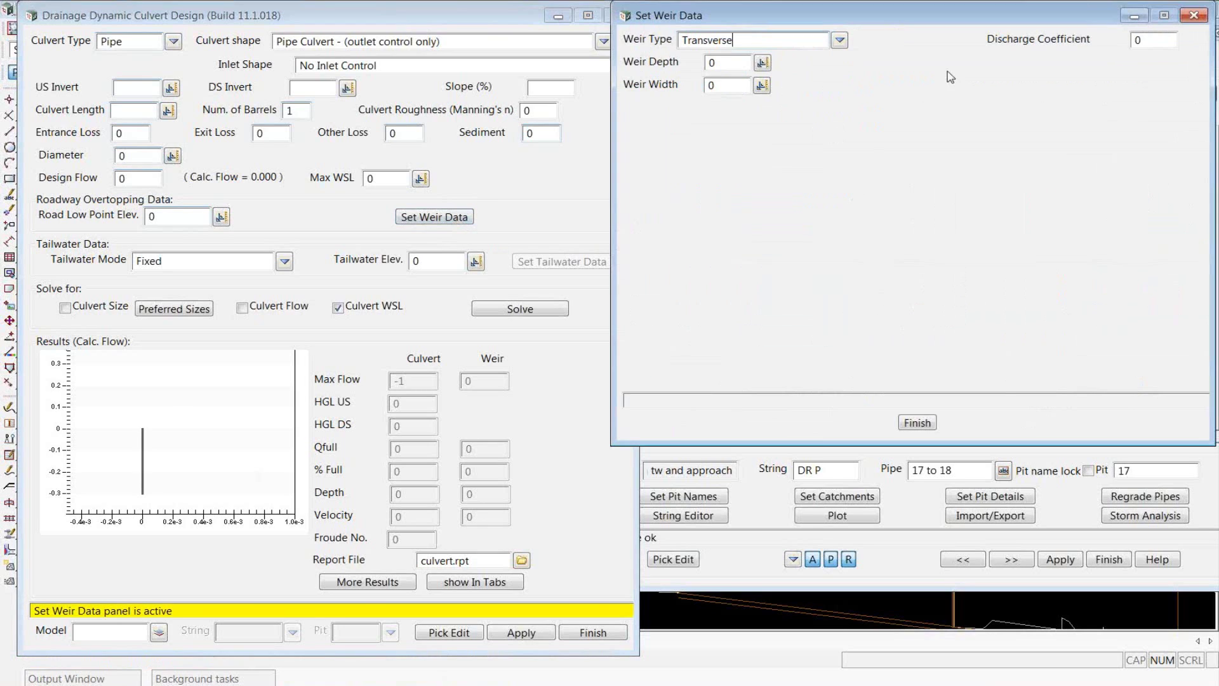
click(840, 41)
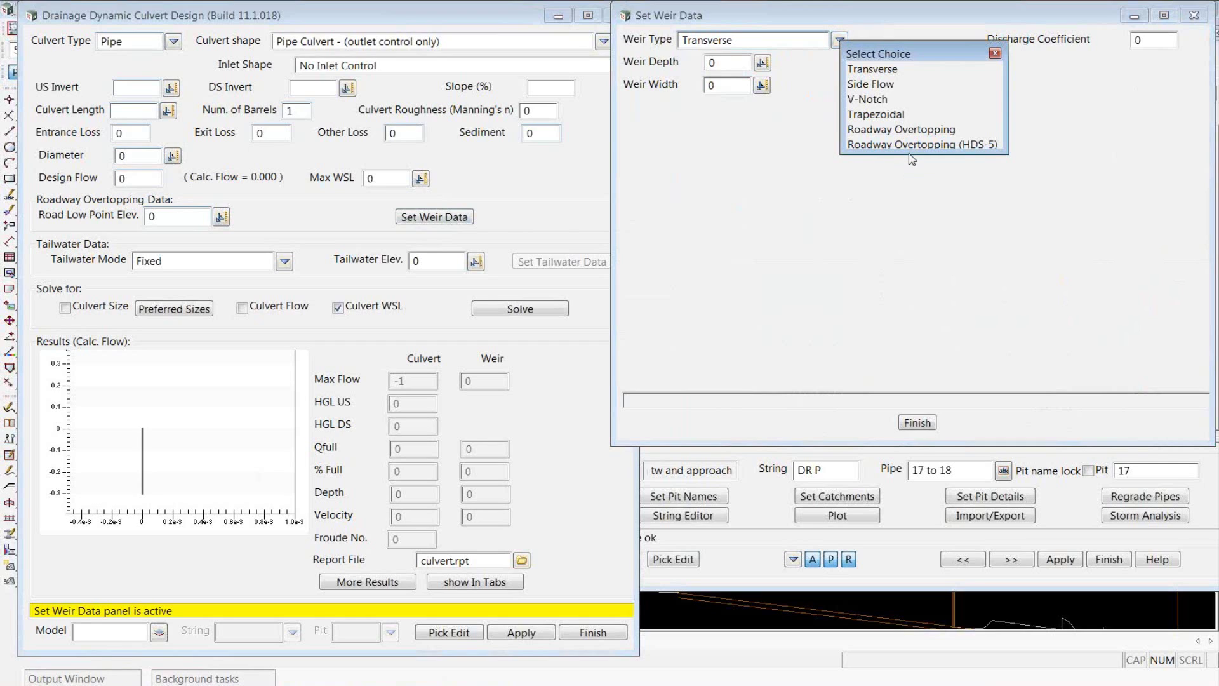
click(995, 53)
click(1194, 17)
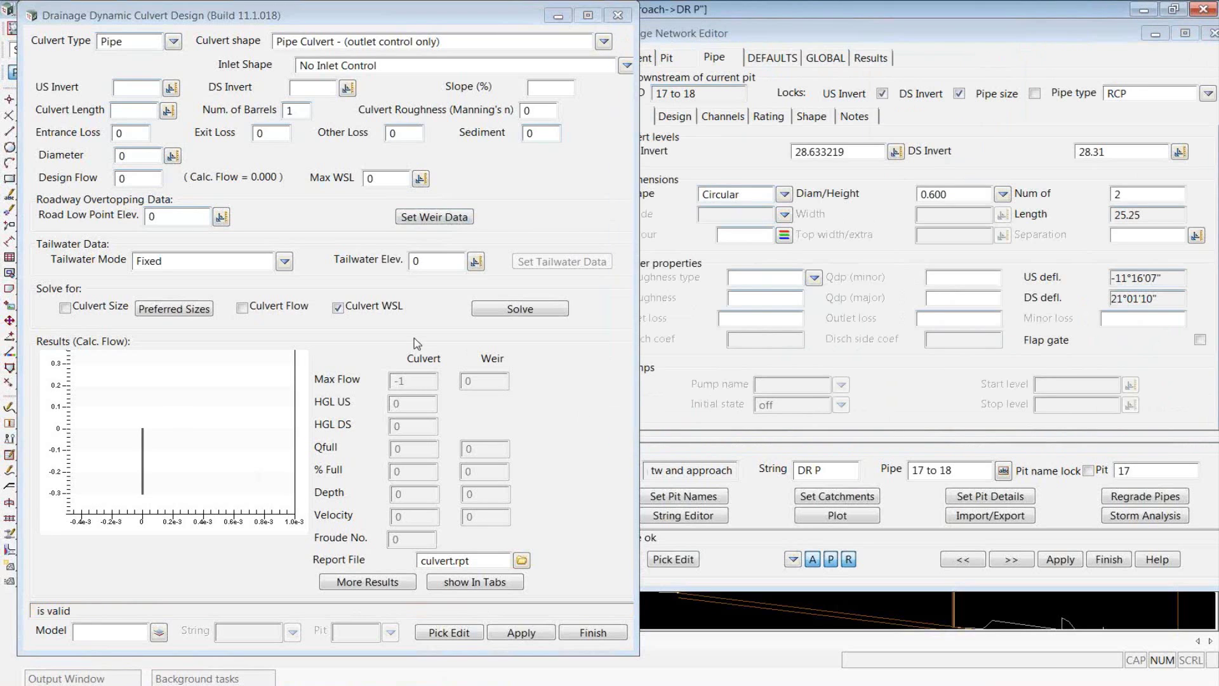
- Review the available culvert types and the US invert field of the dynamic culvert design, and return to the Drainage Network Editor
click(174, 42)
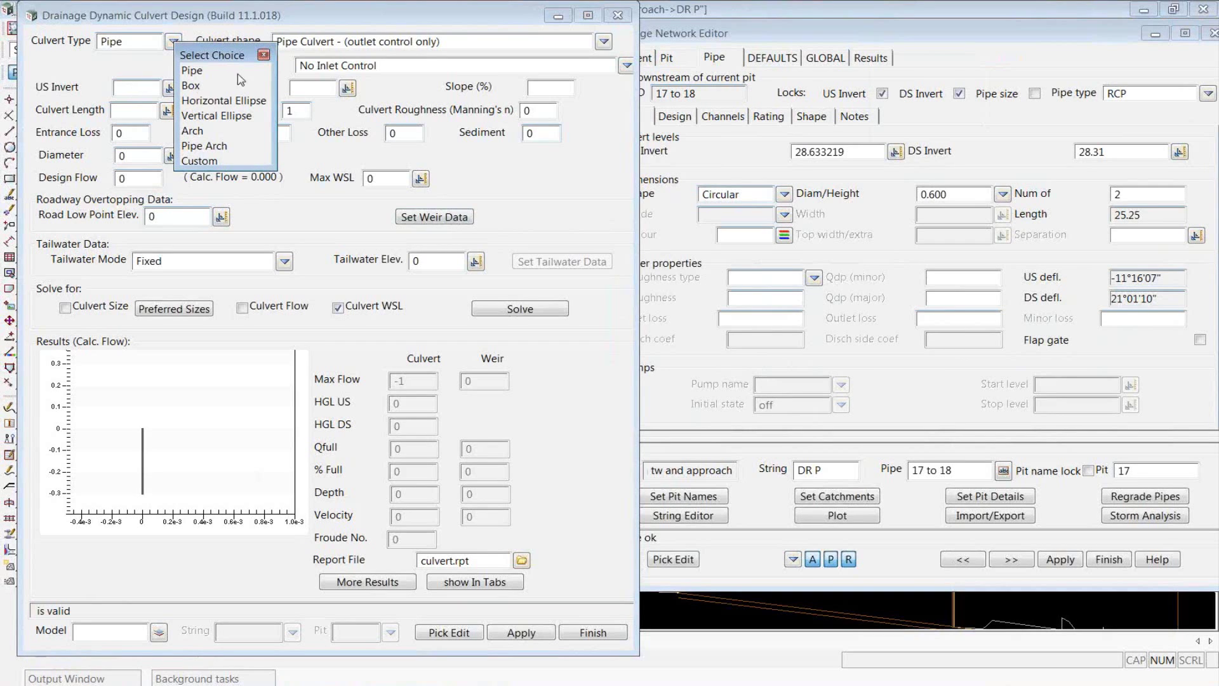
click(264, 55)
drag(289, 19, 305, 30)
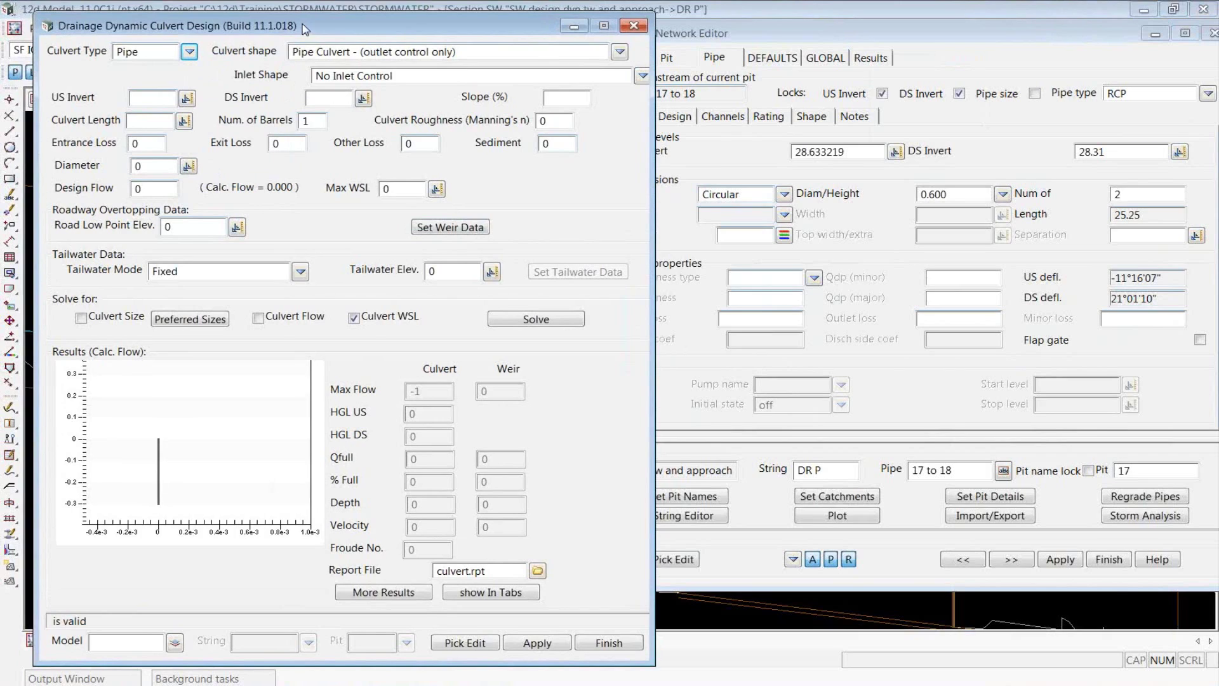
click(143, 100)
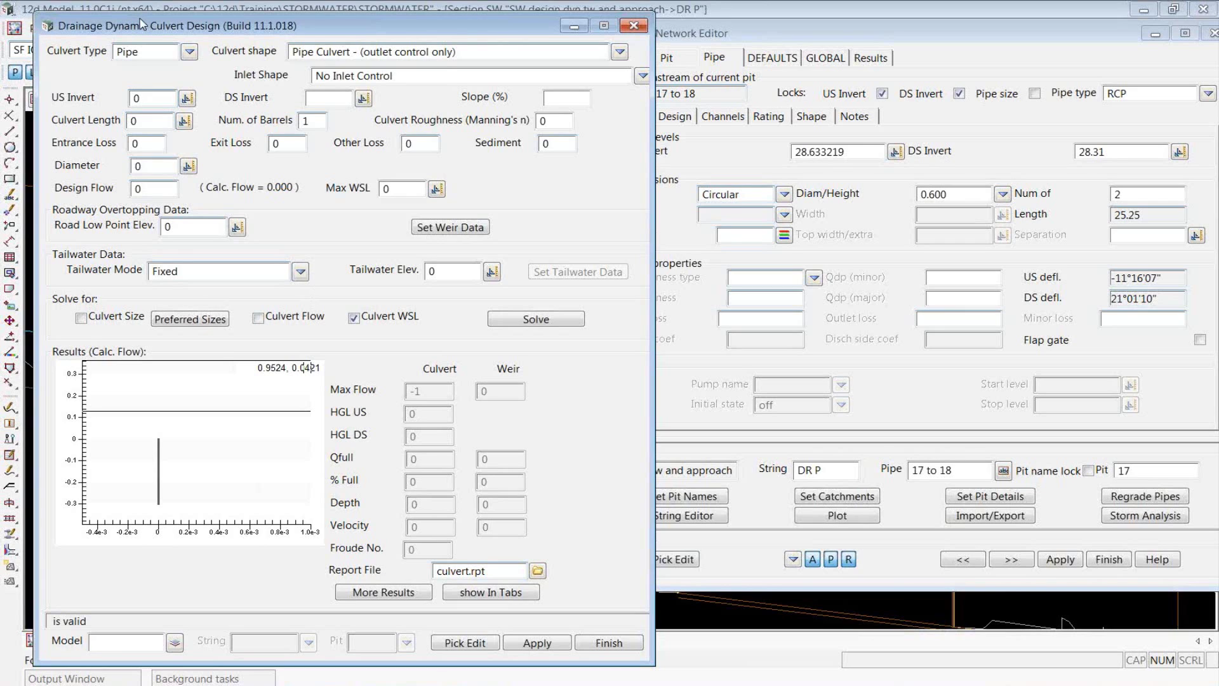
drag(141, 24, 131, 27)
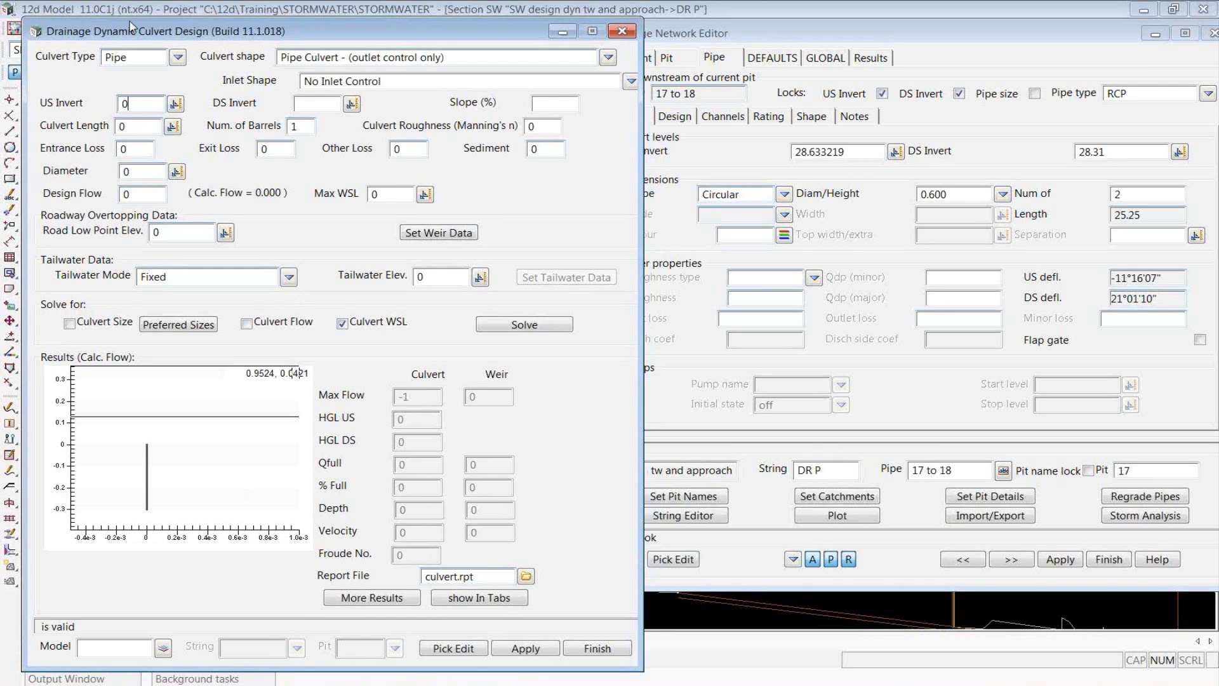
click(896, 36)
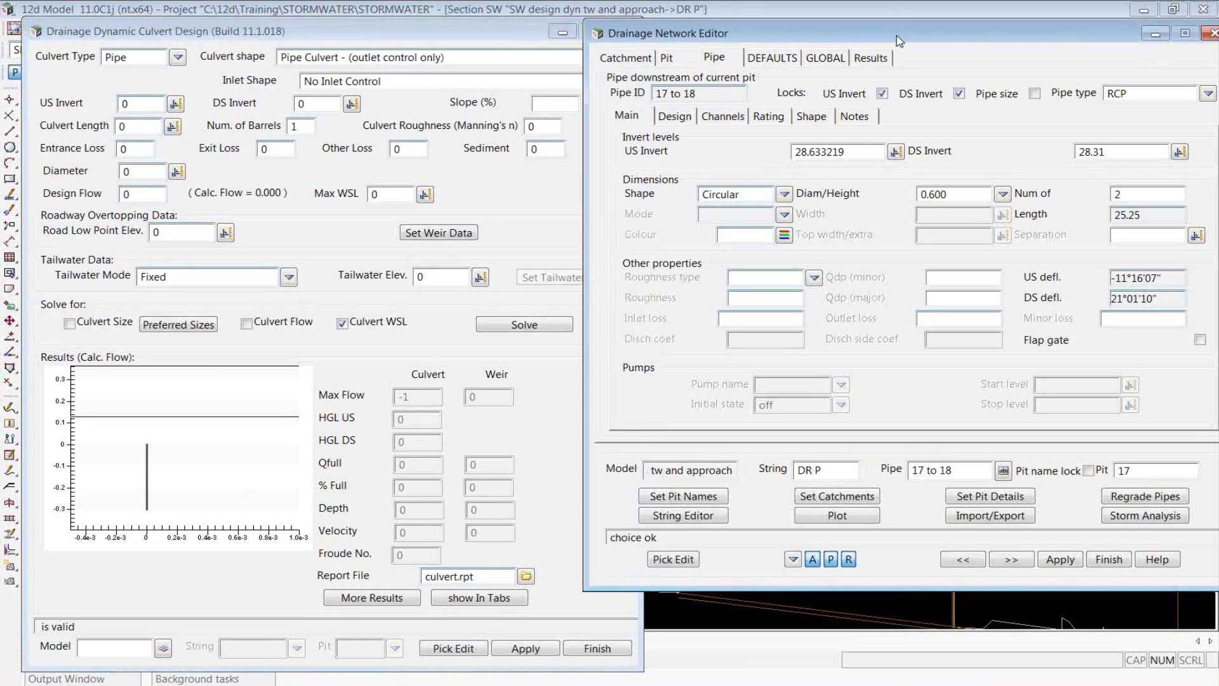